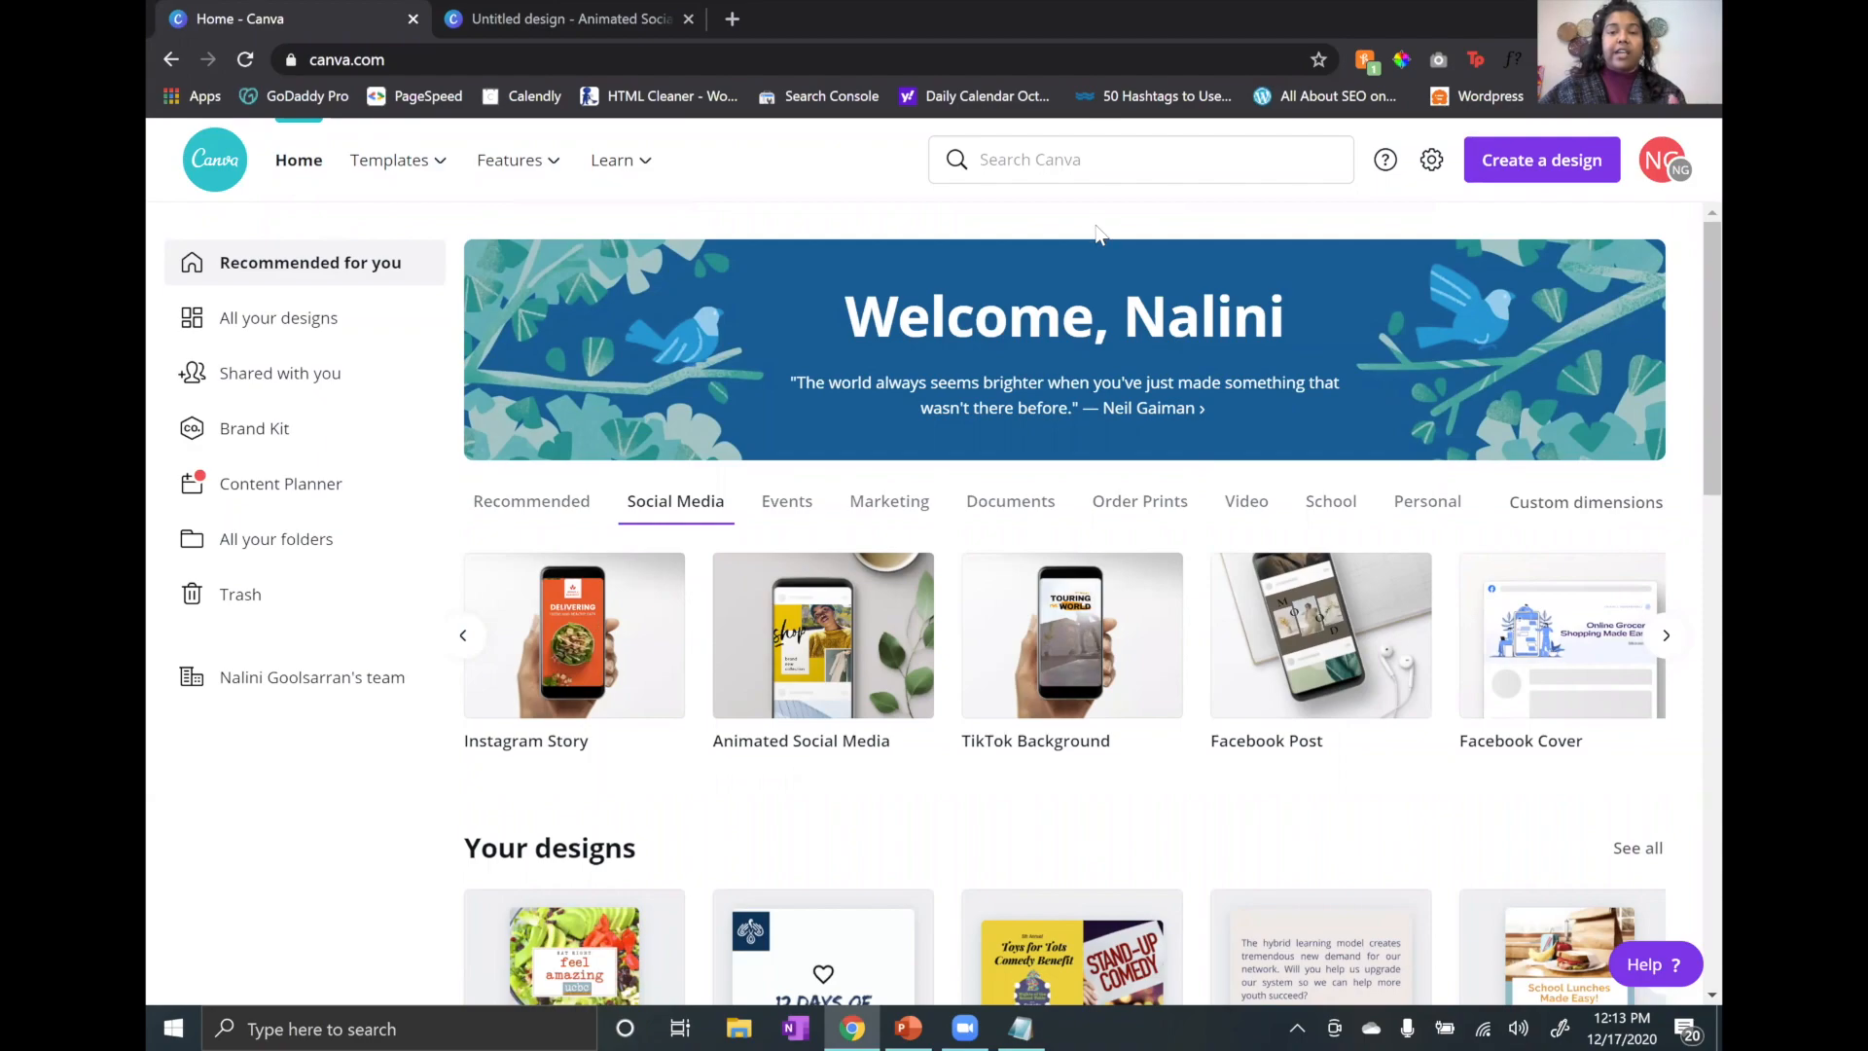
Step: Open the template gallery and browse its category rows from Facebook Posts down to Photo Collages
click(423, 173)
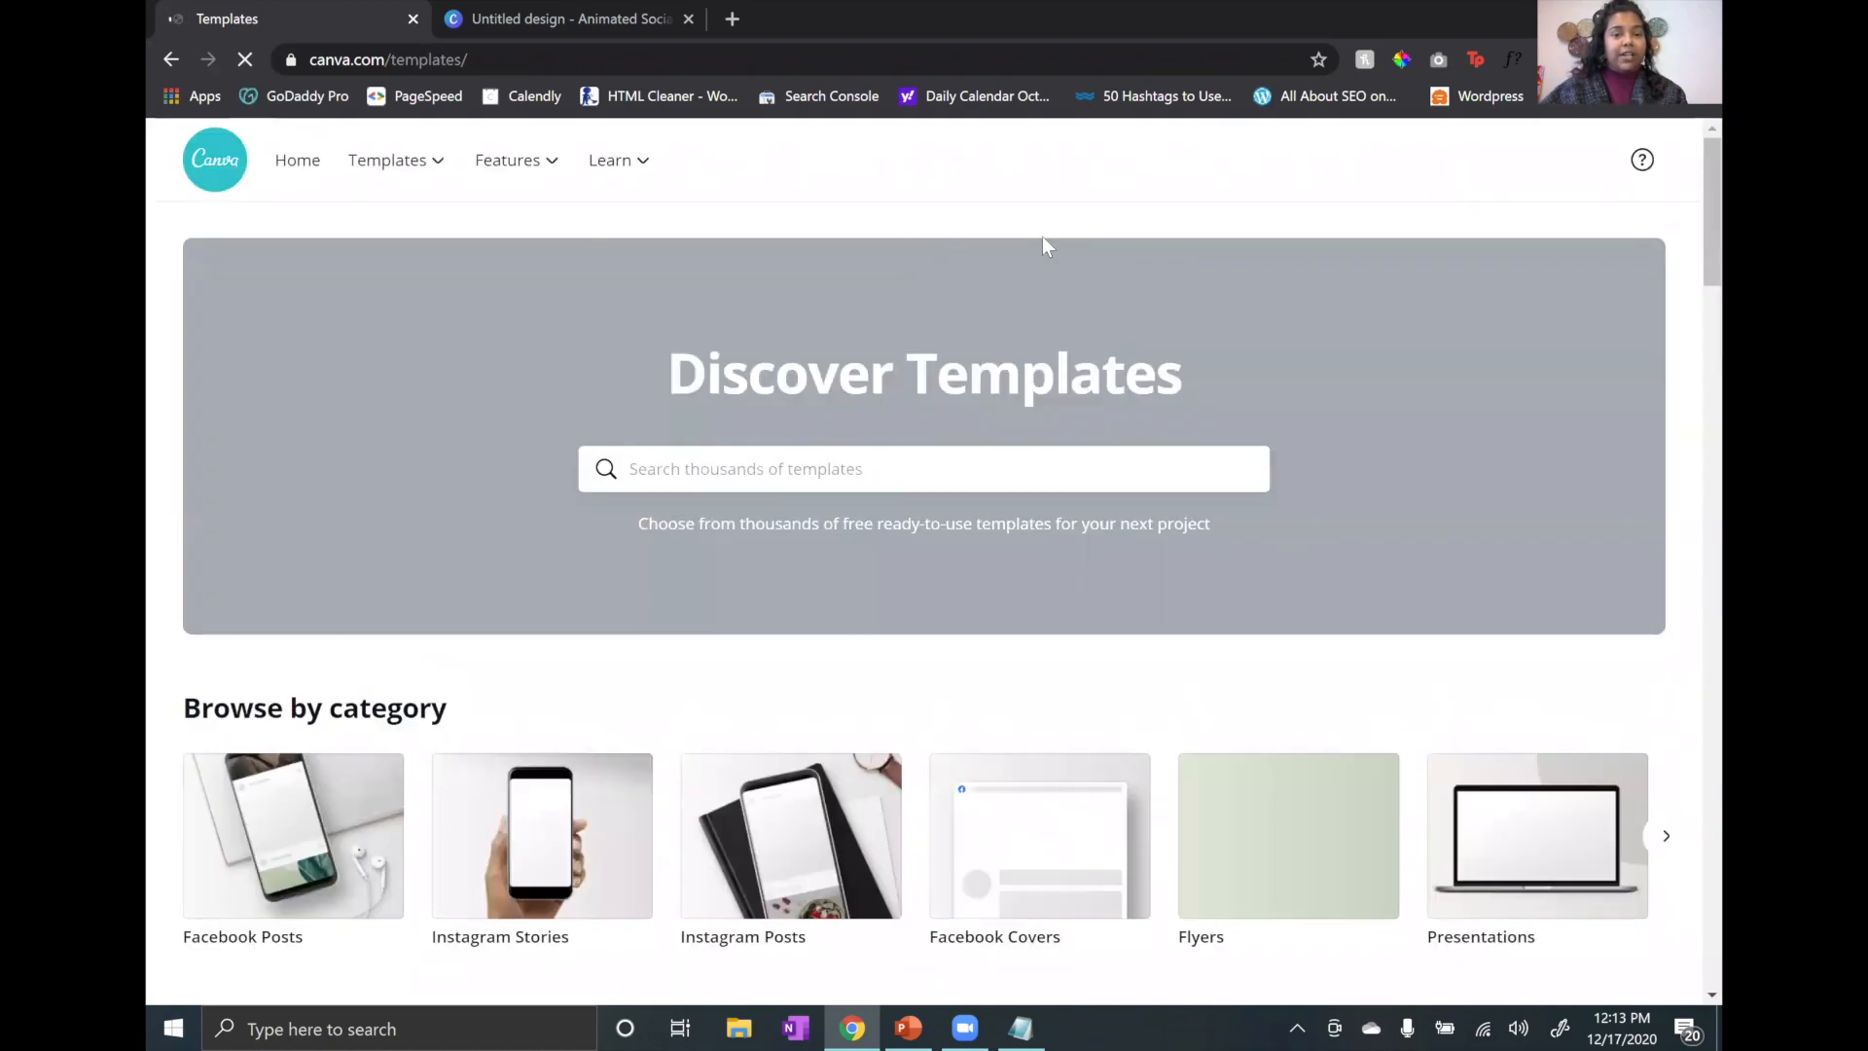
scroll(1167, 389, down, 1)
scroll(1255, 428, down, 1)
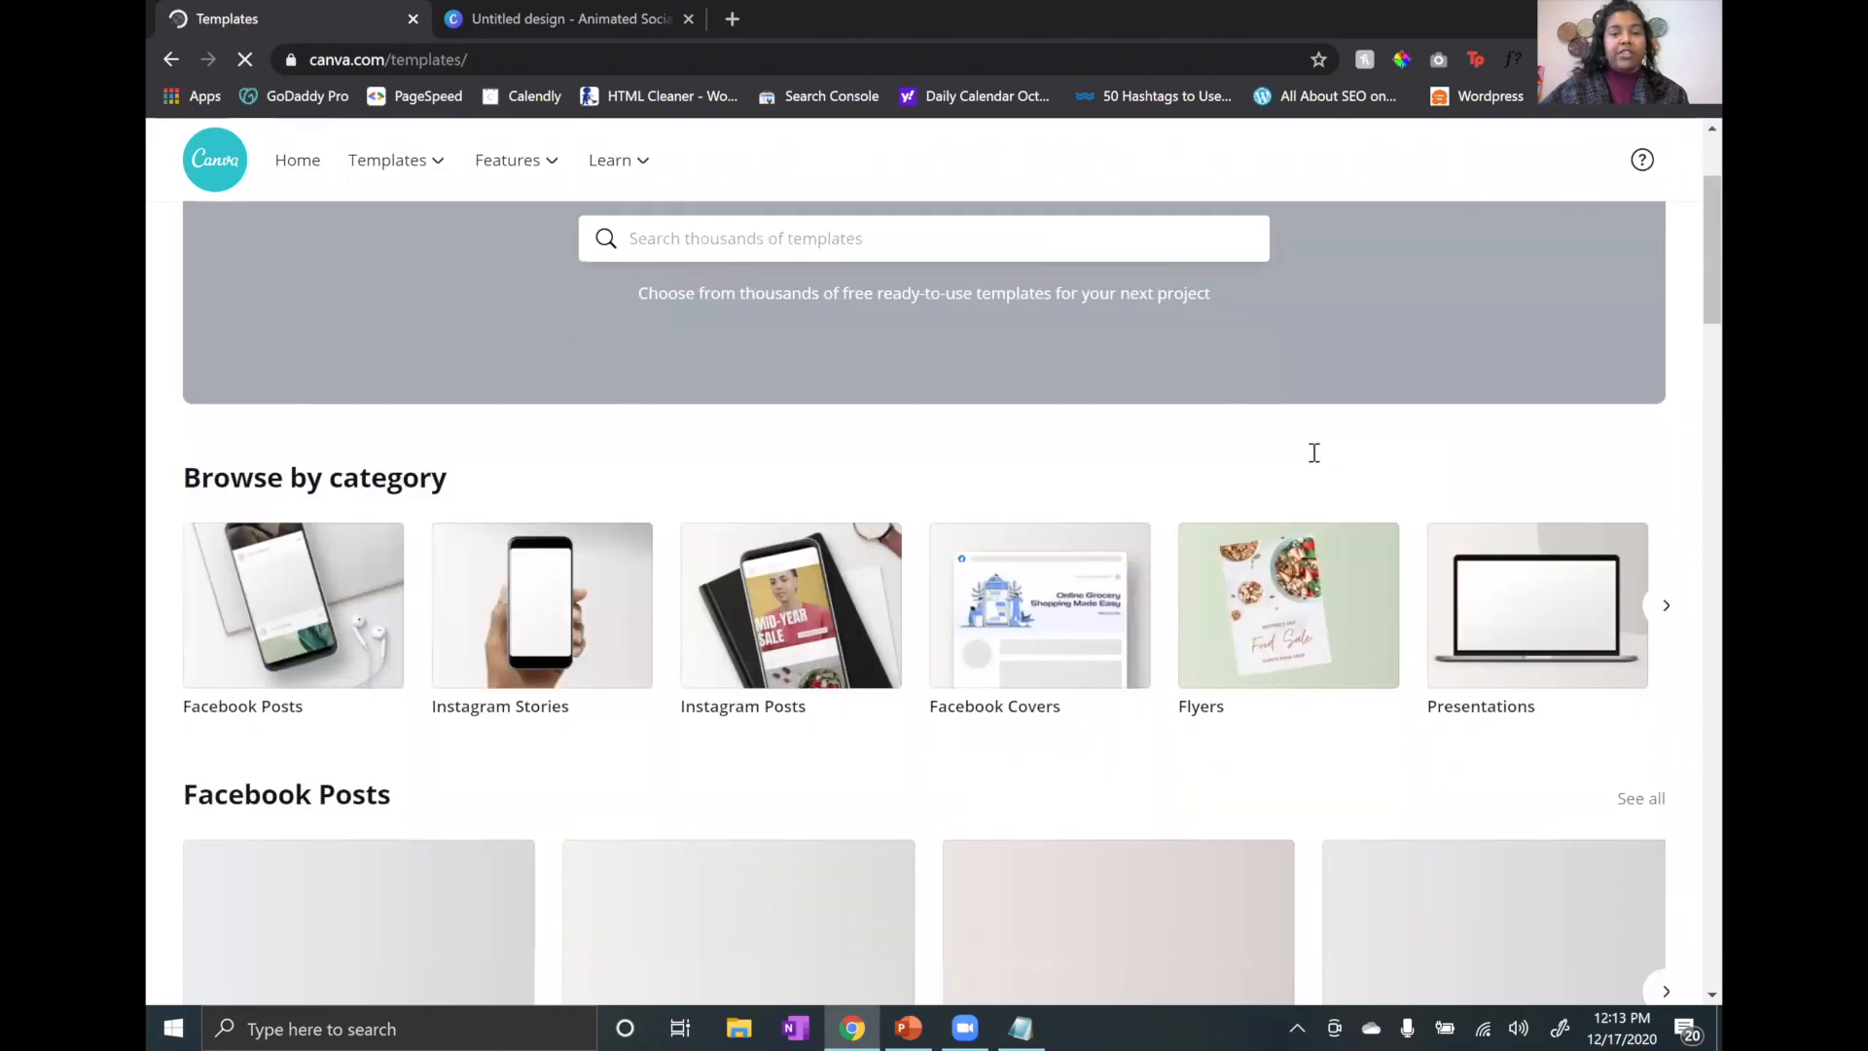
scroll(1311, 453, down, 1)
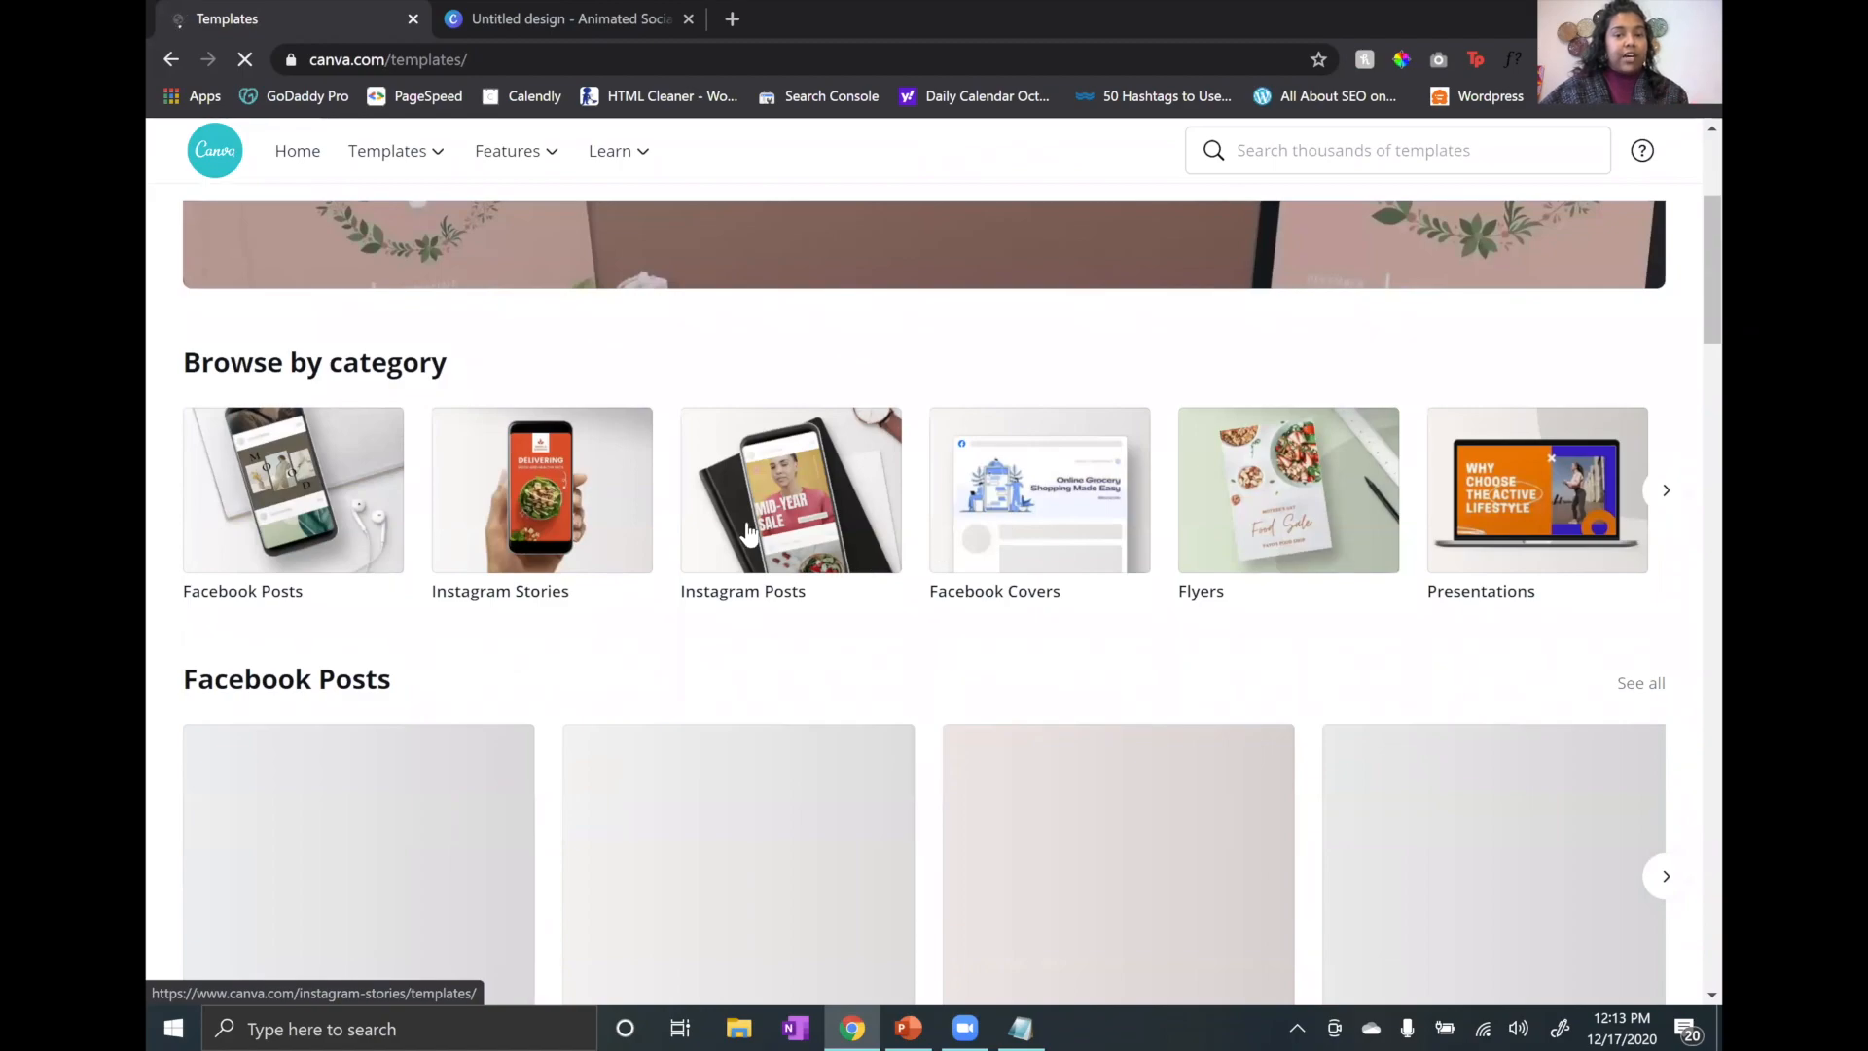
scroll(749, 533, down, 4)
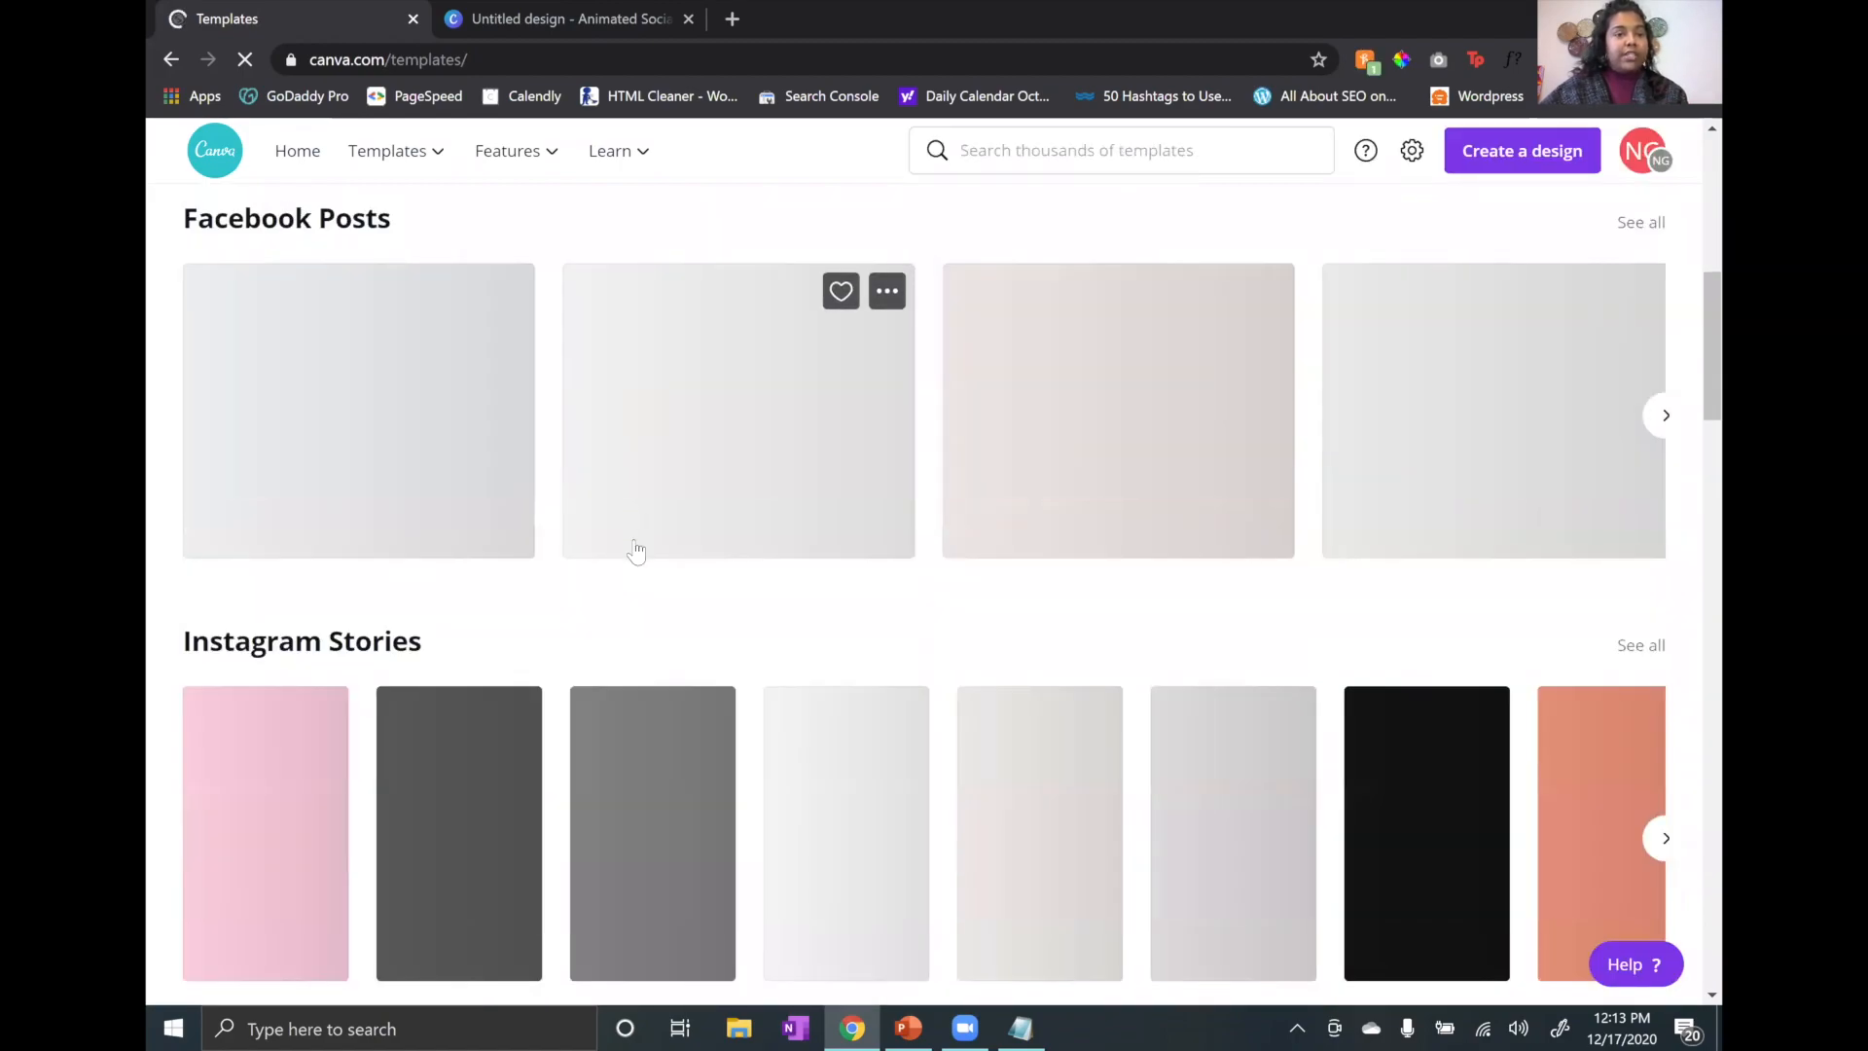
scroll(636, 551, down, 2)
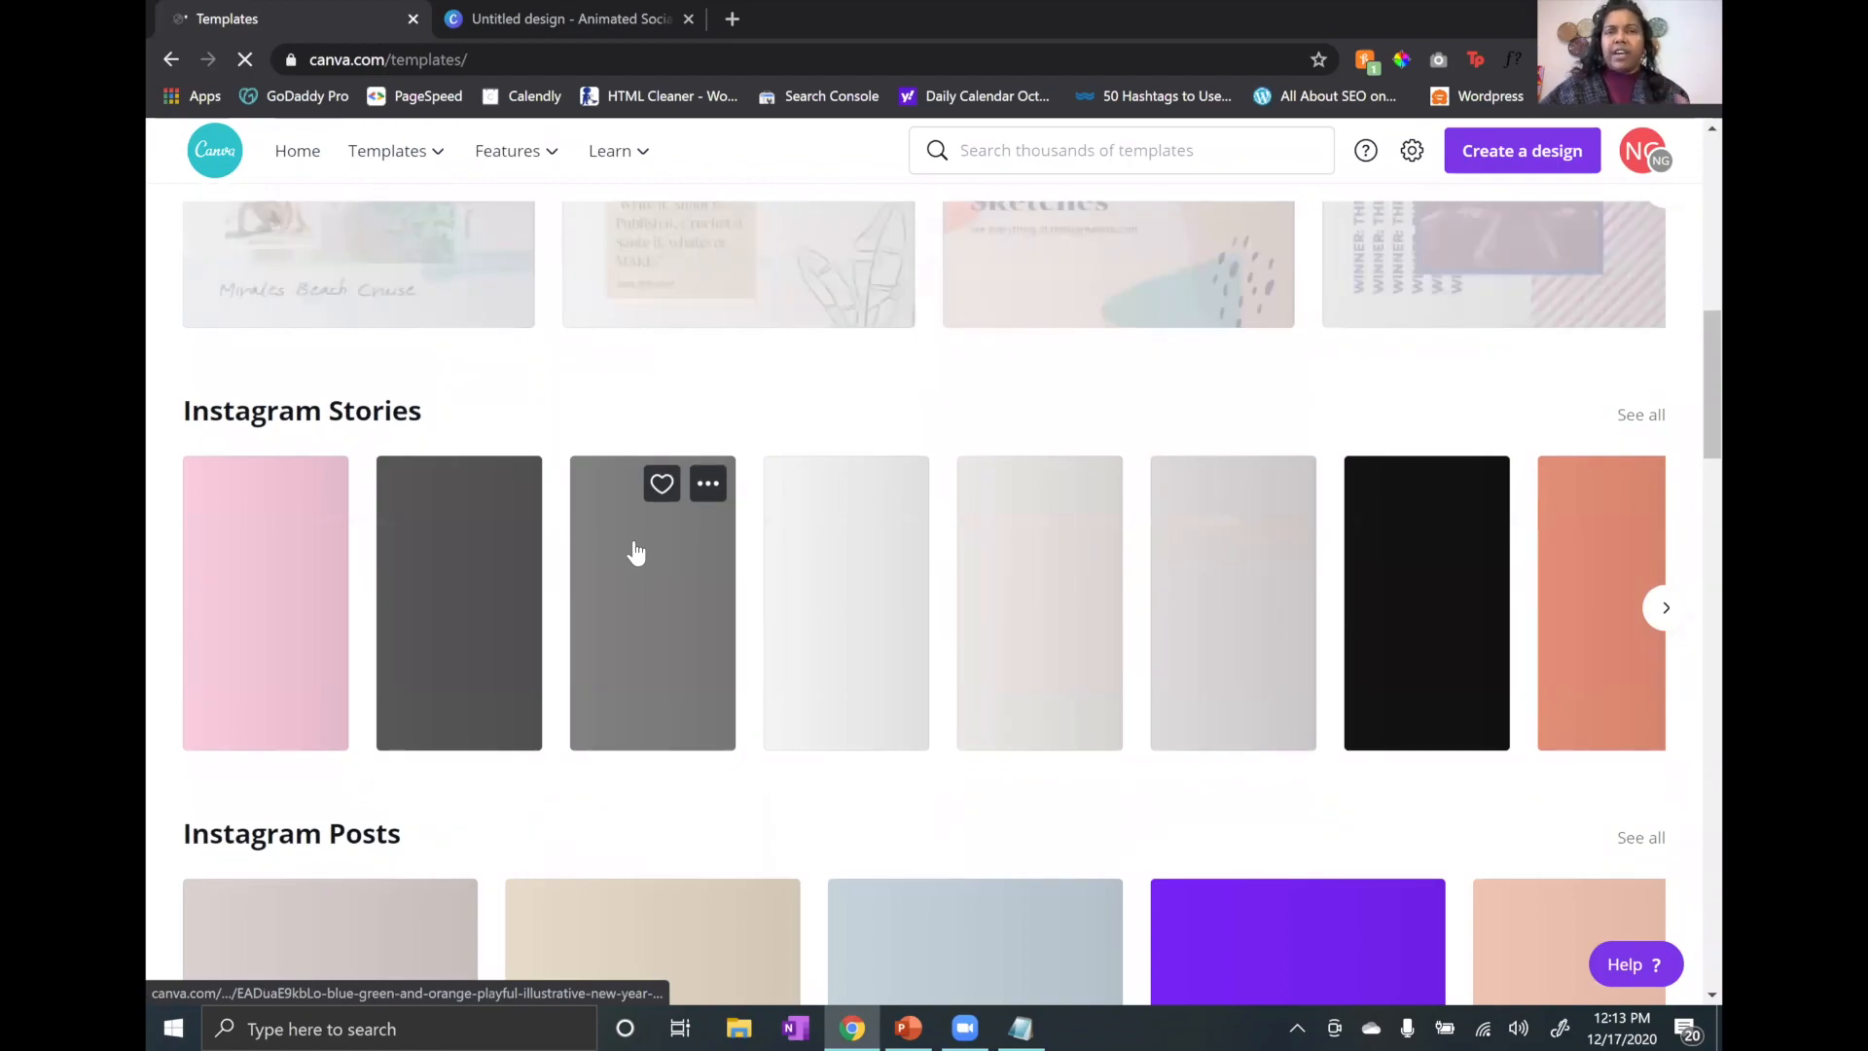
scroll(636, 550, down, 1)
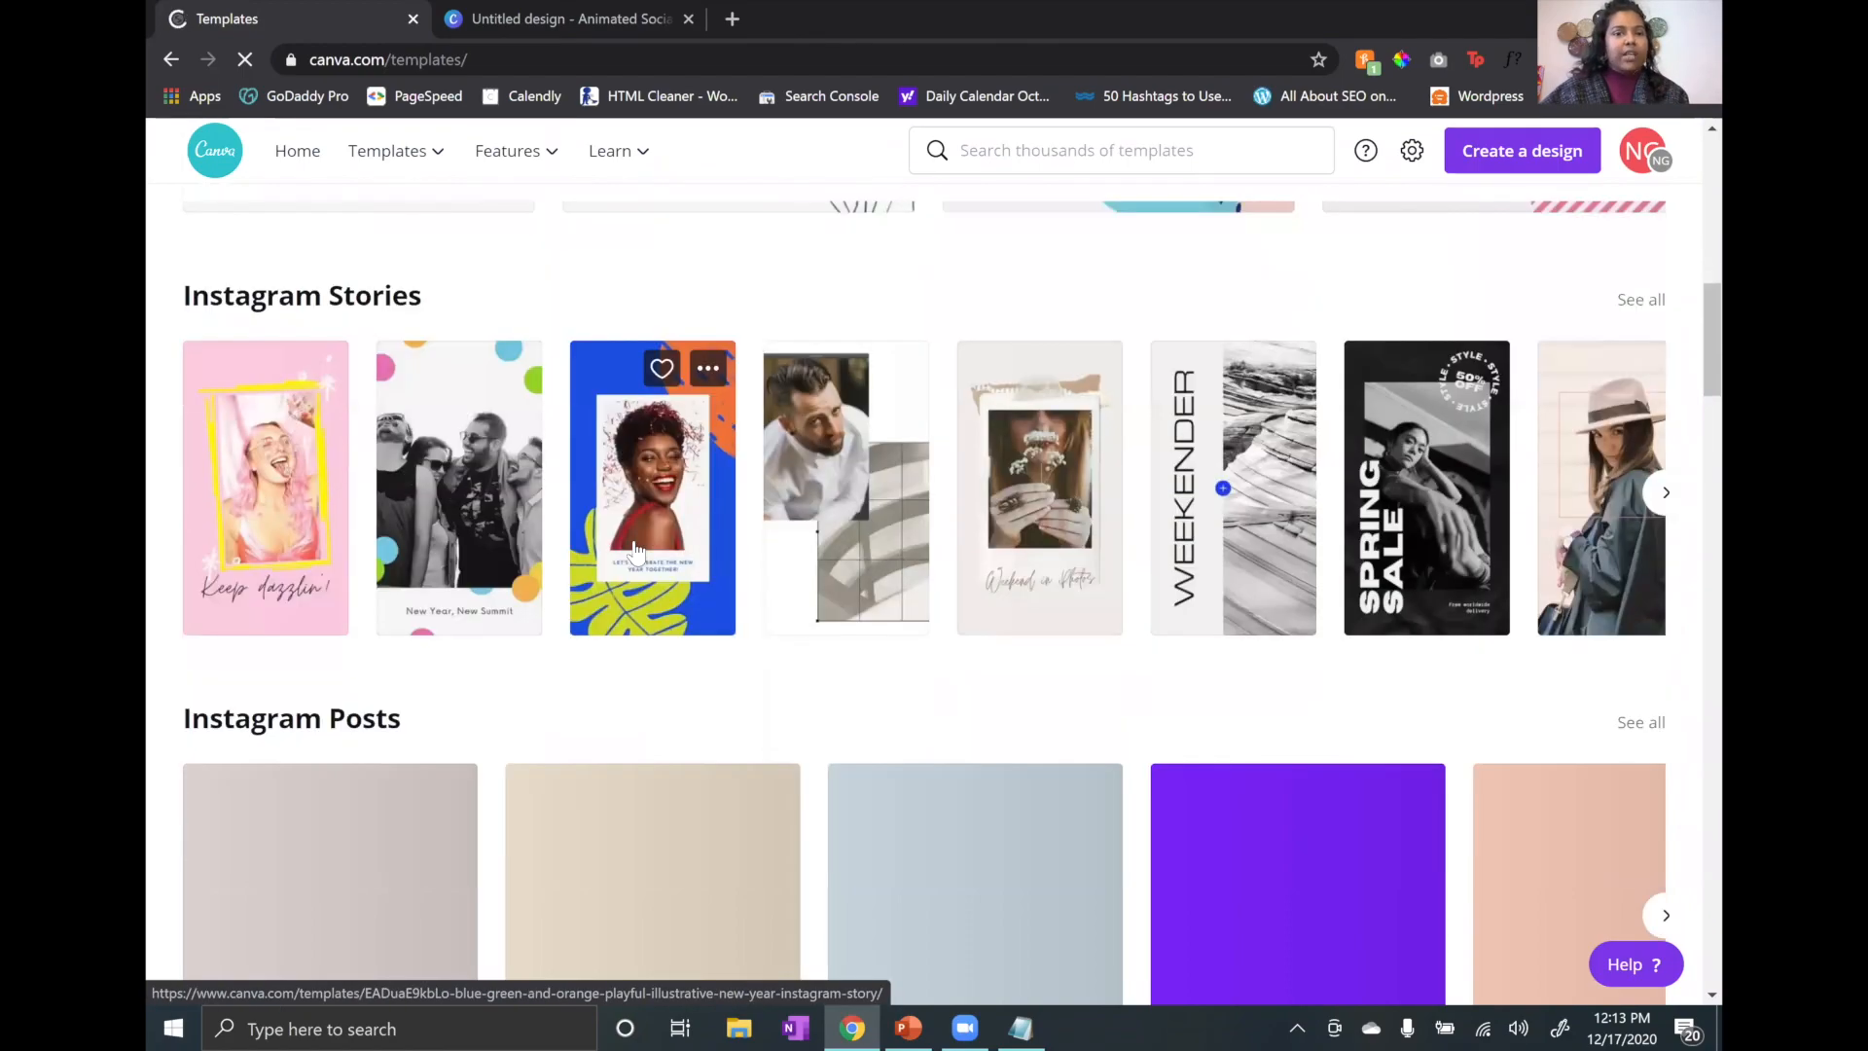
scroll(637, 551, down, 3)
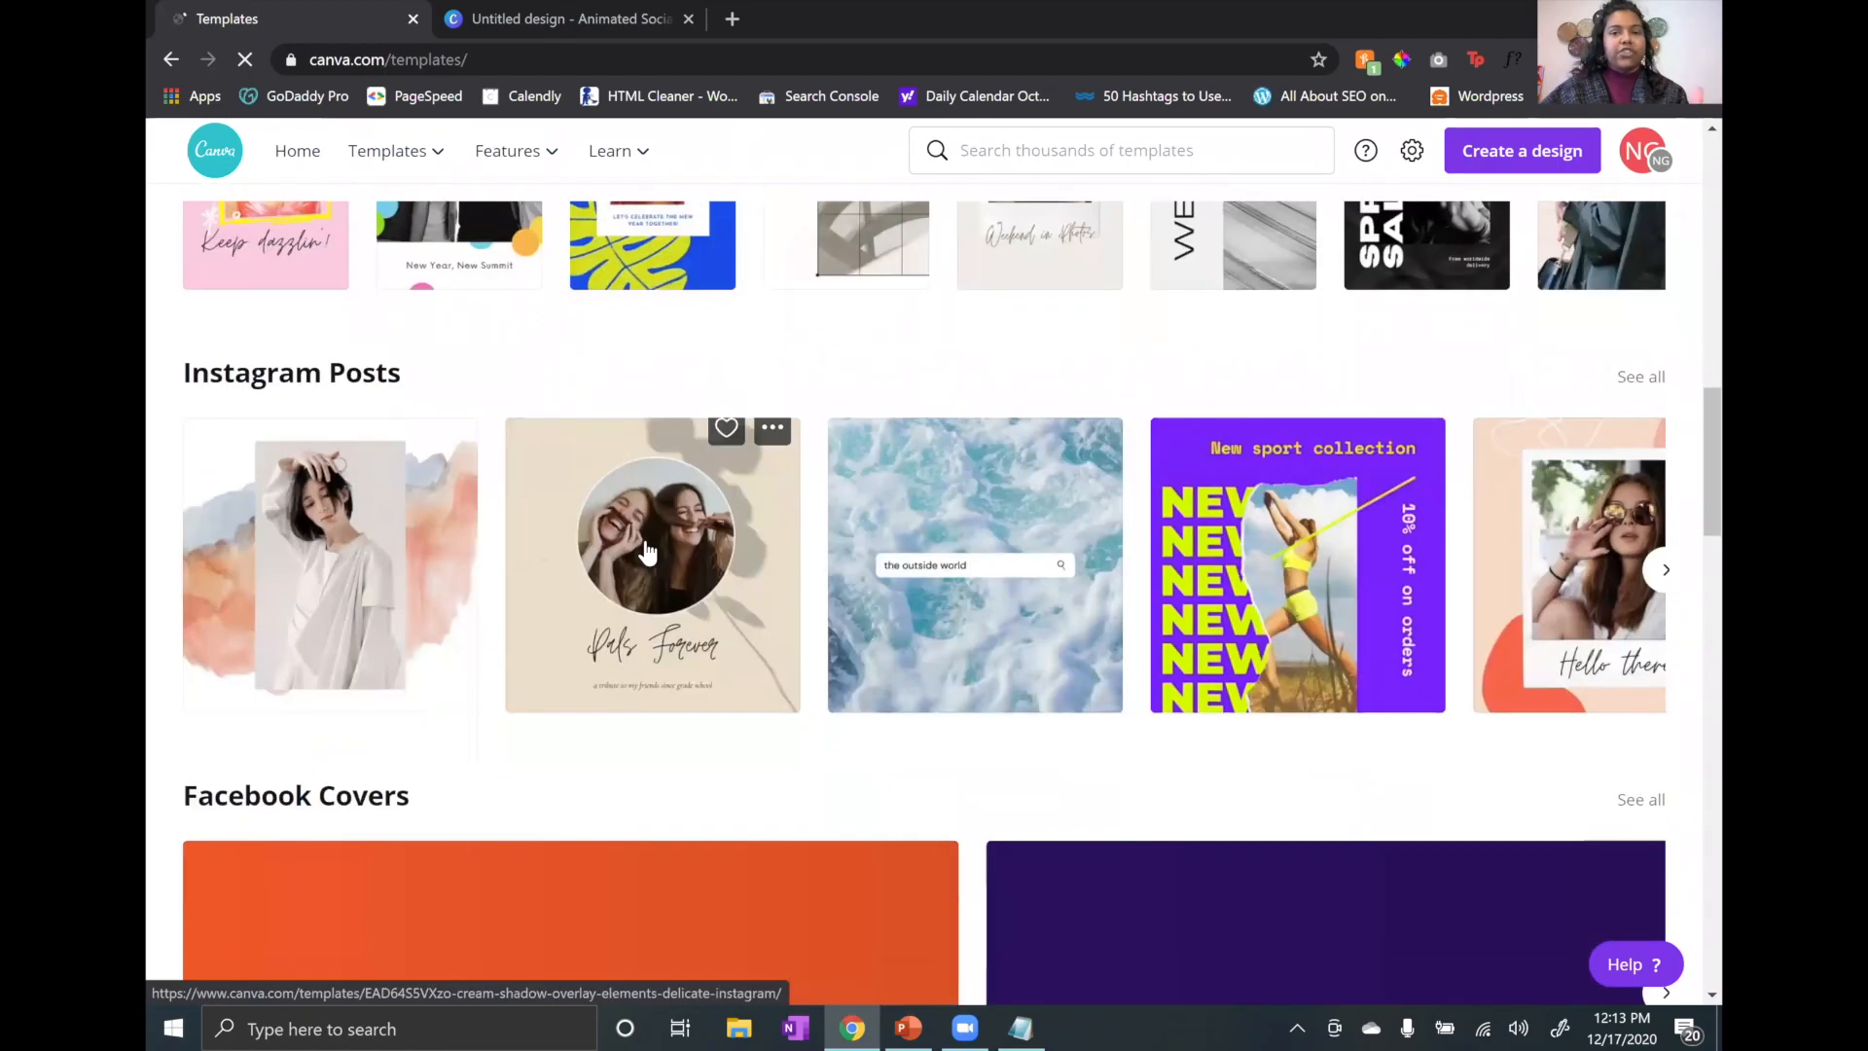
scroll(715, 560, down, 2)
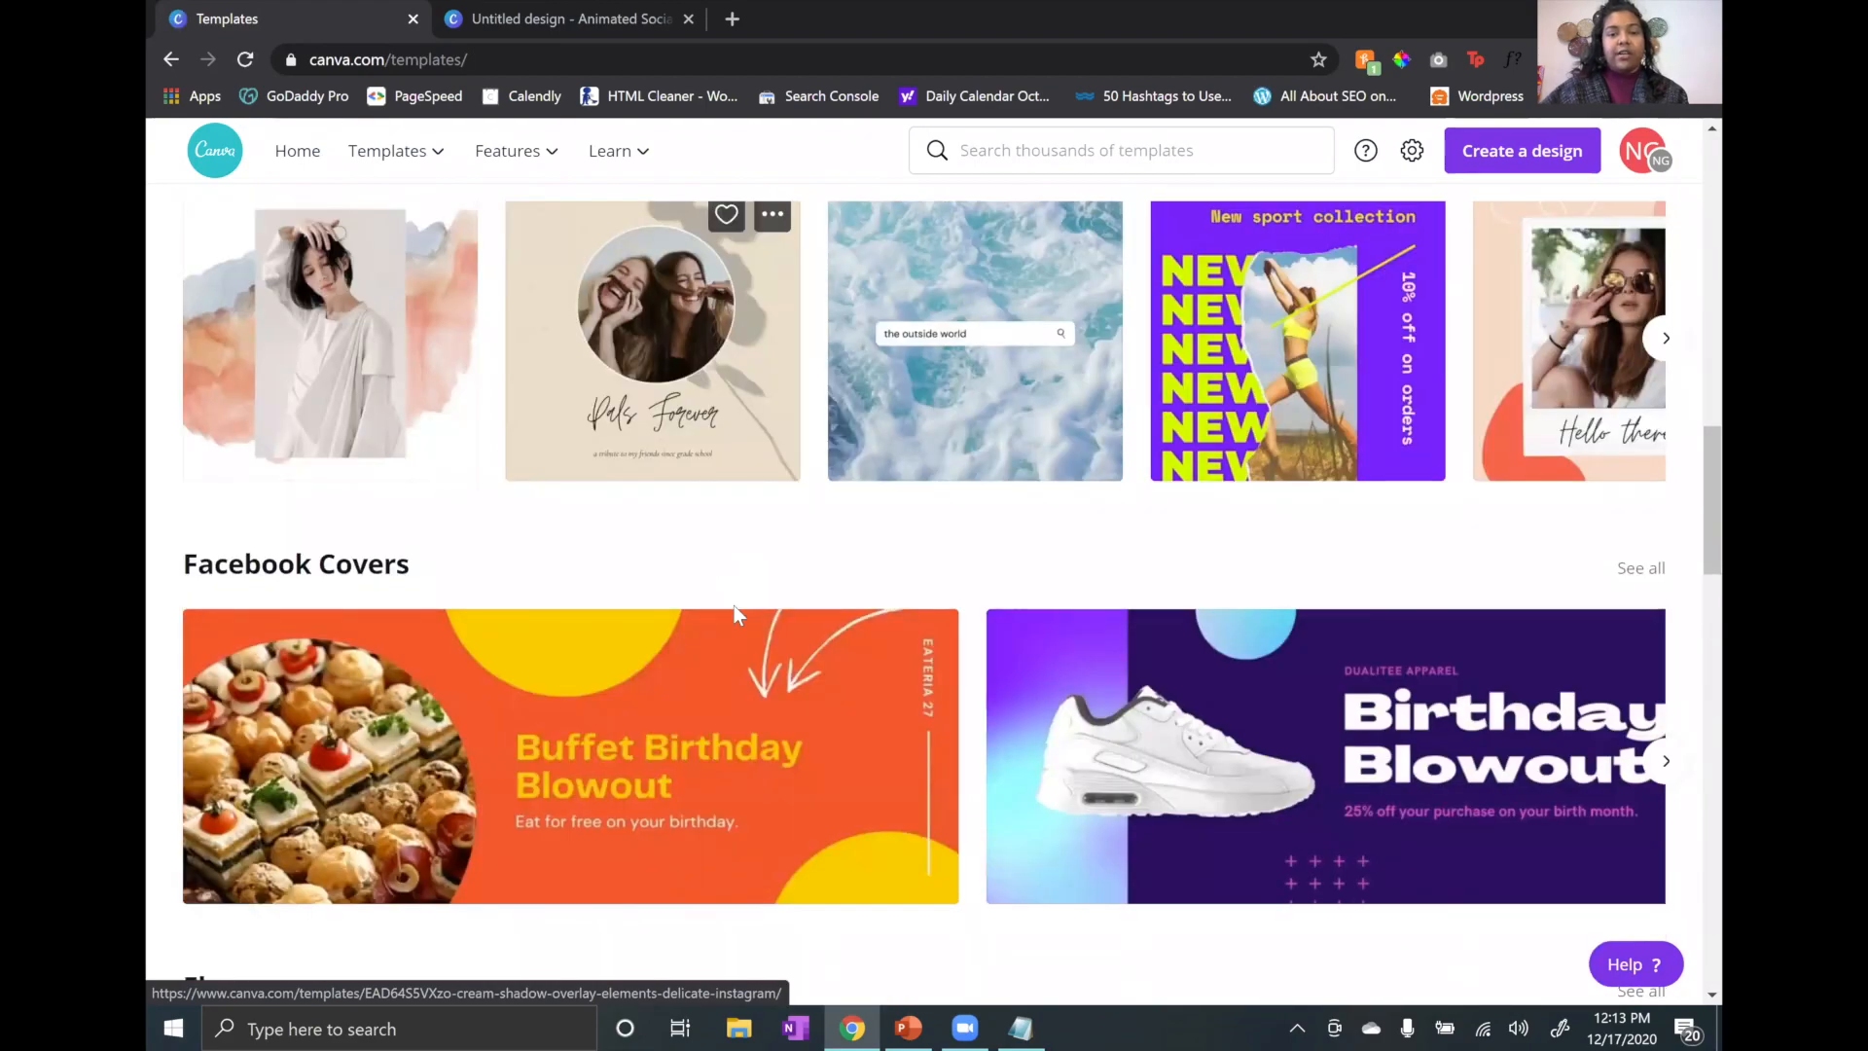
scroll(734, 617, down, 1)
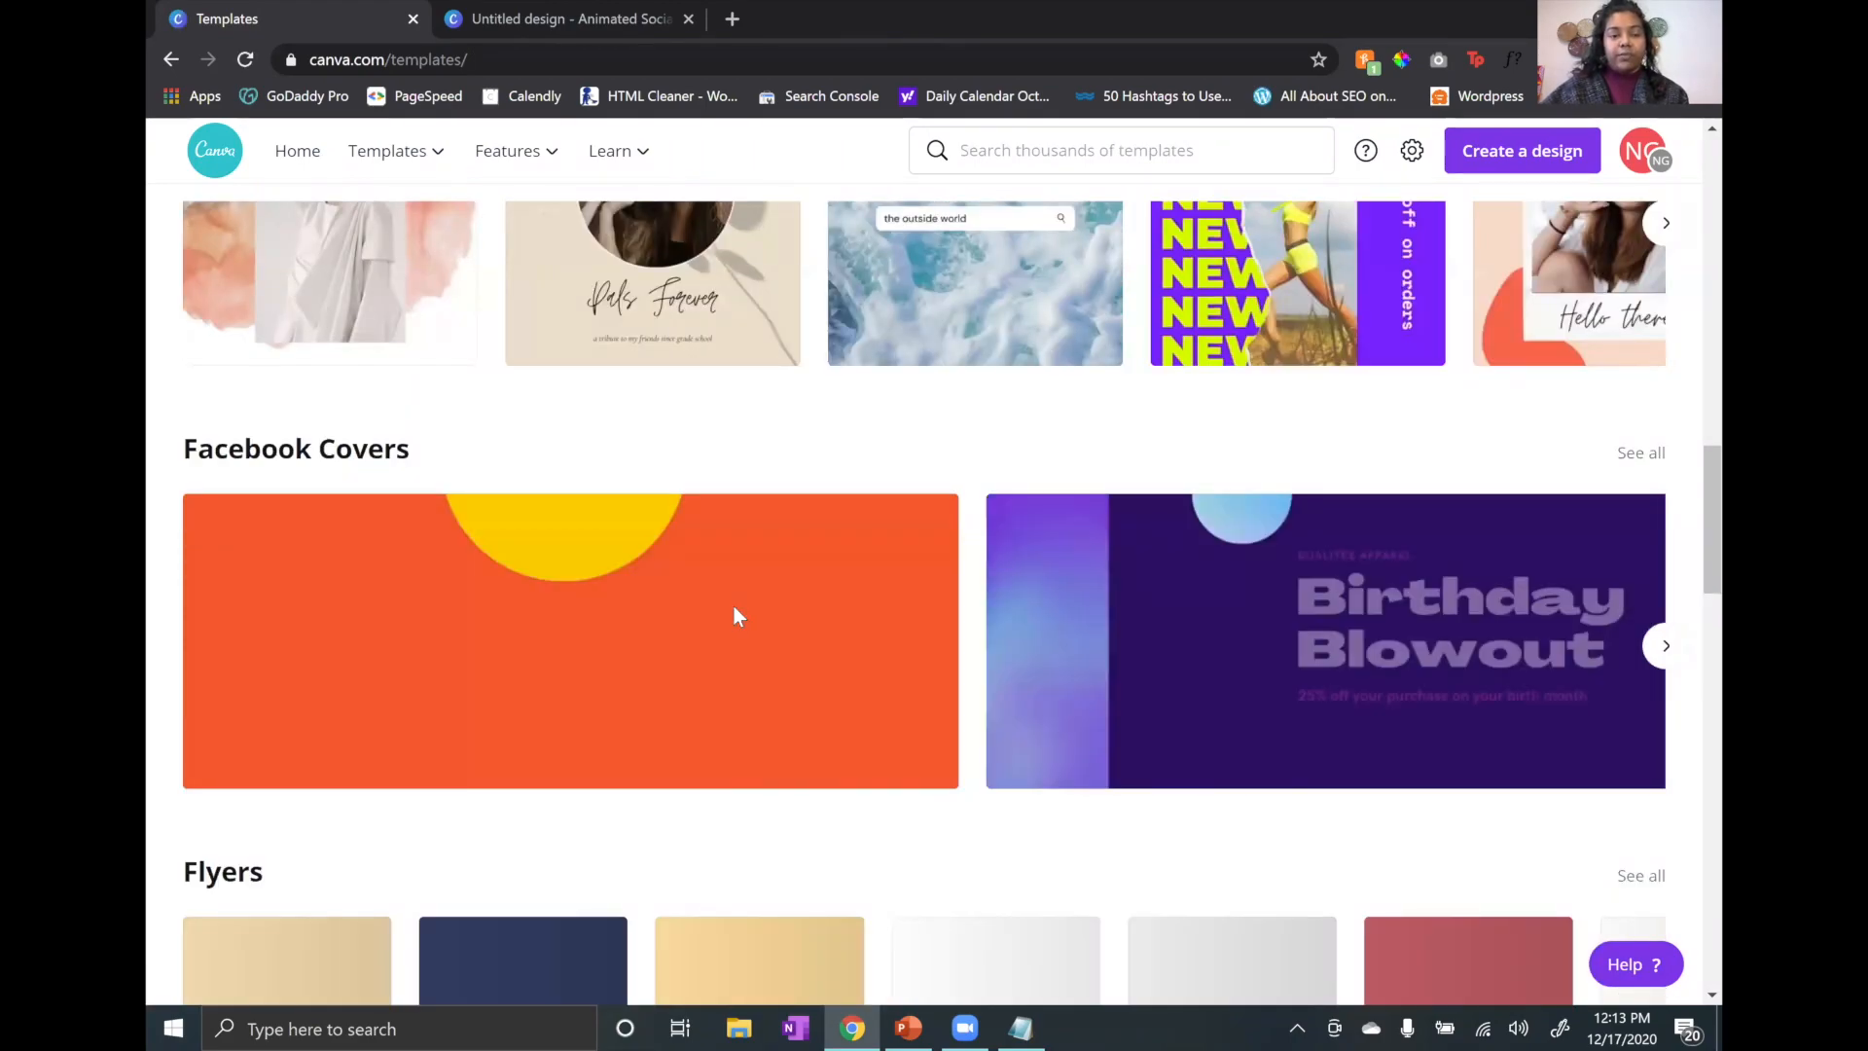
scroll(735, 616, down, 2)
scroll(835, 612, down, 3)
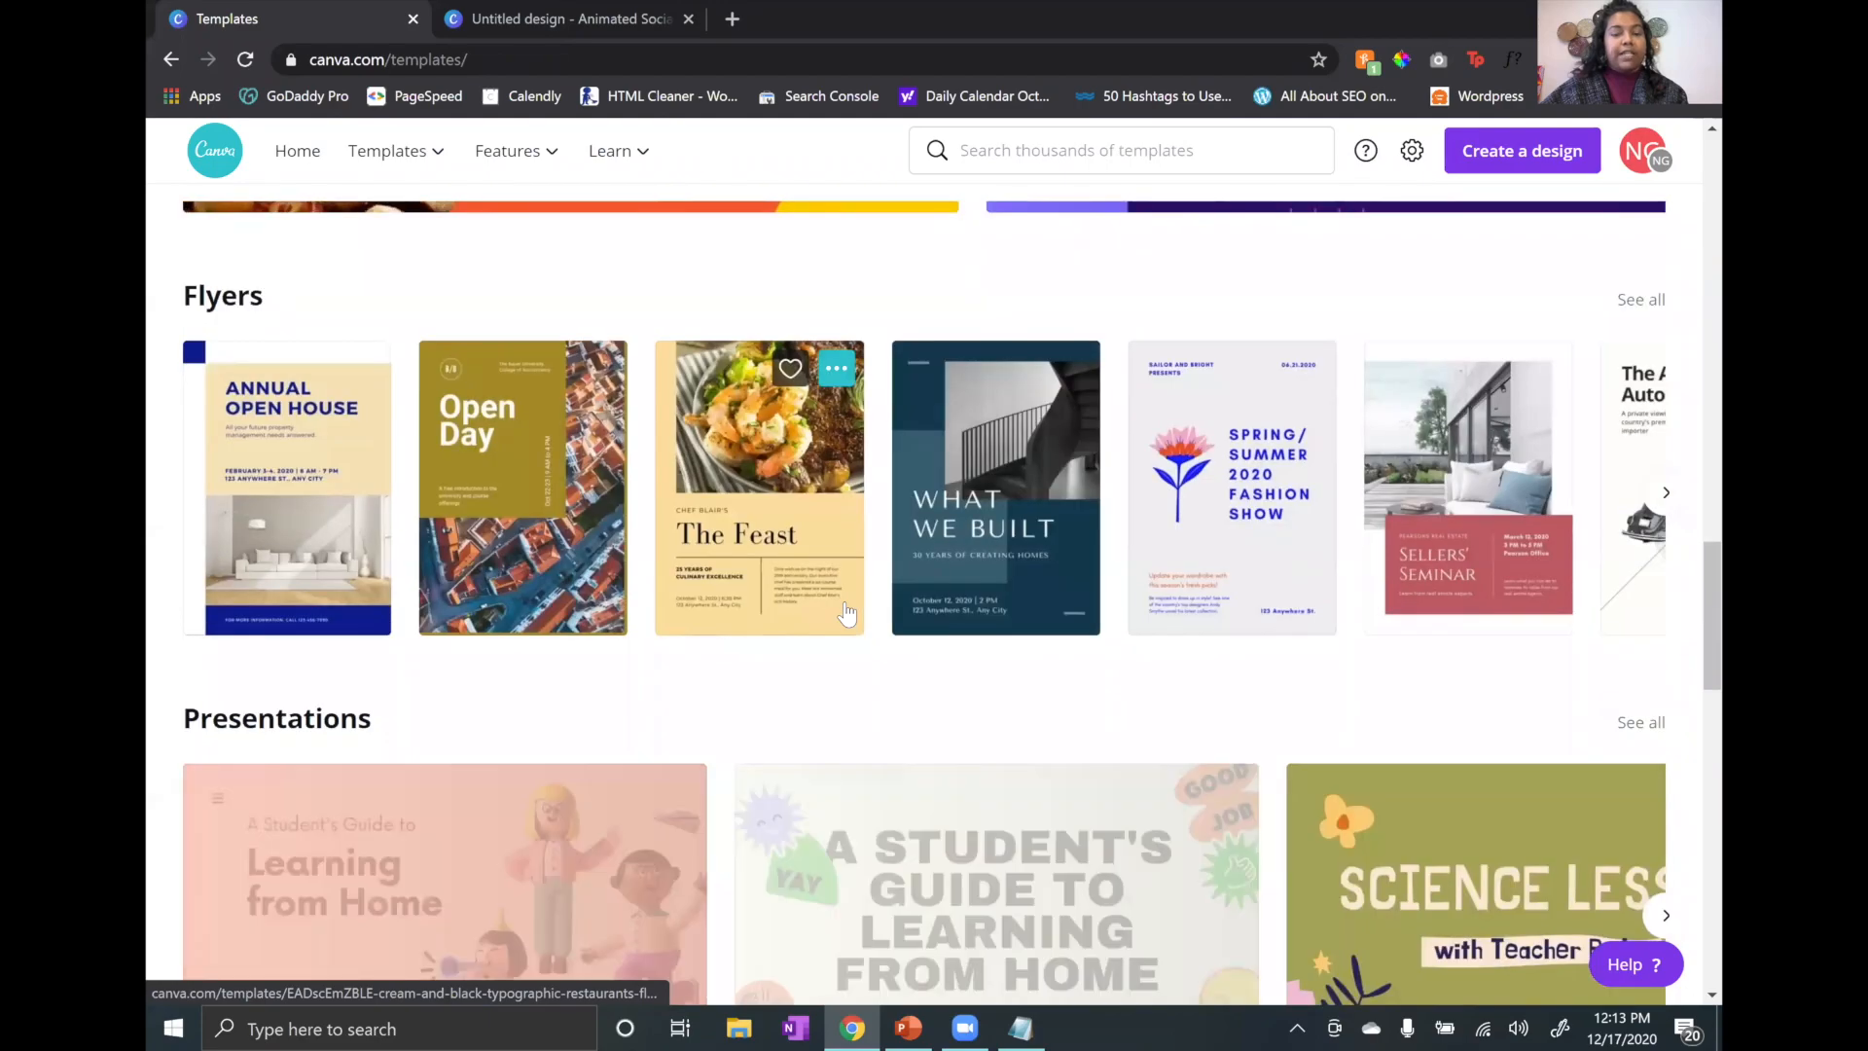
scroll(570, 630, down, 2)
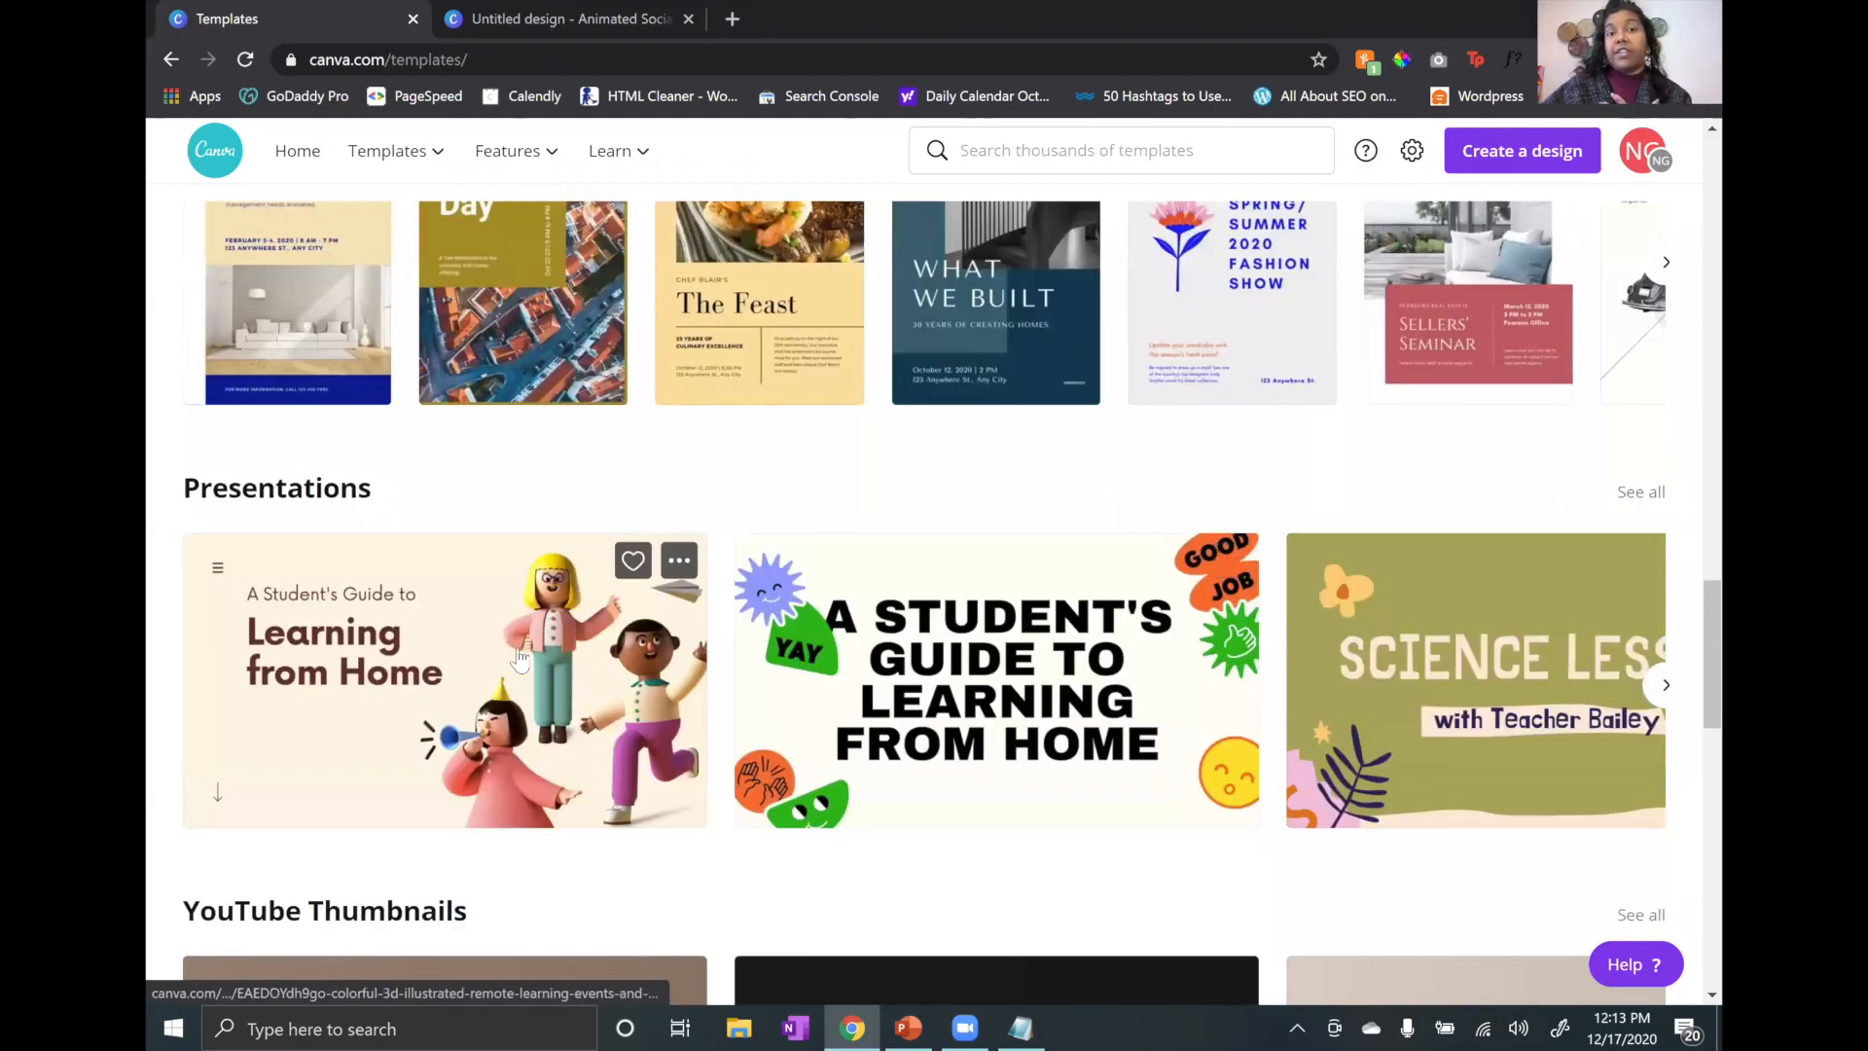
scroll(542, 696, down, 2)
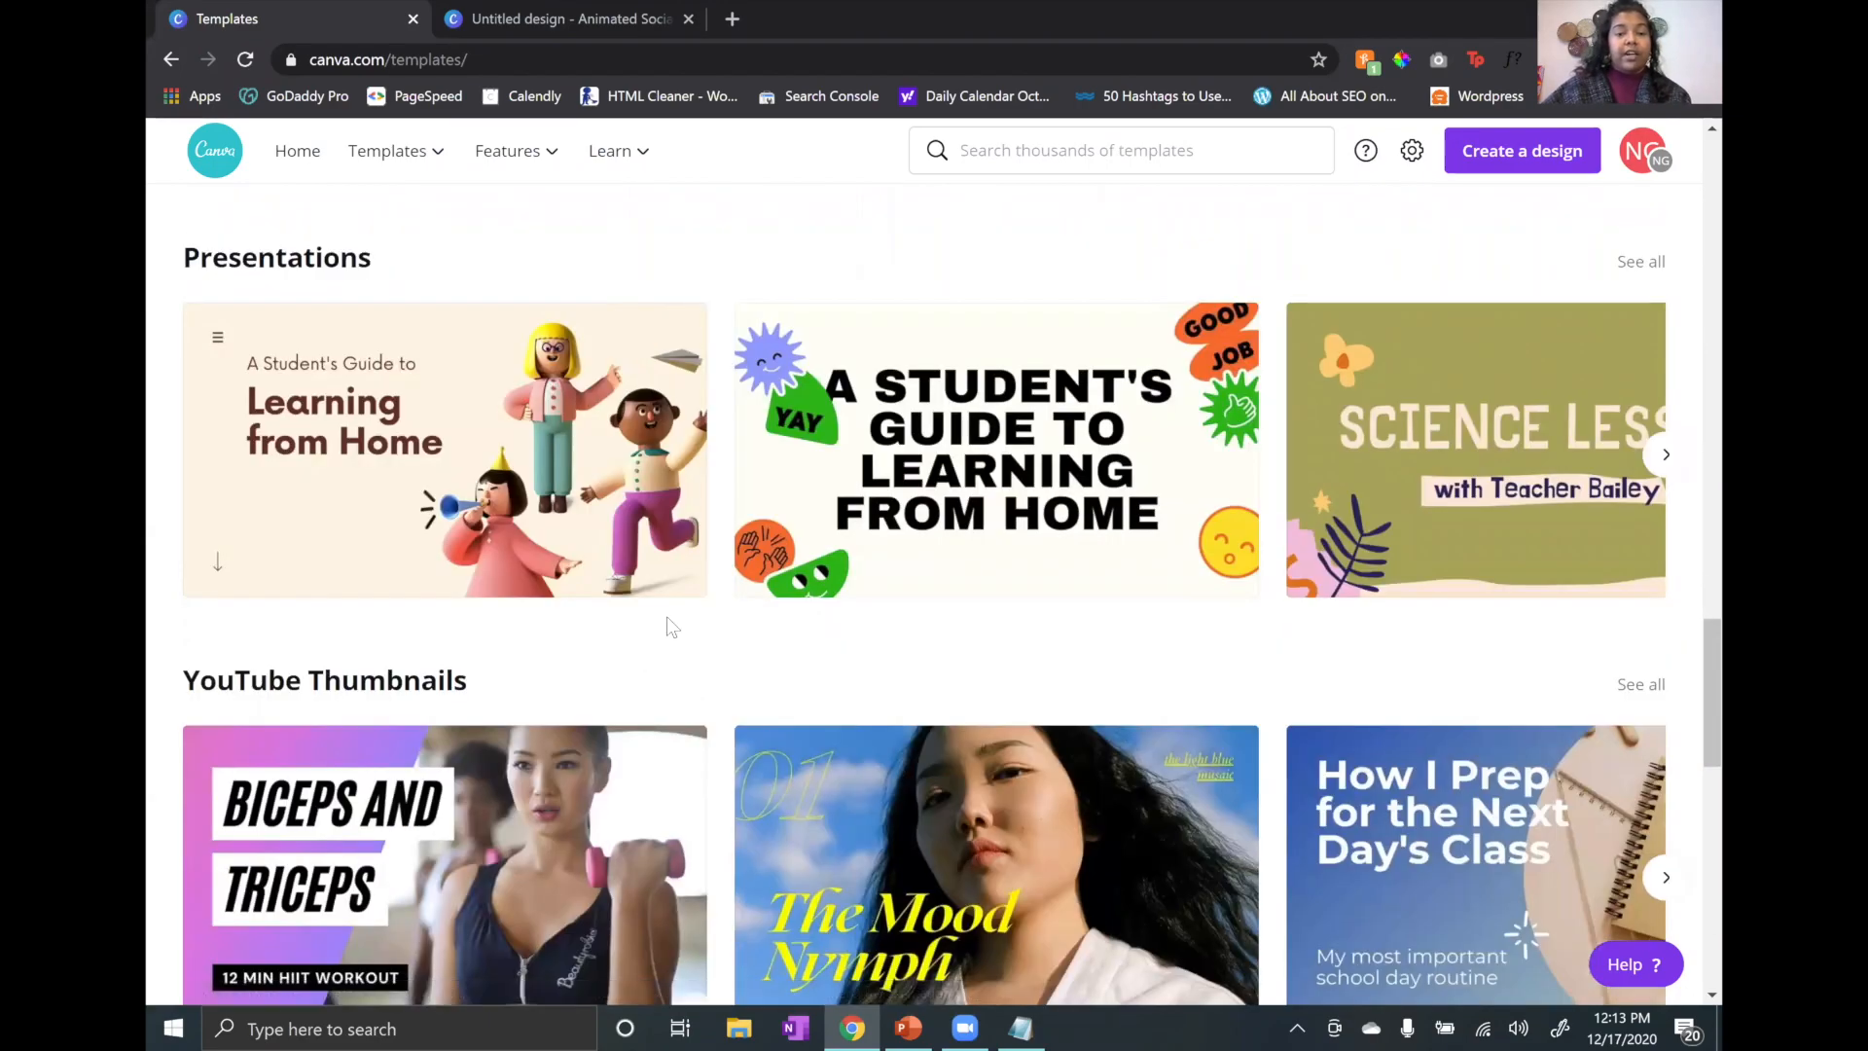
scroll(671, 626, down, 1)
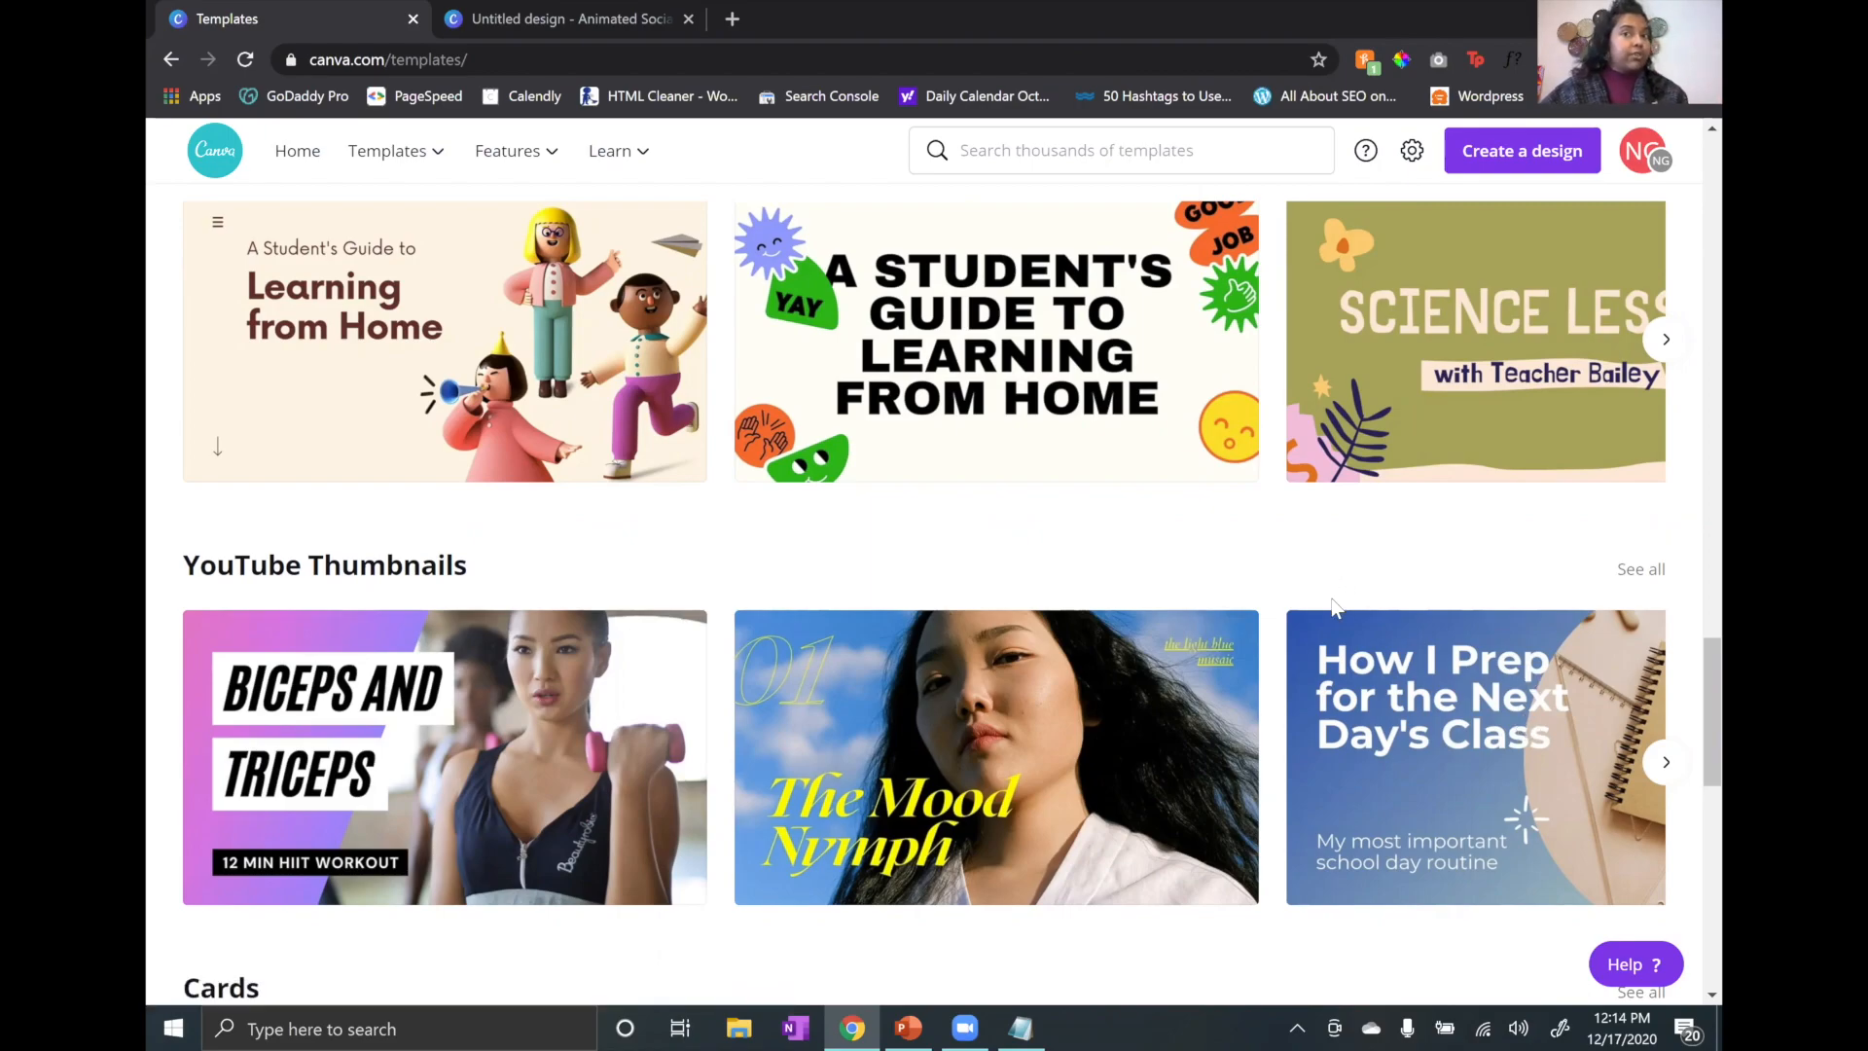
scroll(1333, 605, down, 2)
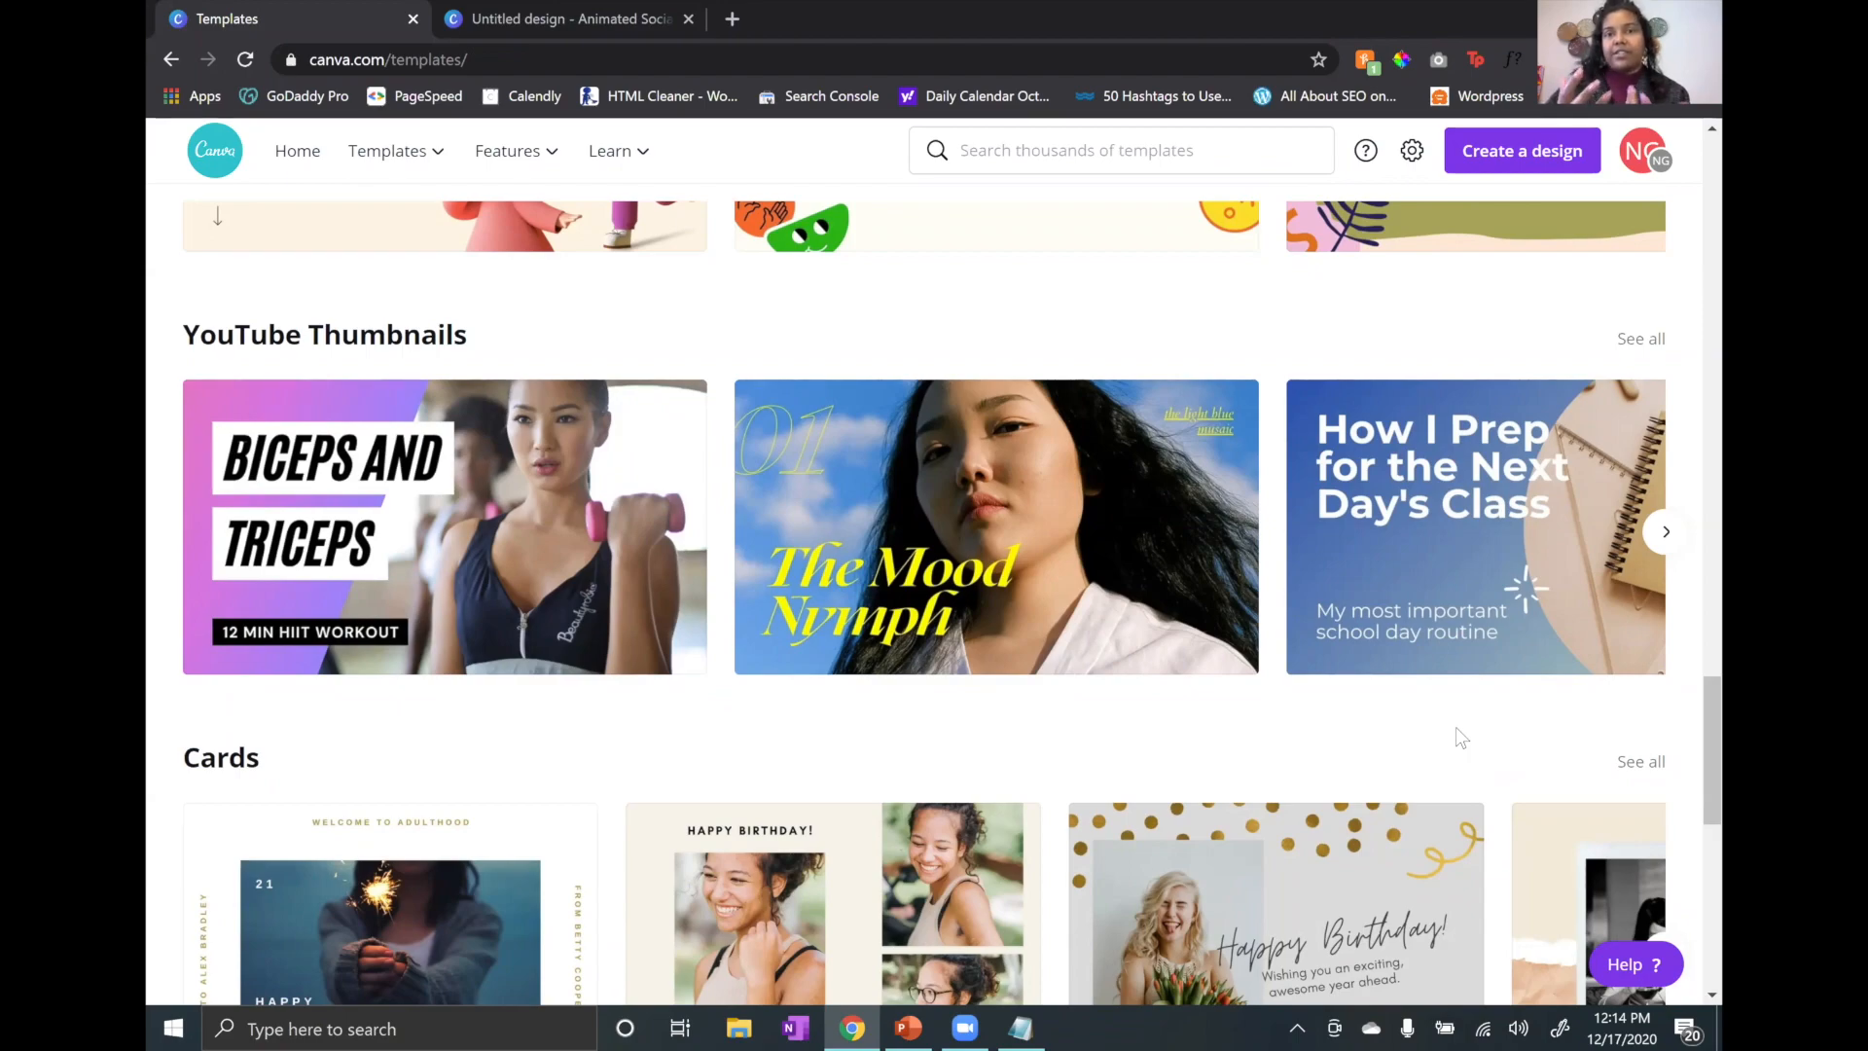
scroll(1552, 820, down, 3)
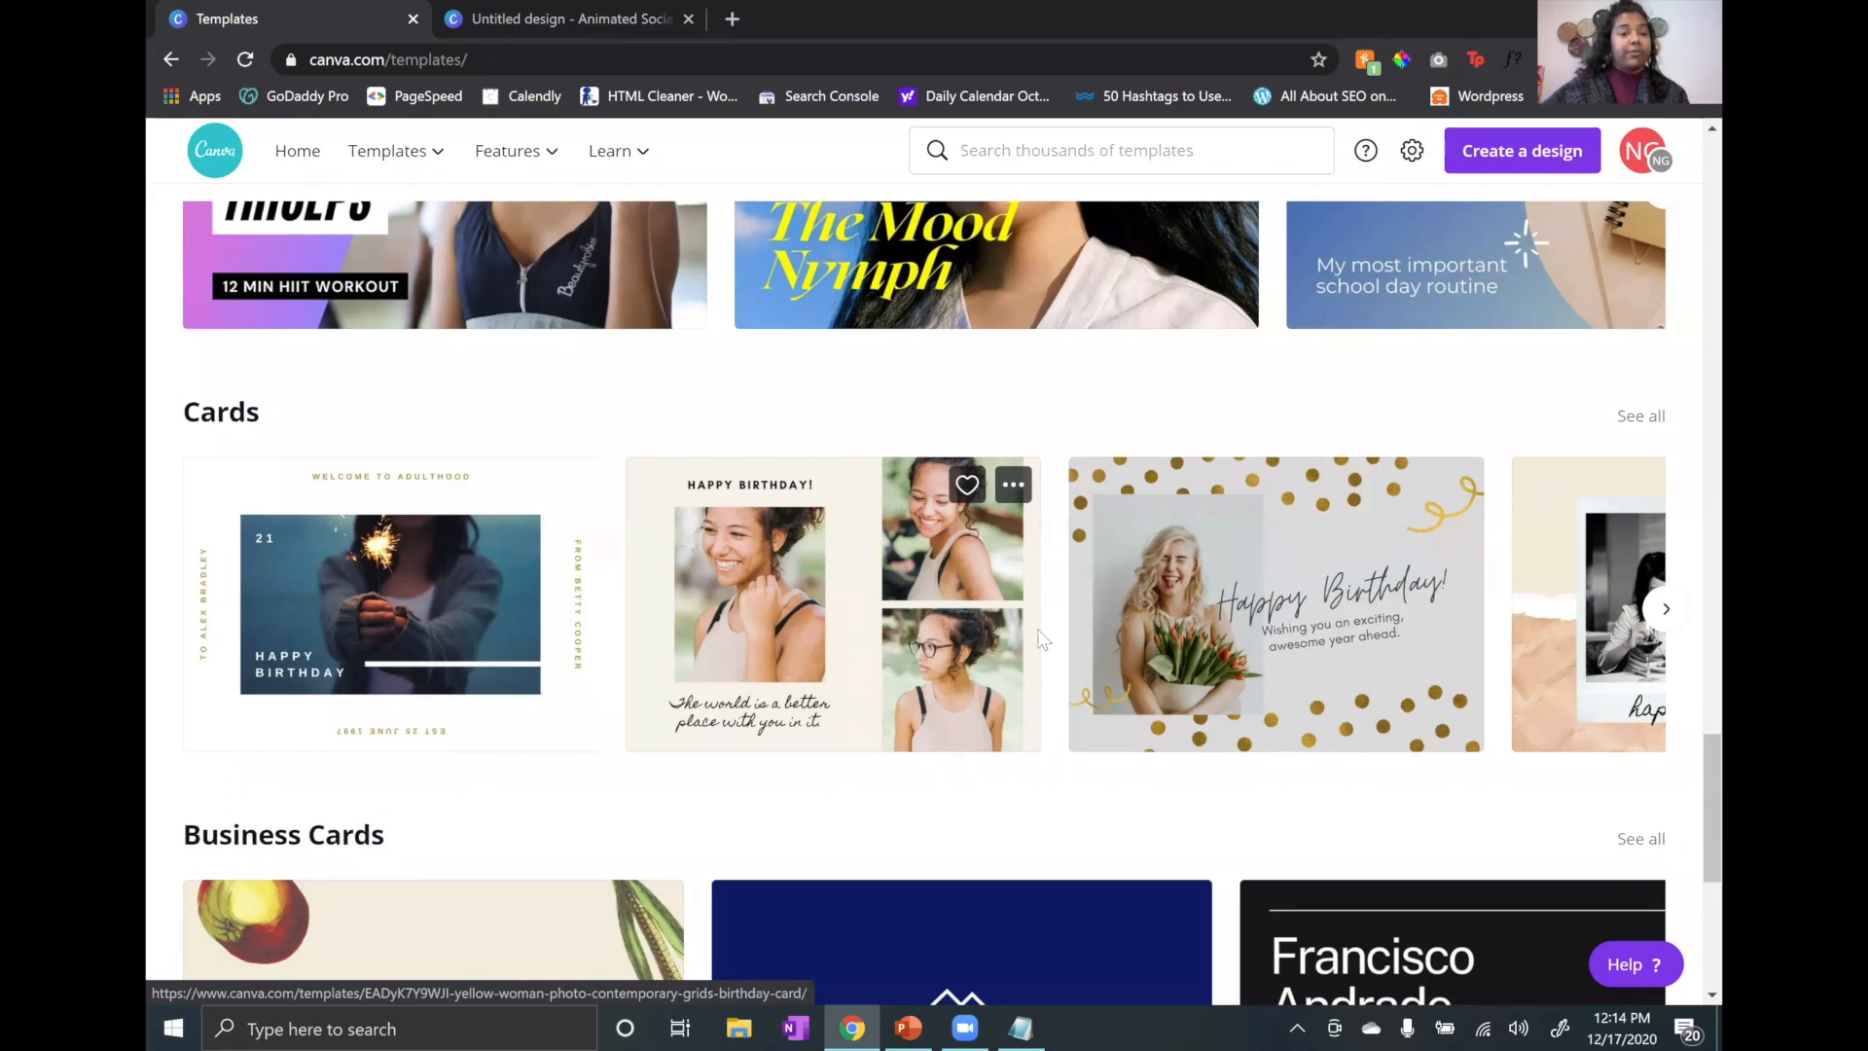
scroll(989, 639, down, 6)
scroll(1070, 623, down, 1)
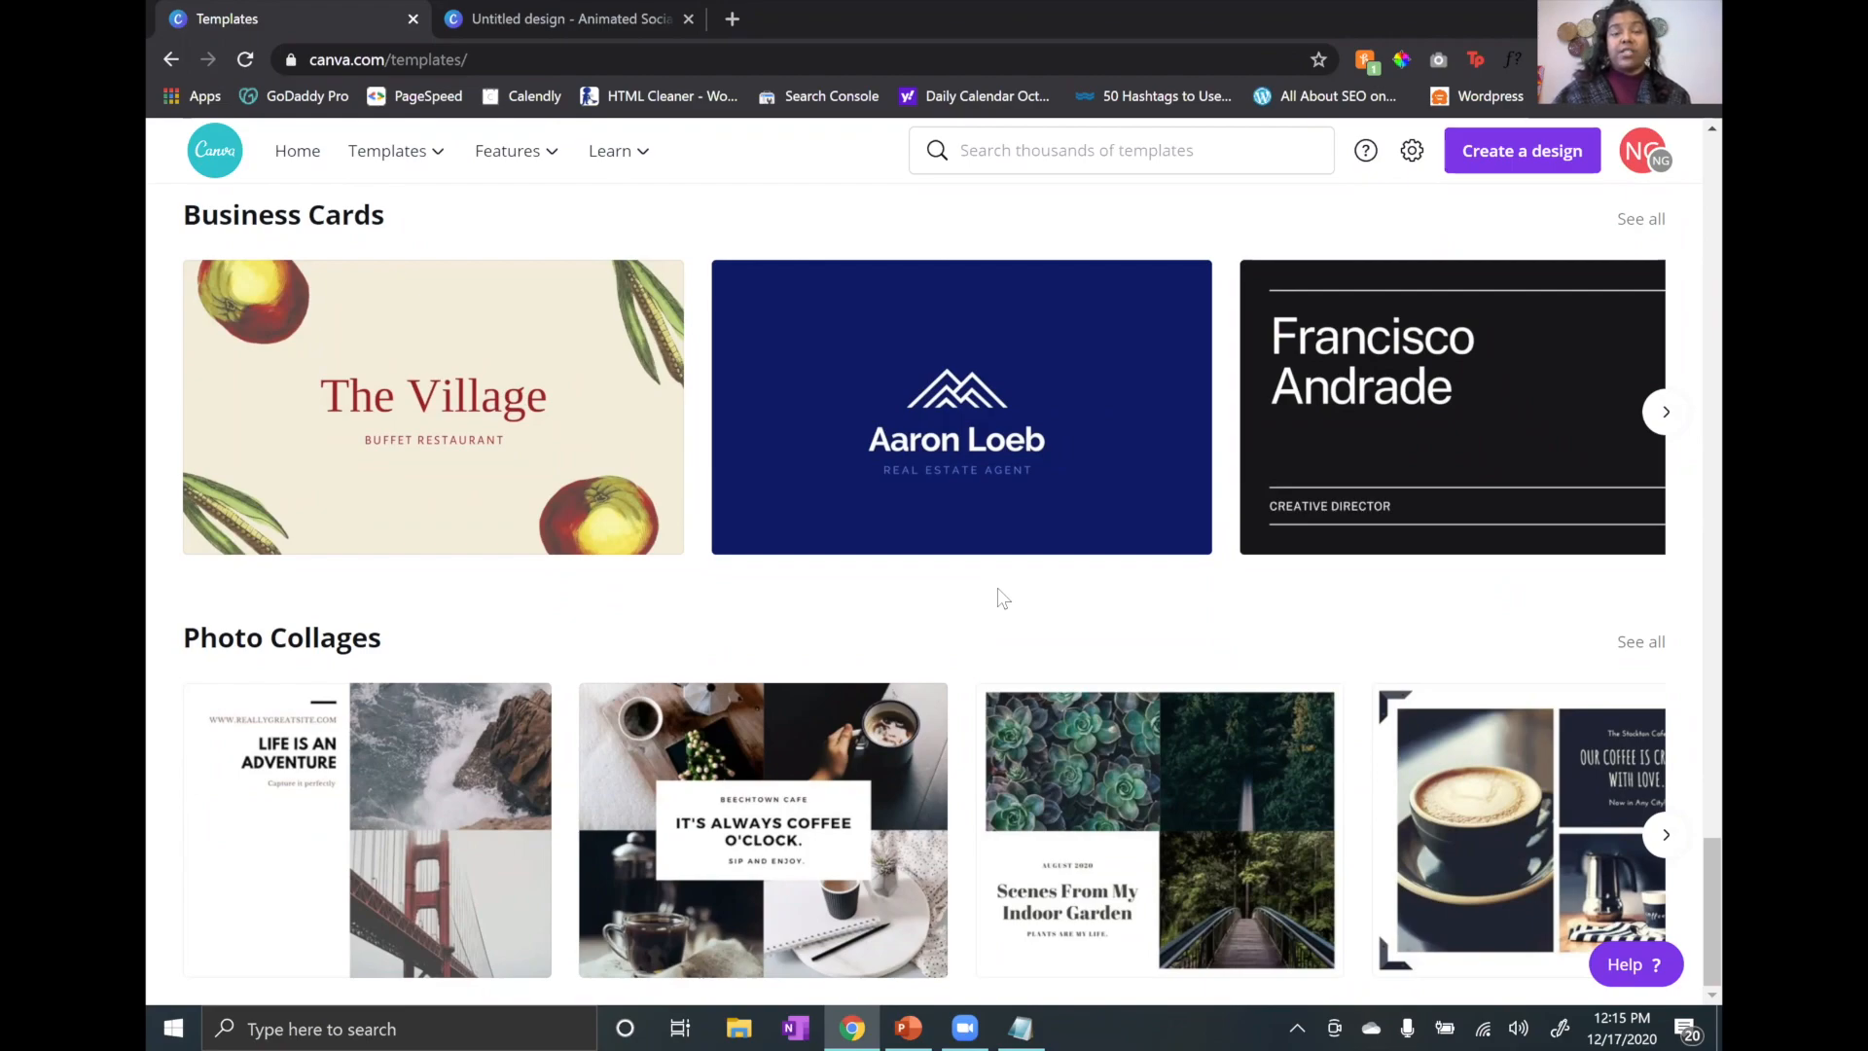
mouse_move(887, 698)
mouse_move(1314, 742)
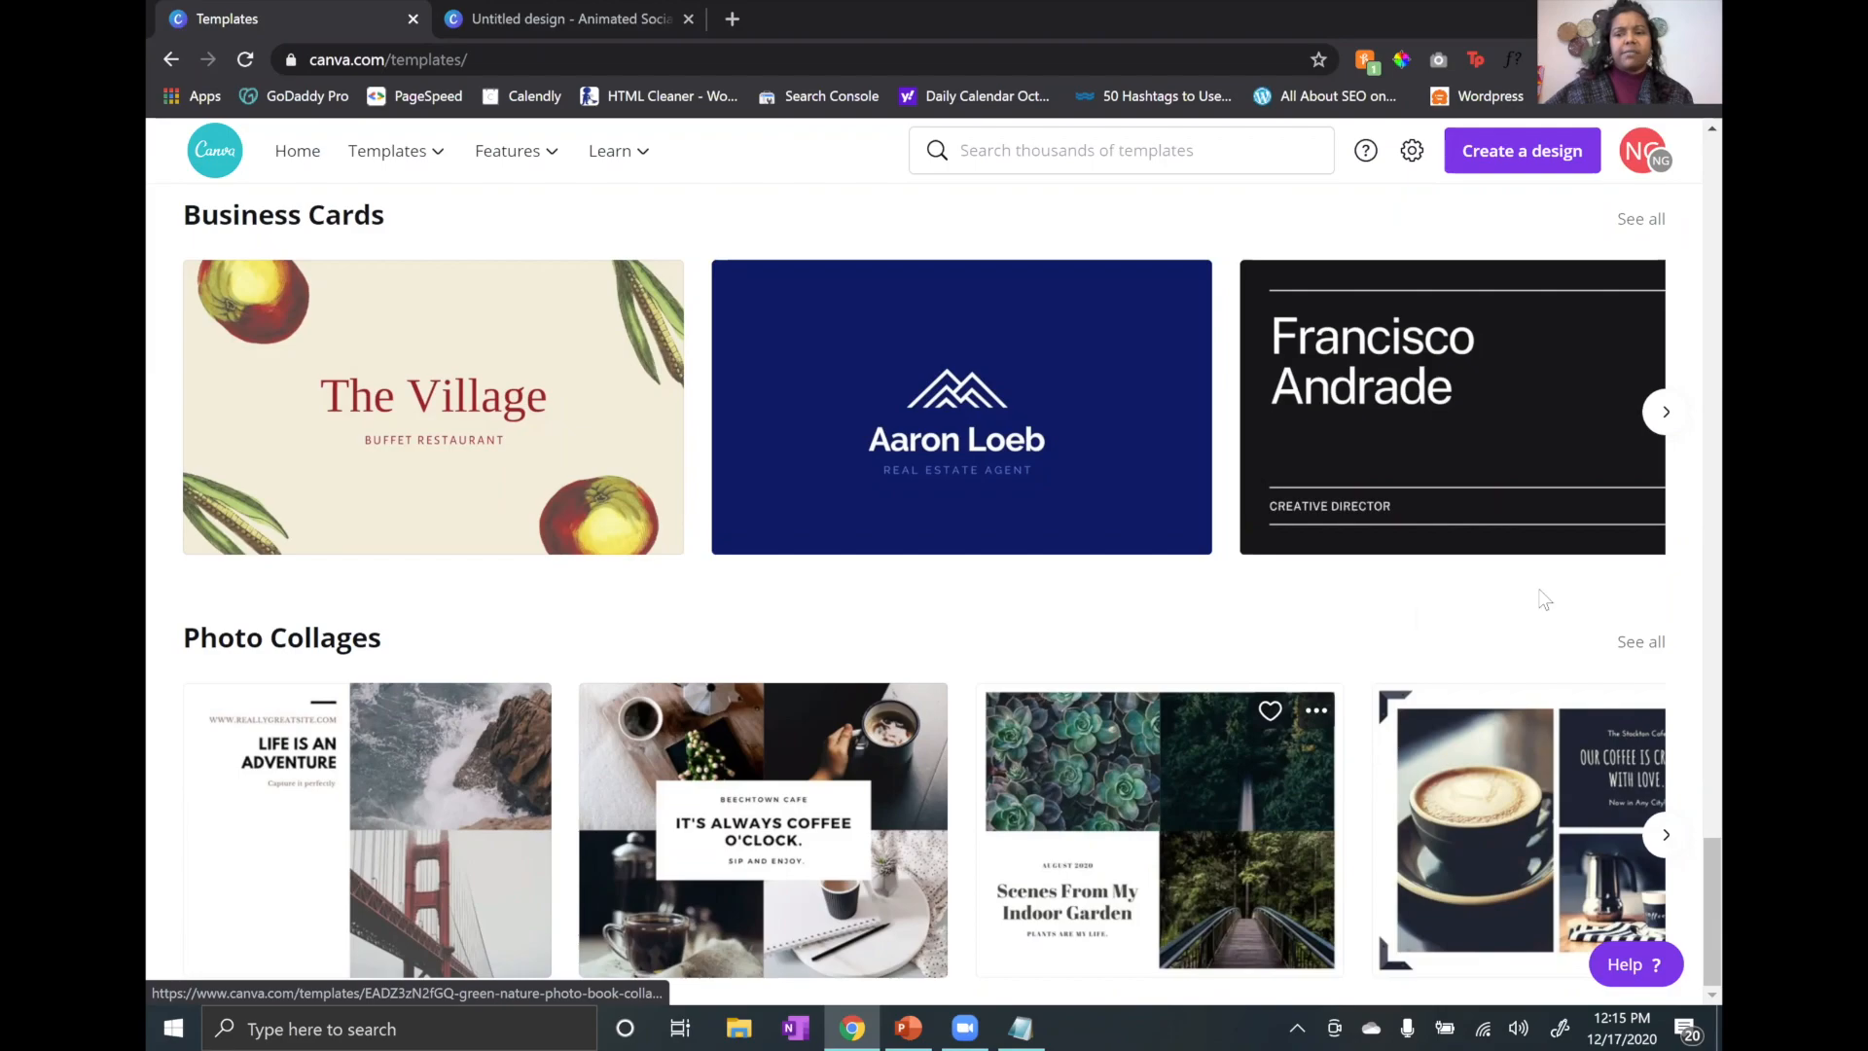
scroll(1690, 887, up, 2)
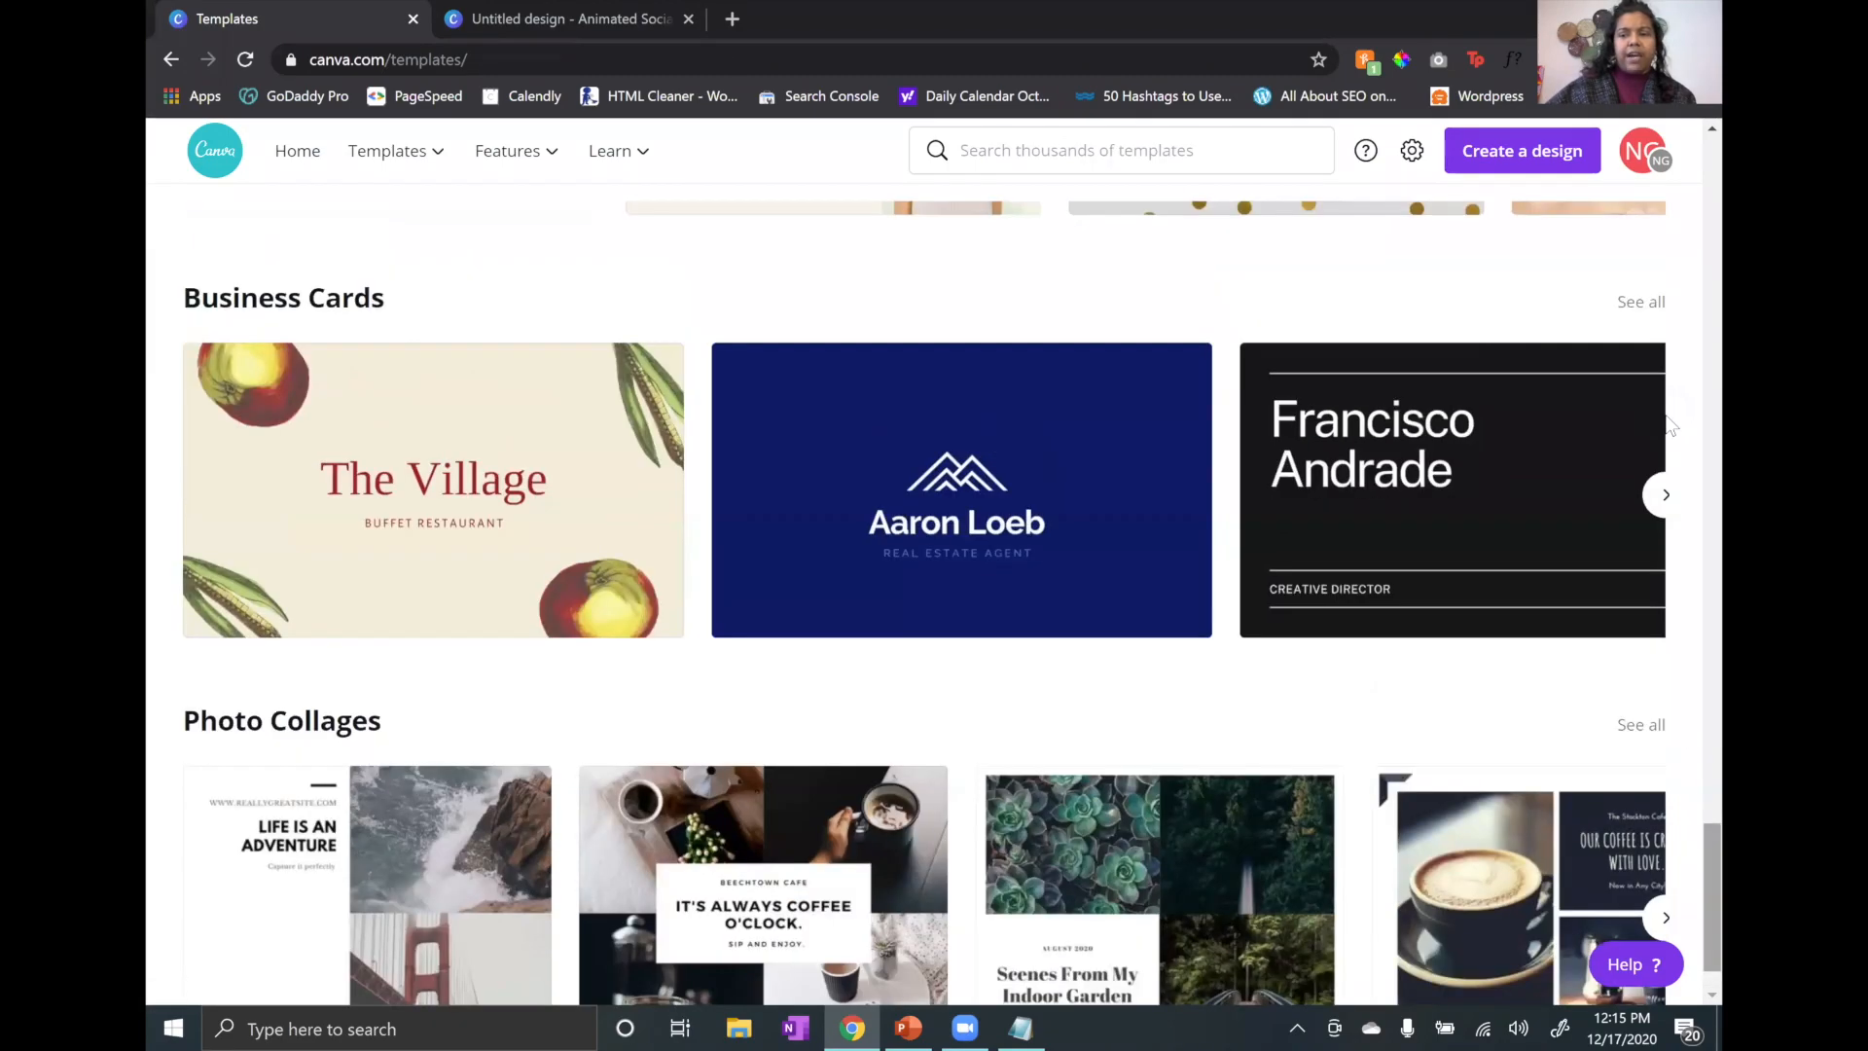
Step: Return to the home page and view more of the recommended design types
click(297, 152)
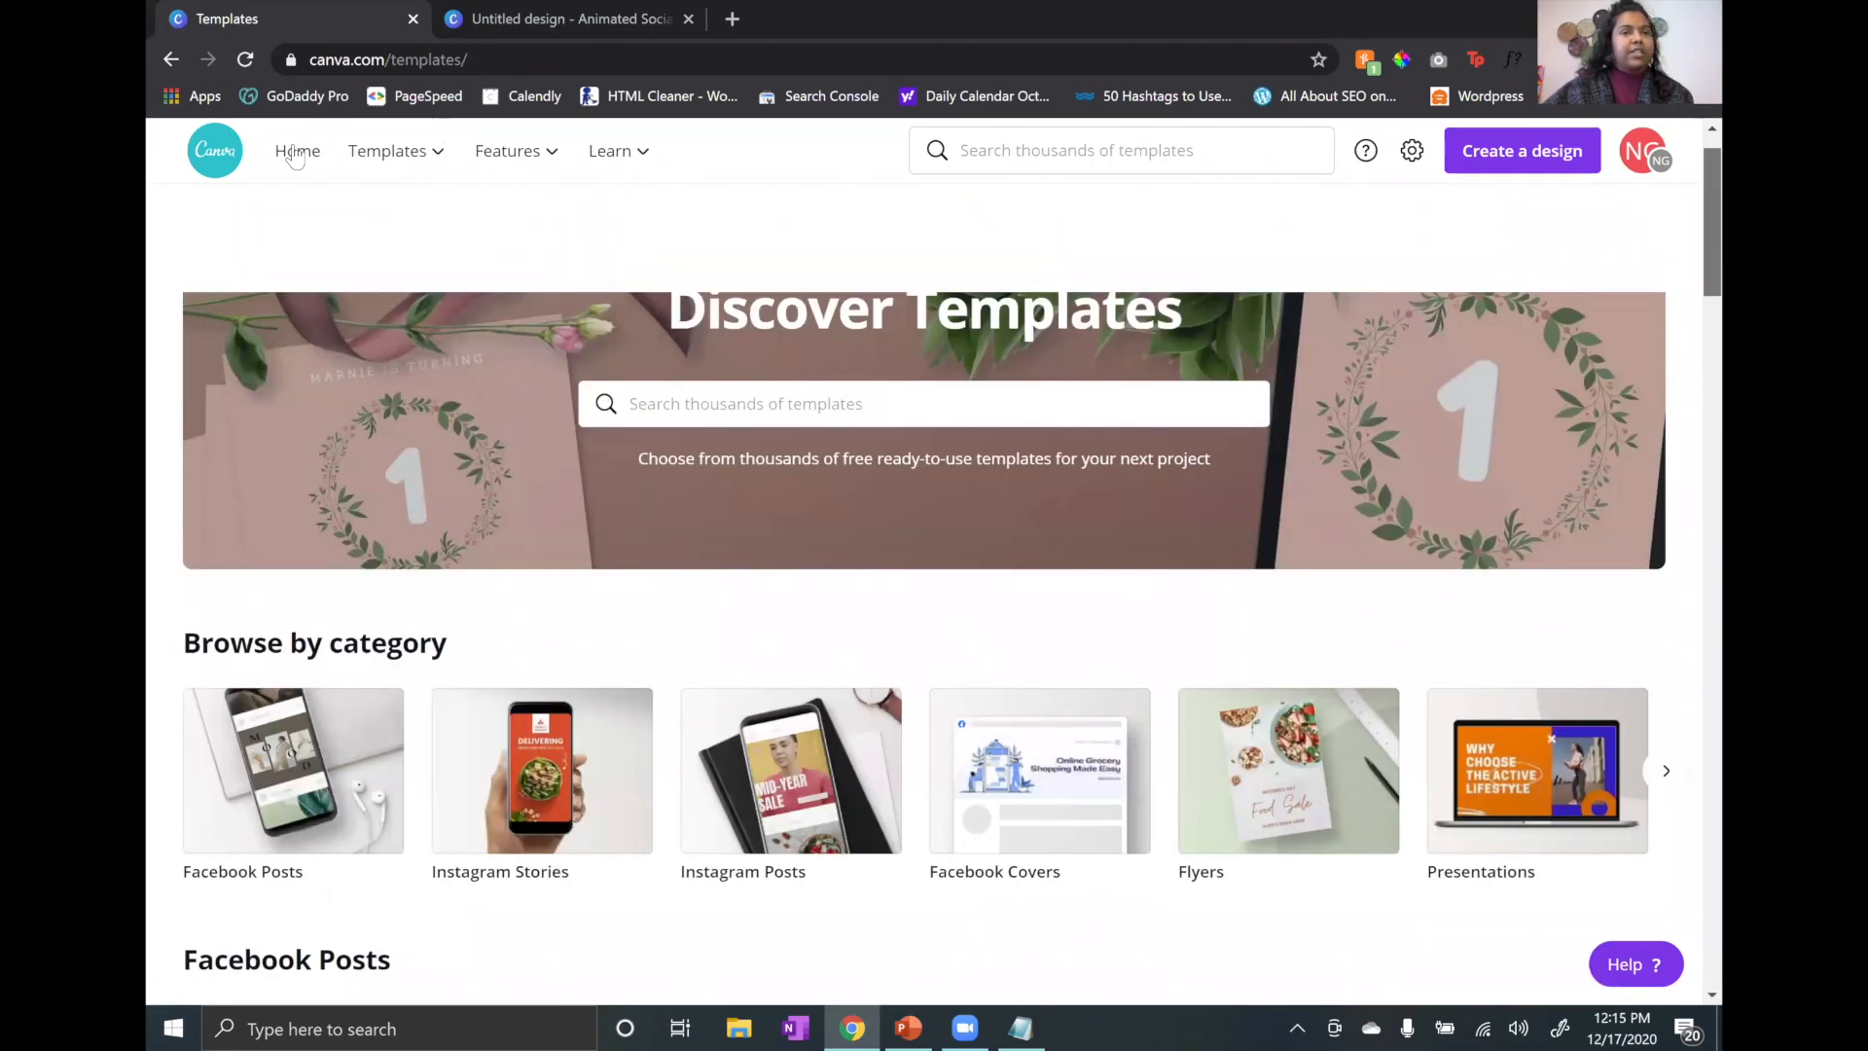
click(296, 151)
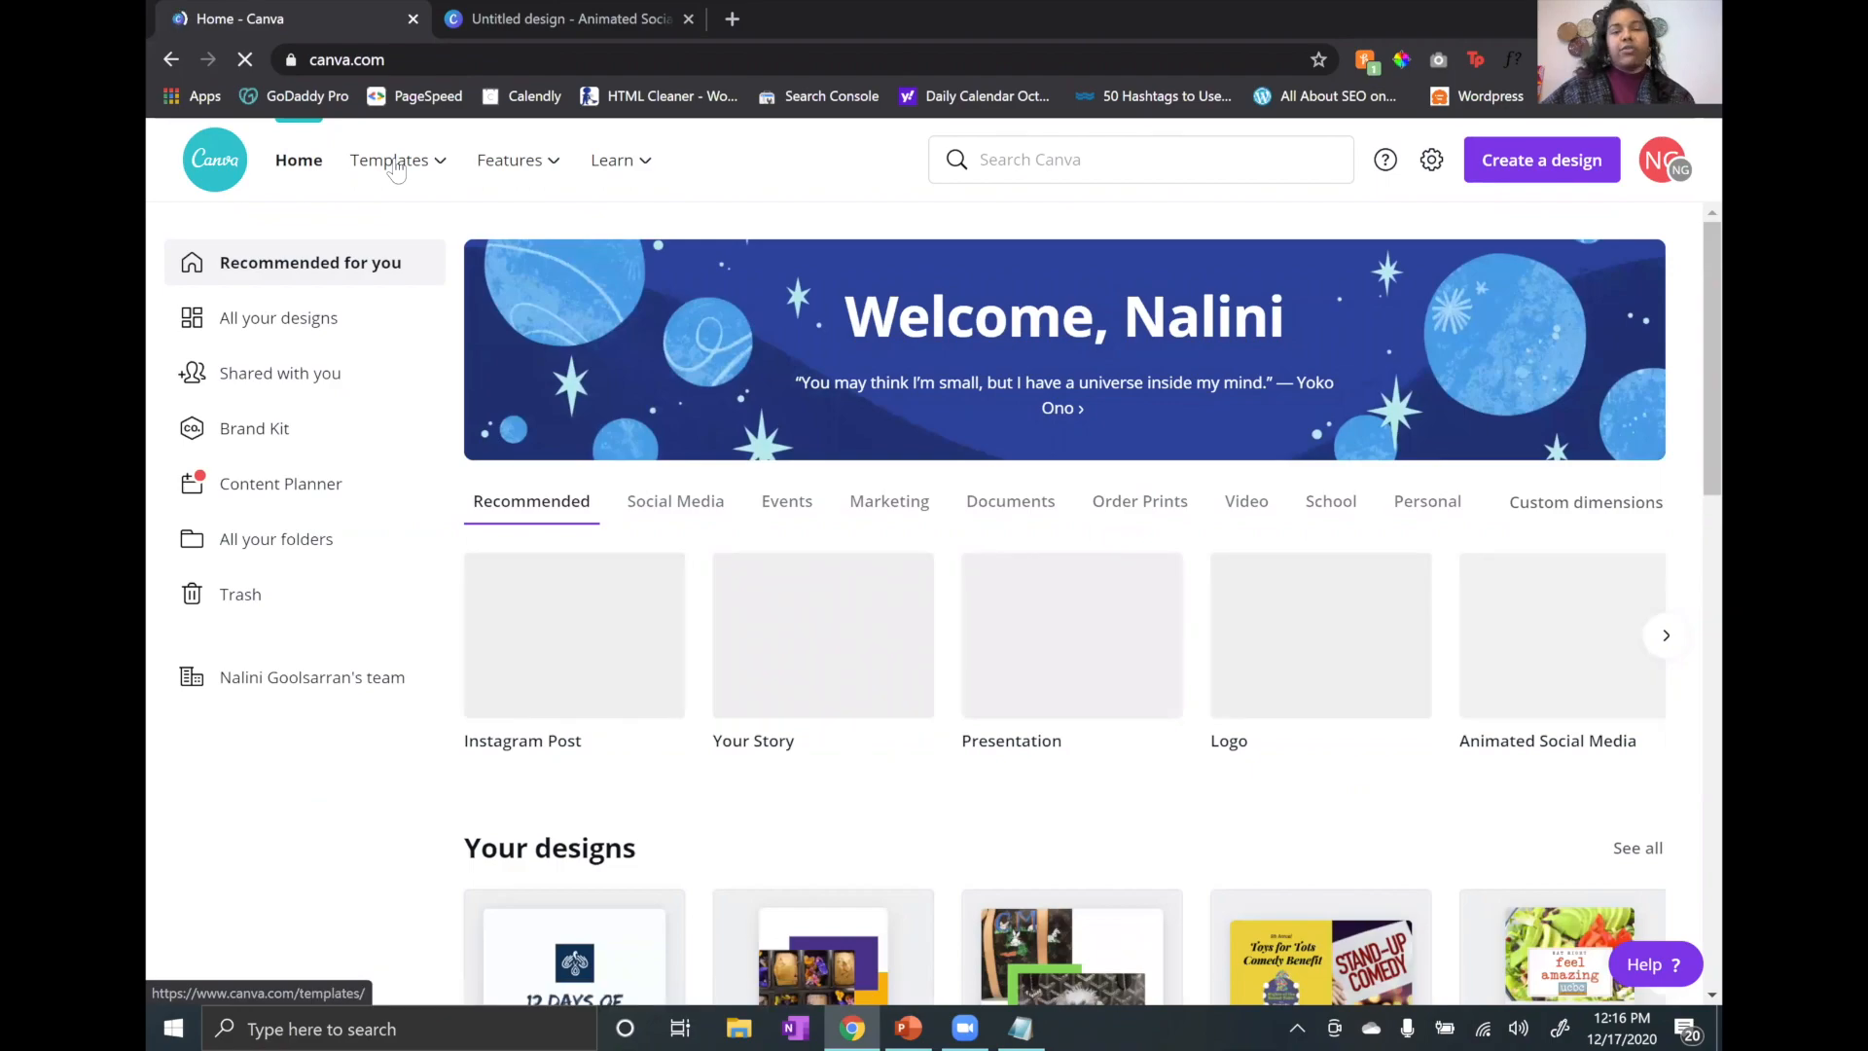
mouse_move(396, 171)
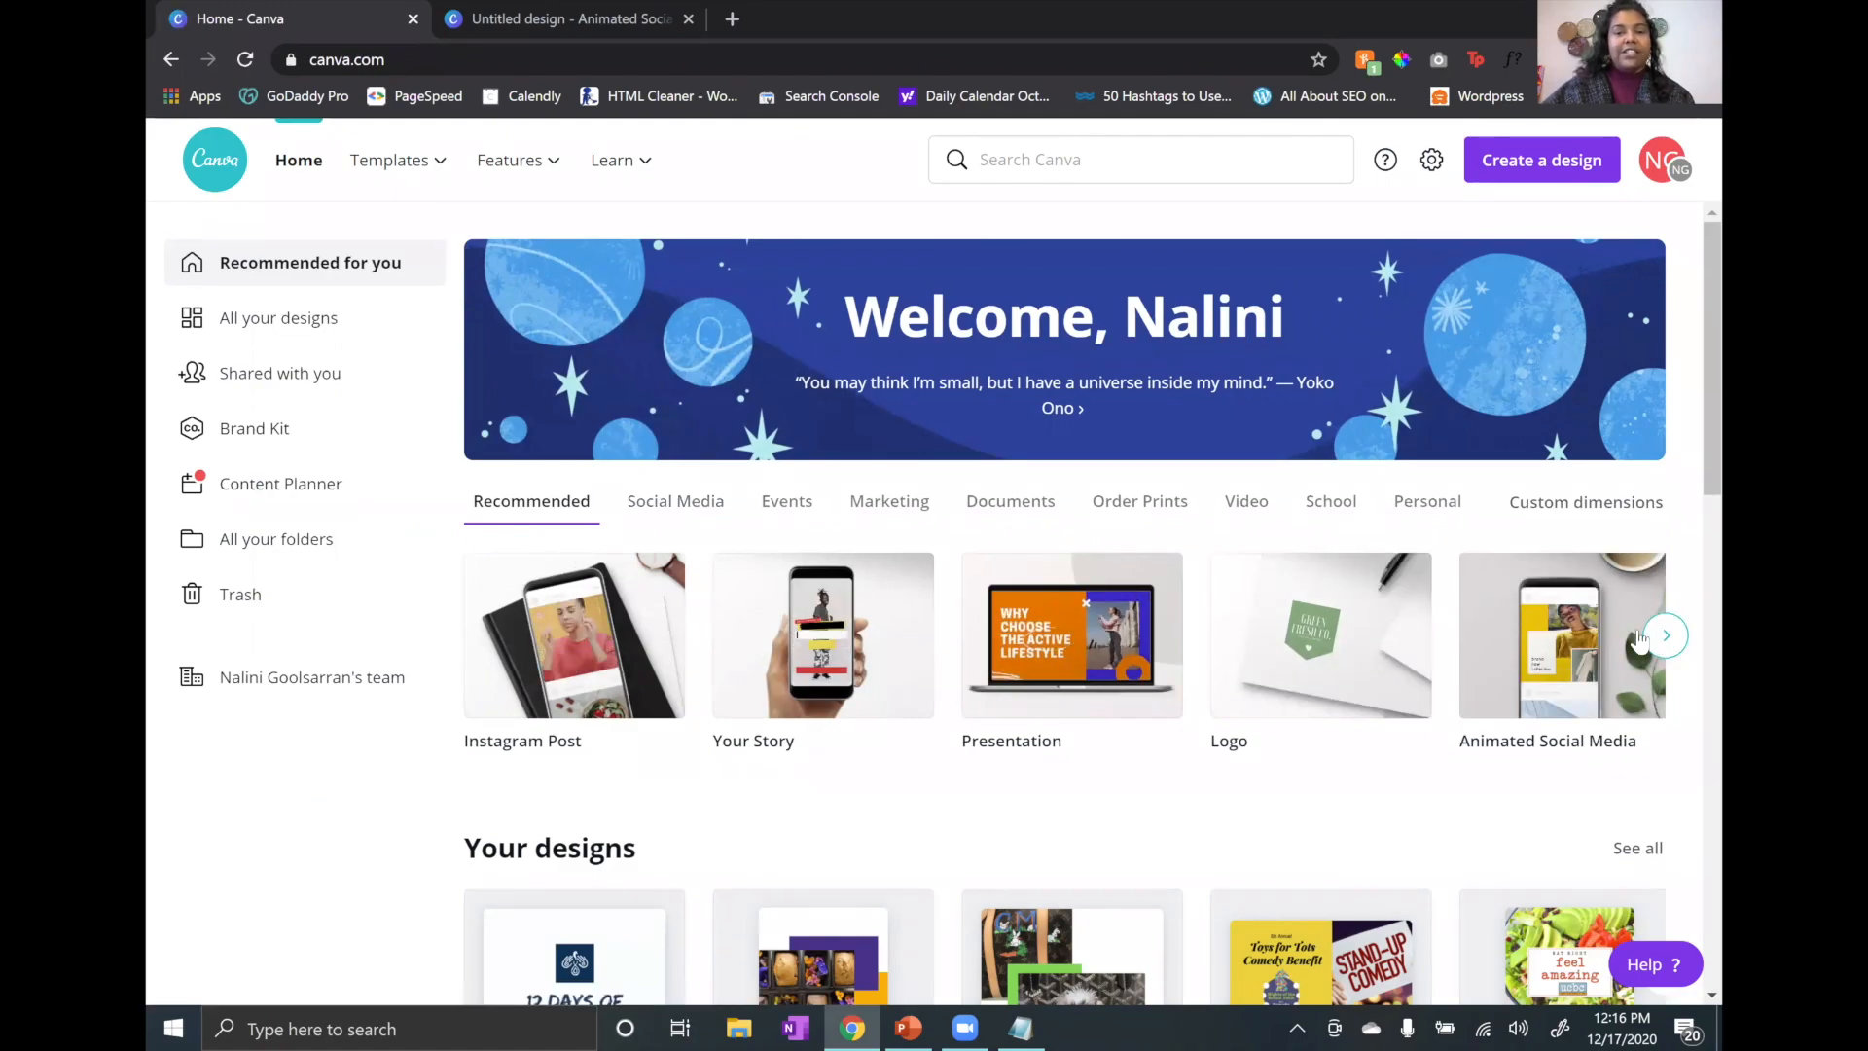
click(1663, 635)
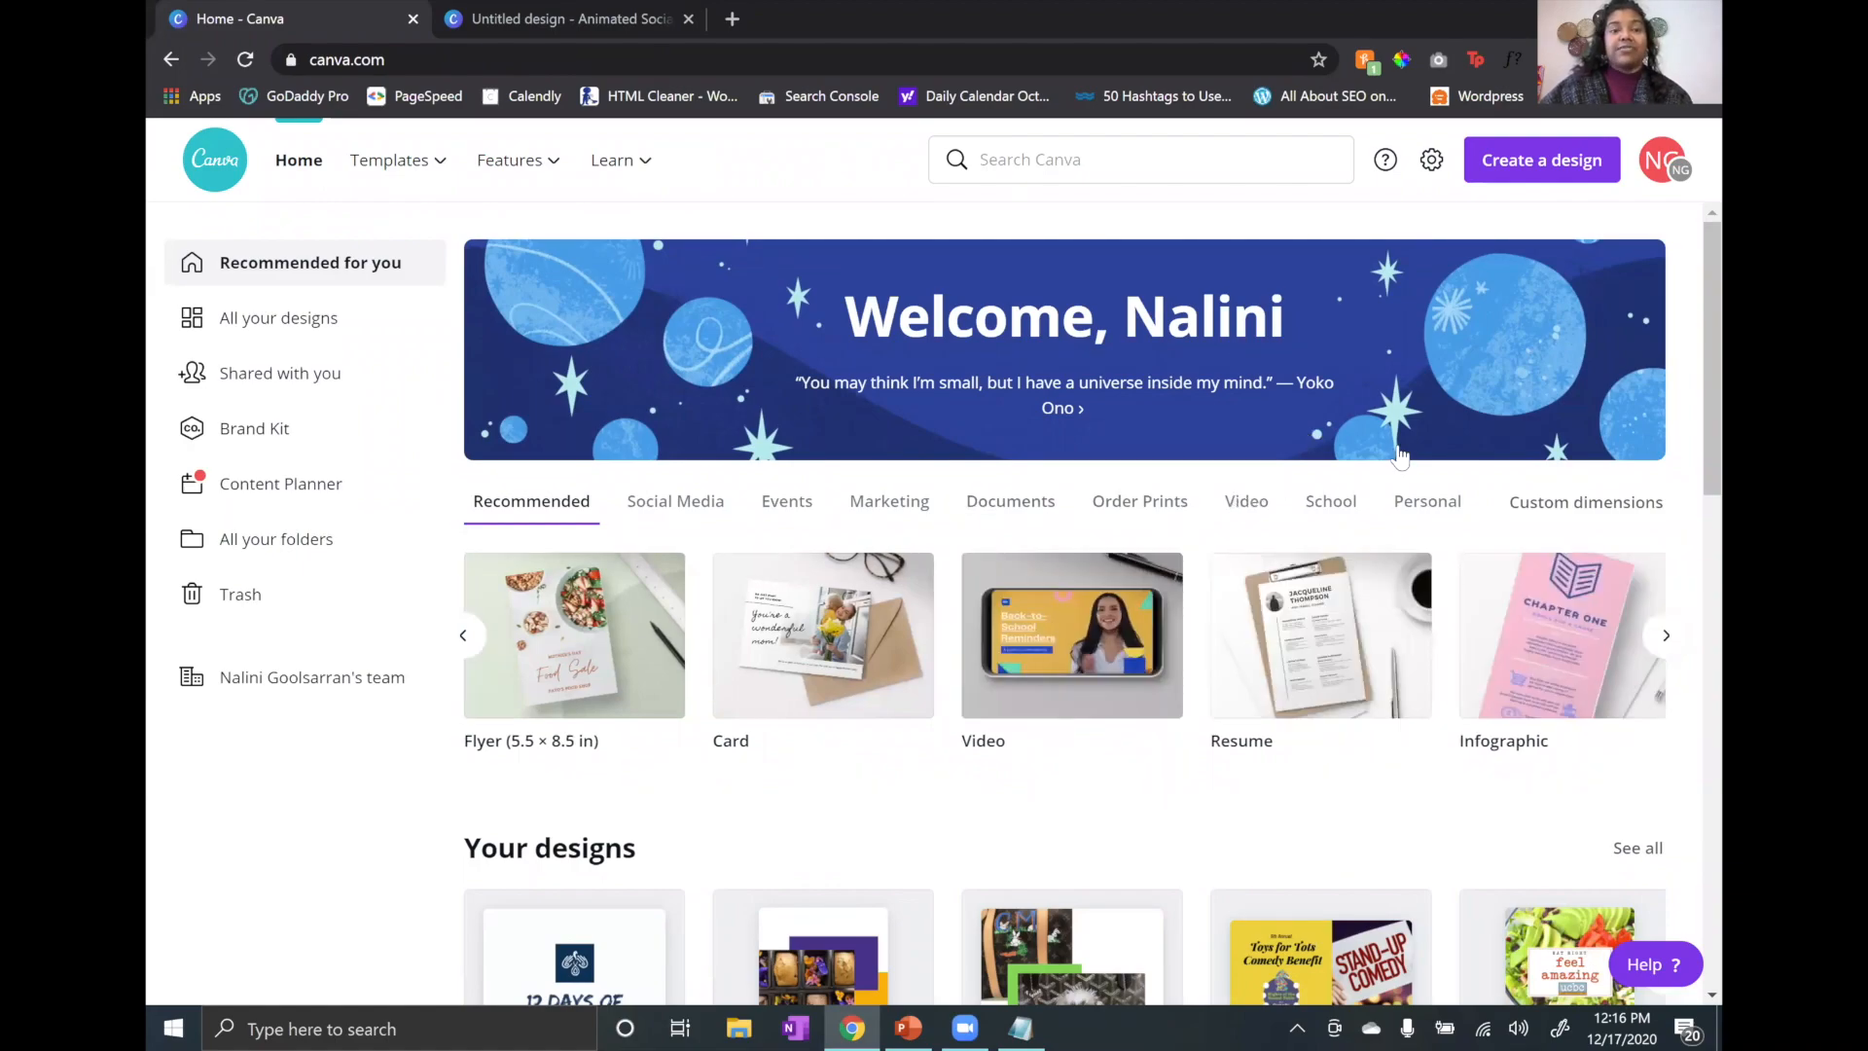
Step: Browse through the older projects in the Your designs row and the Instagram Posts templates below it
scroll(1401, 460, down, 3)
scroll(1410, 464, down, 1)
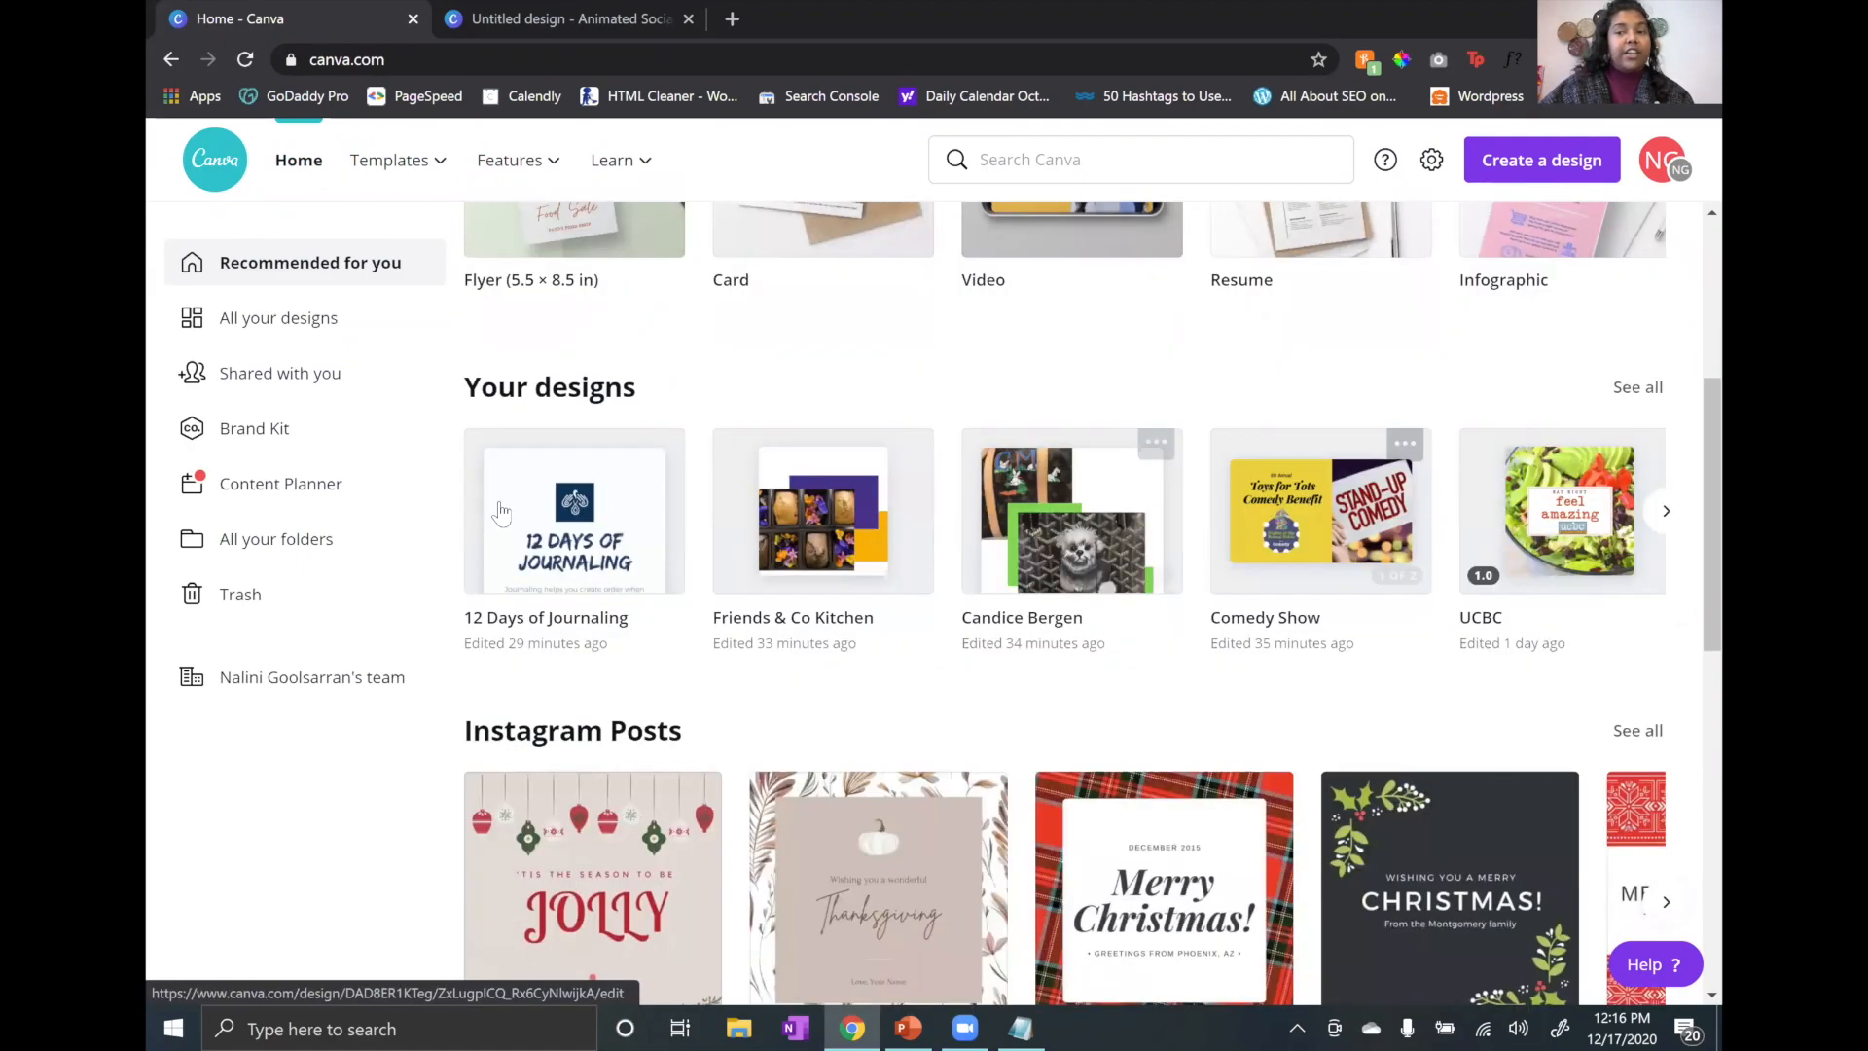
click(1664, 511)
click(1664, 511)
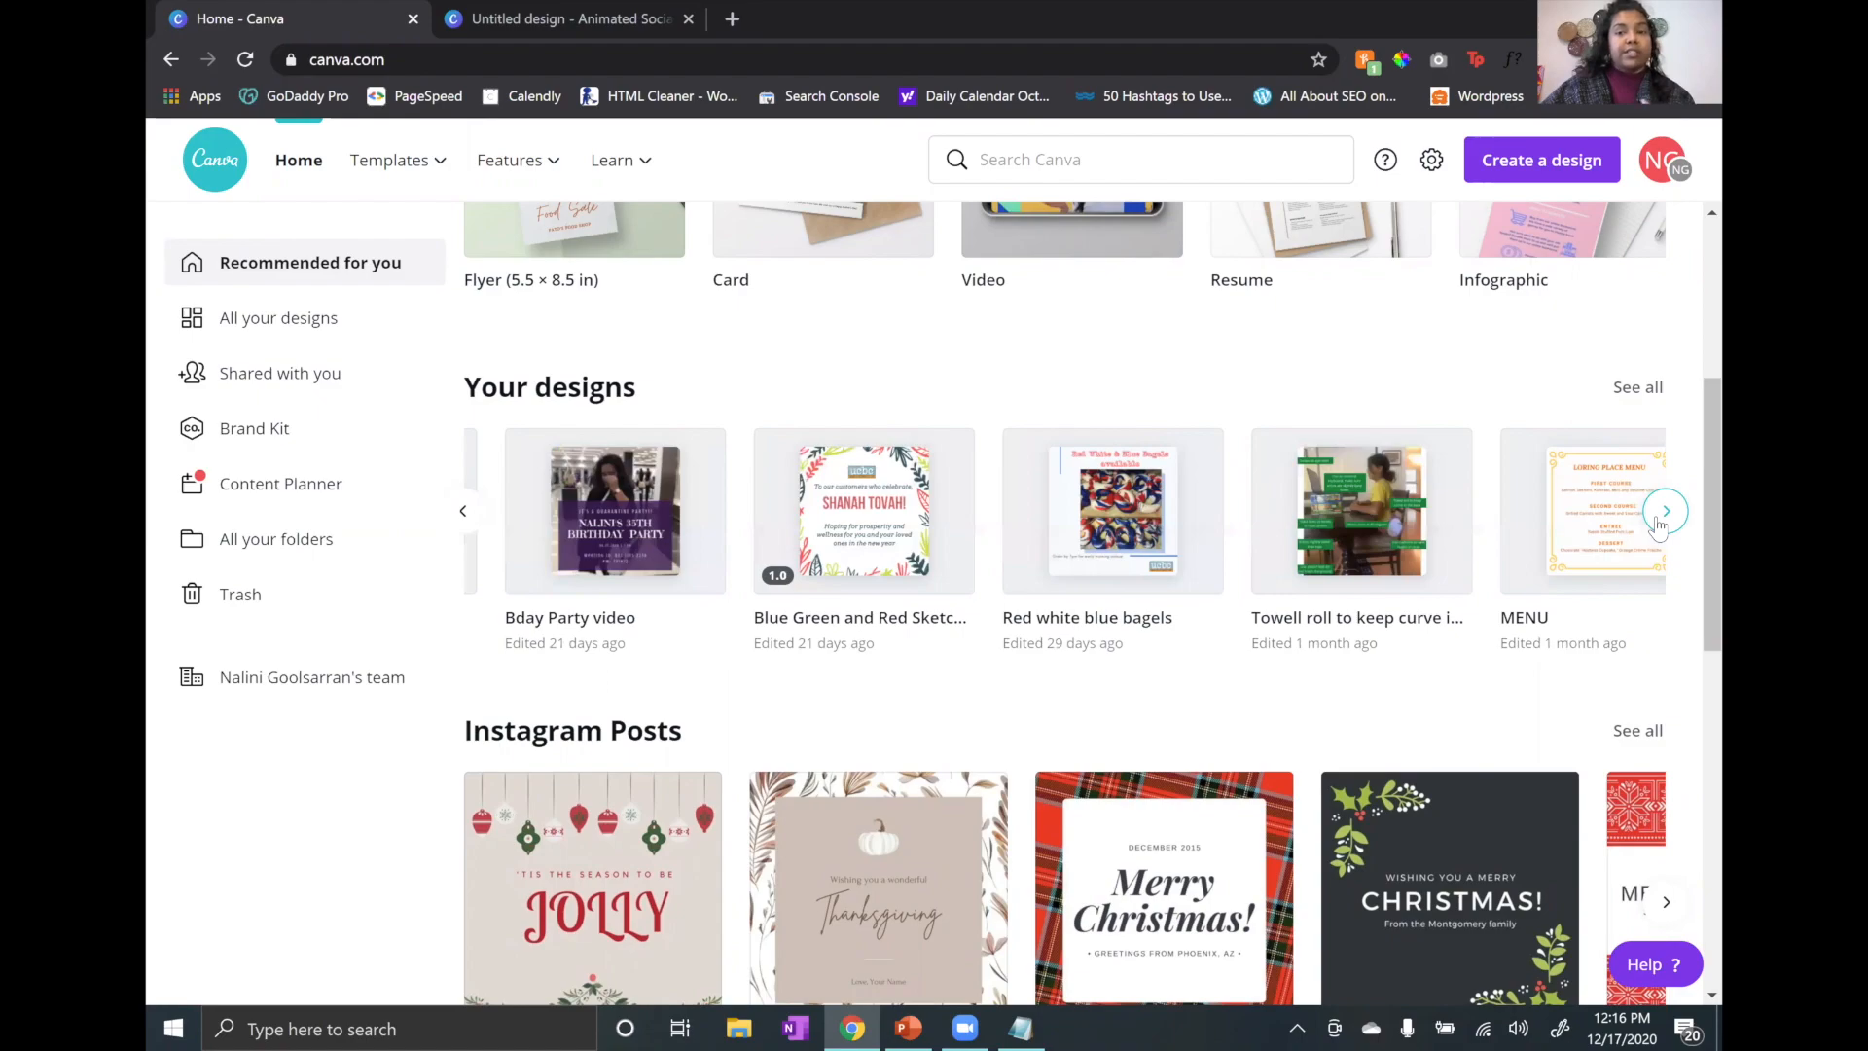
click(1659, 523)
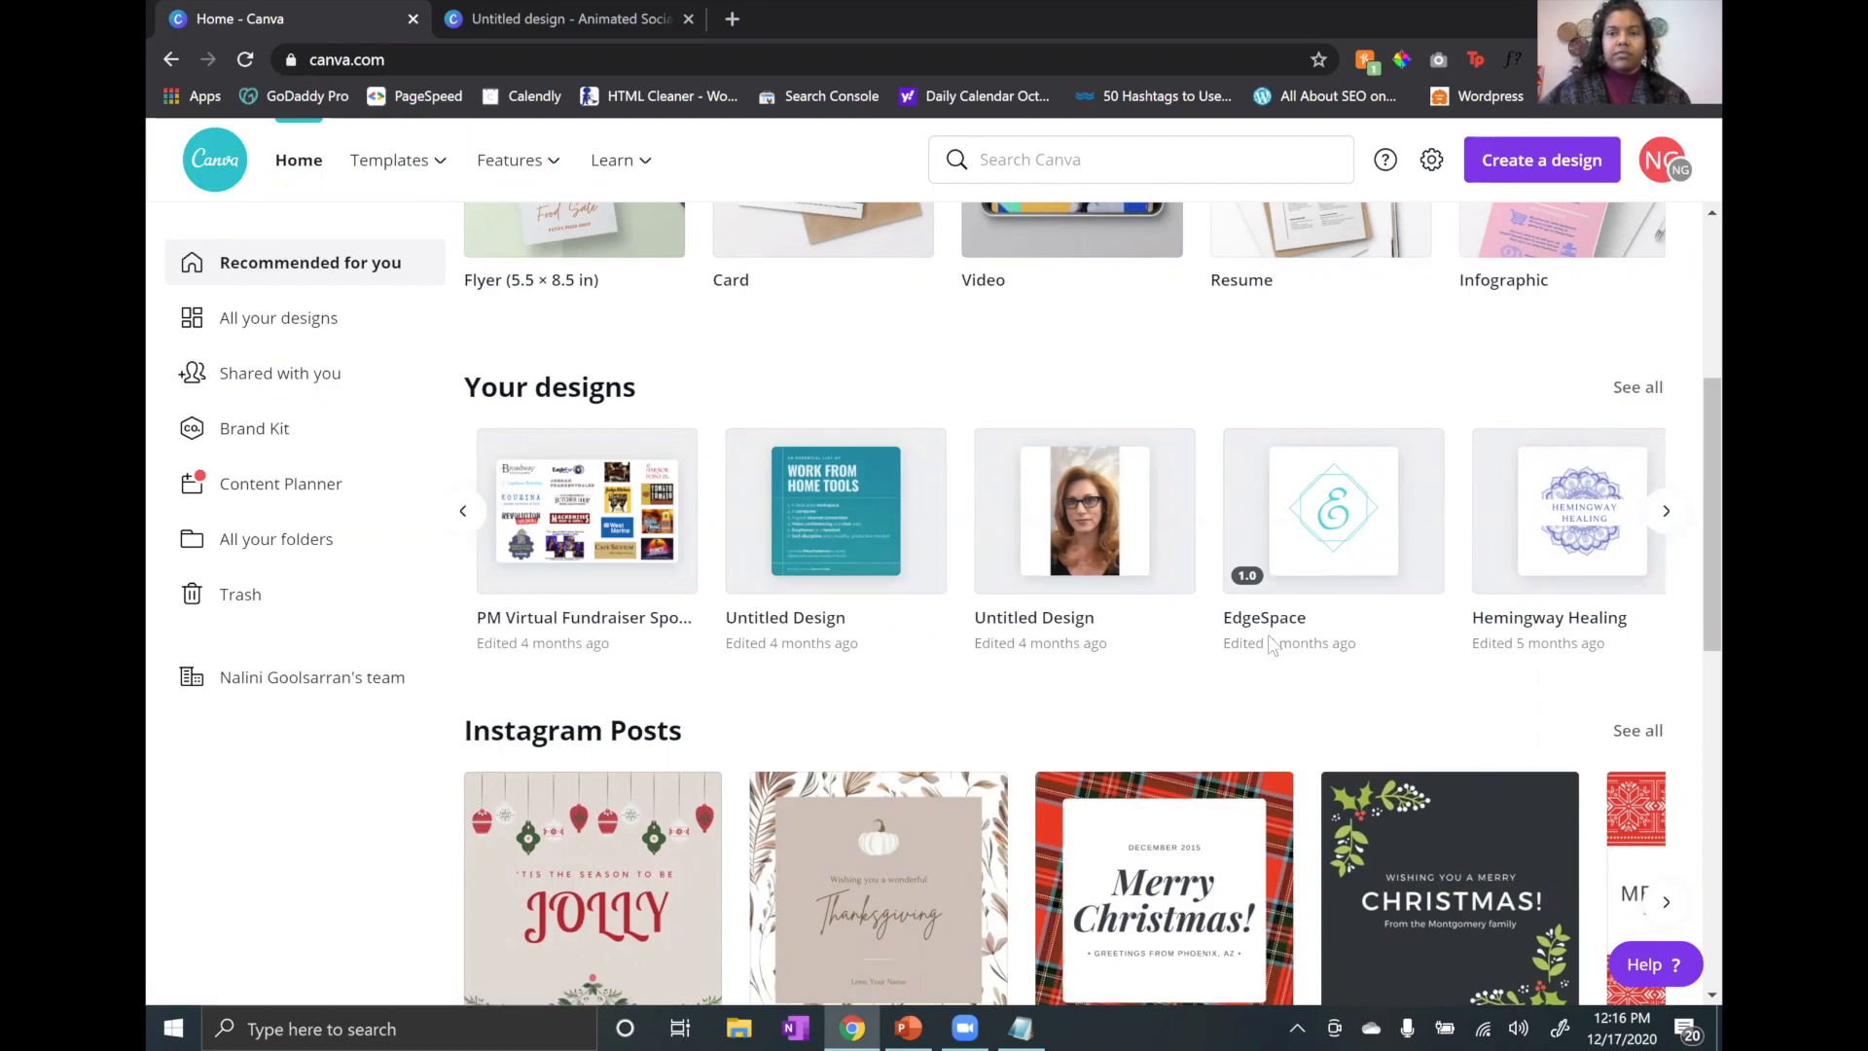
scroll(1255, 570, down, 1)
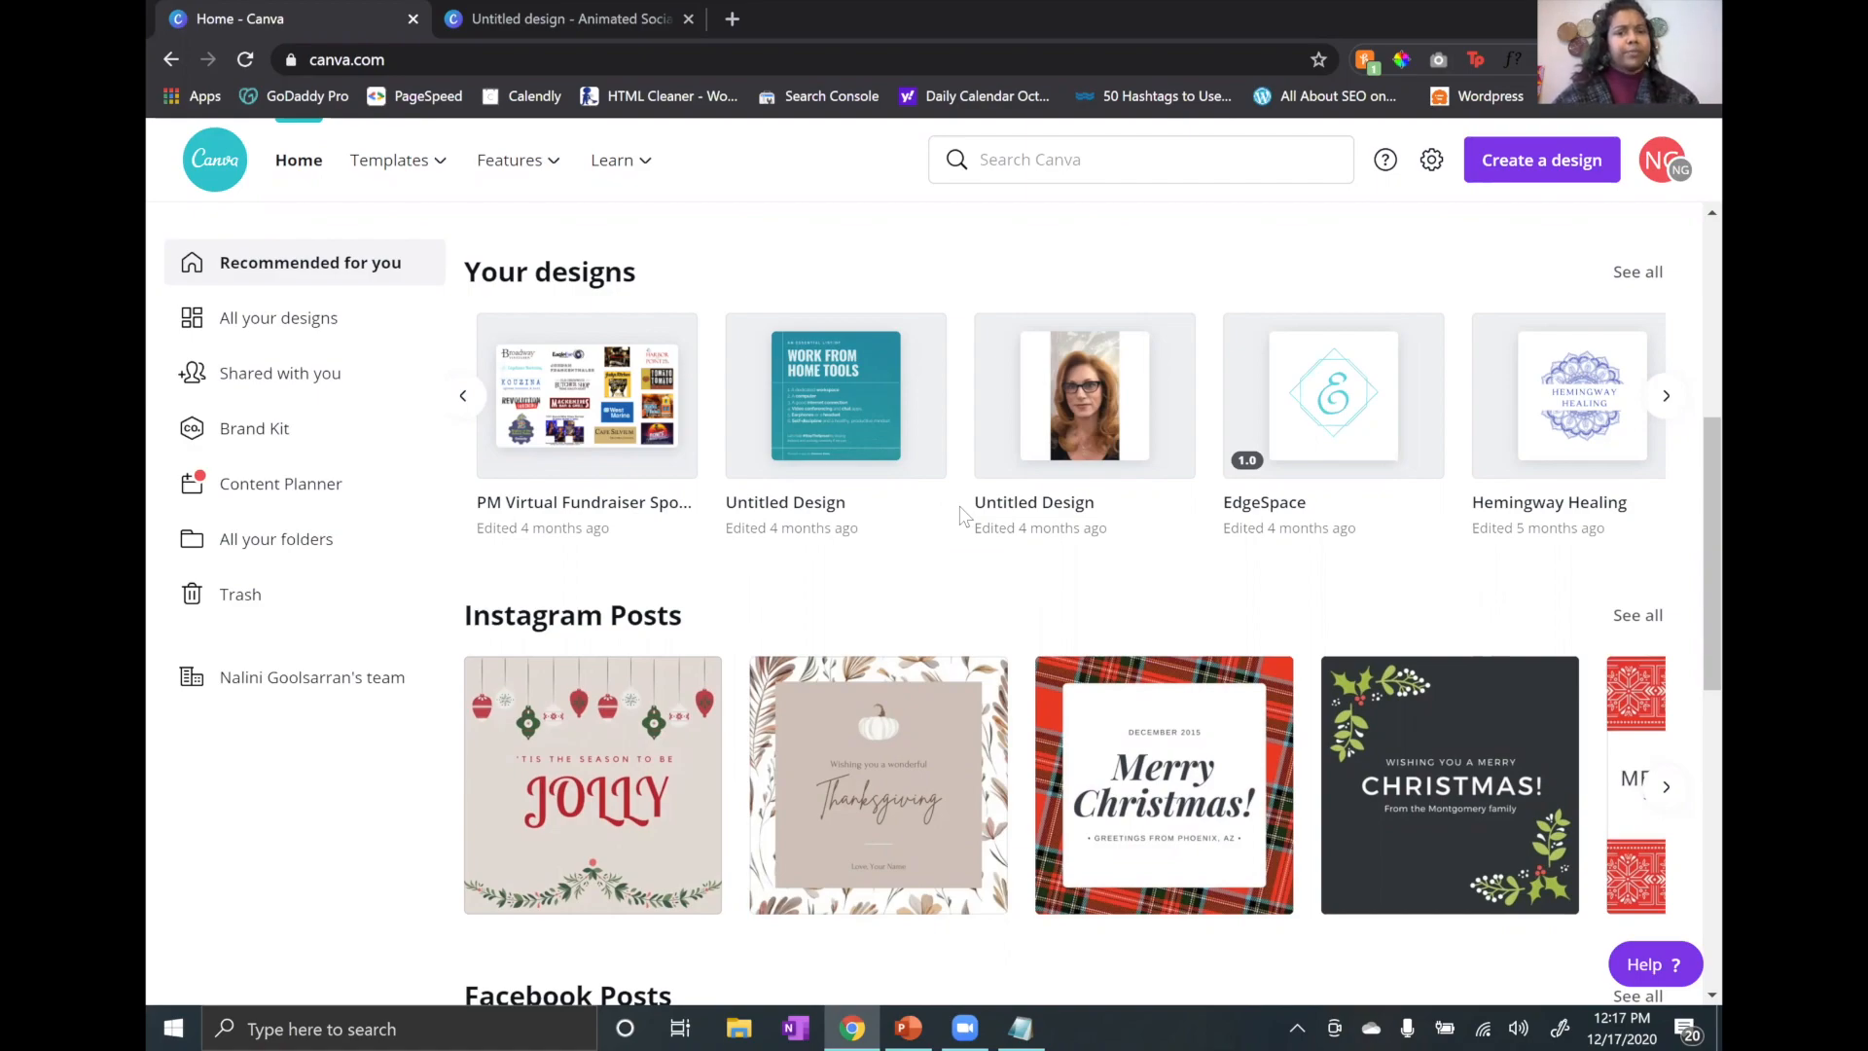
Step: Create a new blank design using the suggested Instagram Post format
scroll(940, 706, up, 1)
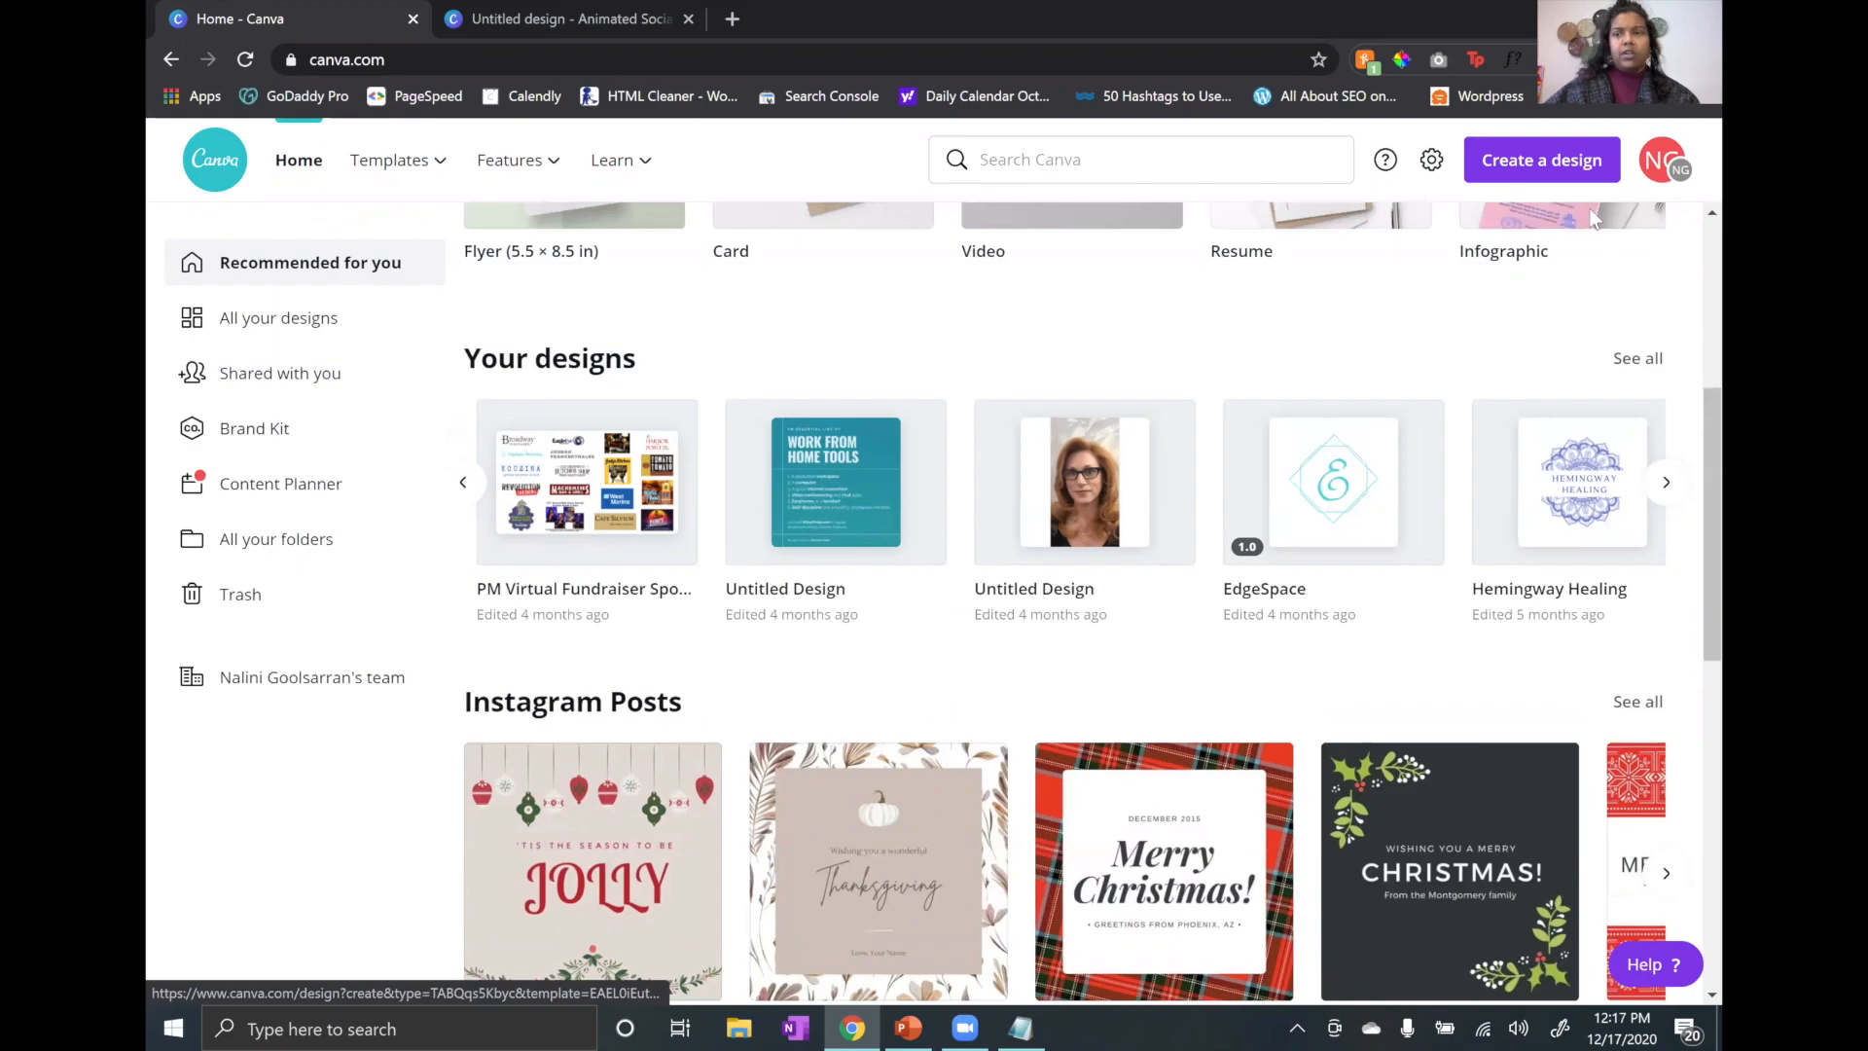
scroll(1593, 218, up, 3)
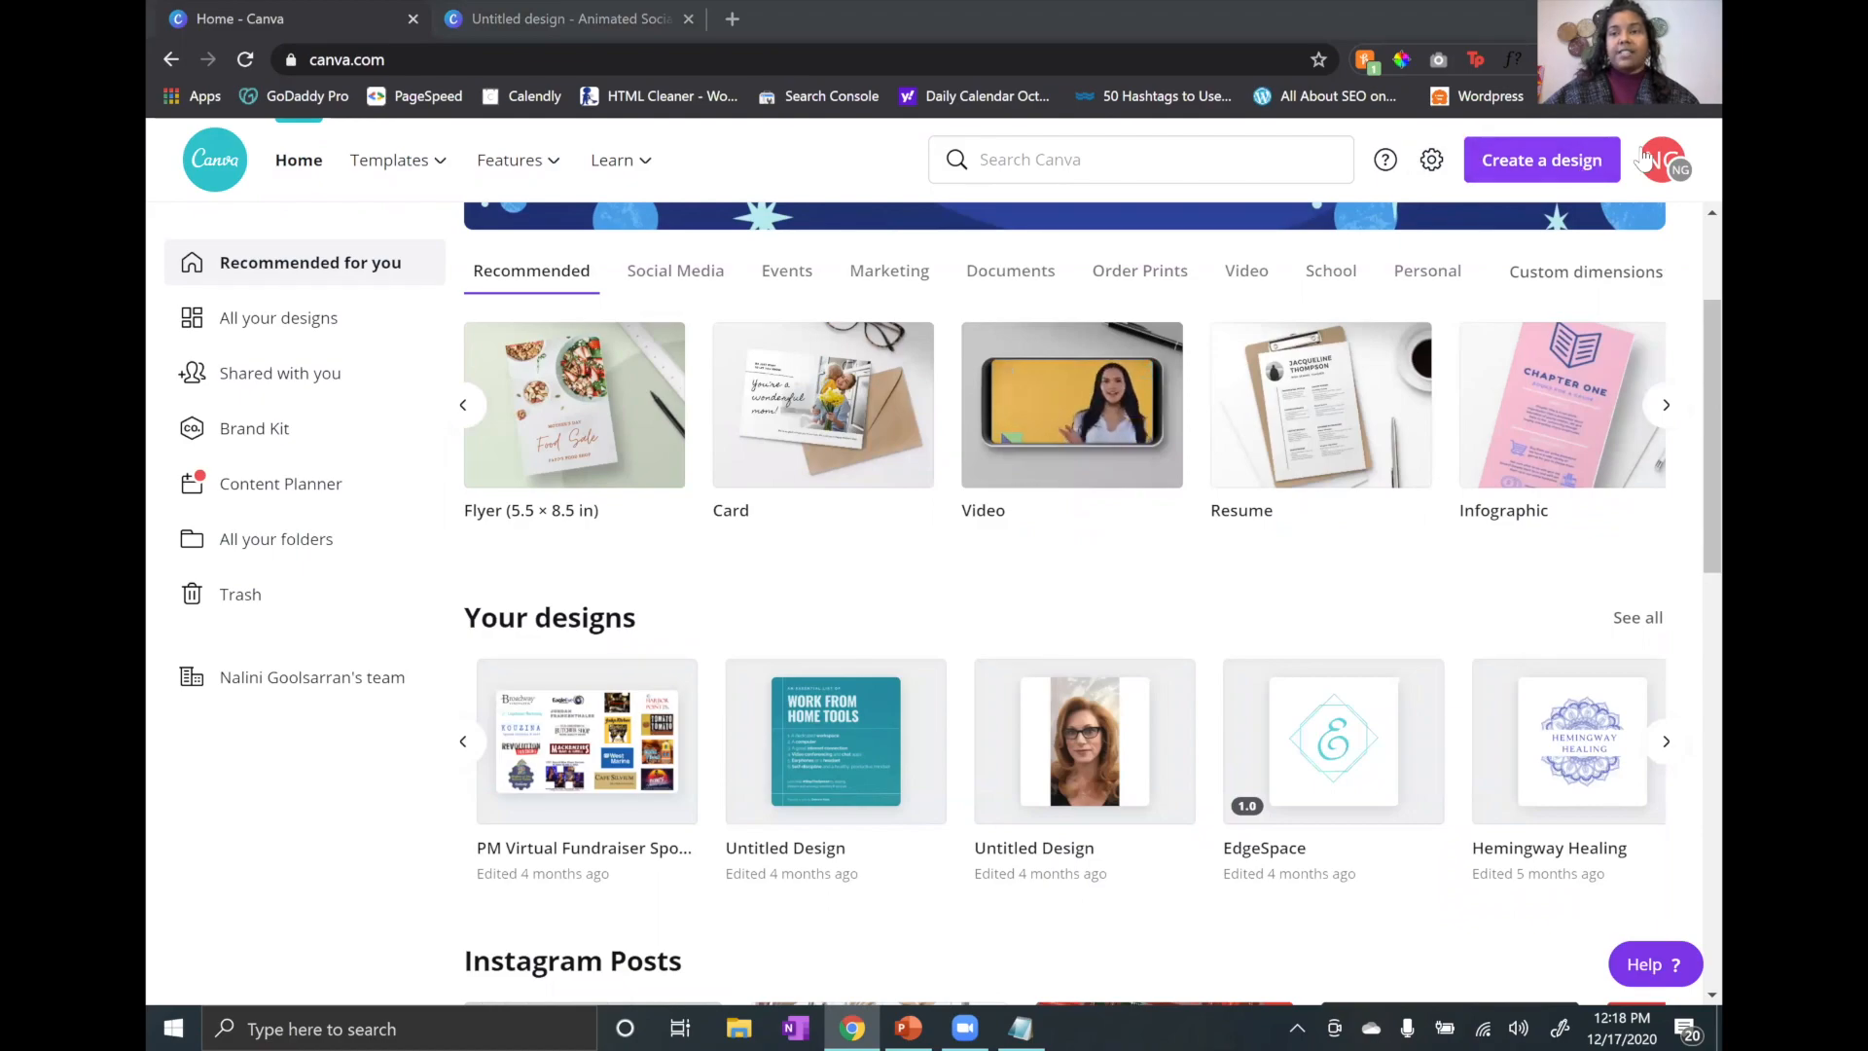
click(1511, 178)
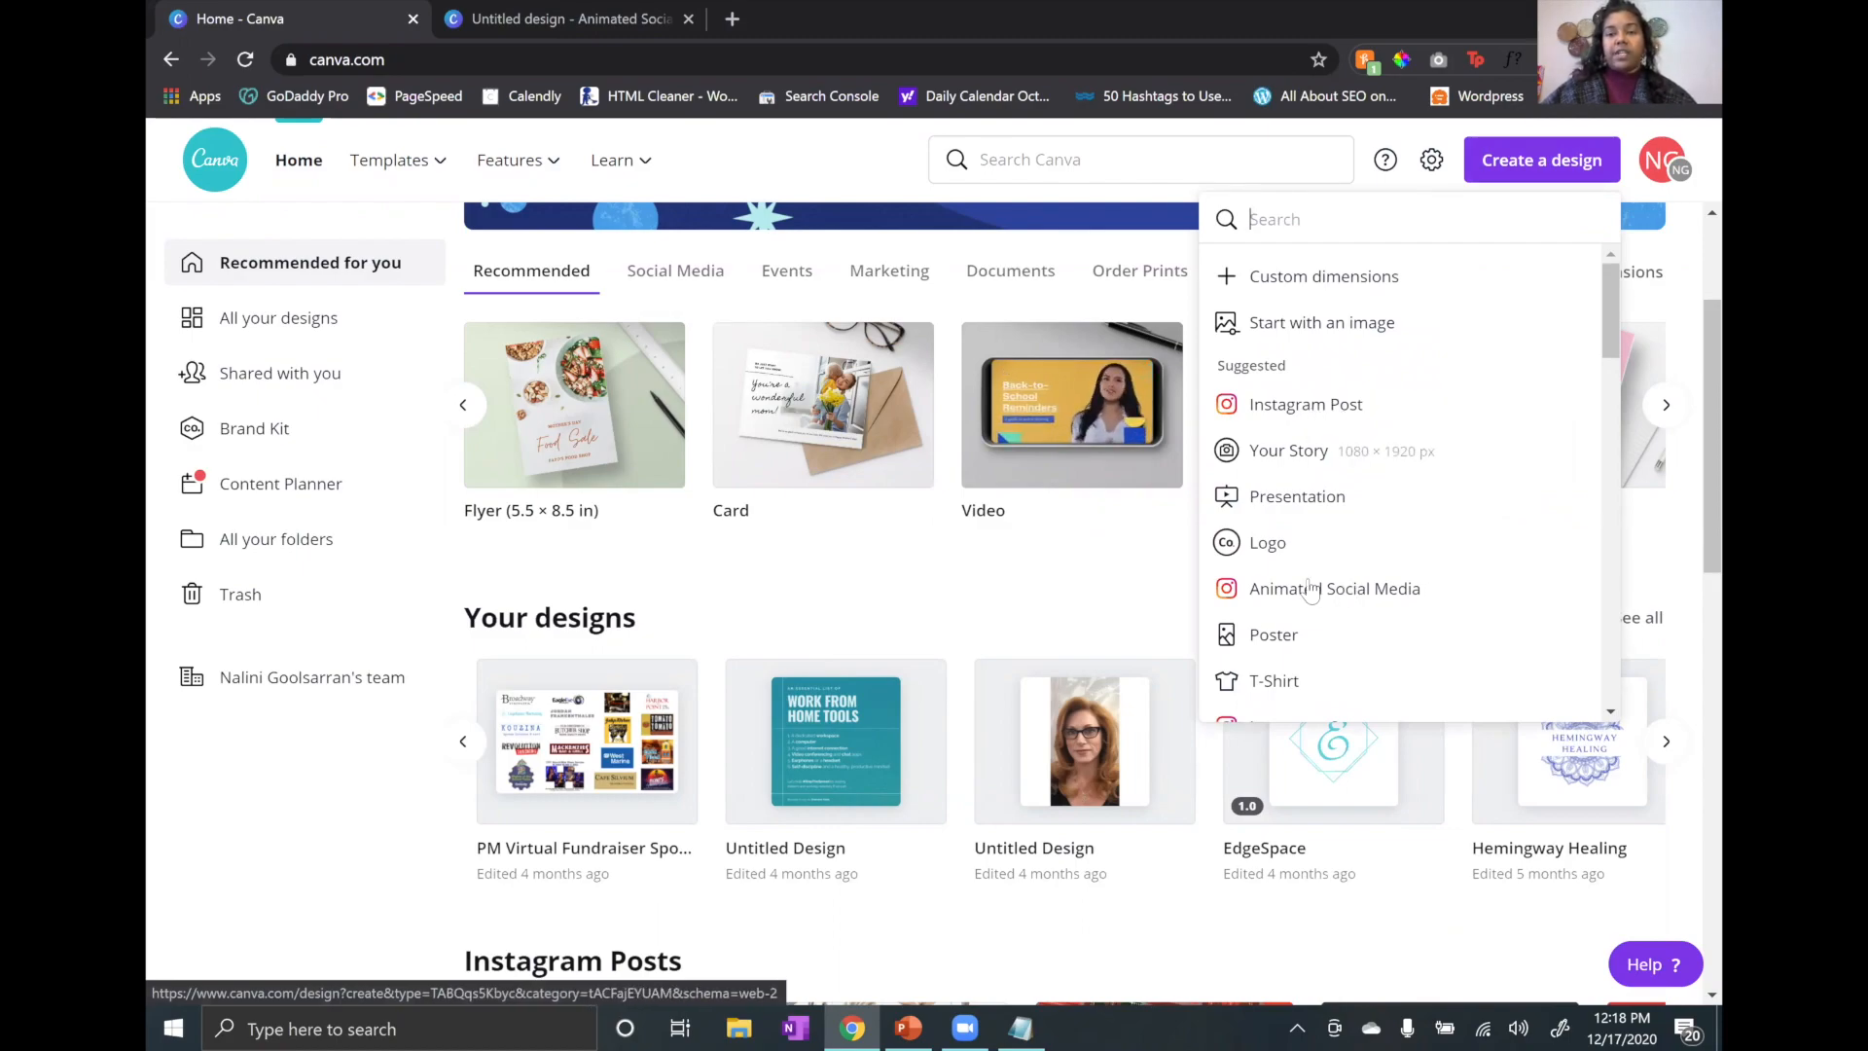
click(1308, 407)
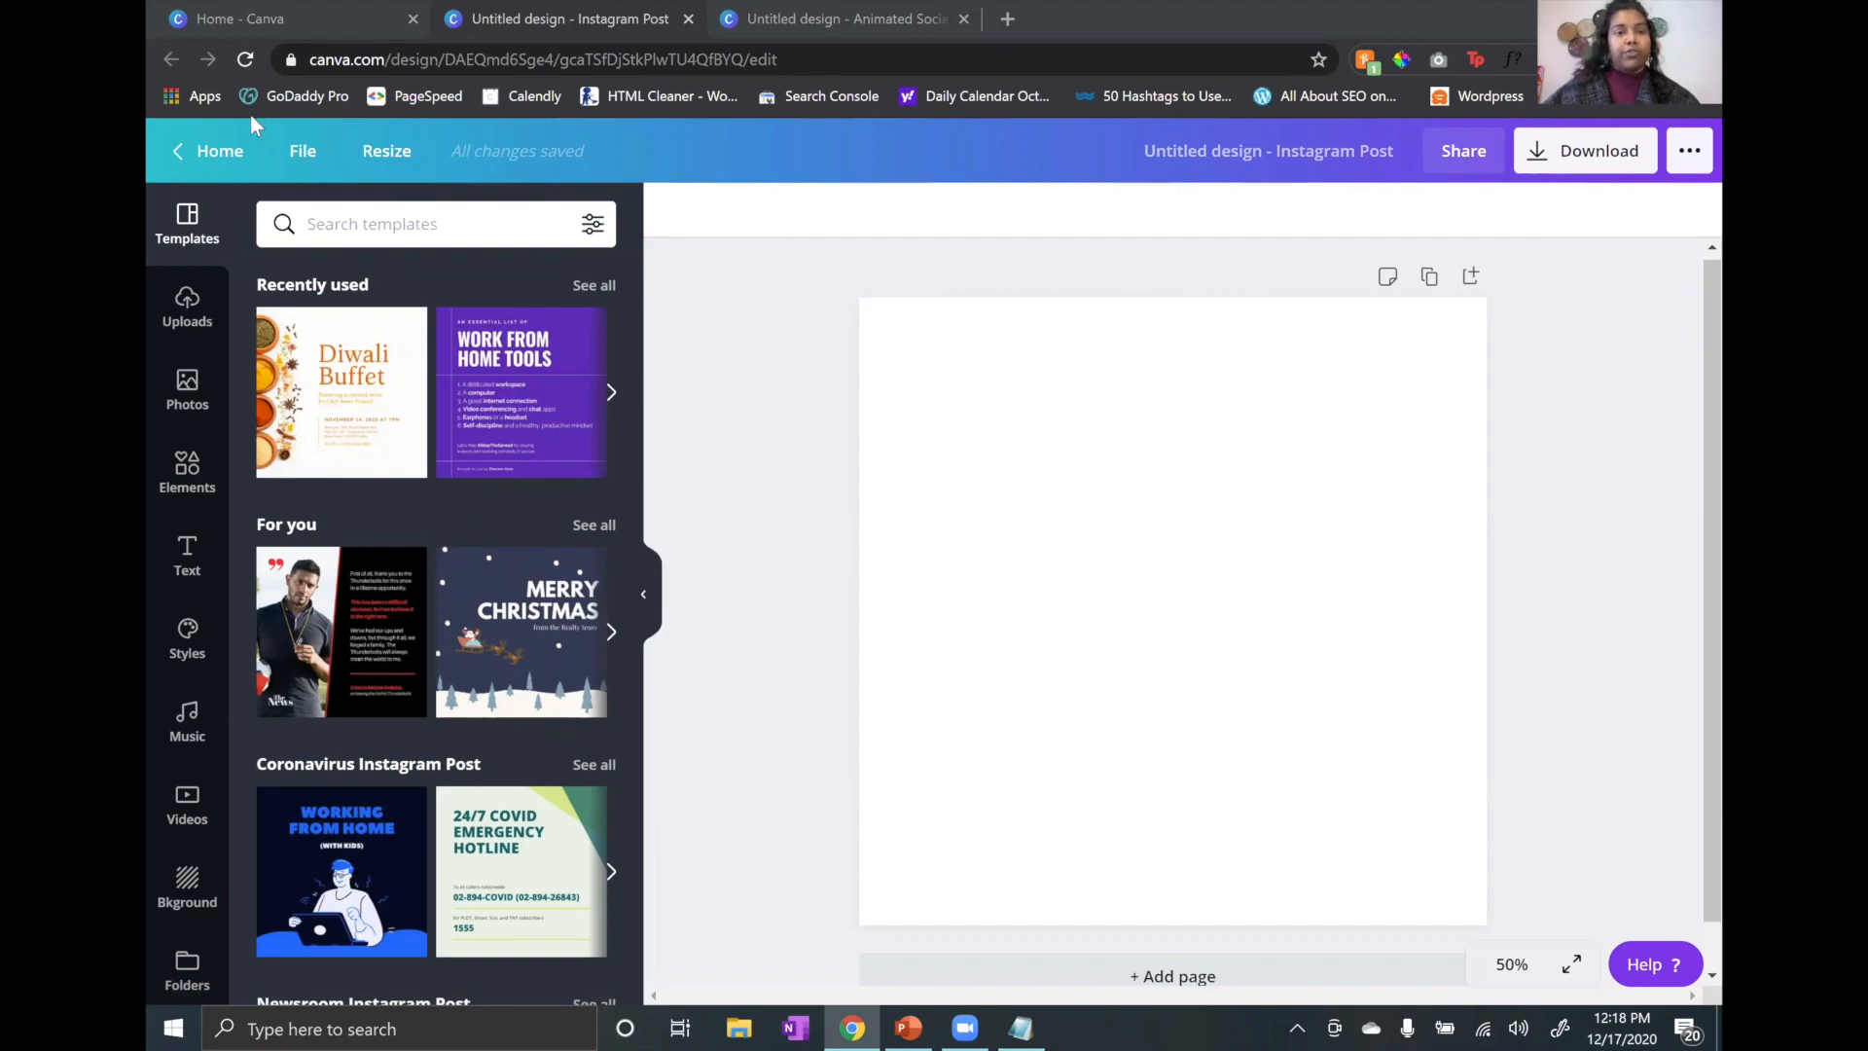
click(370, 20)
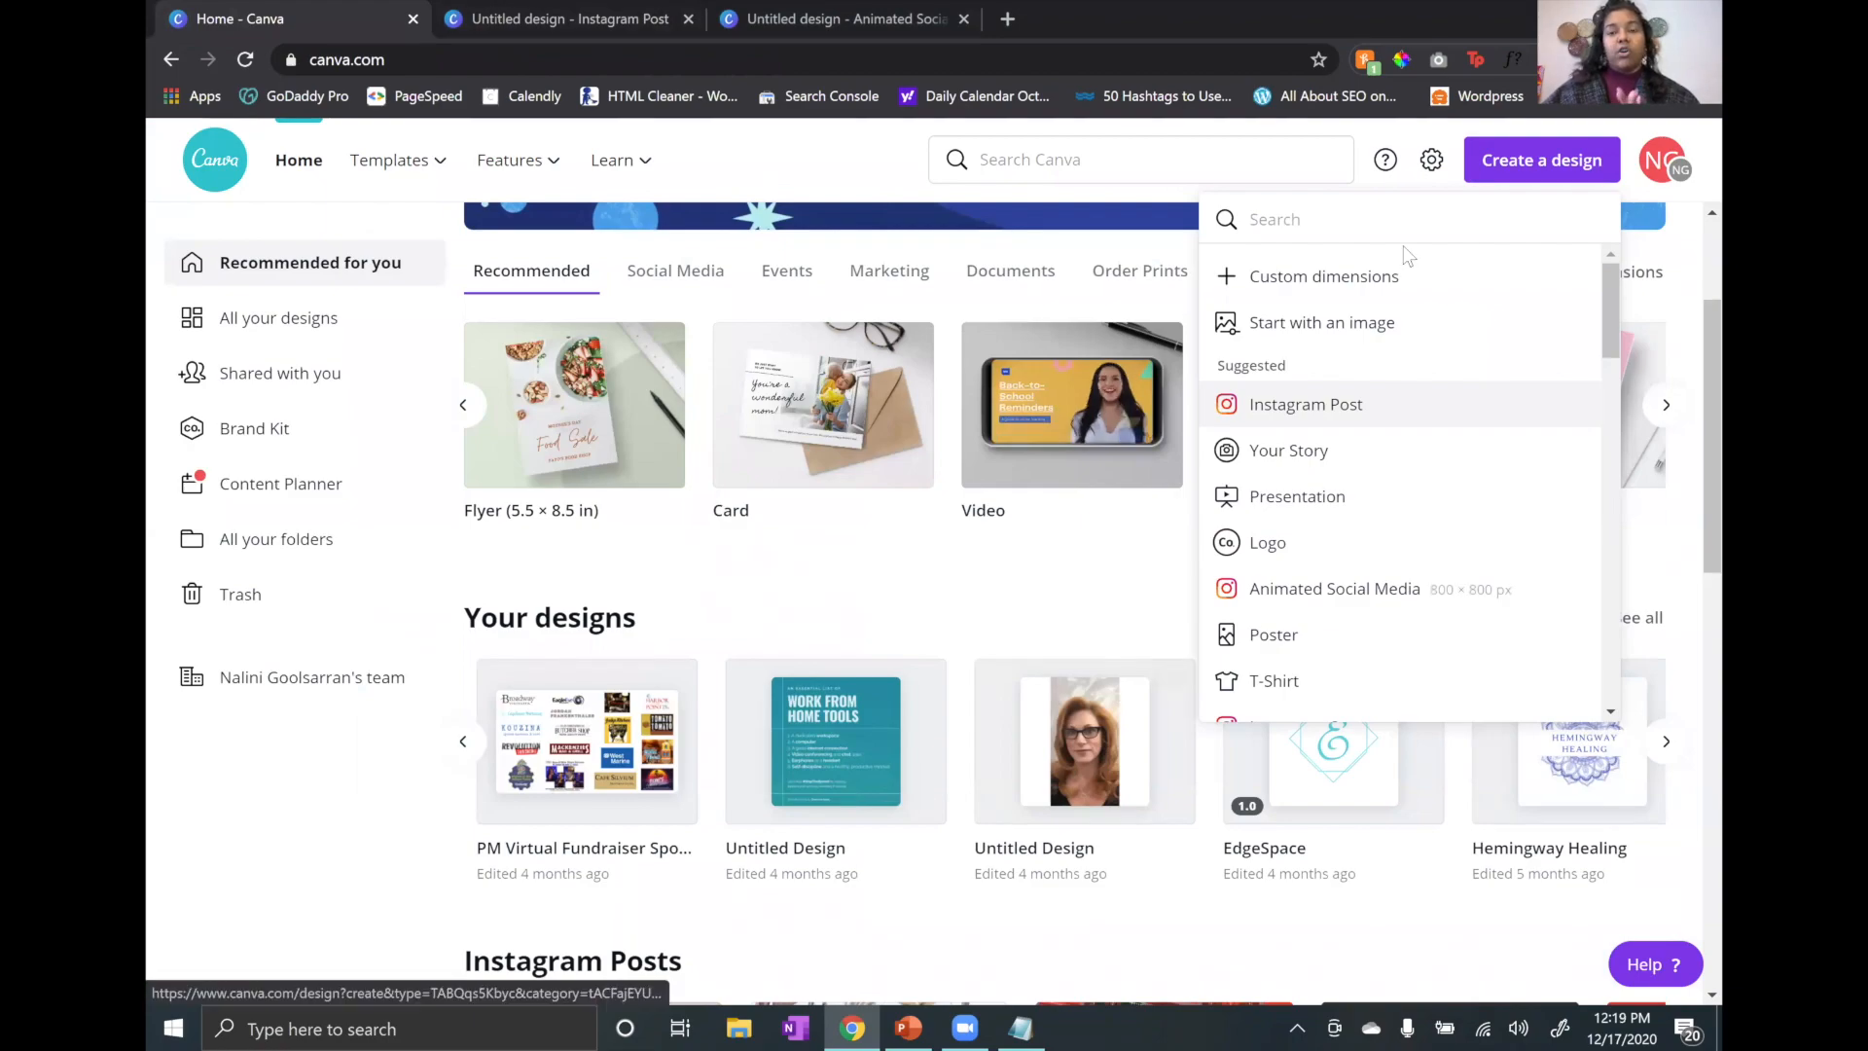
click(557, 37)
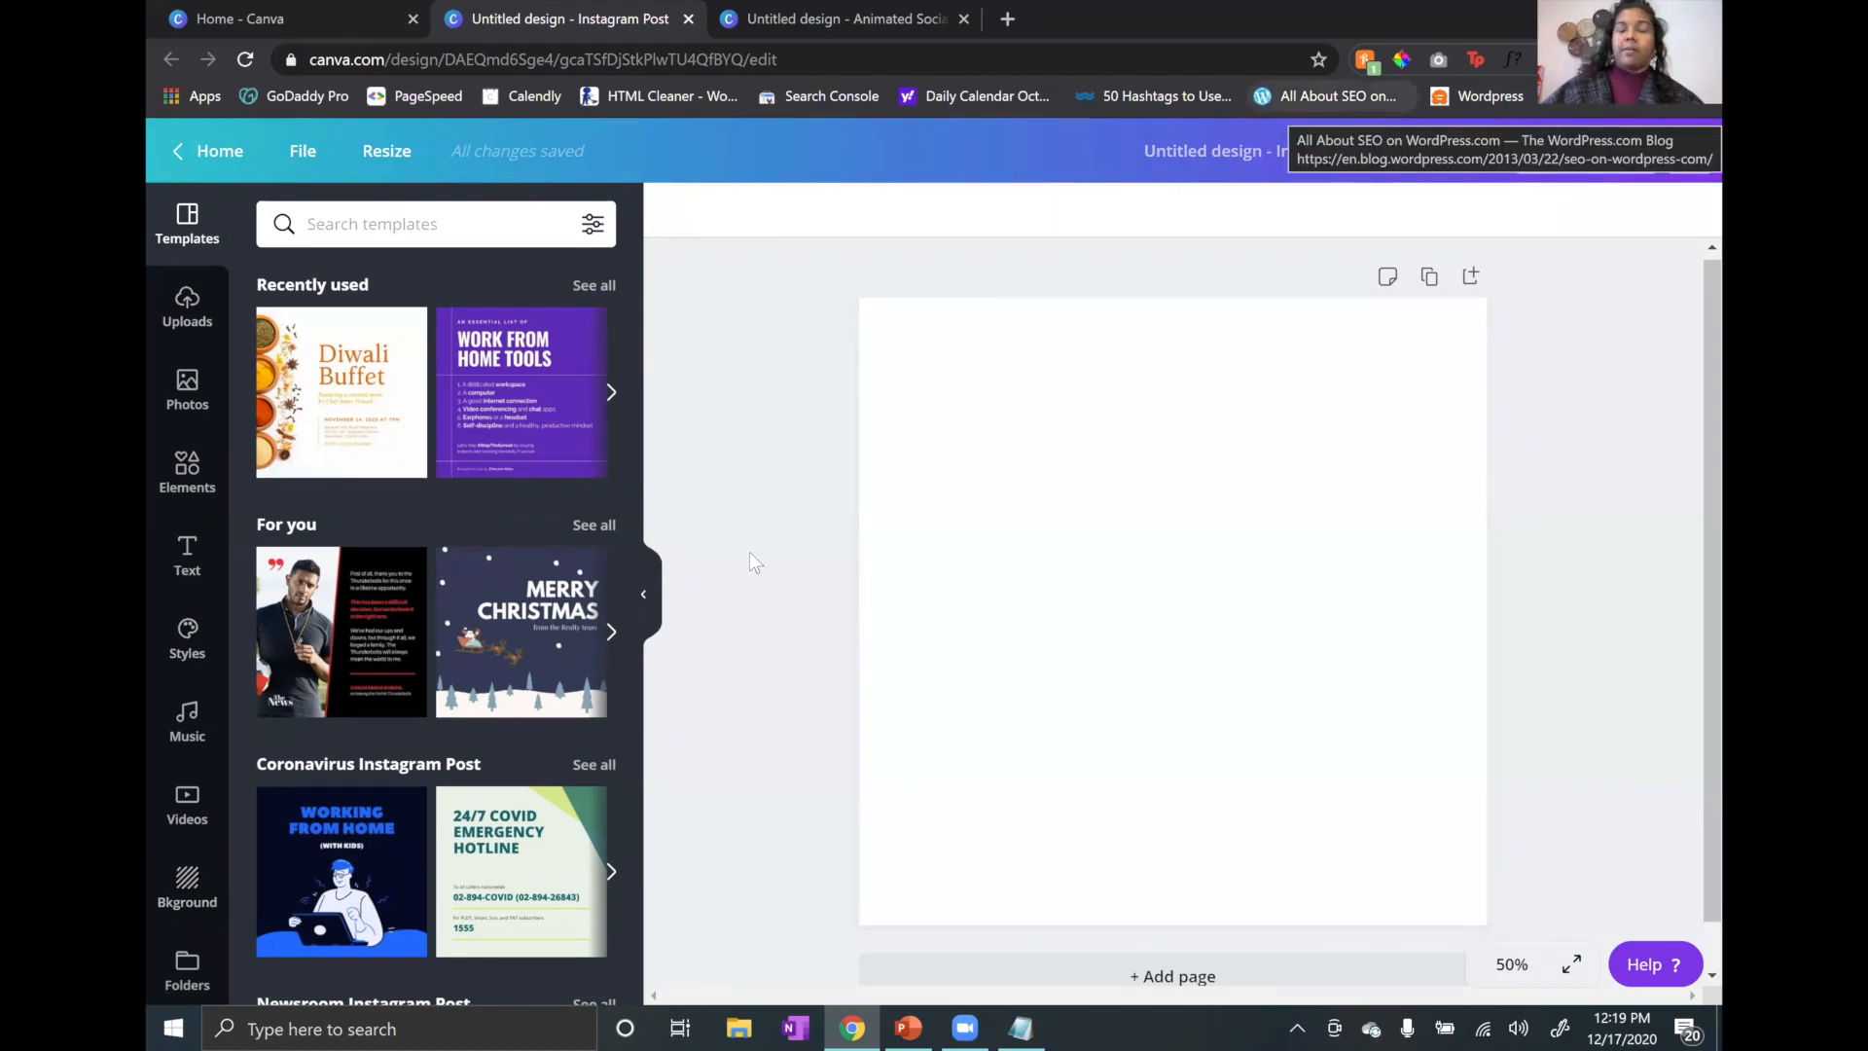
Step: Rename the new Instagram Post design as Canva Tutorial
click(294, 154)
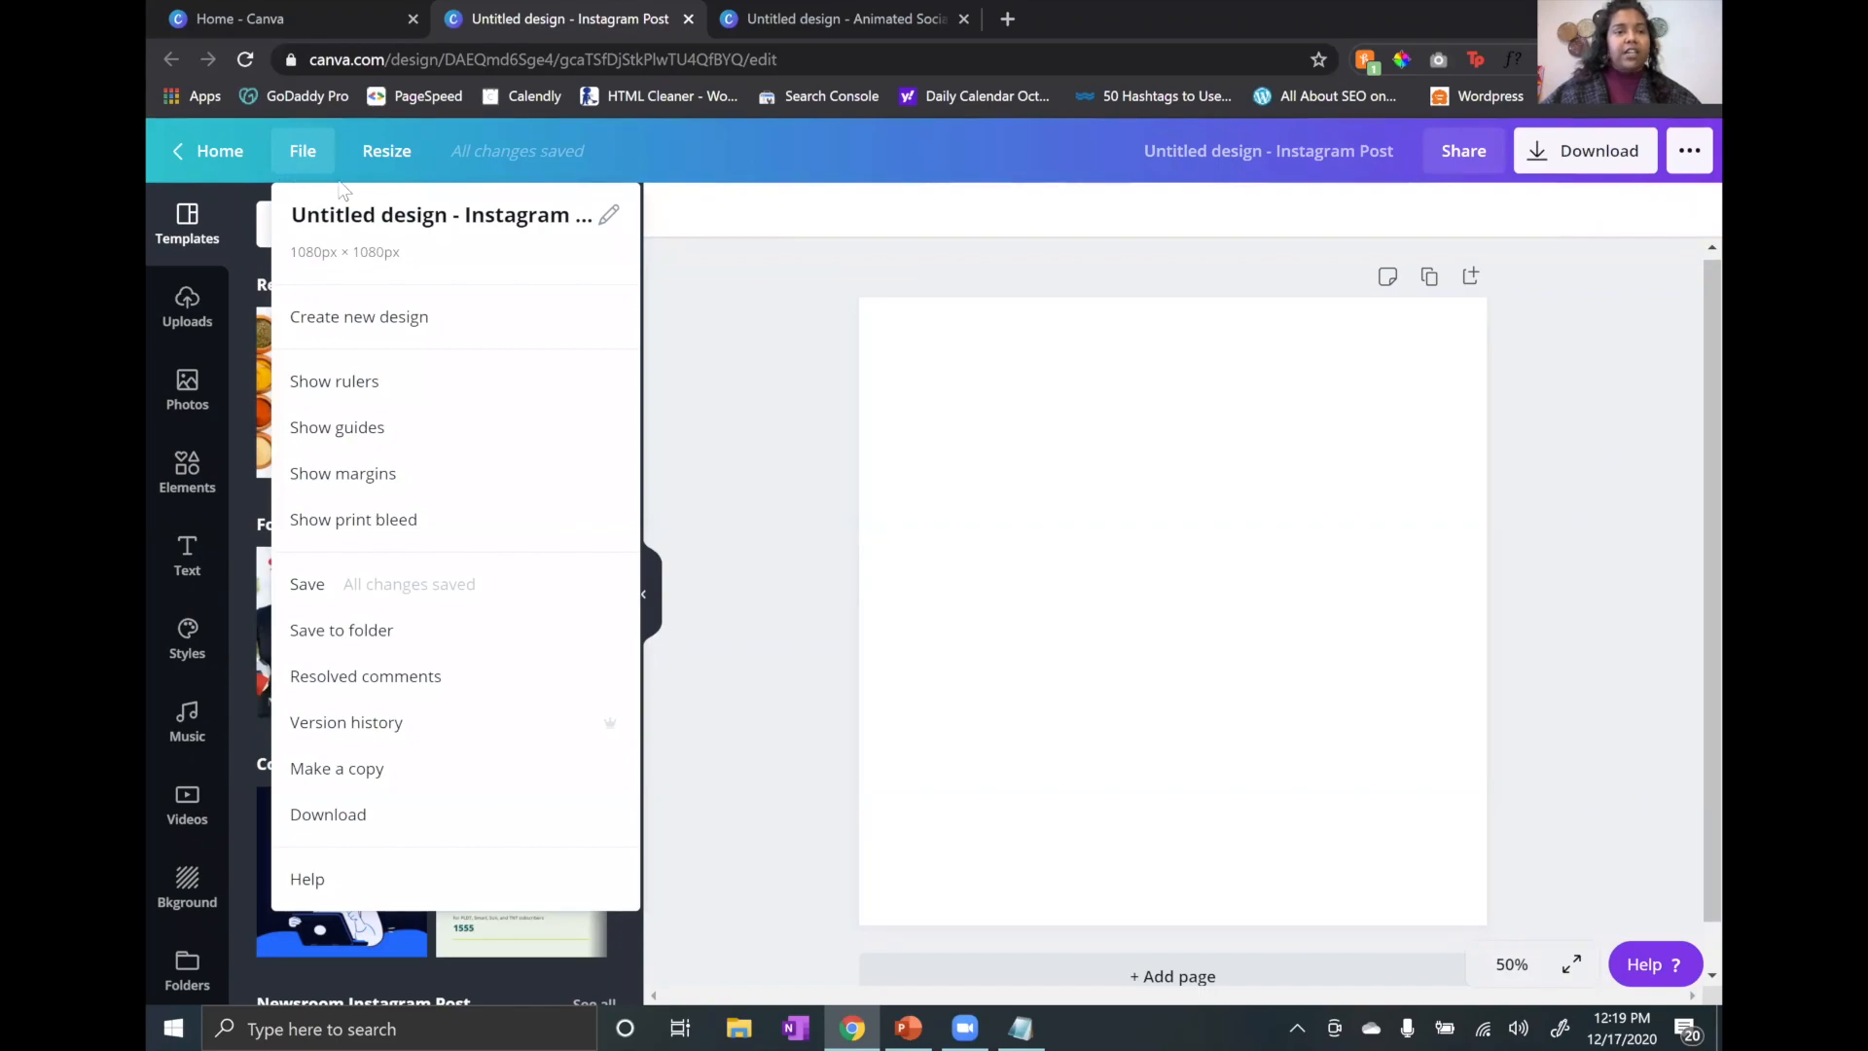
click(447, 209)
key(BackSpace)
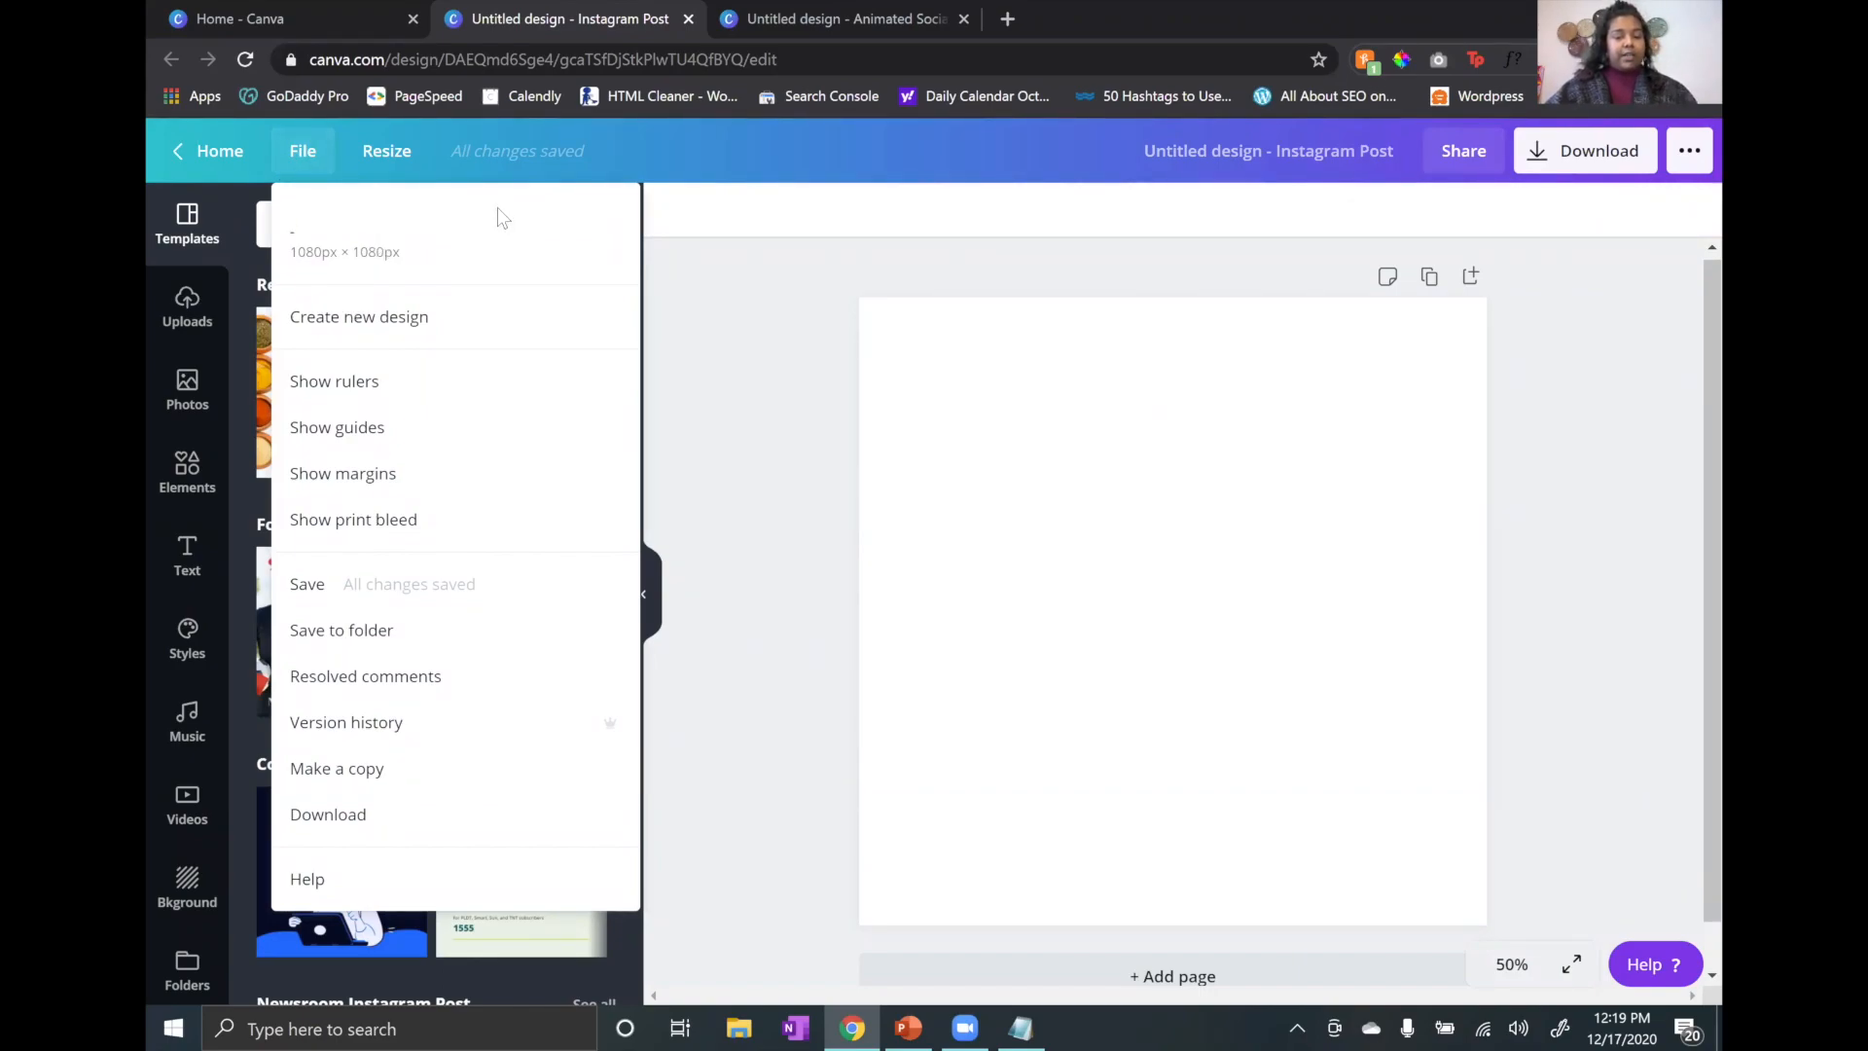
text(Canva Tutop)
key(BackSpace)
text(rial)
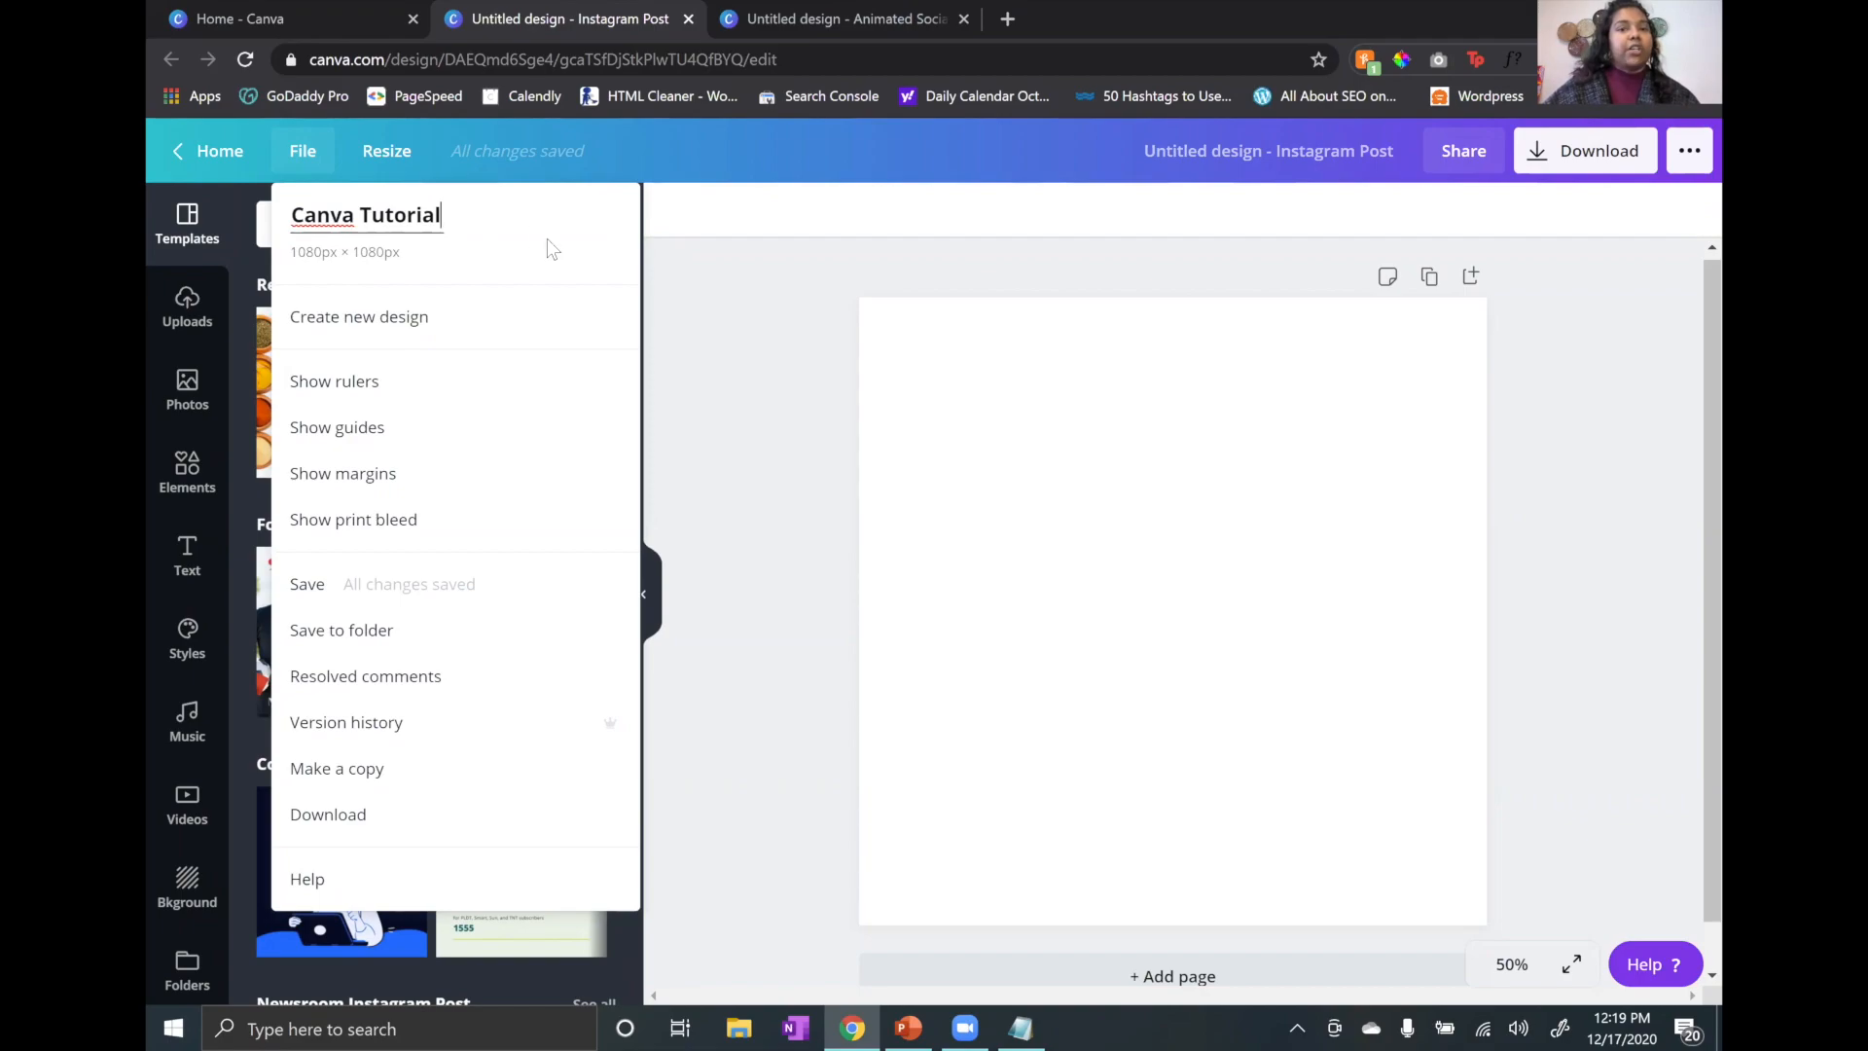
Step: Confirm the Canva Tutorial design name and look over the design's file and resize options
click(675, 225)
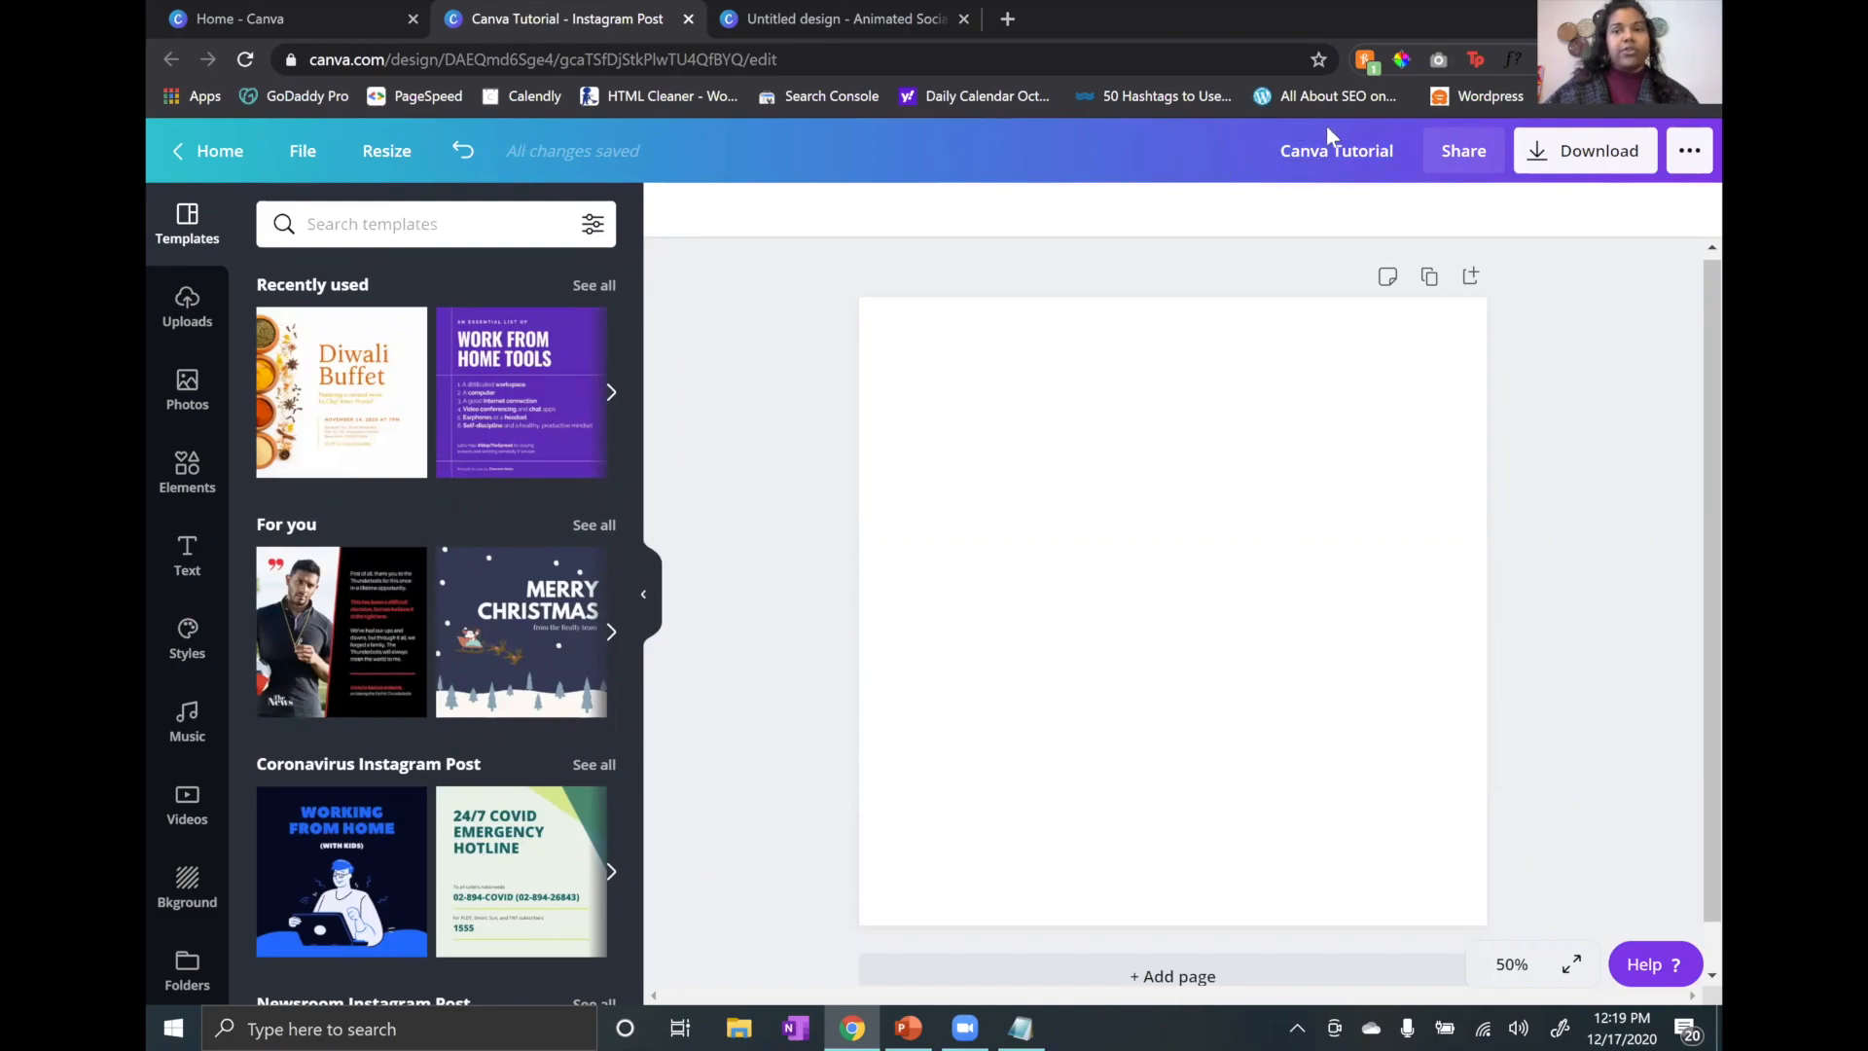
click(307, 156)
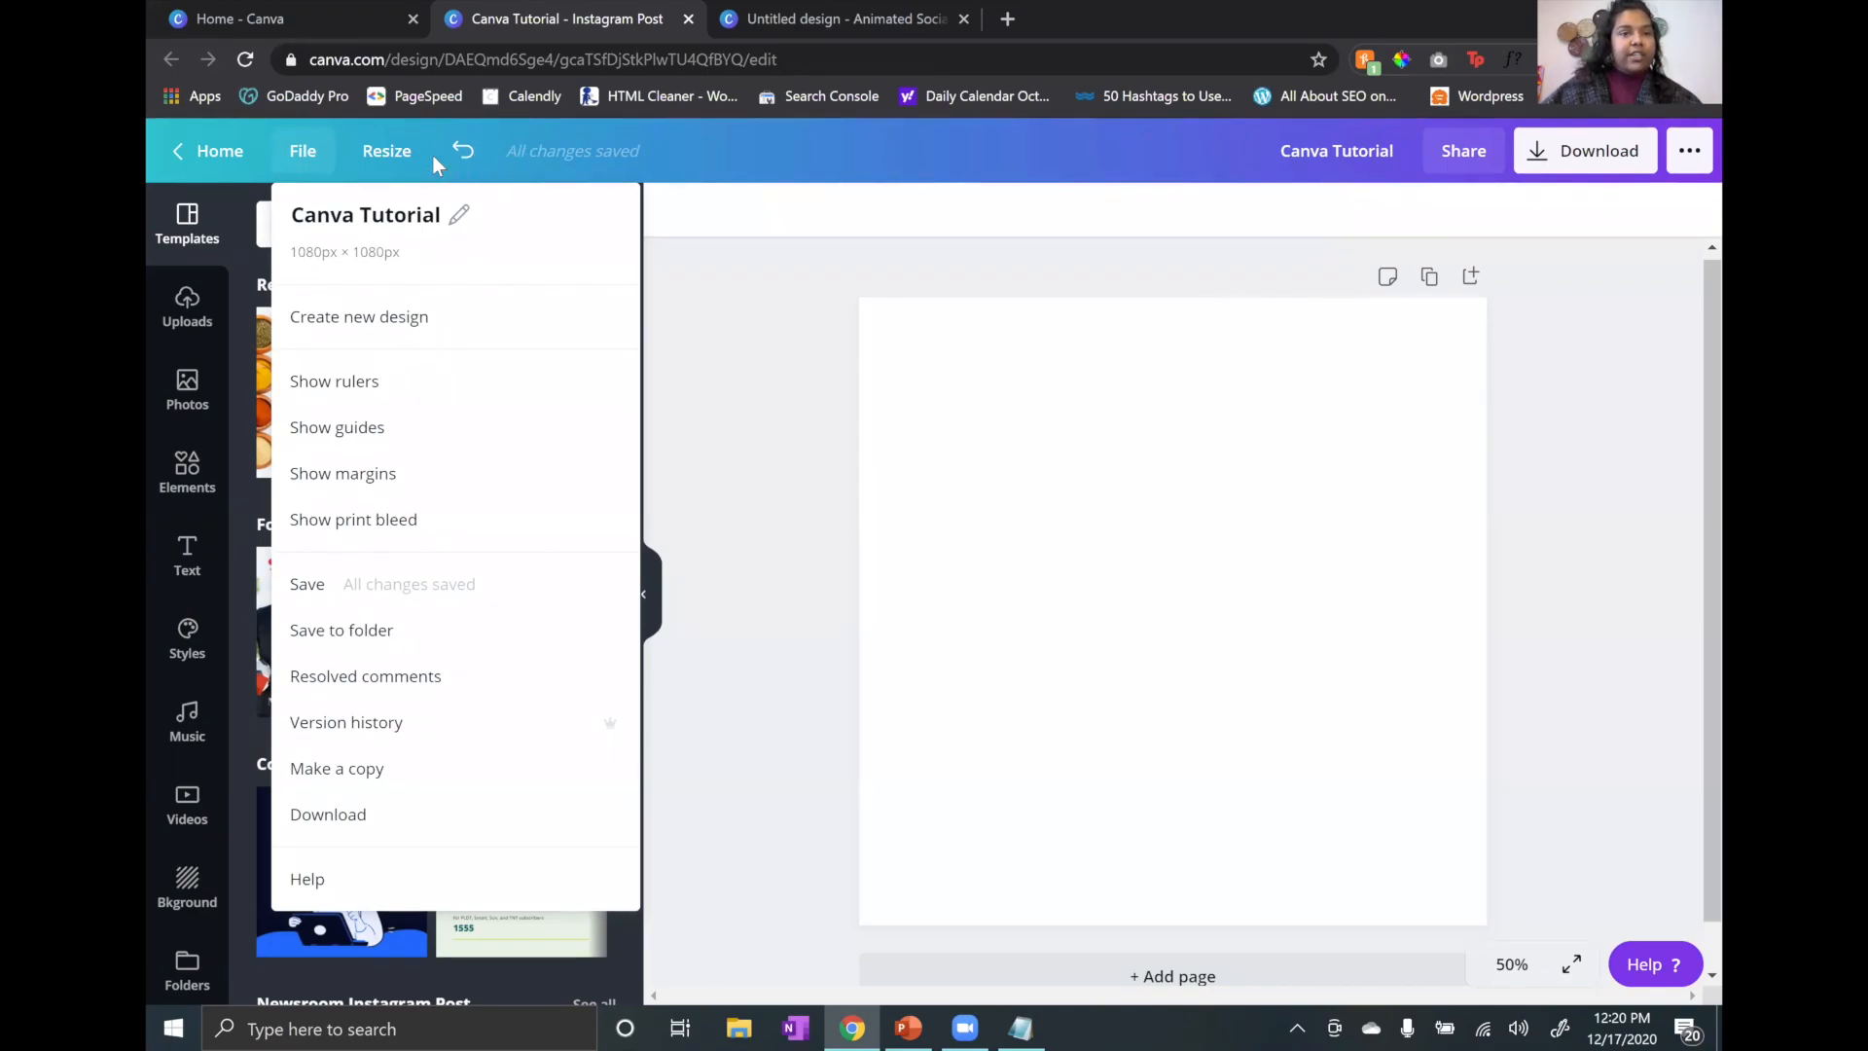
click(386, 165)
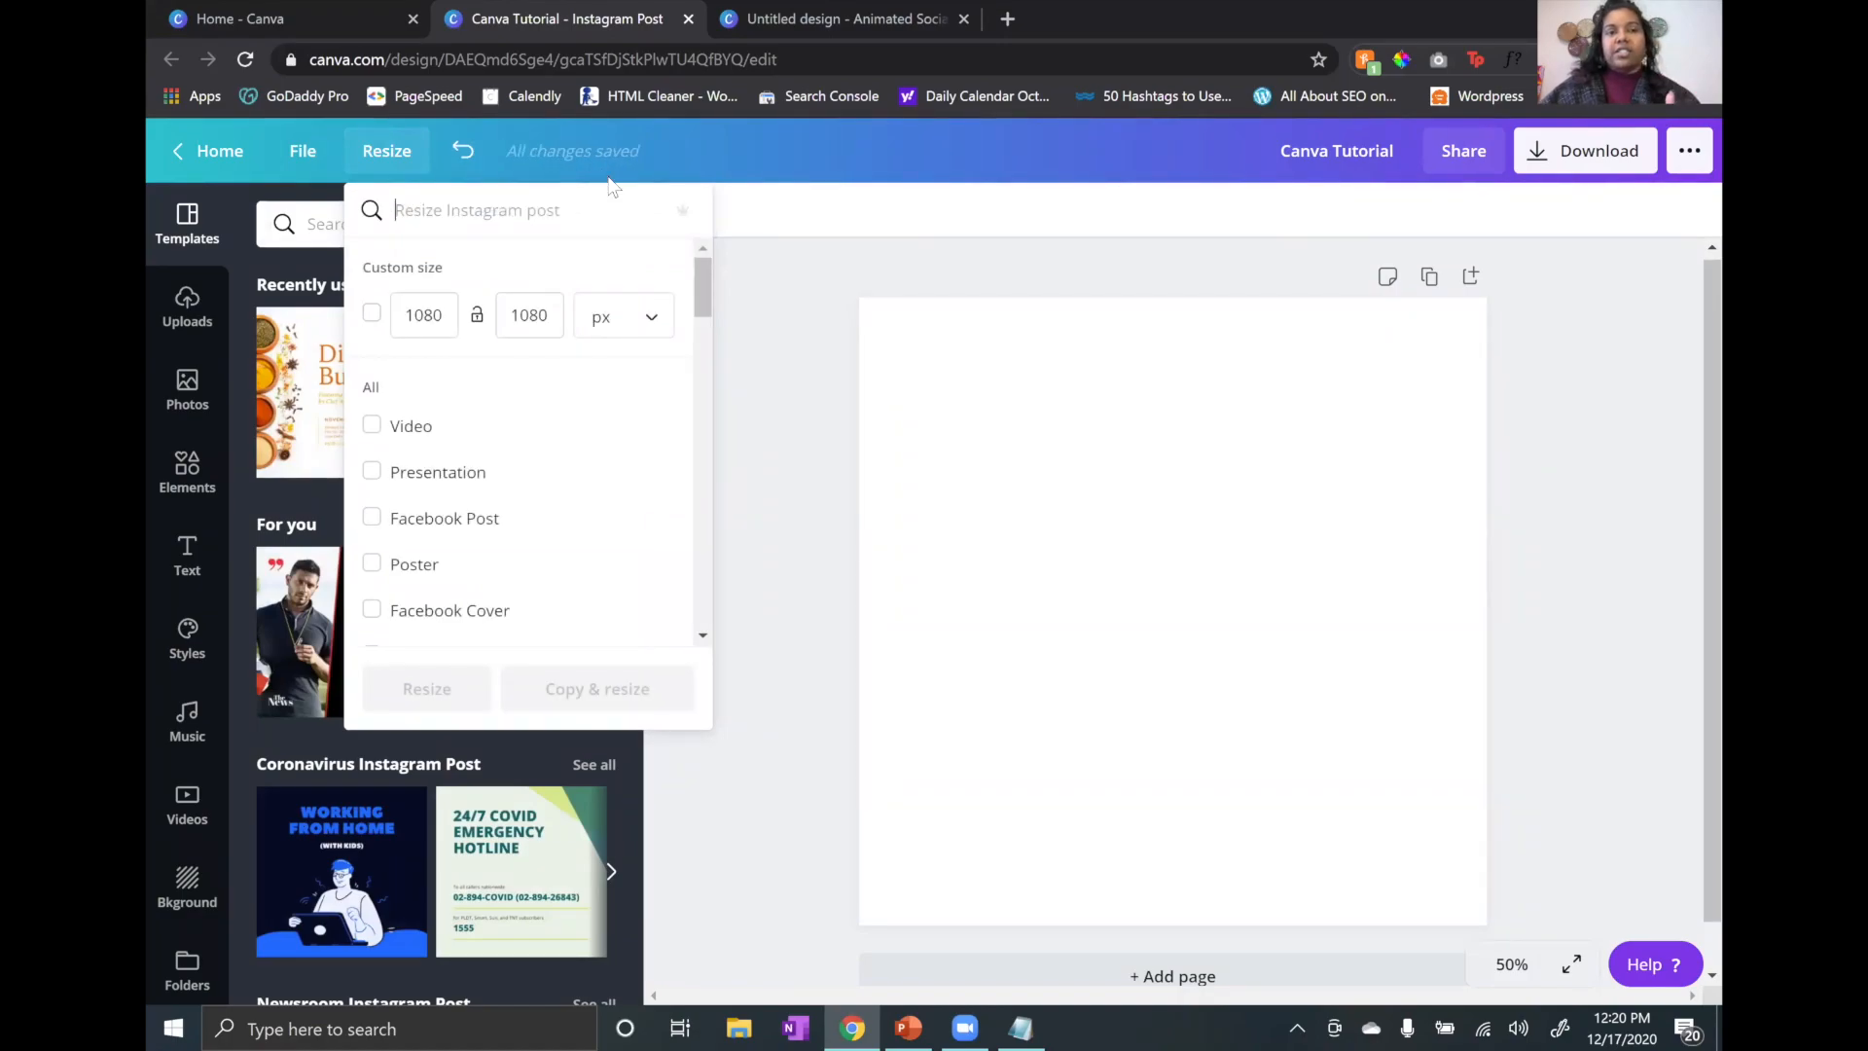
click(317, 154)
click(317, 153)
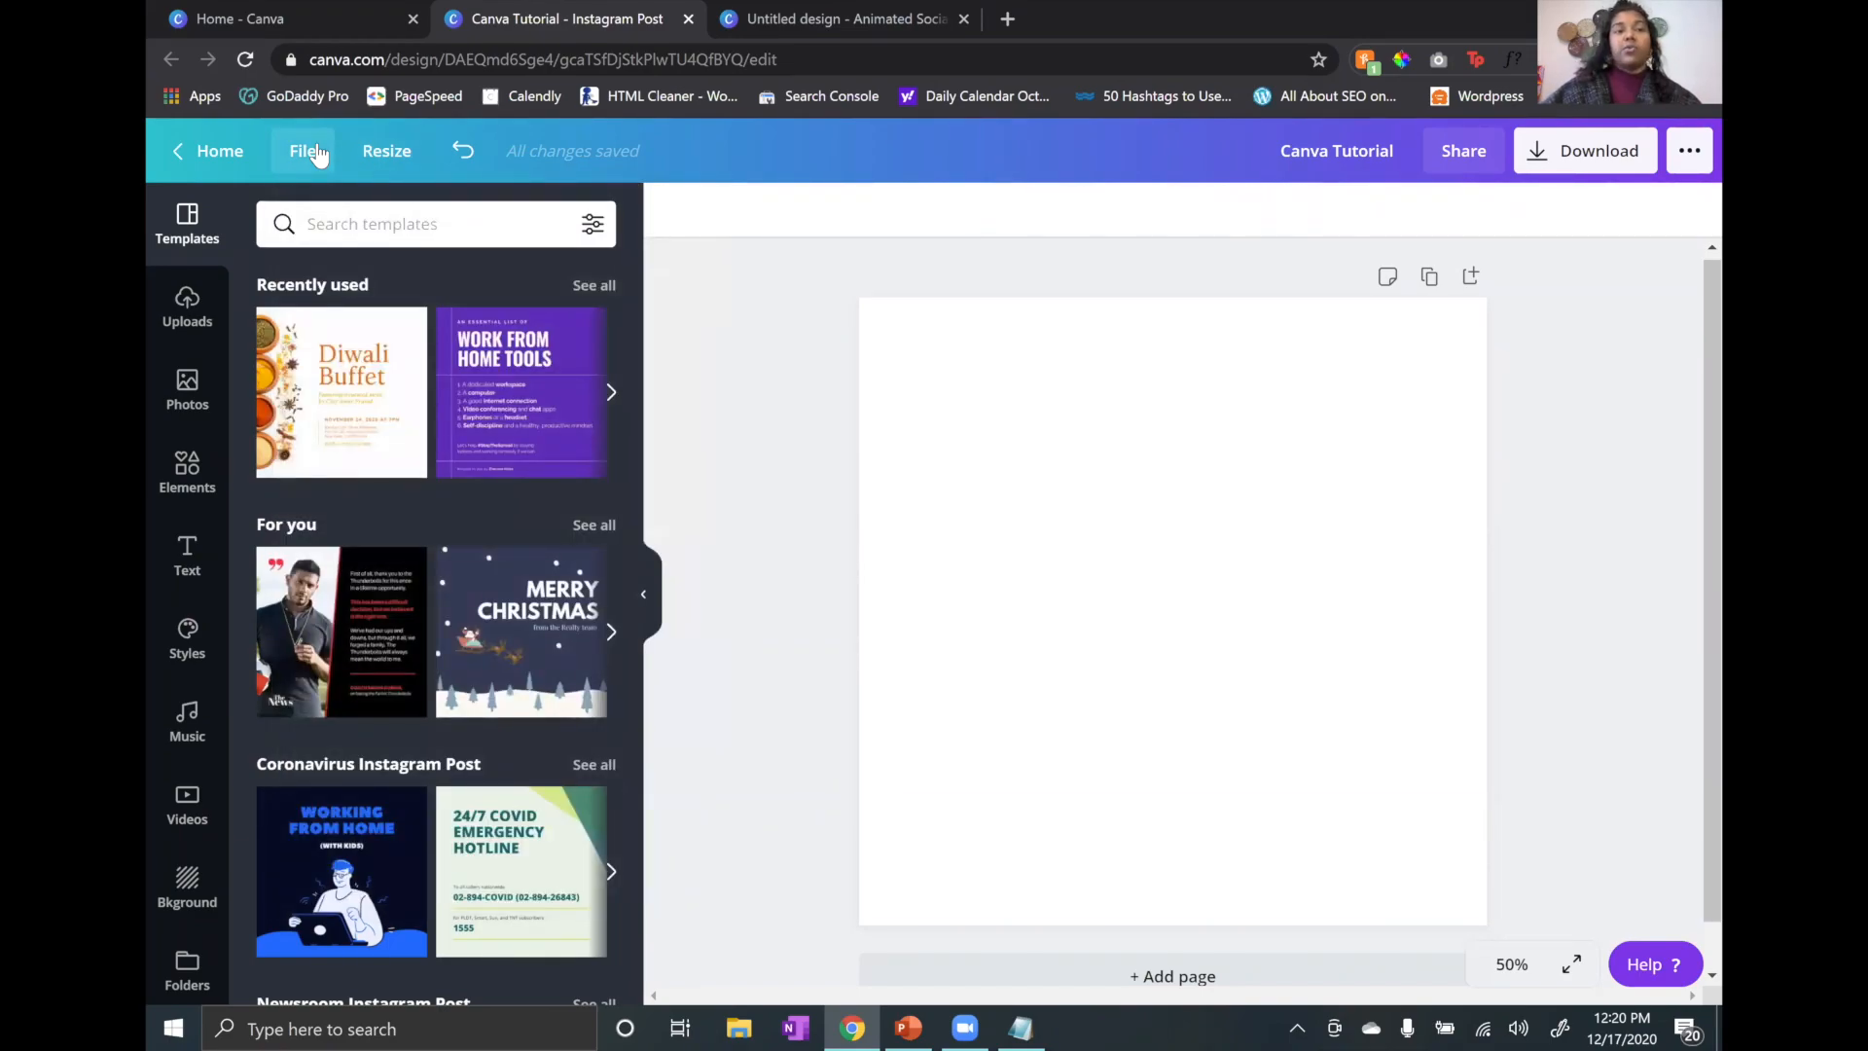
Step: Turn on the rulers and guides for the blank design
click(317, 154)
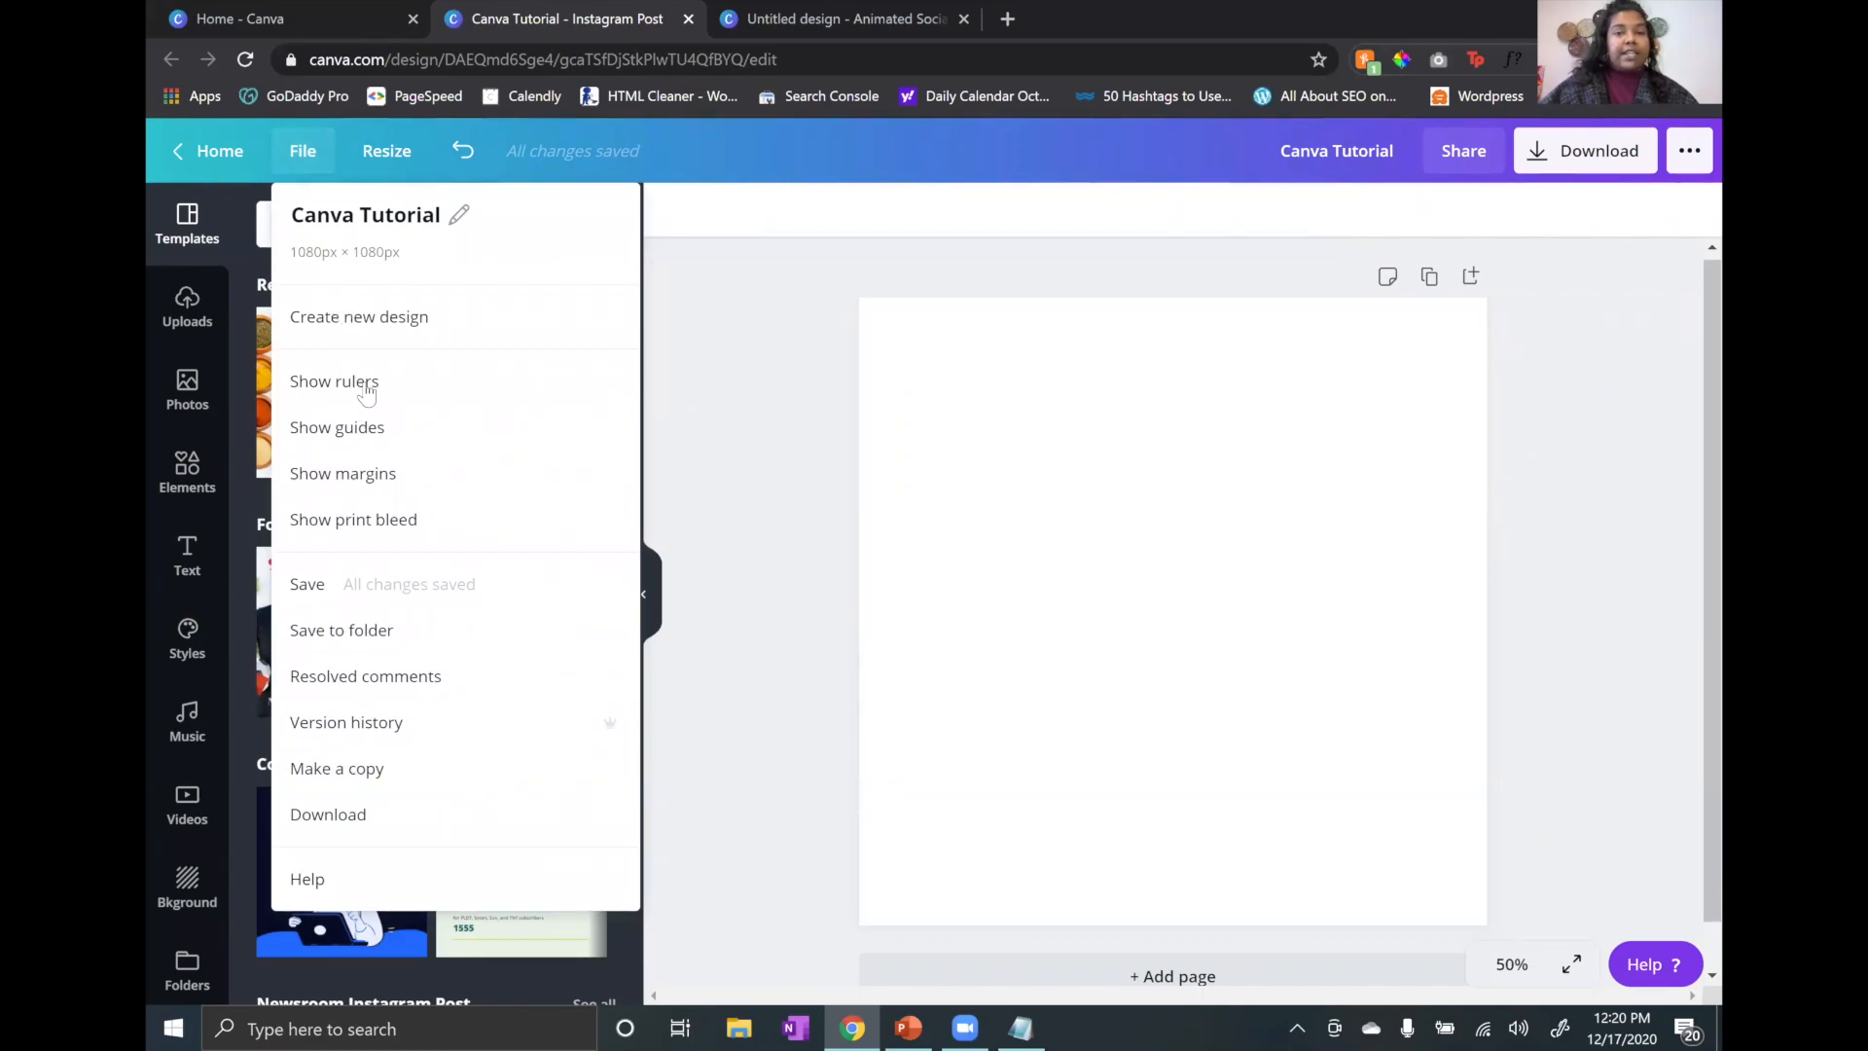
click(366, 381)
click(305, 164)
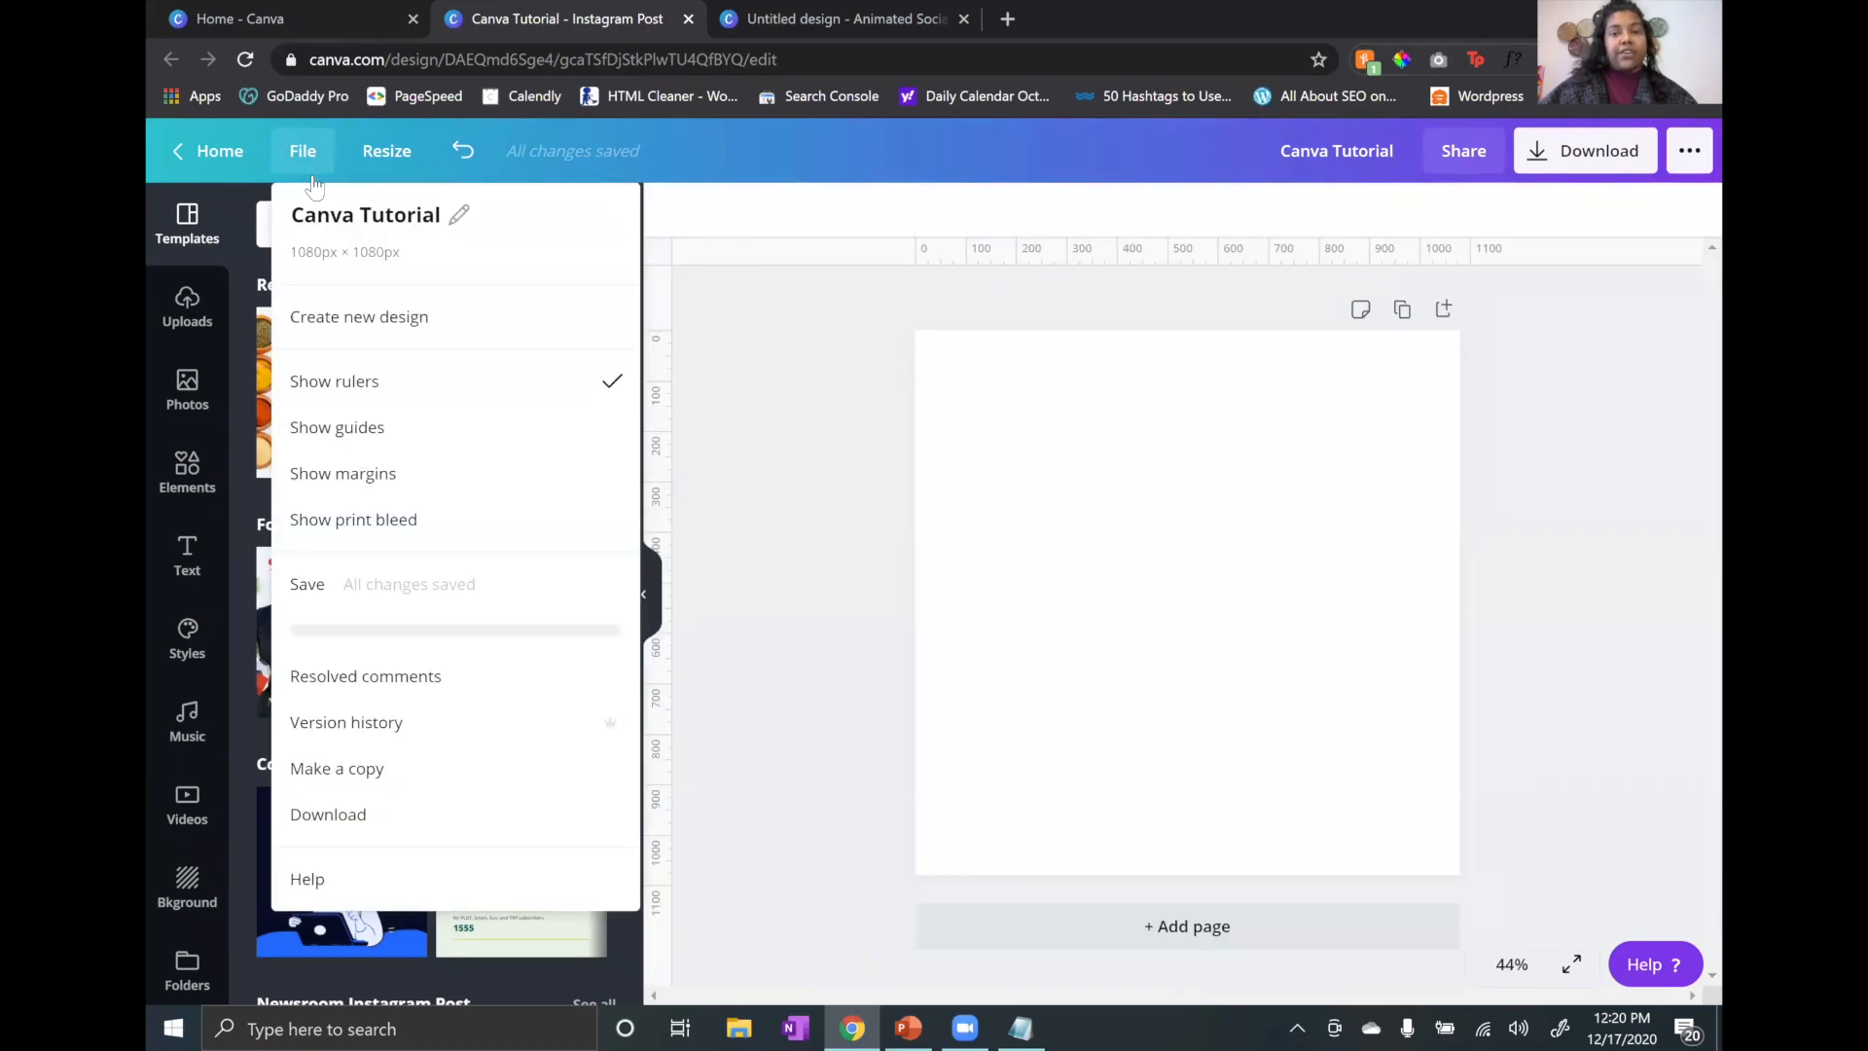
click(338, 436)
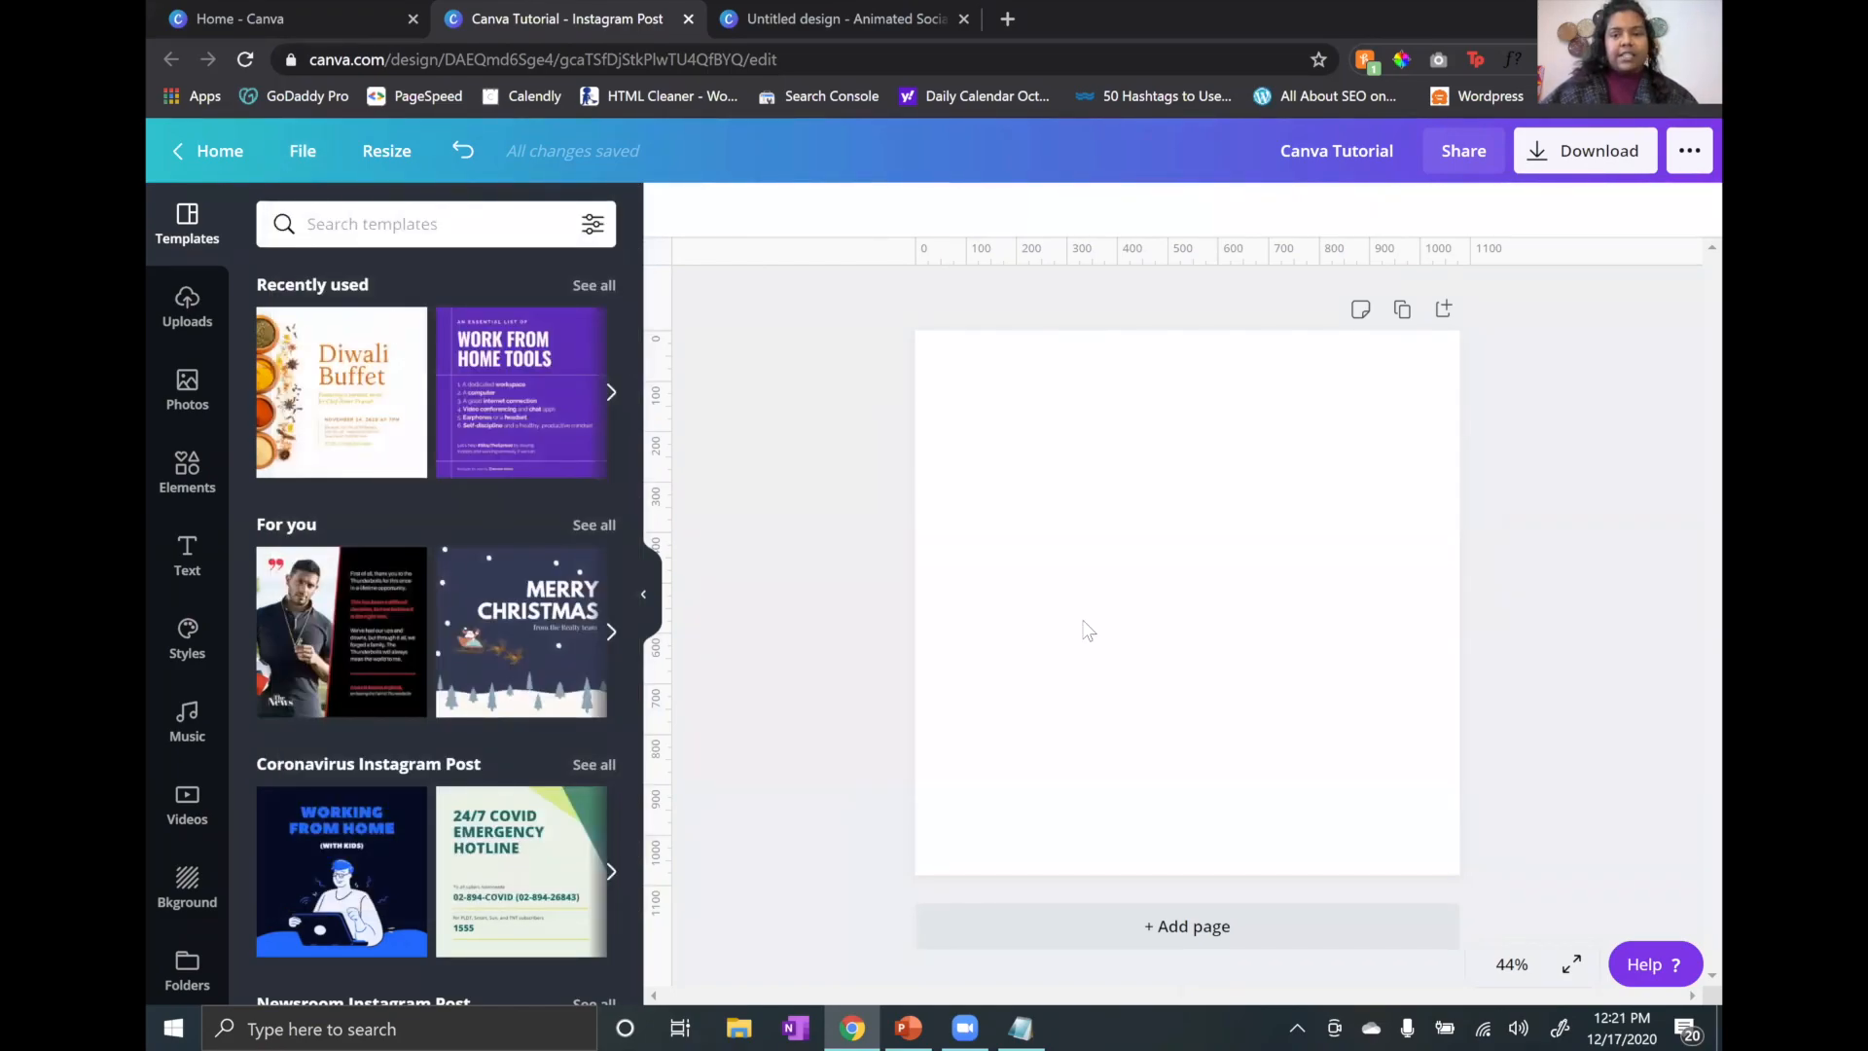
Step: Show the margins on the blank page and hide them again
click(303, 153)
click(368, 477)
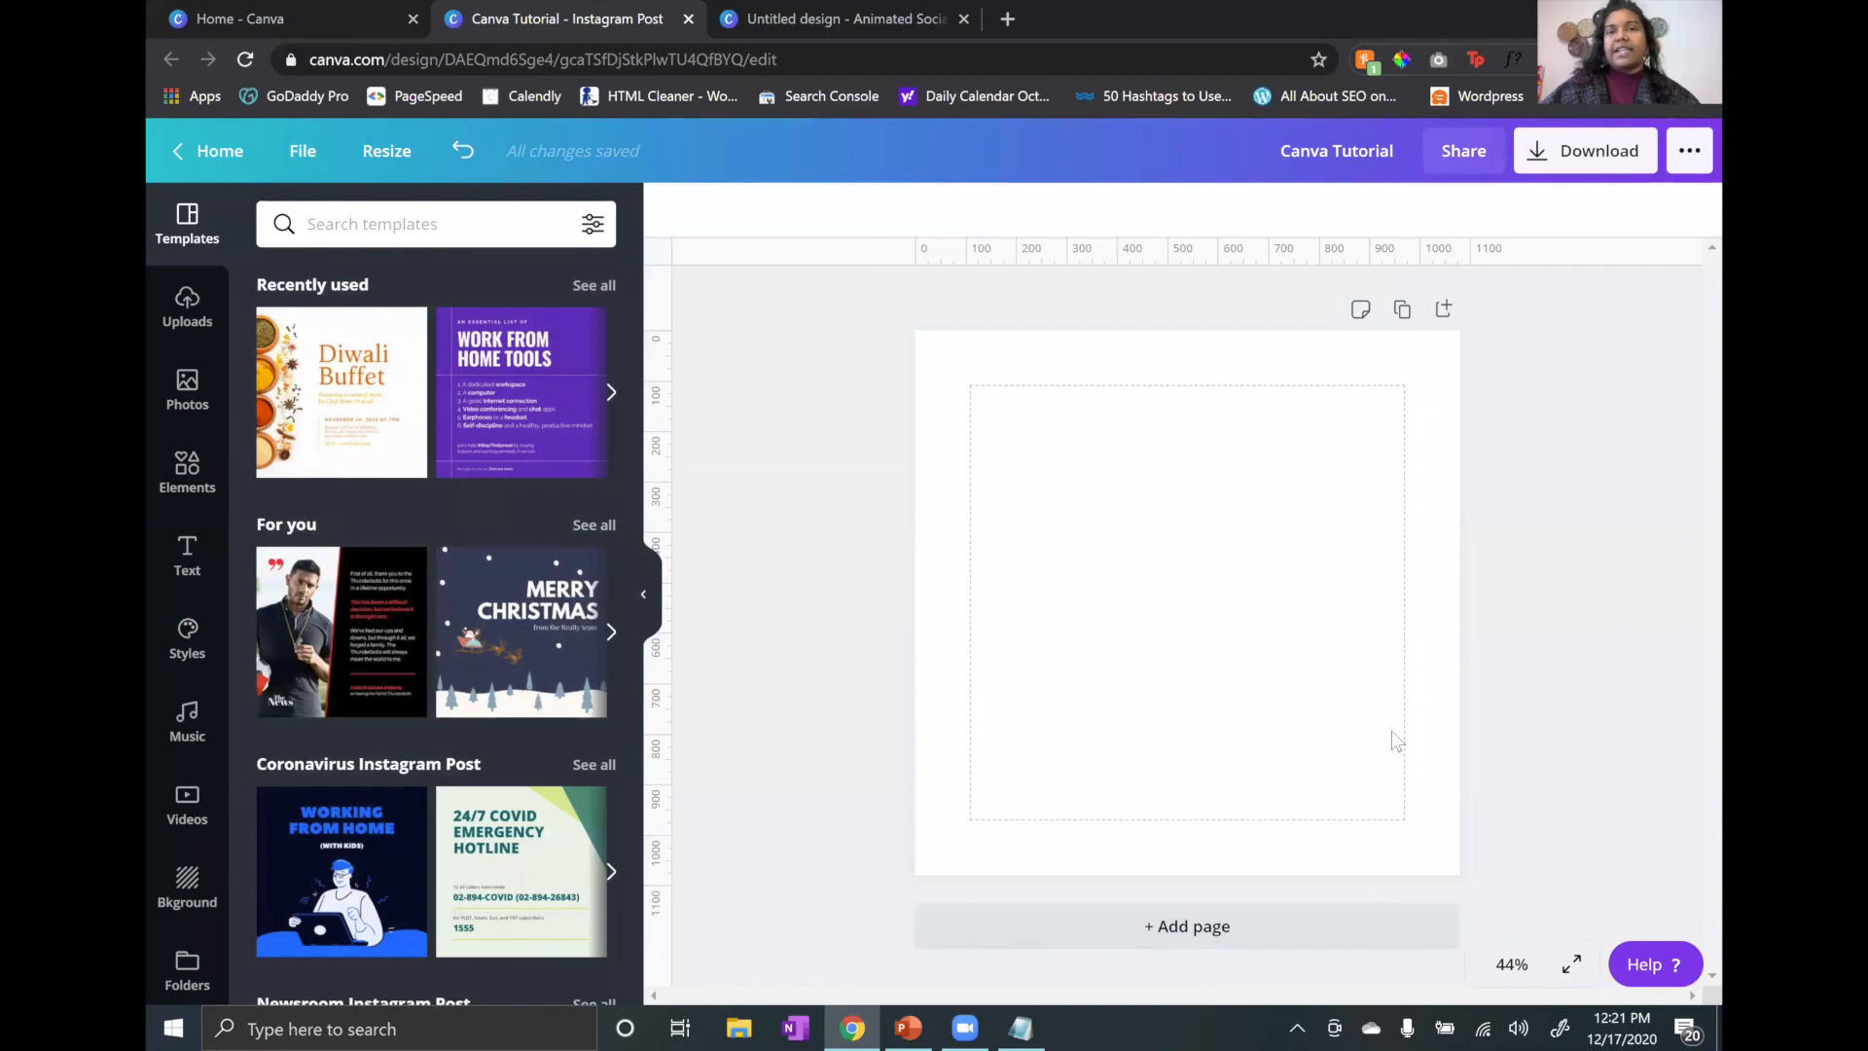
click(296, 154)
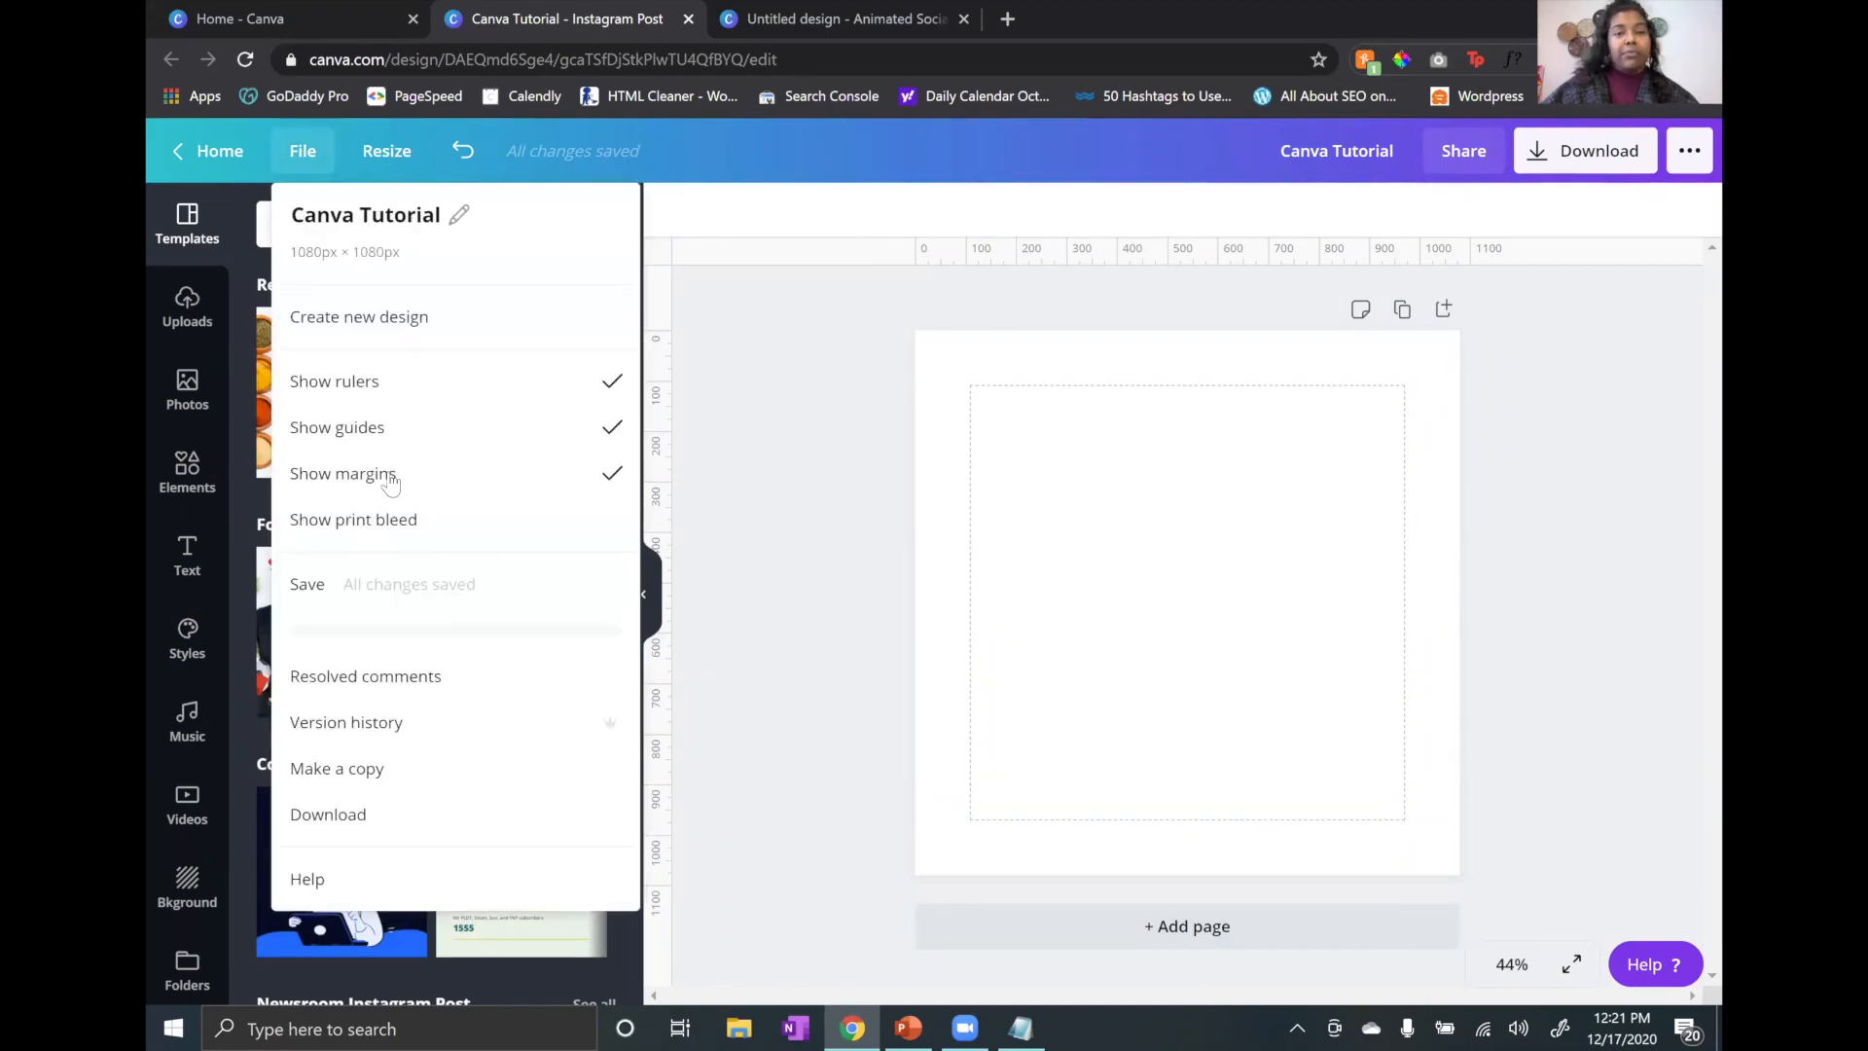
click(388, 477)
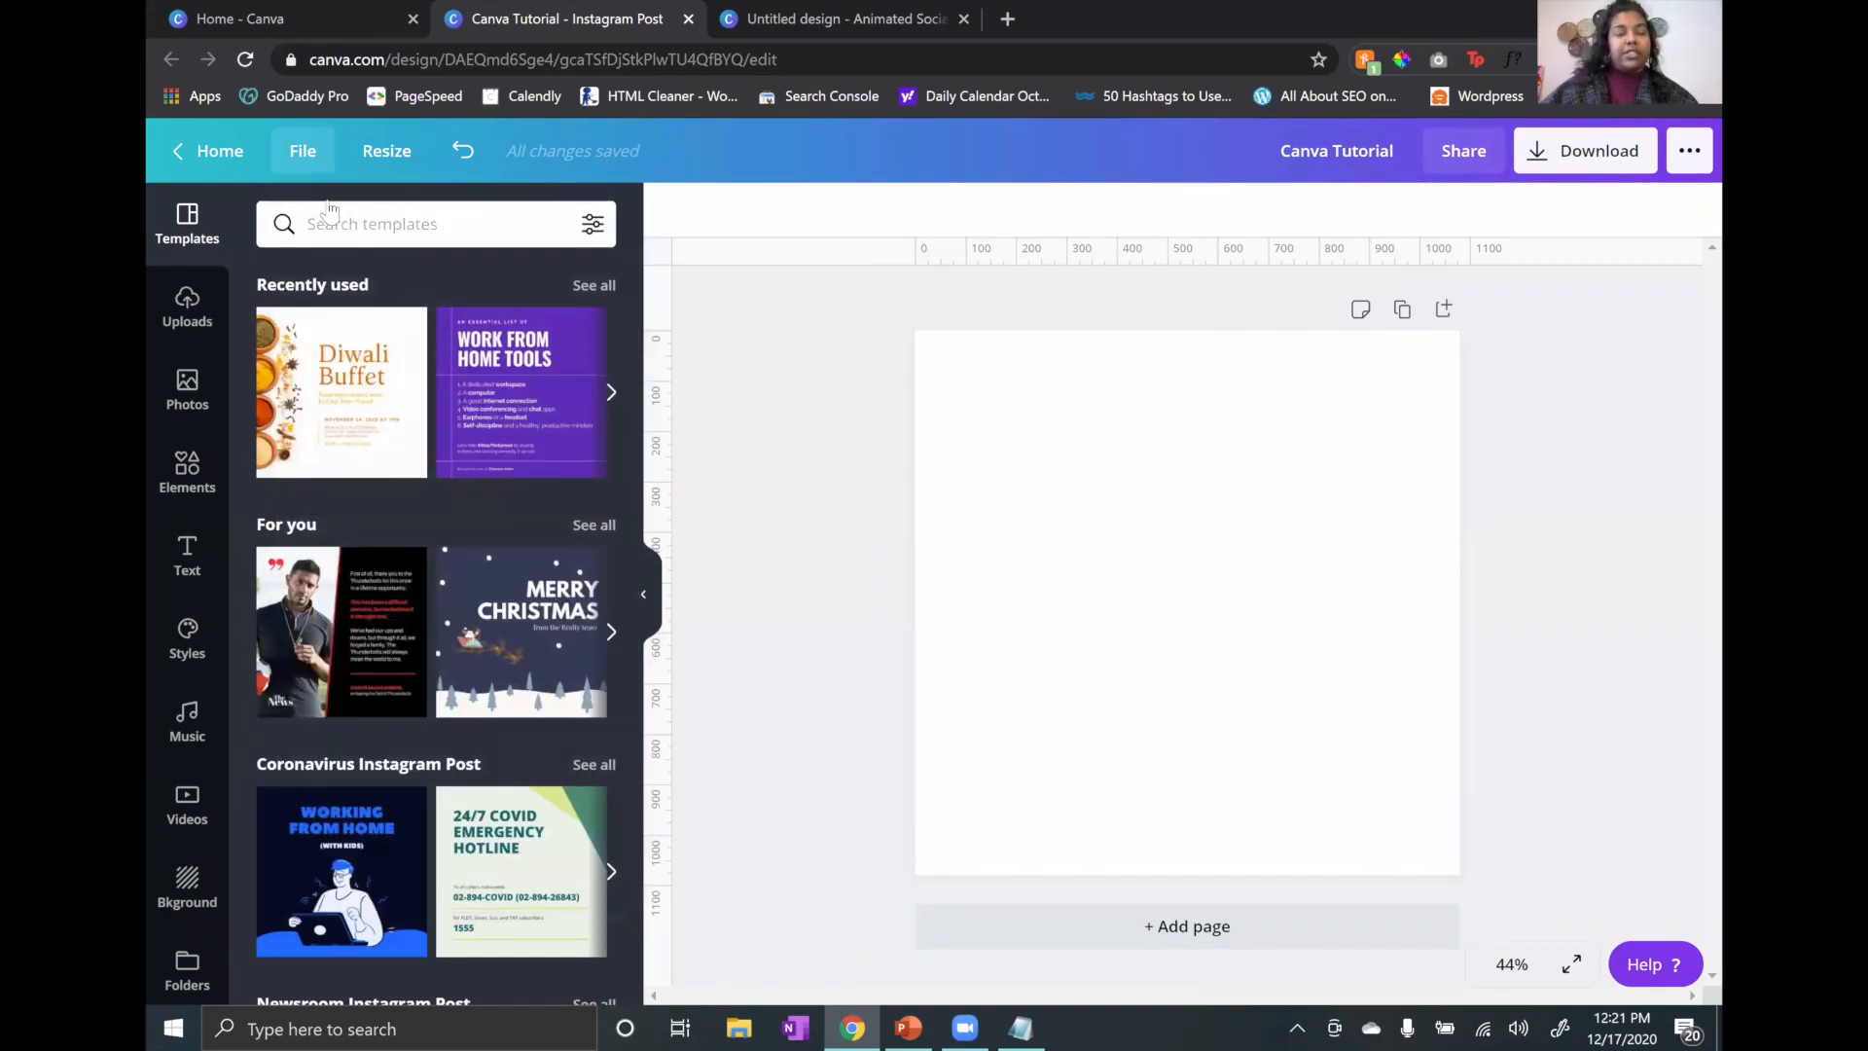
Step: Show the print bleed around the page and turn it off again
click(303, 152)
click(422, 524)
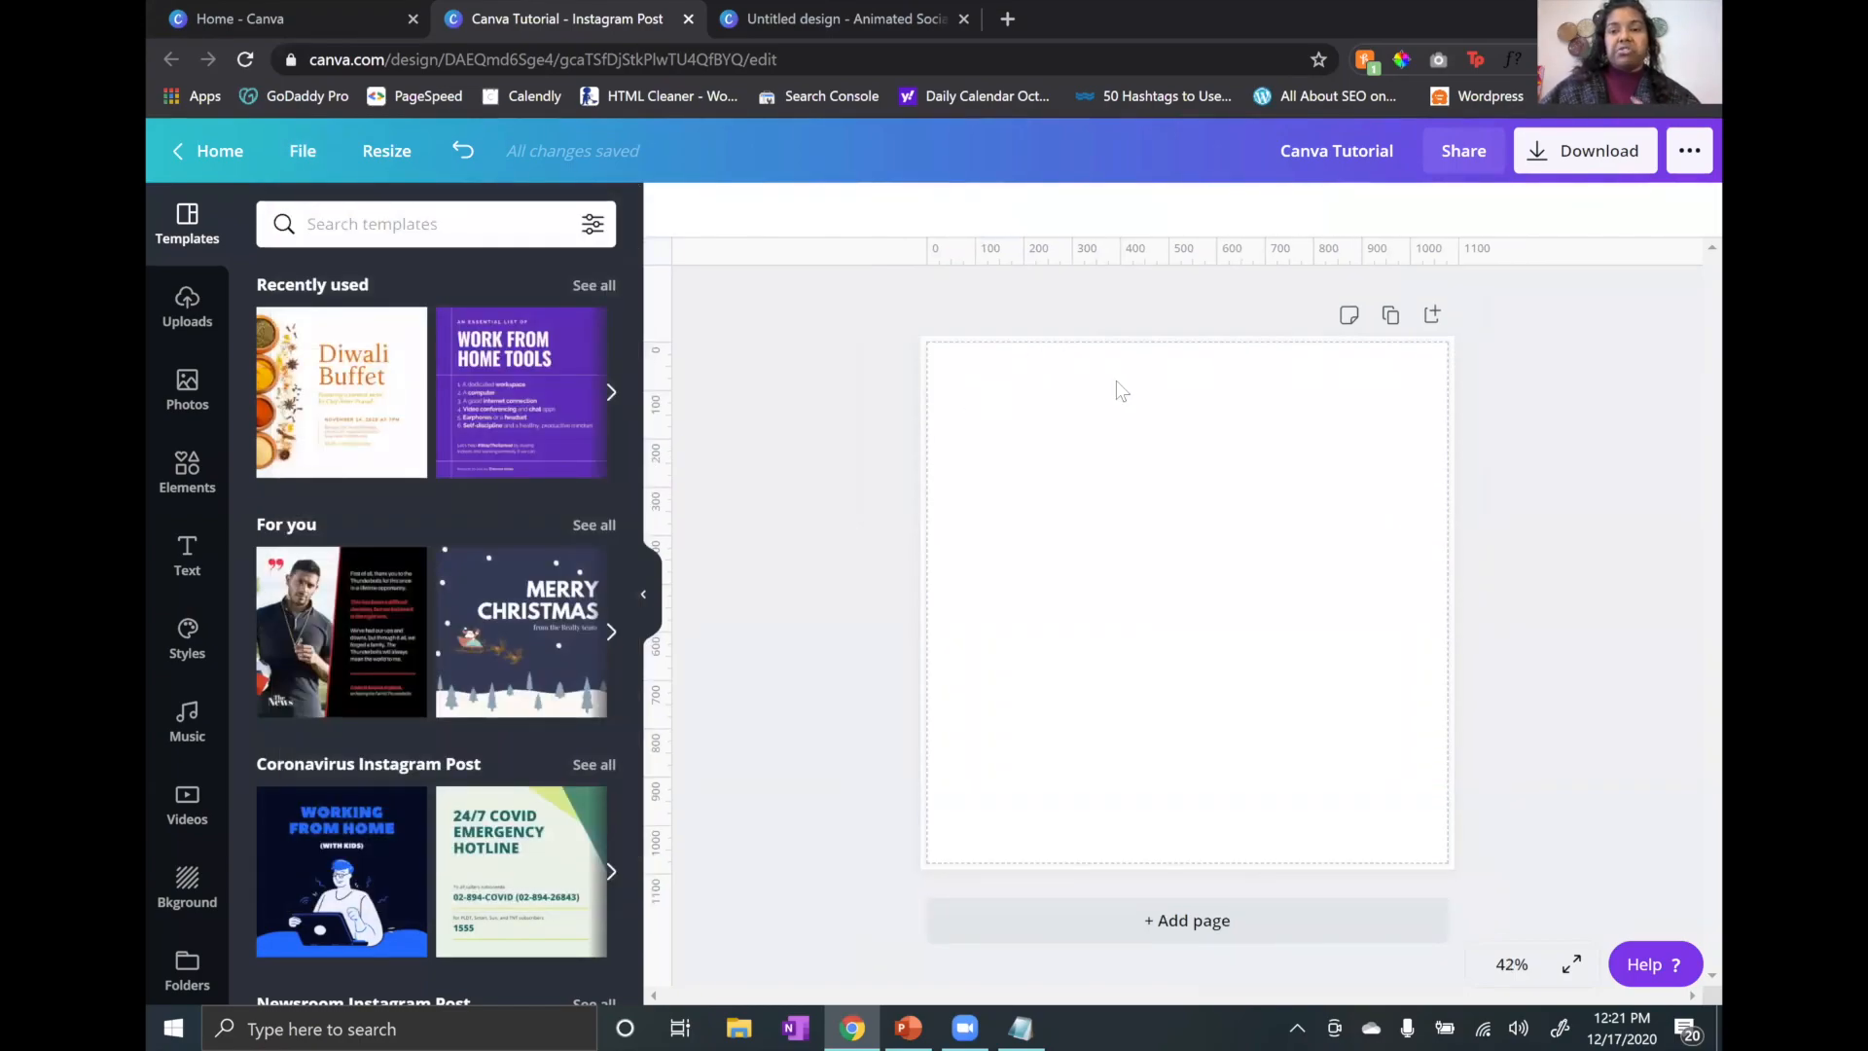
click(303, 151)
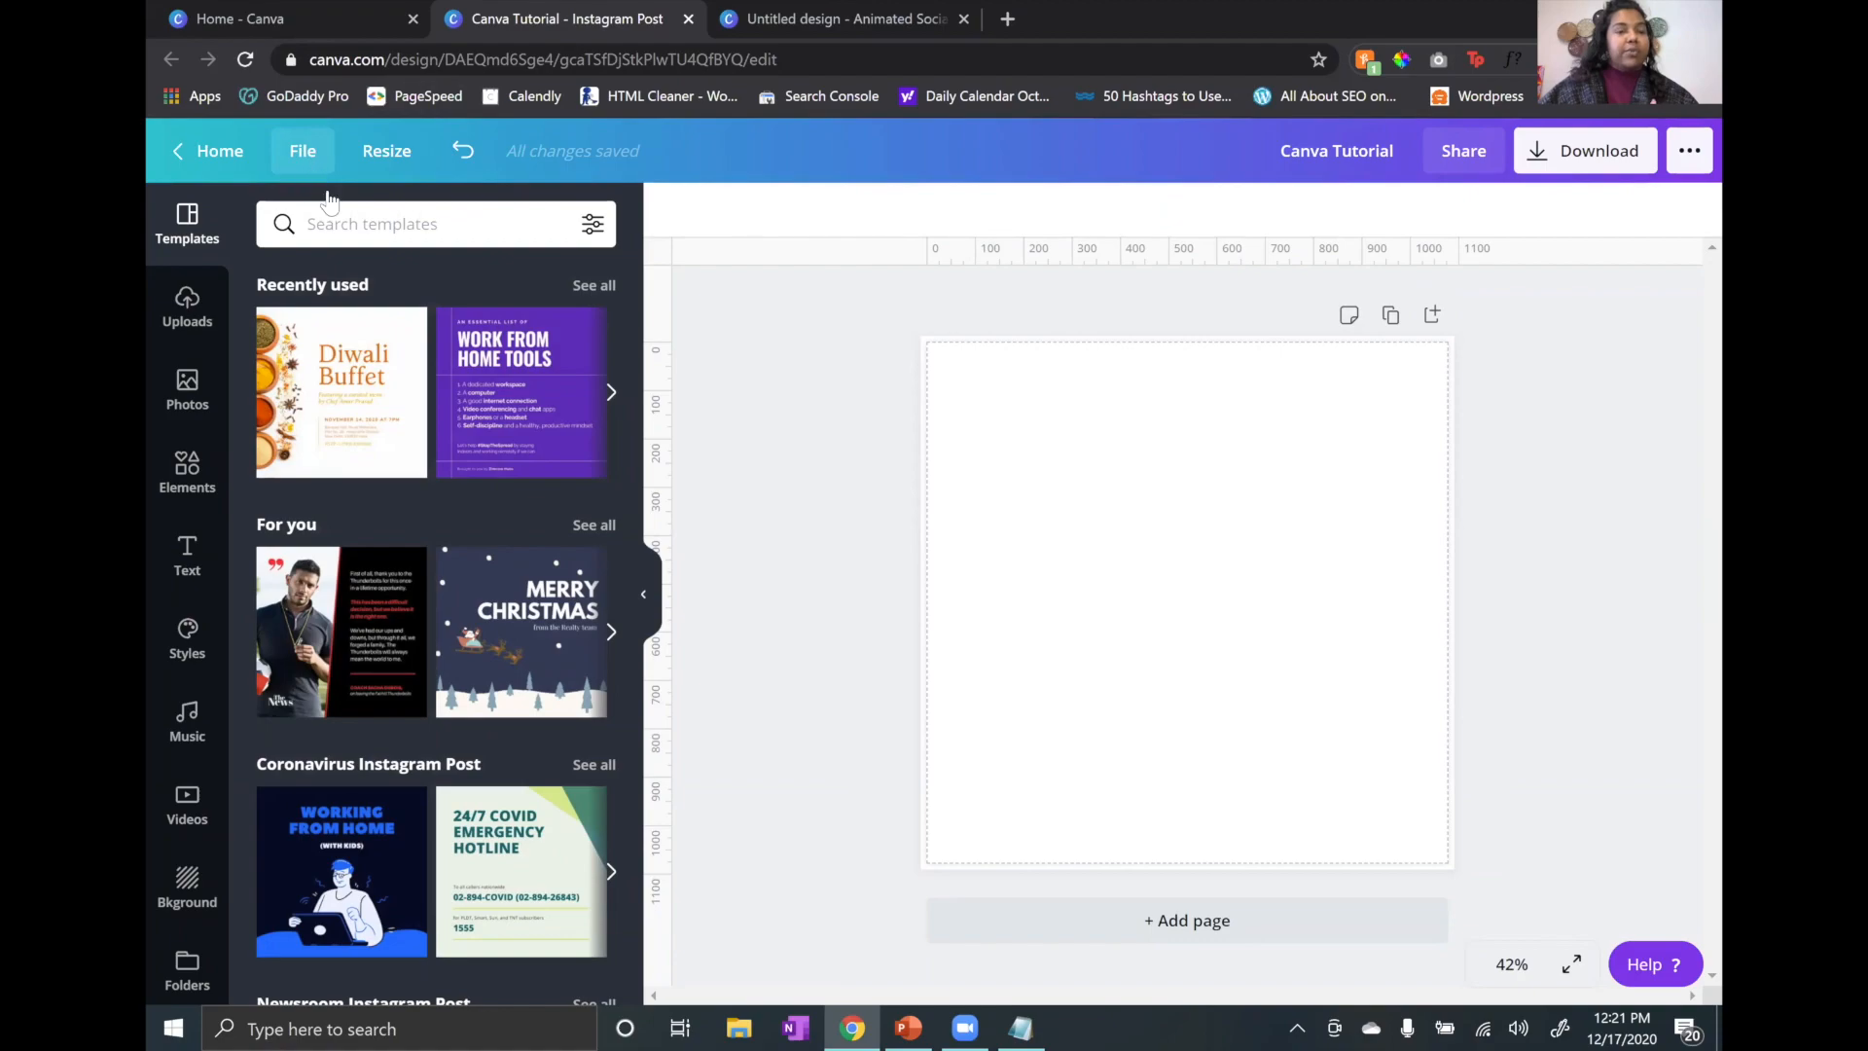
click(399, 523)
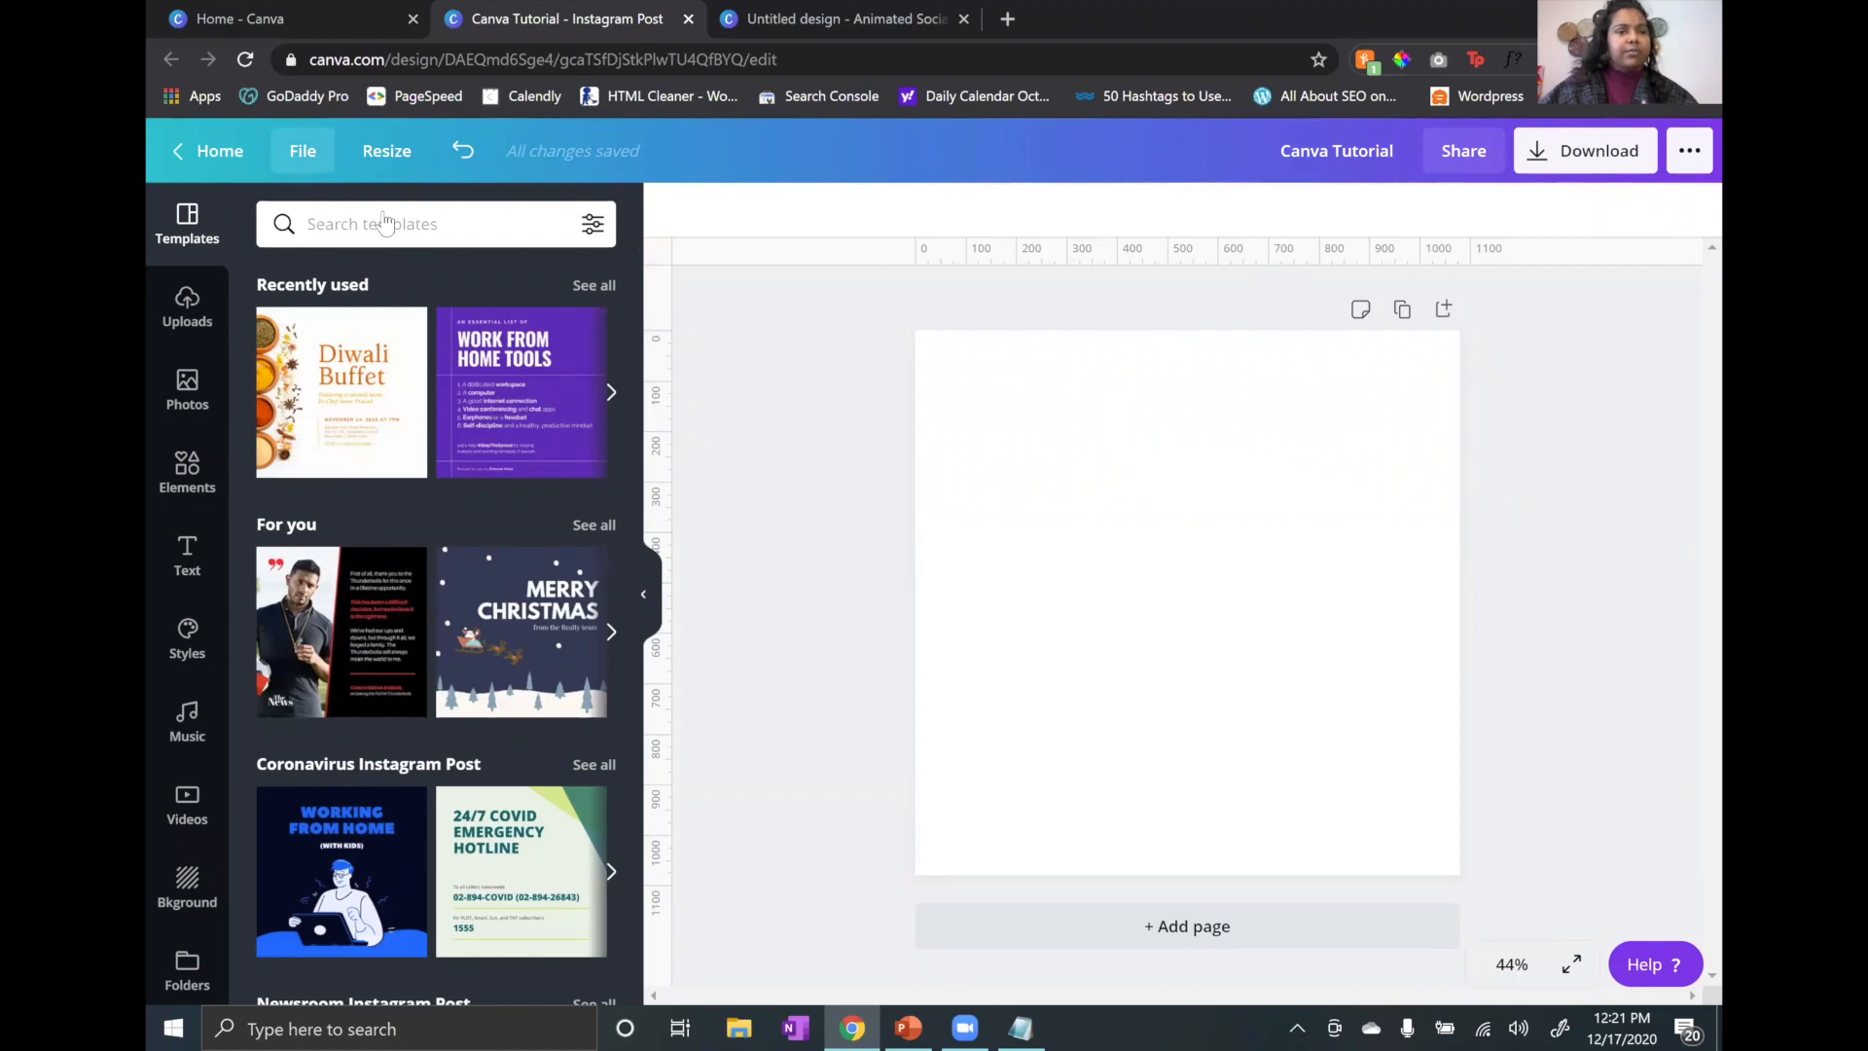
Step: Examine the custom size fields and the preset formats available for resizing the design
click(302, 151)
click(374, 154)
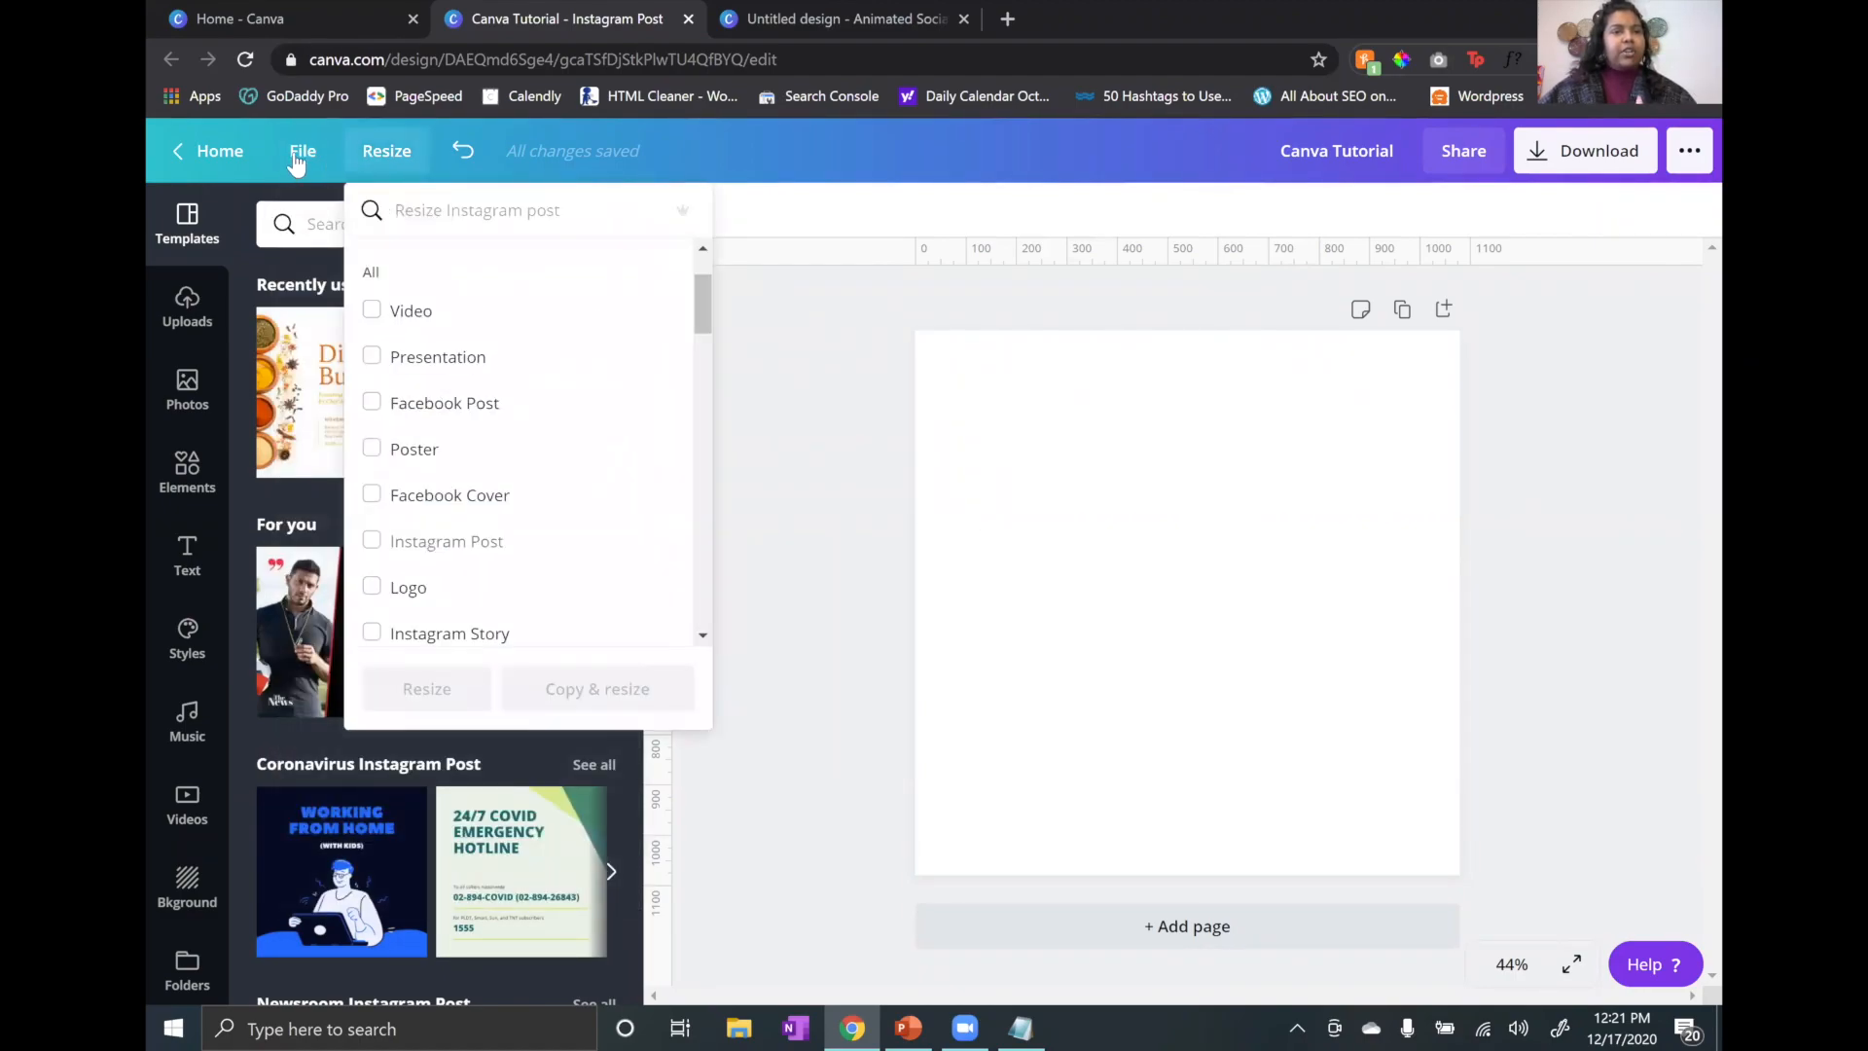
click(309, 148)
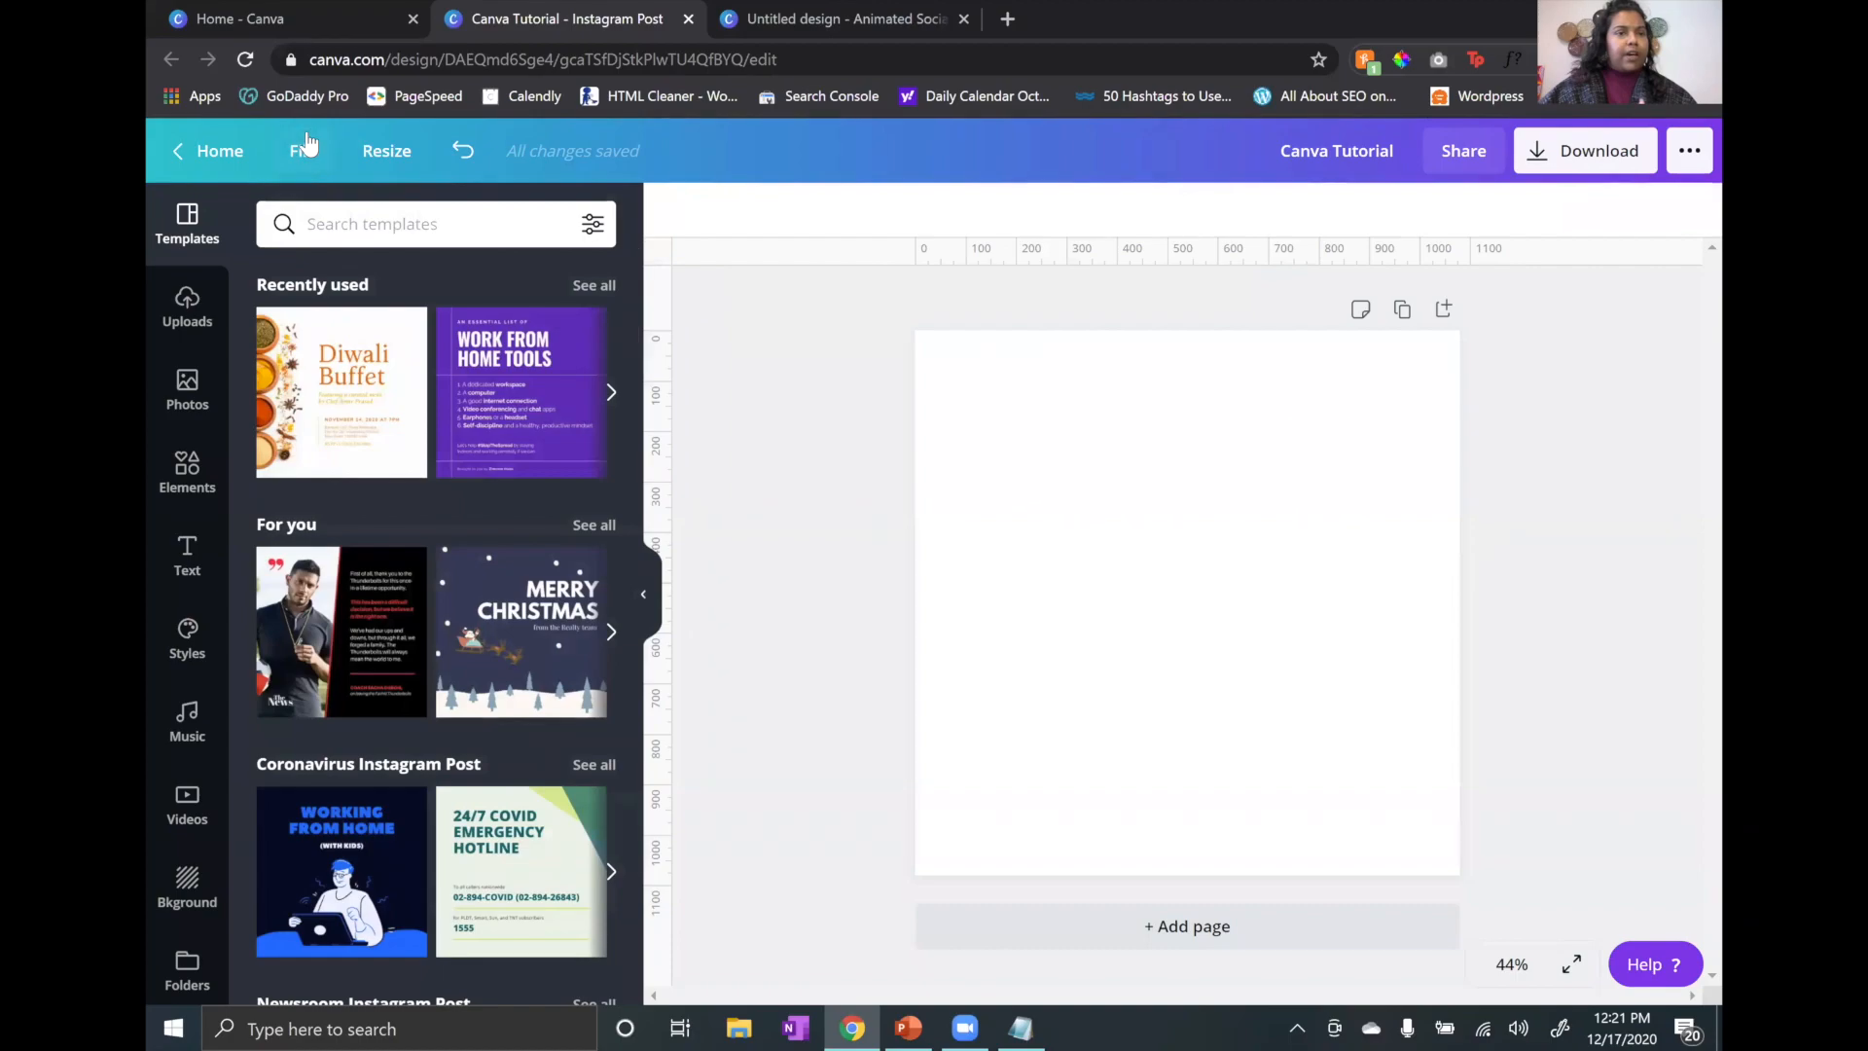
click(306, 149)
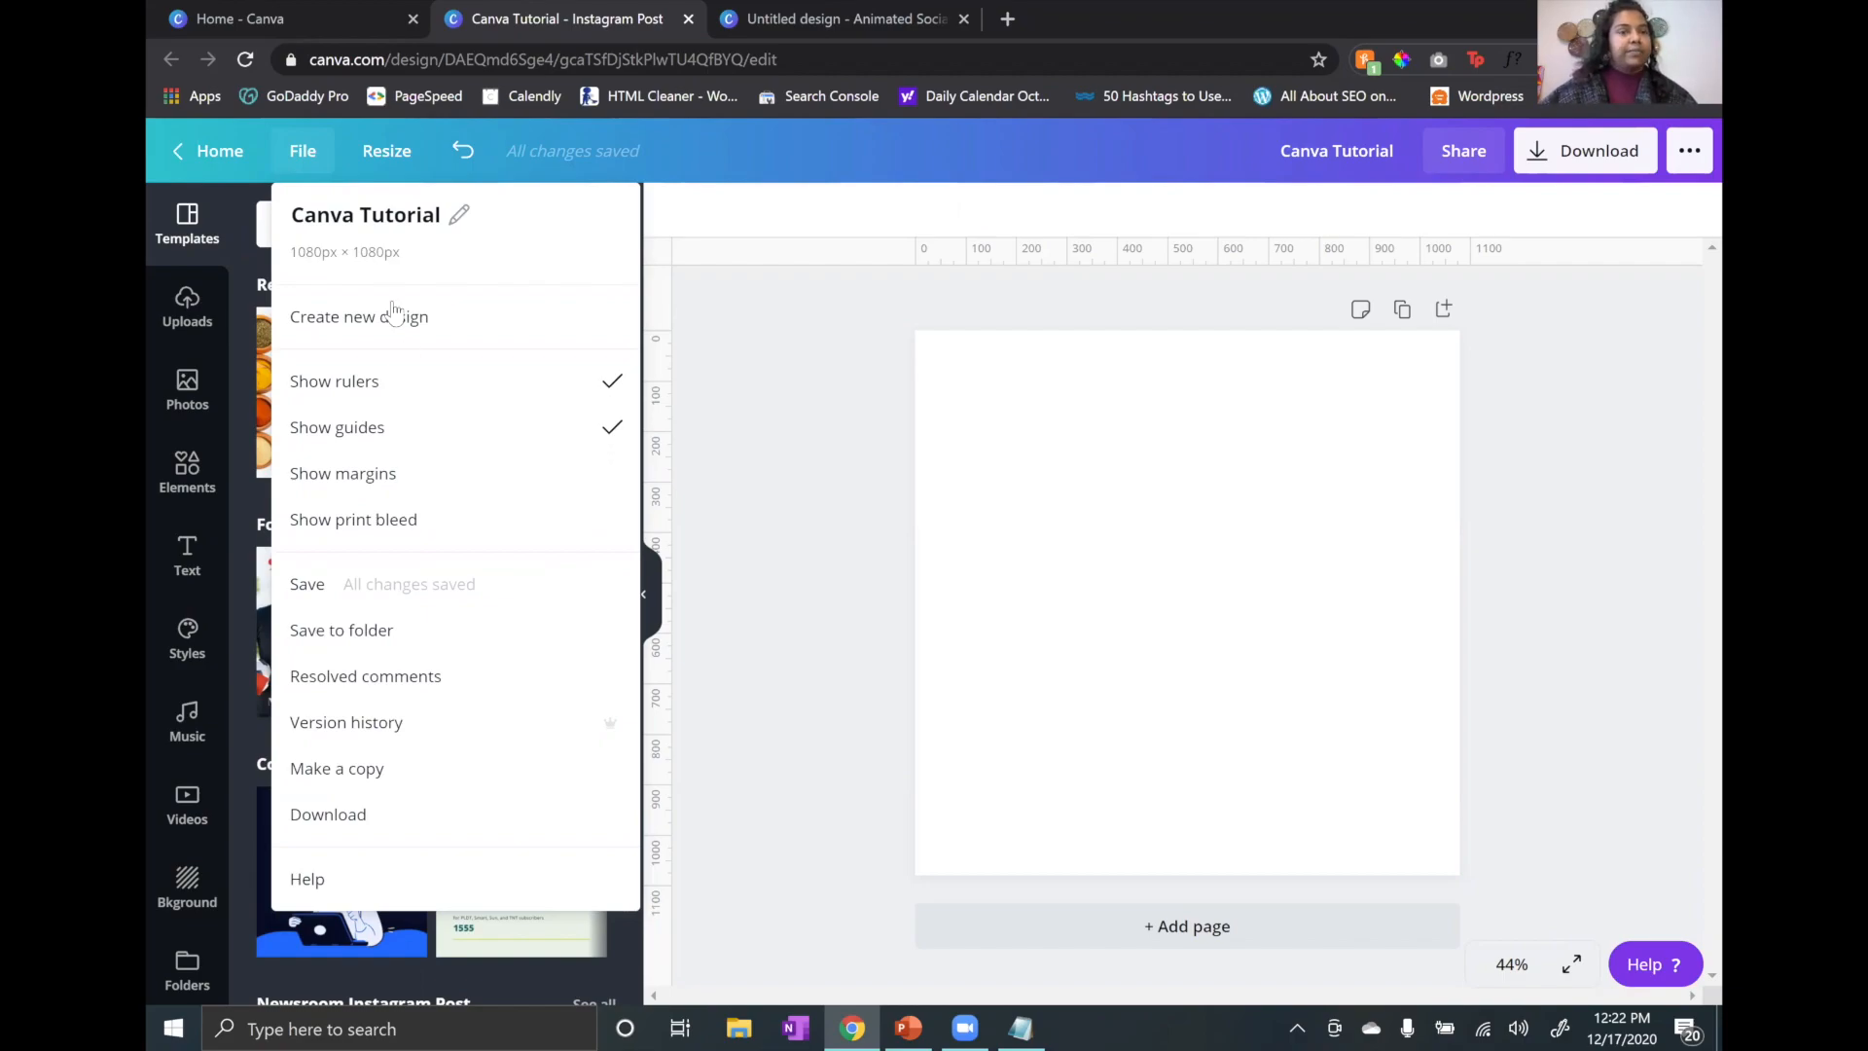
click(386, 149)
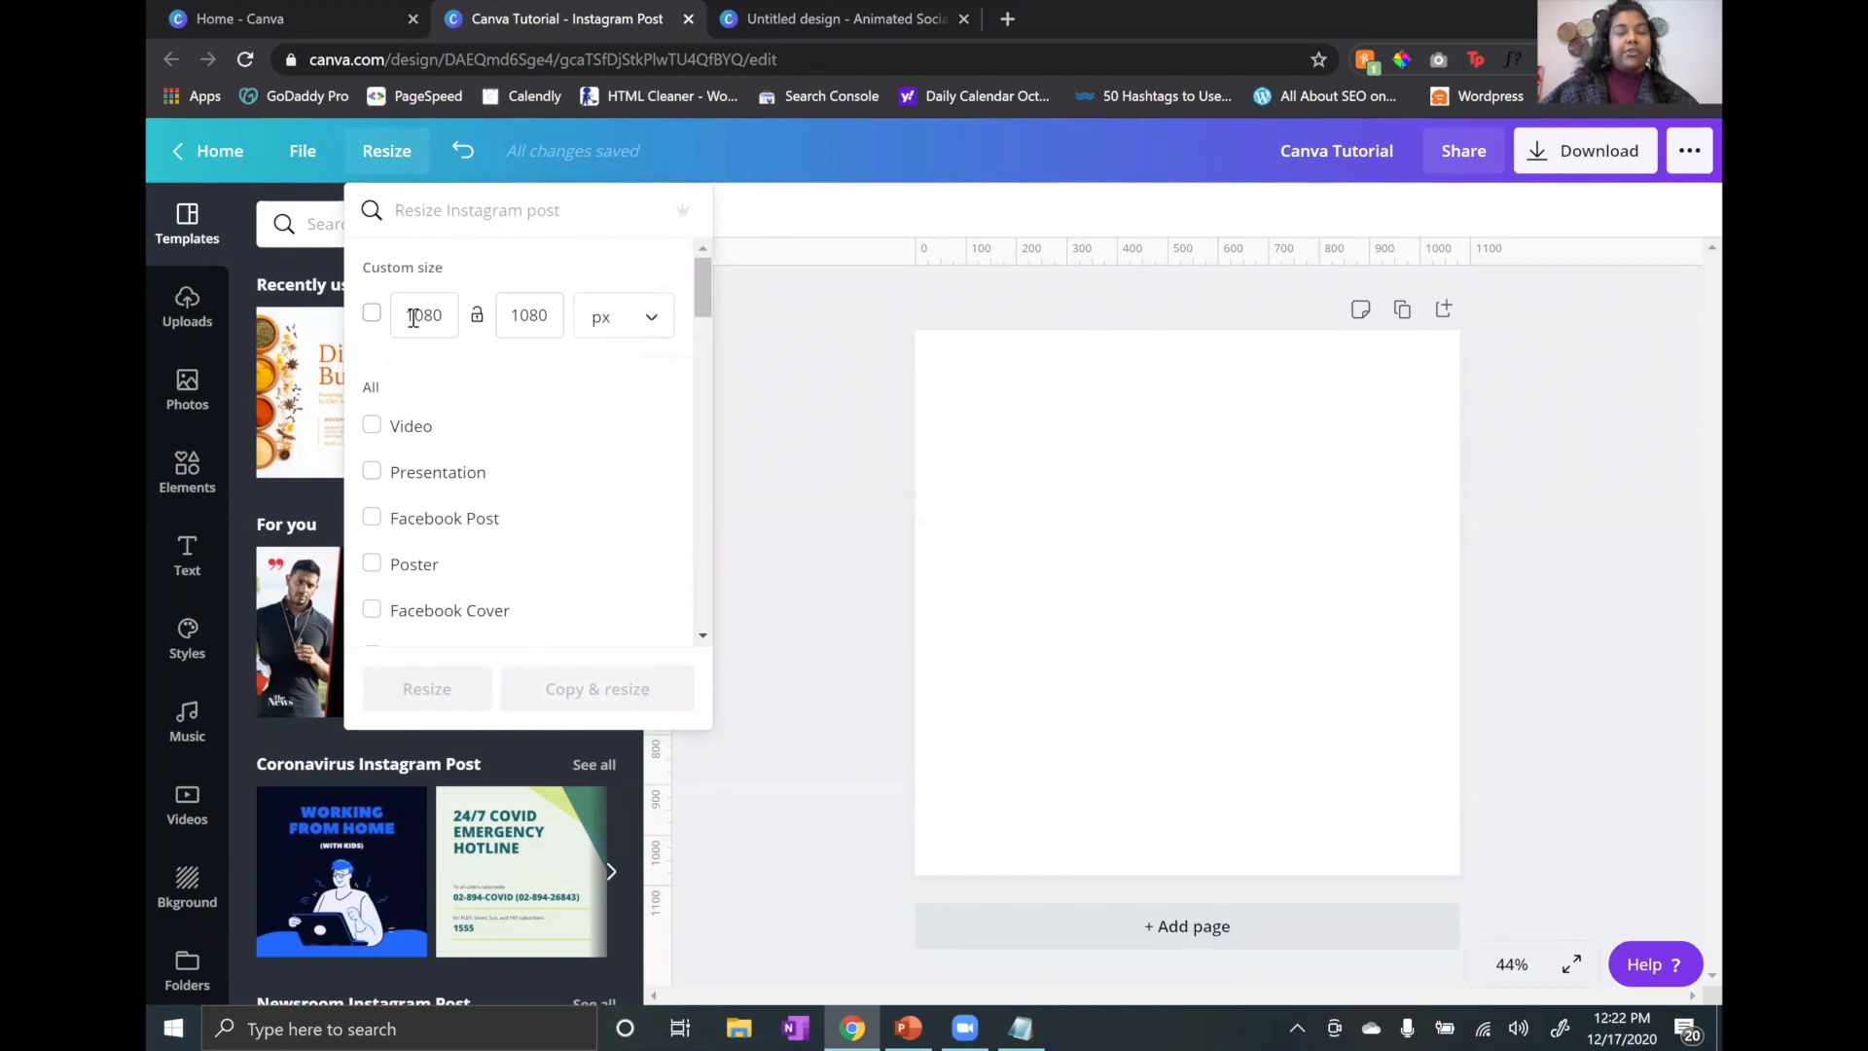
scroll(525, 341, down, 2)
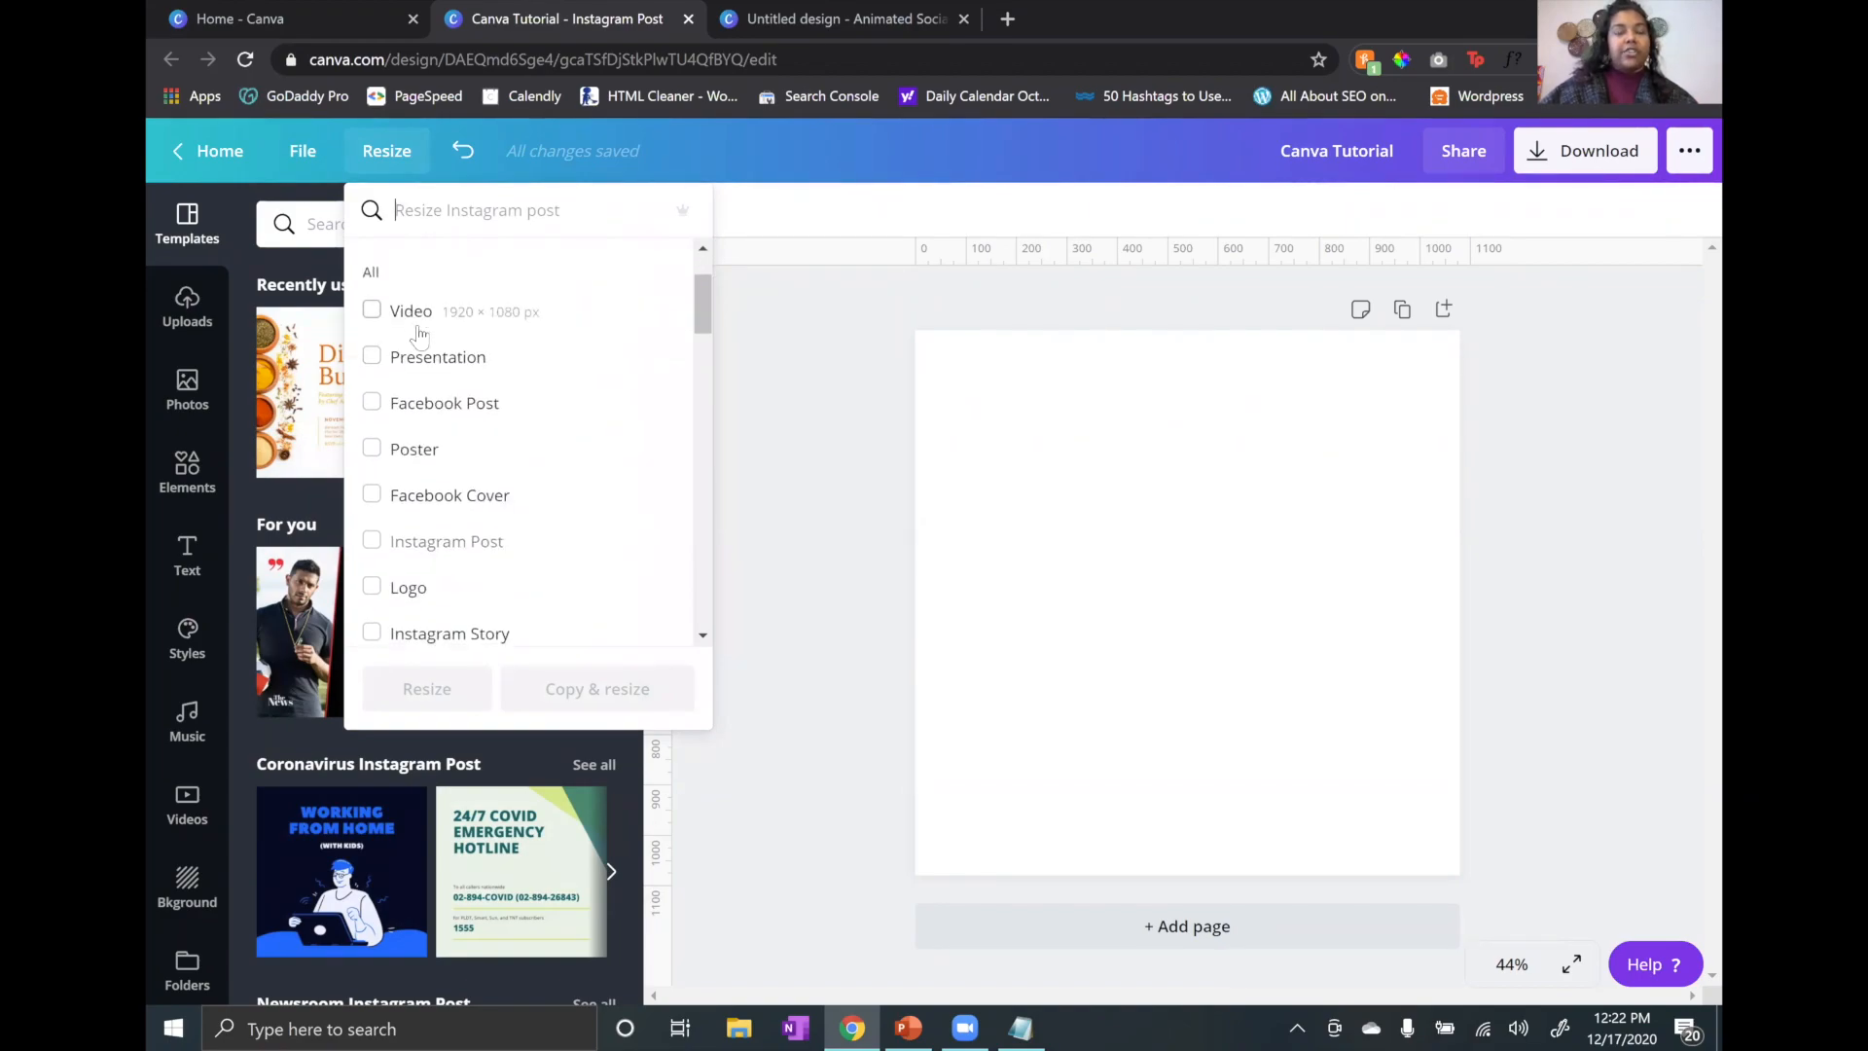
scroll(443, 452, down, 6)
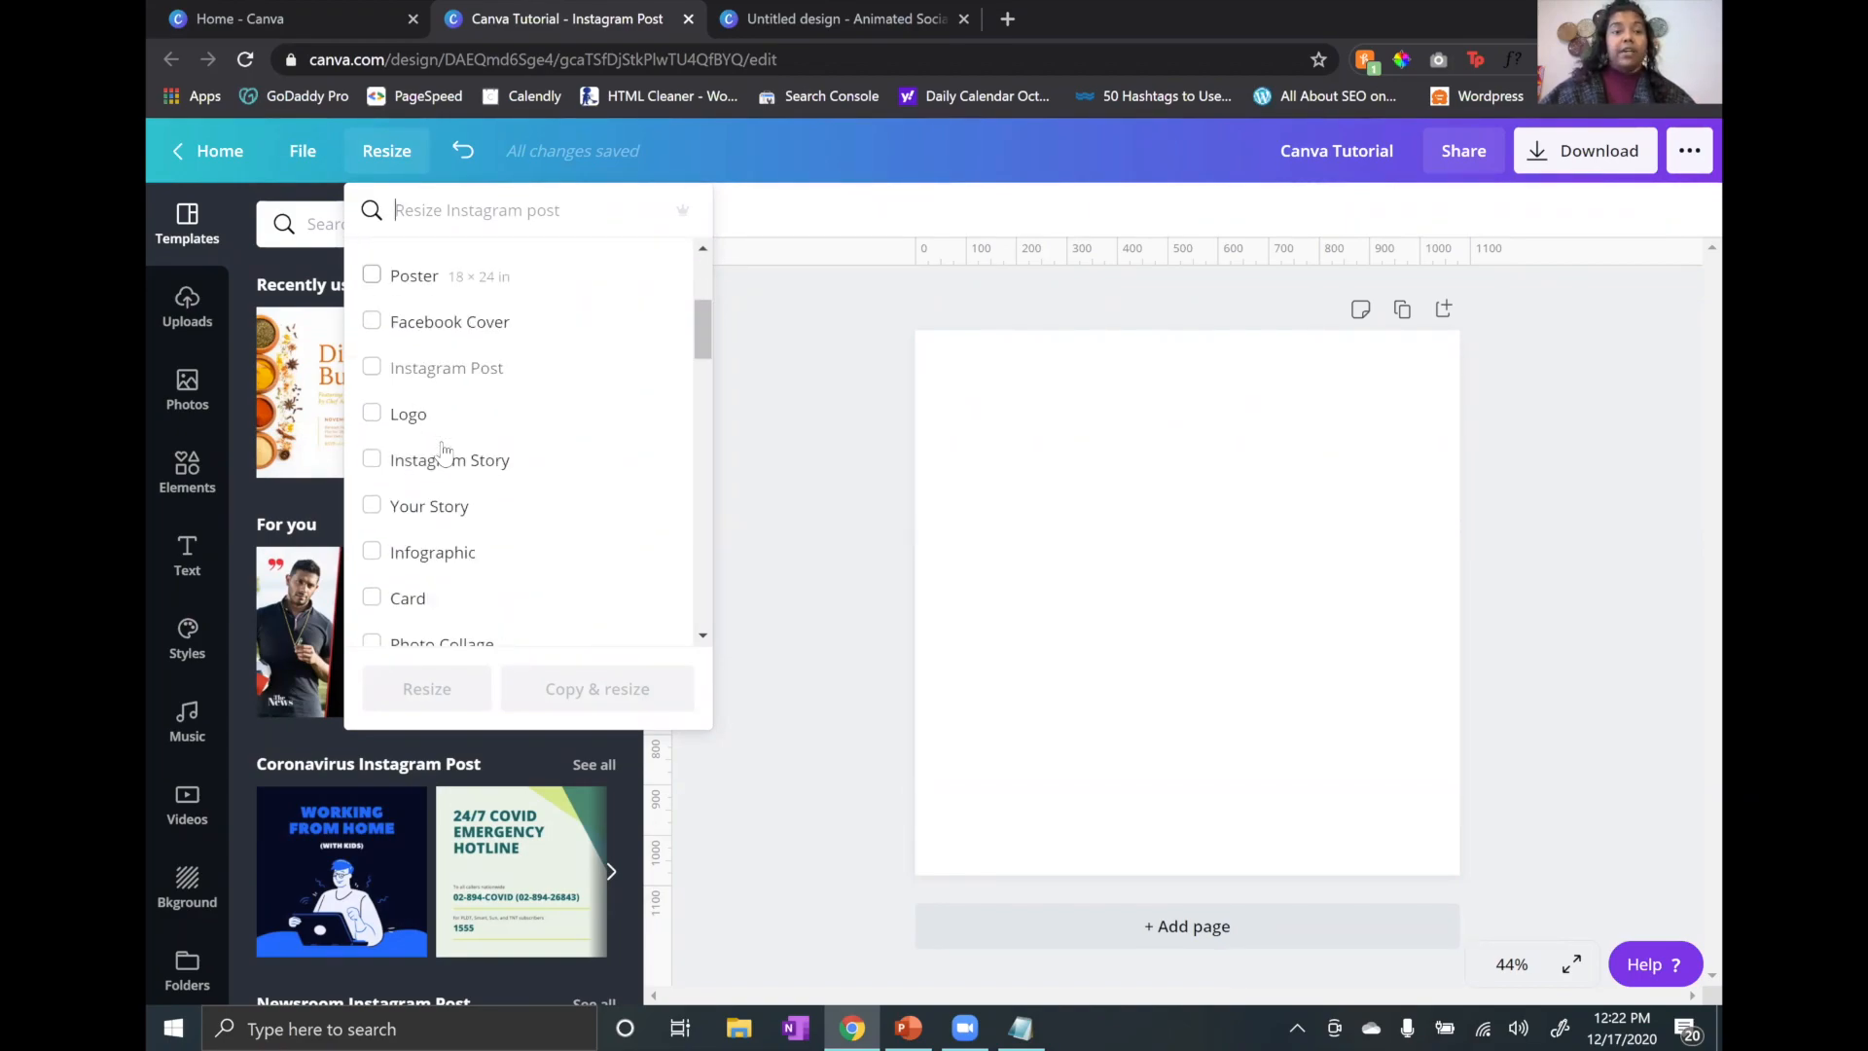
scroll(446, 459, up, 6)
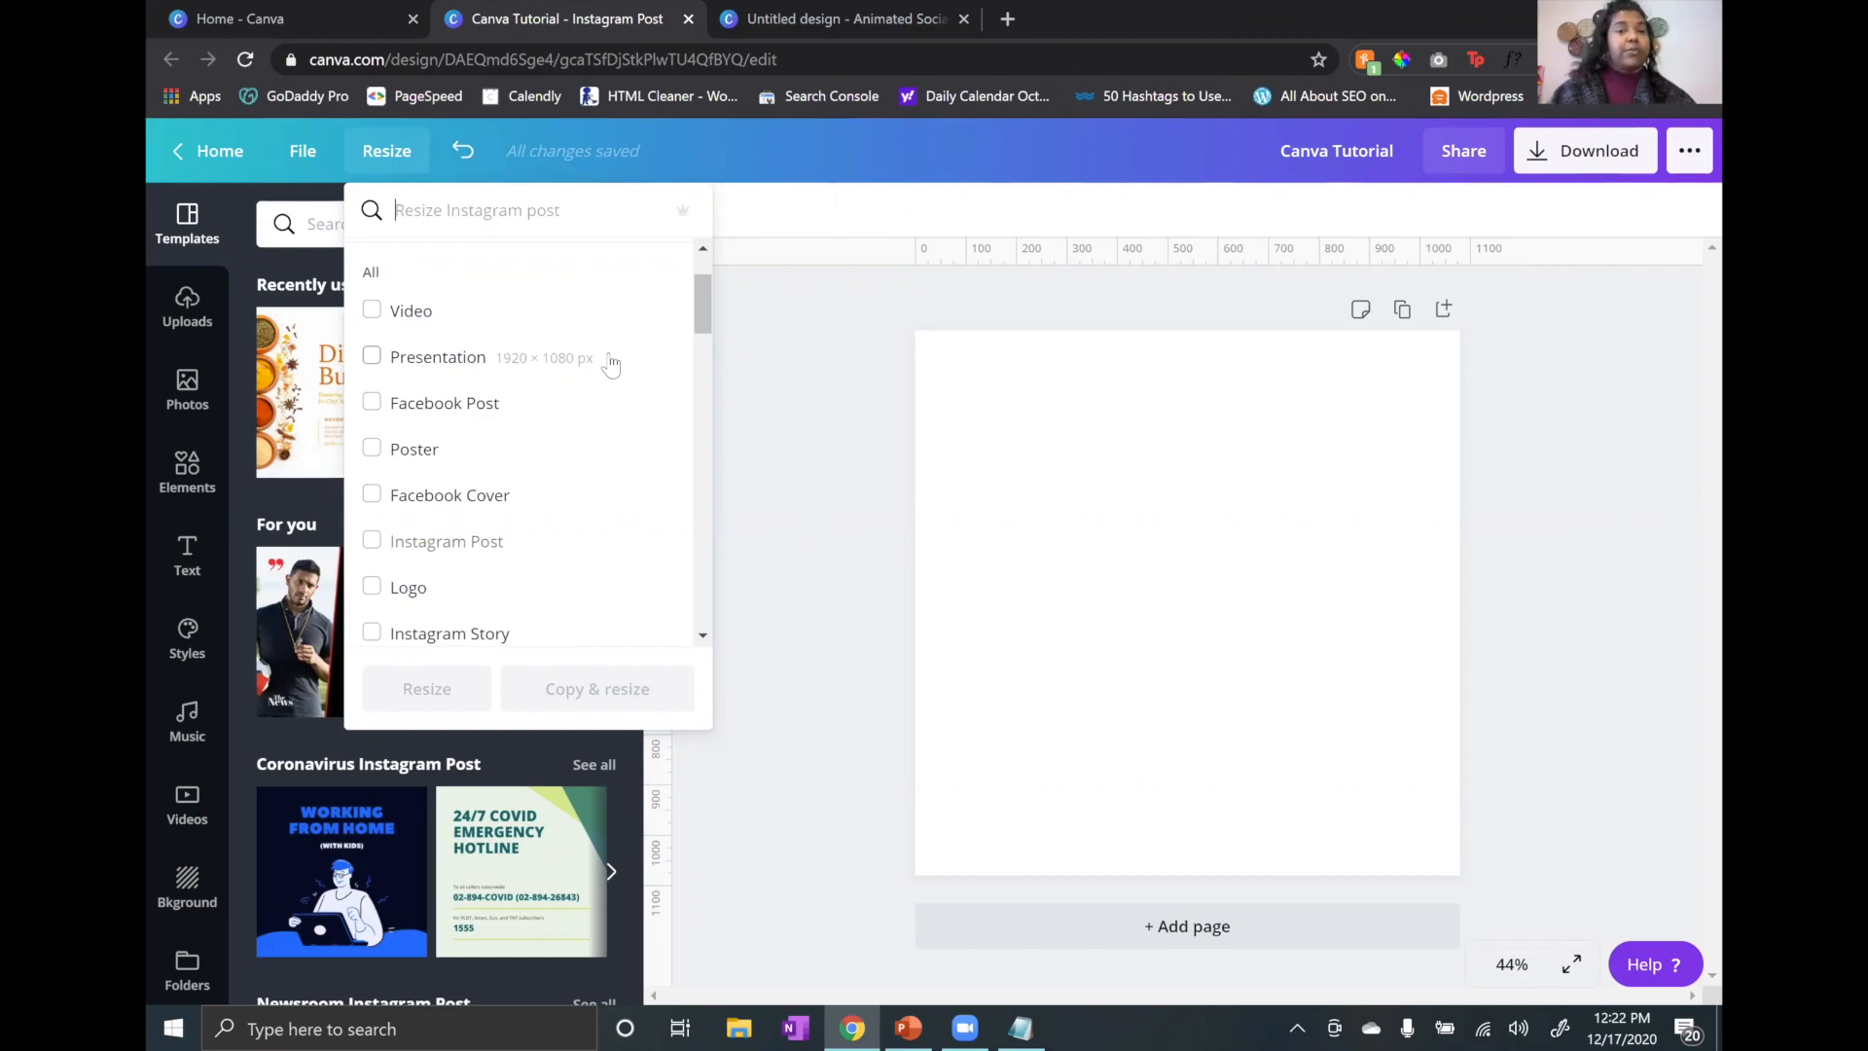
click(702, 248)
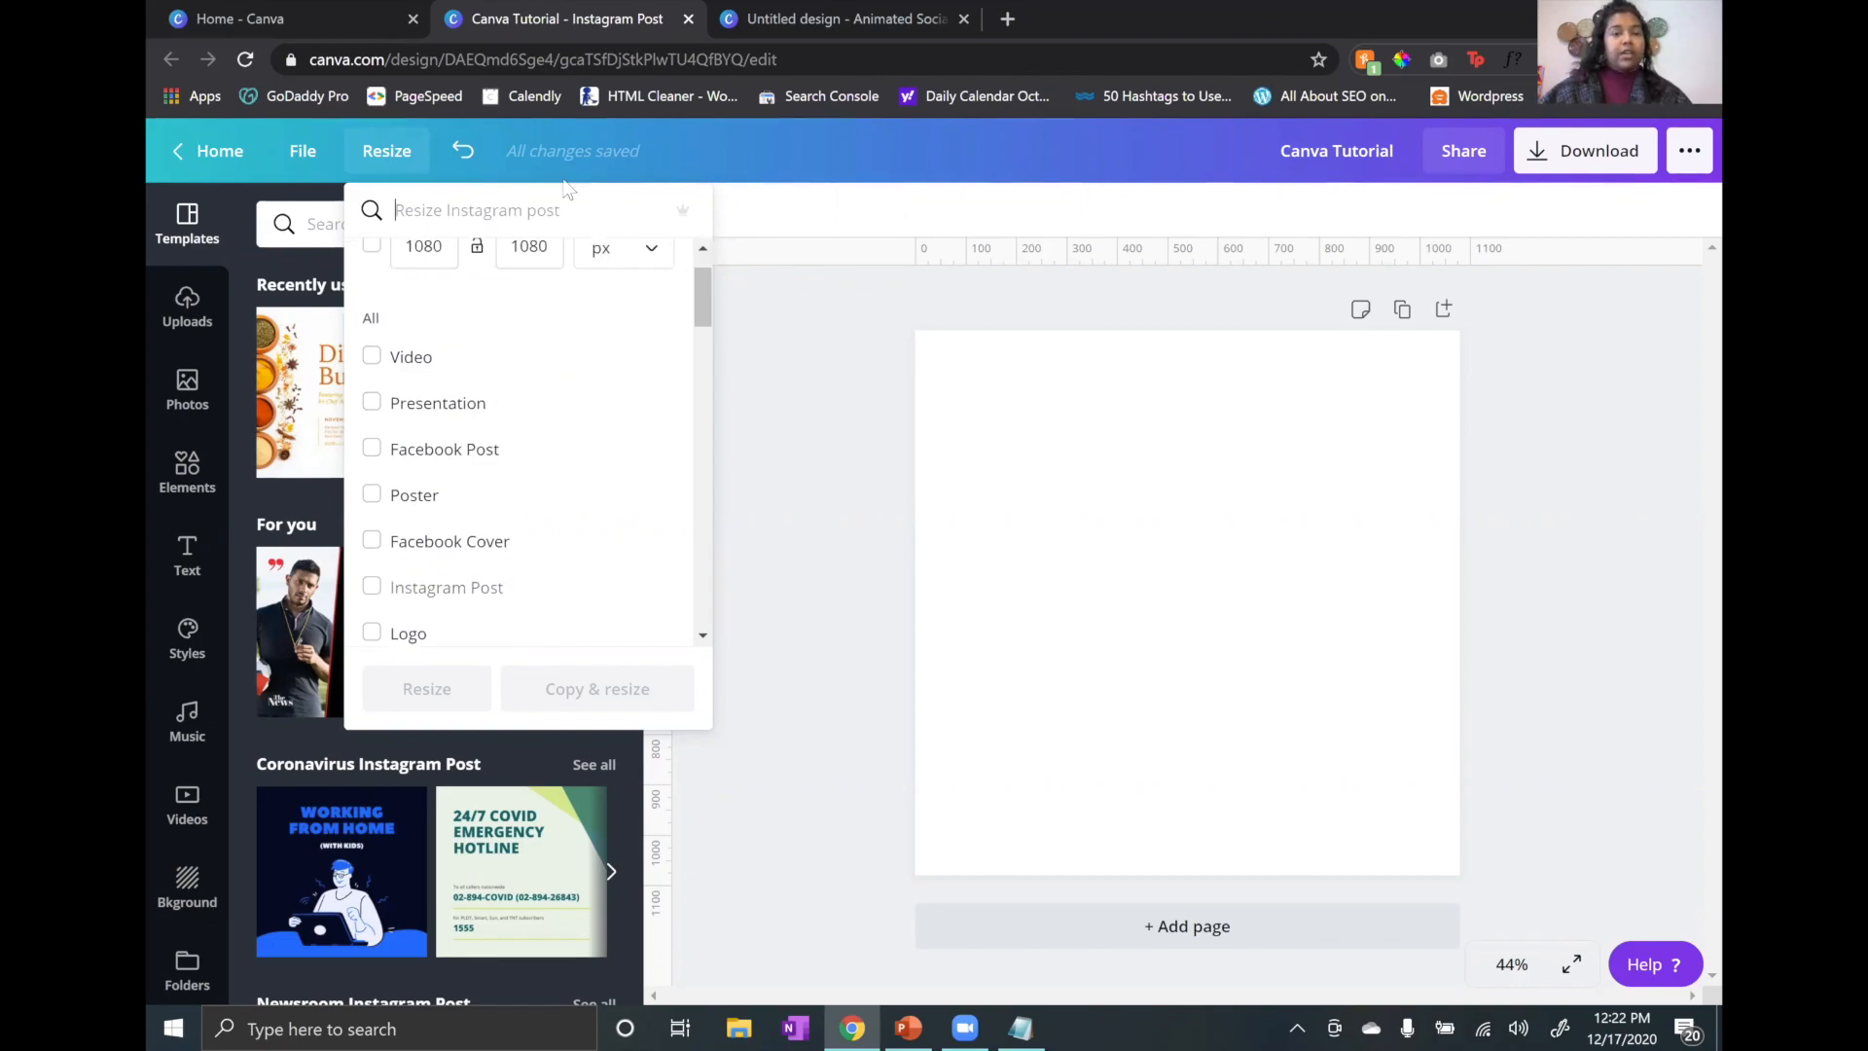
click(464, 154)
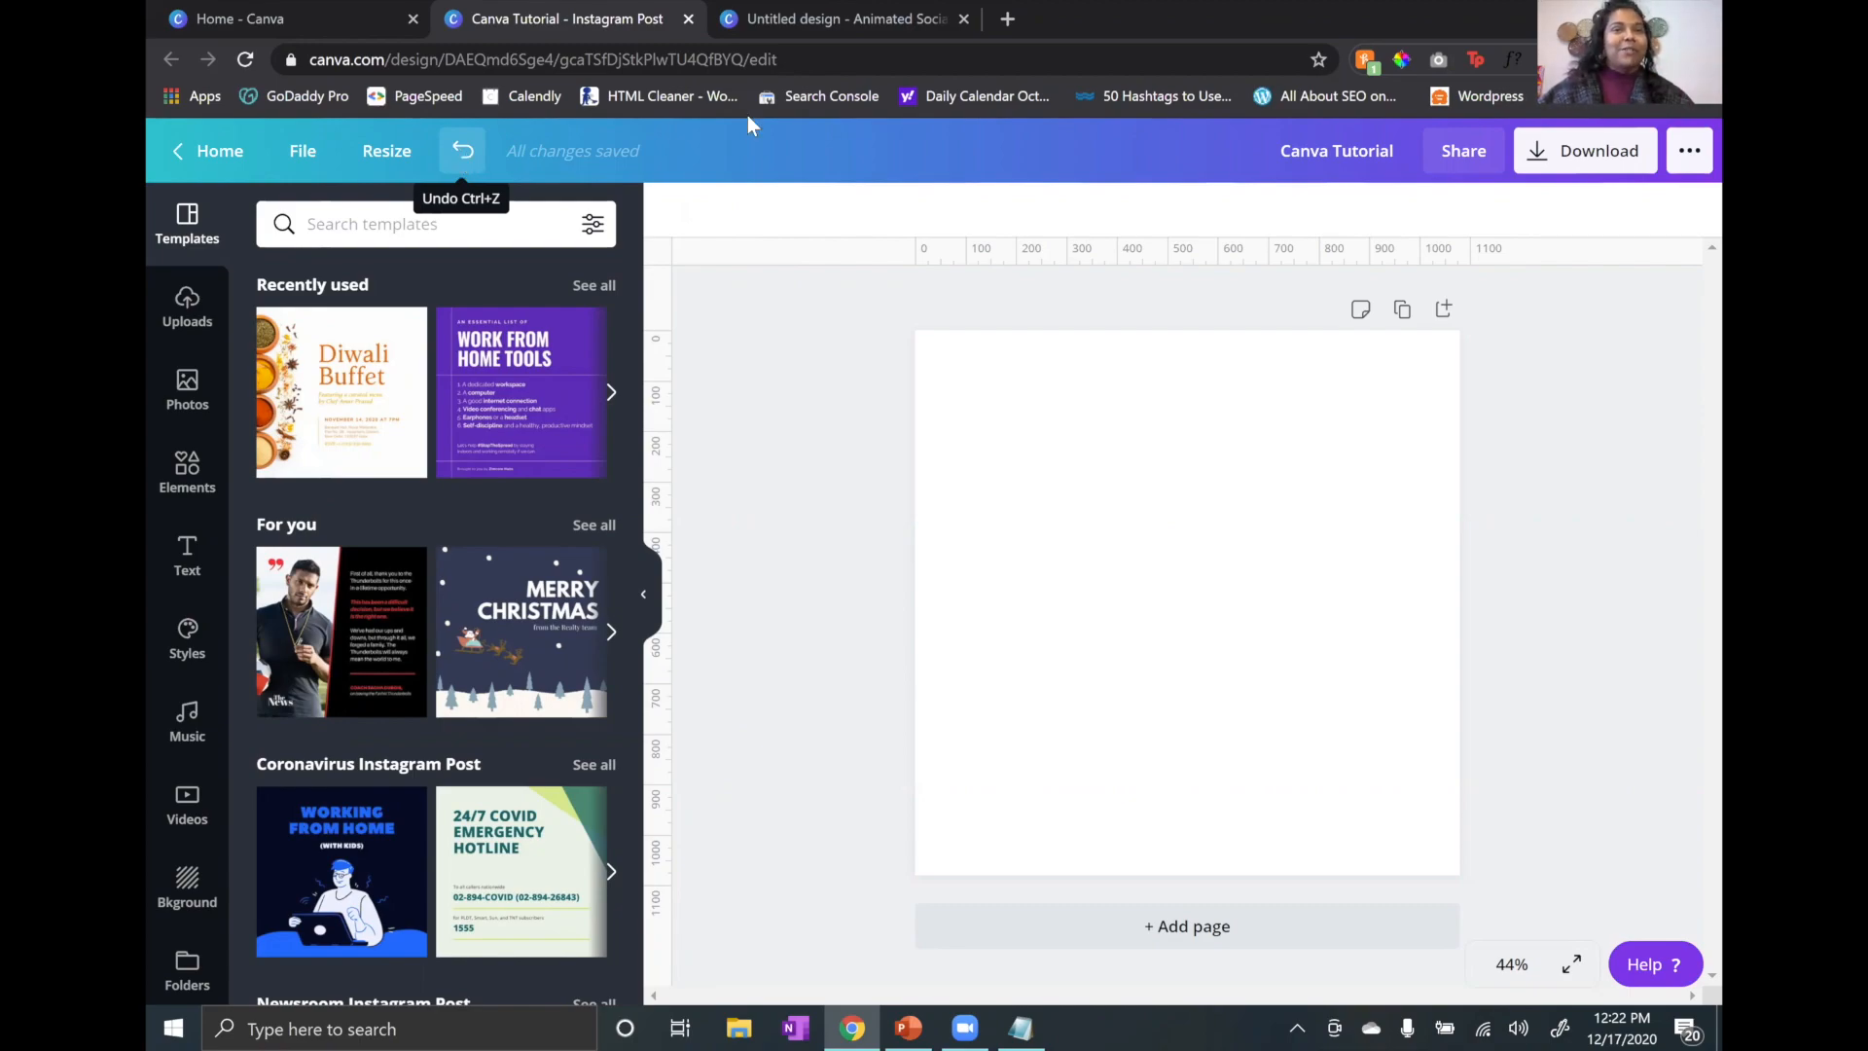
Step: Open the design title for editing and view the sharing options, including the team's access levels
click(1289, 146)
click(1395, 146)
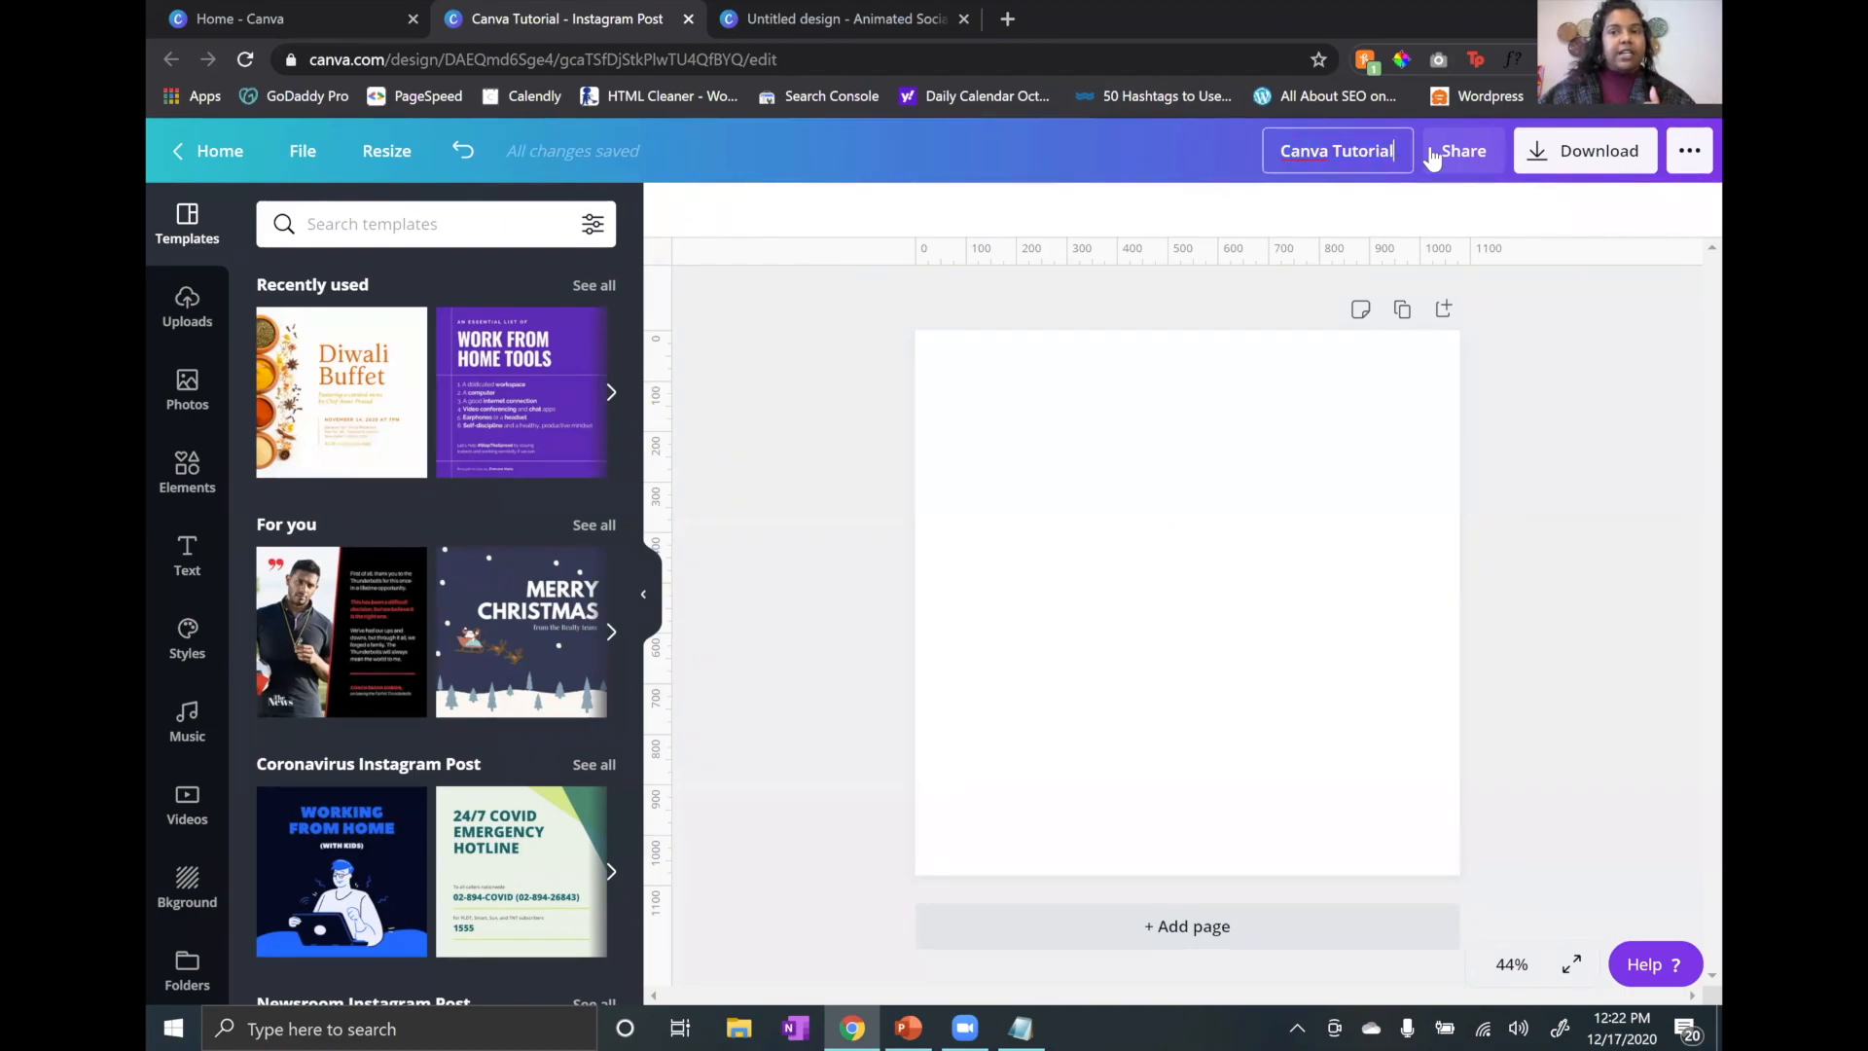
click(1457, 156)
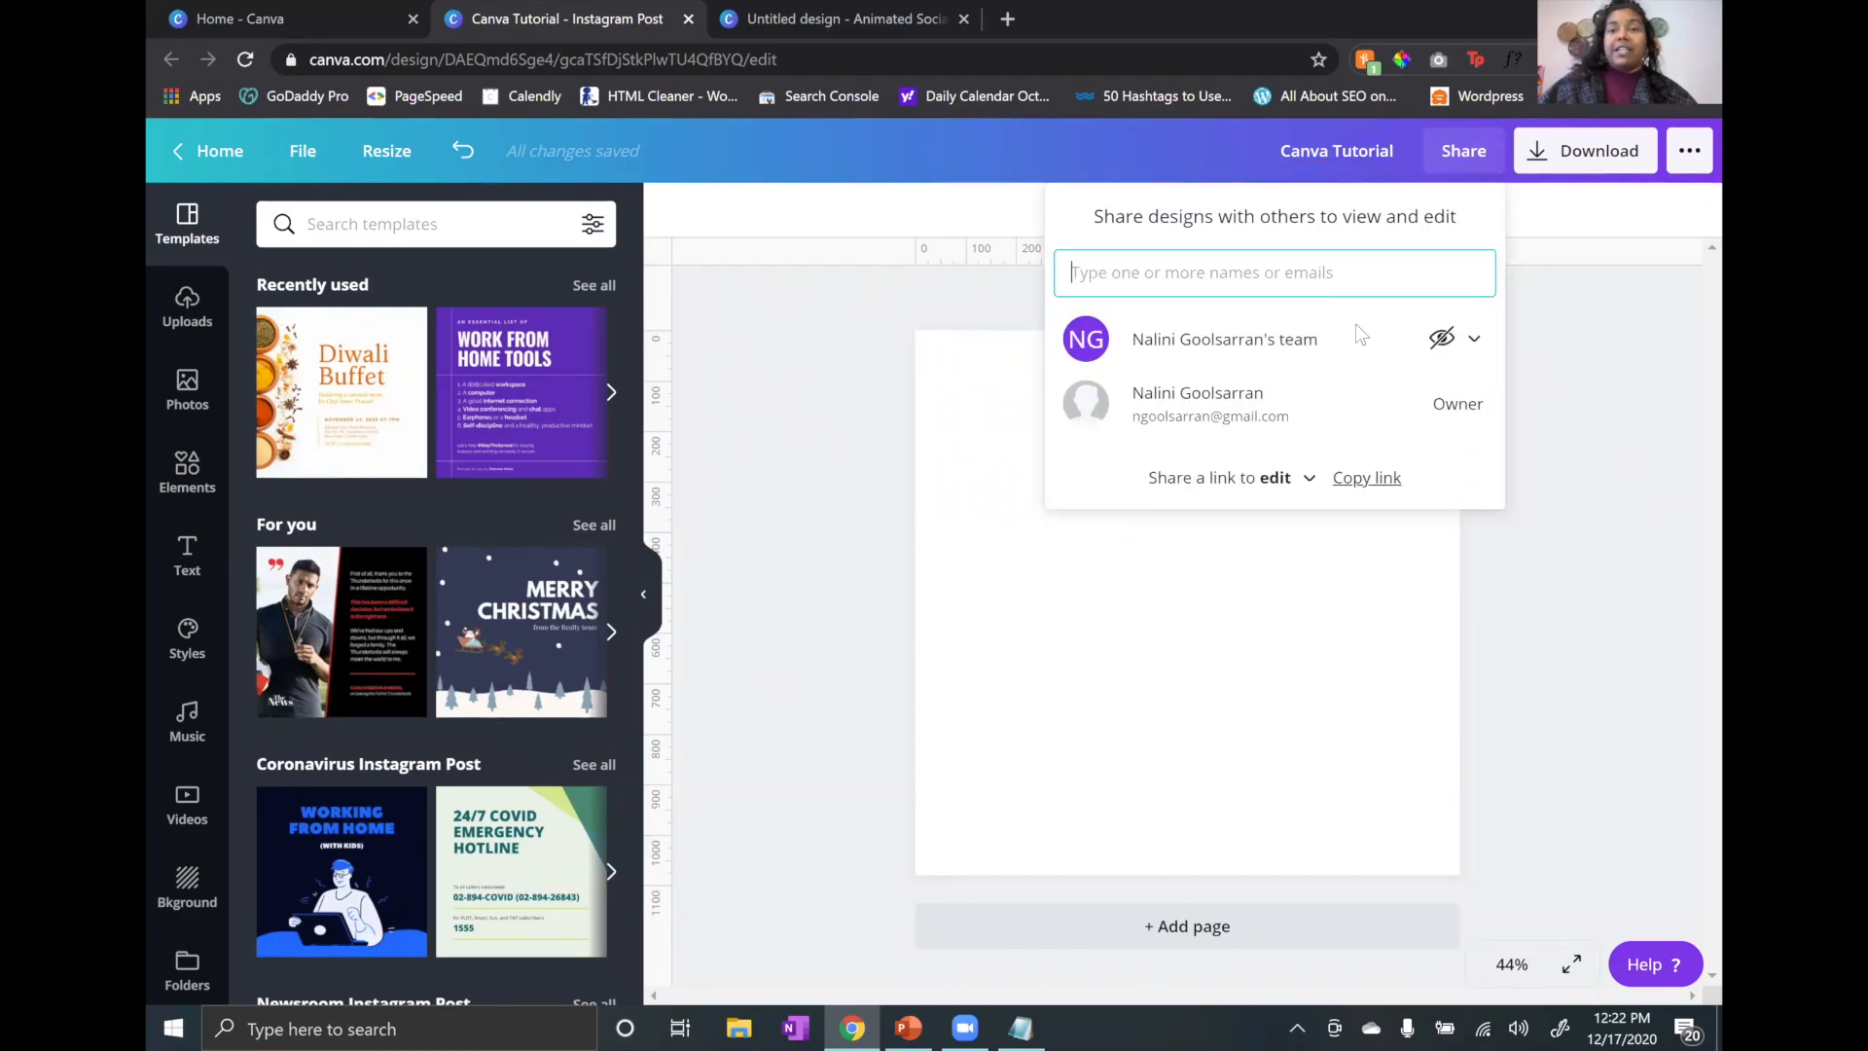
click(1474, 346)
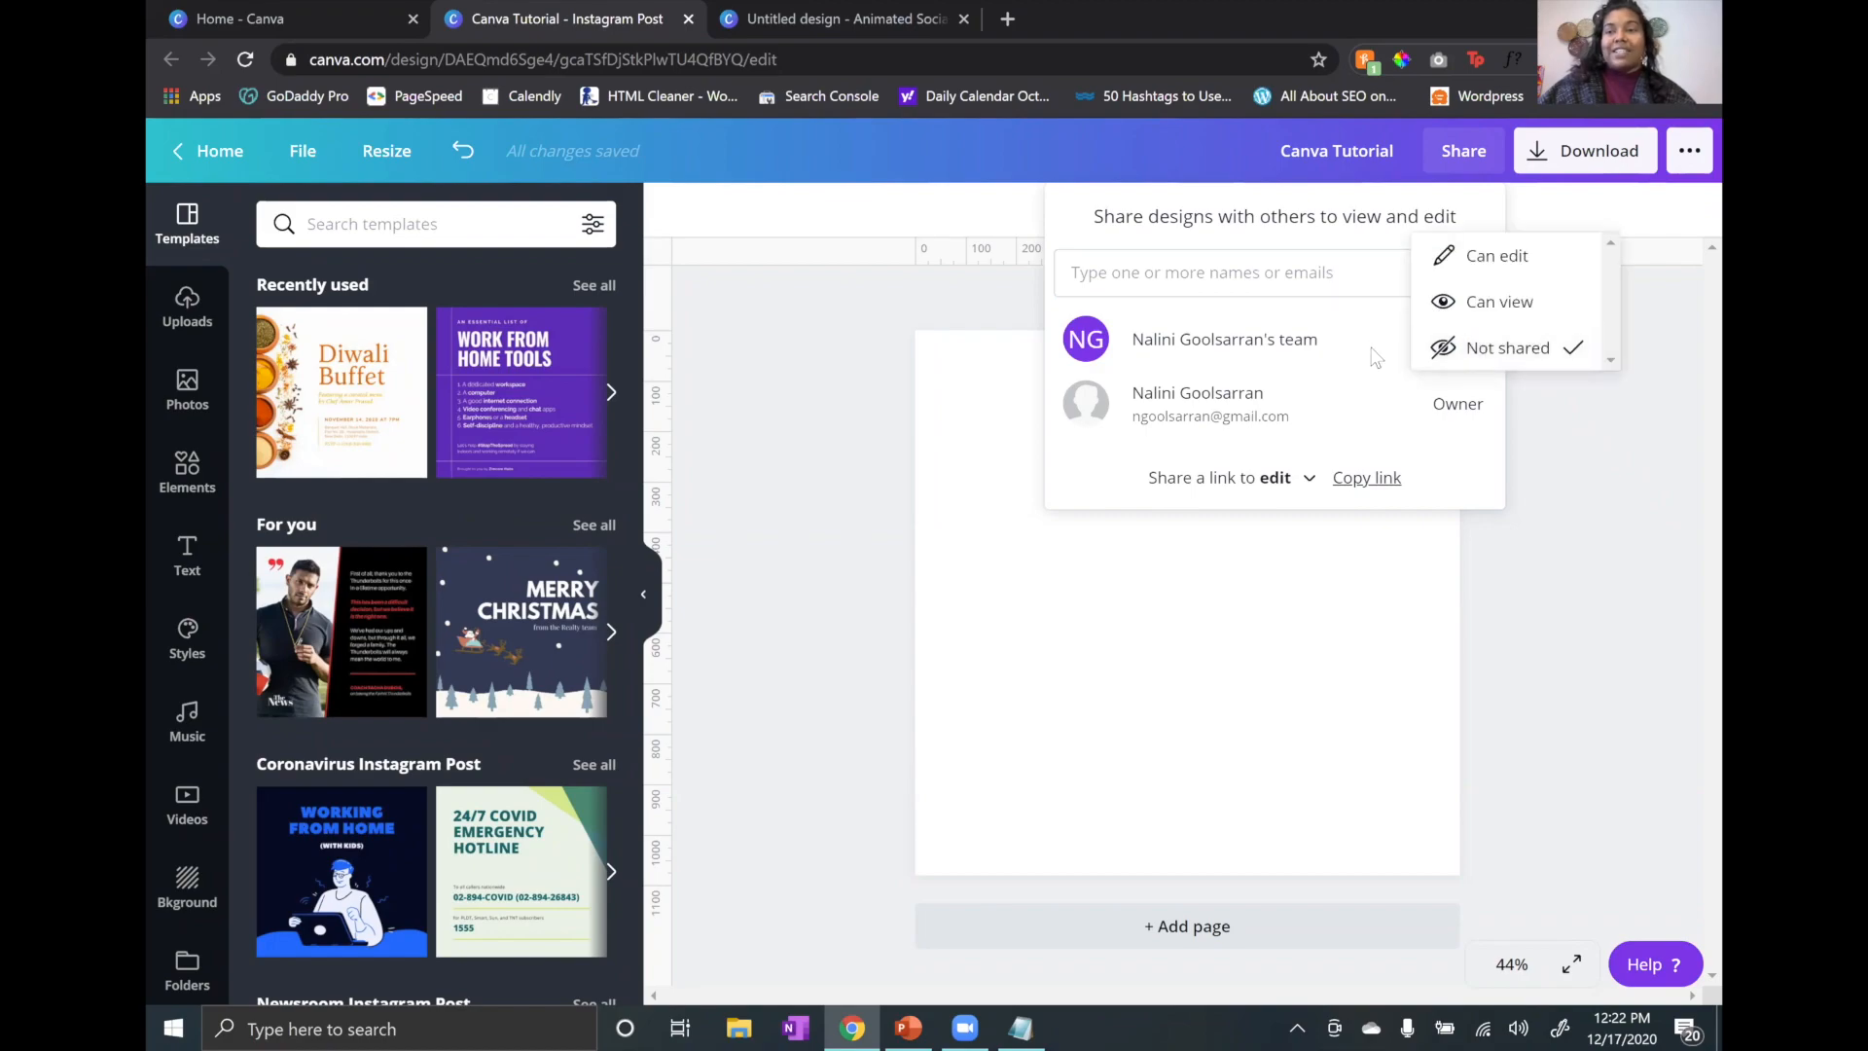
click(1360, 377)
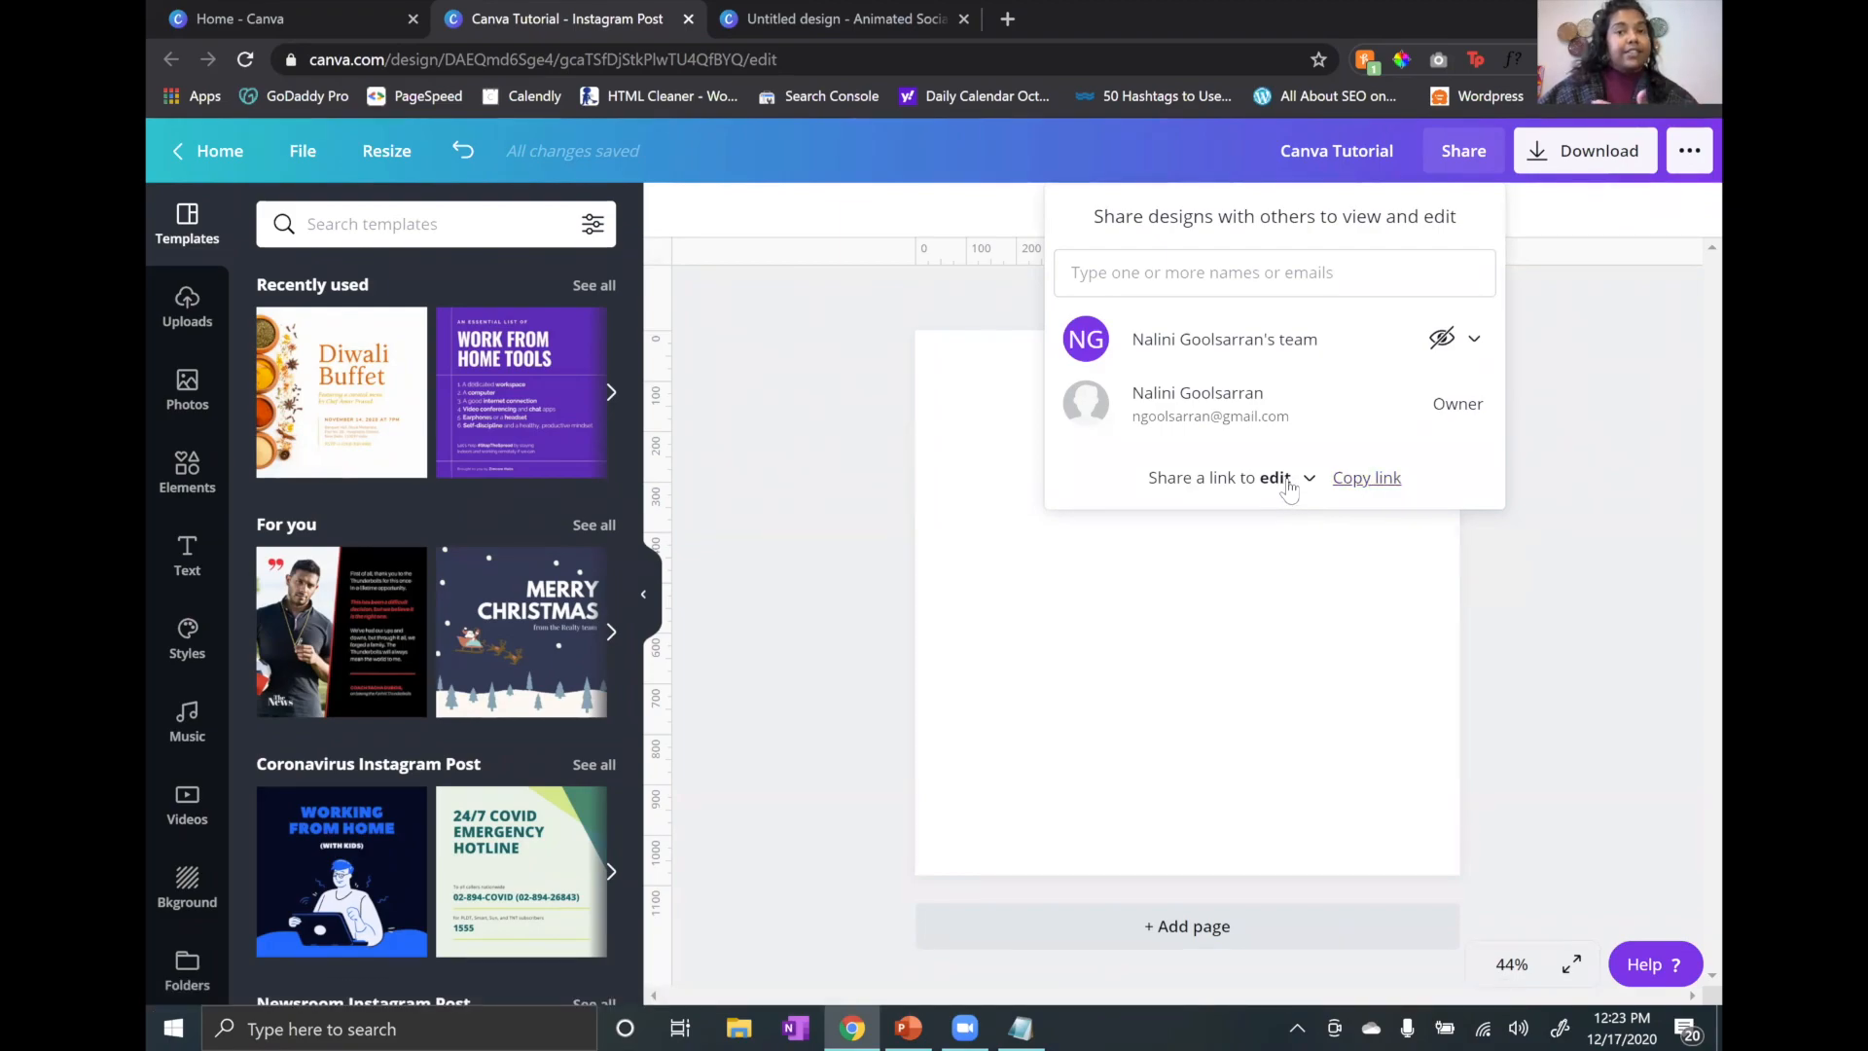
Step: View the download settings for the design, including the file type and size options
click(1573, 183)
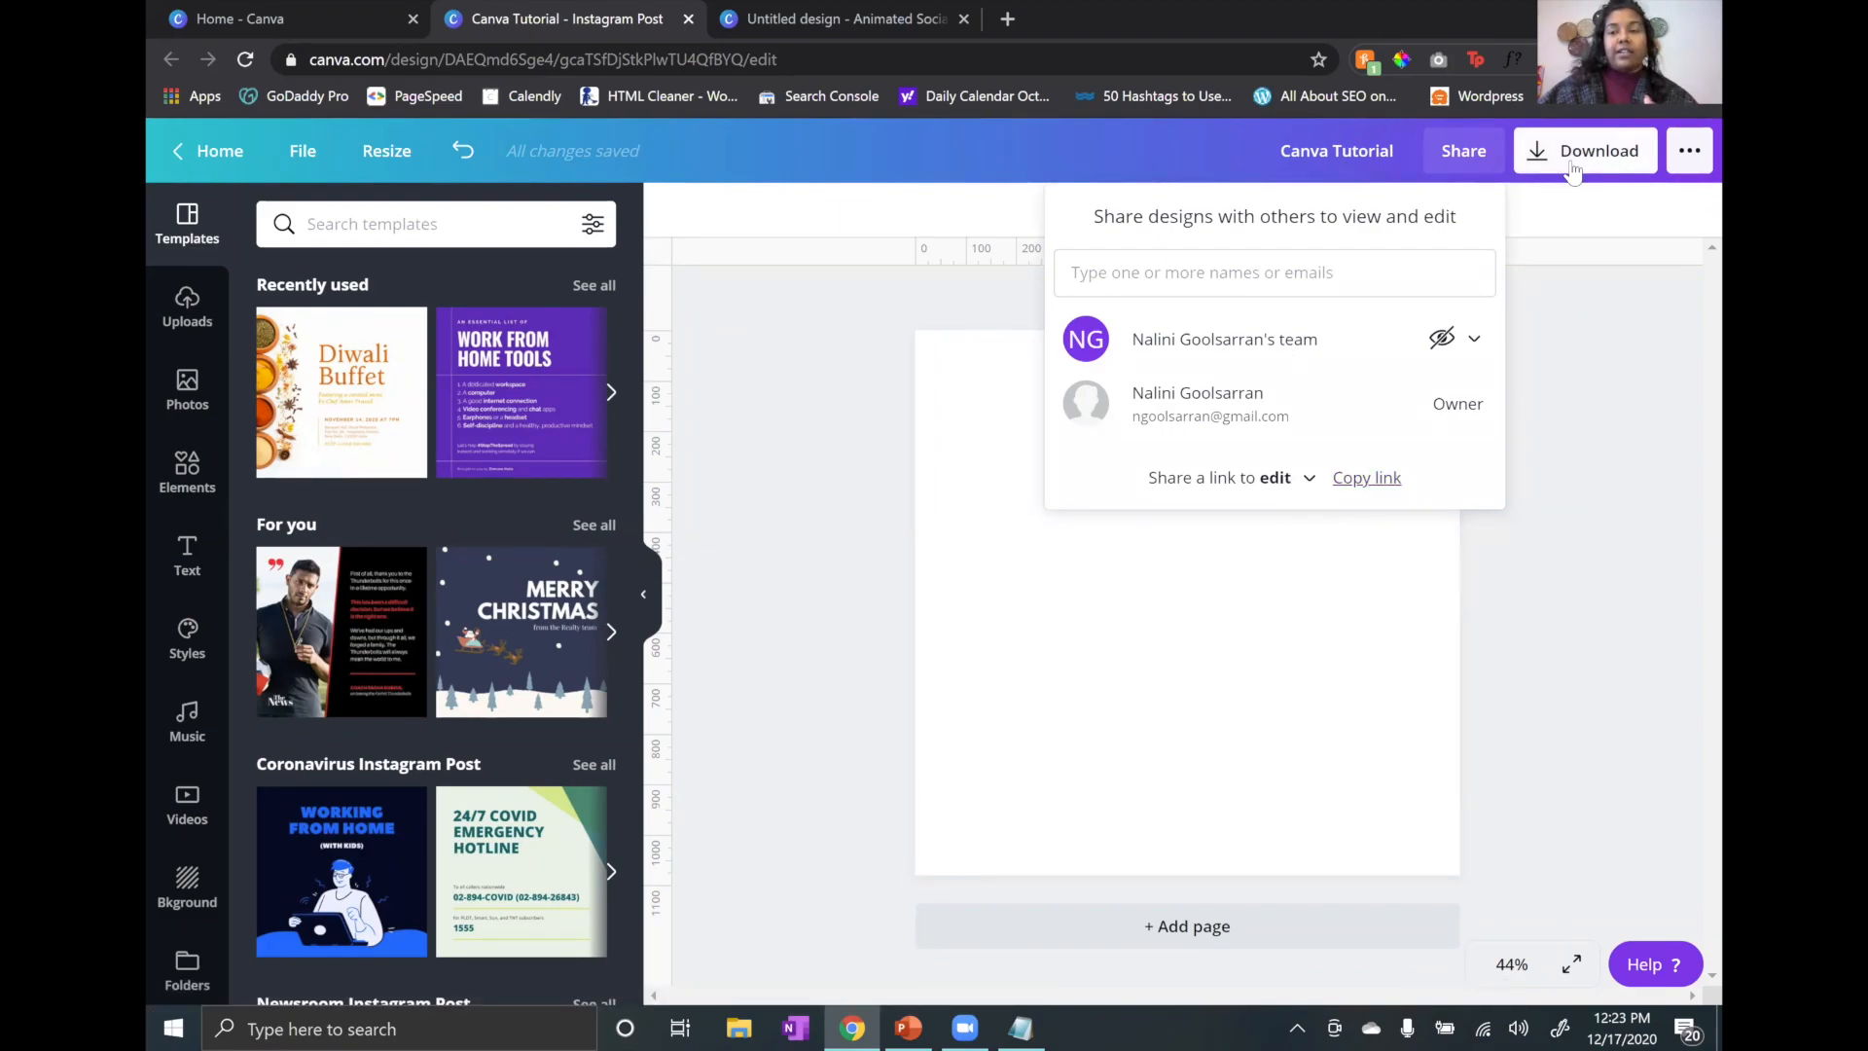
click(1573, 171)
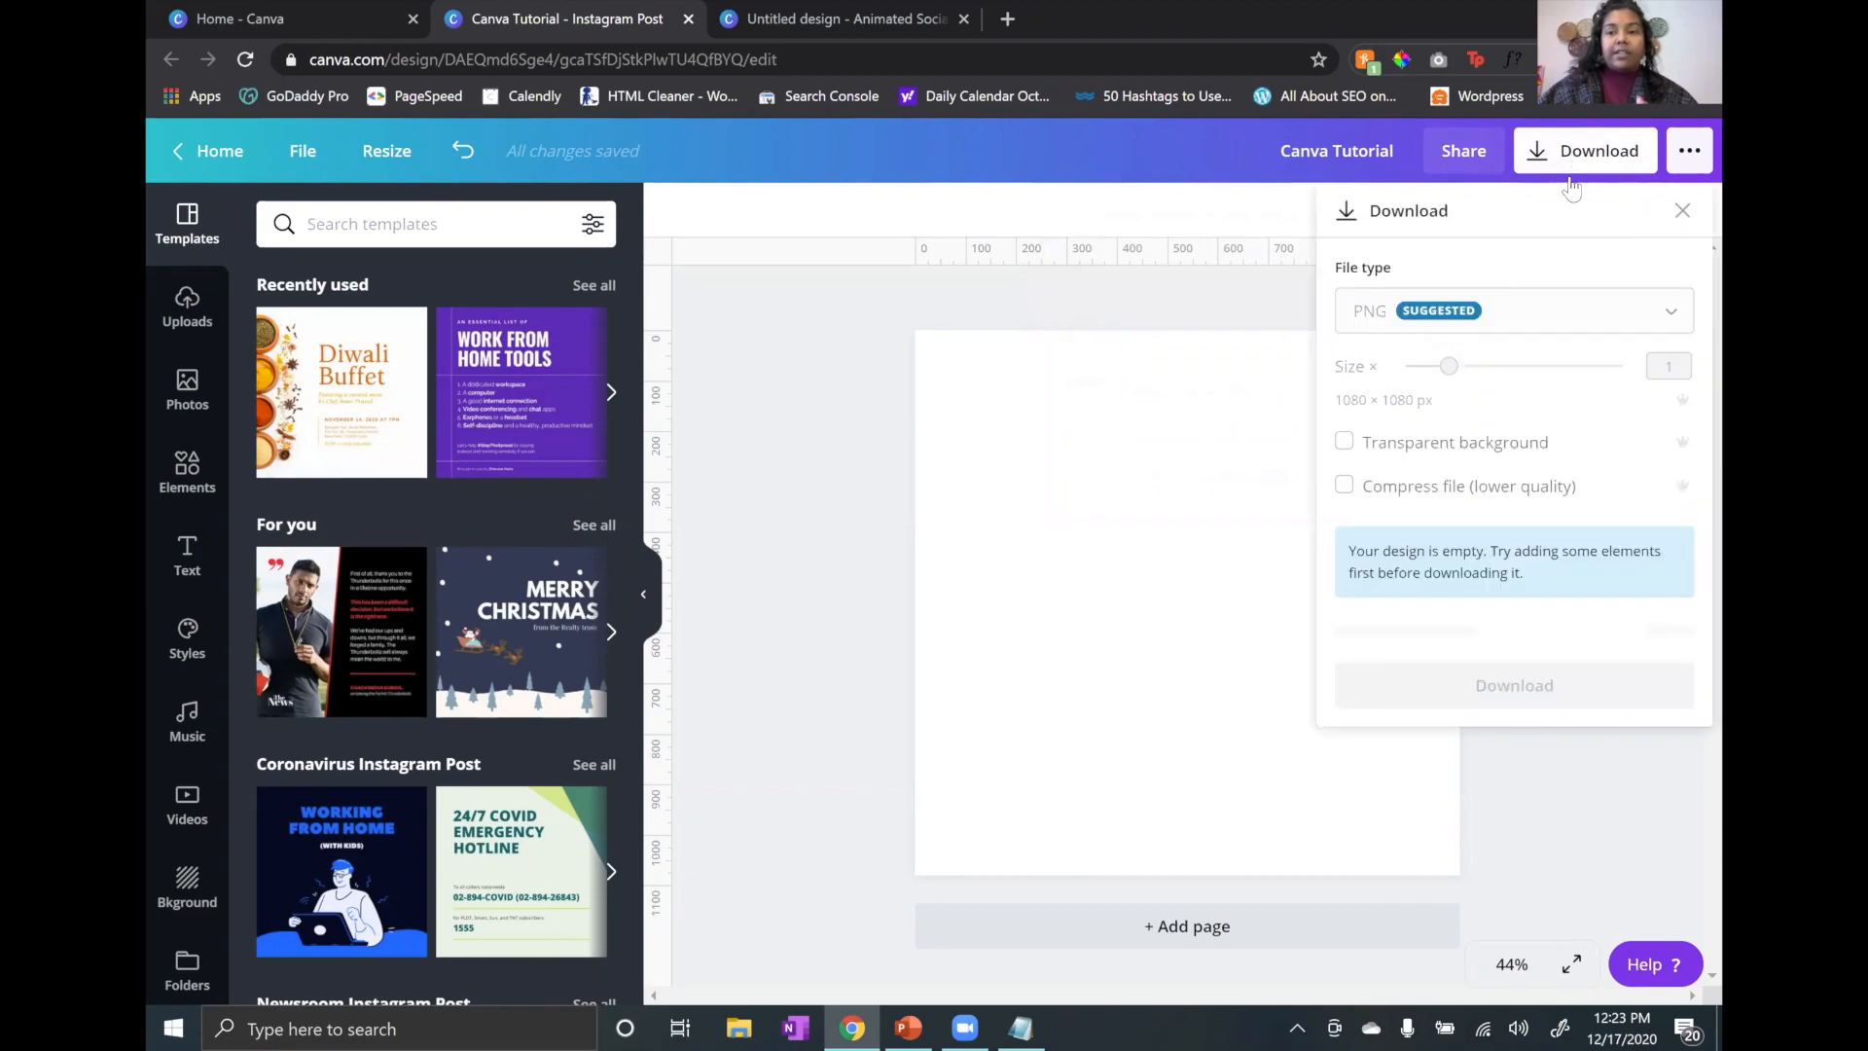
click(1573, 173)
click(1617, 163)
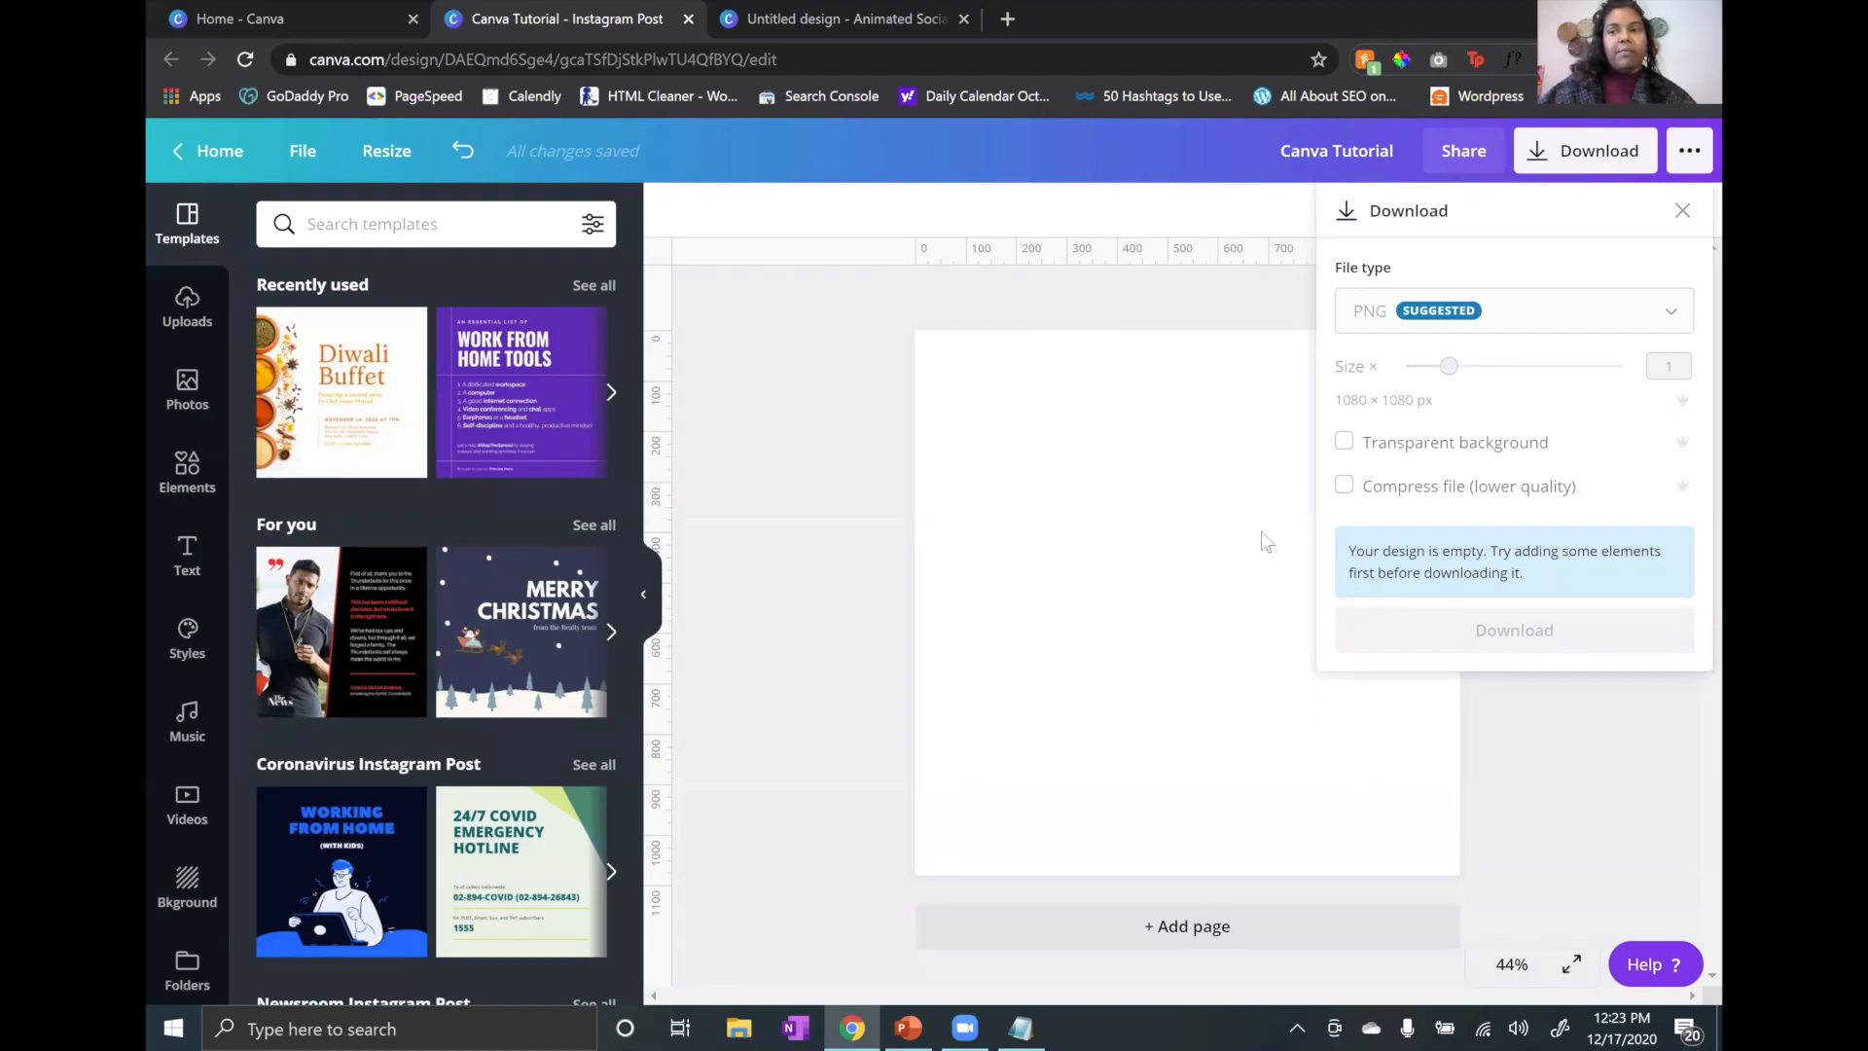
Step: Browse the publishing options for the design, from the recommended and social sharing choices to the print products
click(1689, 150)
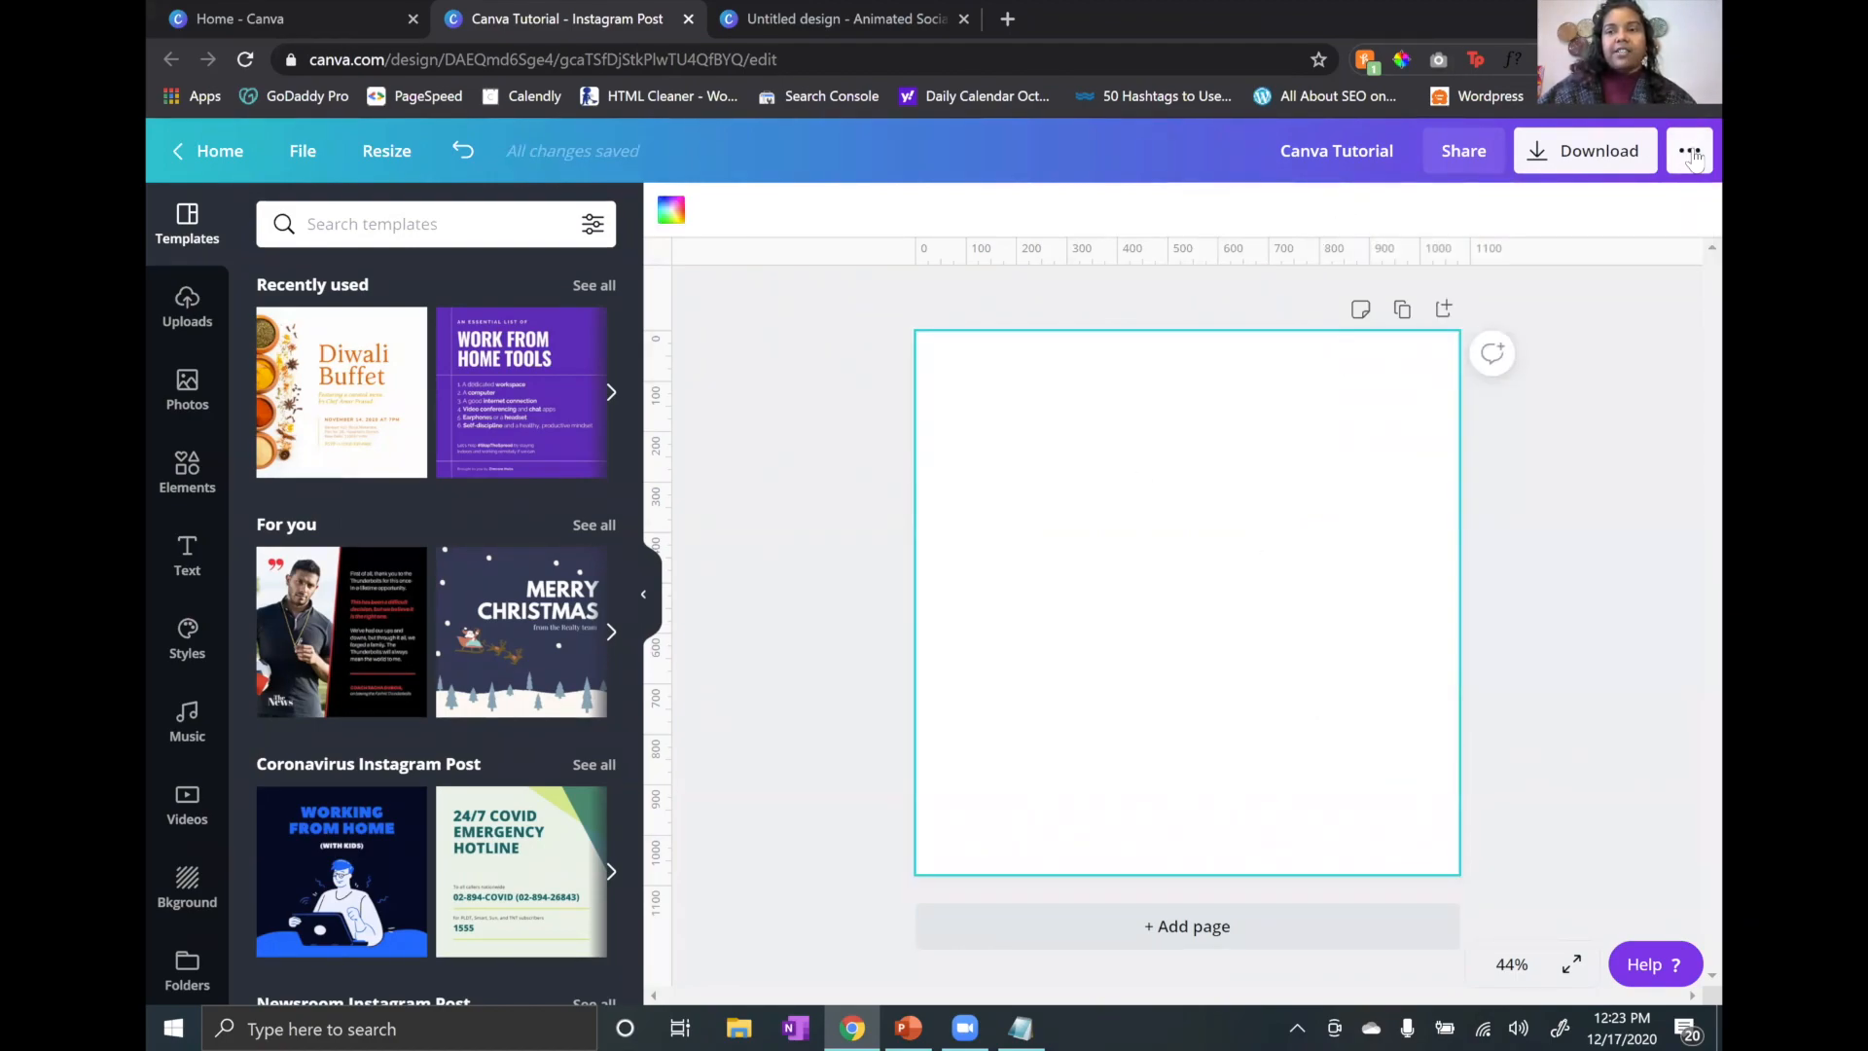
click(1690, 152)
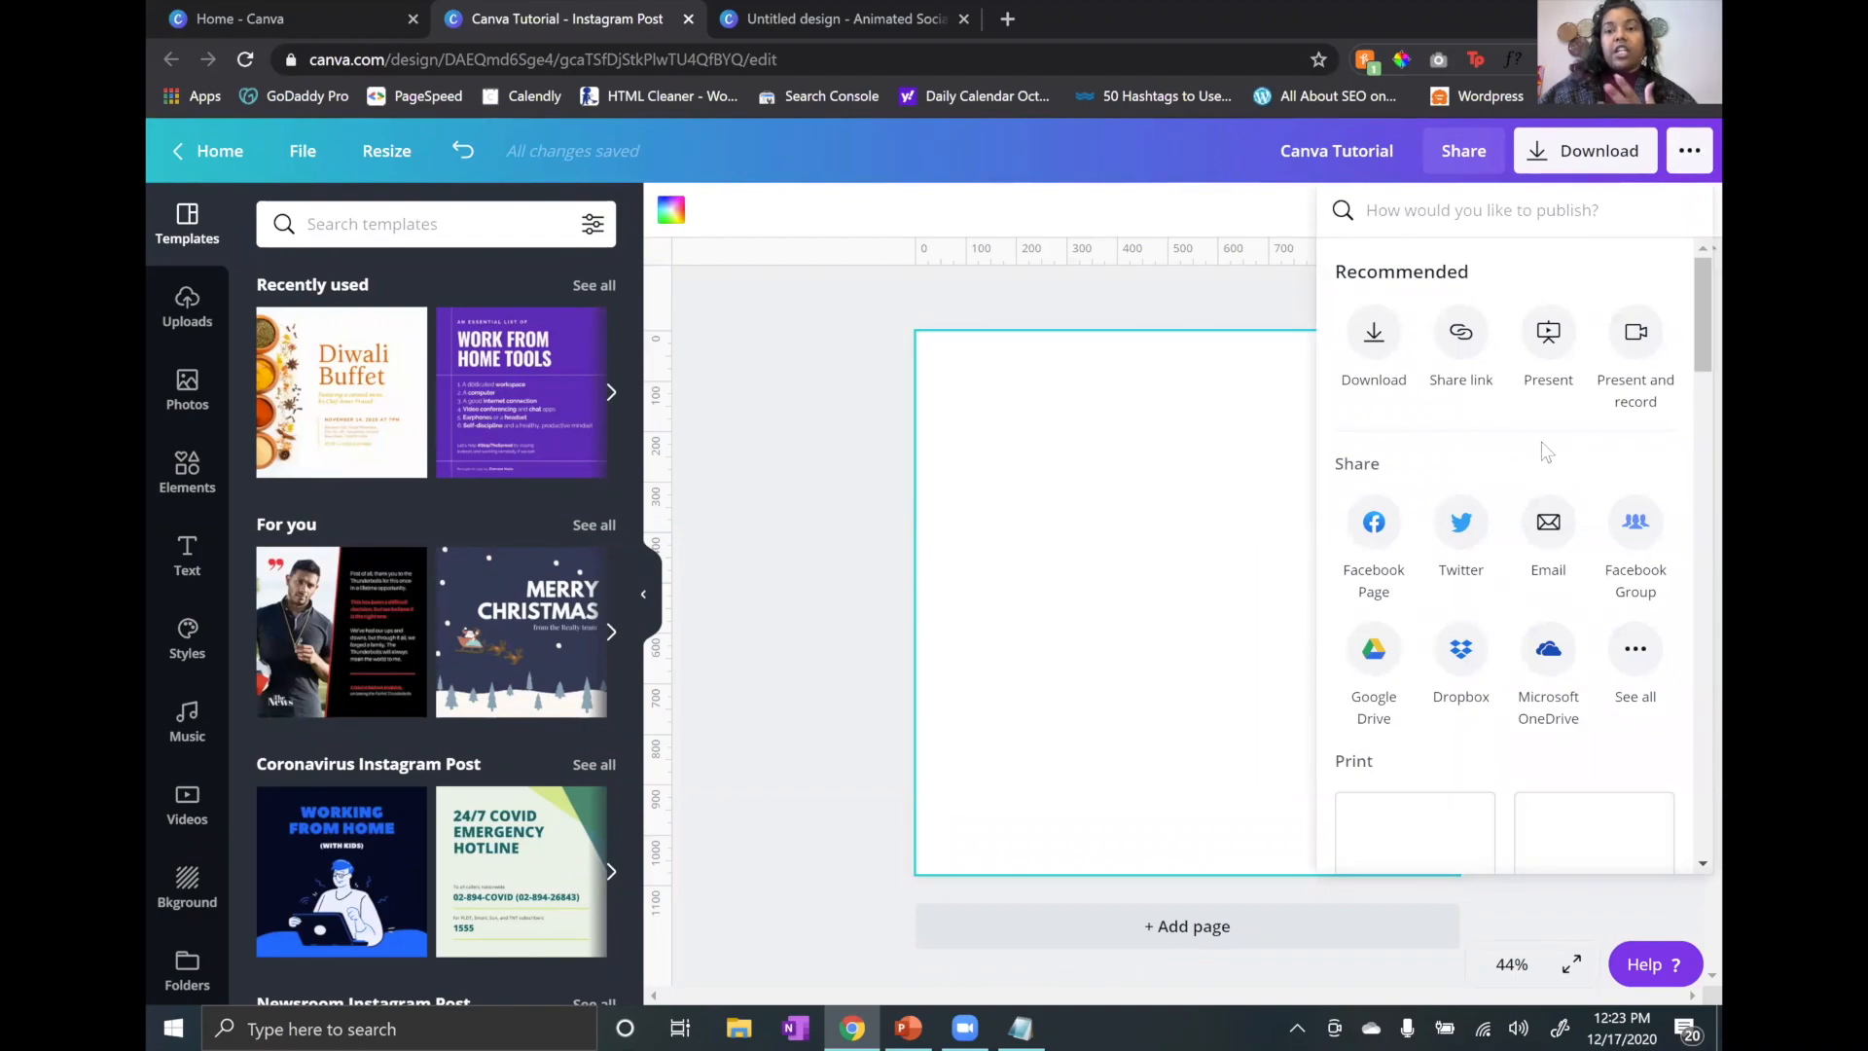
scroll(1550, 471, down, 1)
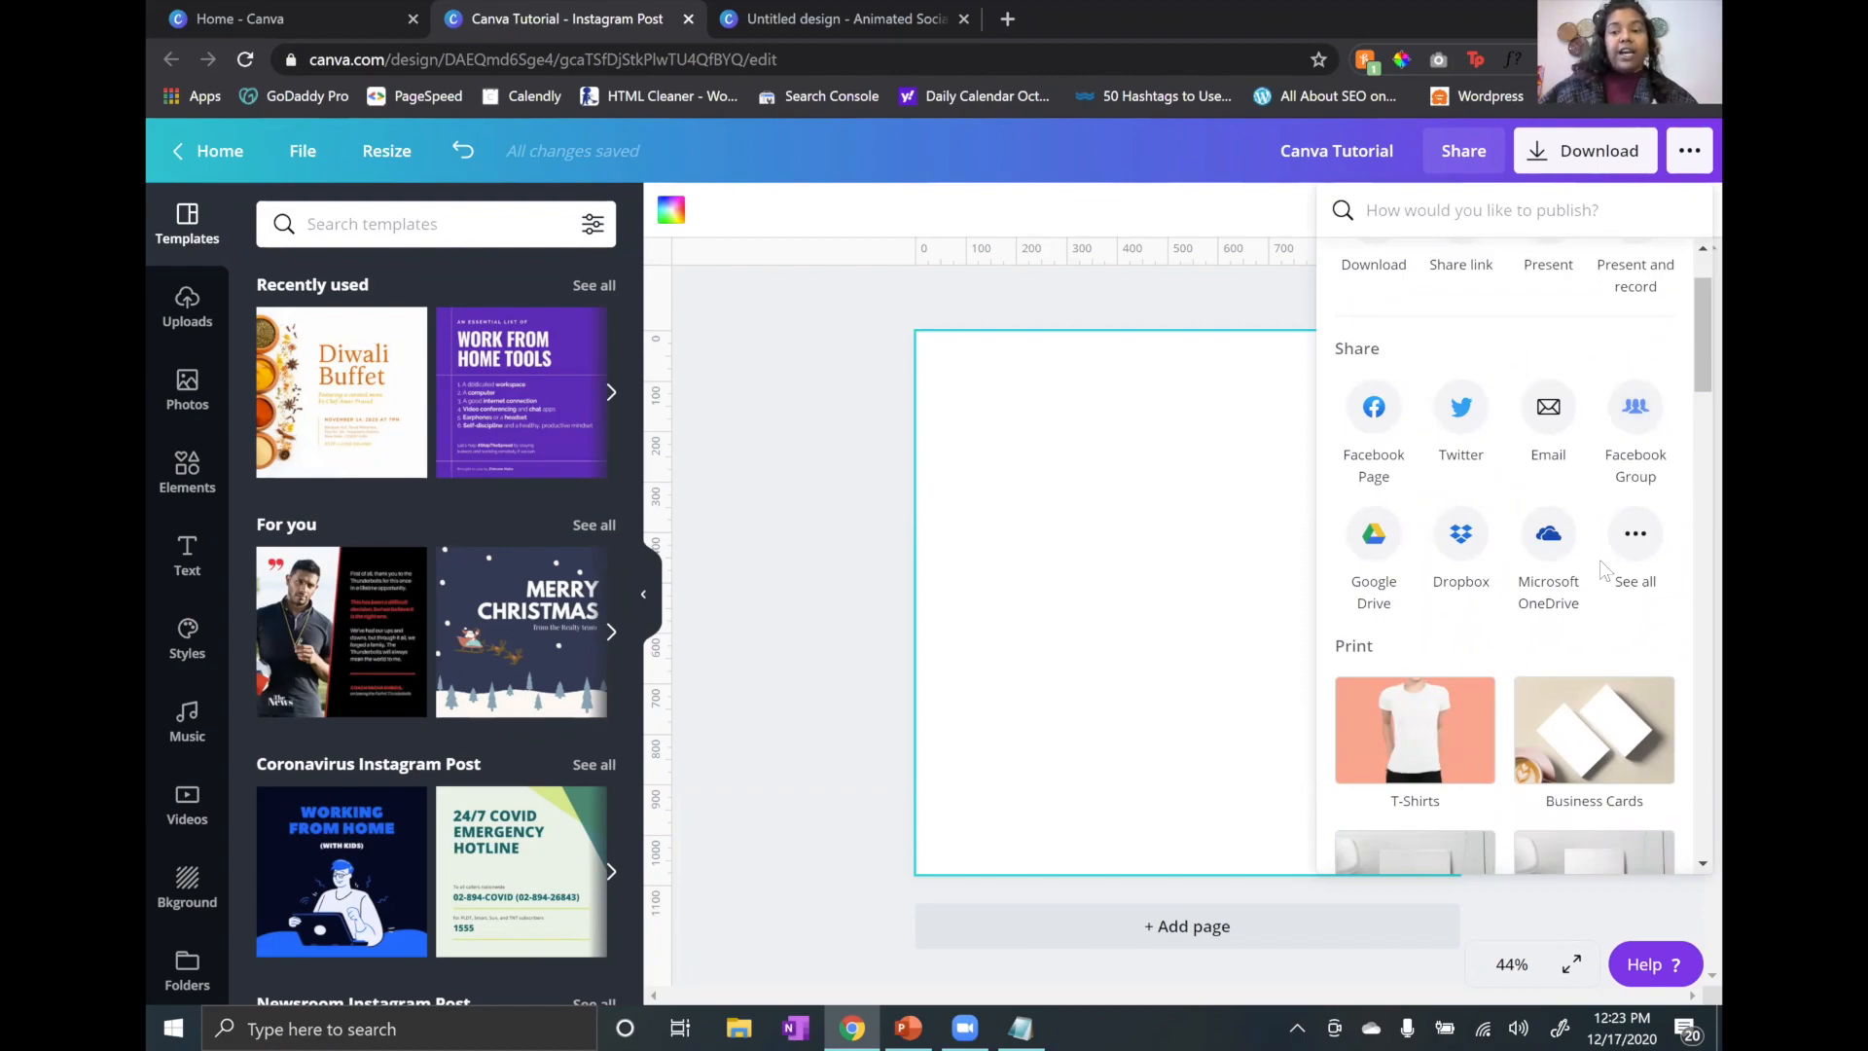
scroll(1595, 545, down, 3)
scroll(1573, 512, down, 5)
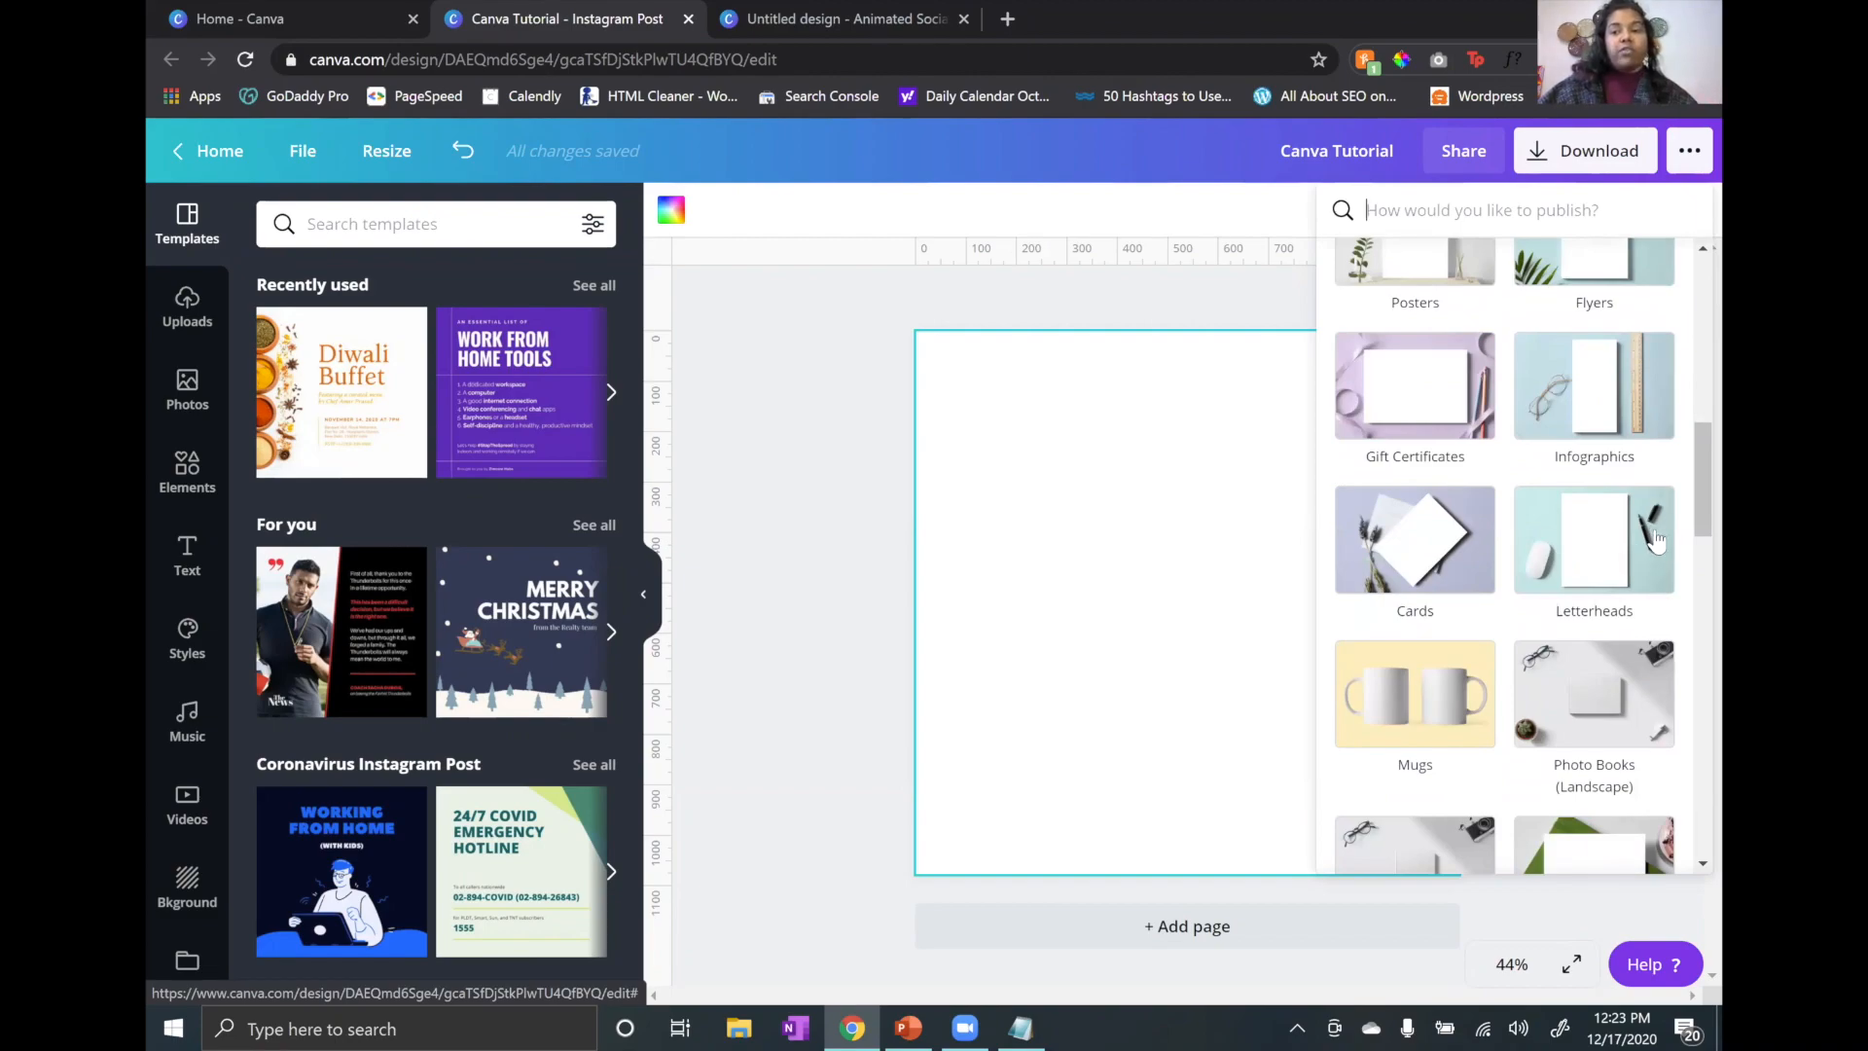
scroll(1656, 542, down, 2)
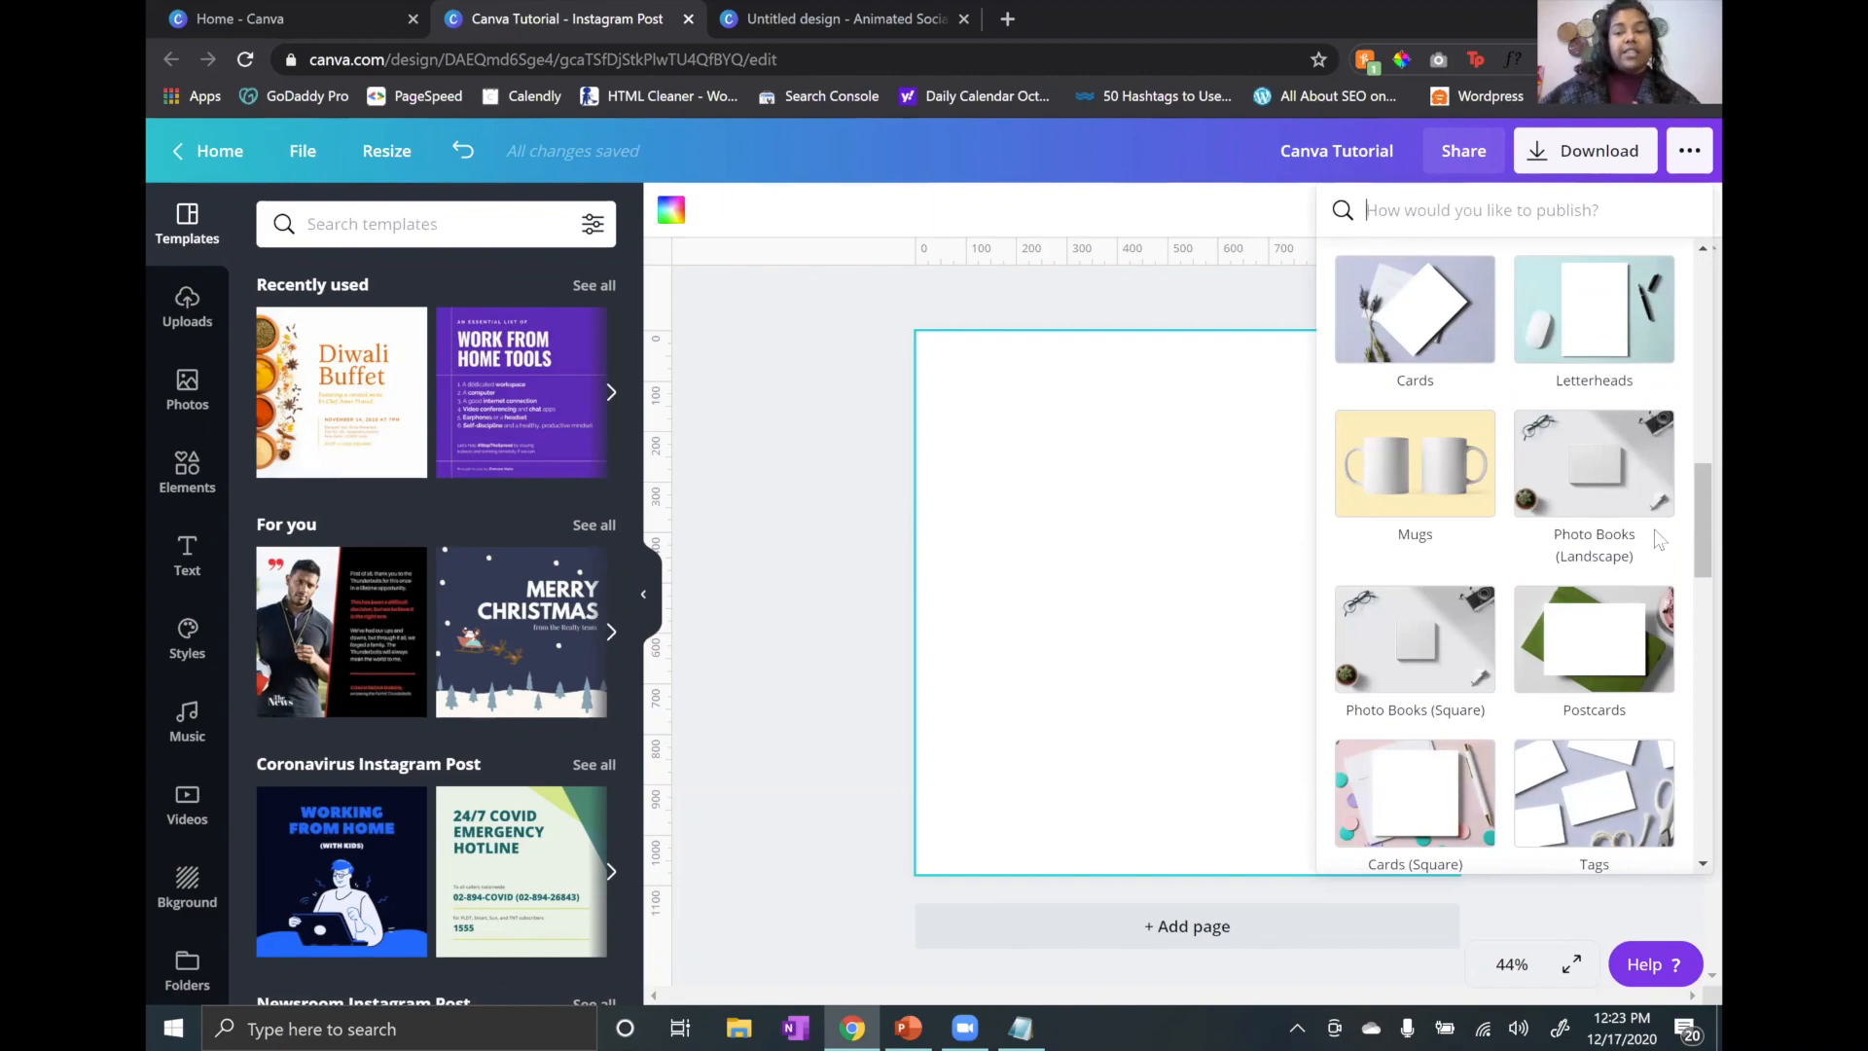
scroll(1657, 535, up, 10)
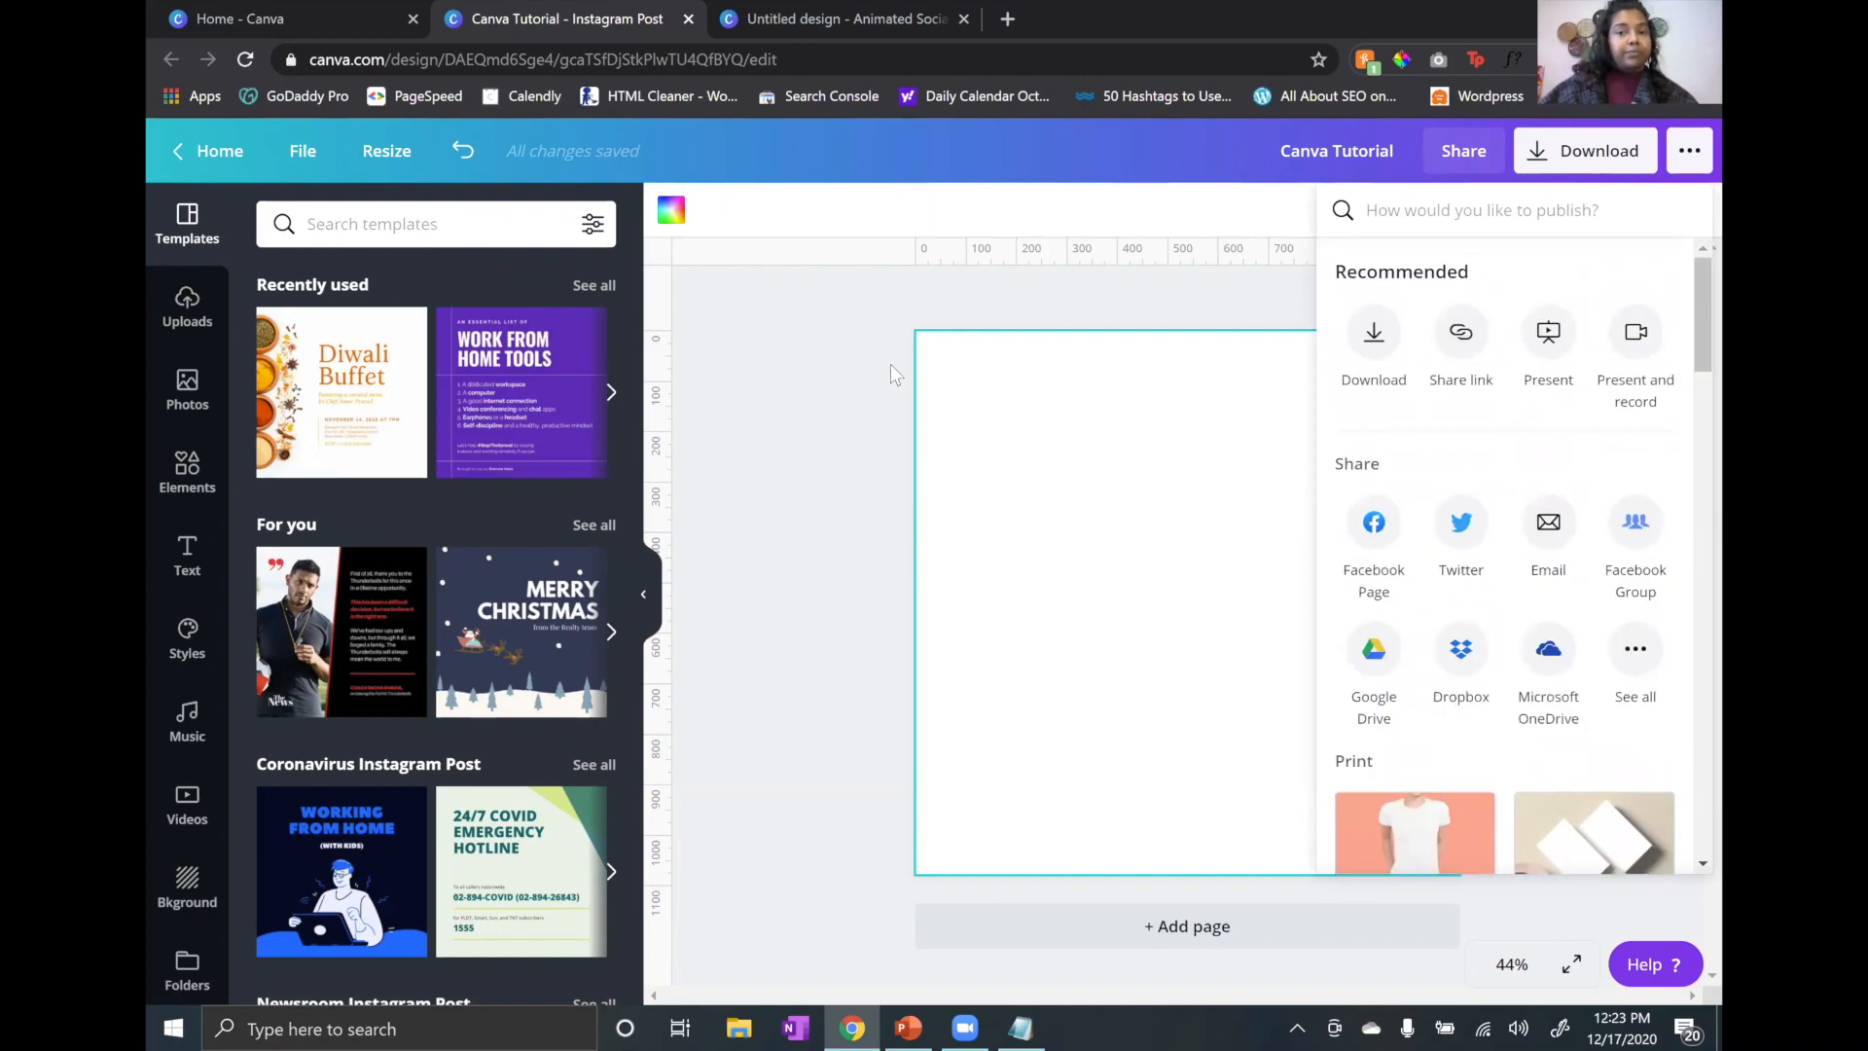
Step: Close the publishing options and search the templates for "holiday"
click(950, 371)
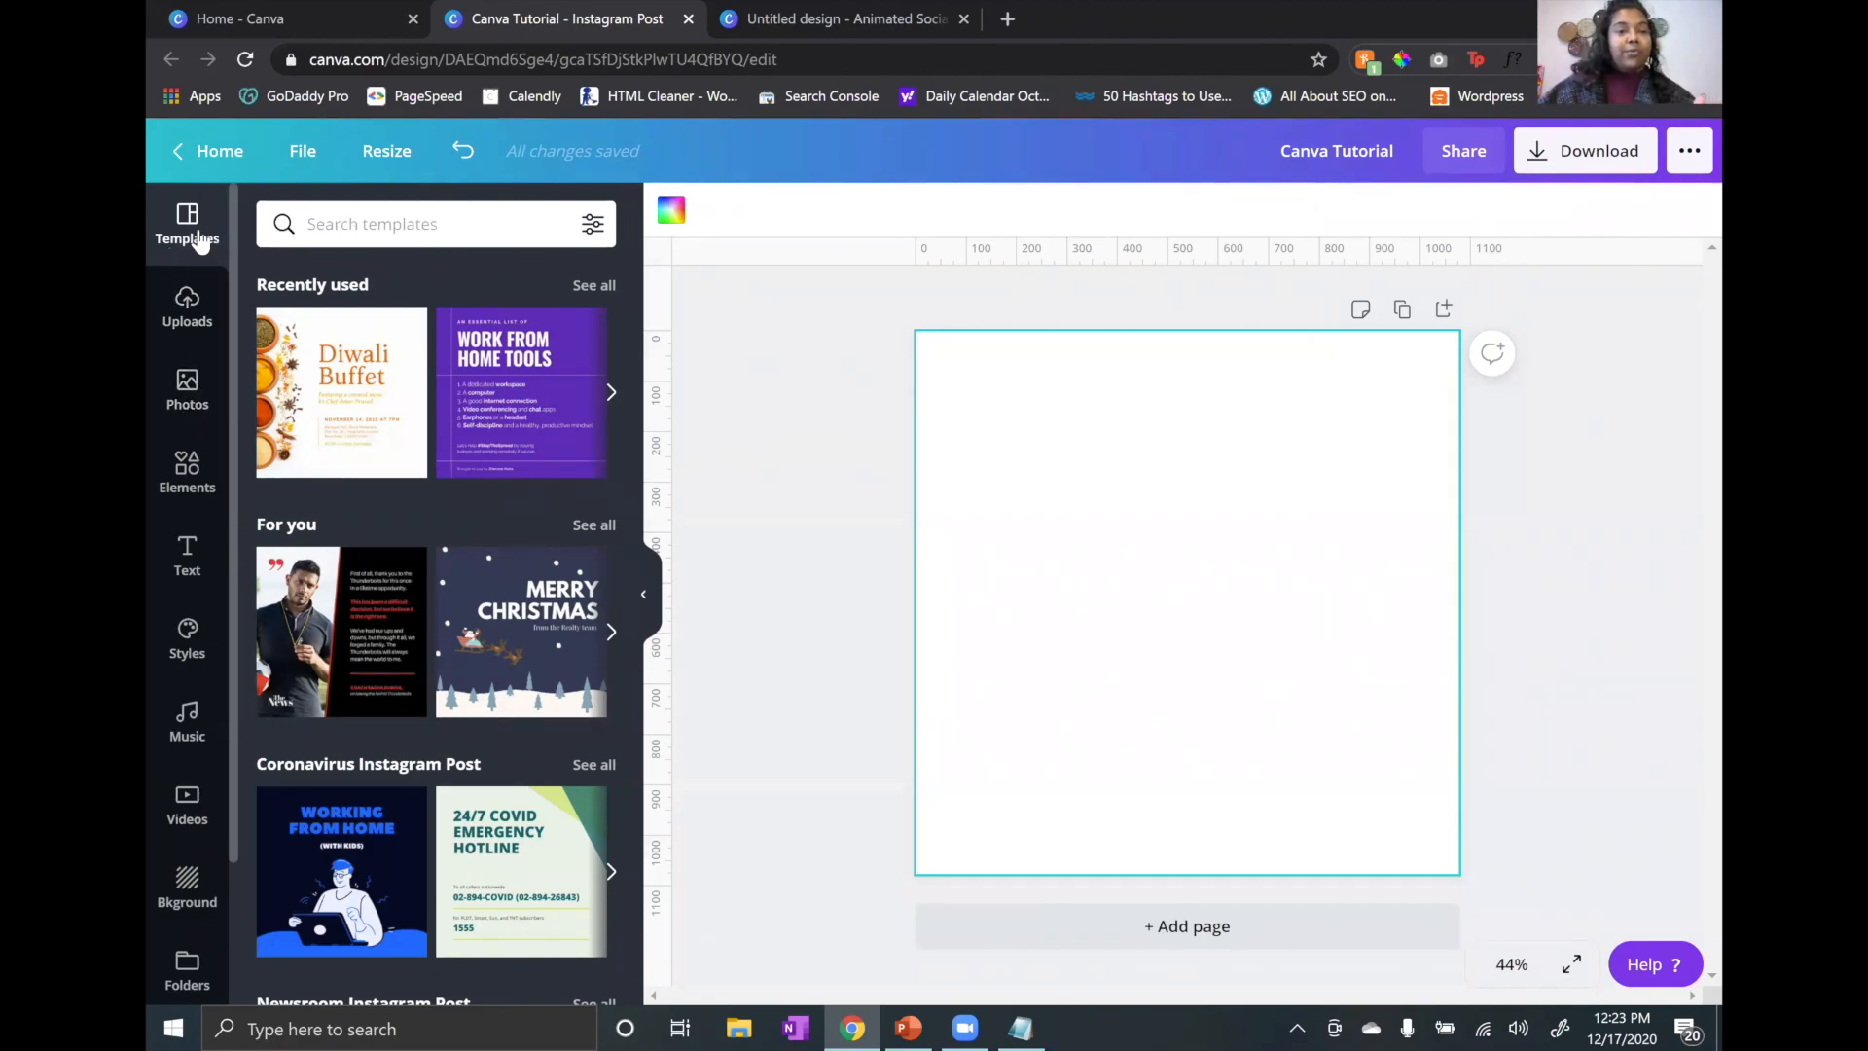
click(377, 224)
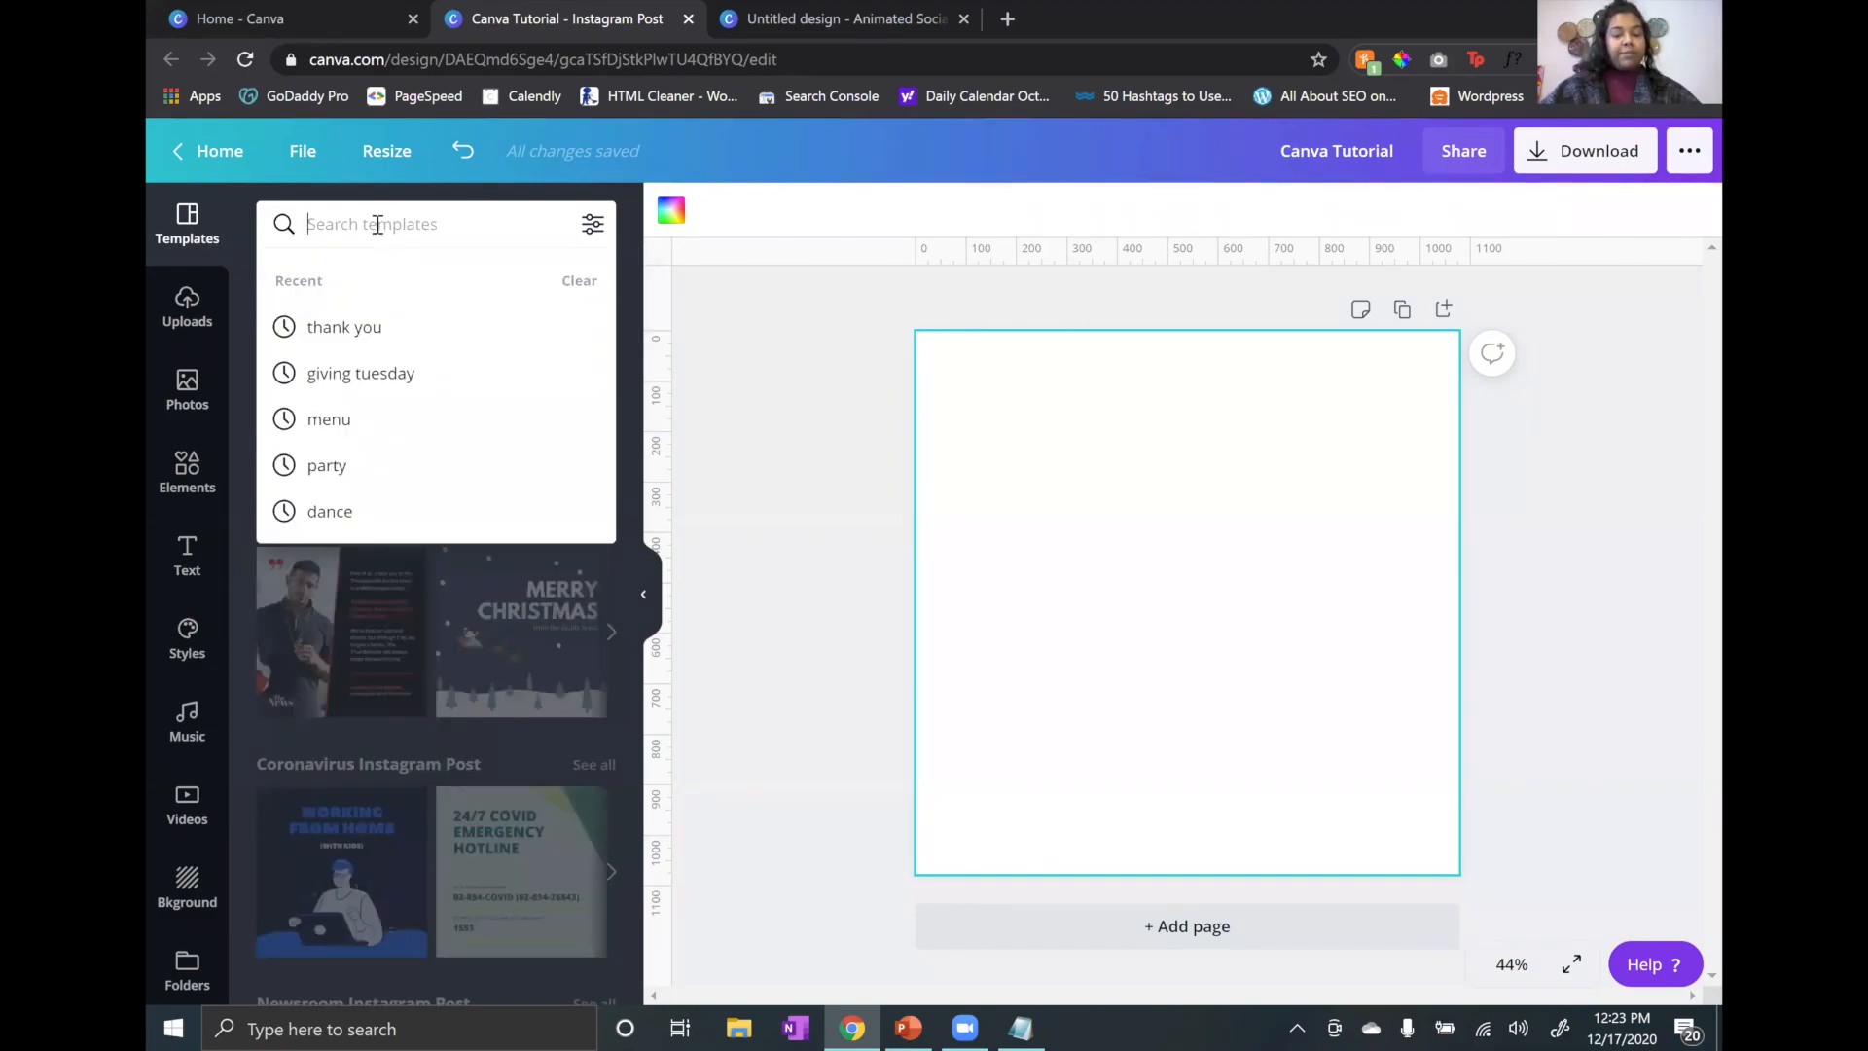
text(holiday)
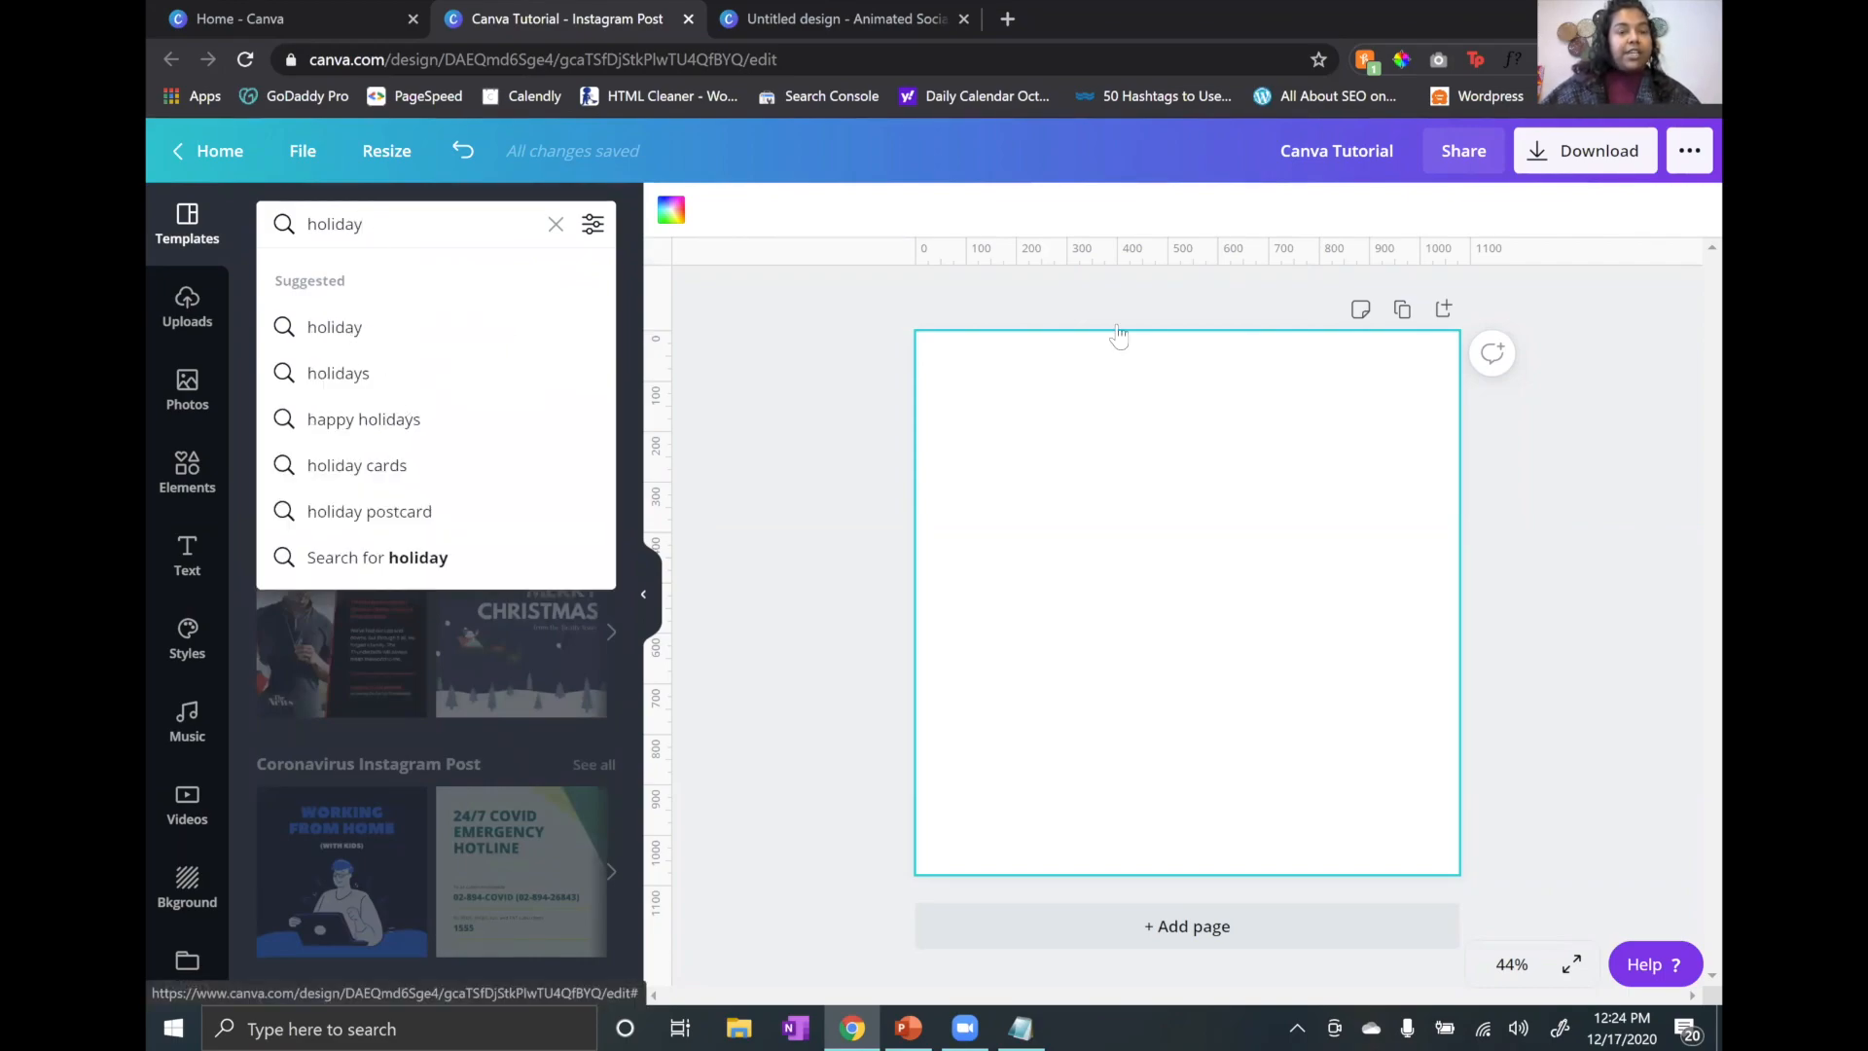
key(Return)
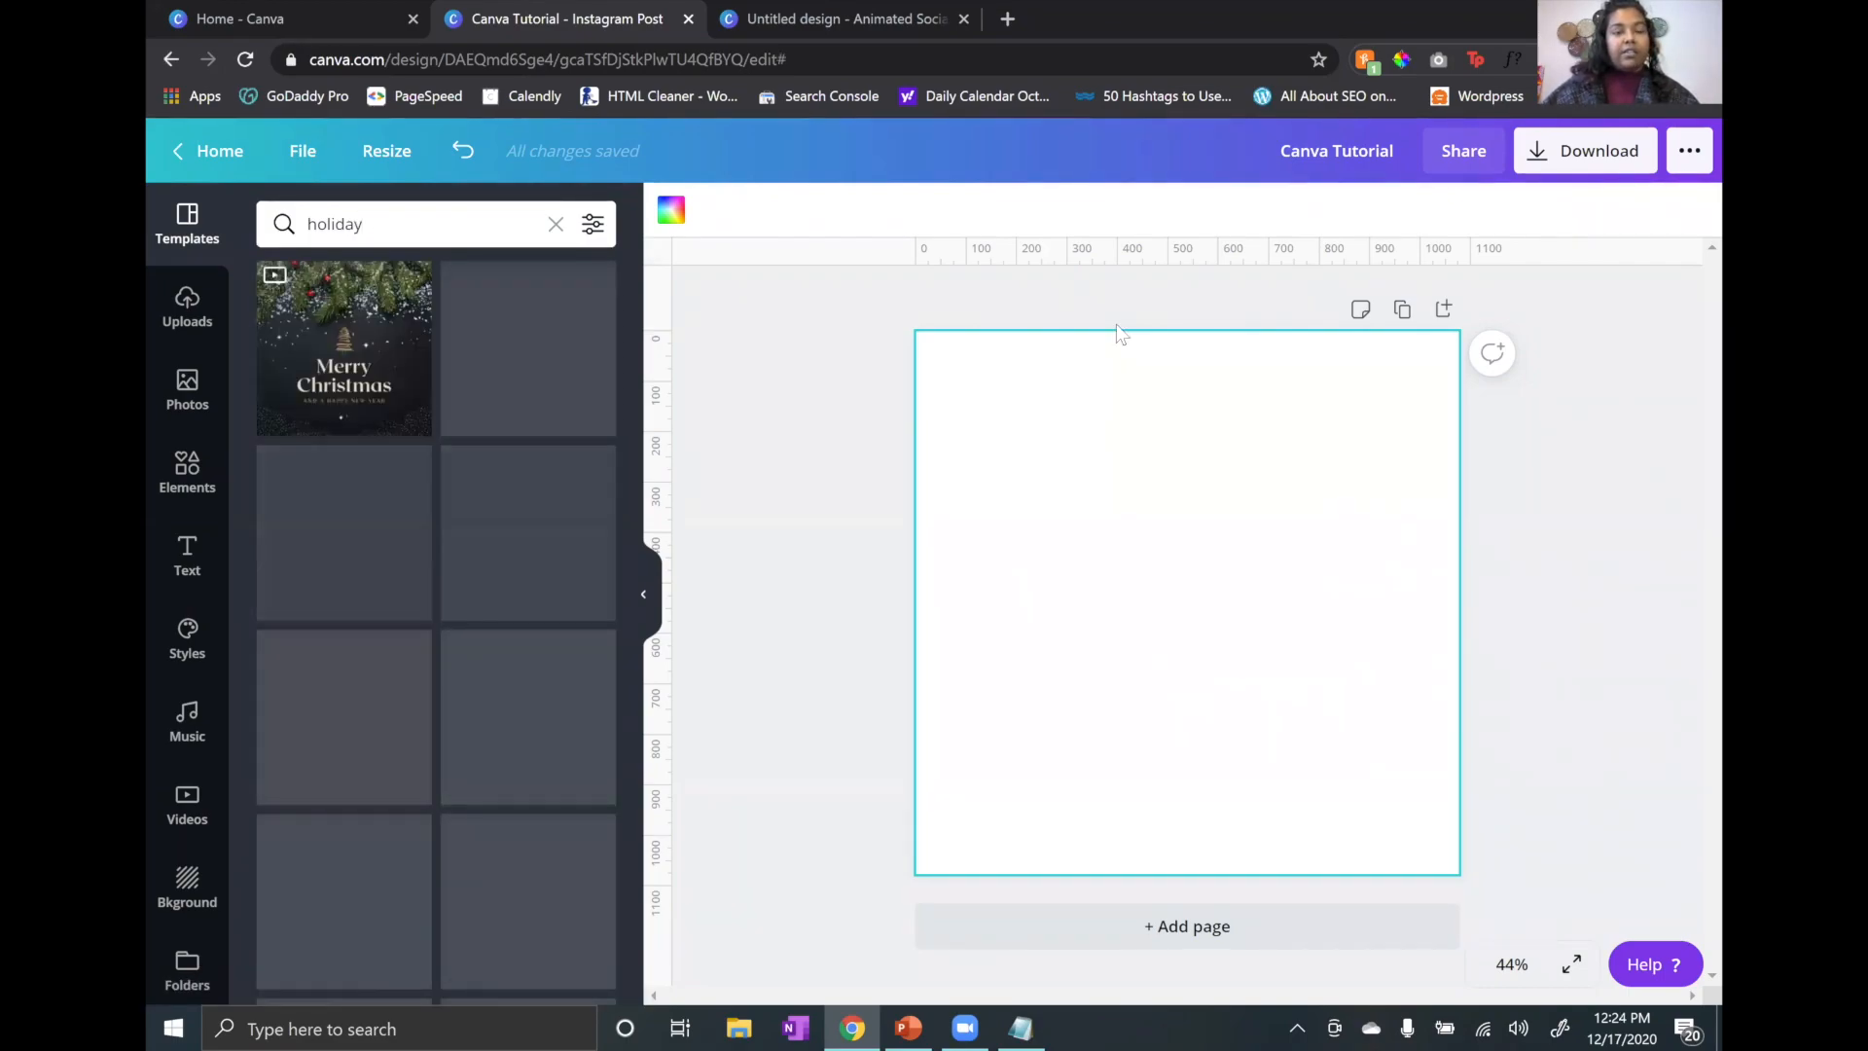
Step: Apply the "the holiday sale!" template with the two overlapping photos to the blank first page
mouse_move(346, 435)
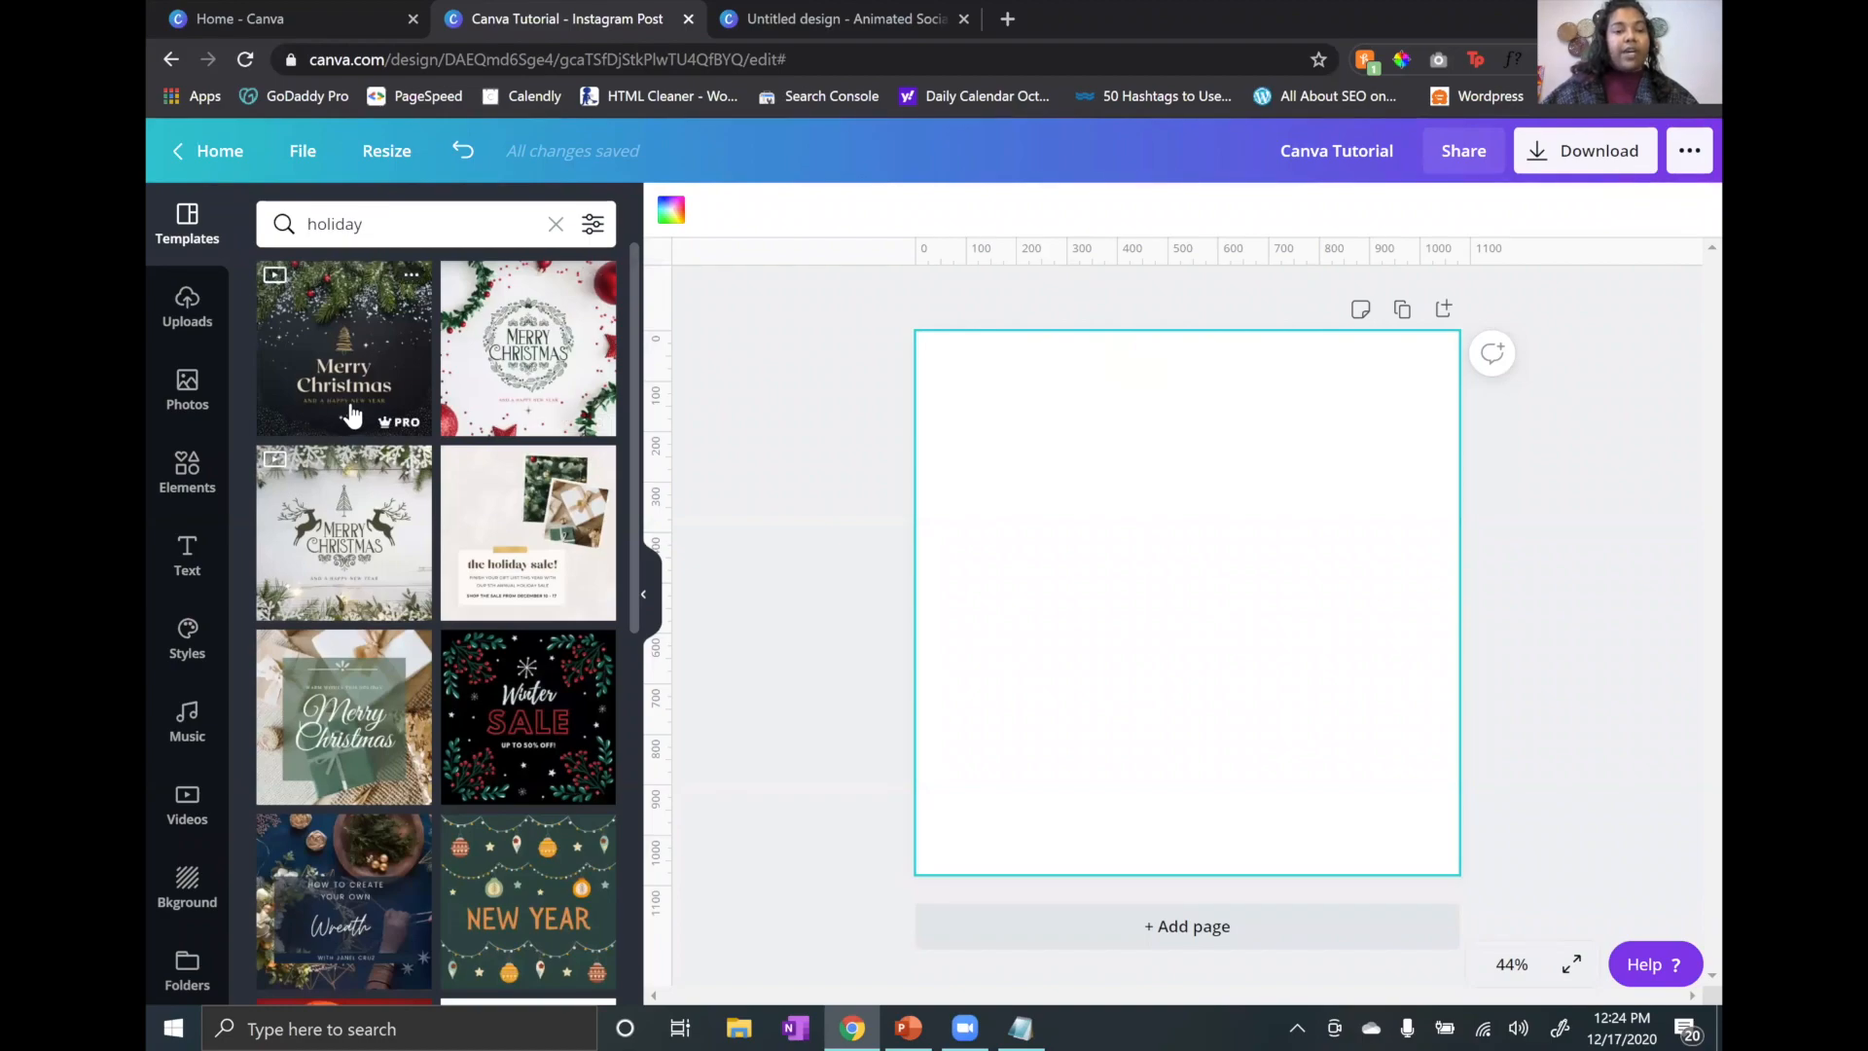
scroll(352, 416, down, 1)
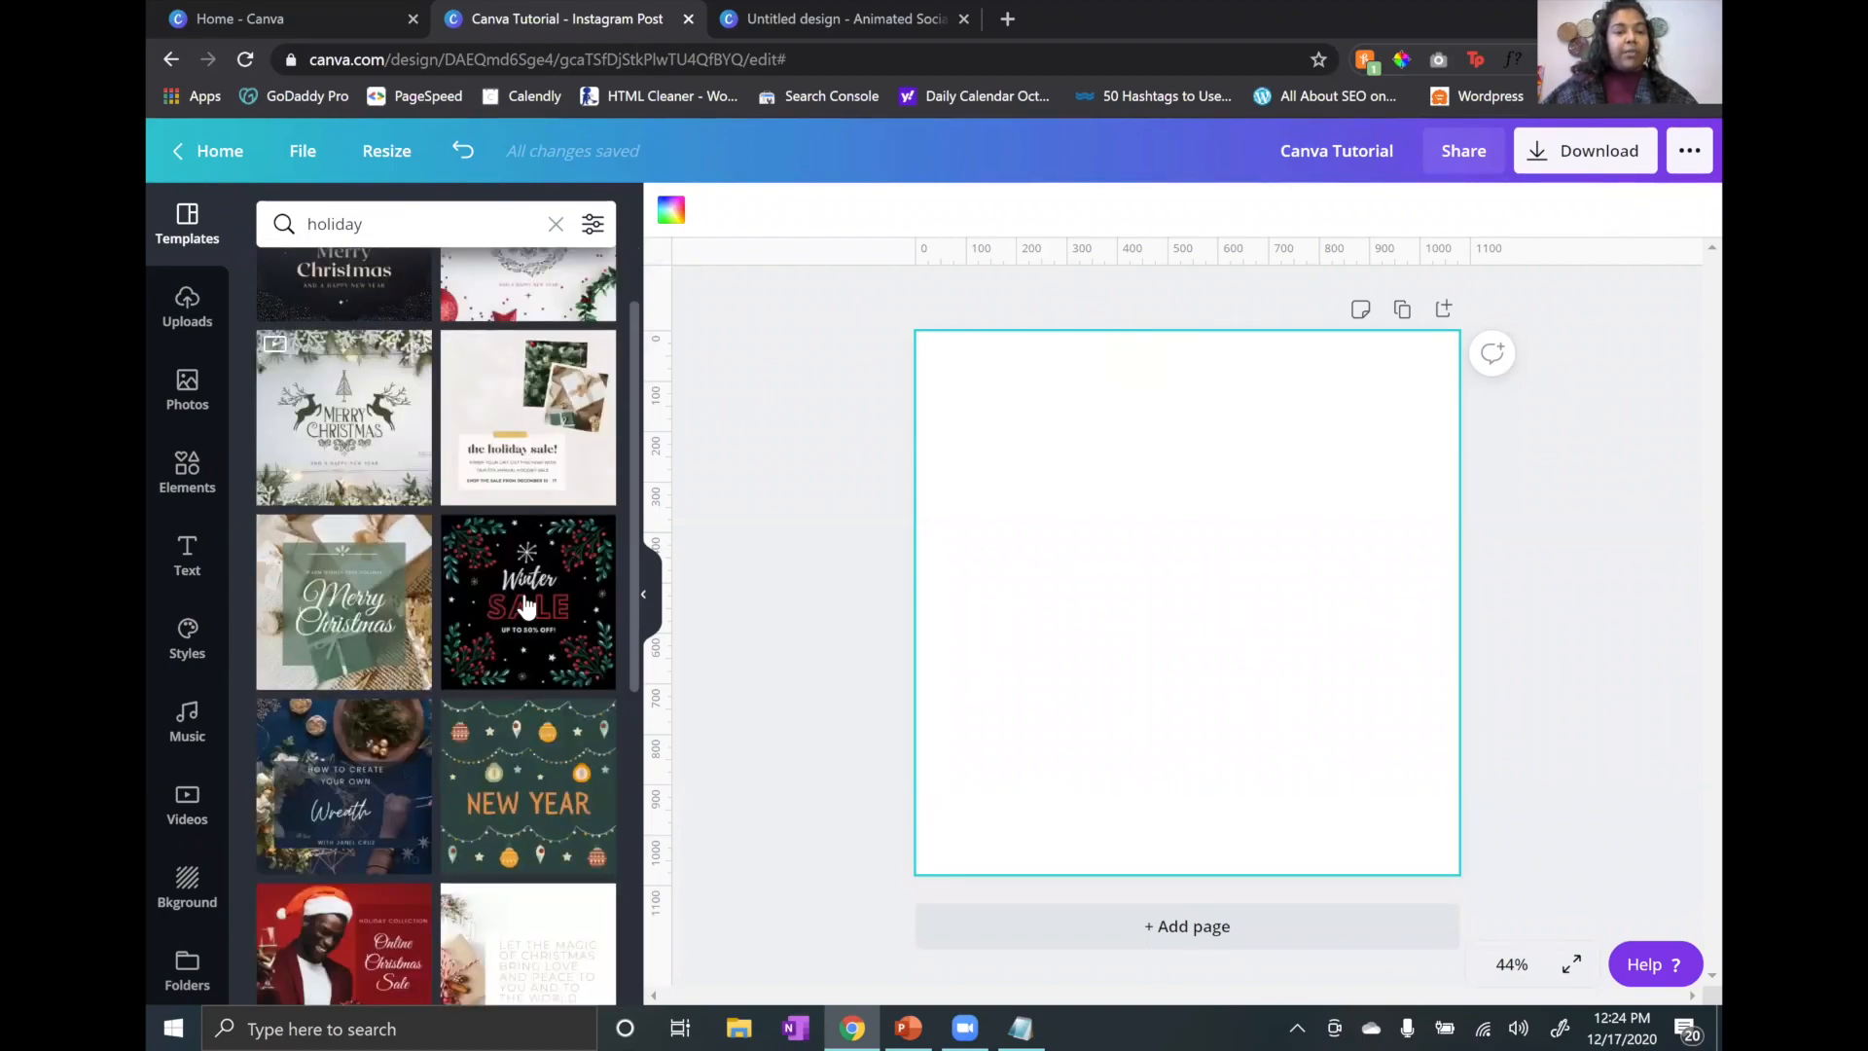
click(534, 464)
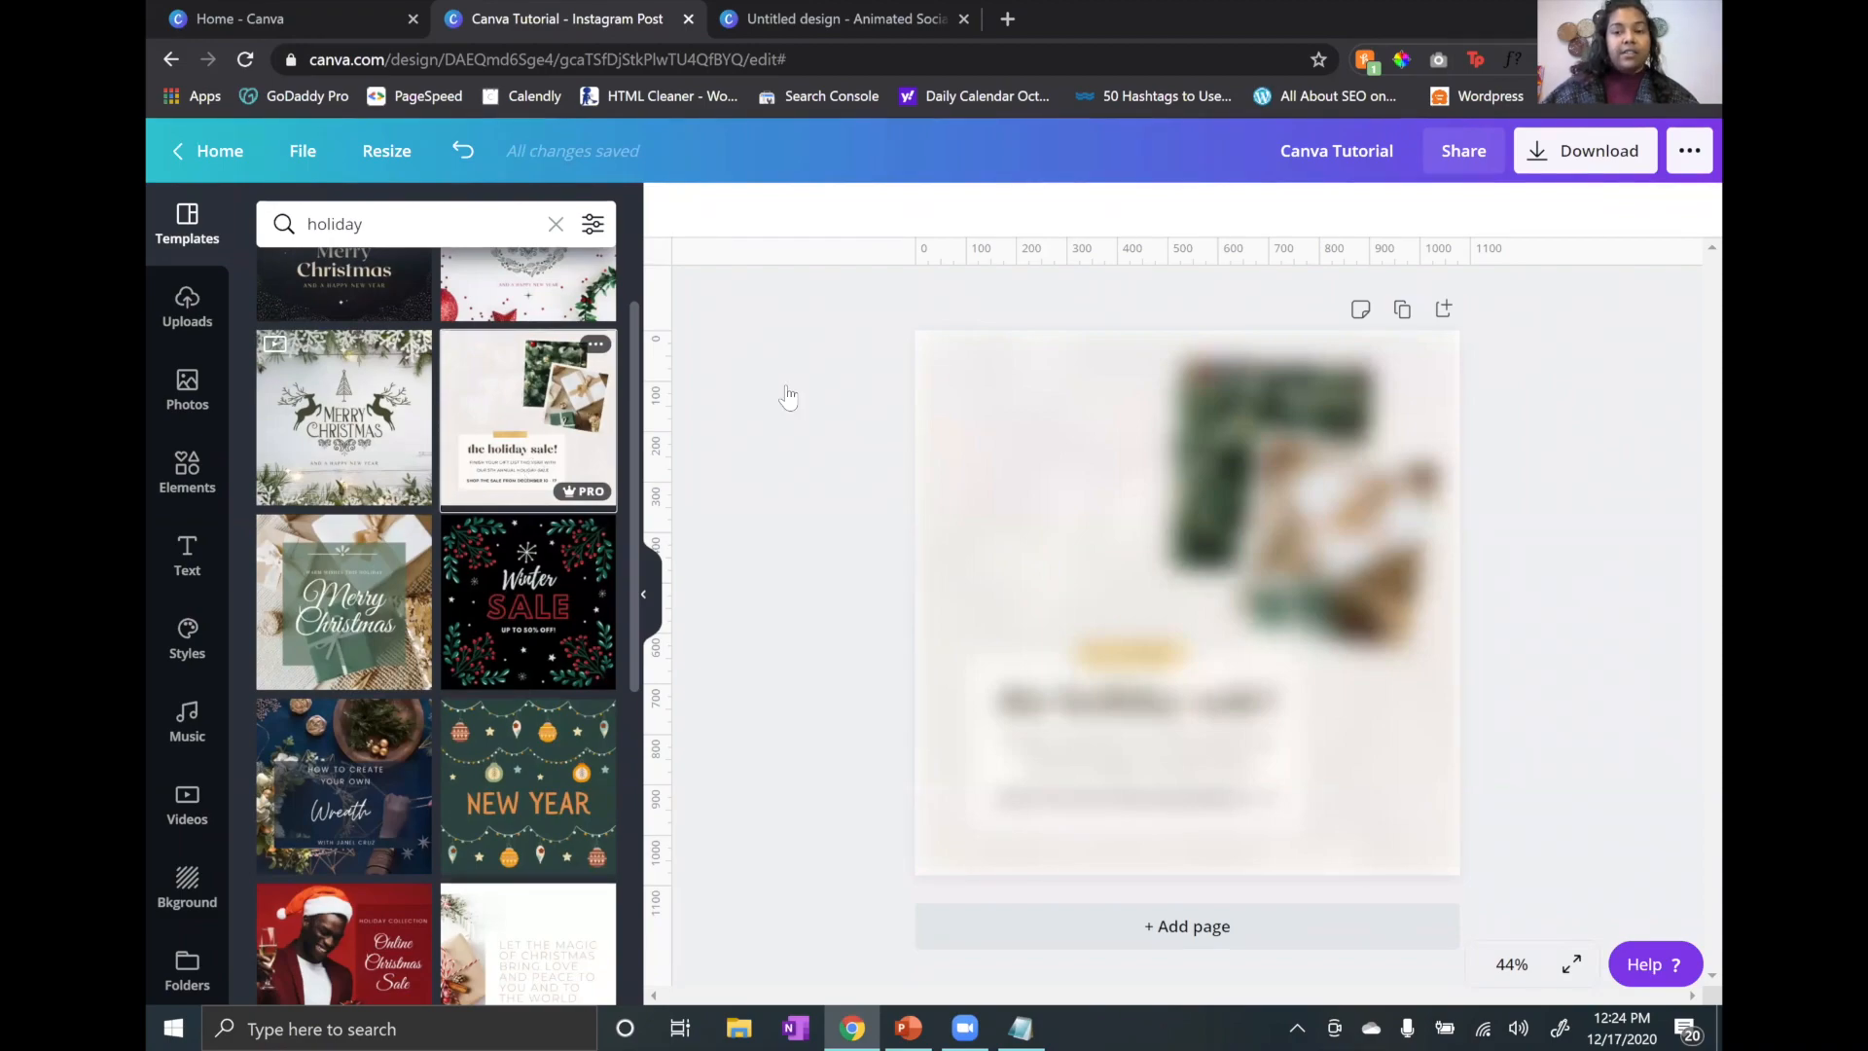
click(1116, 494)
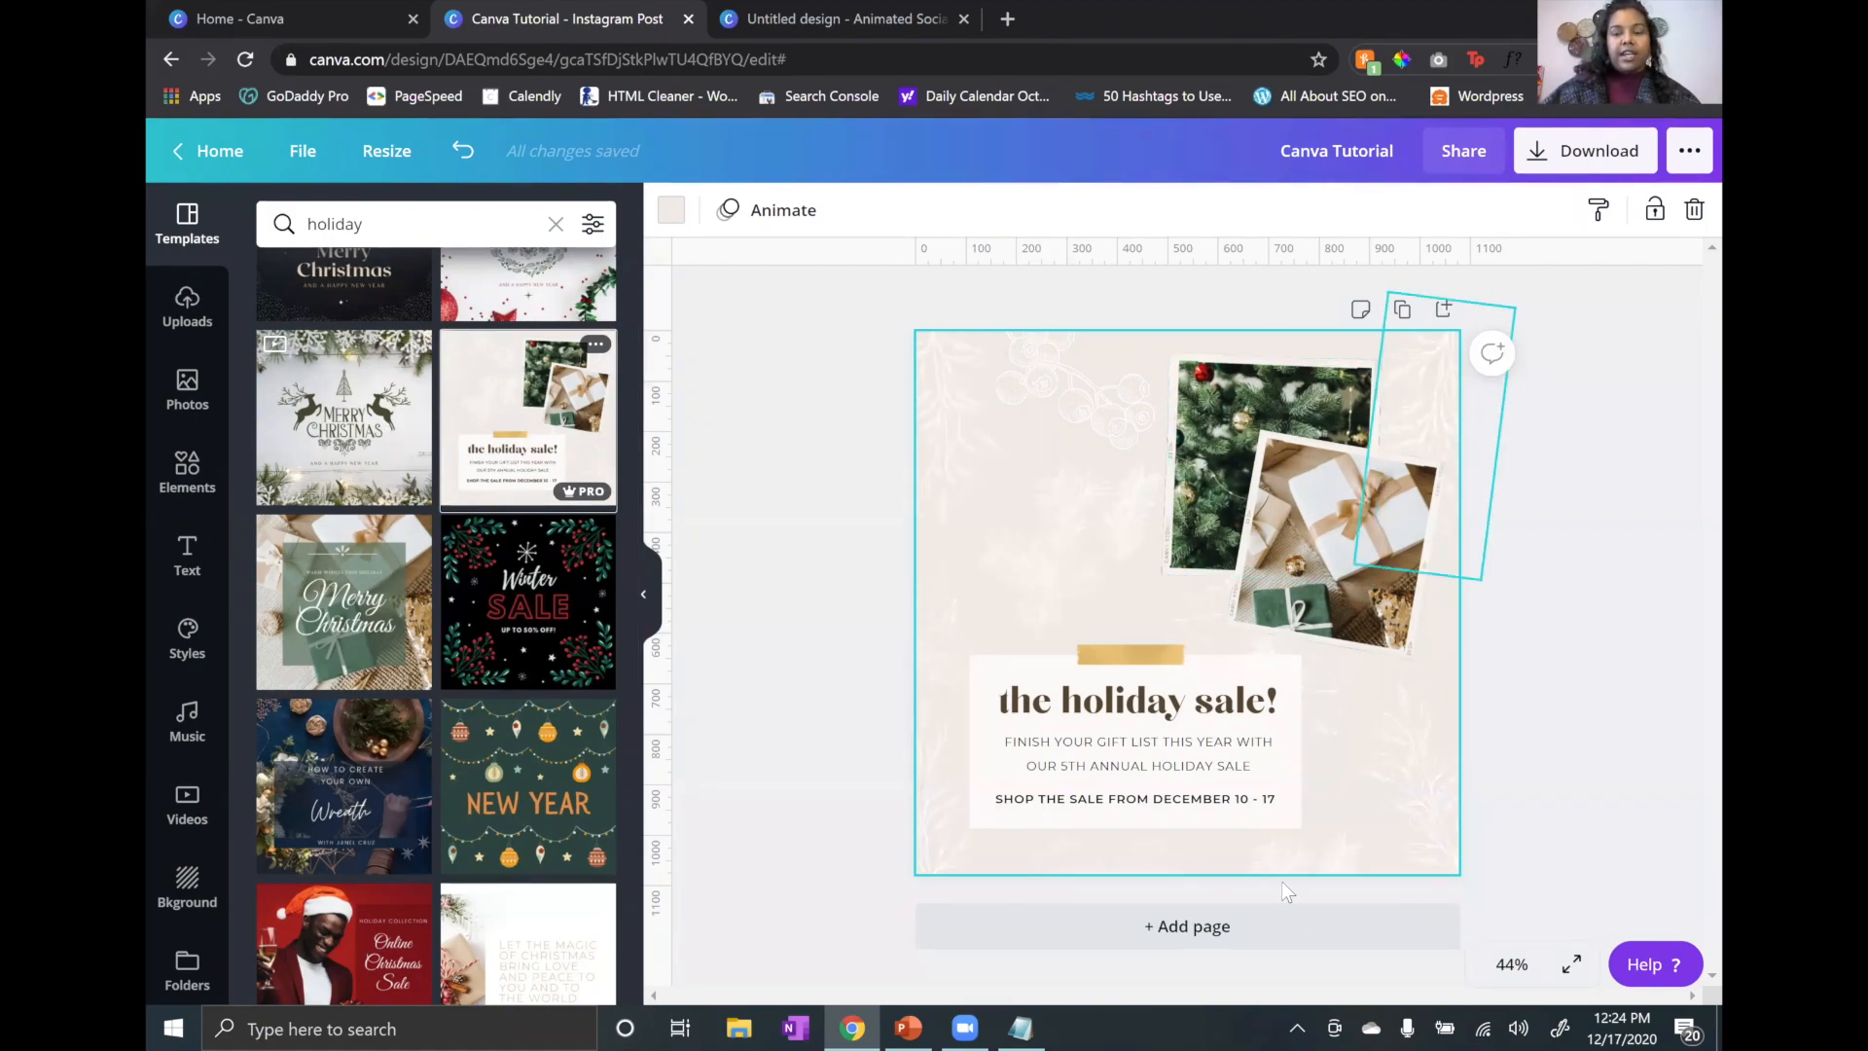
Step: Add a second page and apply the "Let the magic of Christmas bring love and peace" template to it
click(1226, 924)
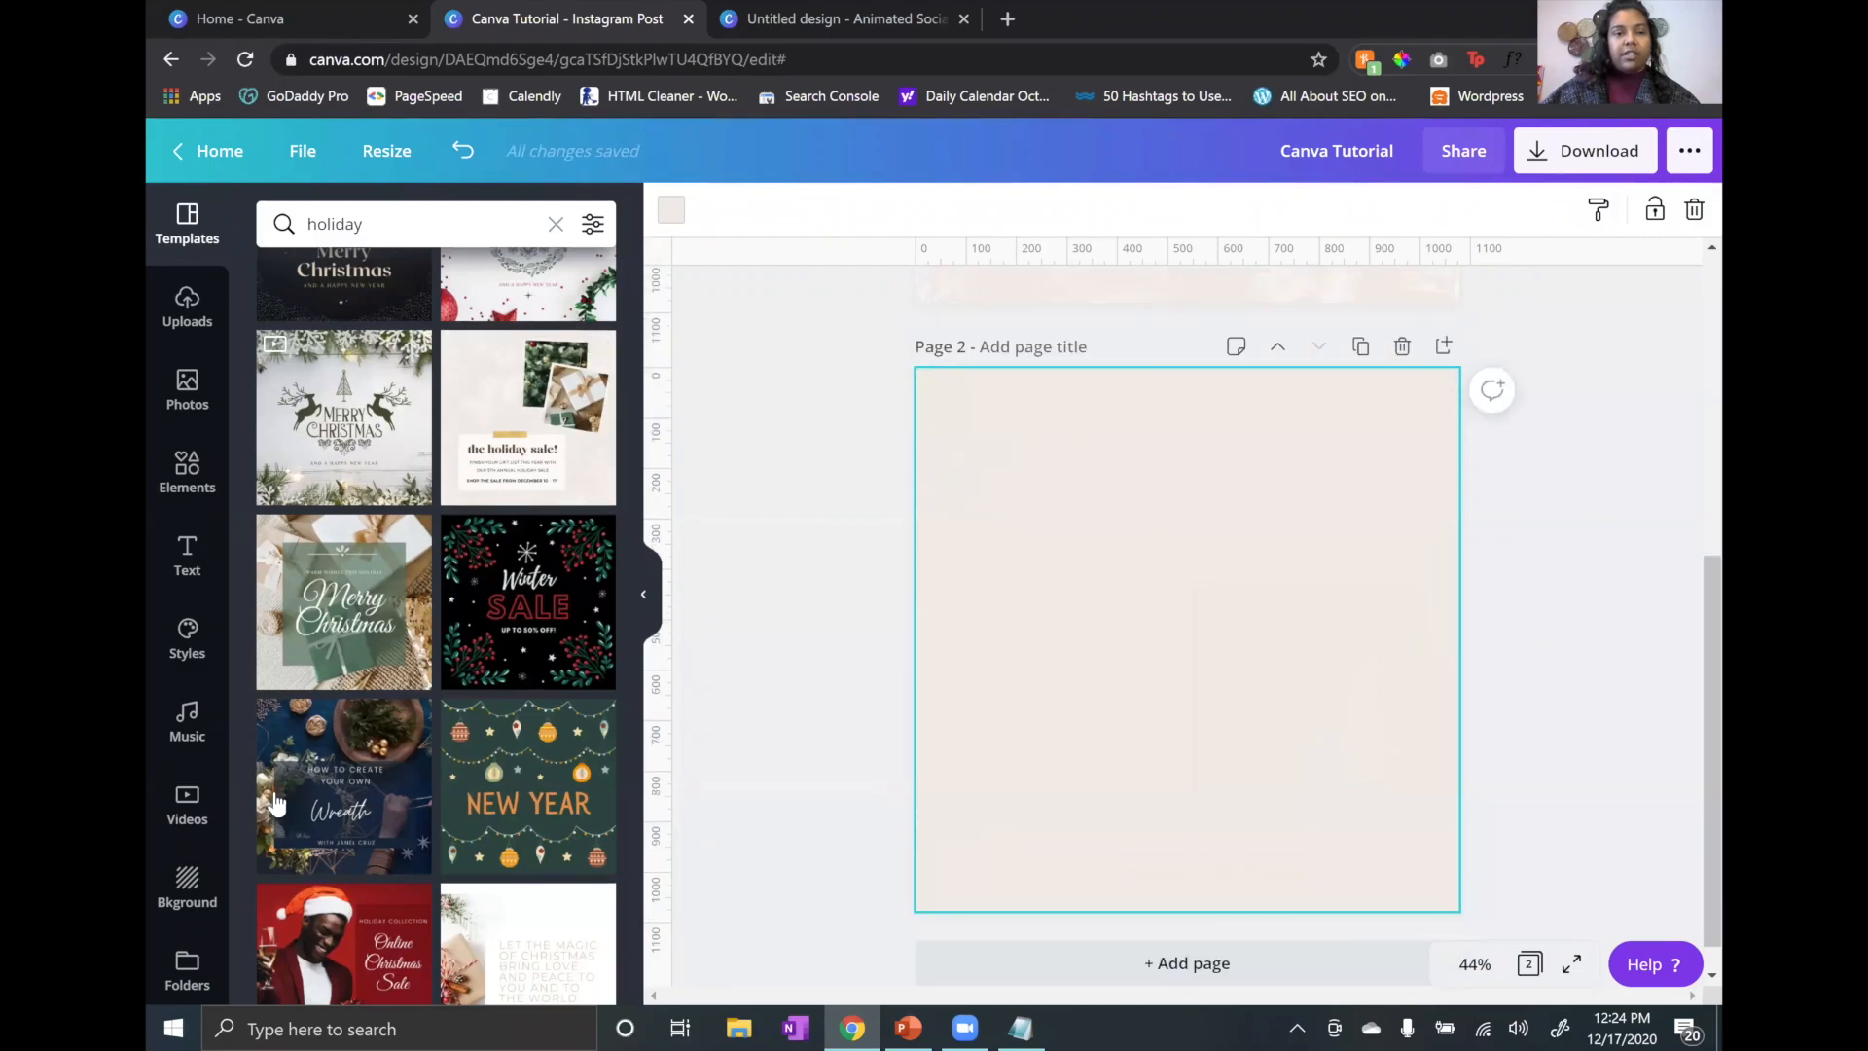
scroll(399, 724, down, 3)
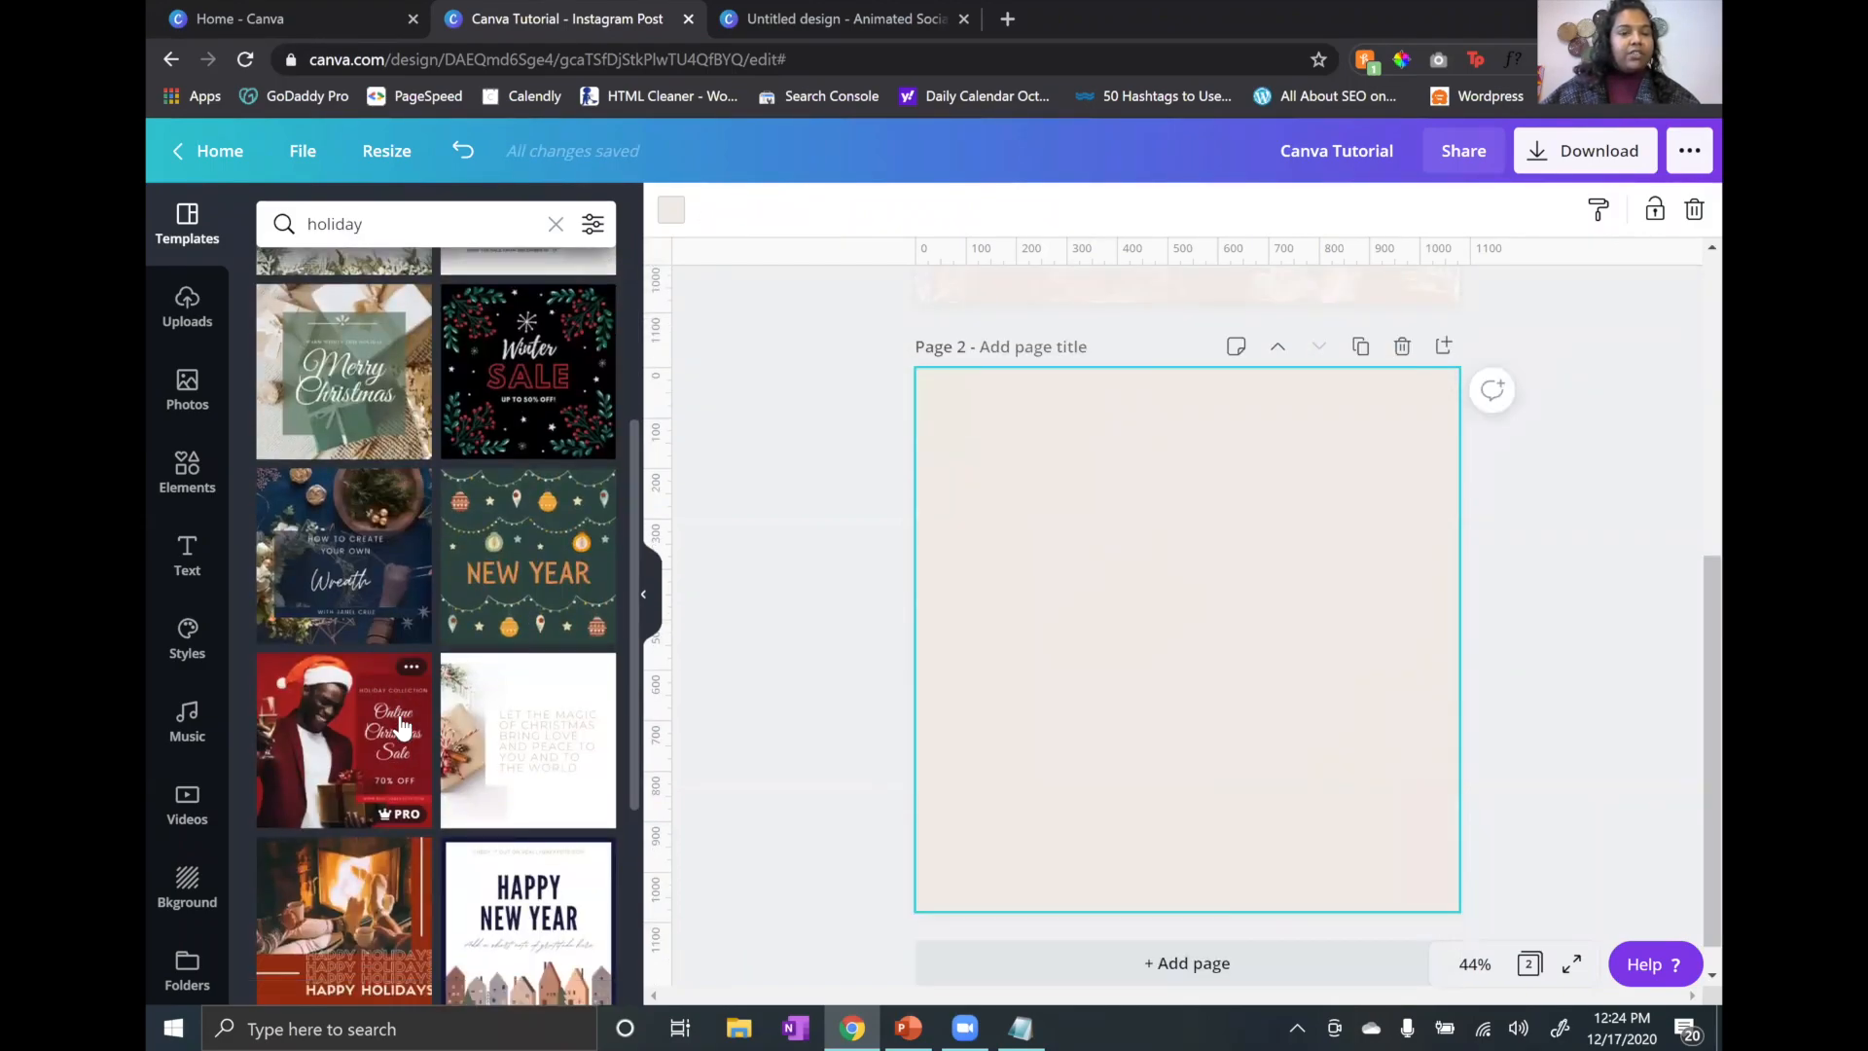
scroll(398, 725, down, 2)
click(513, 637)
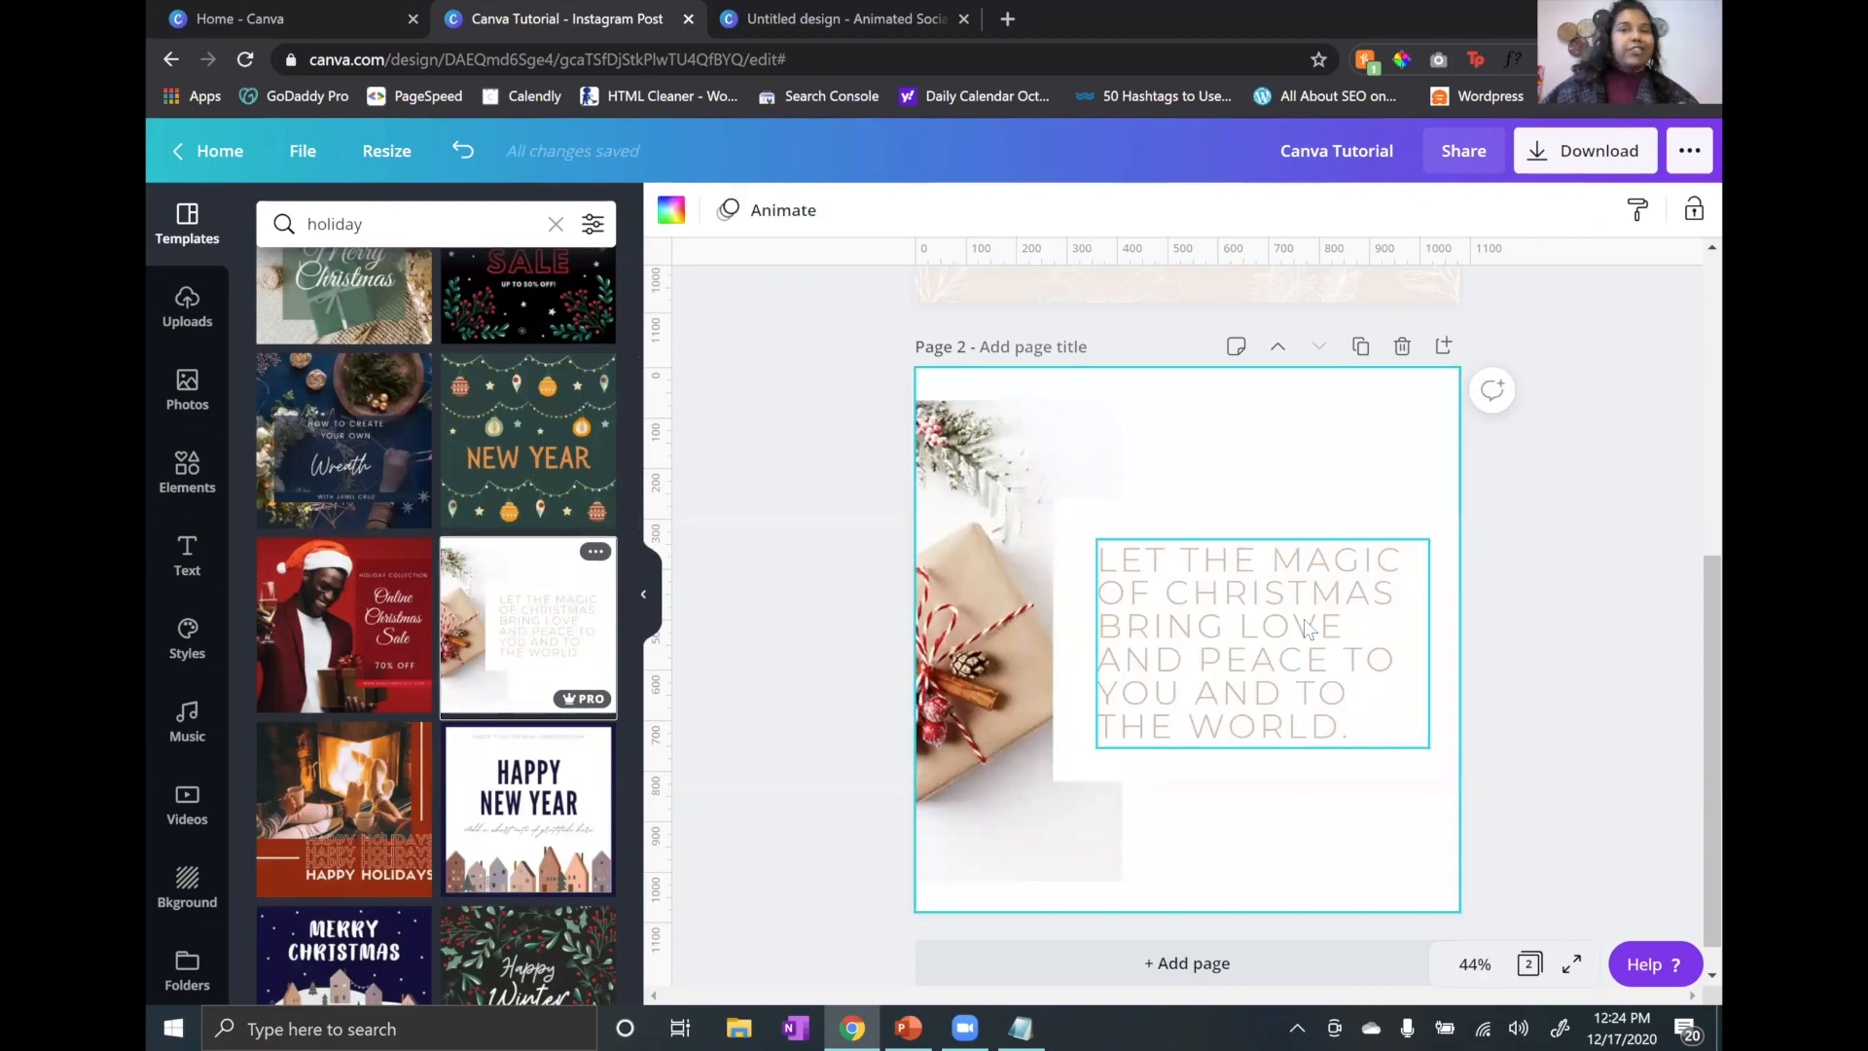
Step: Add a third page and apply the "Holiday Feast" recipes template to it
scroll(1280, 868, down, 1)
click(1246, 925)
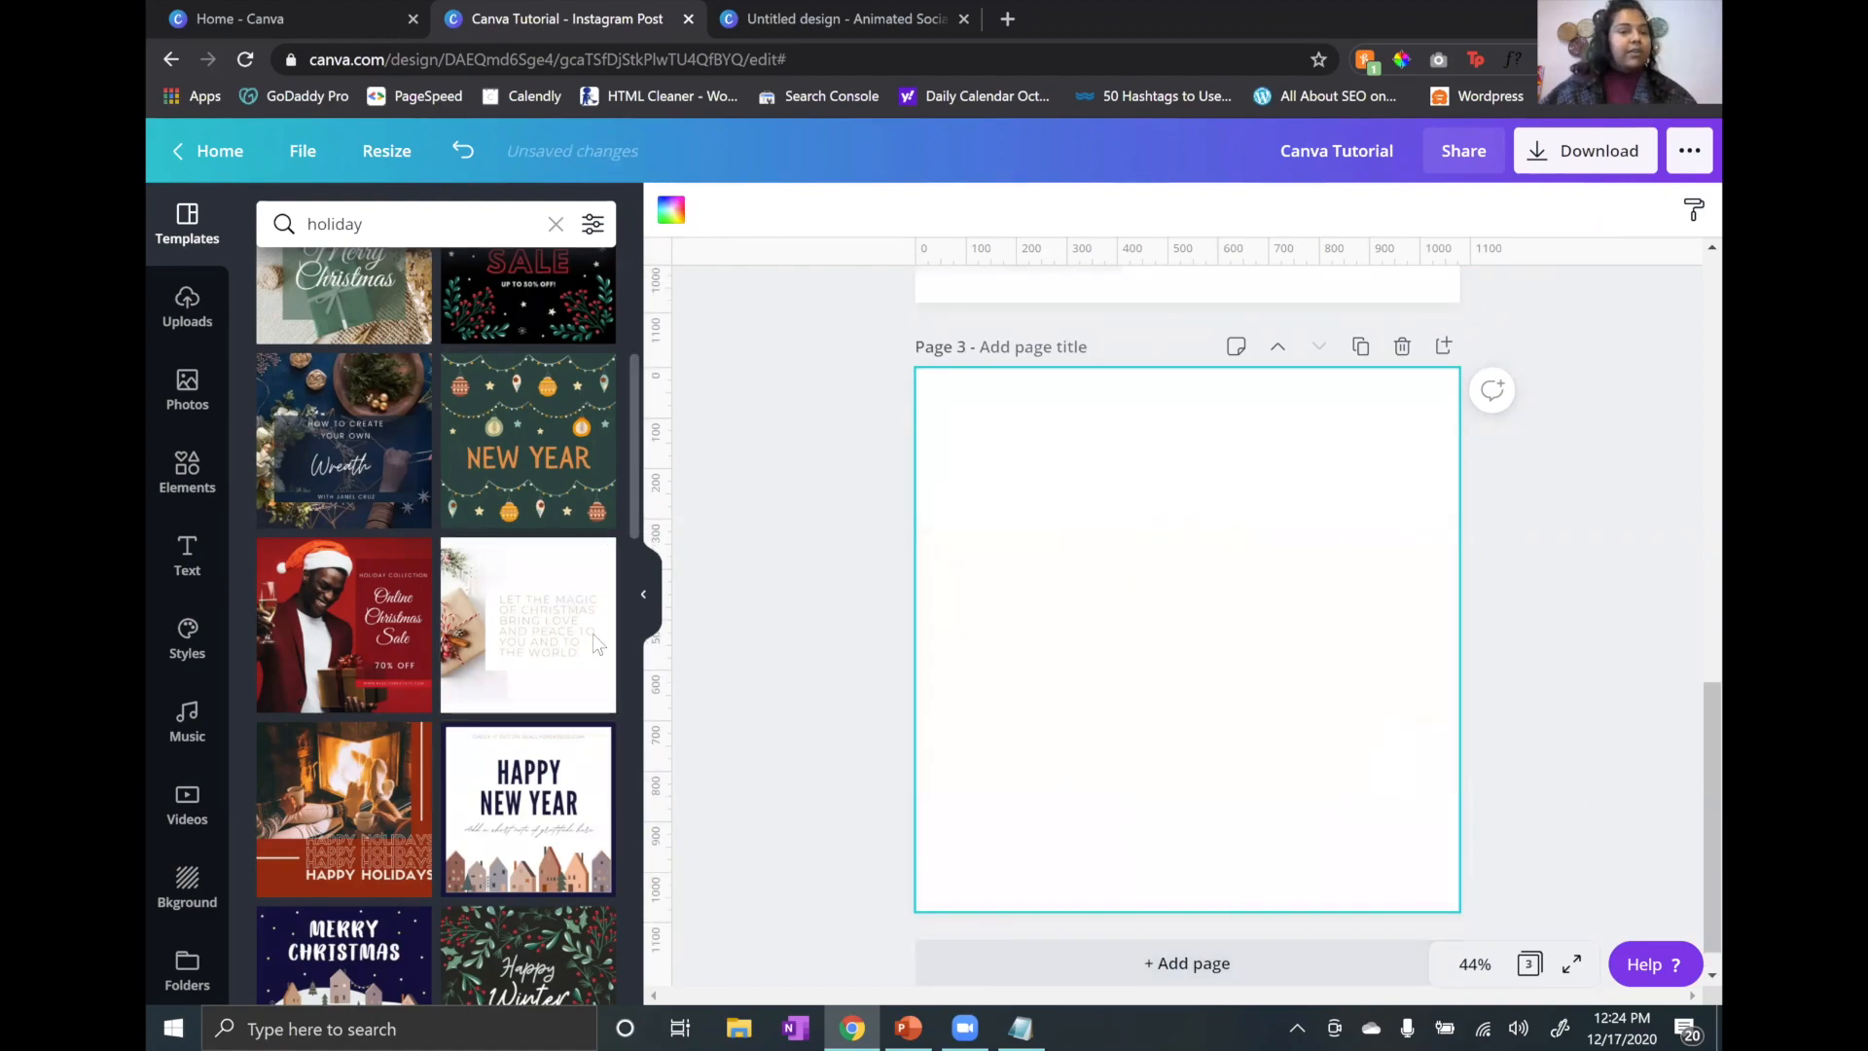
scroll(511, 650, down, 3)
scroll(511, 650, down, 4)
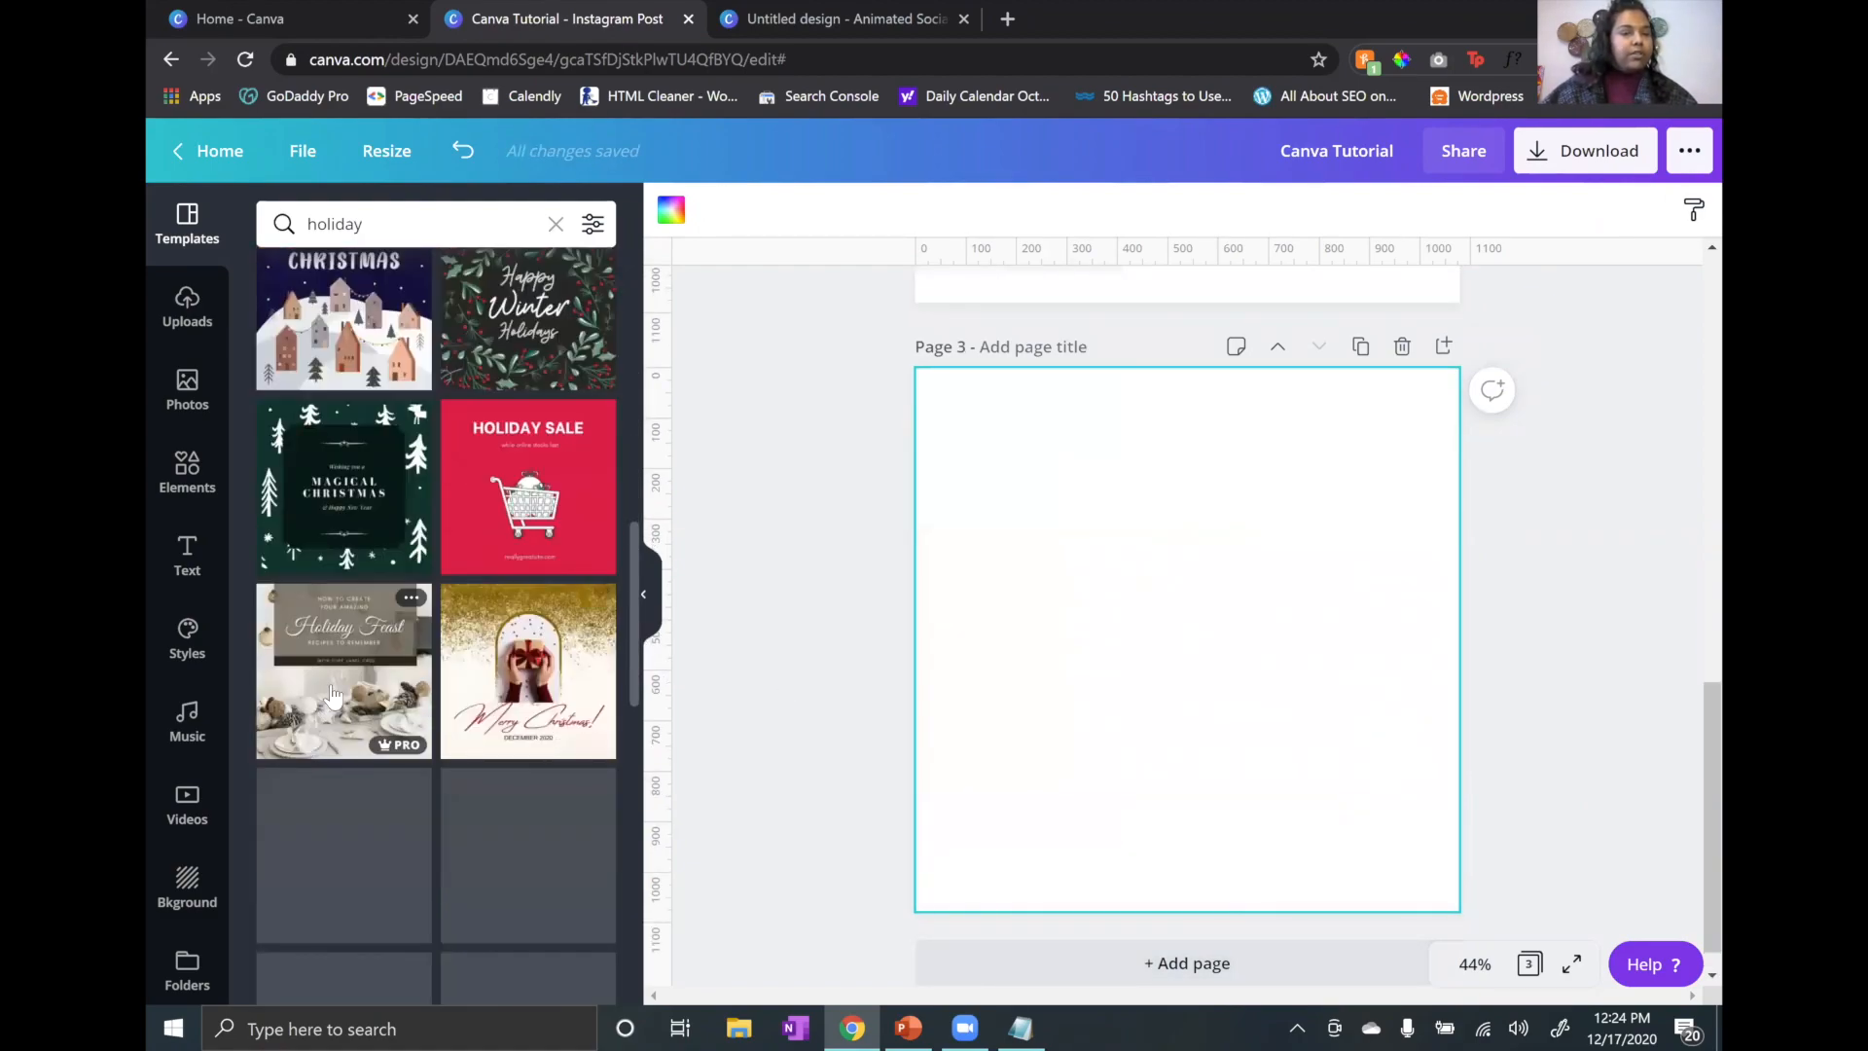
click(332, 694)
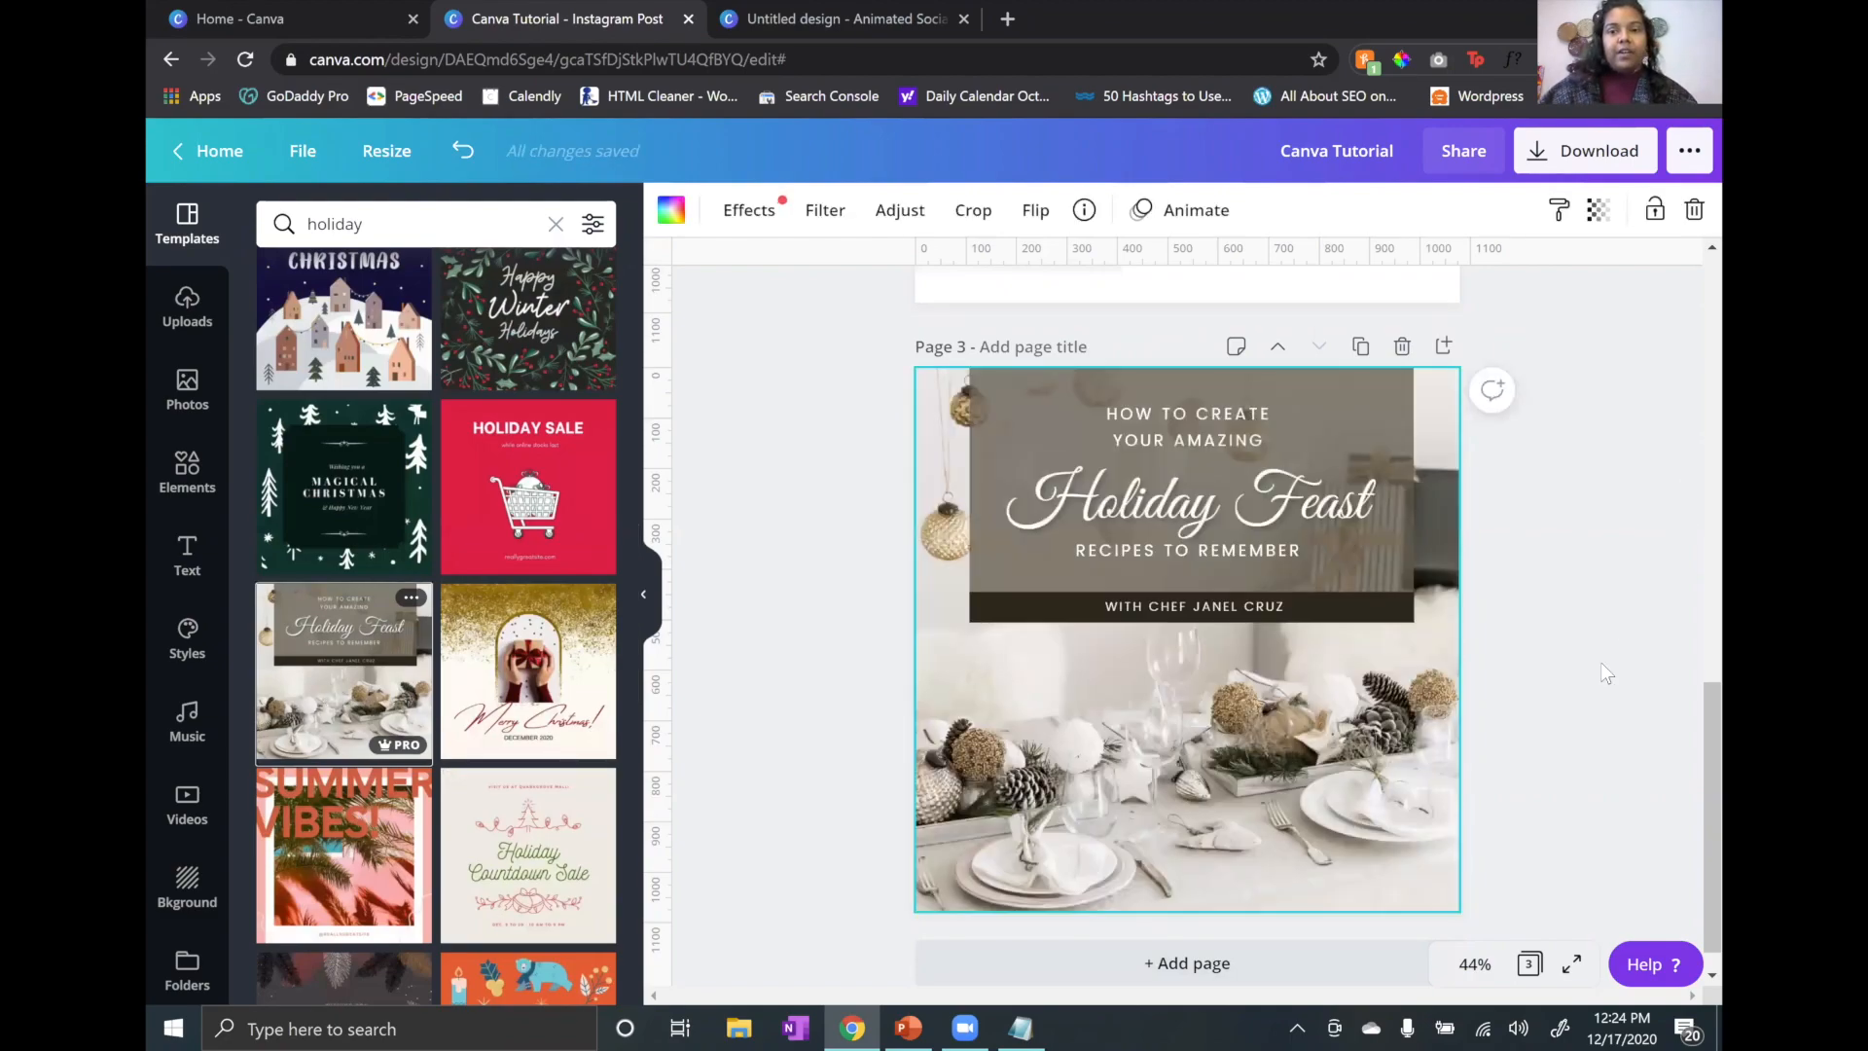
Step: Review the three pages, move the holiday sale page down one place, and return it to the first position
scroll(1605, 671, up, 12)
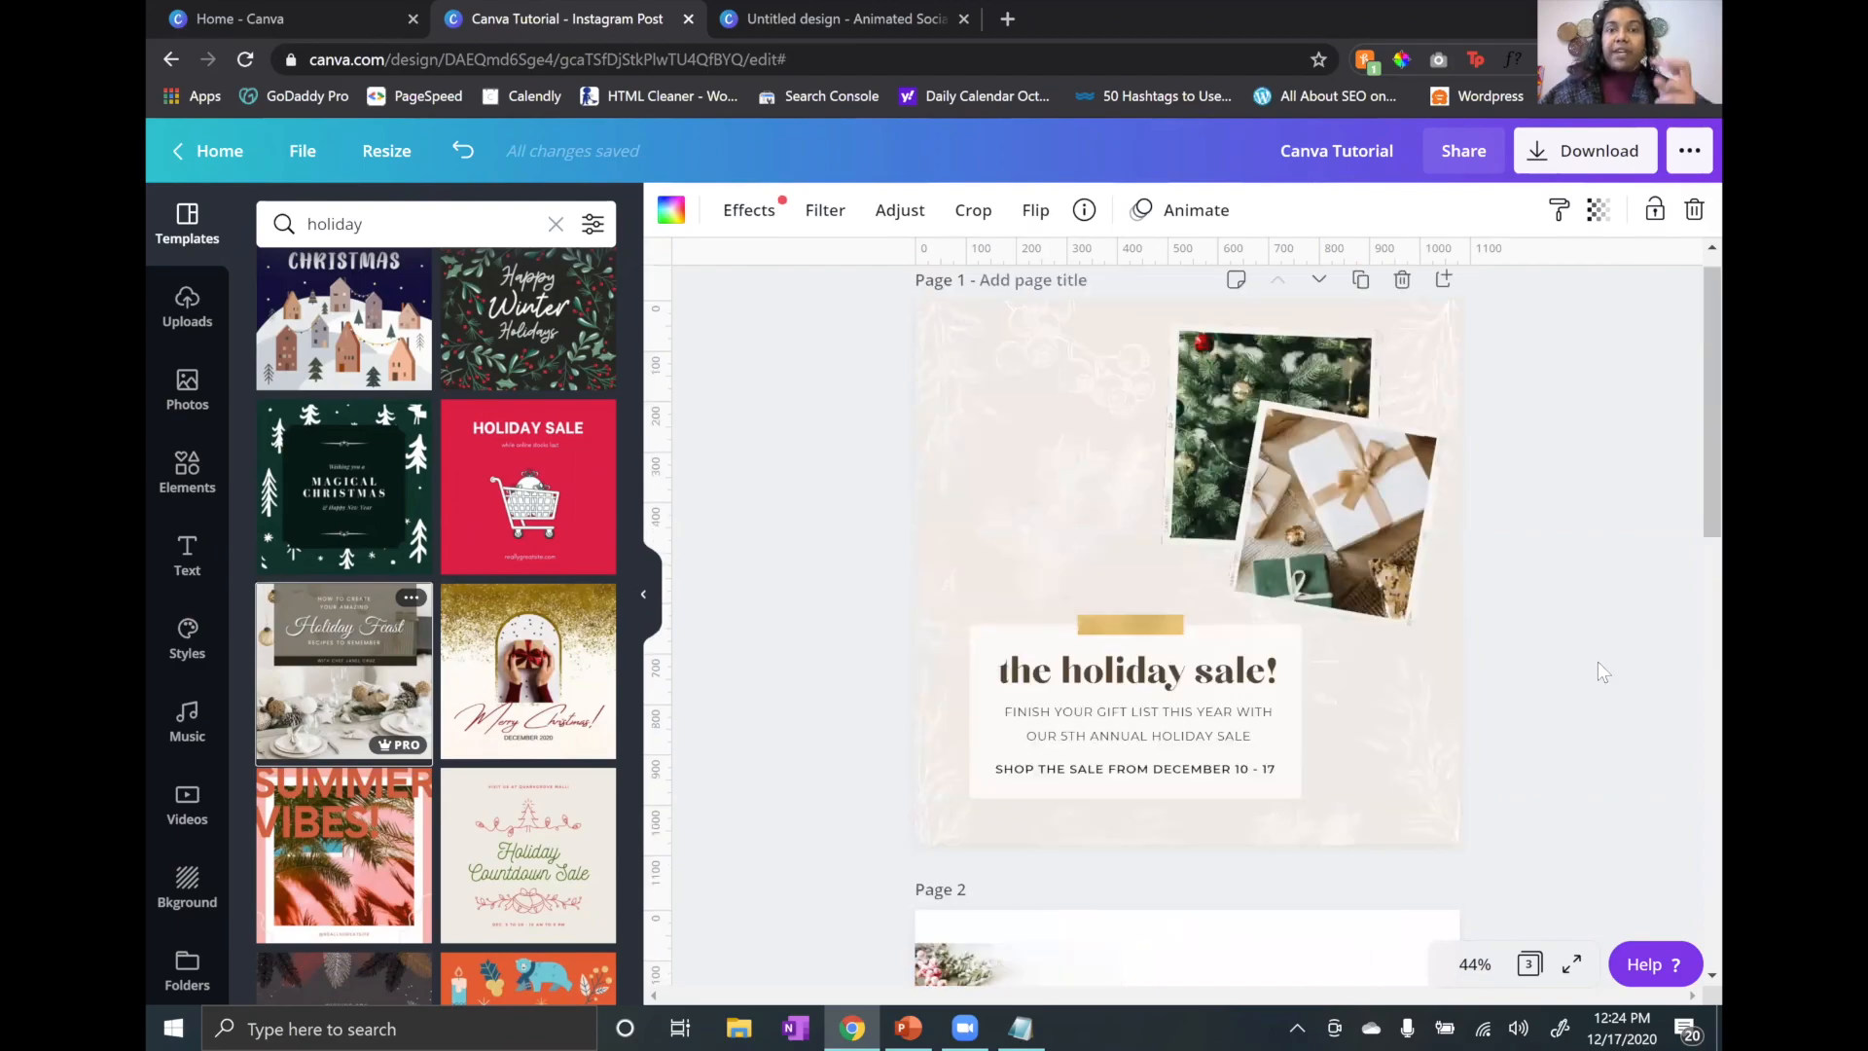
scroll(1196, 575, down, 9)
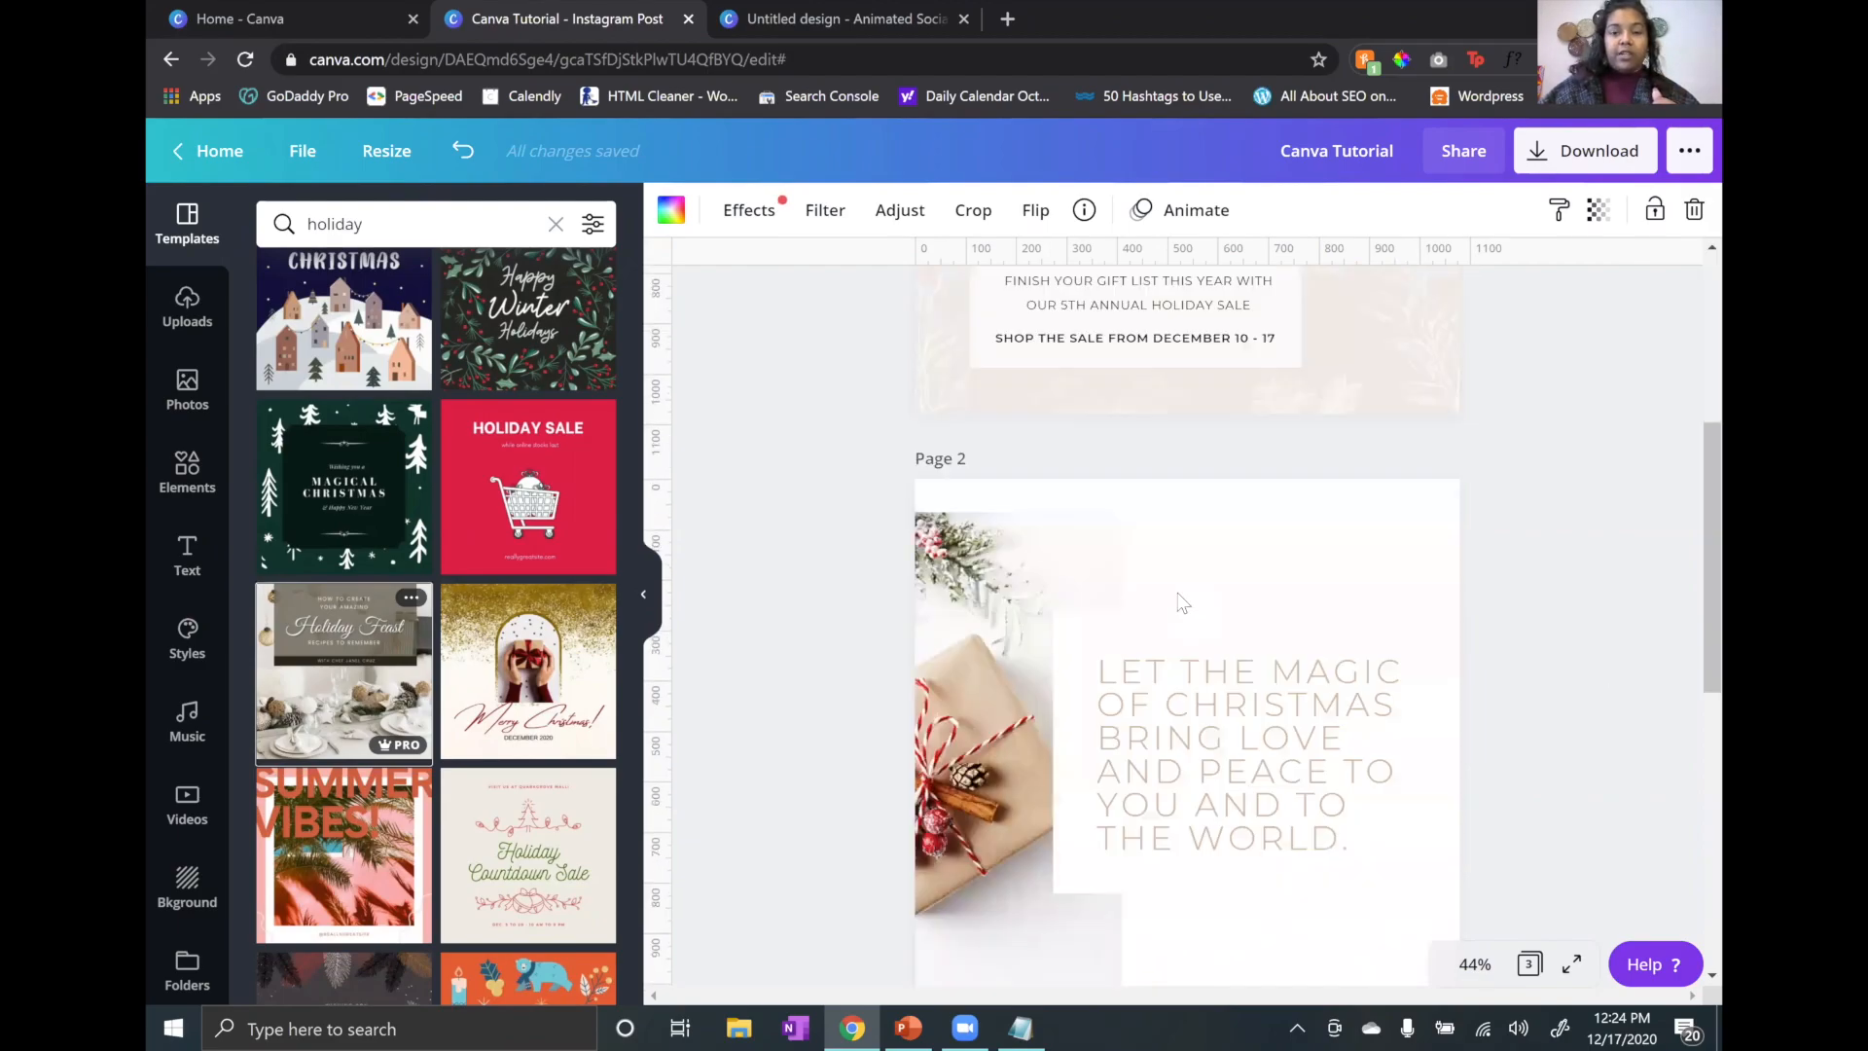
scroll(1192, 703, up, 3)
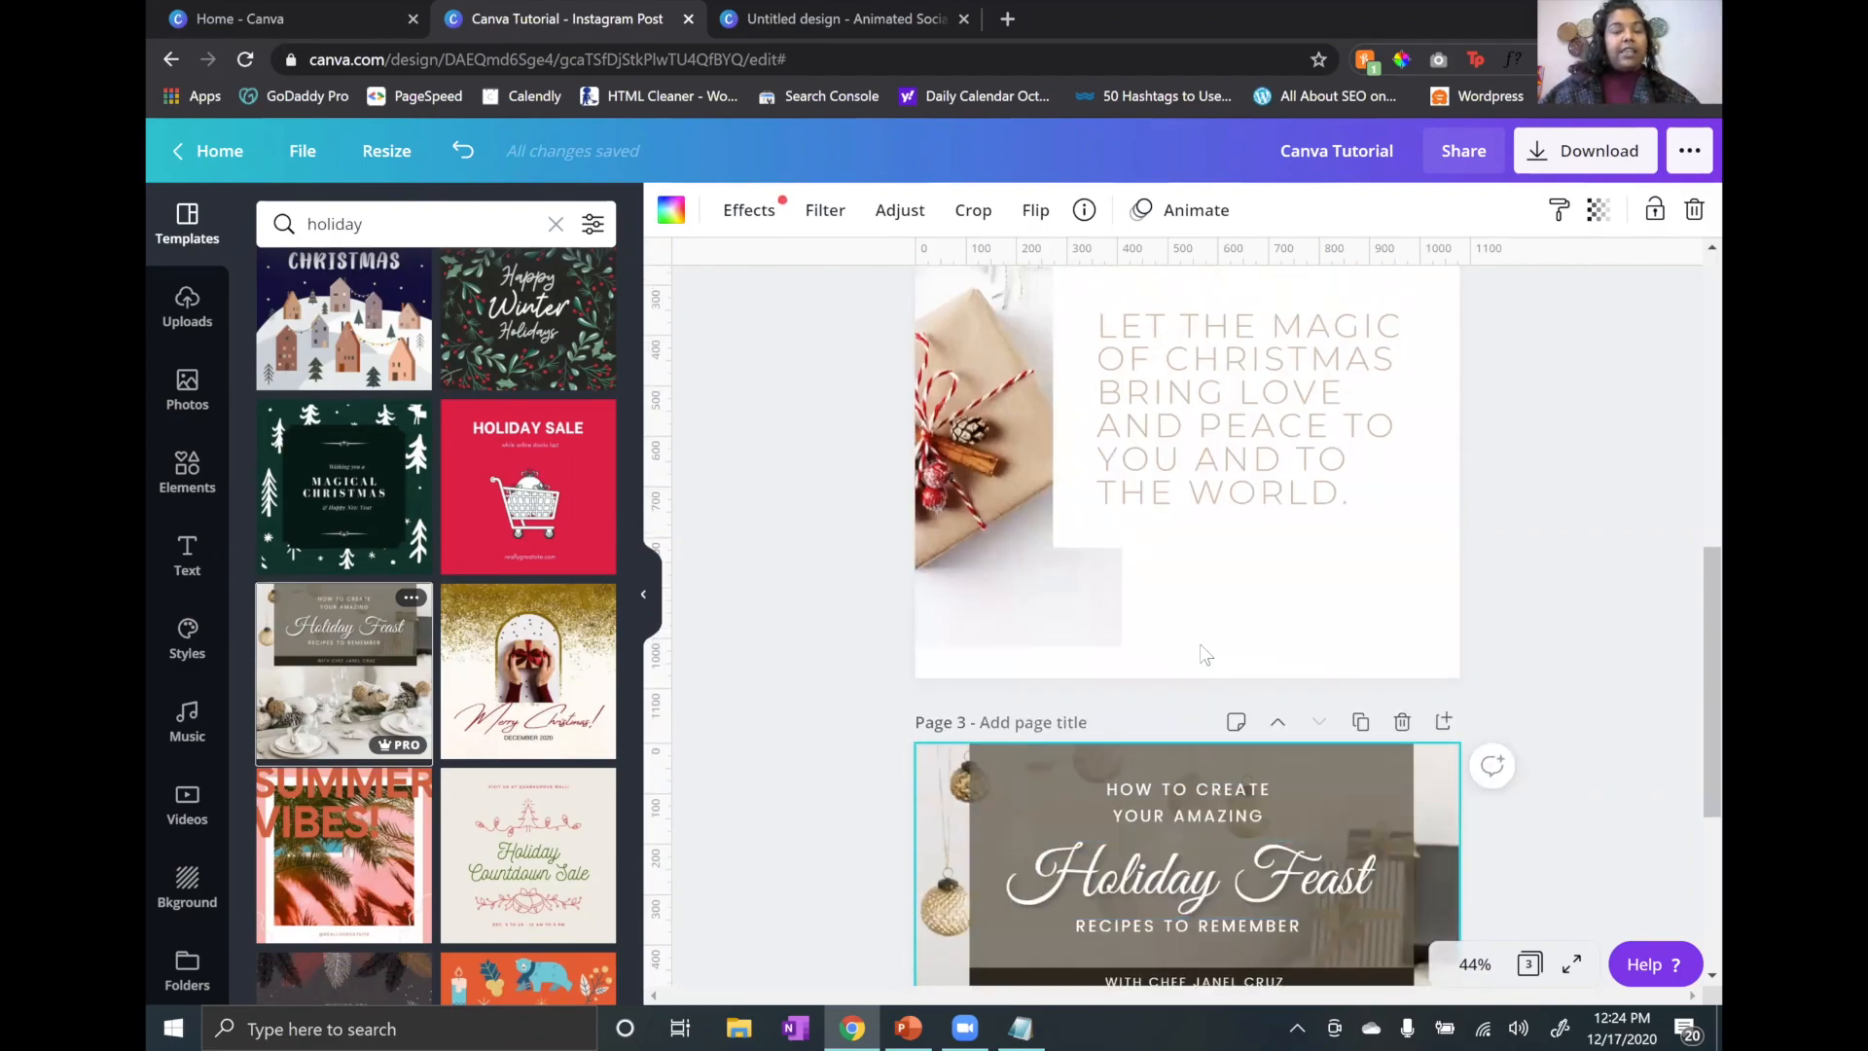
scroll(1199, 633, up, 5)
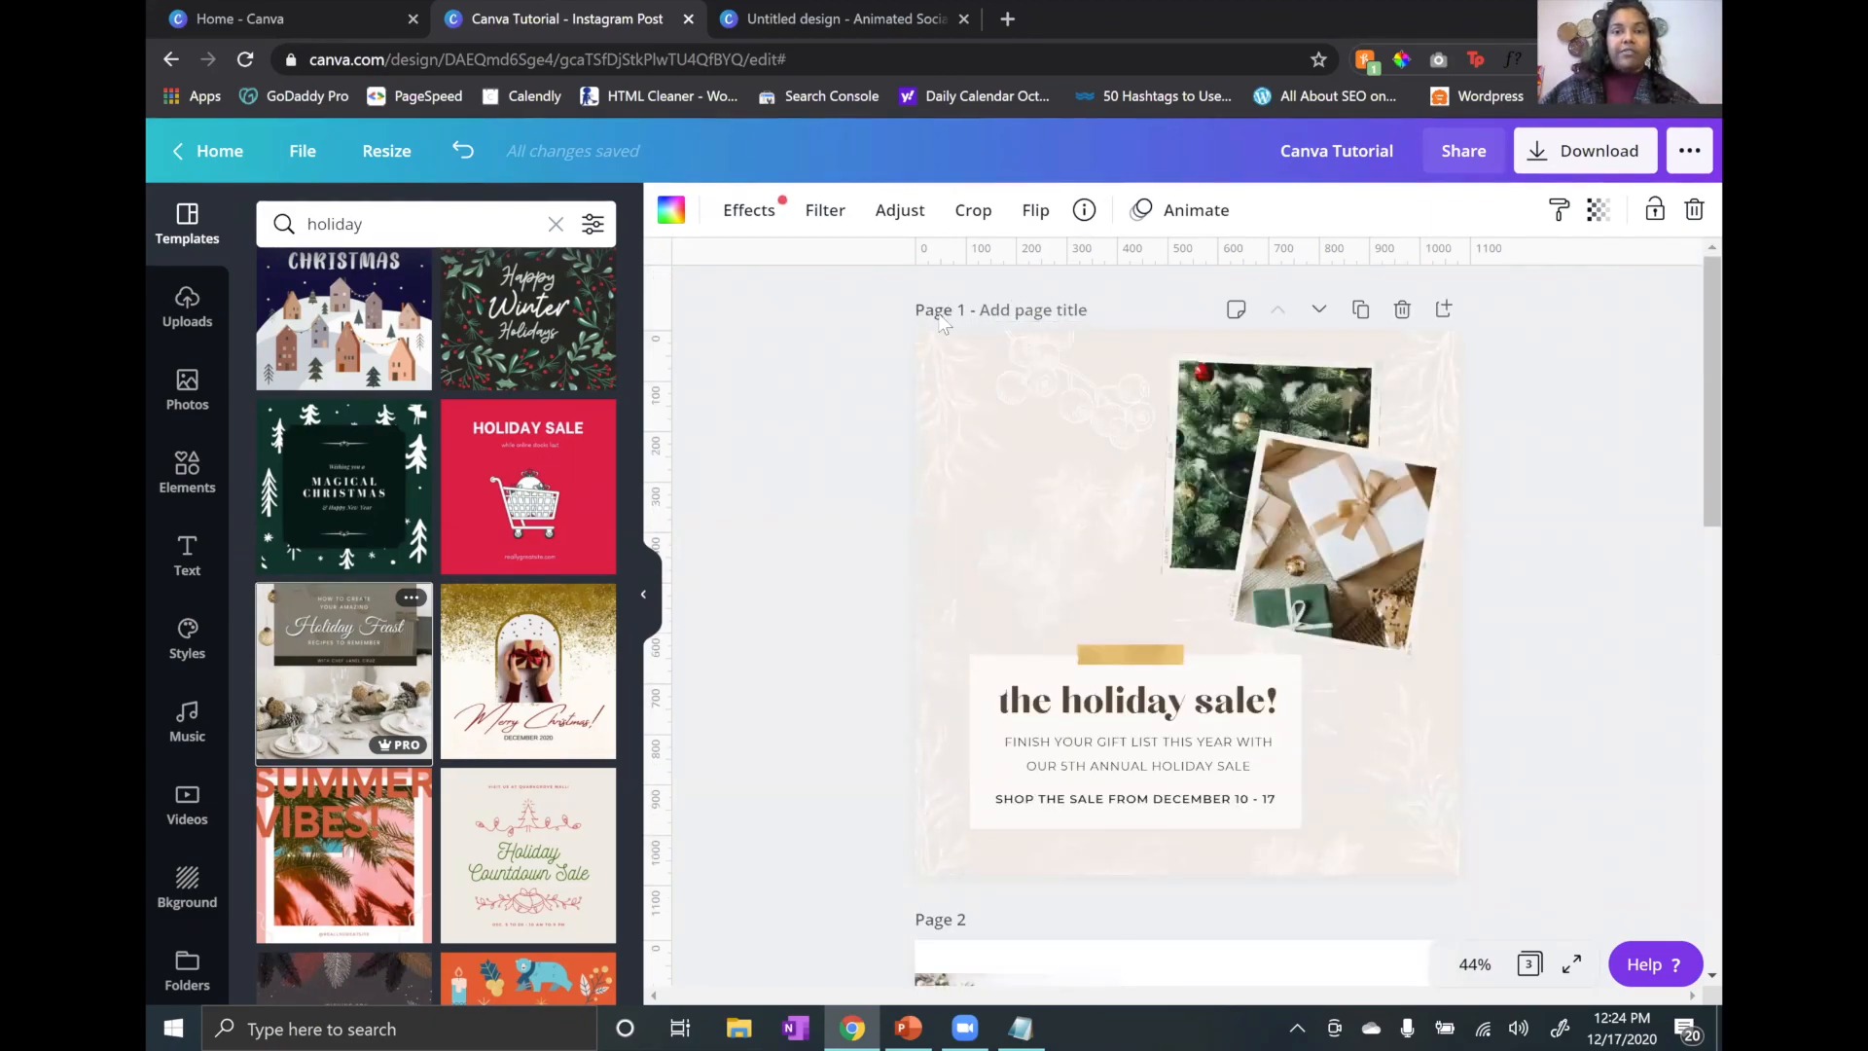
click(1006, 309)
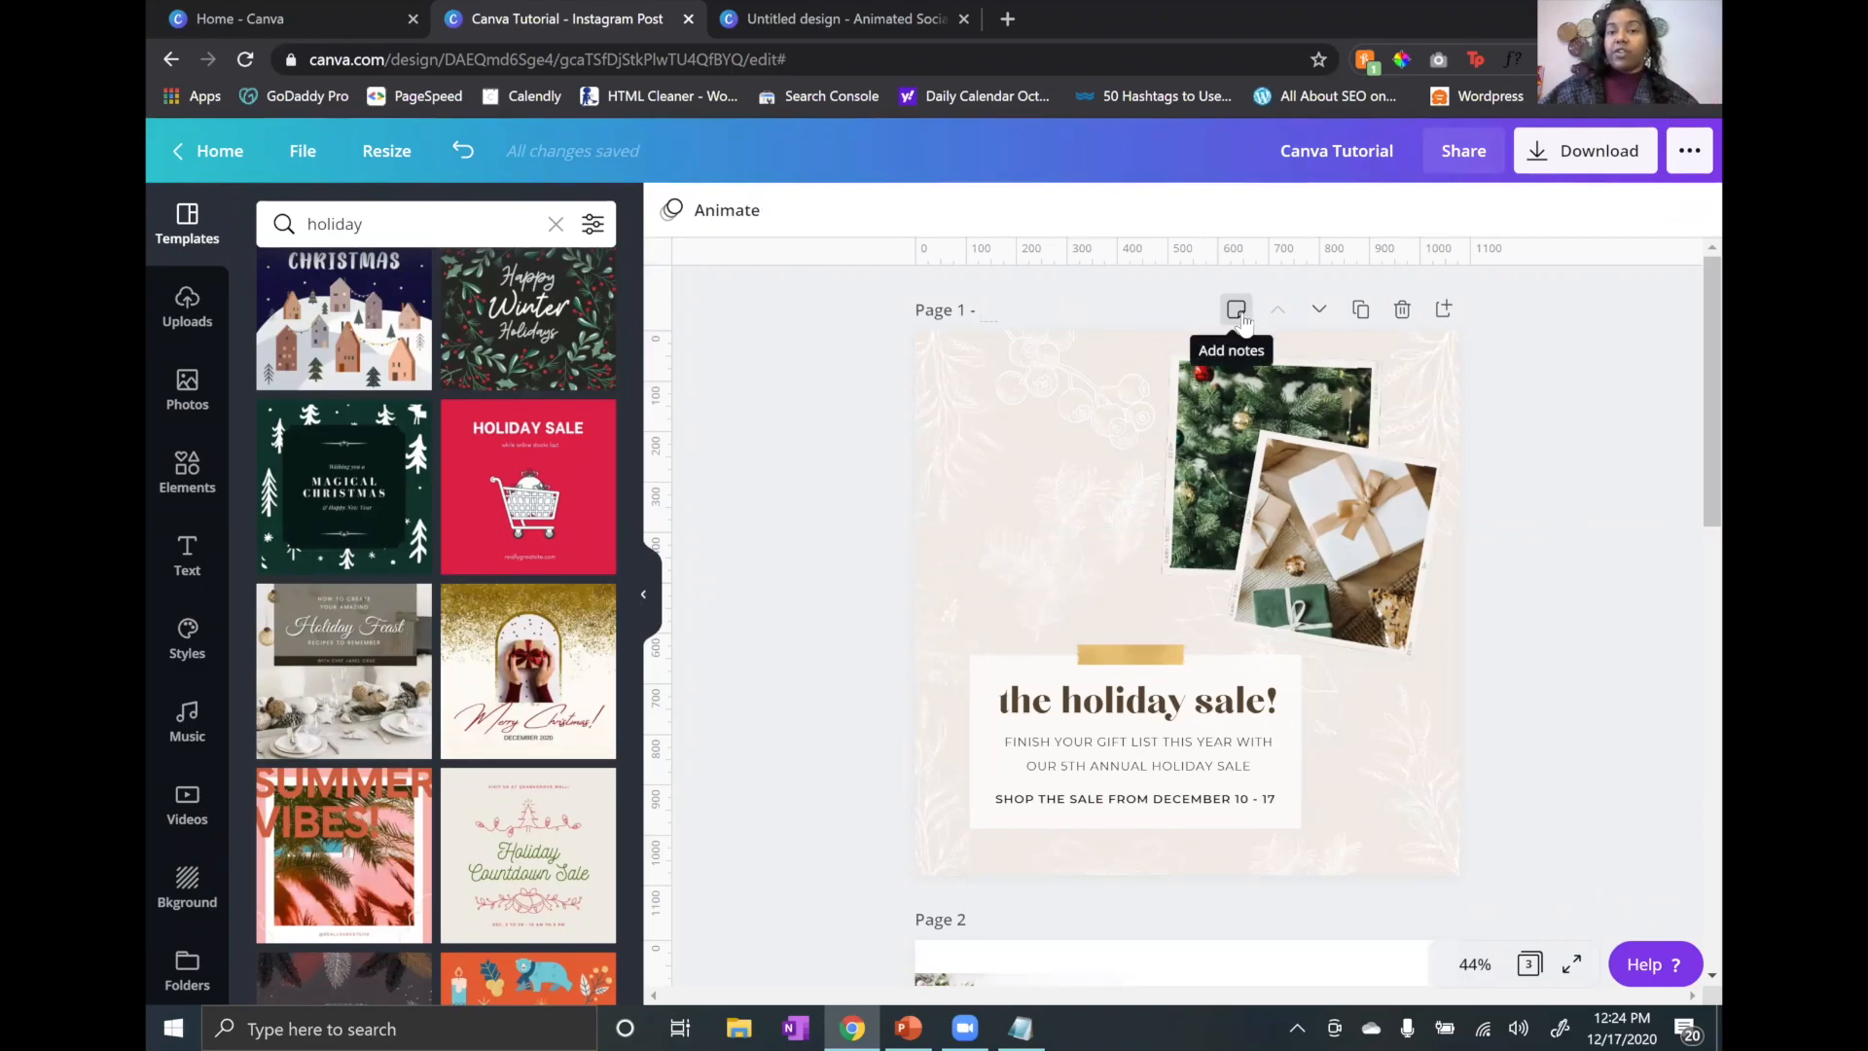
click(1318, 309)
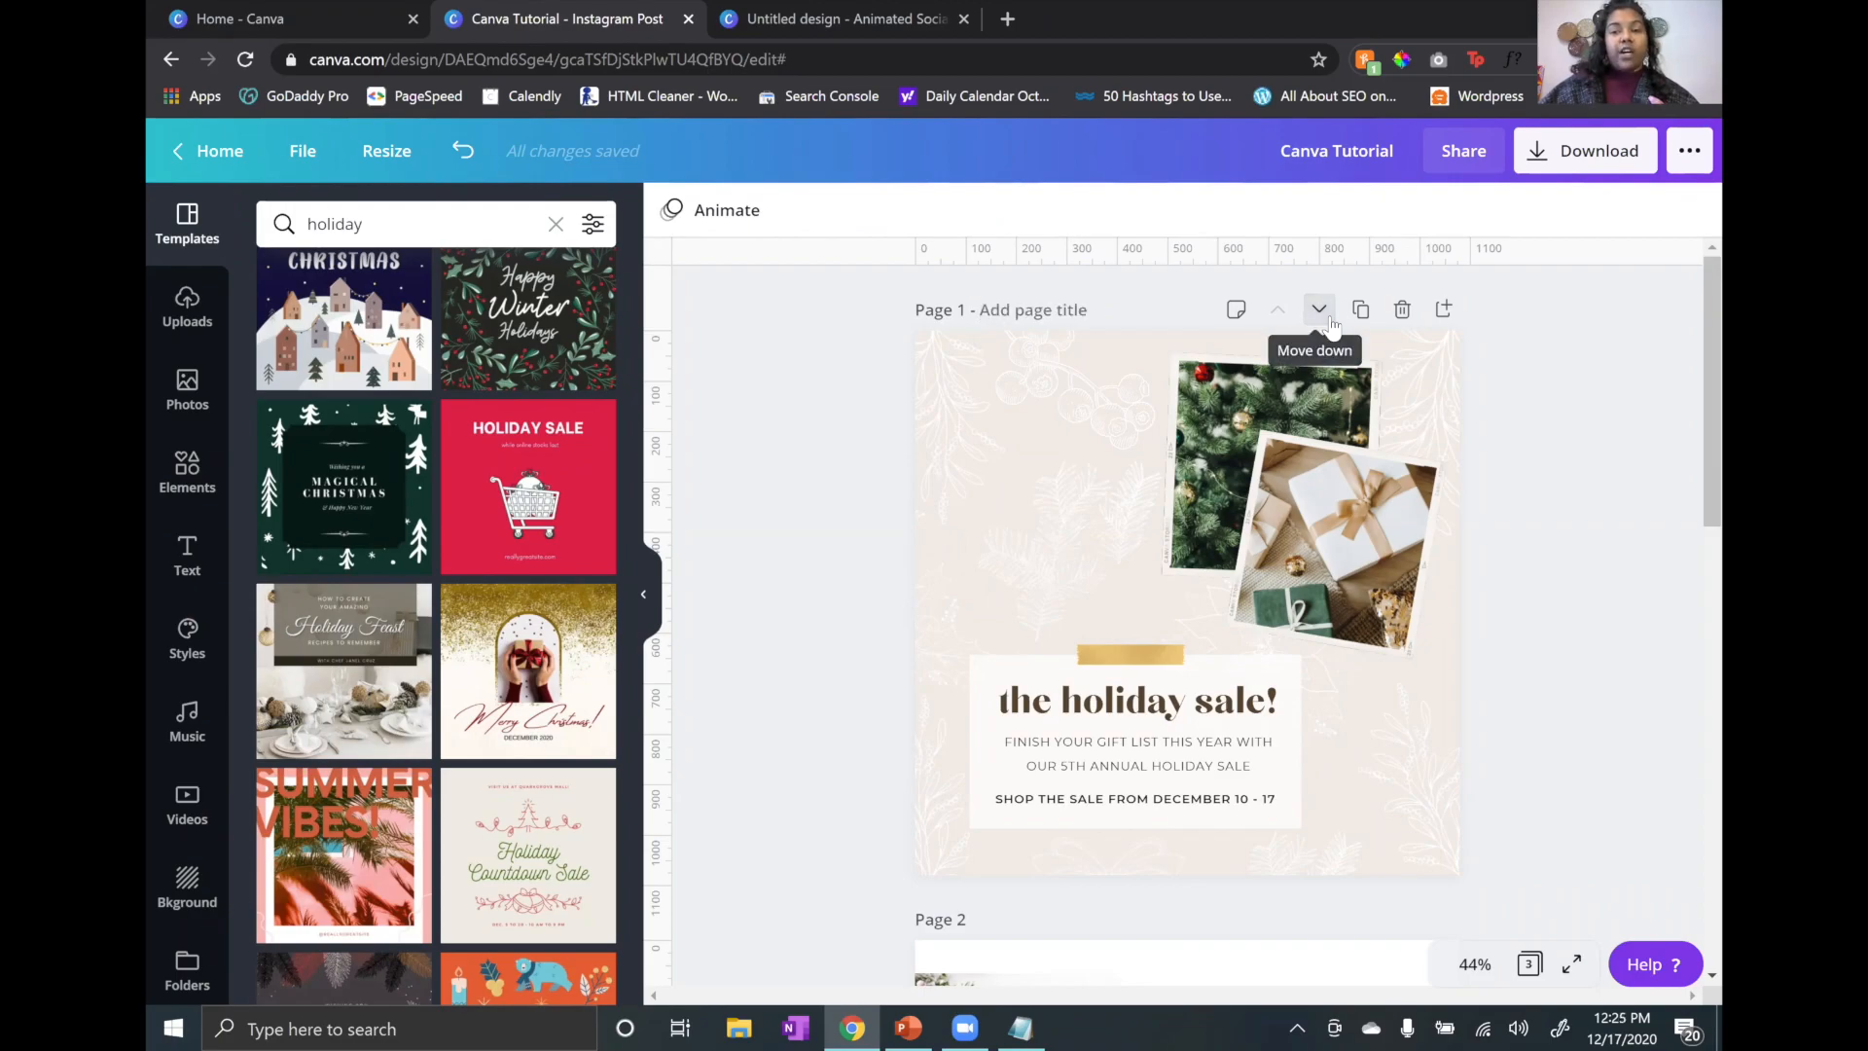
scroll(1316, 535, down, 2)
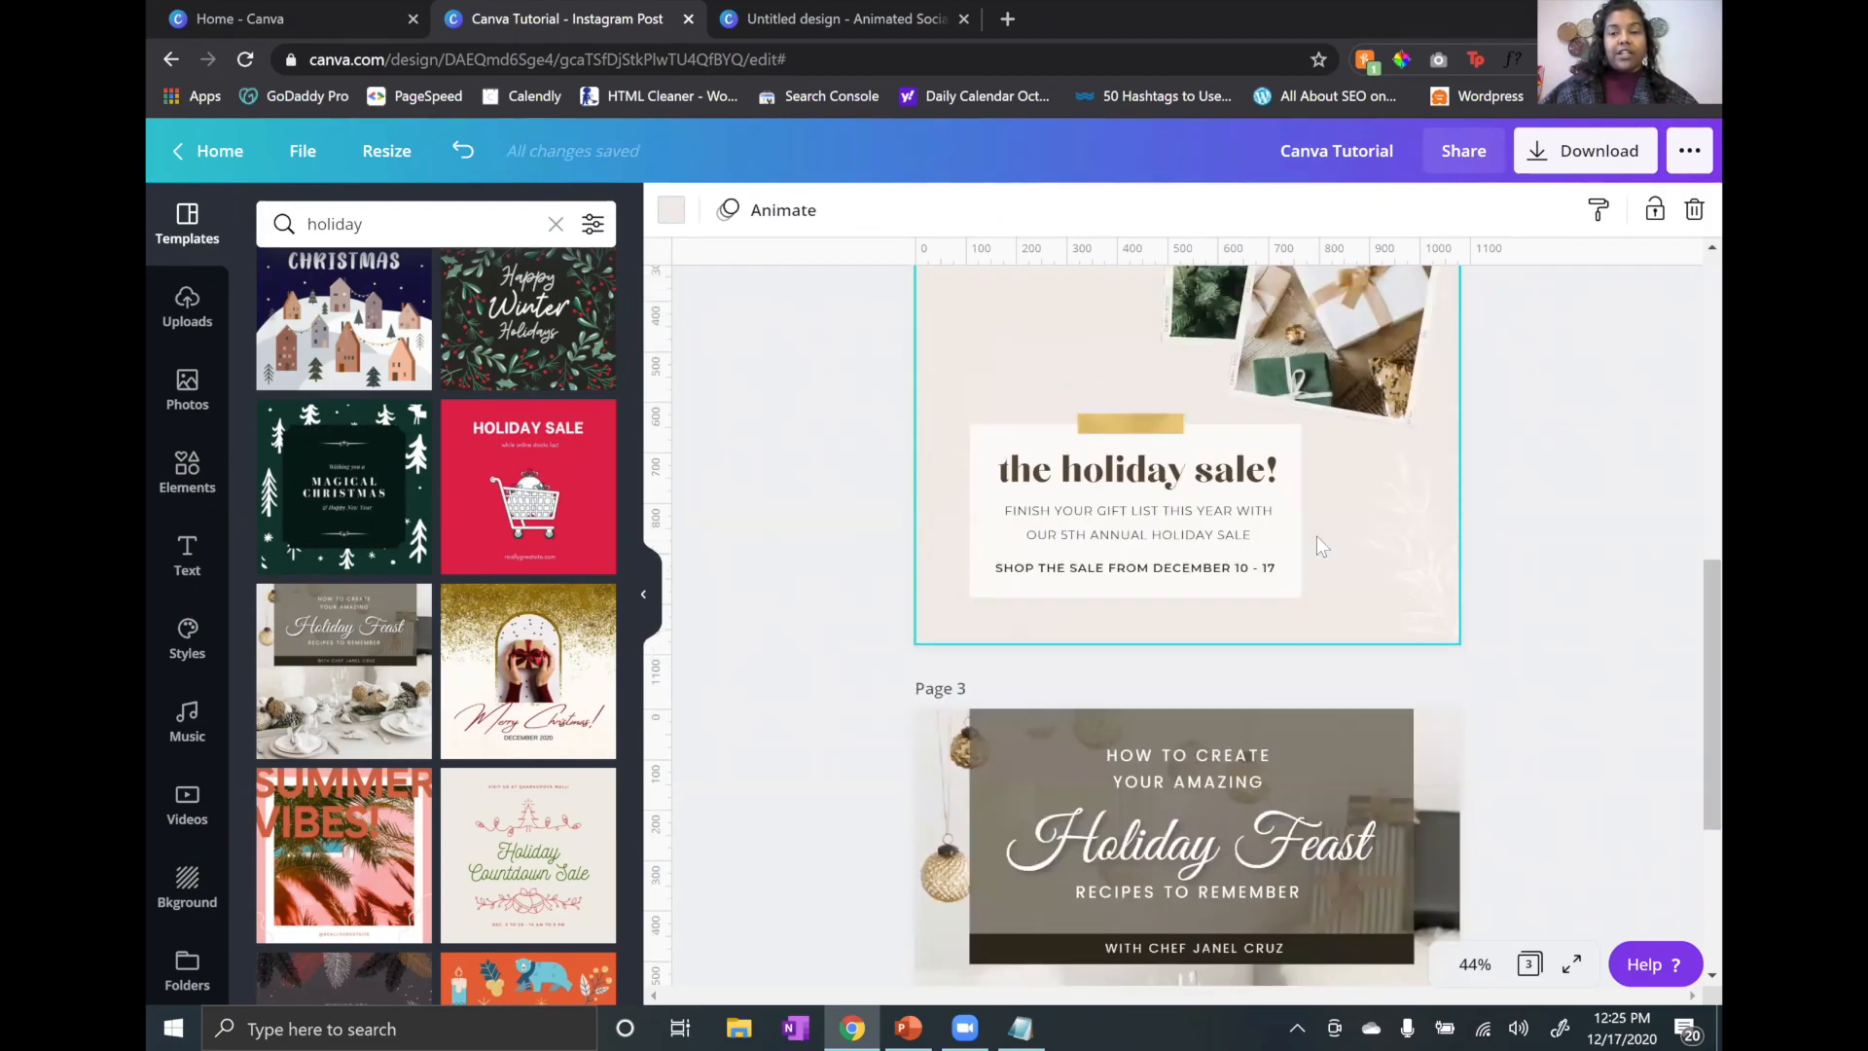
scroll(1316, 535, up, 8)
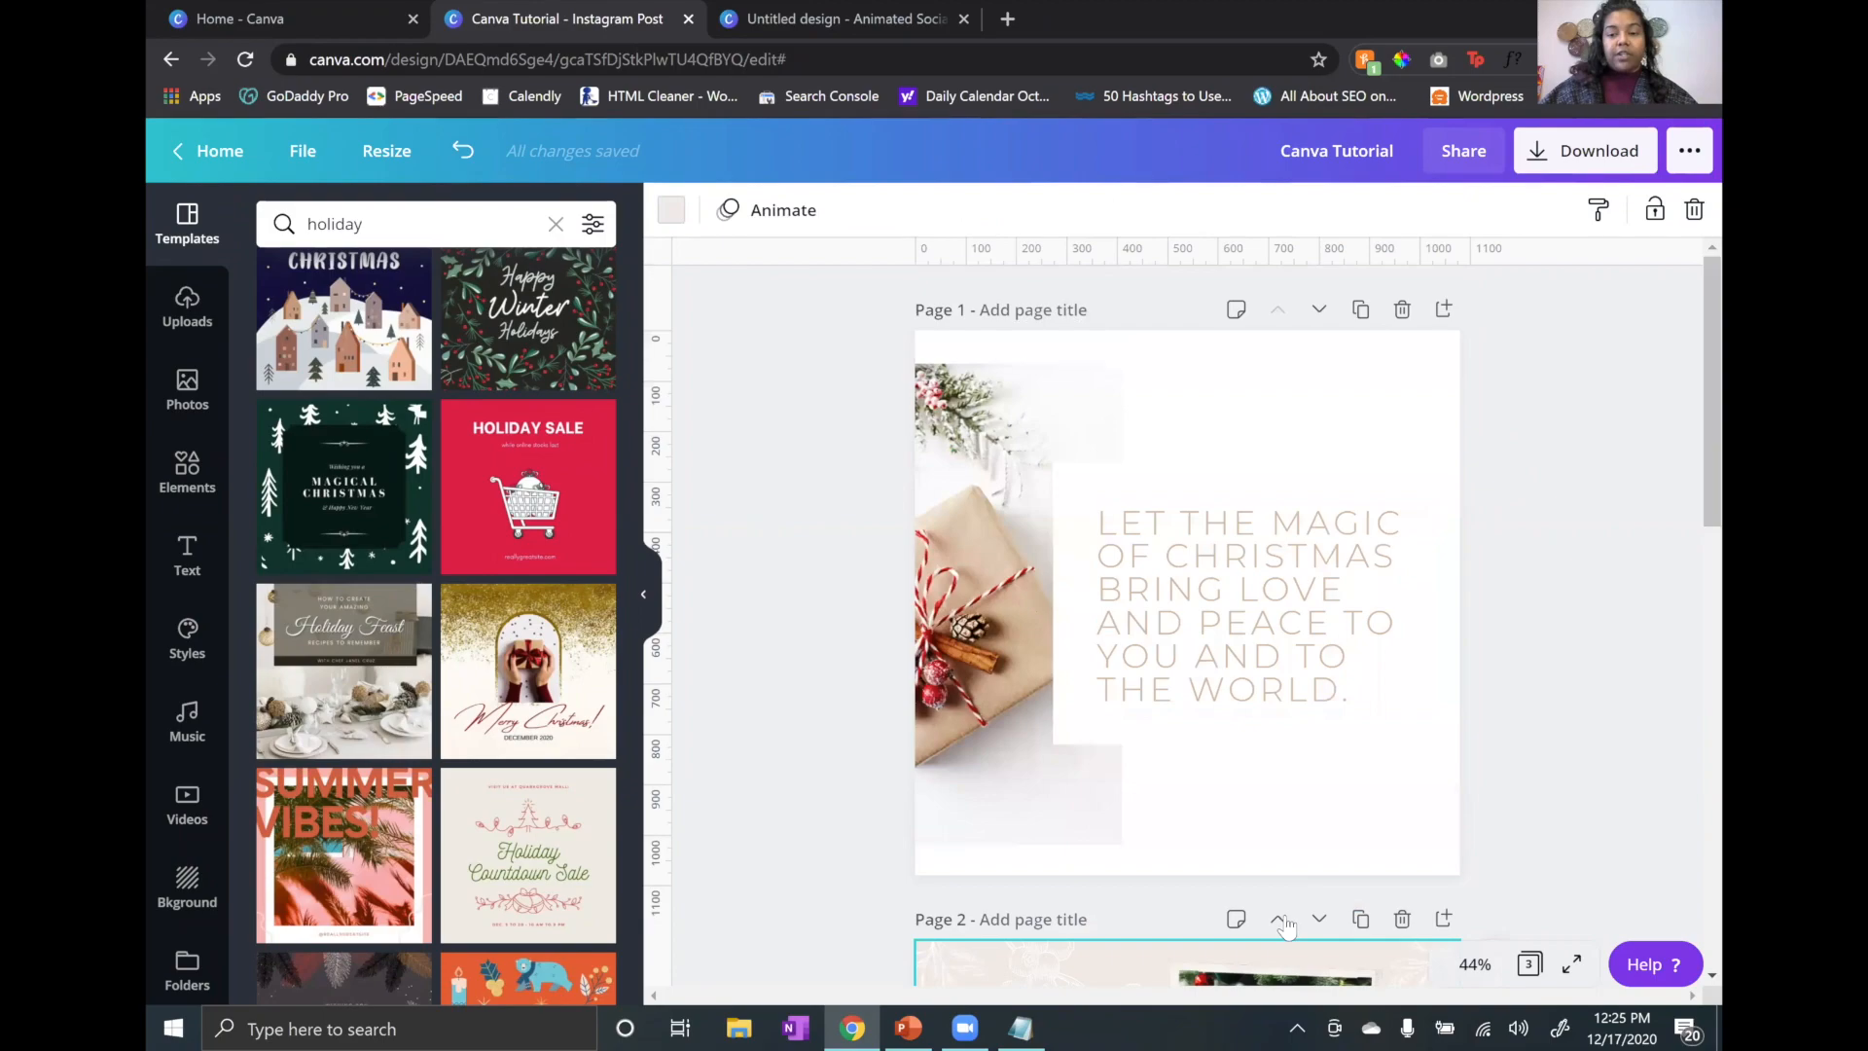
click(1279, 919)
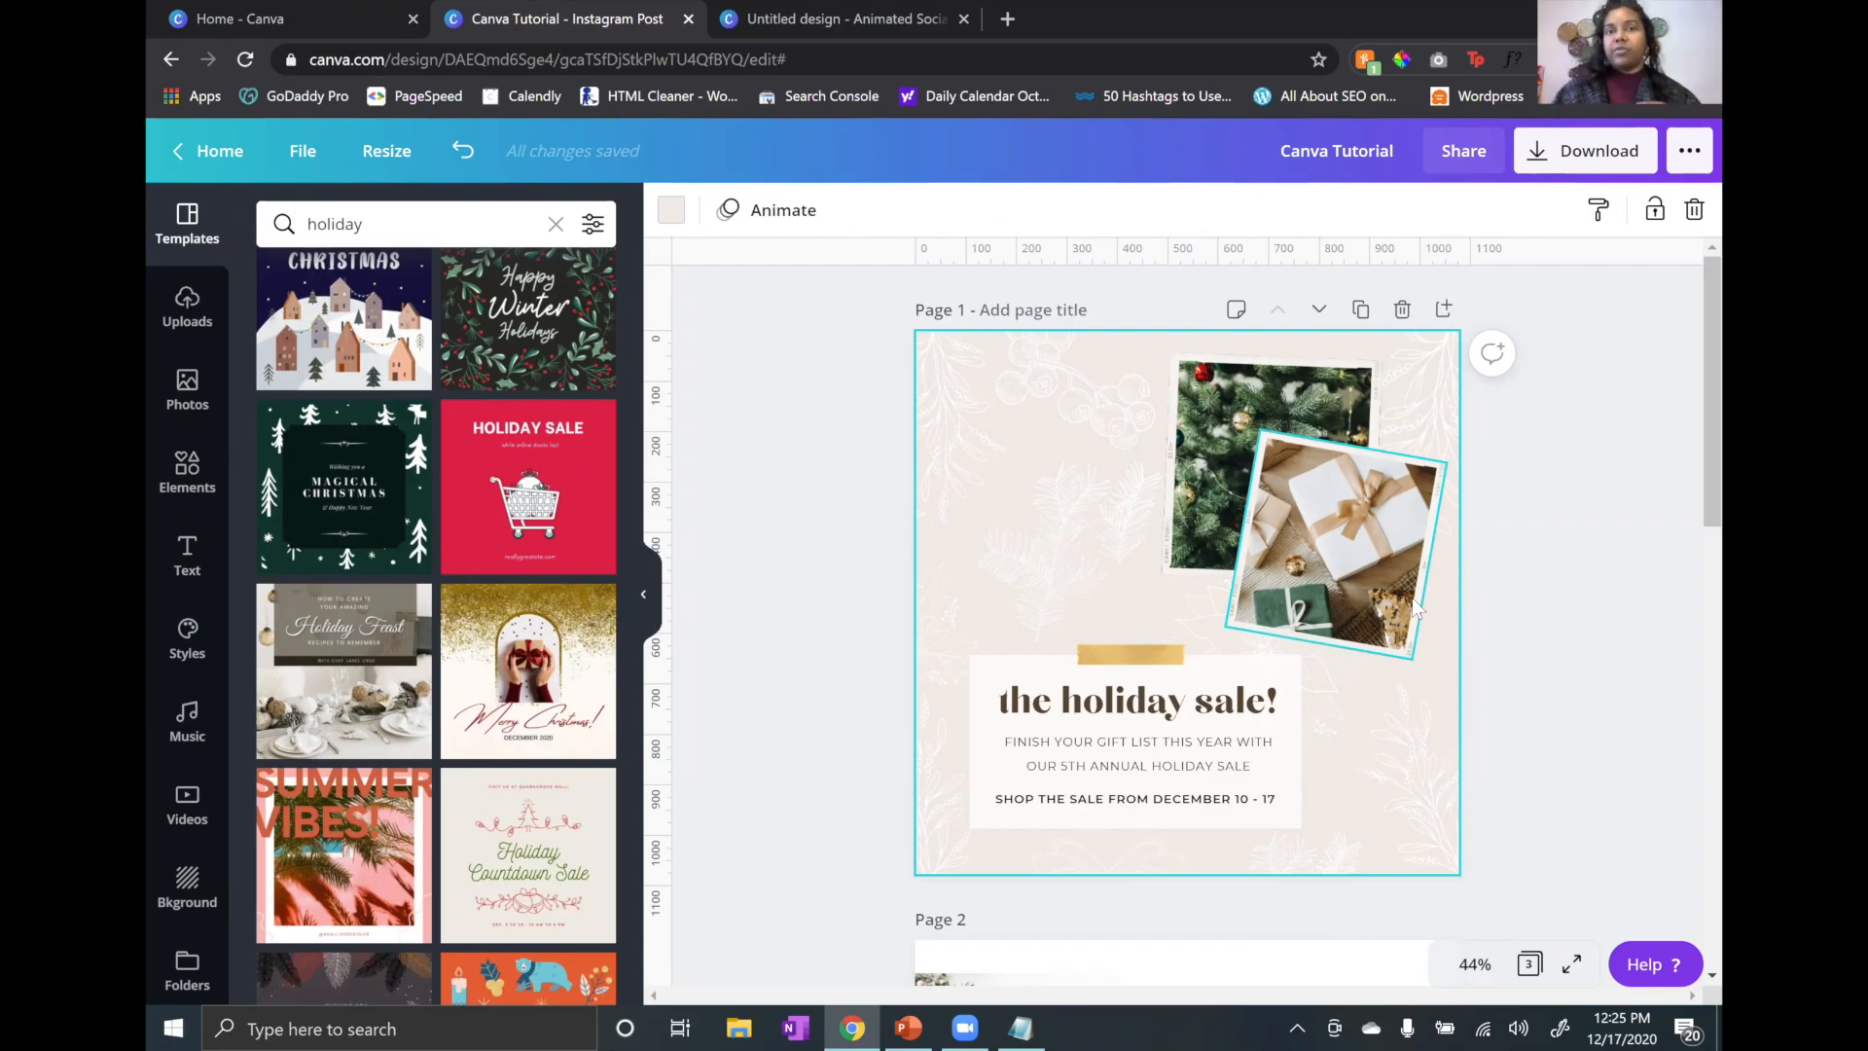
Step: Duplicate the holiday sale page and delete the first of the two identical pages
click(1360, 309)
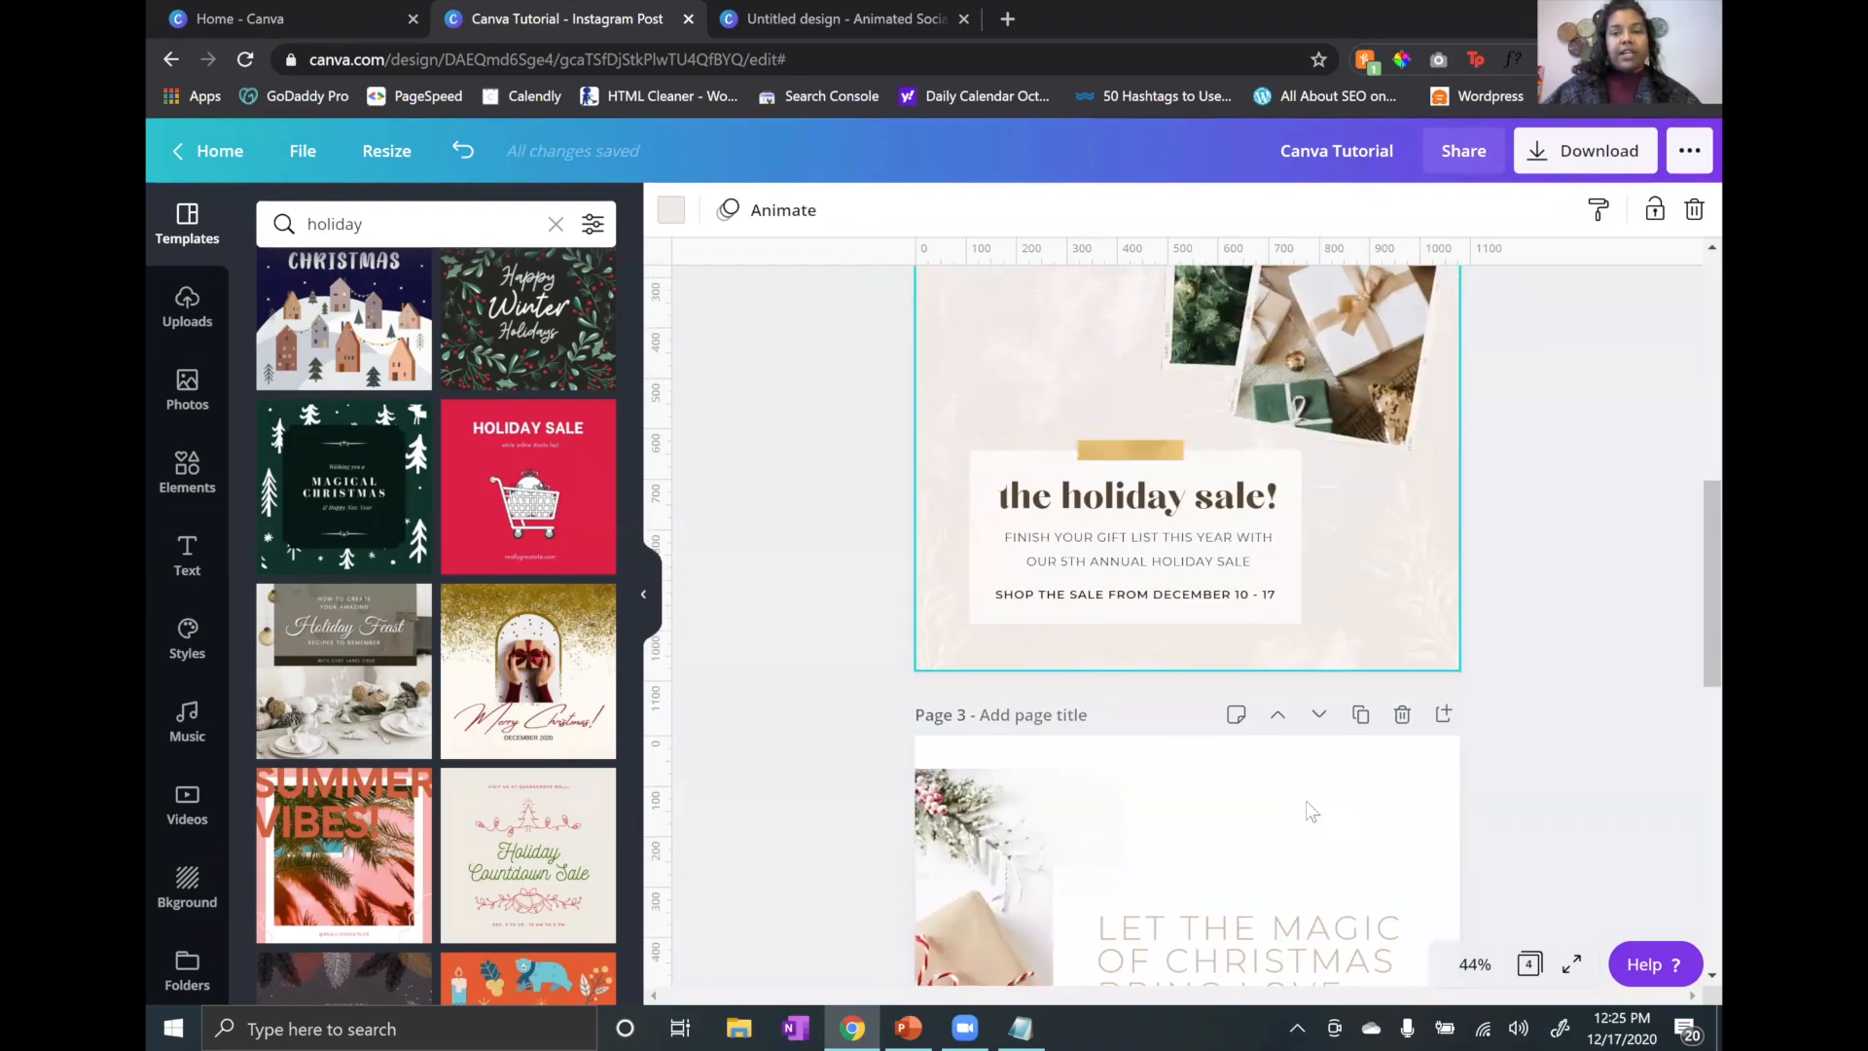
scroll(1294, 632, up, 5)
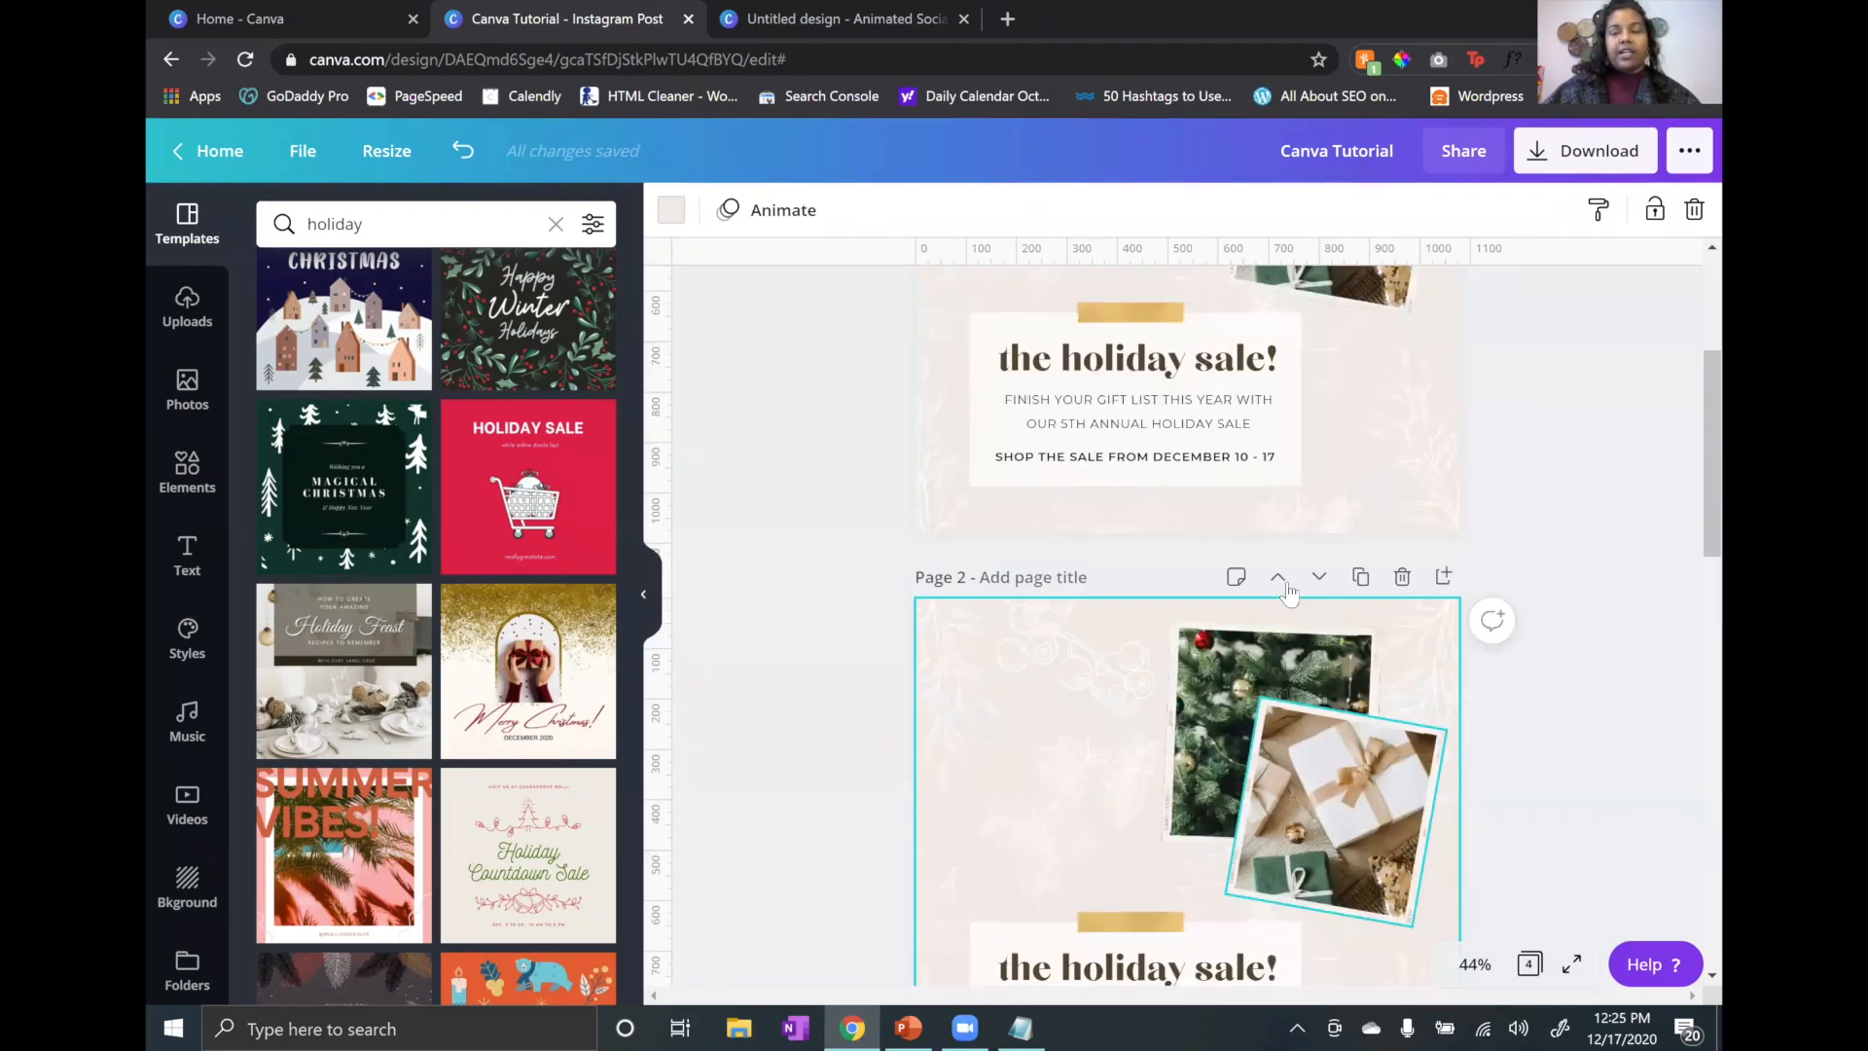
scroll(1300, 482, up, 4)
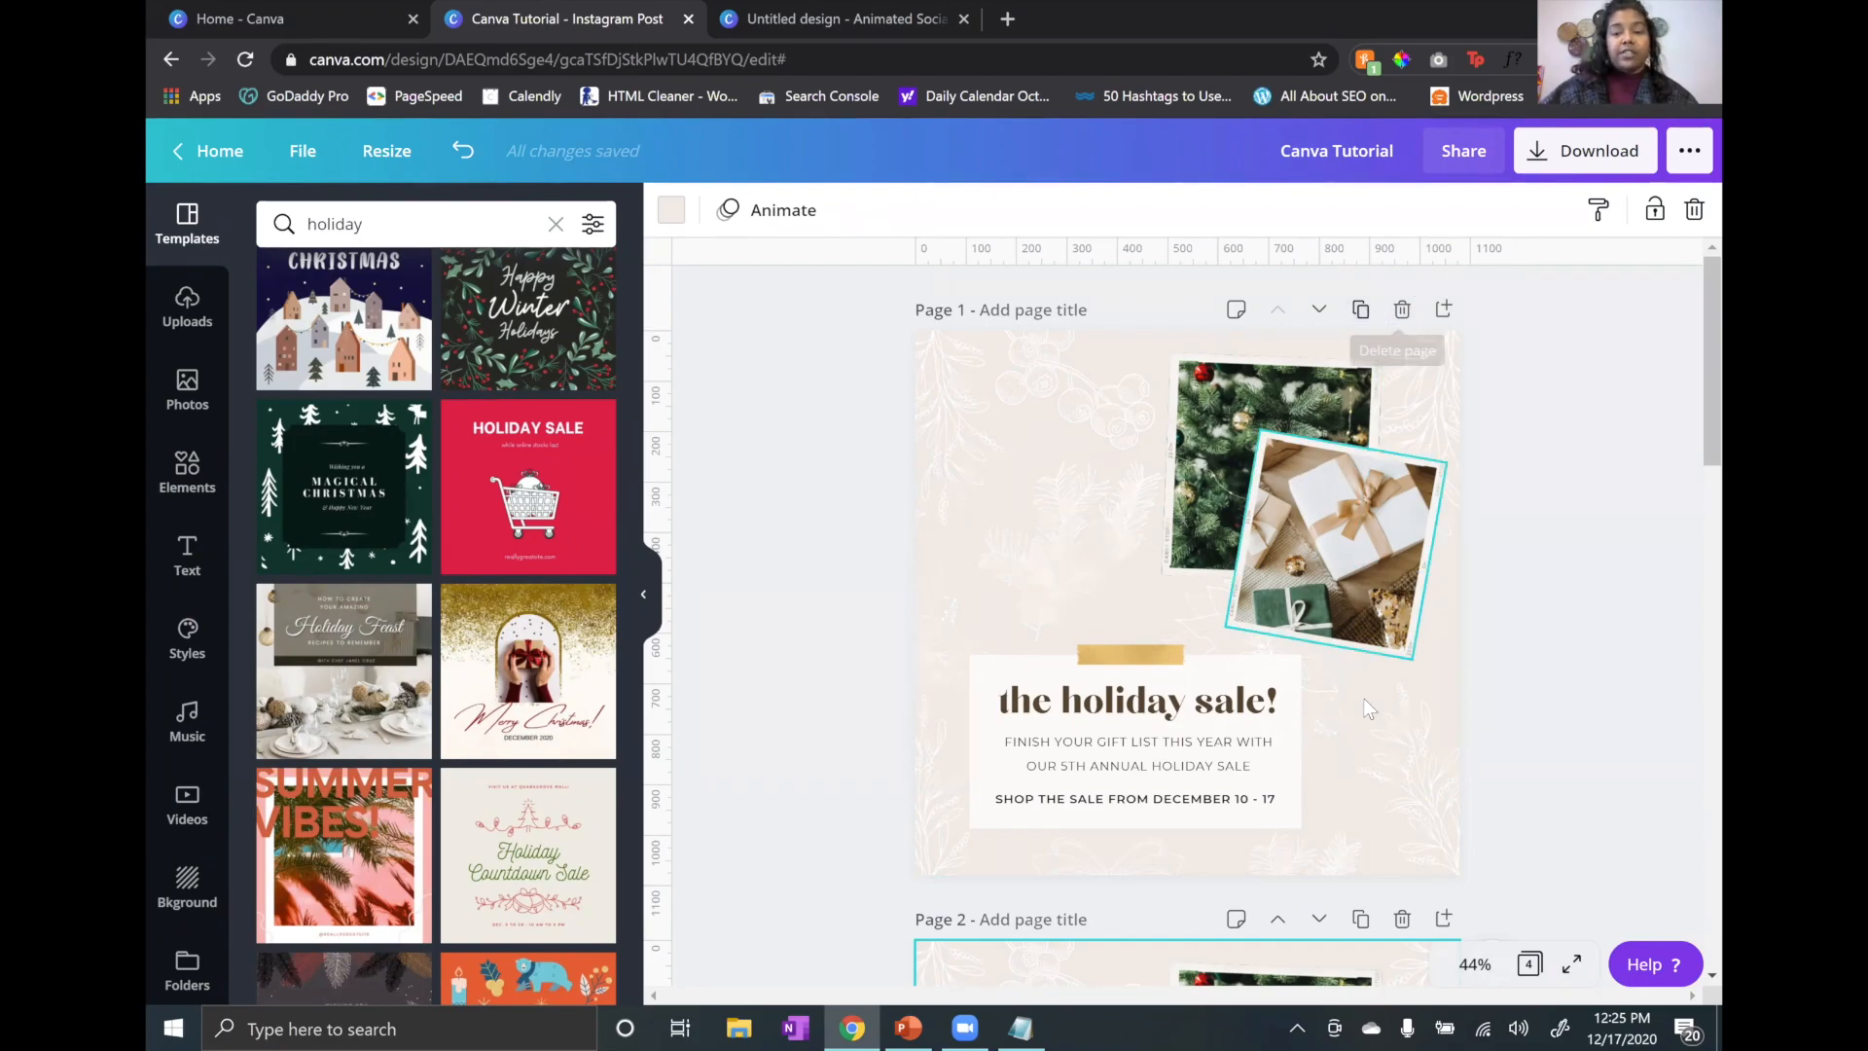
scroll(1397, 616, down, 1)
scroll(1385, 311, up, 1)
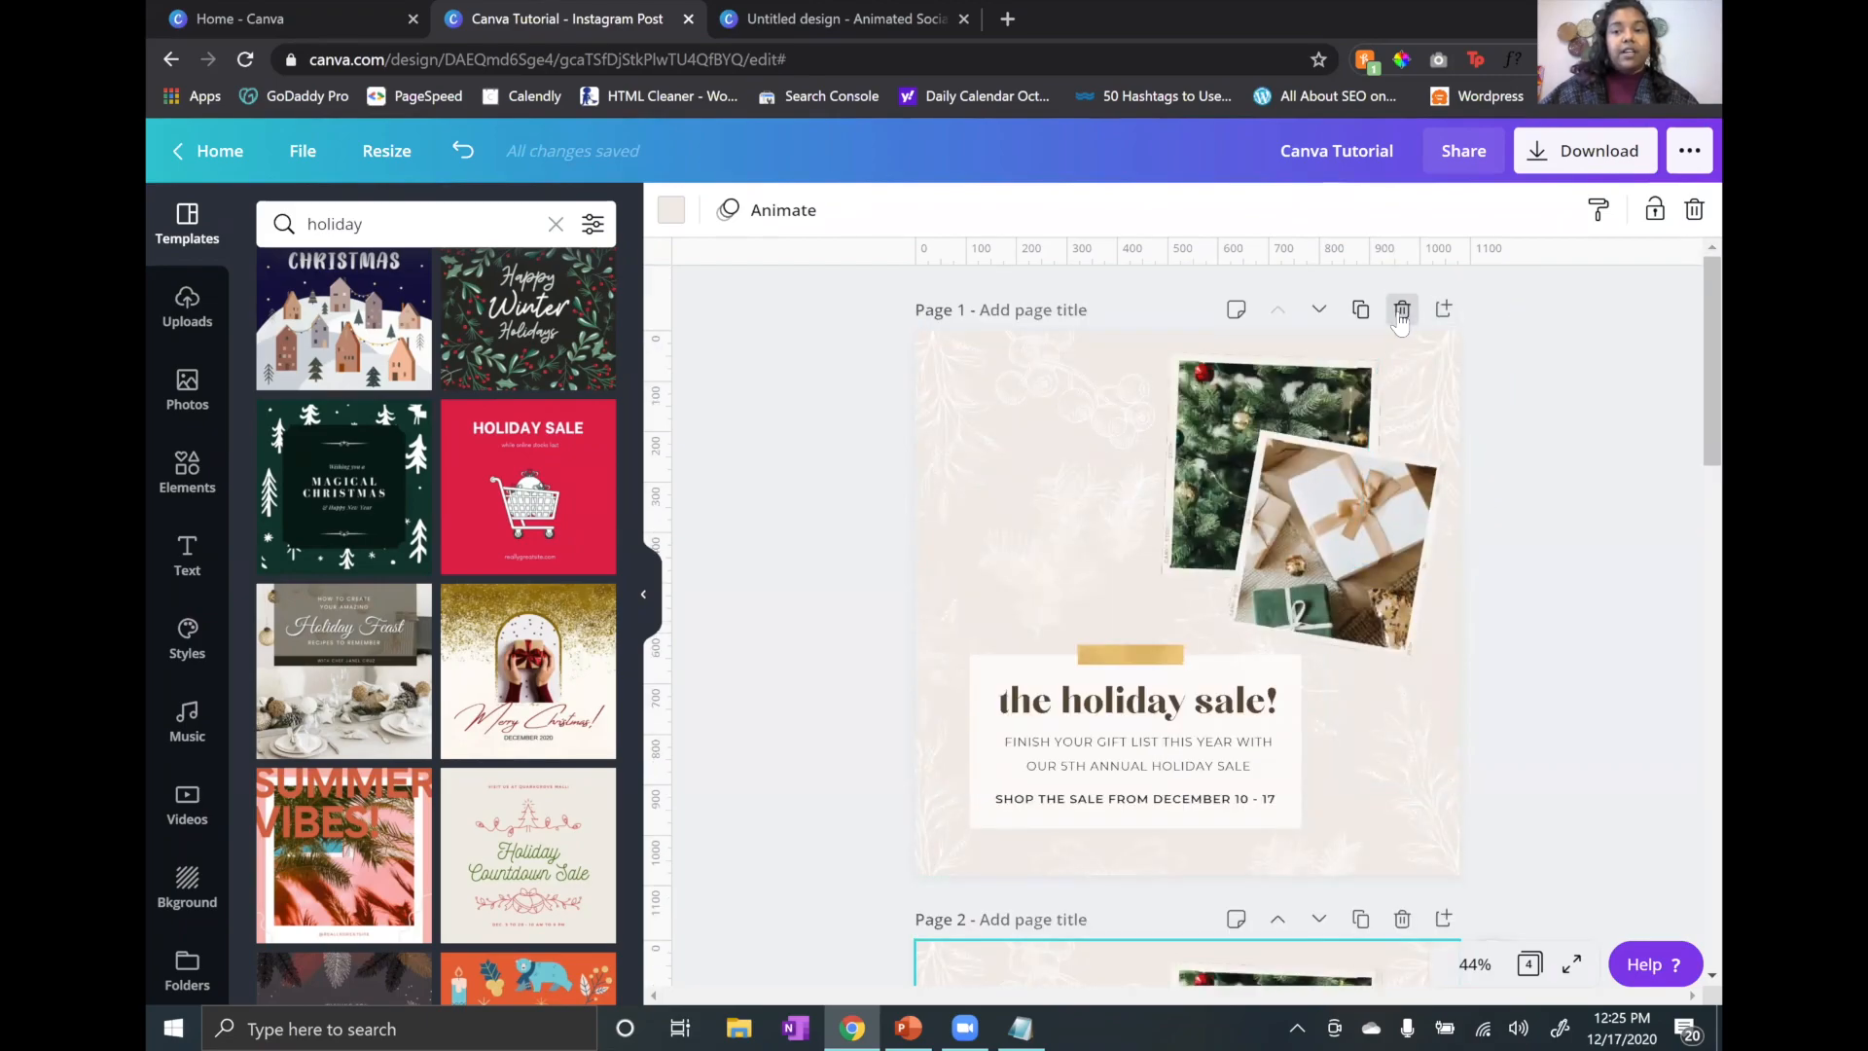
click(1398, 311)
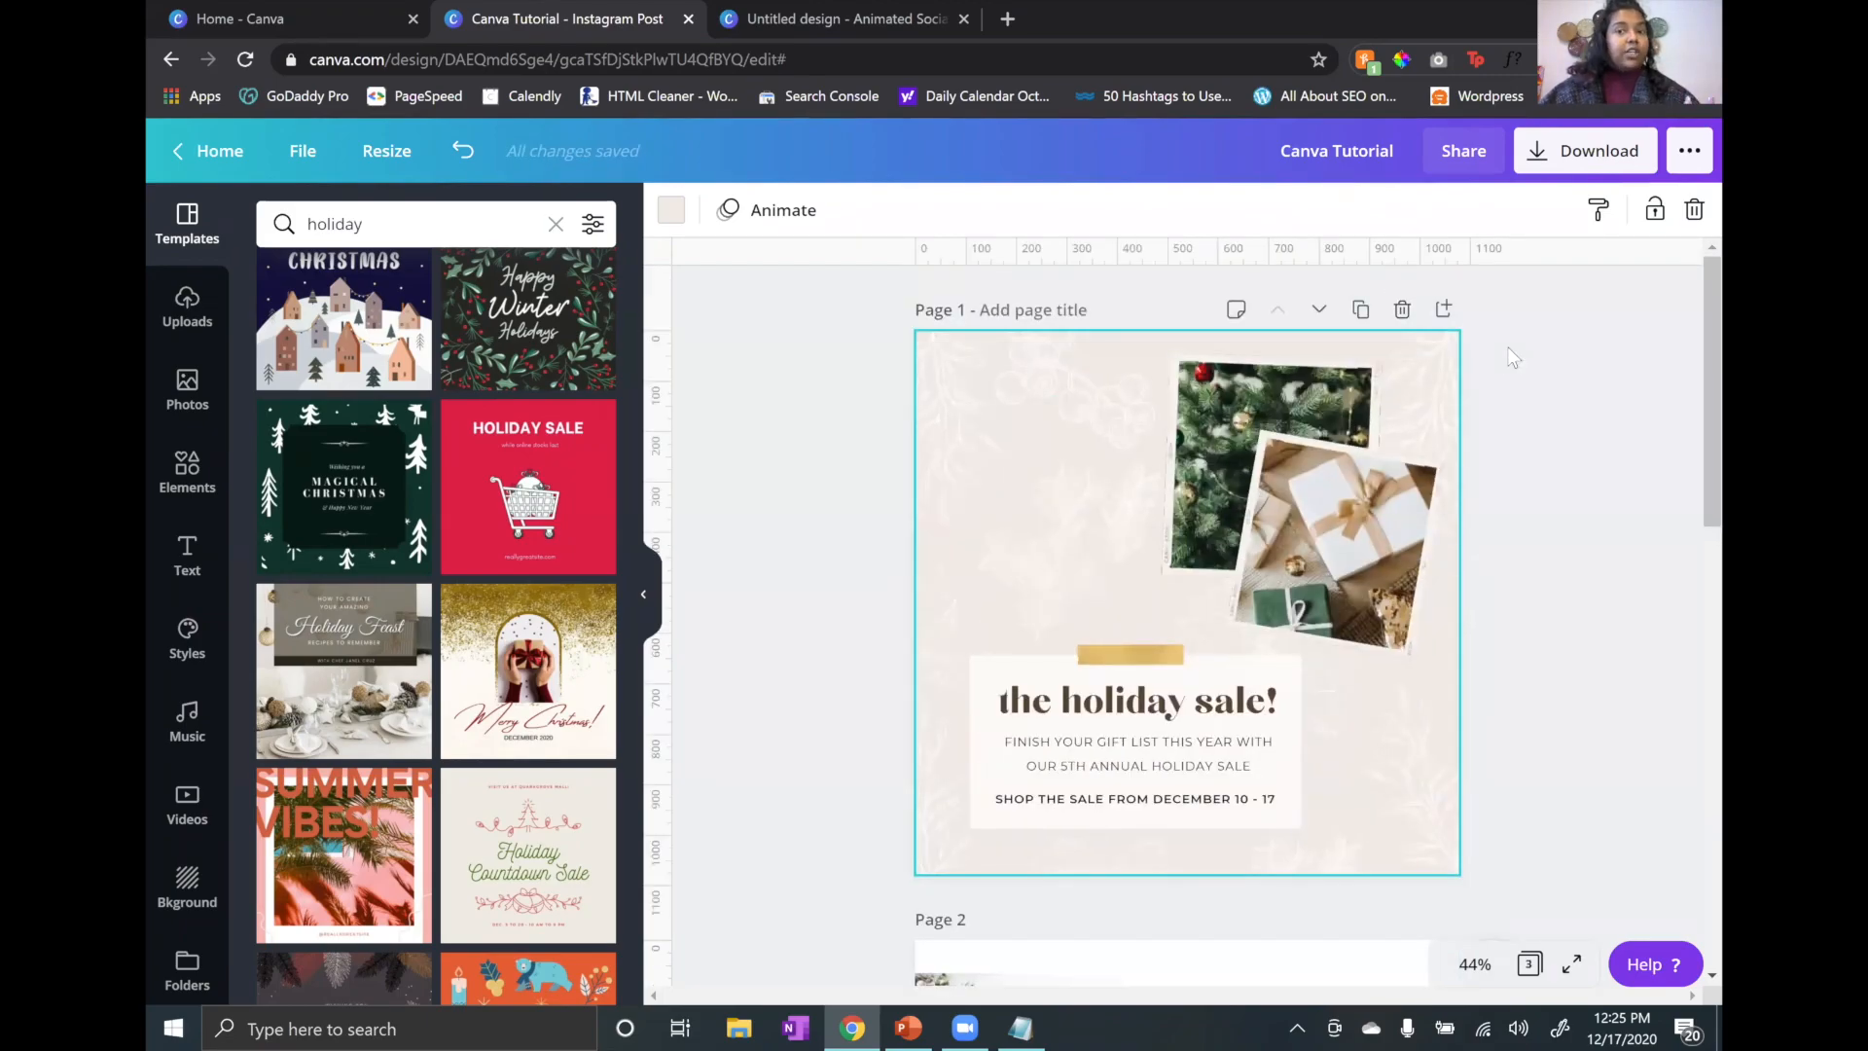
Step: Insert a blank page after the holiday sale page and delete that blank page
click(1443, 310)
scroll(1294, 505, up, 5)
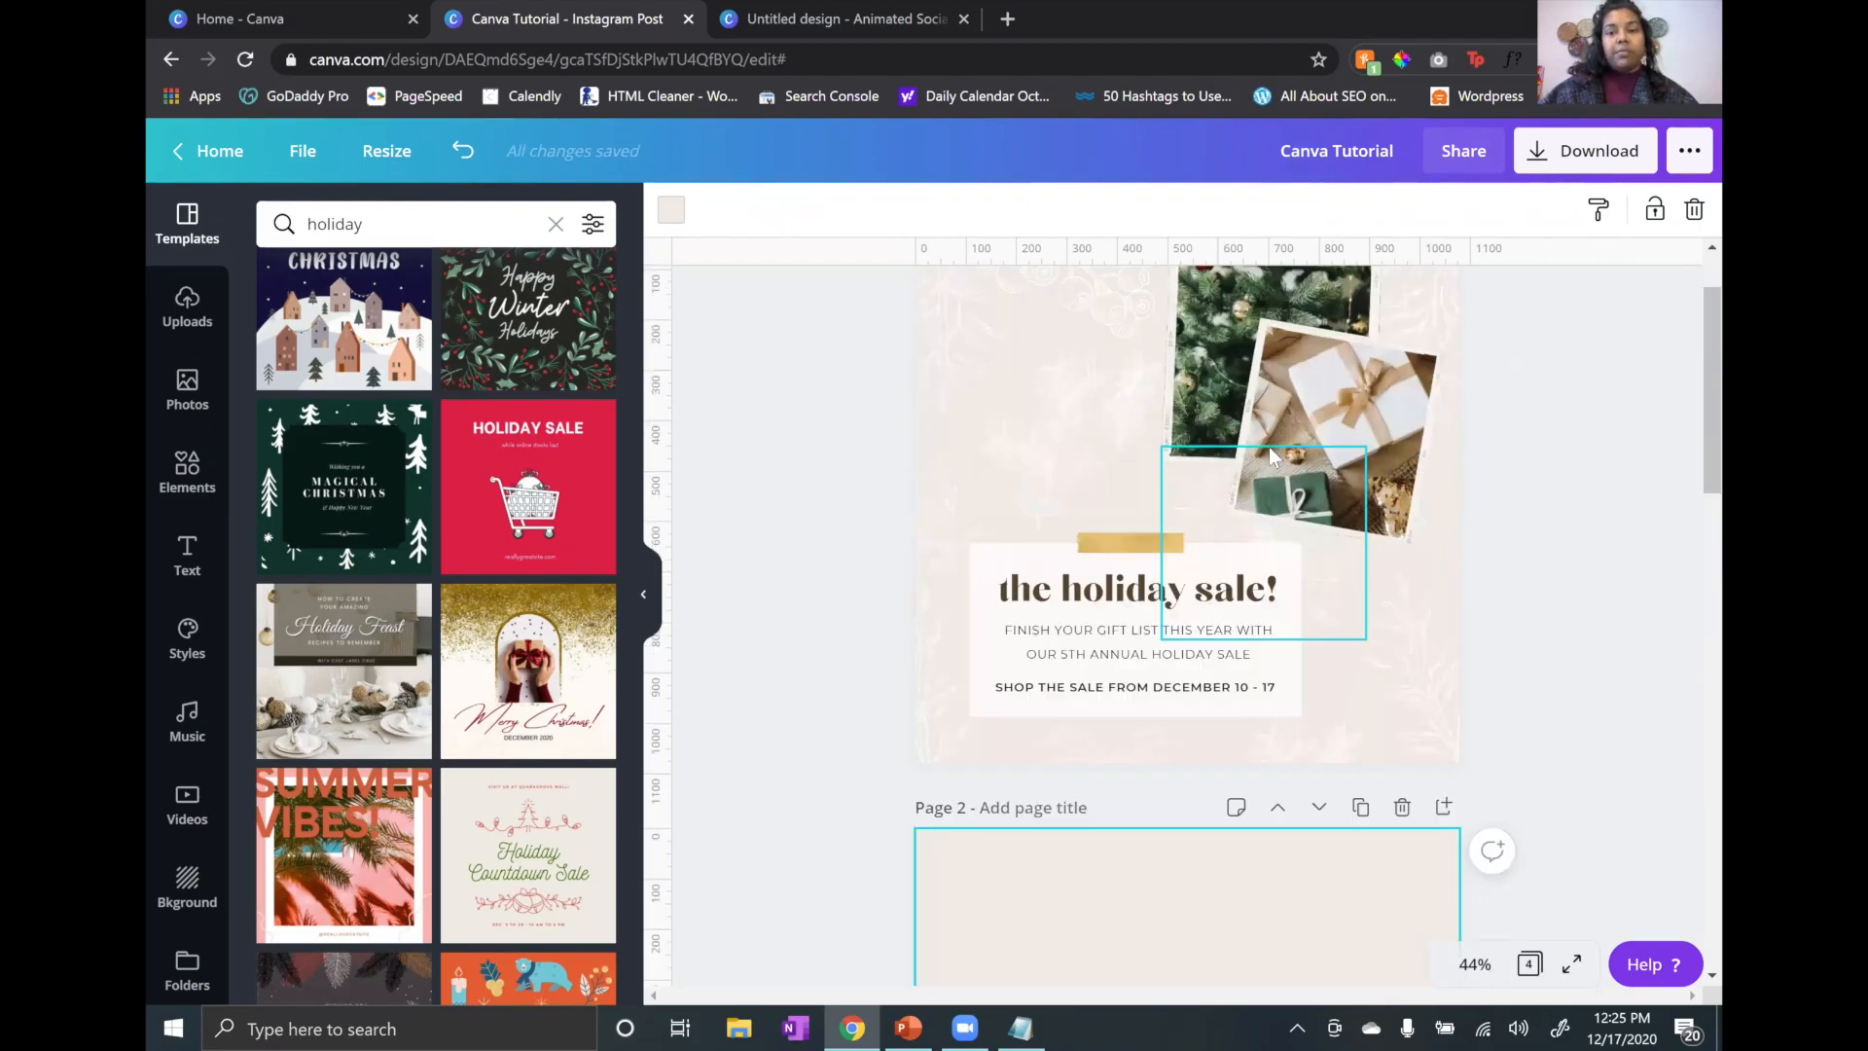
scroll(1211, 667, down, 7)
scroll(1175, 833, down, 2)
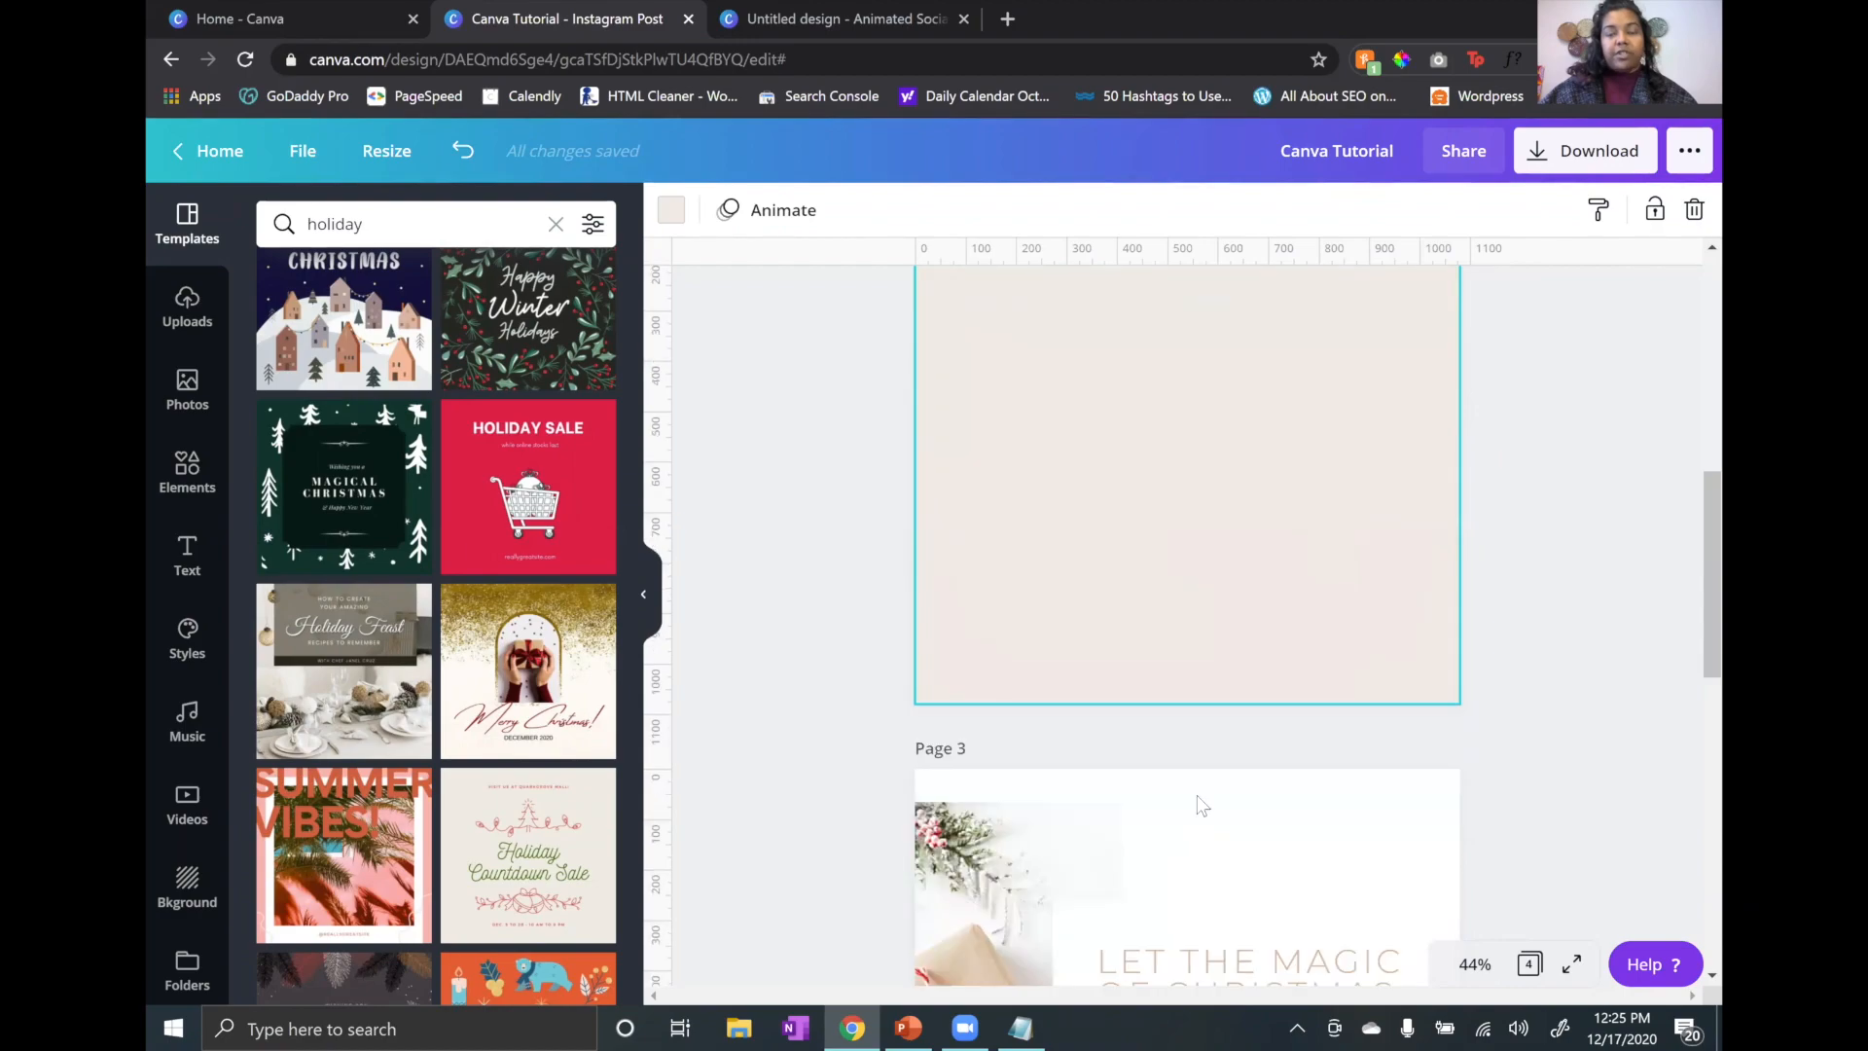
scroll(1241, 597, up, 6)
scroll(1224, 663, down, 2)
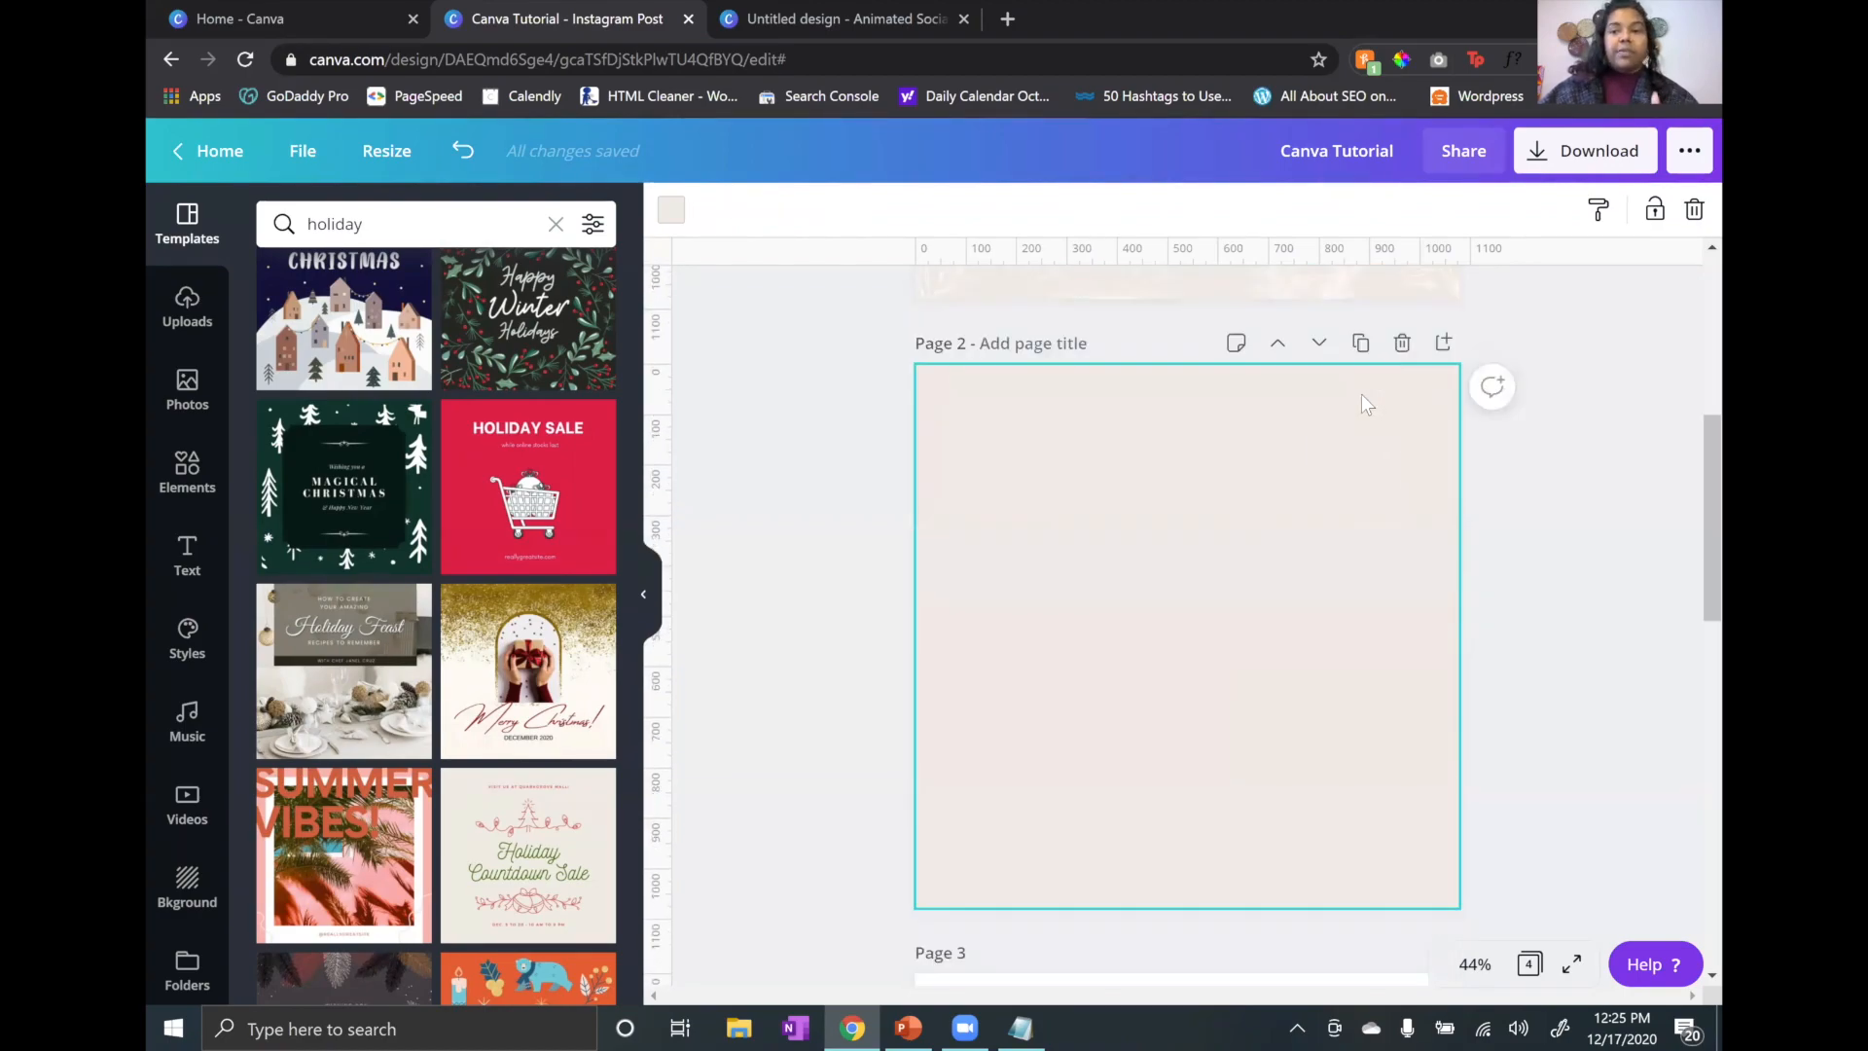
click(1400, 346)
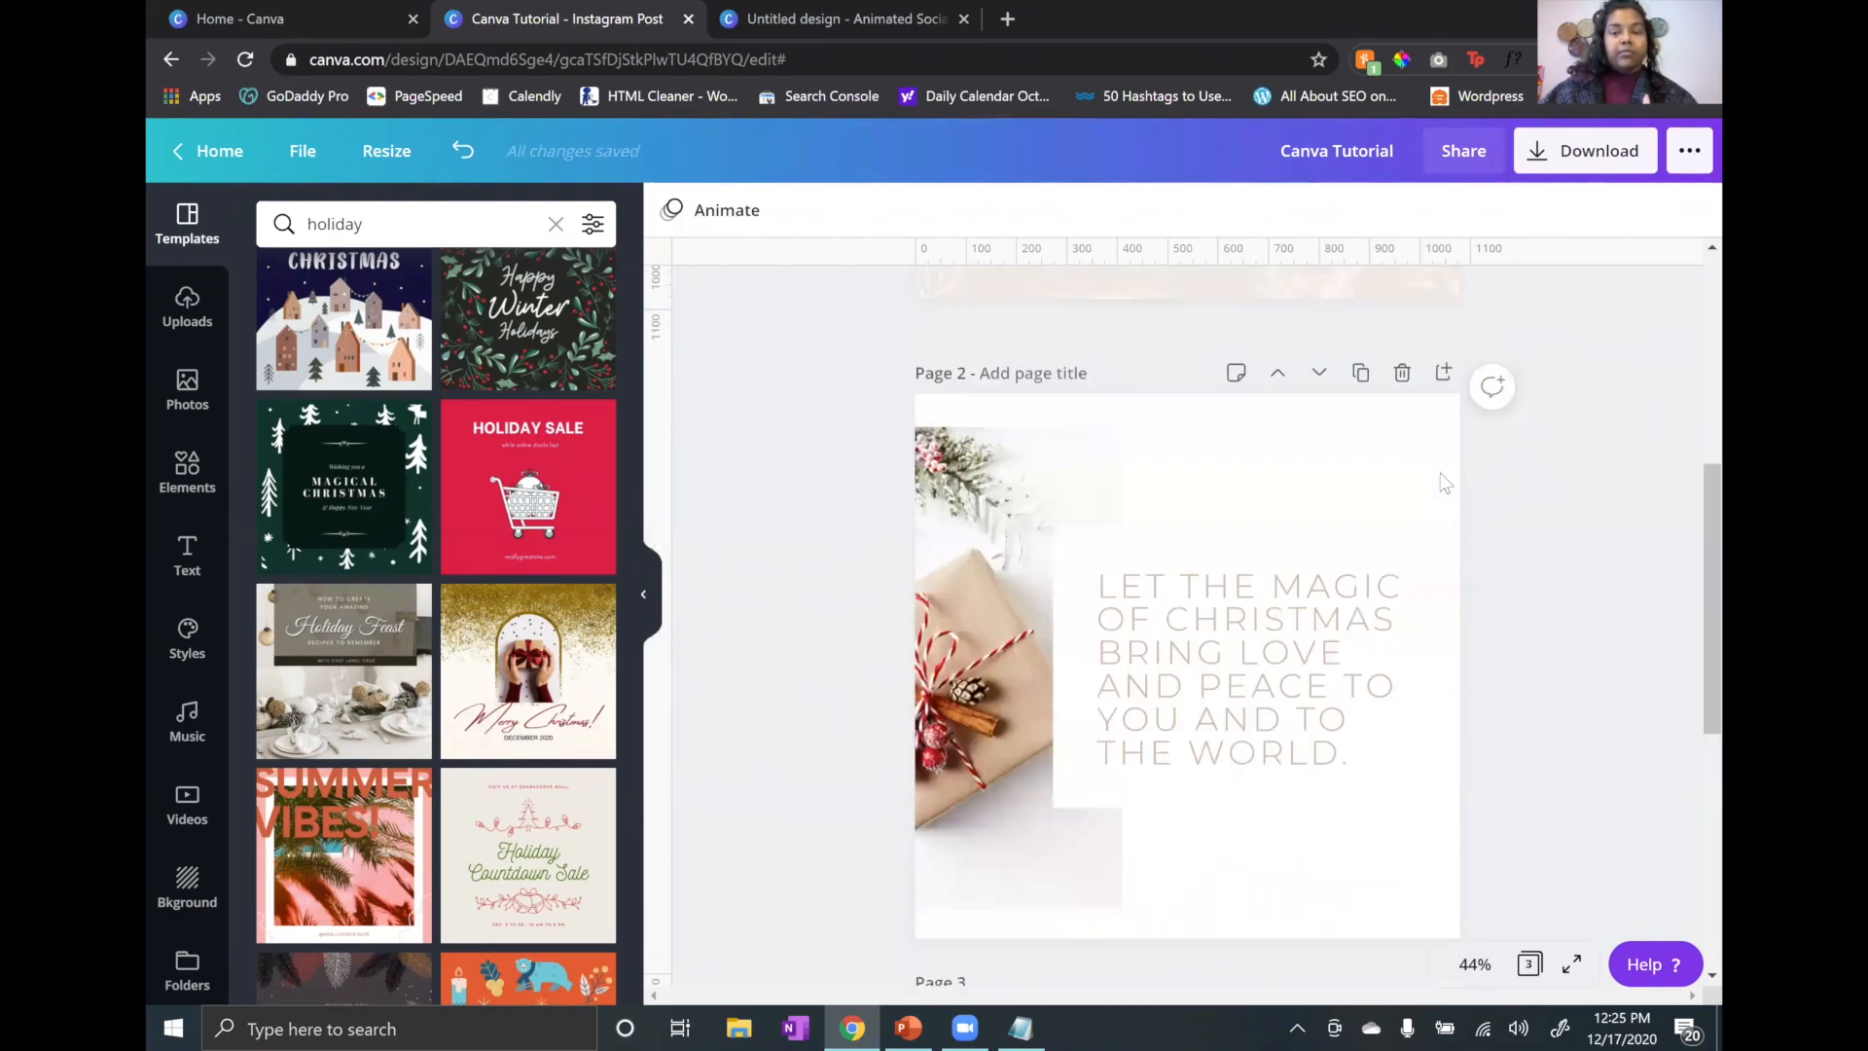
scroll(1444, 483, up, 3)
scroll(1445, 483, up, 2)
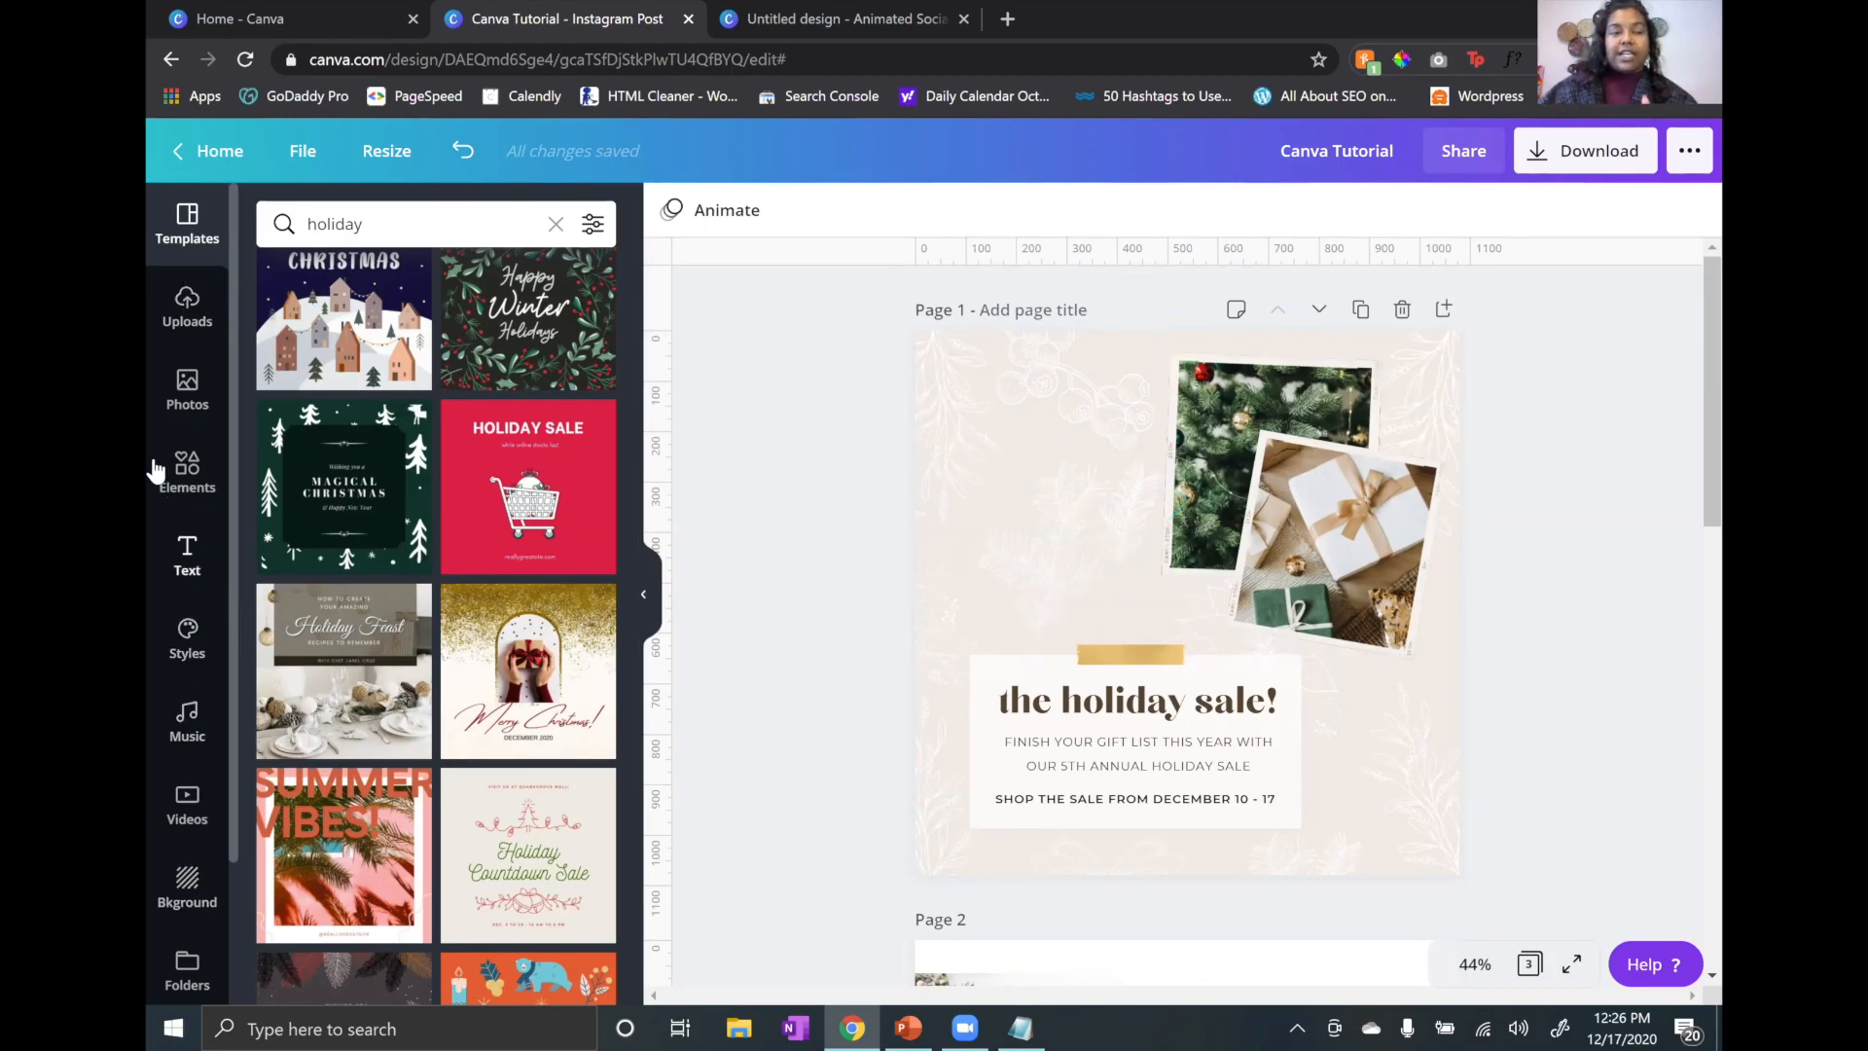
Step: Browse the uploaded images in the media library
click(178, 304)
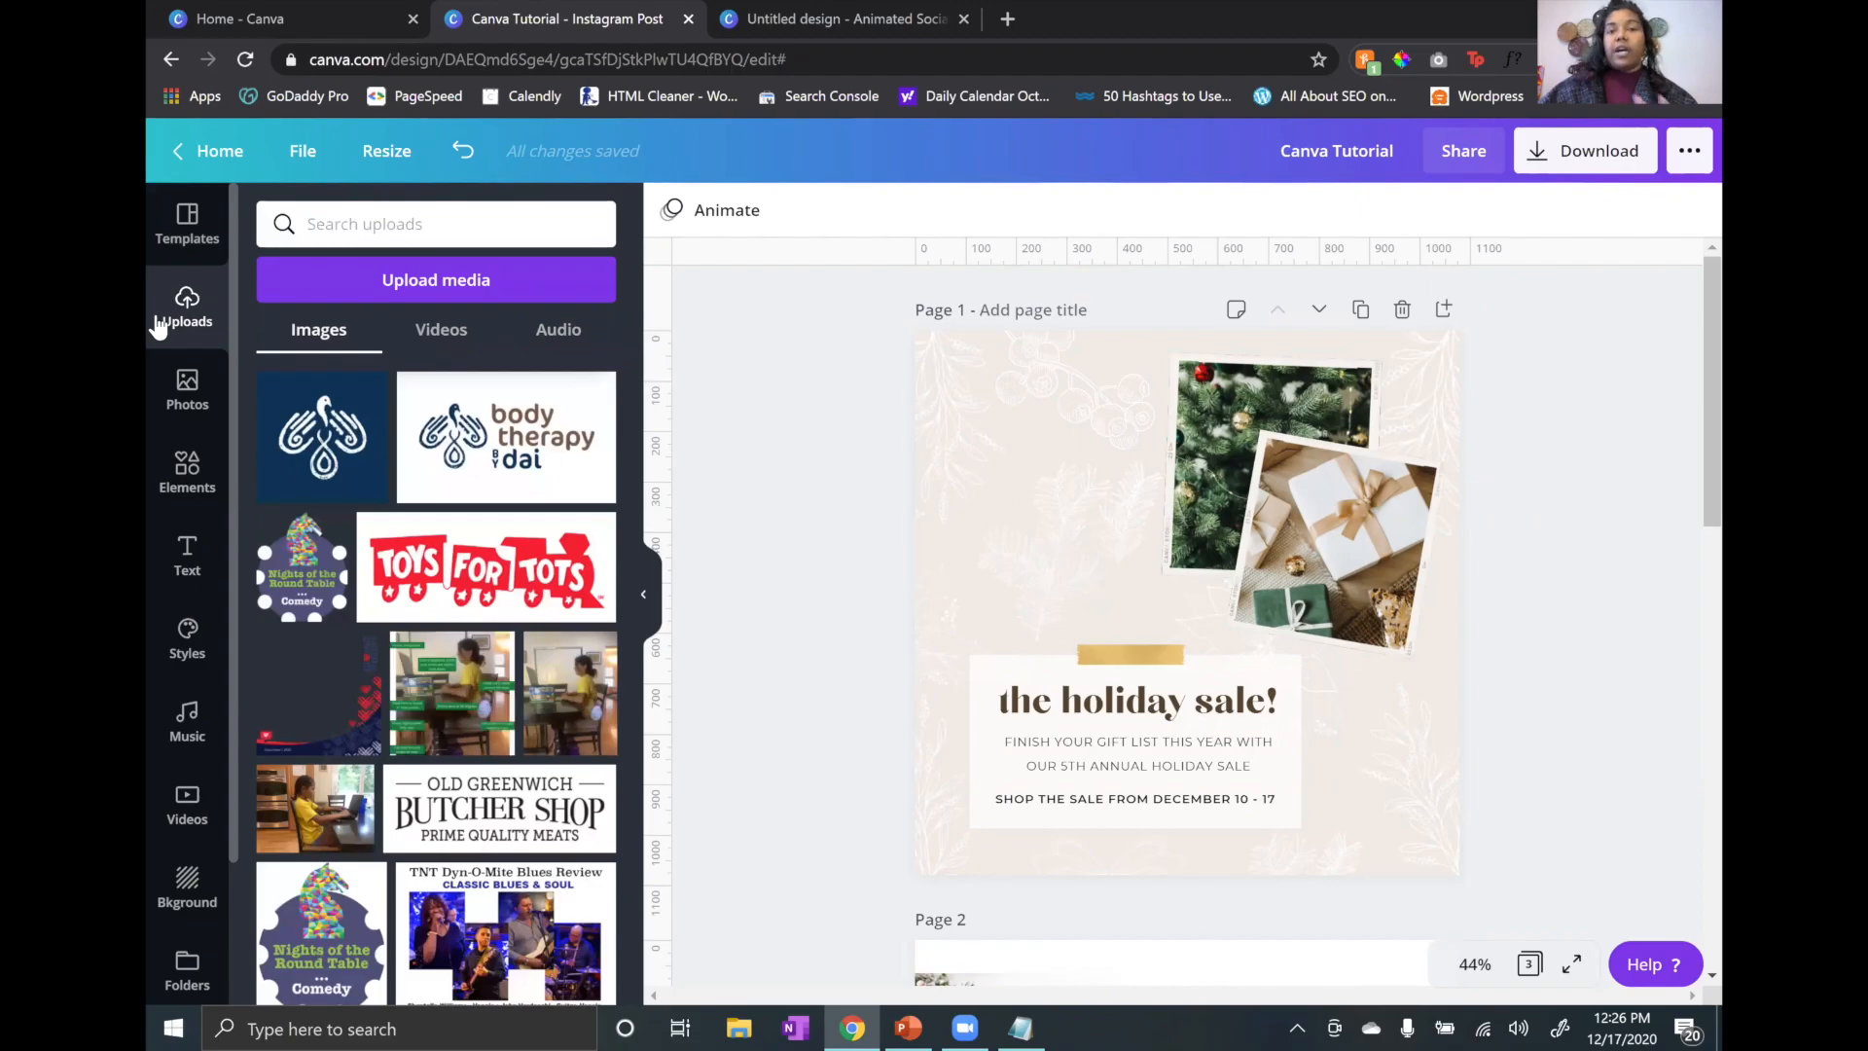
scroll(407, 690, down, 2)
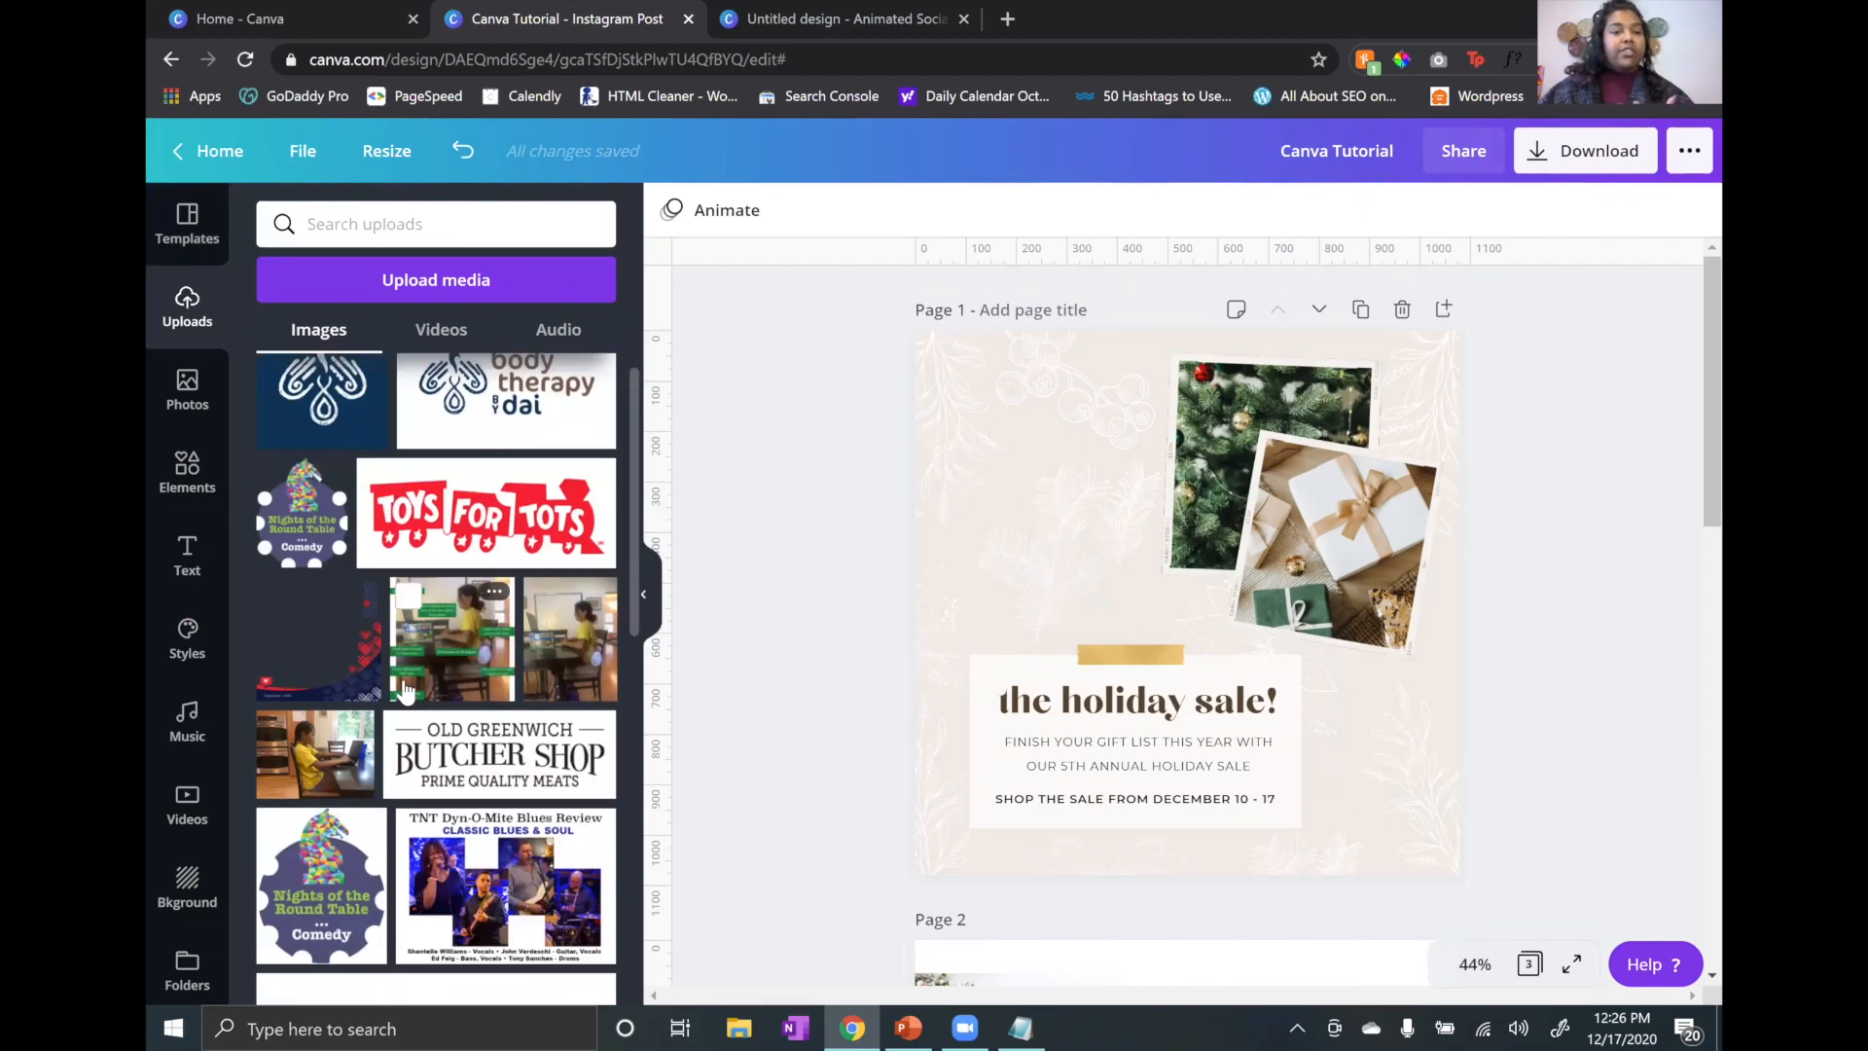
scroll(406, 691, down, 3)
scroll(406, 691, down, 3)
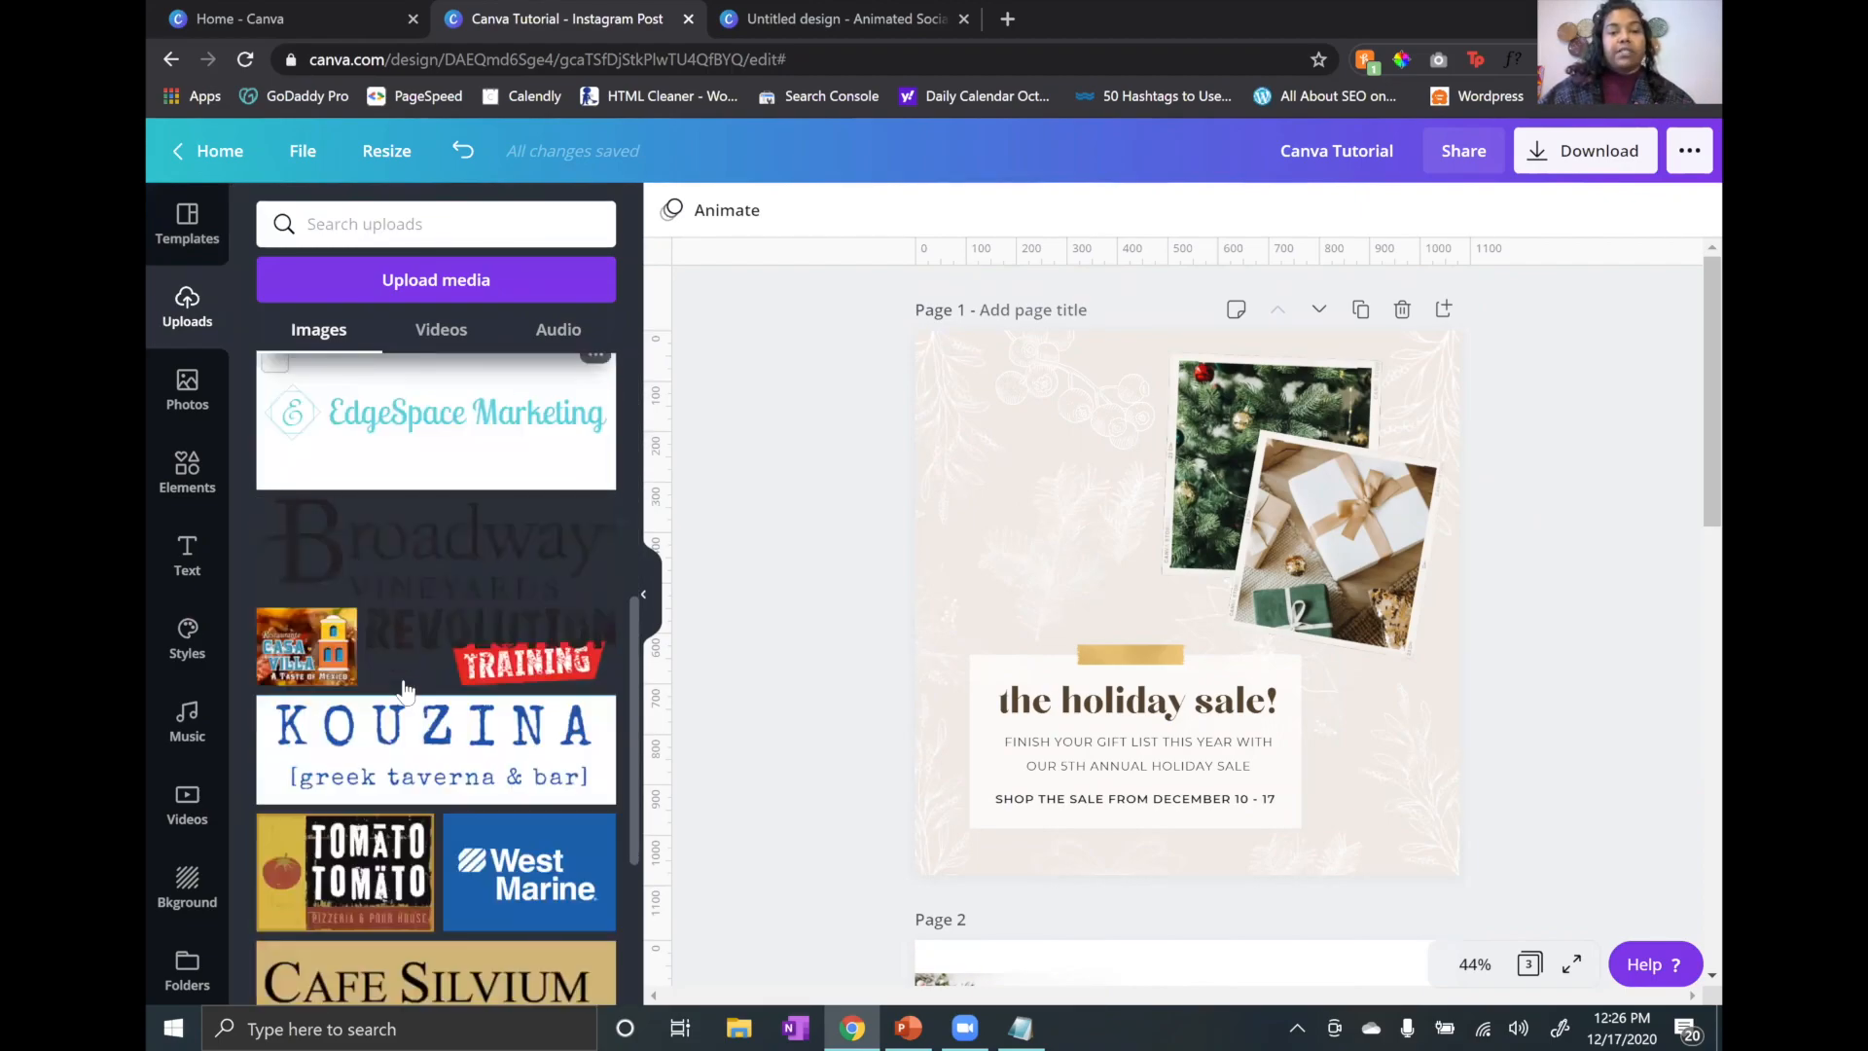
scroll(418, 693, up, 10)
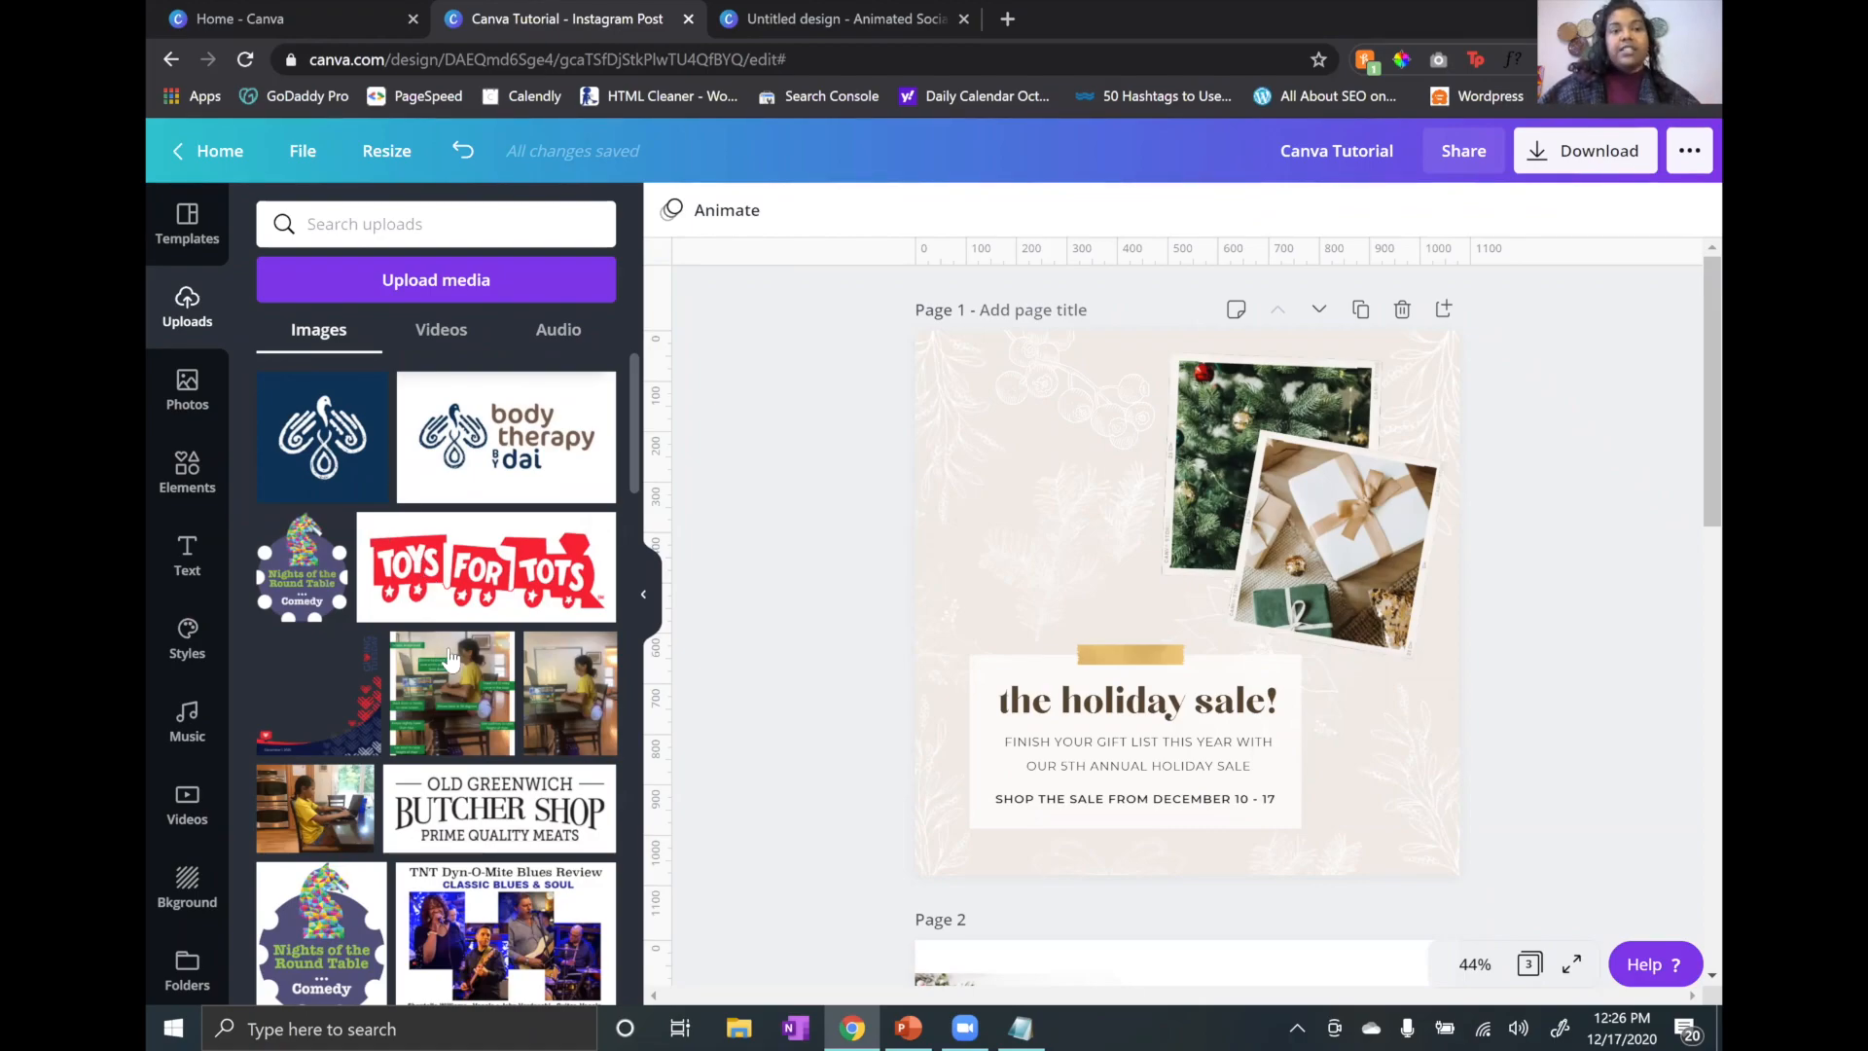
scroll(453, 667, down, 10)
scroll(452, 667, down, 3)
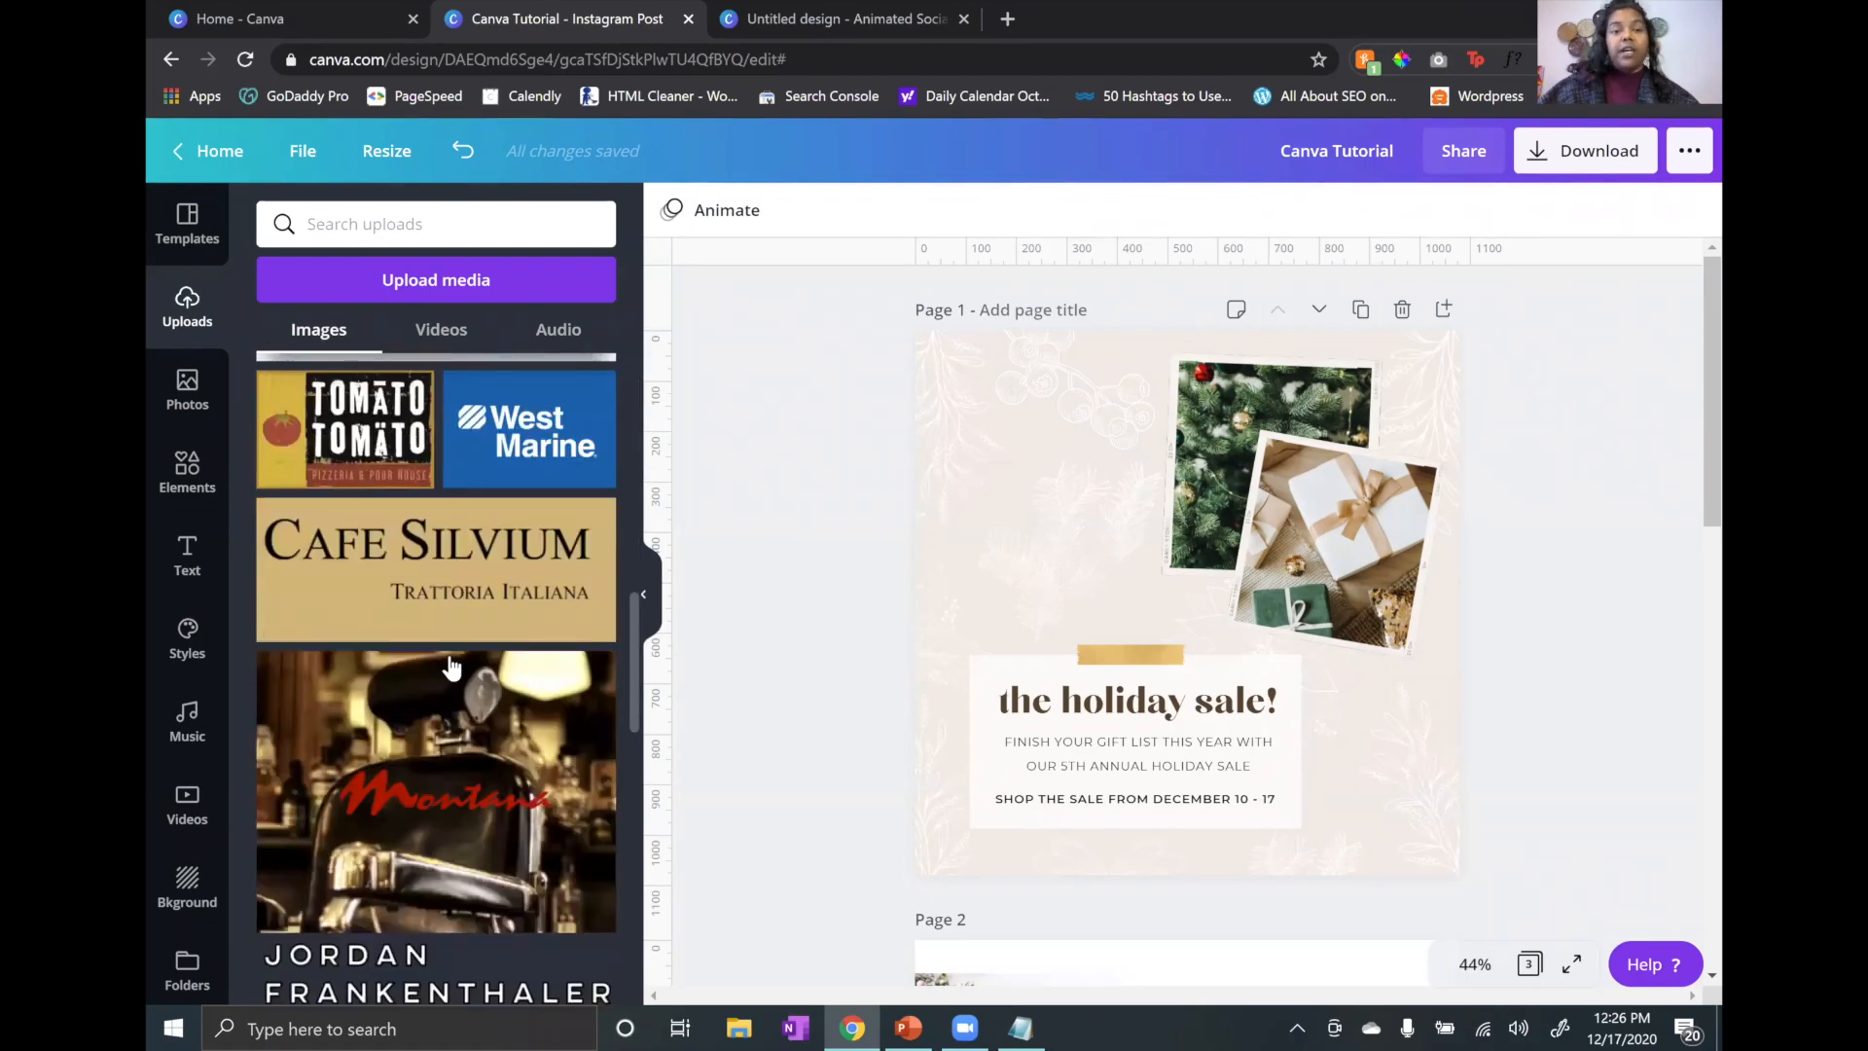
scroll(453, 668, up, 12)
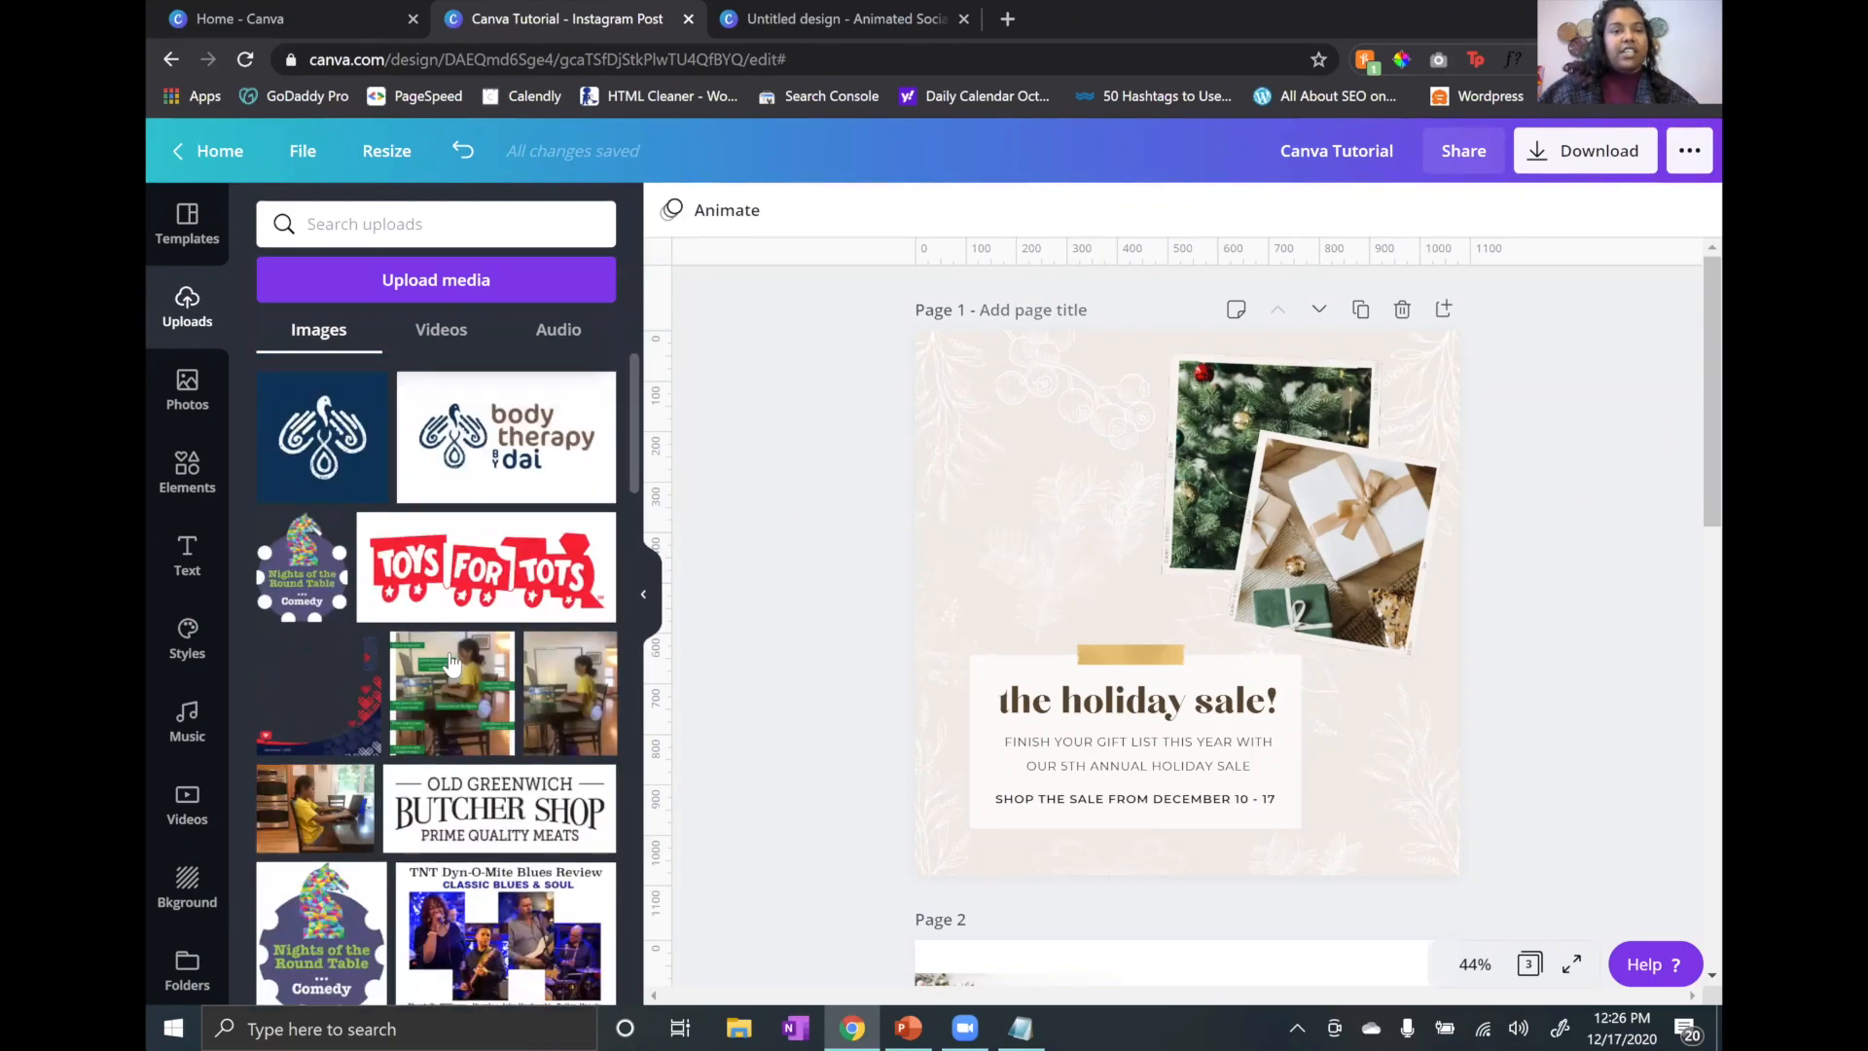
Step: View the uploaded videos and audio, and return to the uploaded images
click(471, 348)
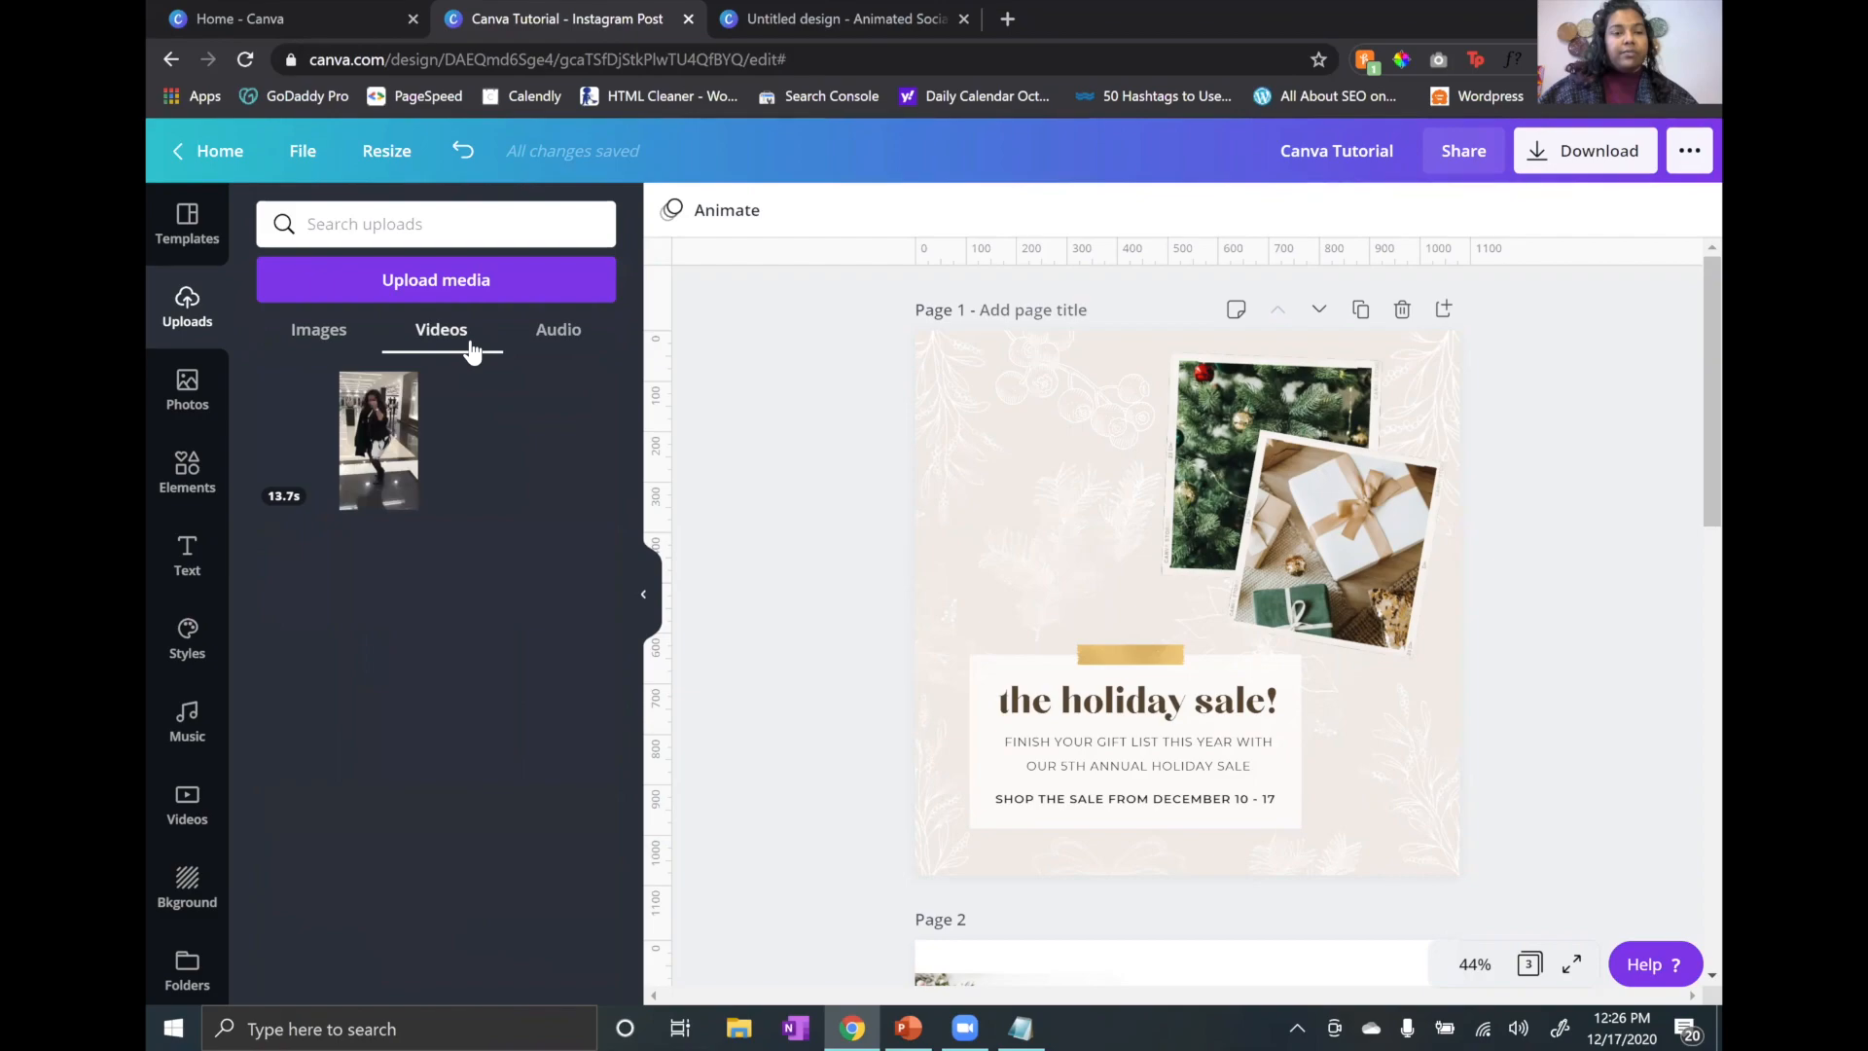
click(534, 341)
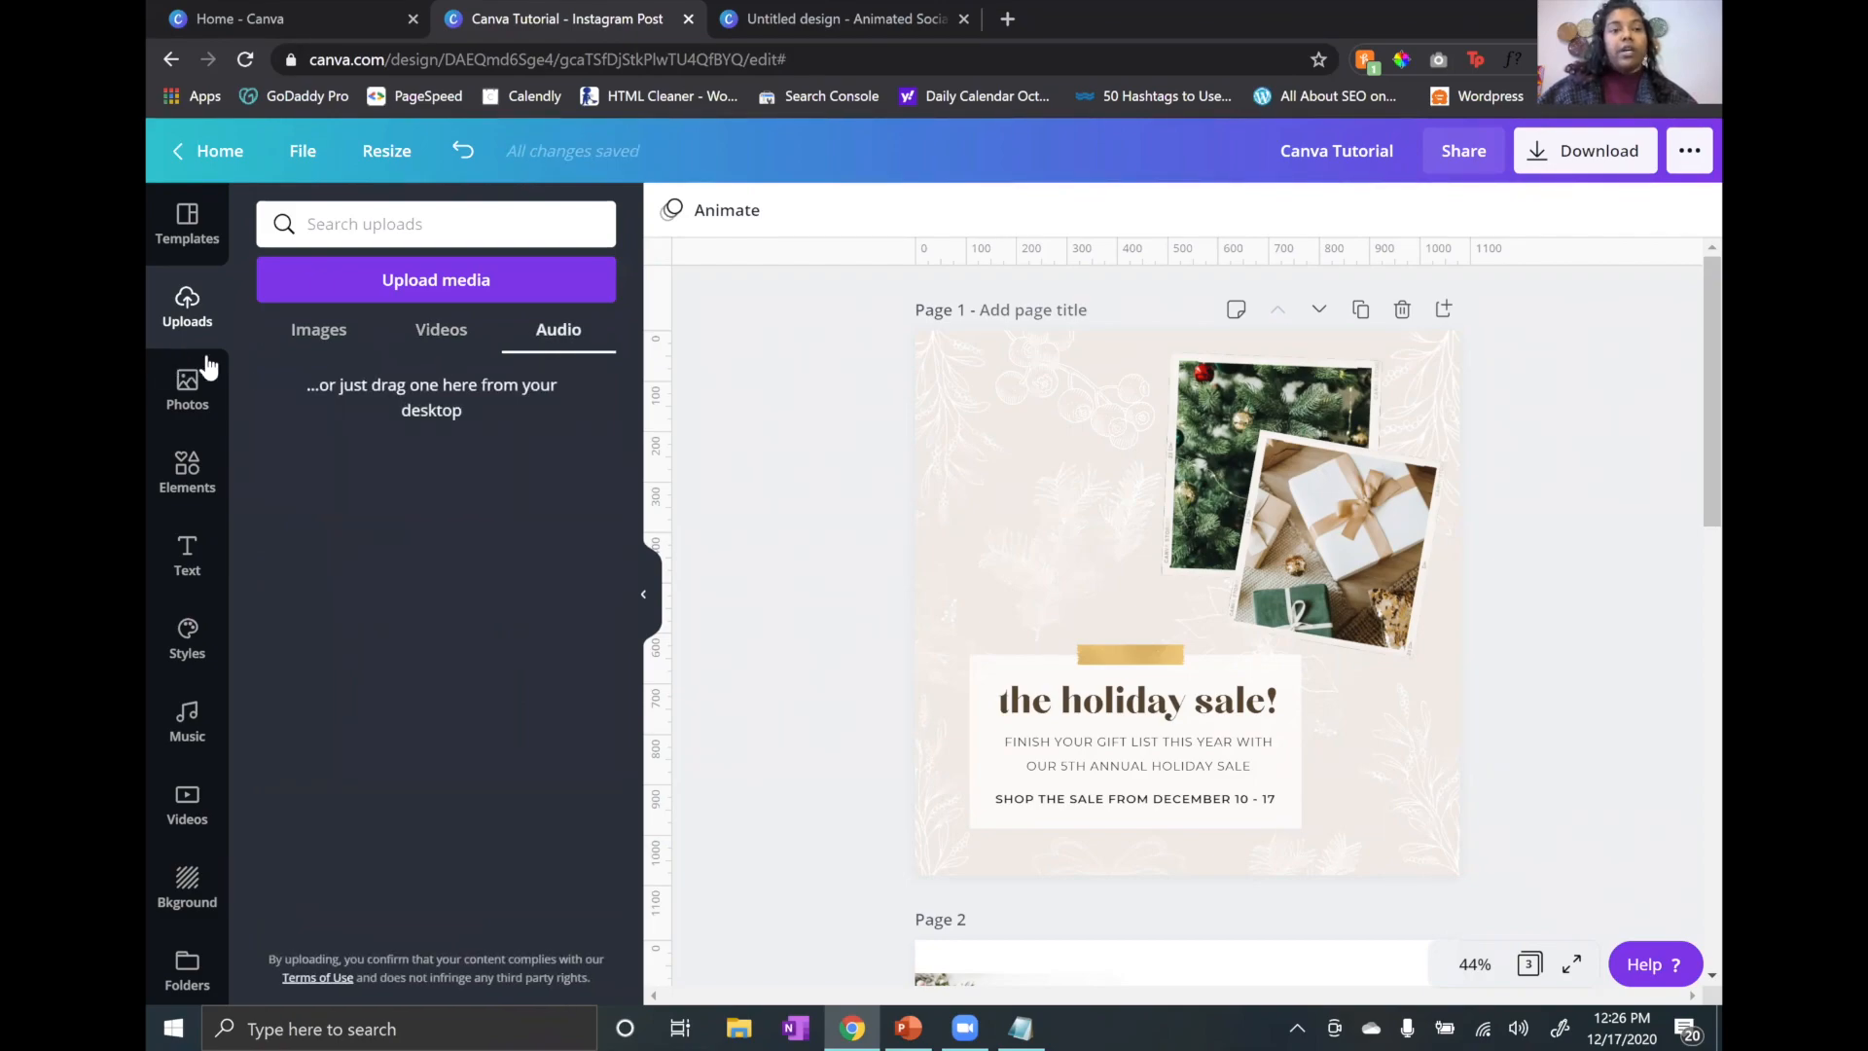
click(291, 346)
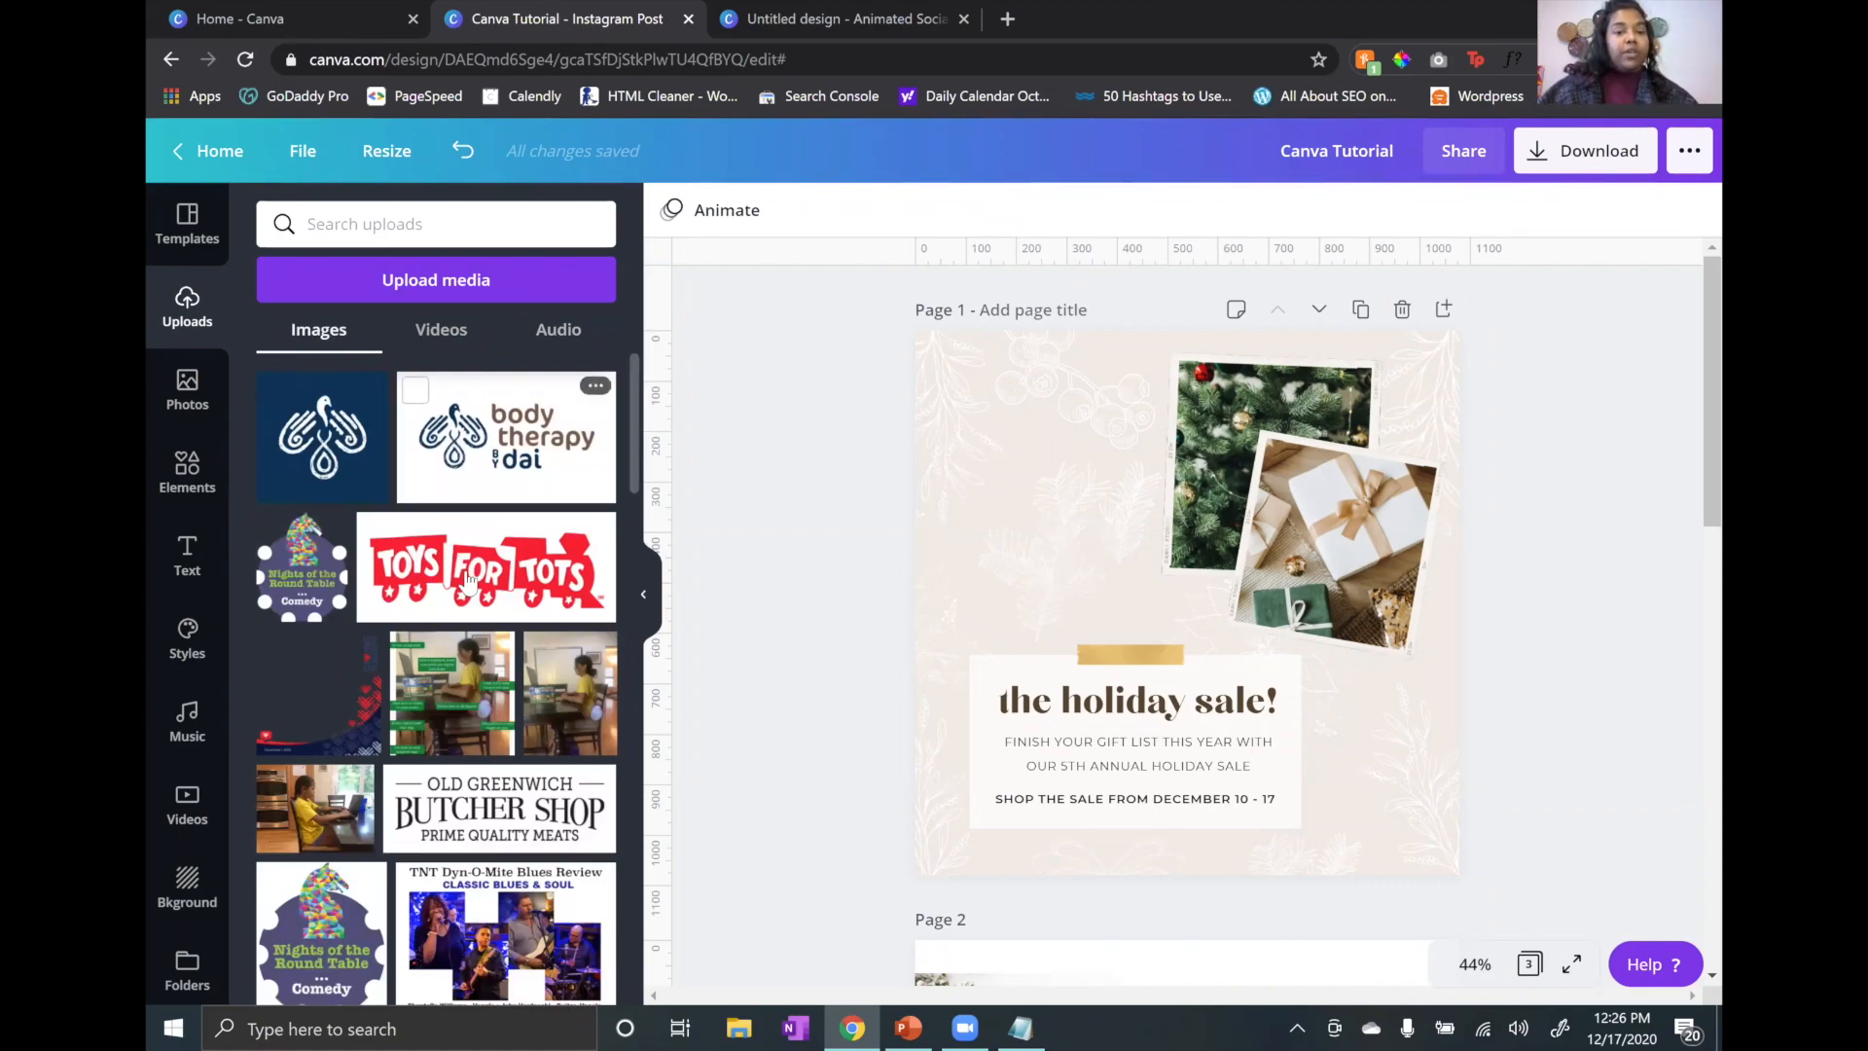
scroll(468, 580, down, 2)
scroll(468, 581, down, 1)
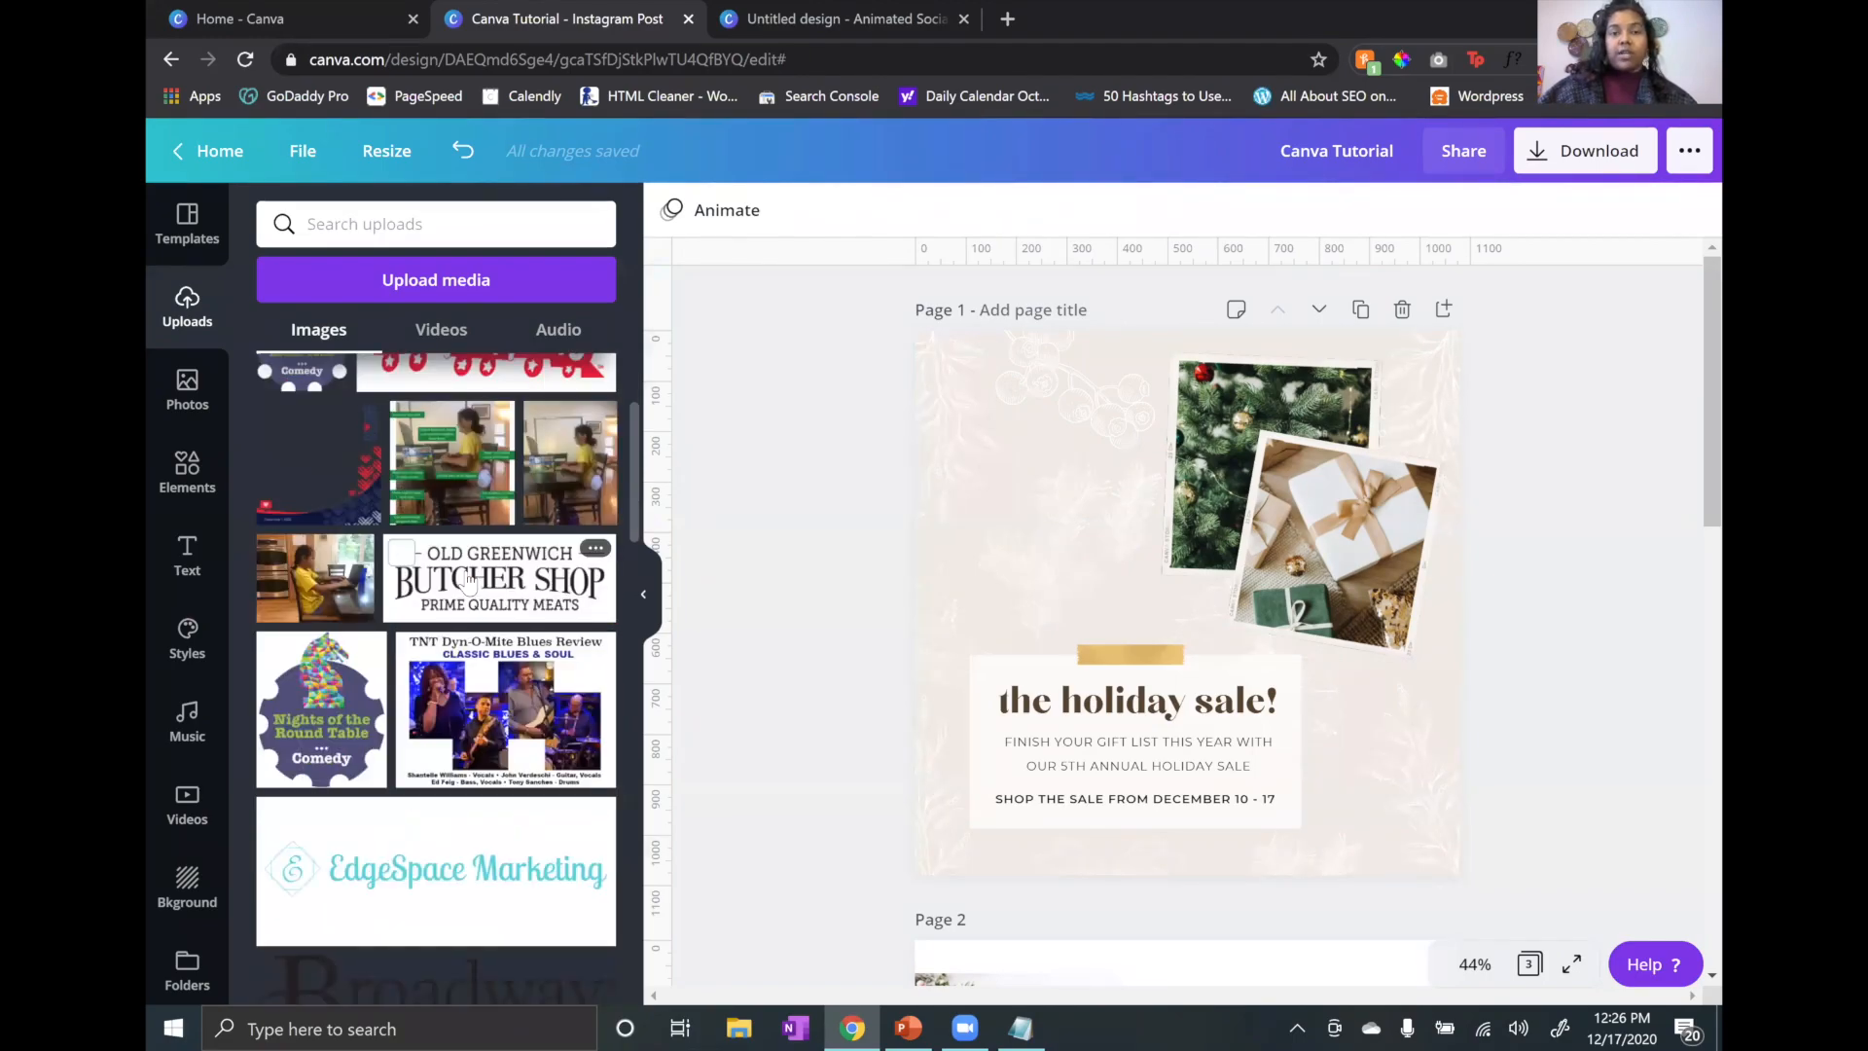
scroll(468, 581, up, 3)
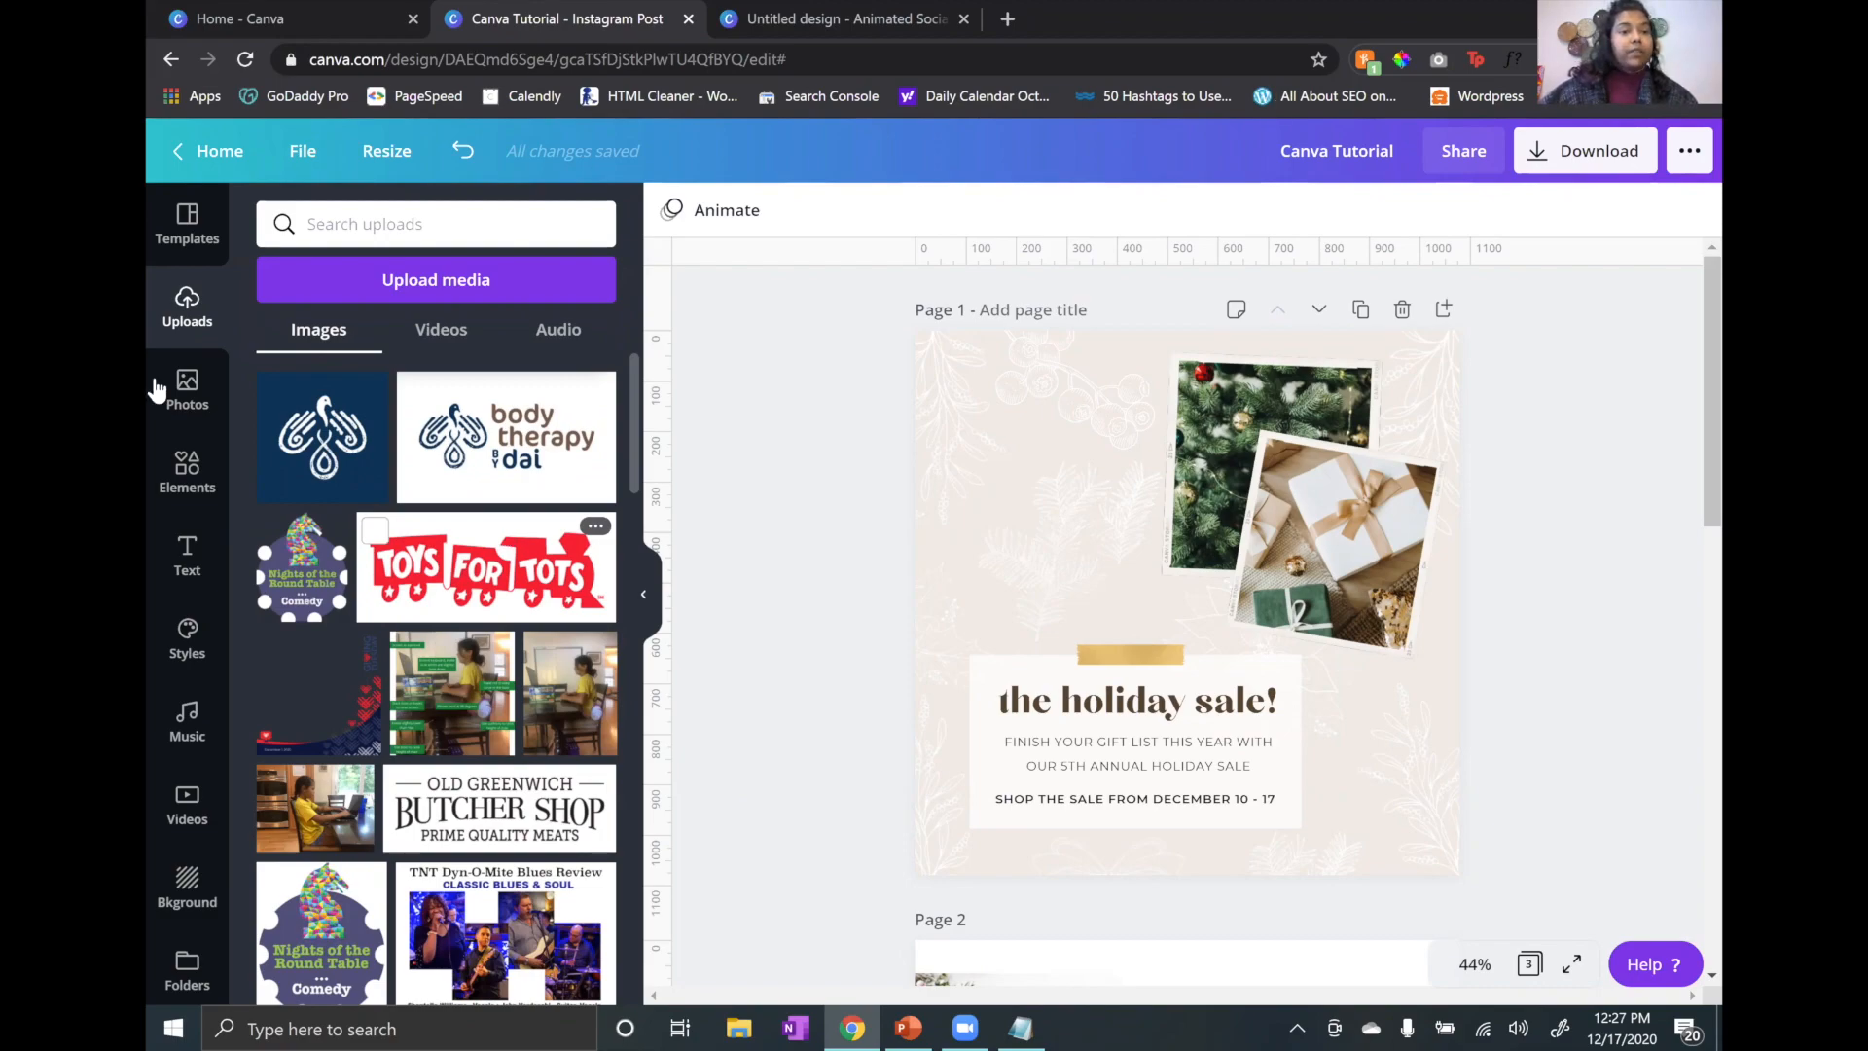
Step: Browse the trending stock photos in the photo library
click(155, 424)
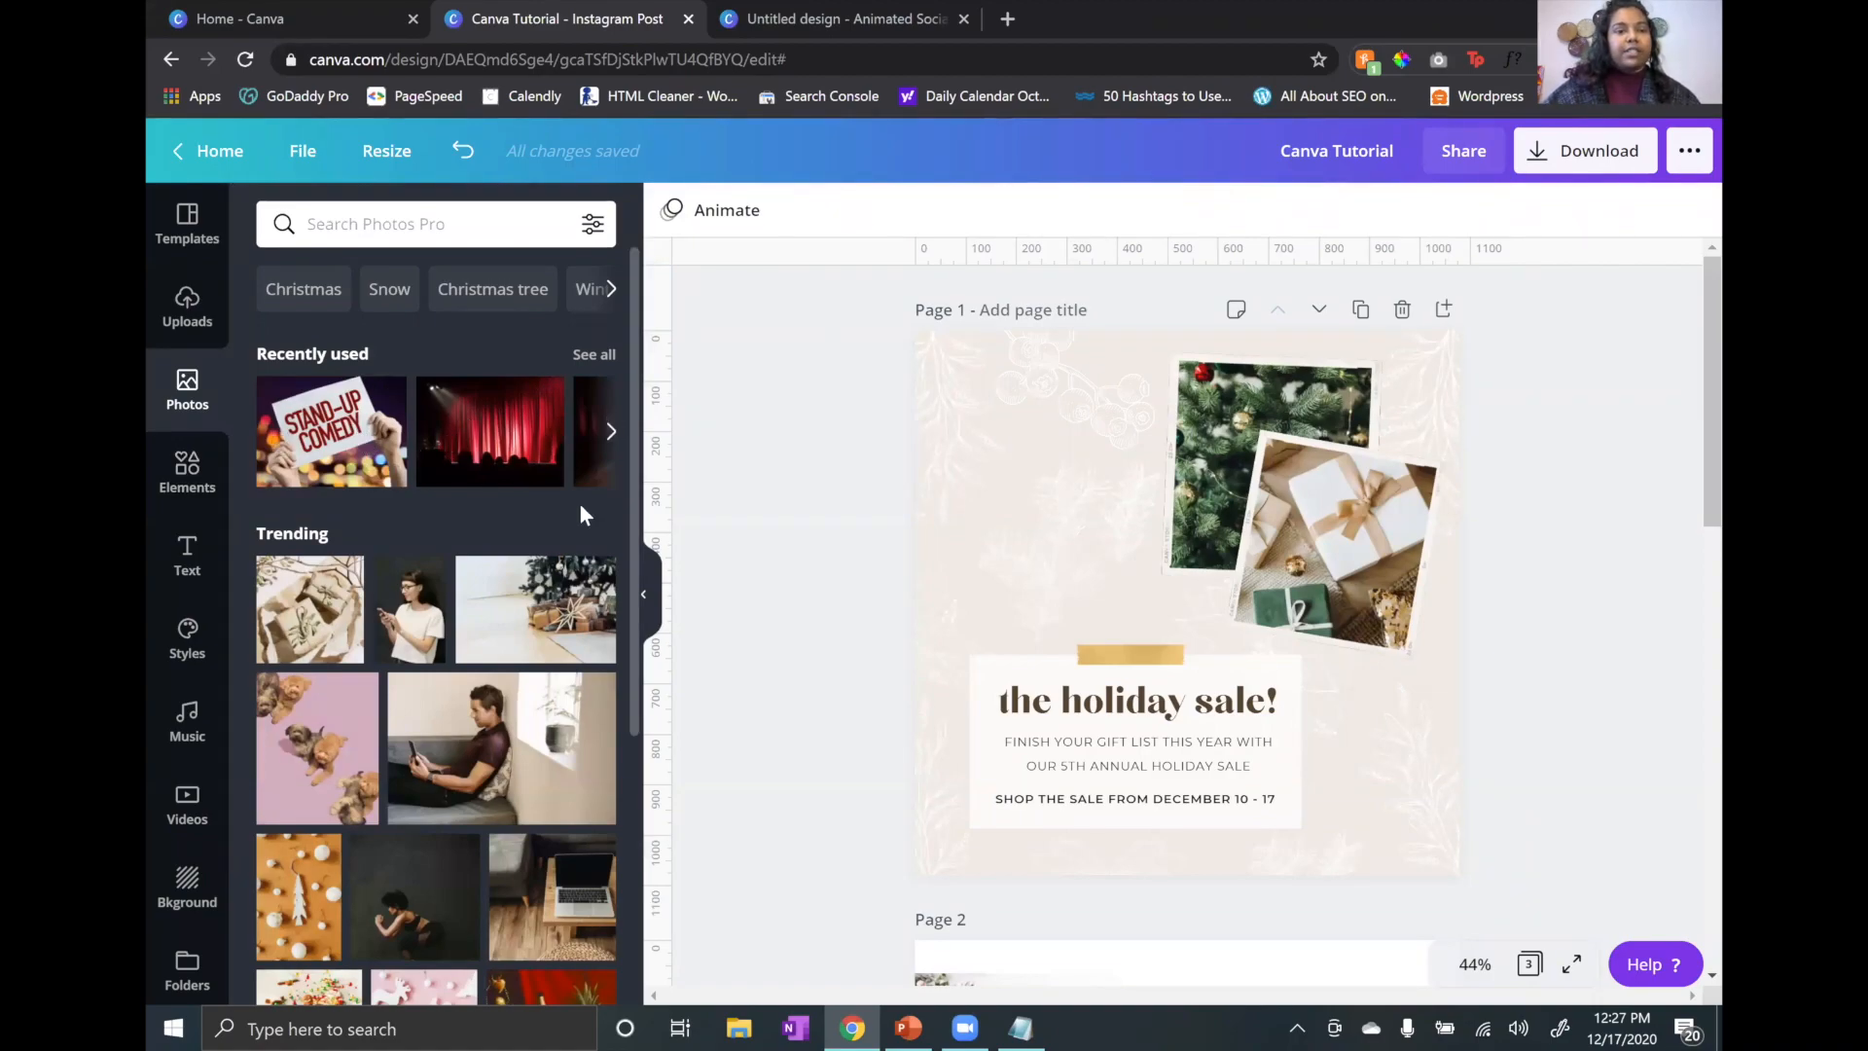
scroll(578, 537, down, 6)
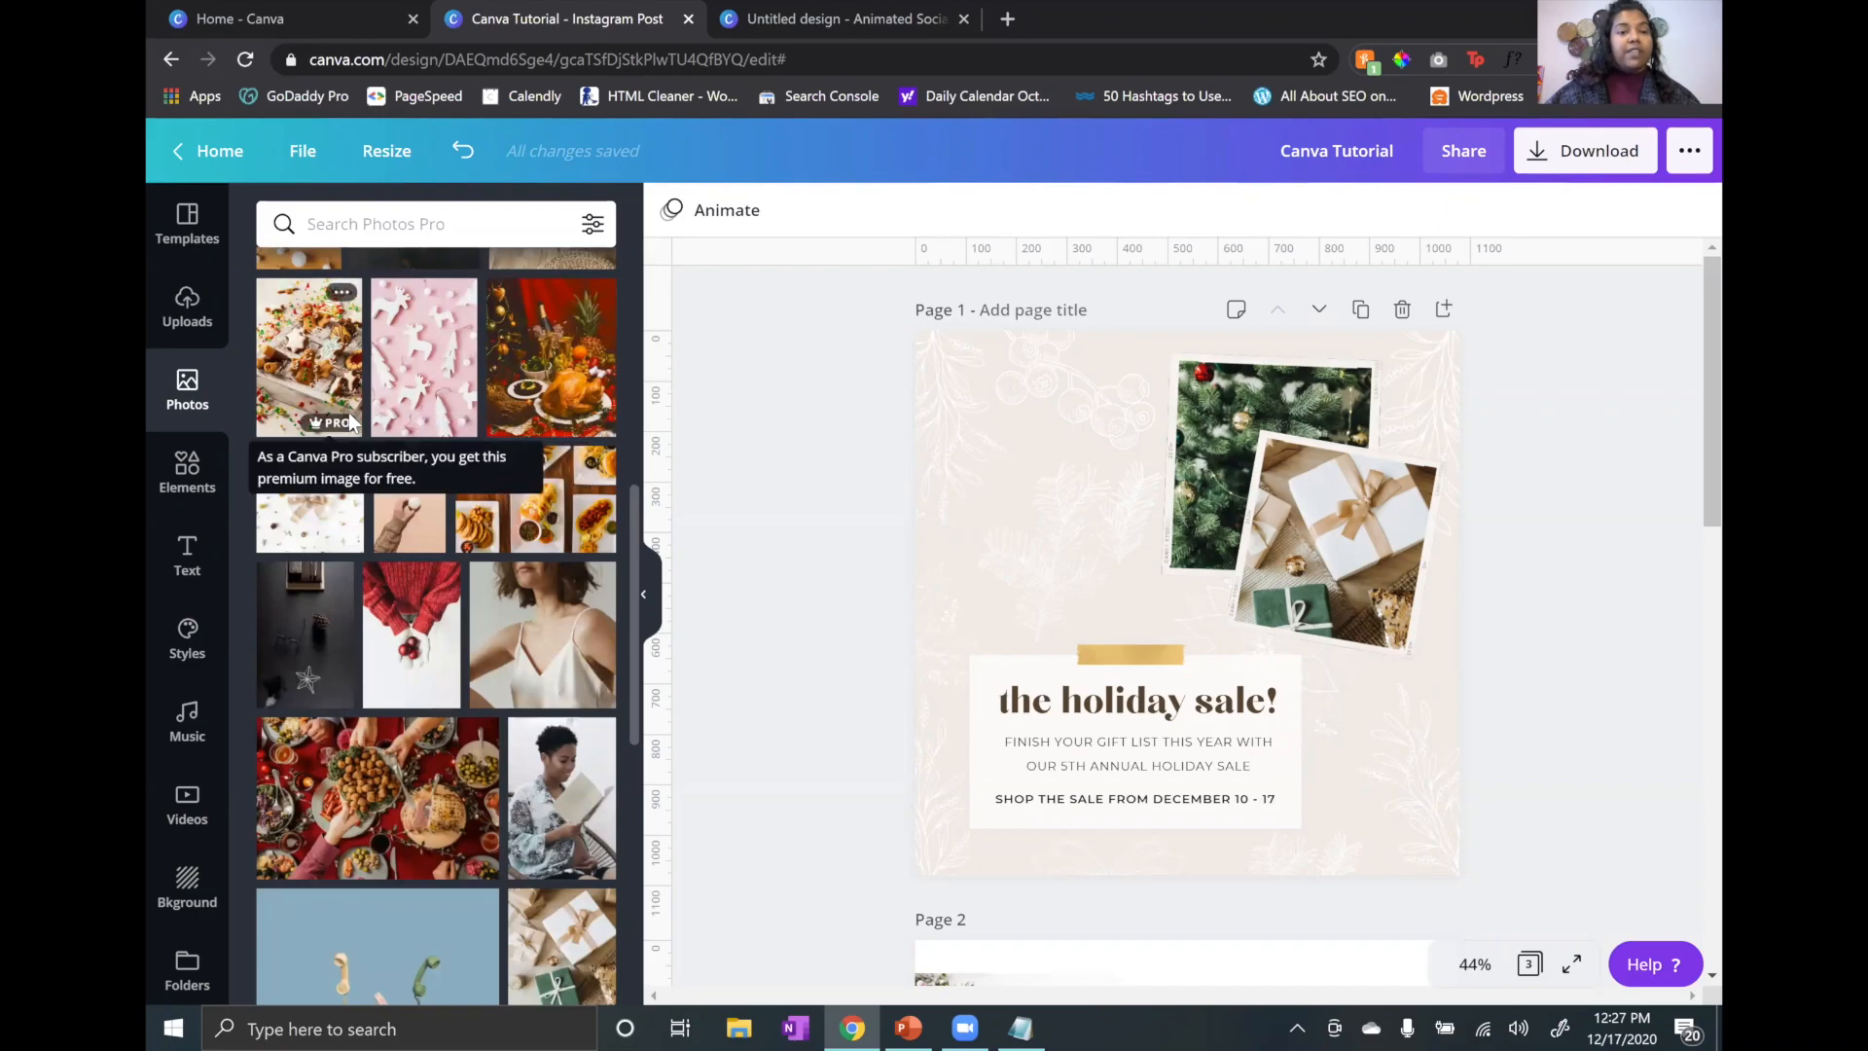
scroll(492, 401, up, 3)
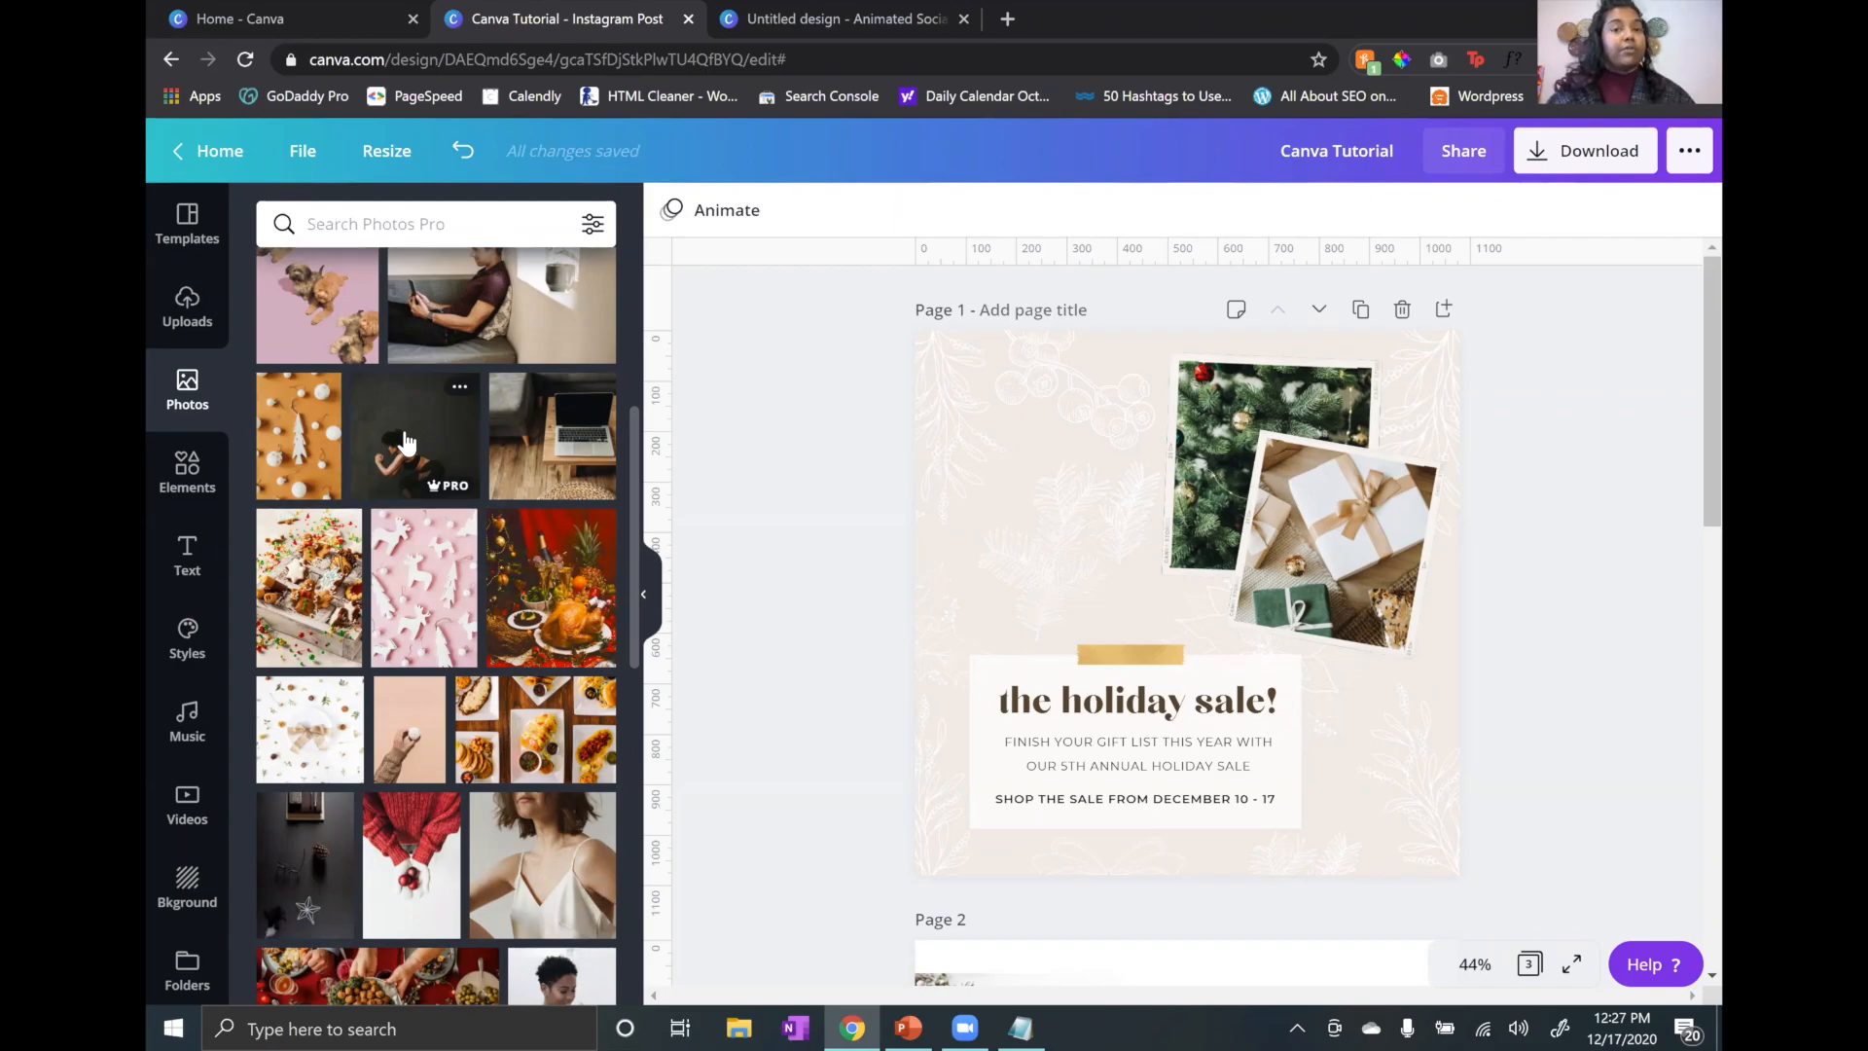
Step: Look through the element categories, from recently used items down to charts
click(191, 469)
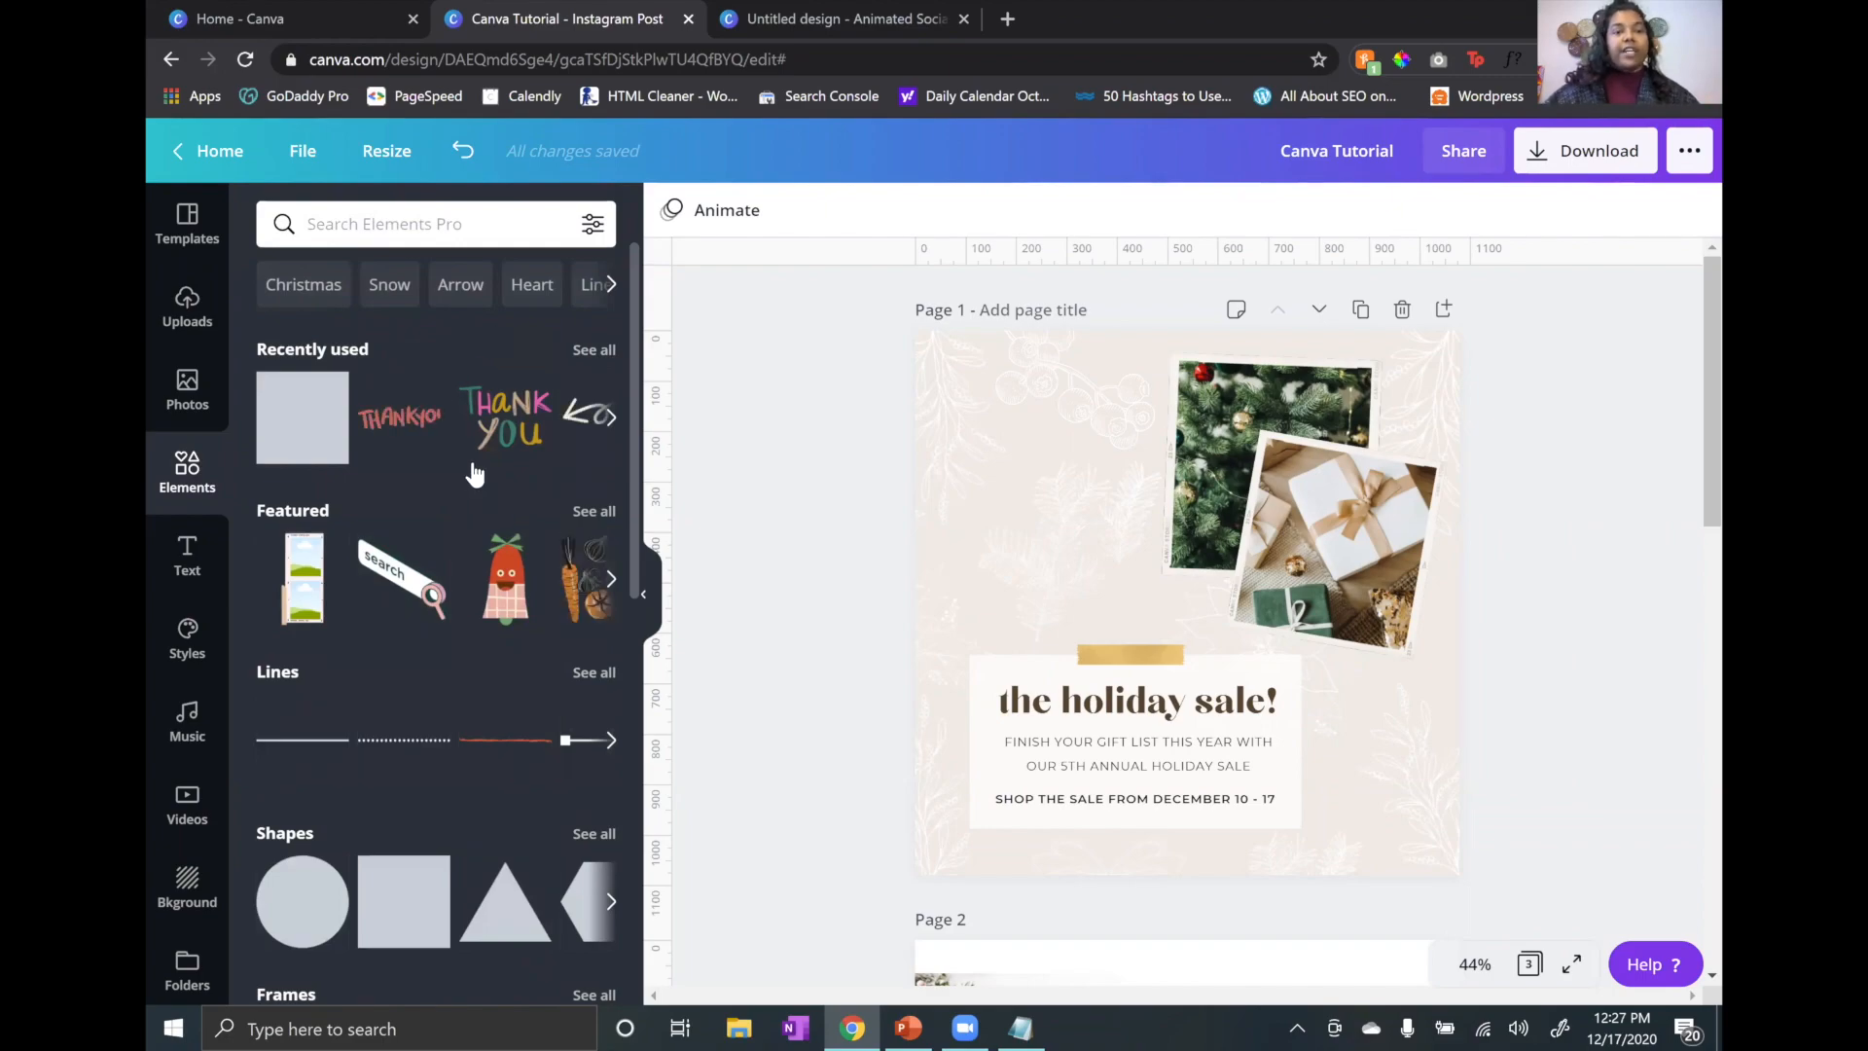
scroll(501, 467, down, 2)
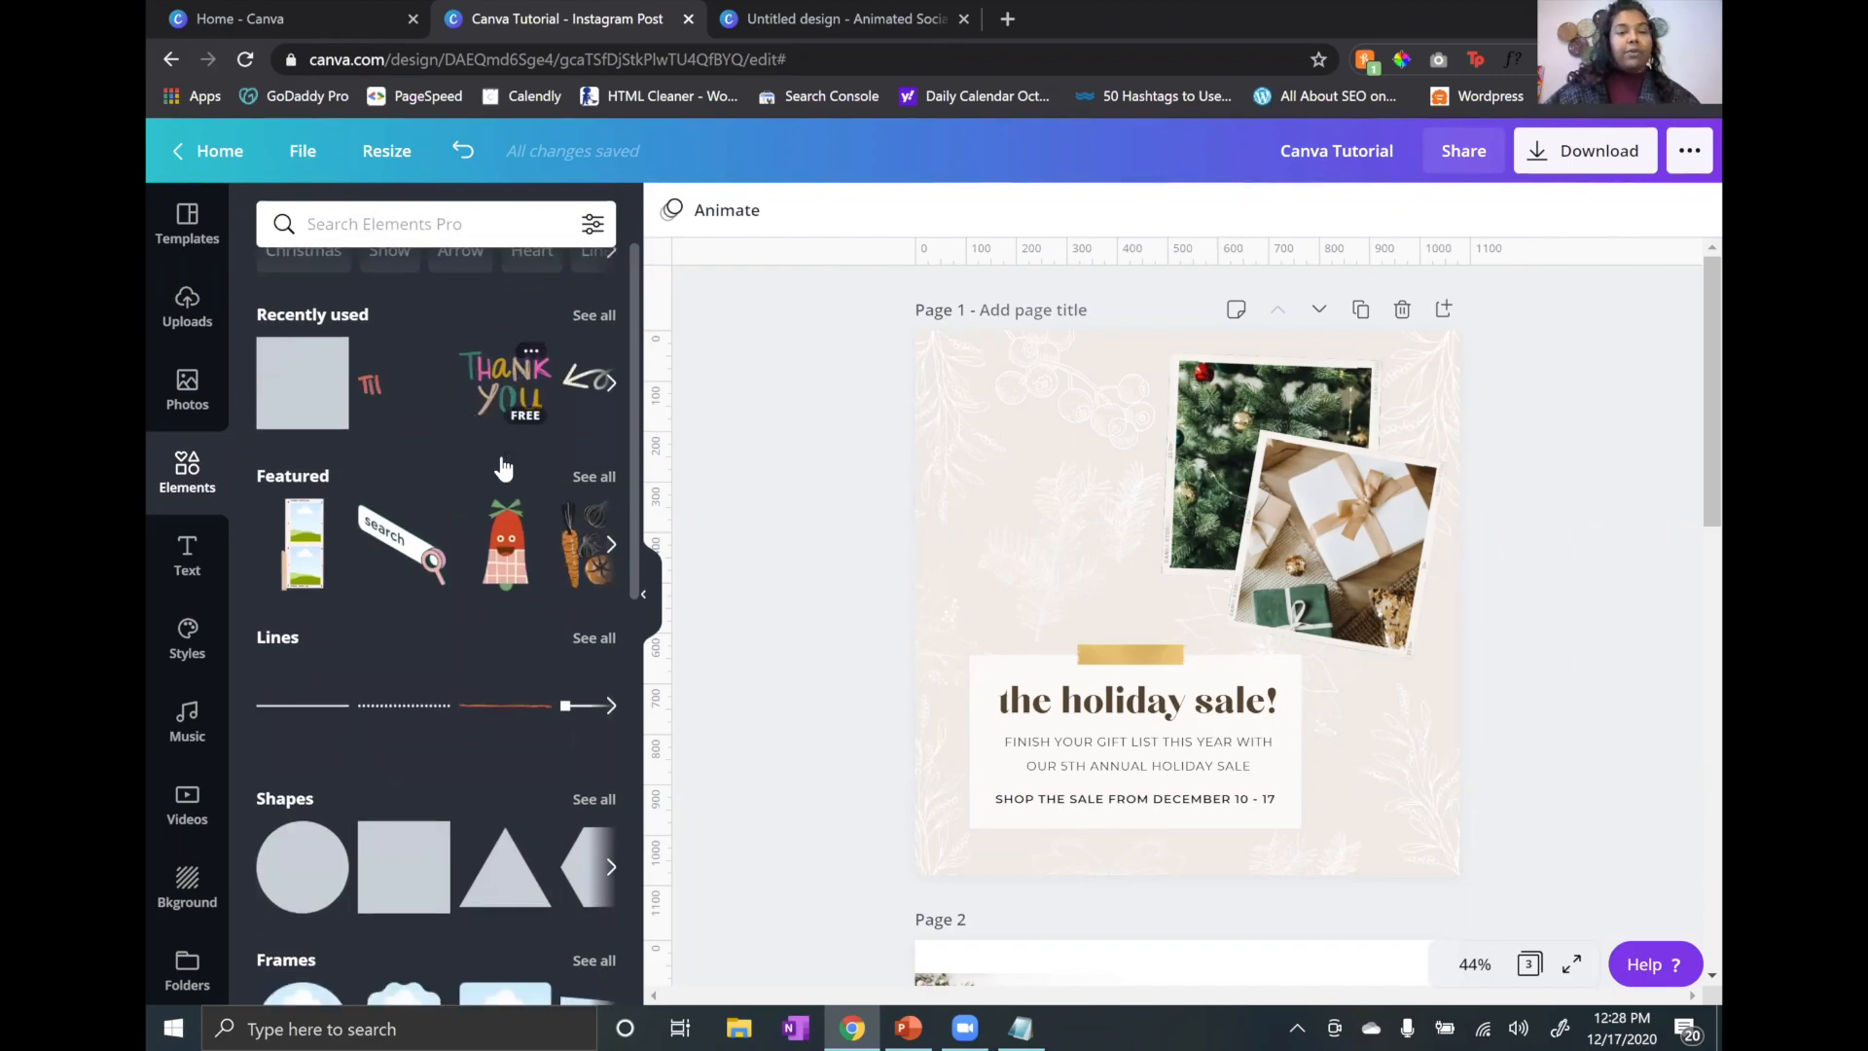
scroll(501, 465, down, 4)
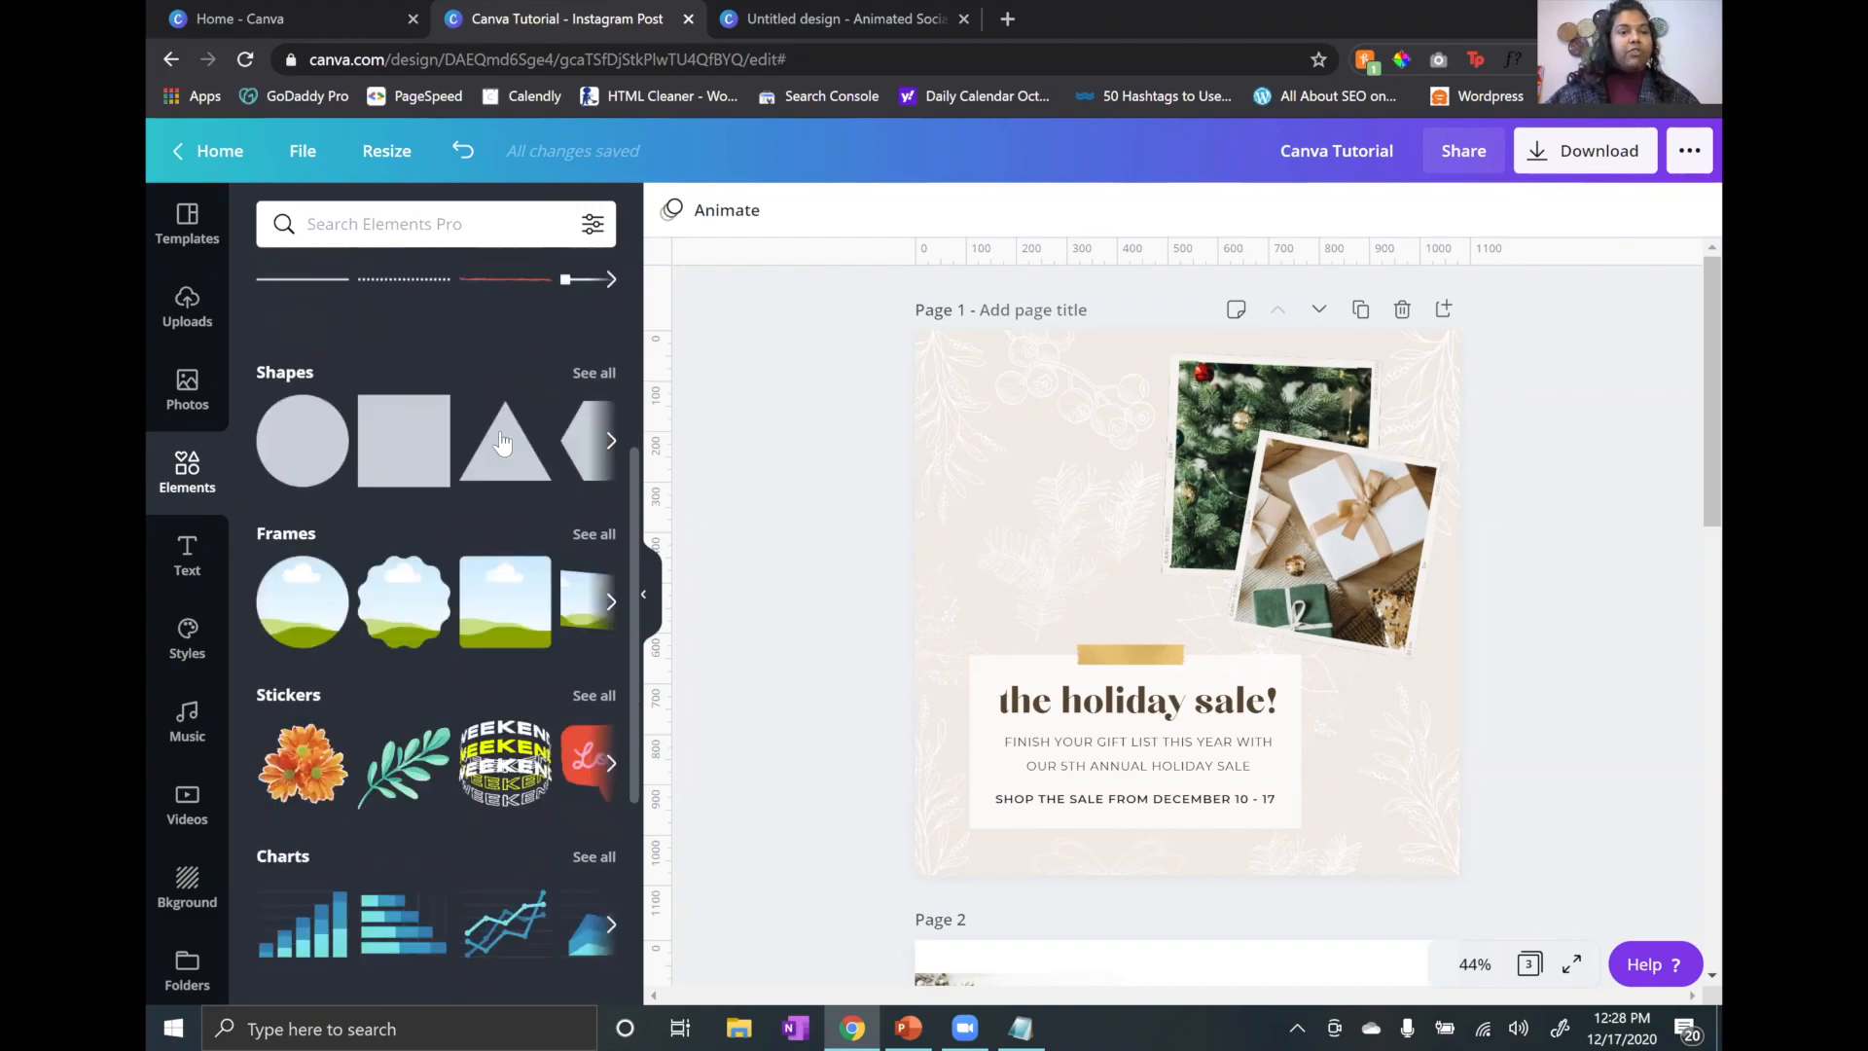
scroll(370, 382, up, 5)
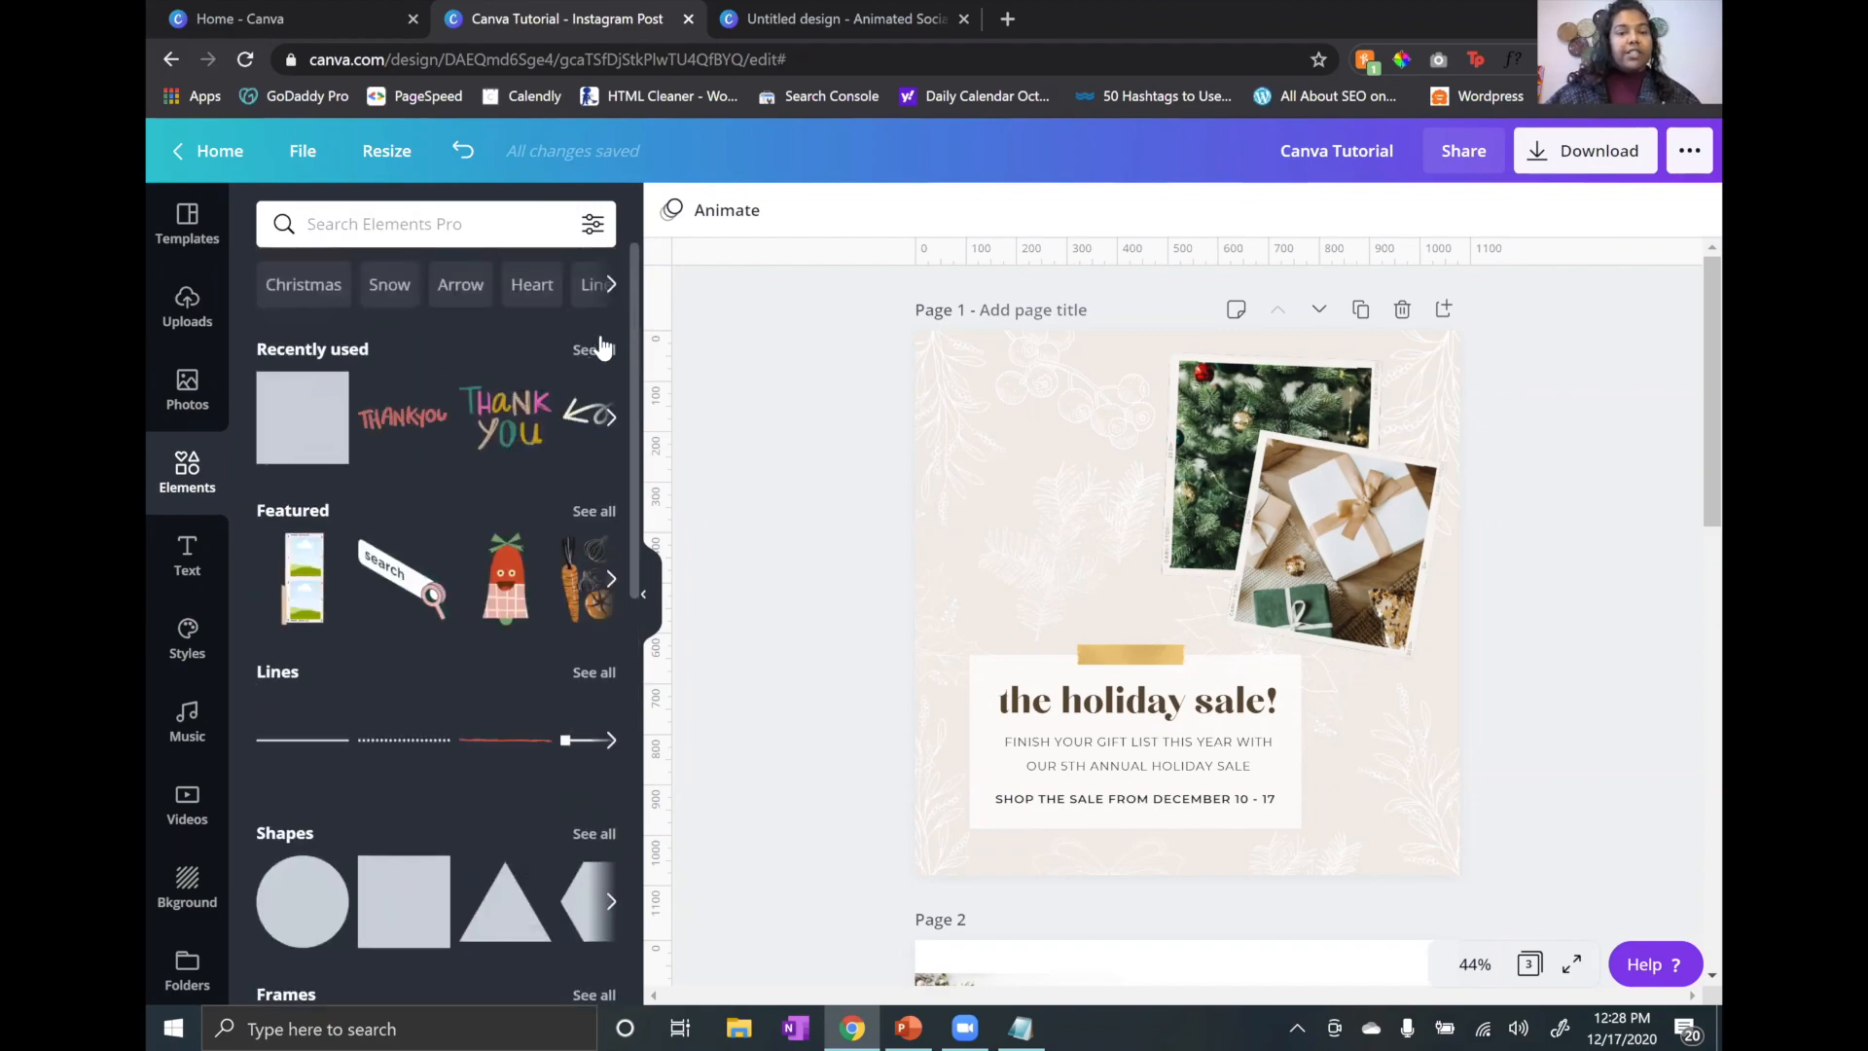
Step: View all recently used elements, and clear that filter to return to the element overview
click(599, 348)
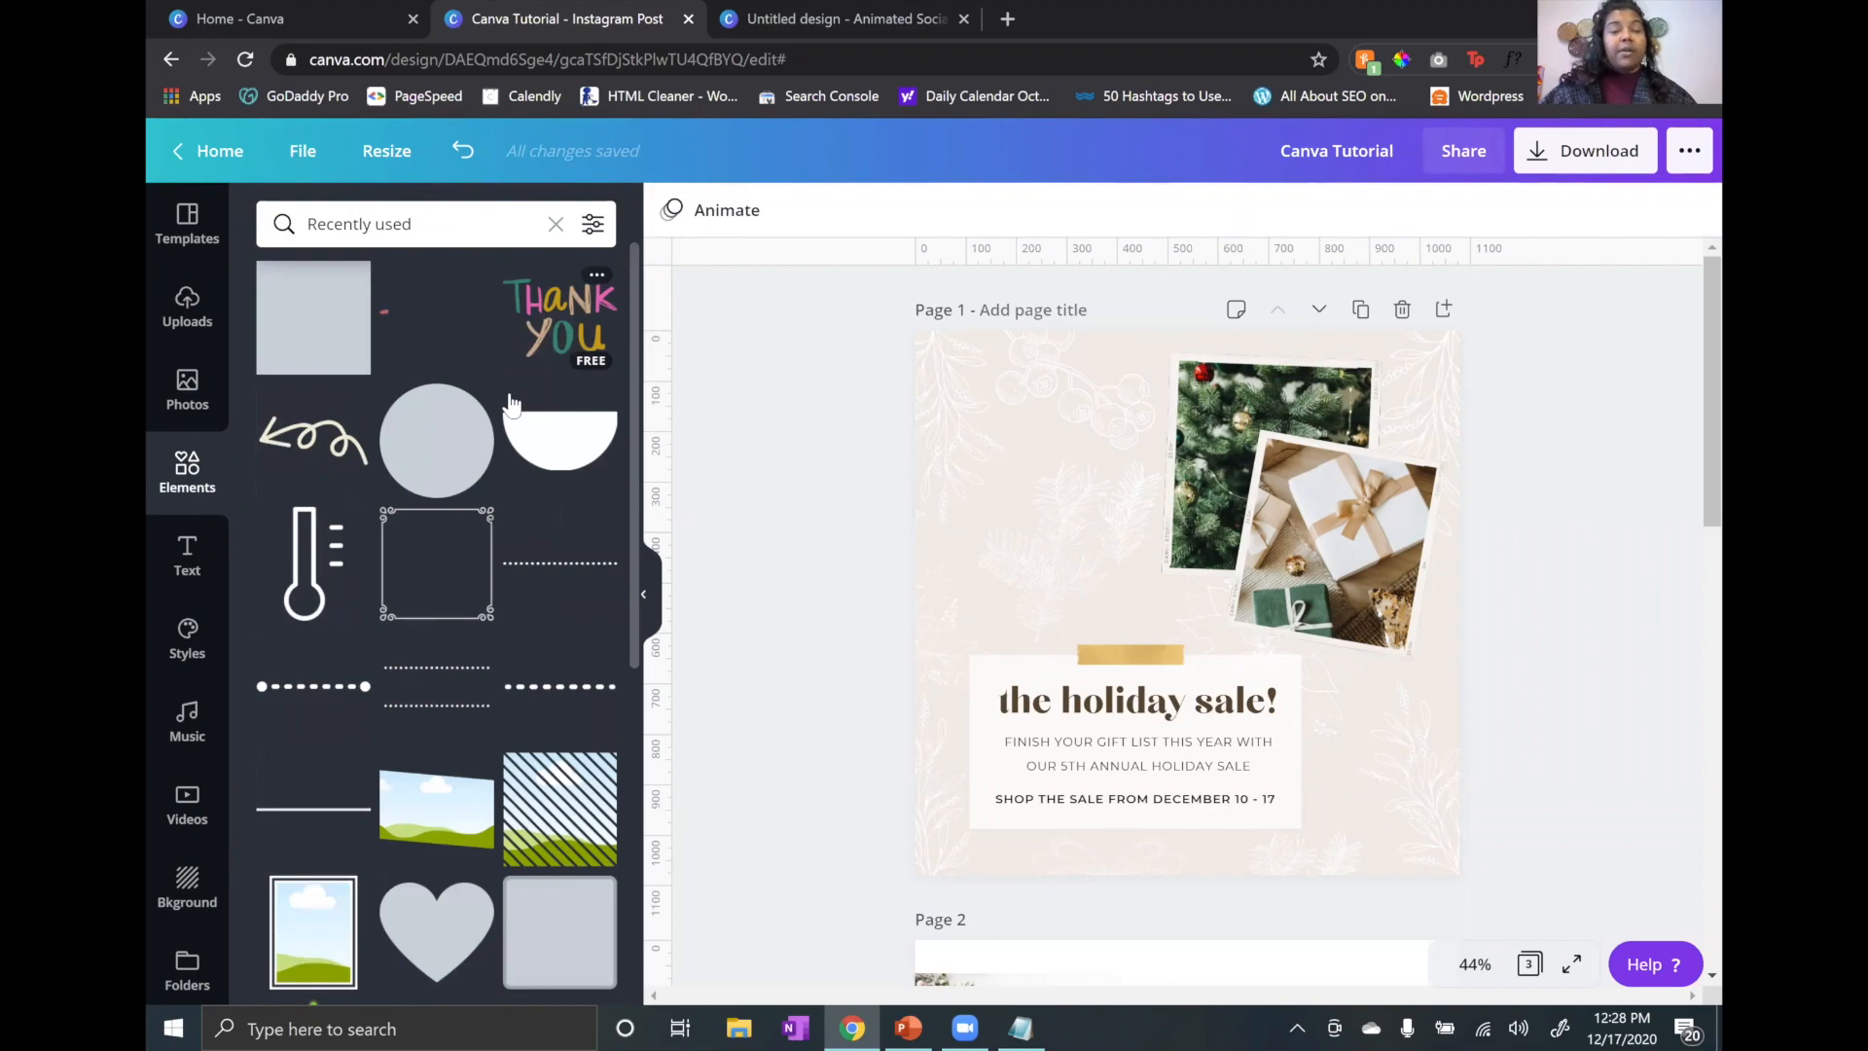
scroll(503, 424, down, 2)
scroll(503, 428, down, 2)
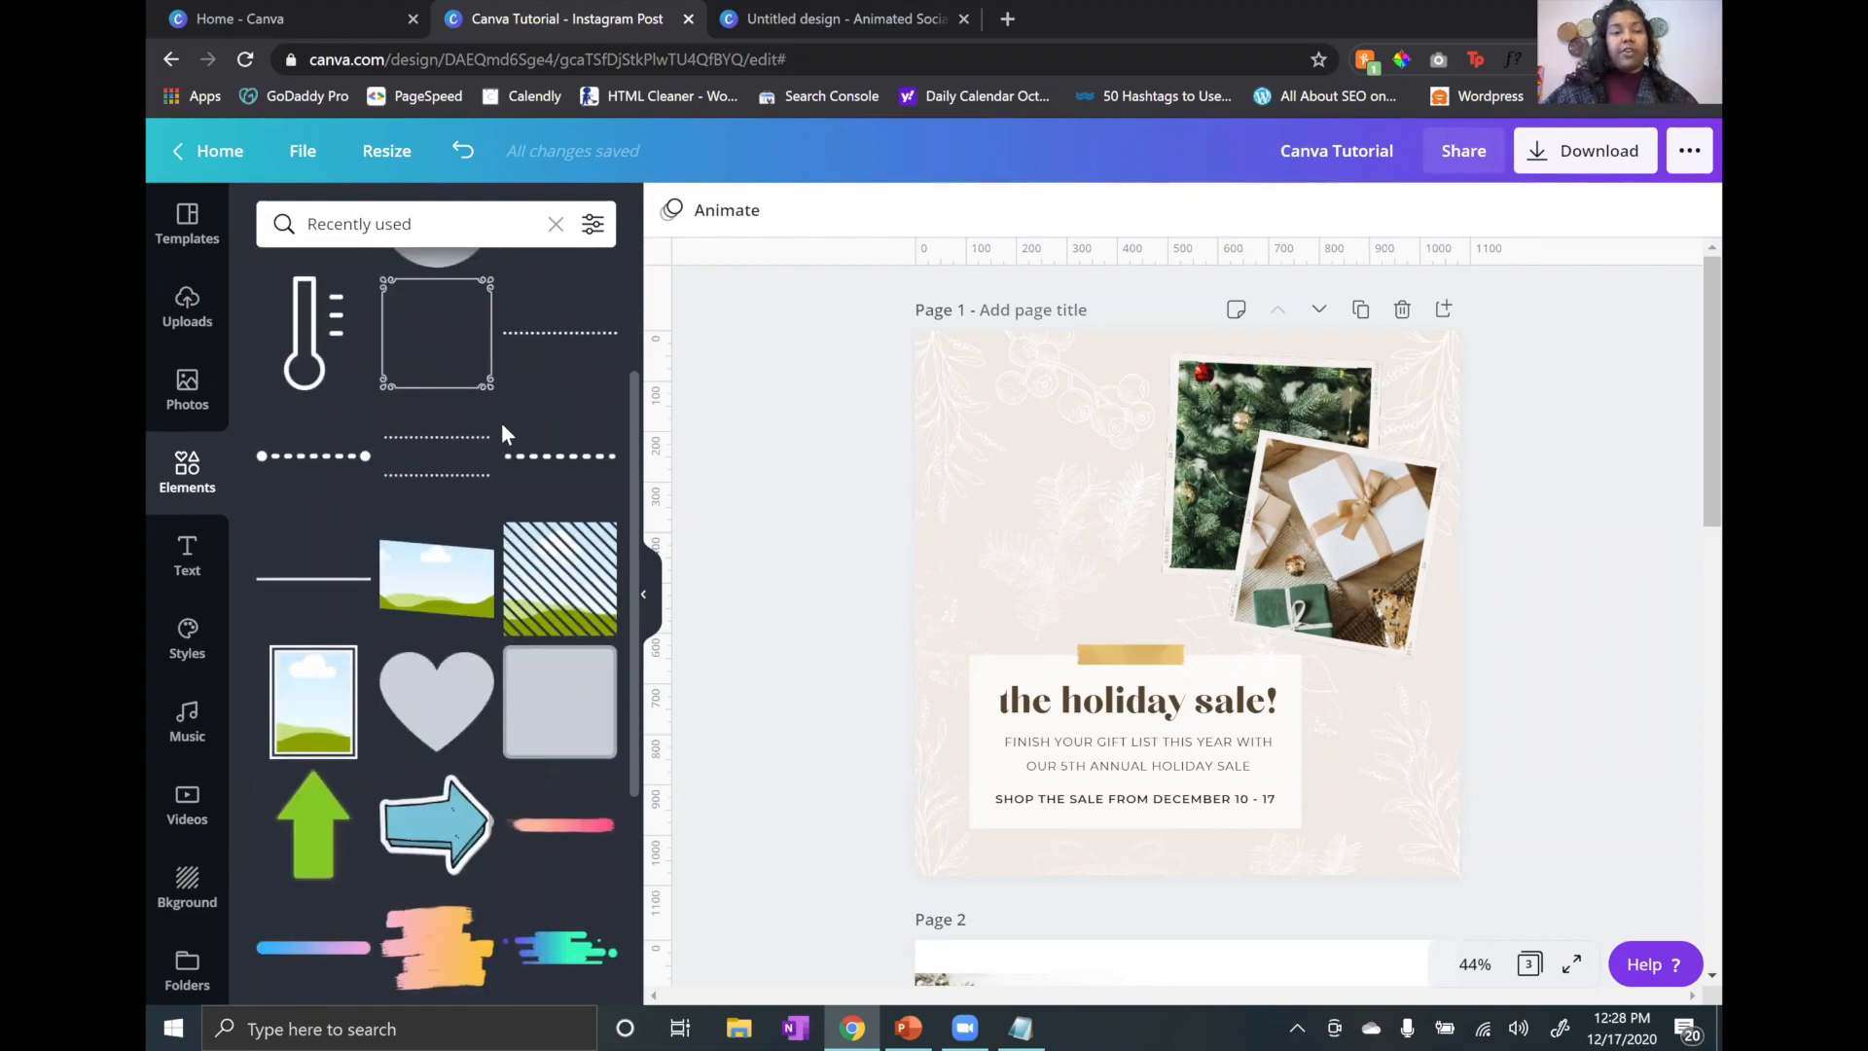
scroll(503, 428, up, 4)
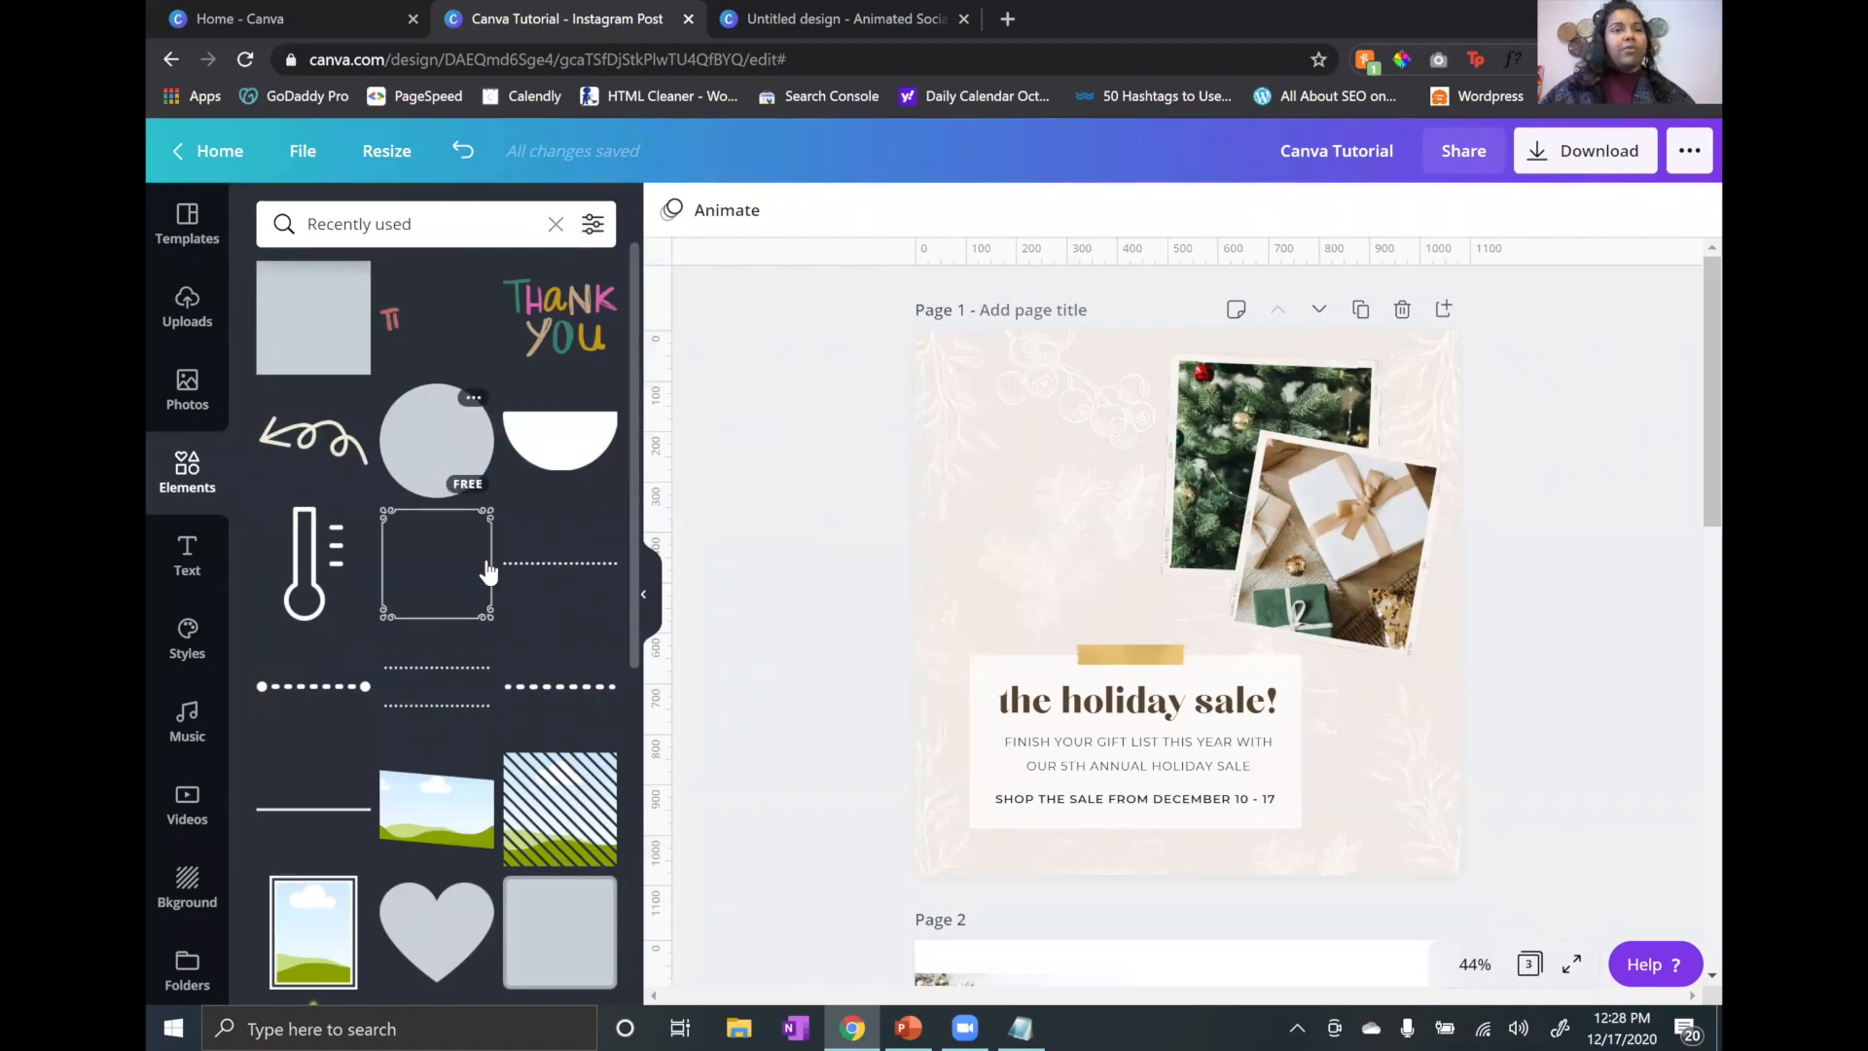
click(450, 230)
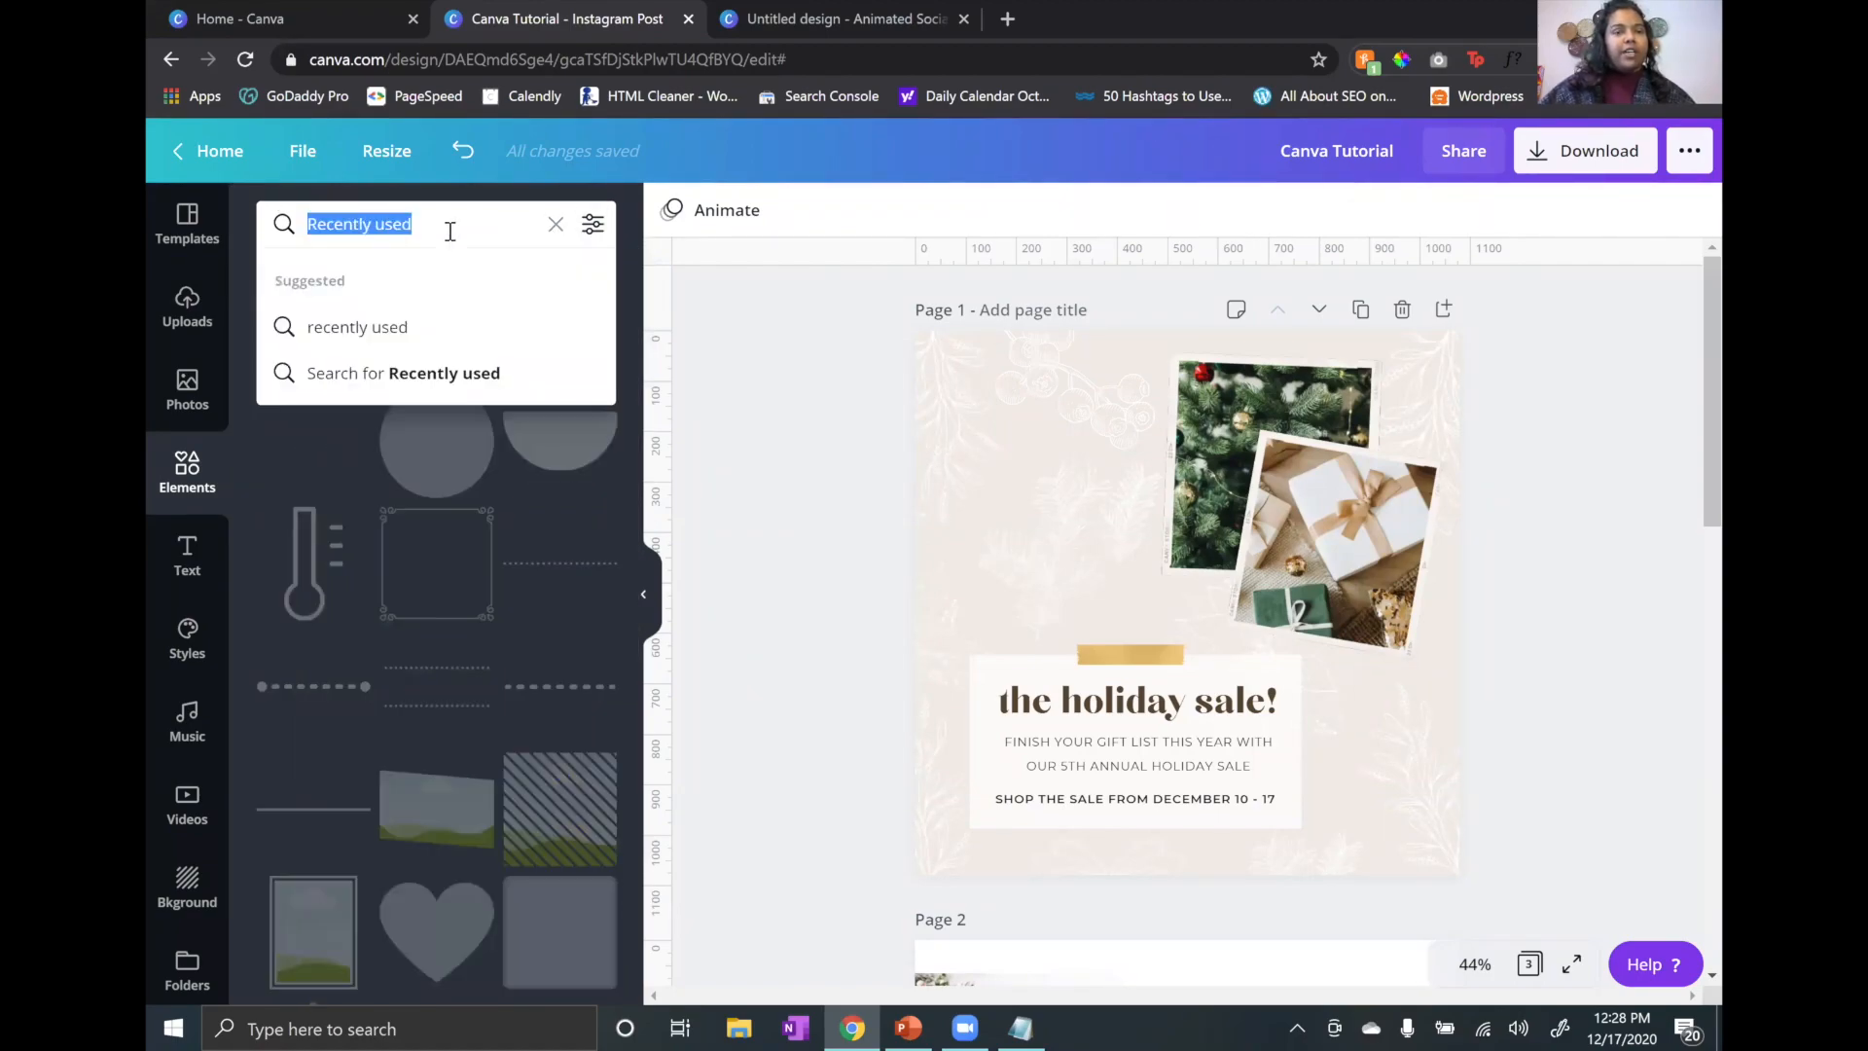
click(463, 226)
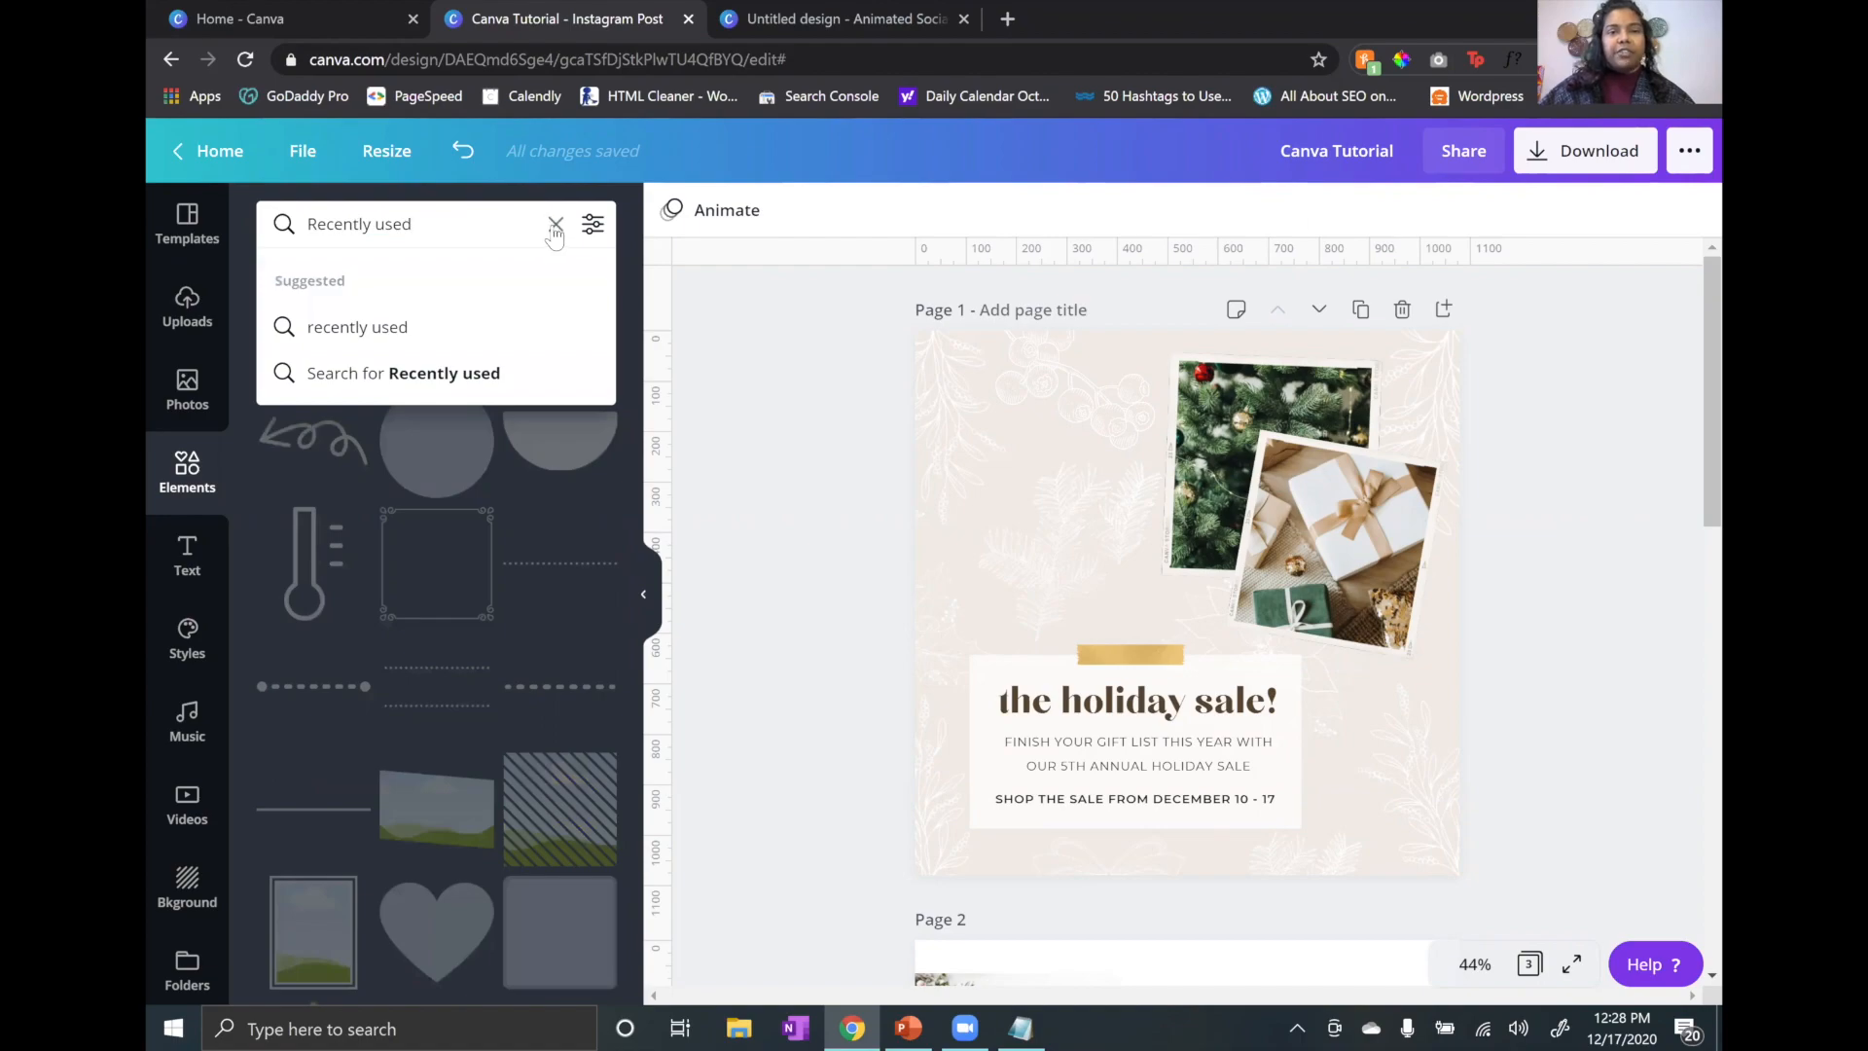
click(555, 225)
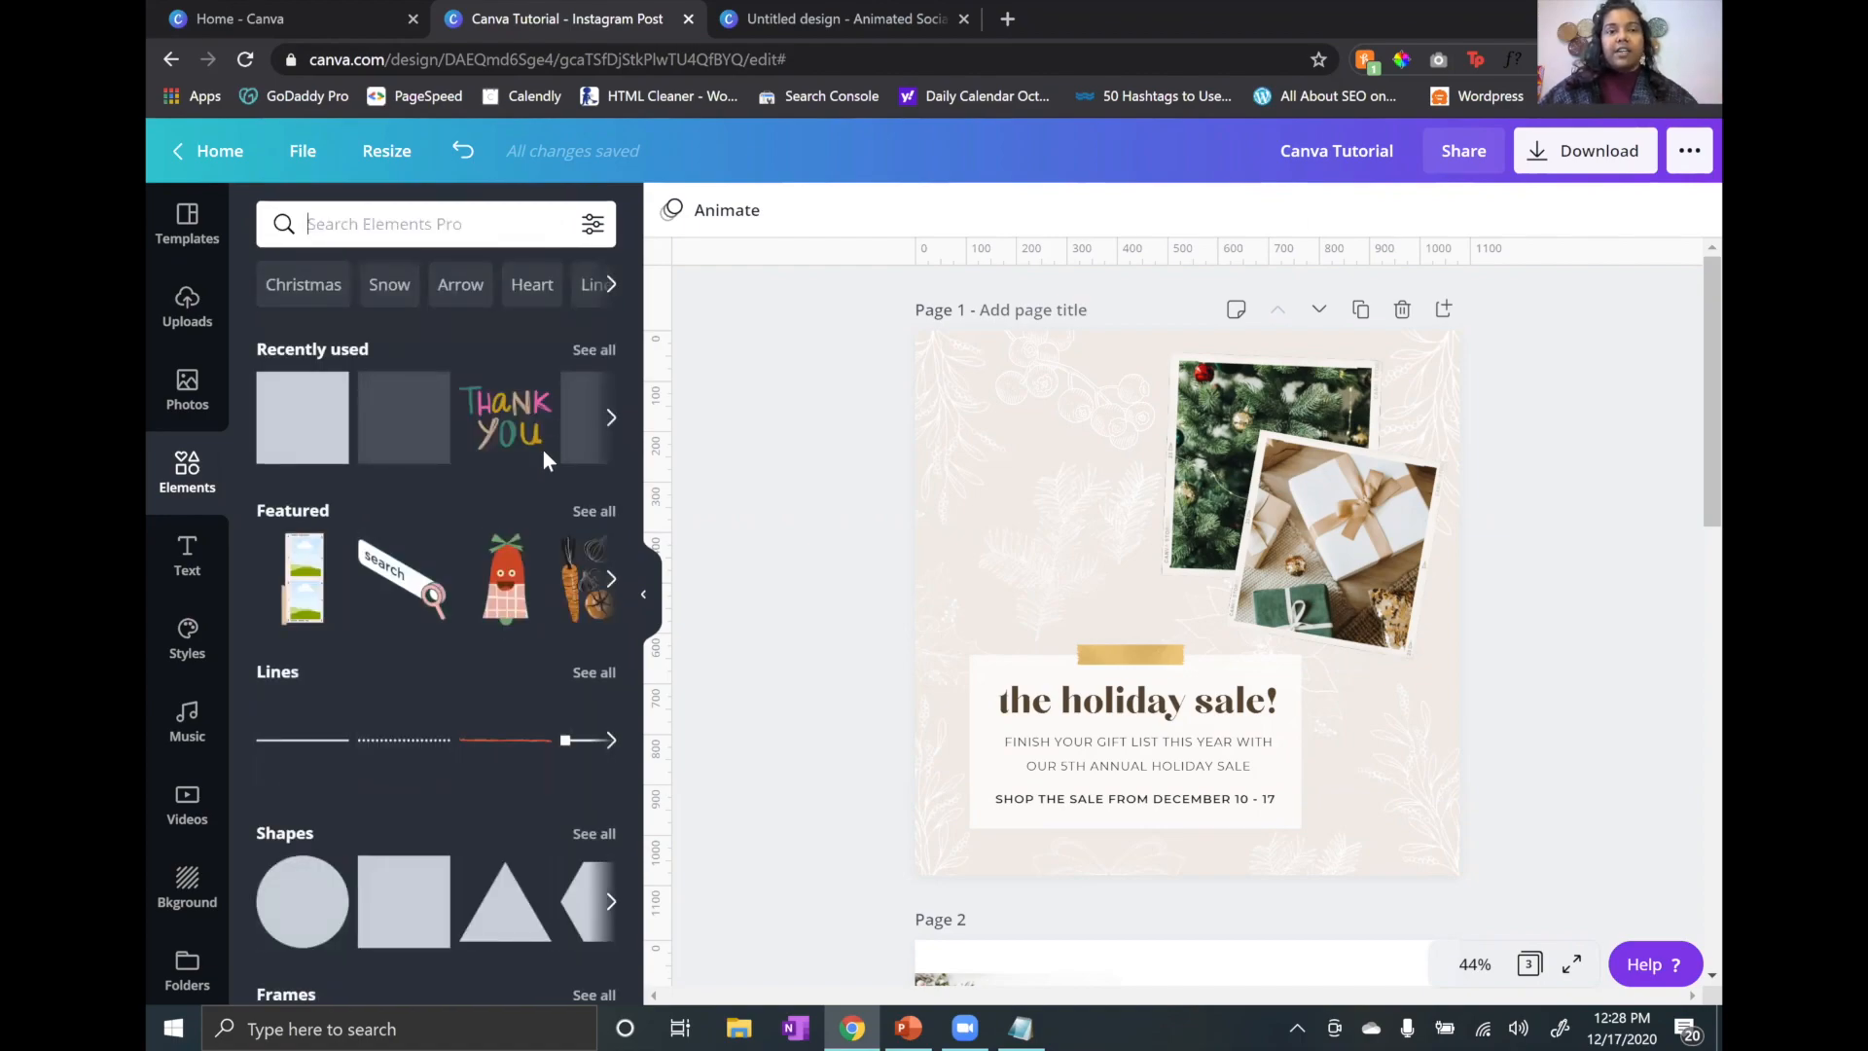
Step: View all featured elements, and return to the overview to look over shapes, frames, stickers and charts
scroll(583, 437, down, 2)
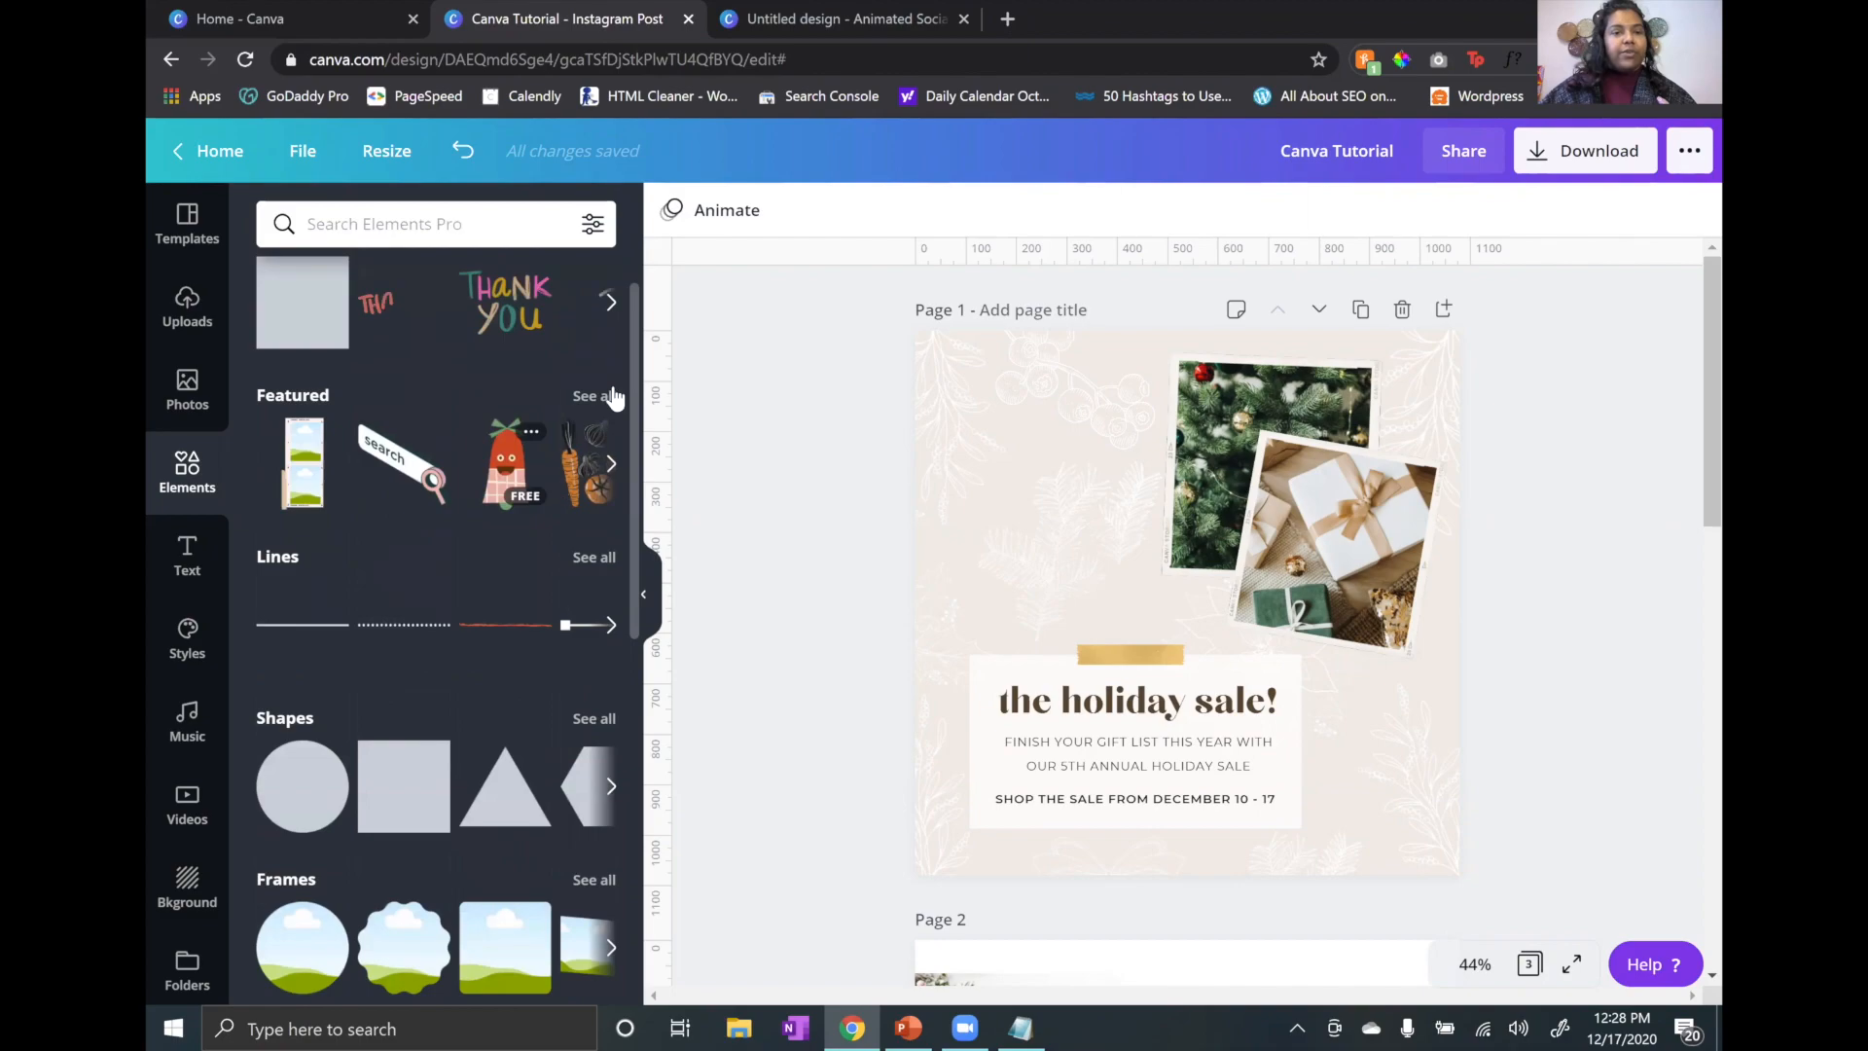
click(613, 397)
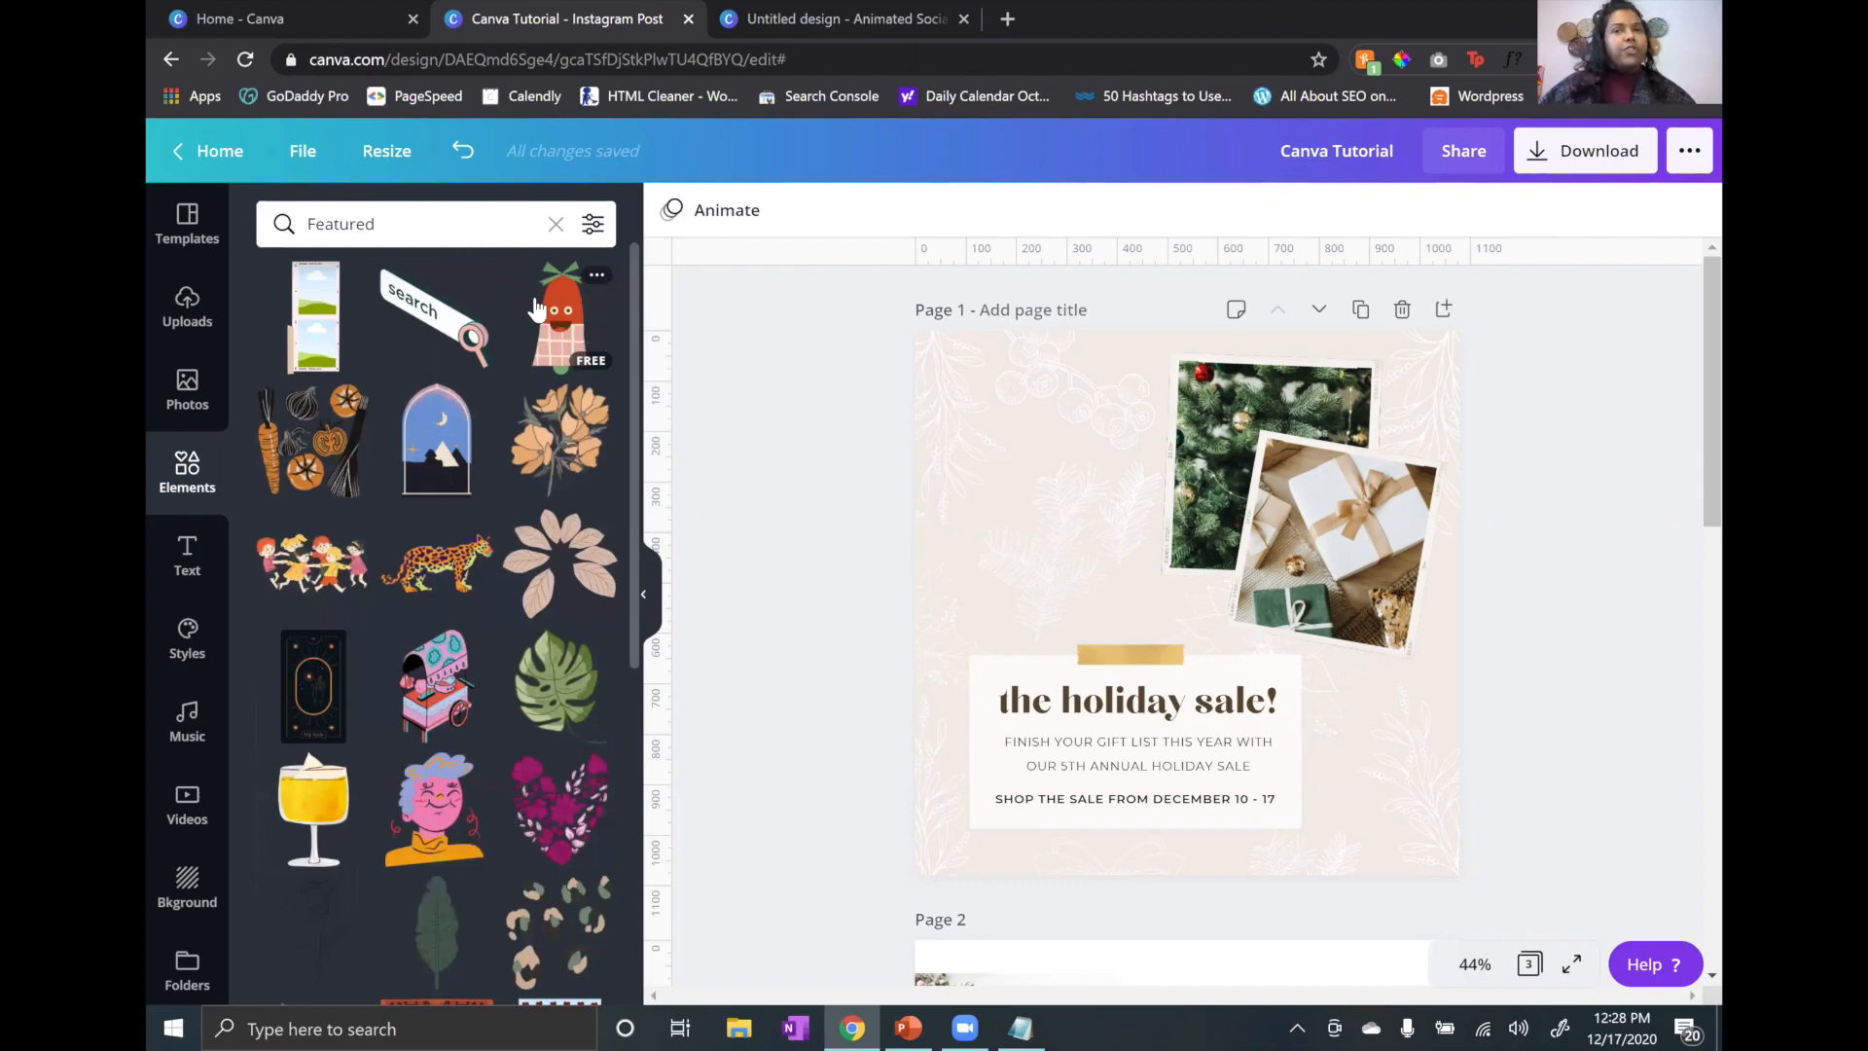
scroll(447, 488, down, 3)
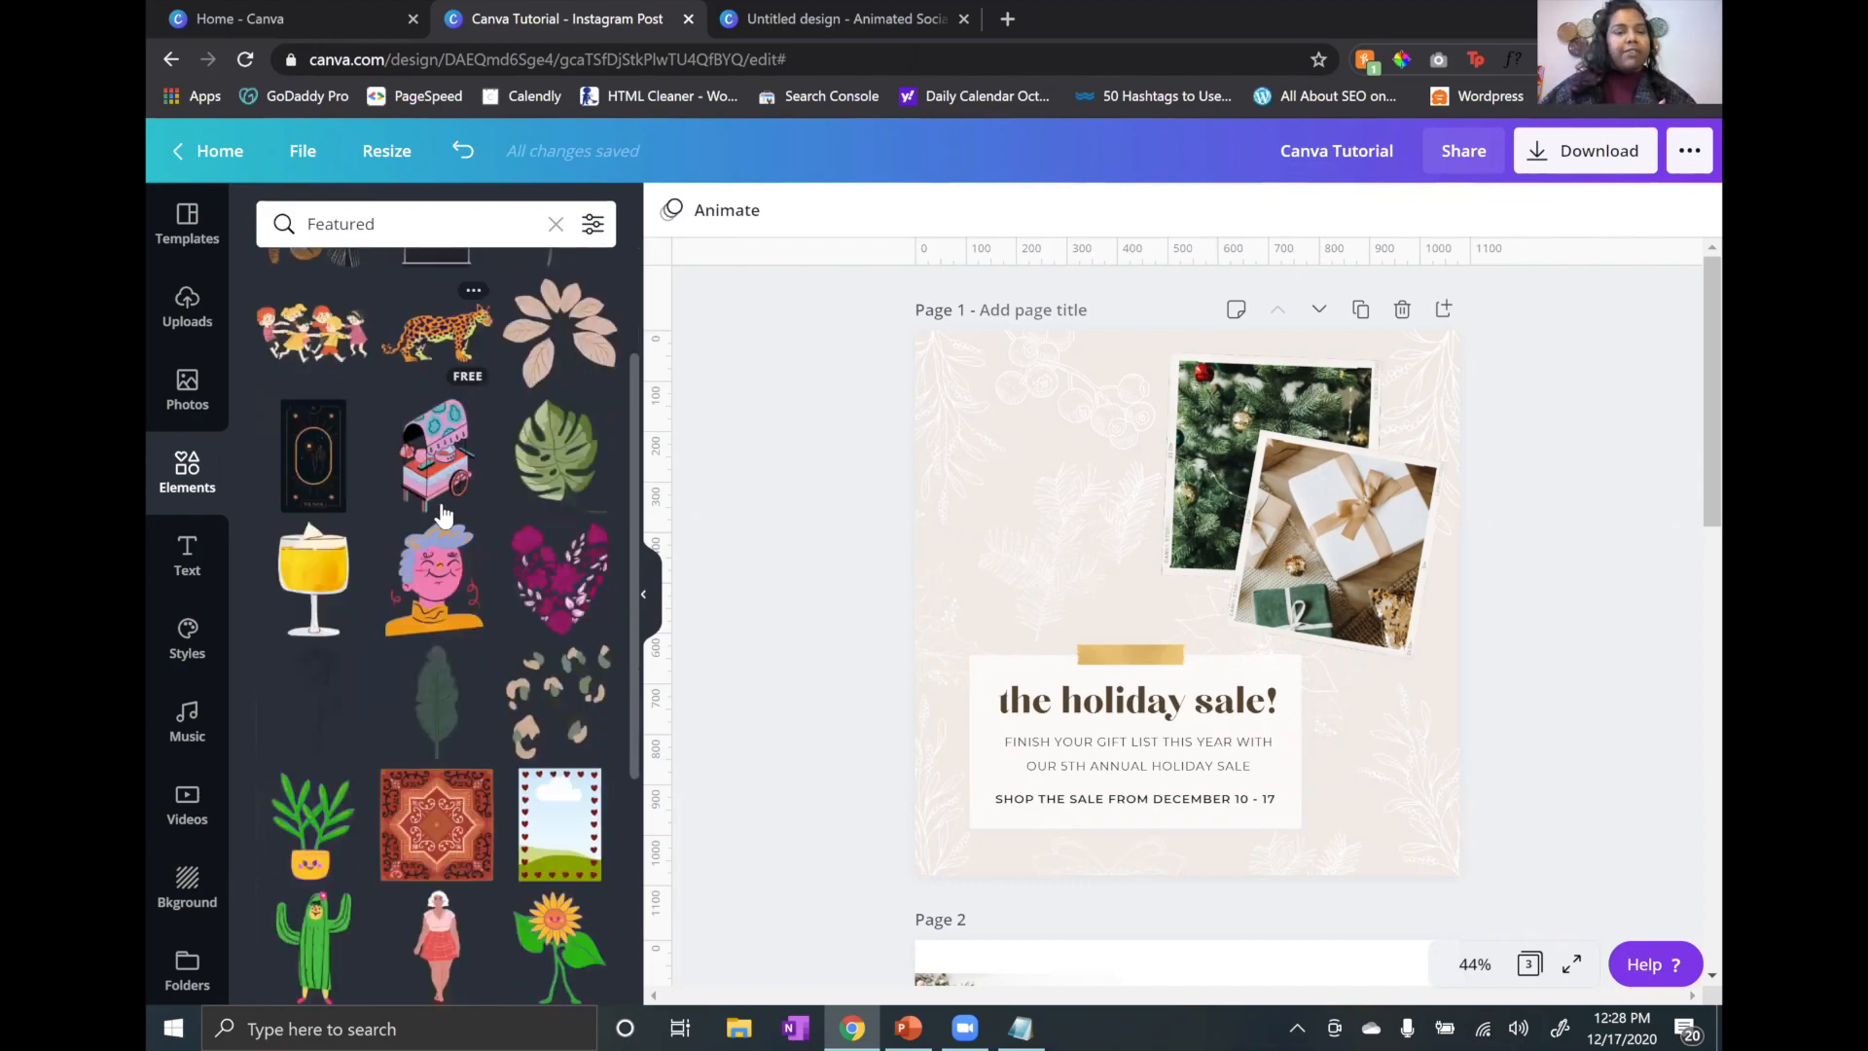
scroll(452, 488, up, 3)
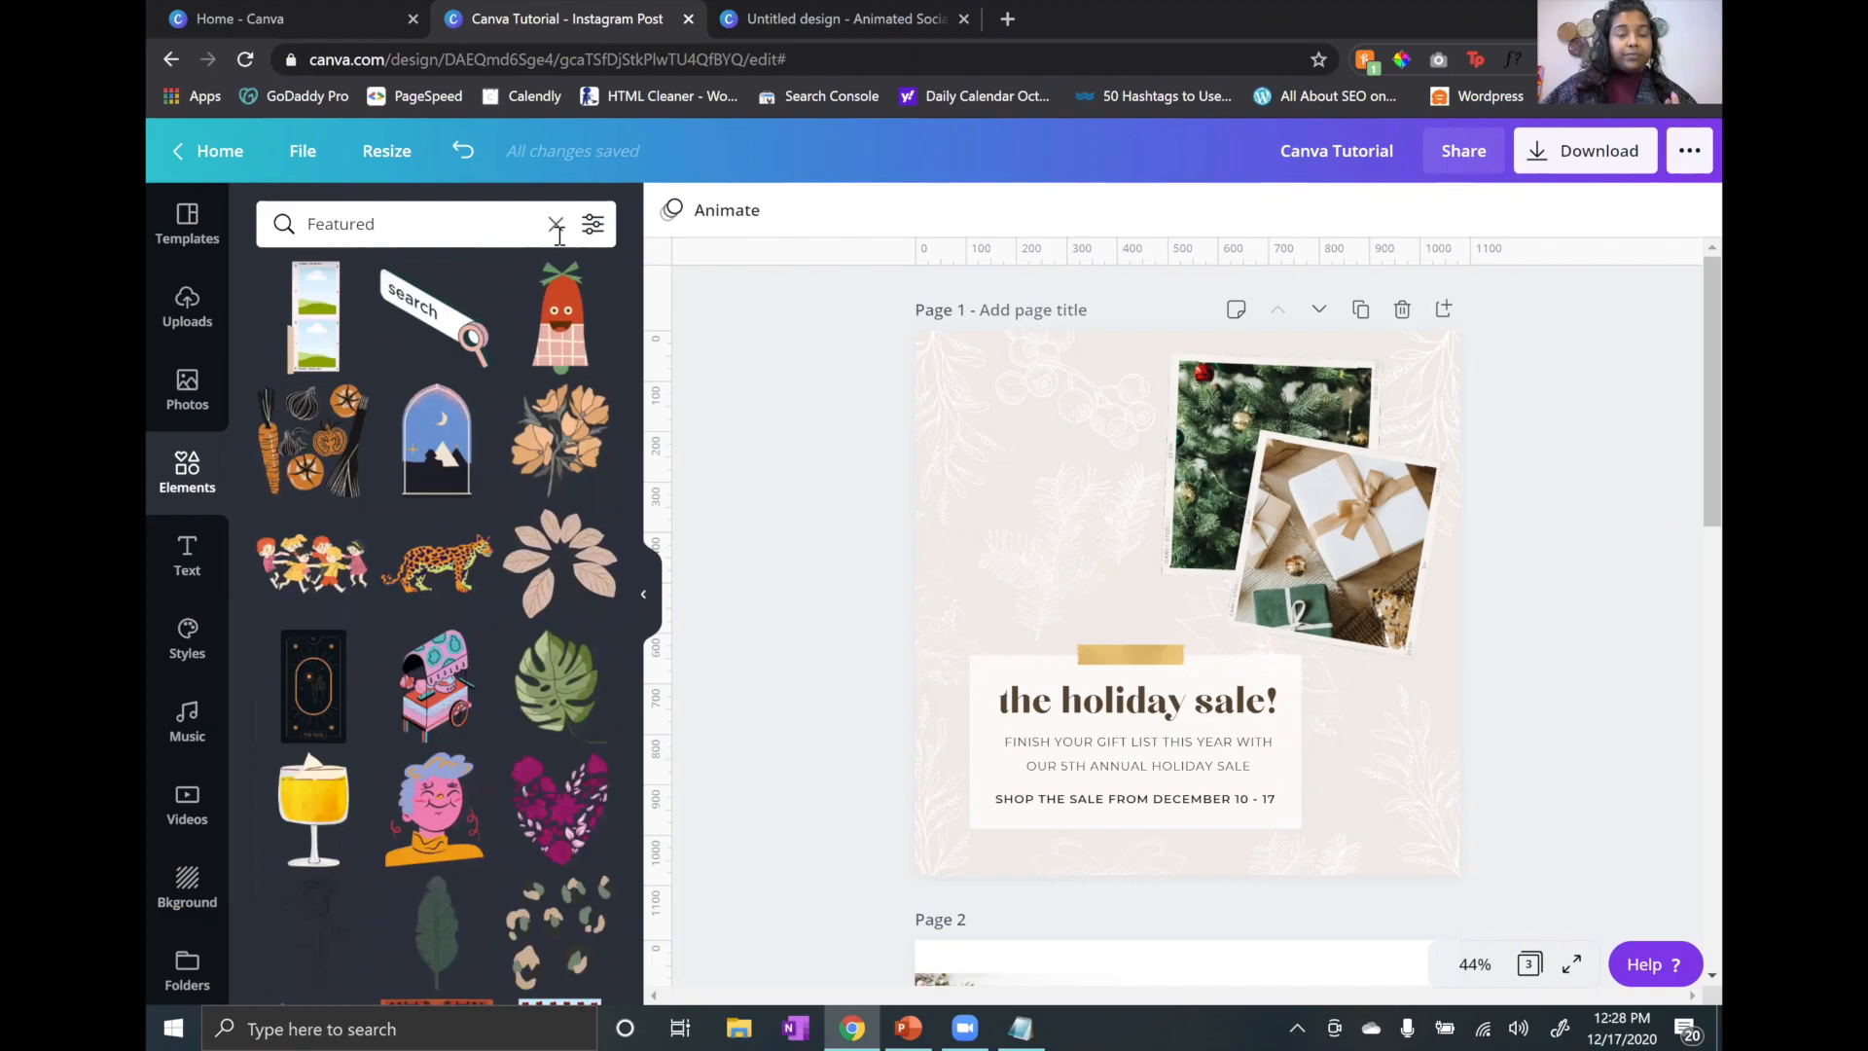
click(556, 226)
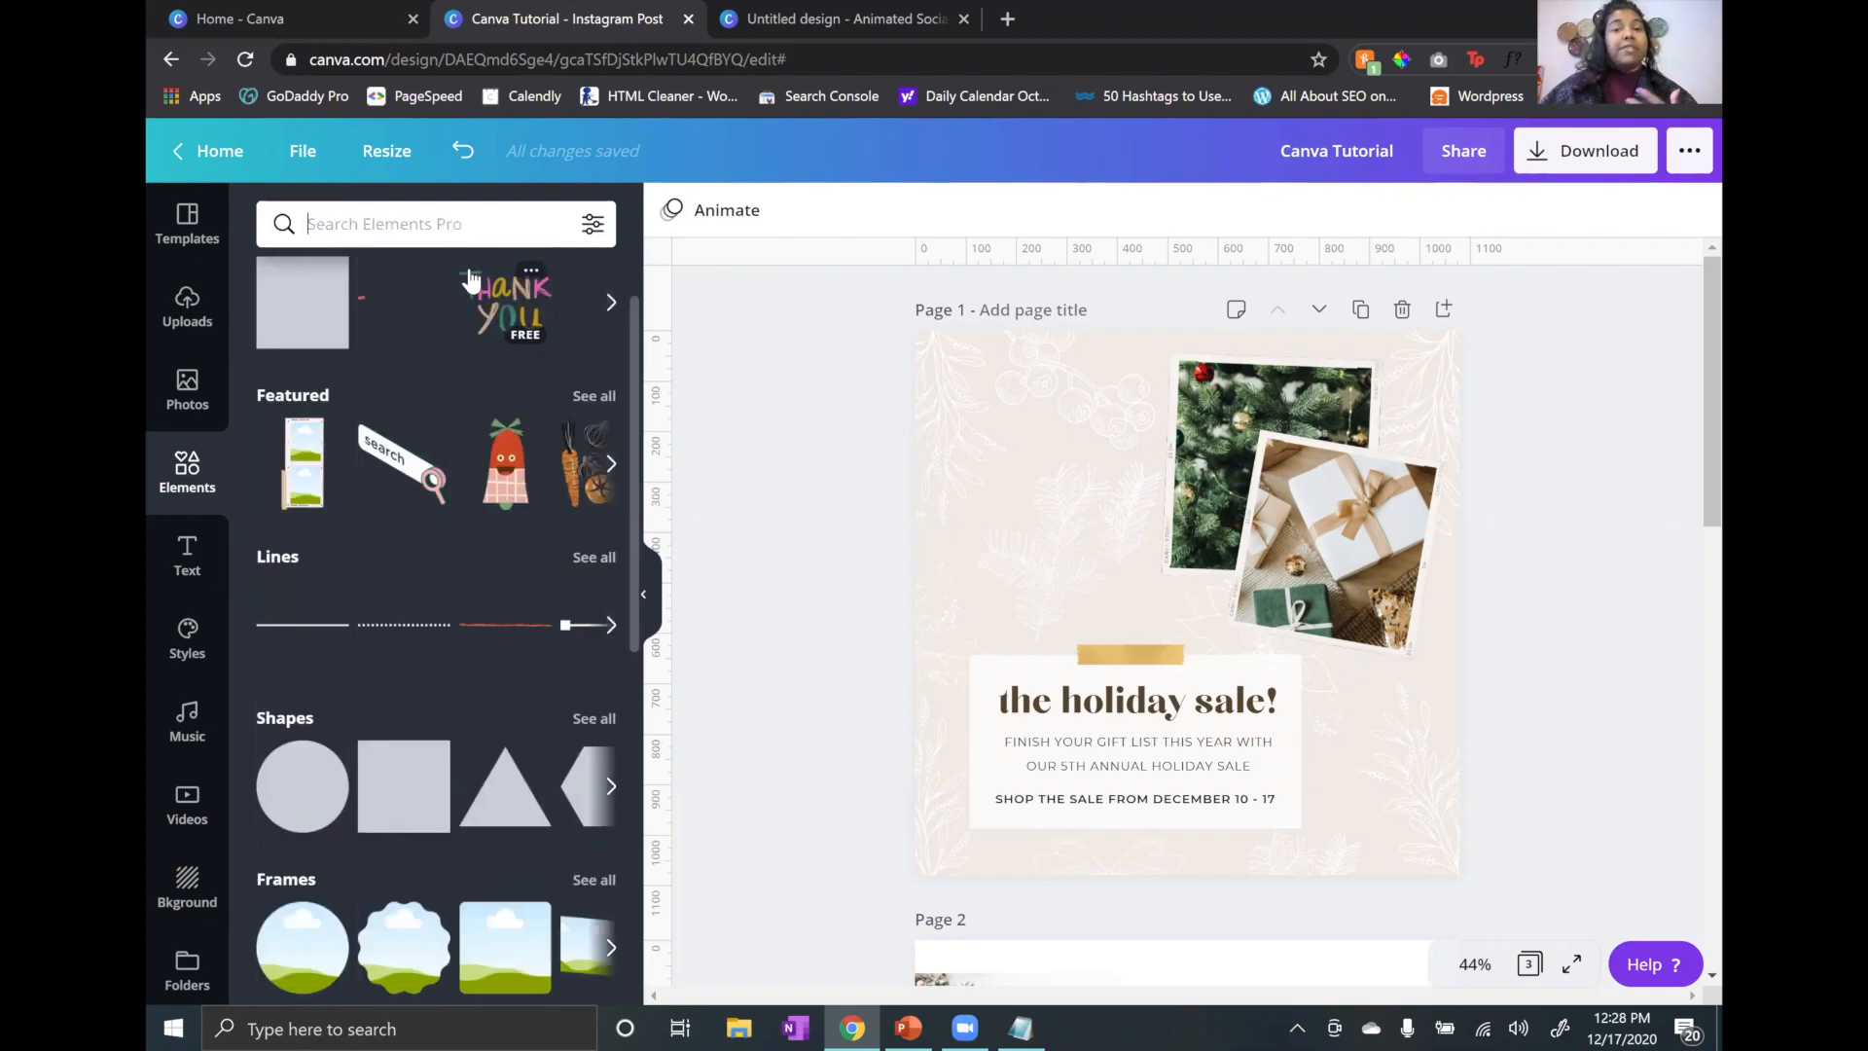
scroll(453, 487, down, 4)
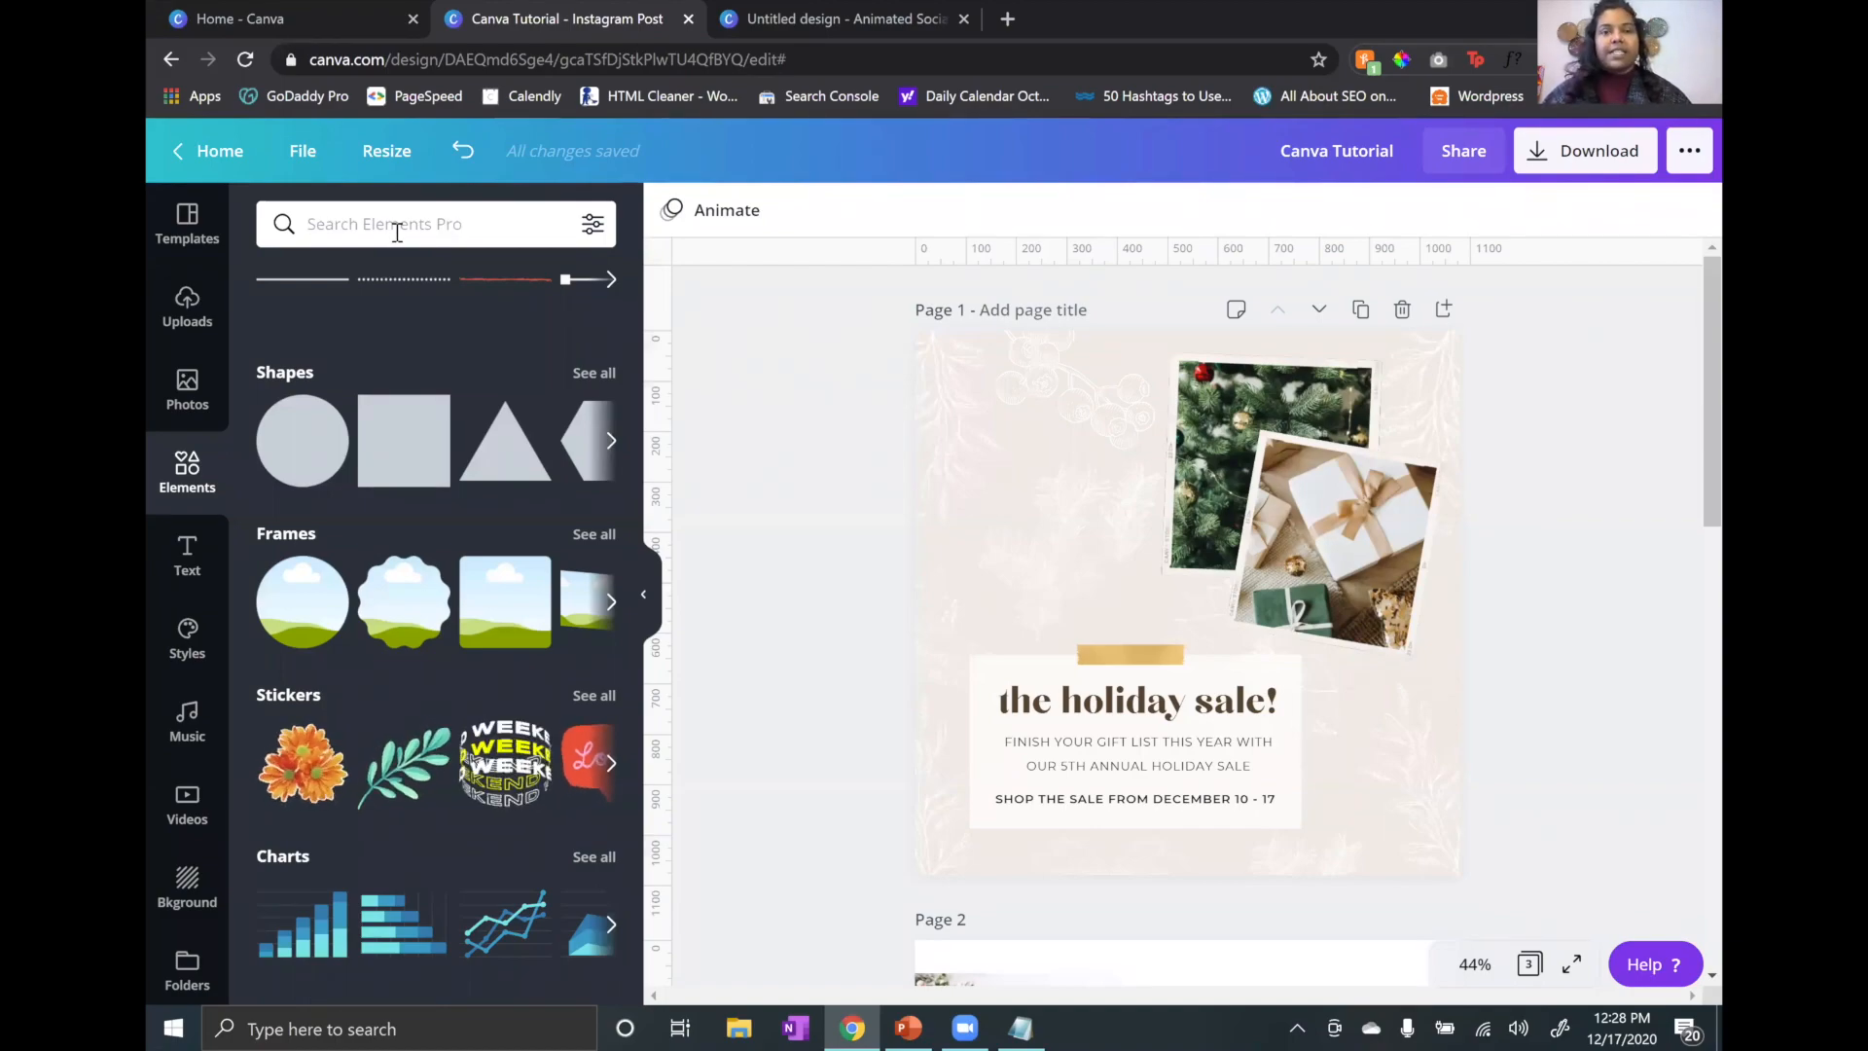
Step: Add a default heading text box to page 1 and move it up across the photos, above the holiday sale text card
click(204, 561)
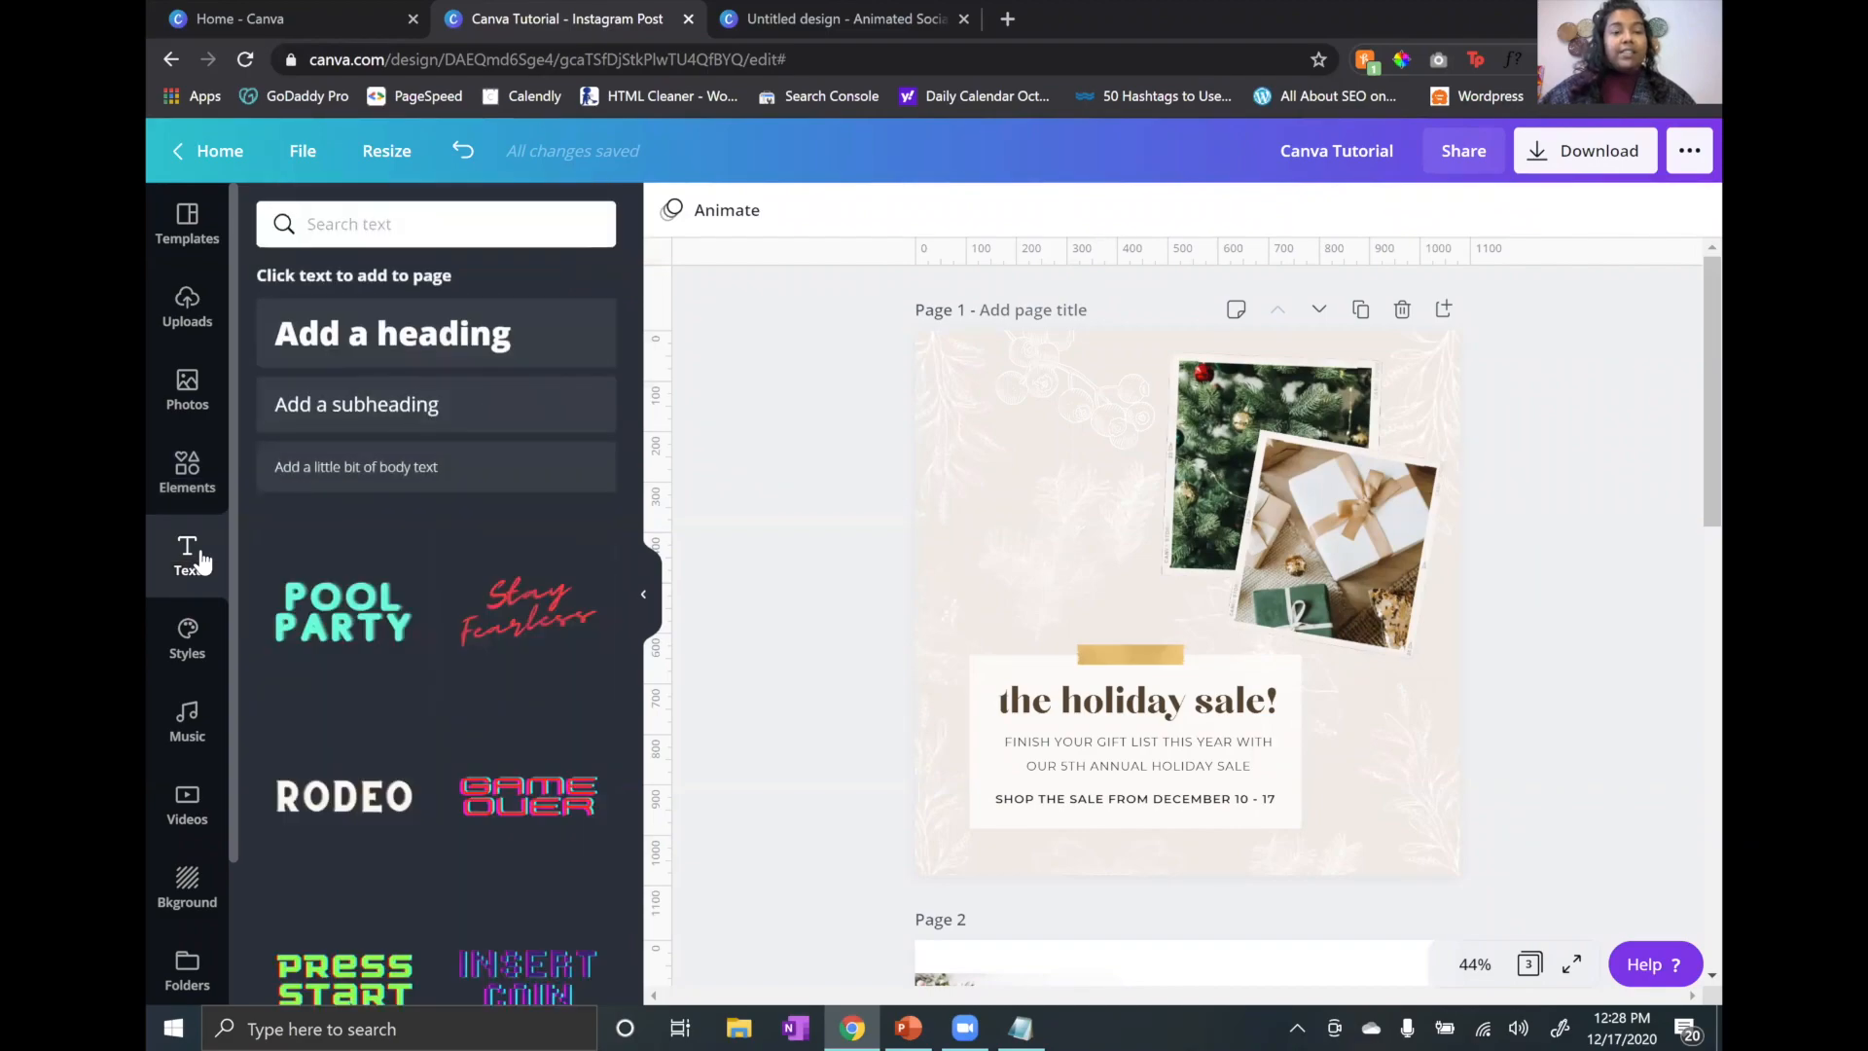
click(417, 339)
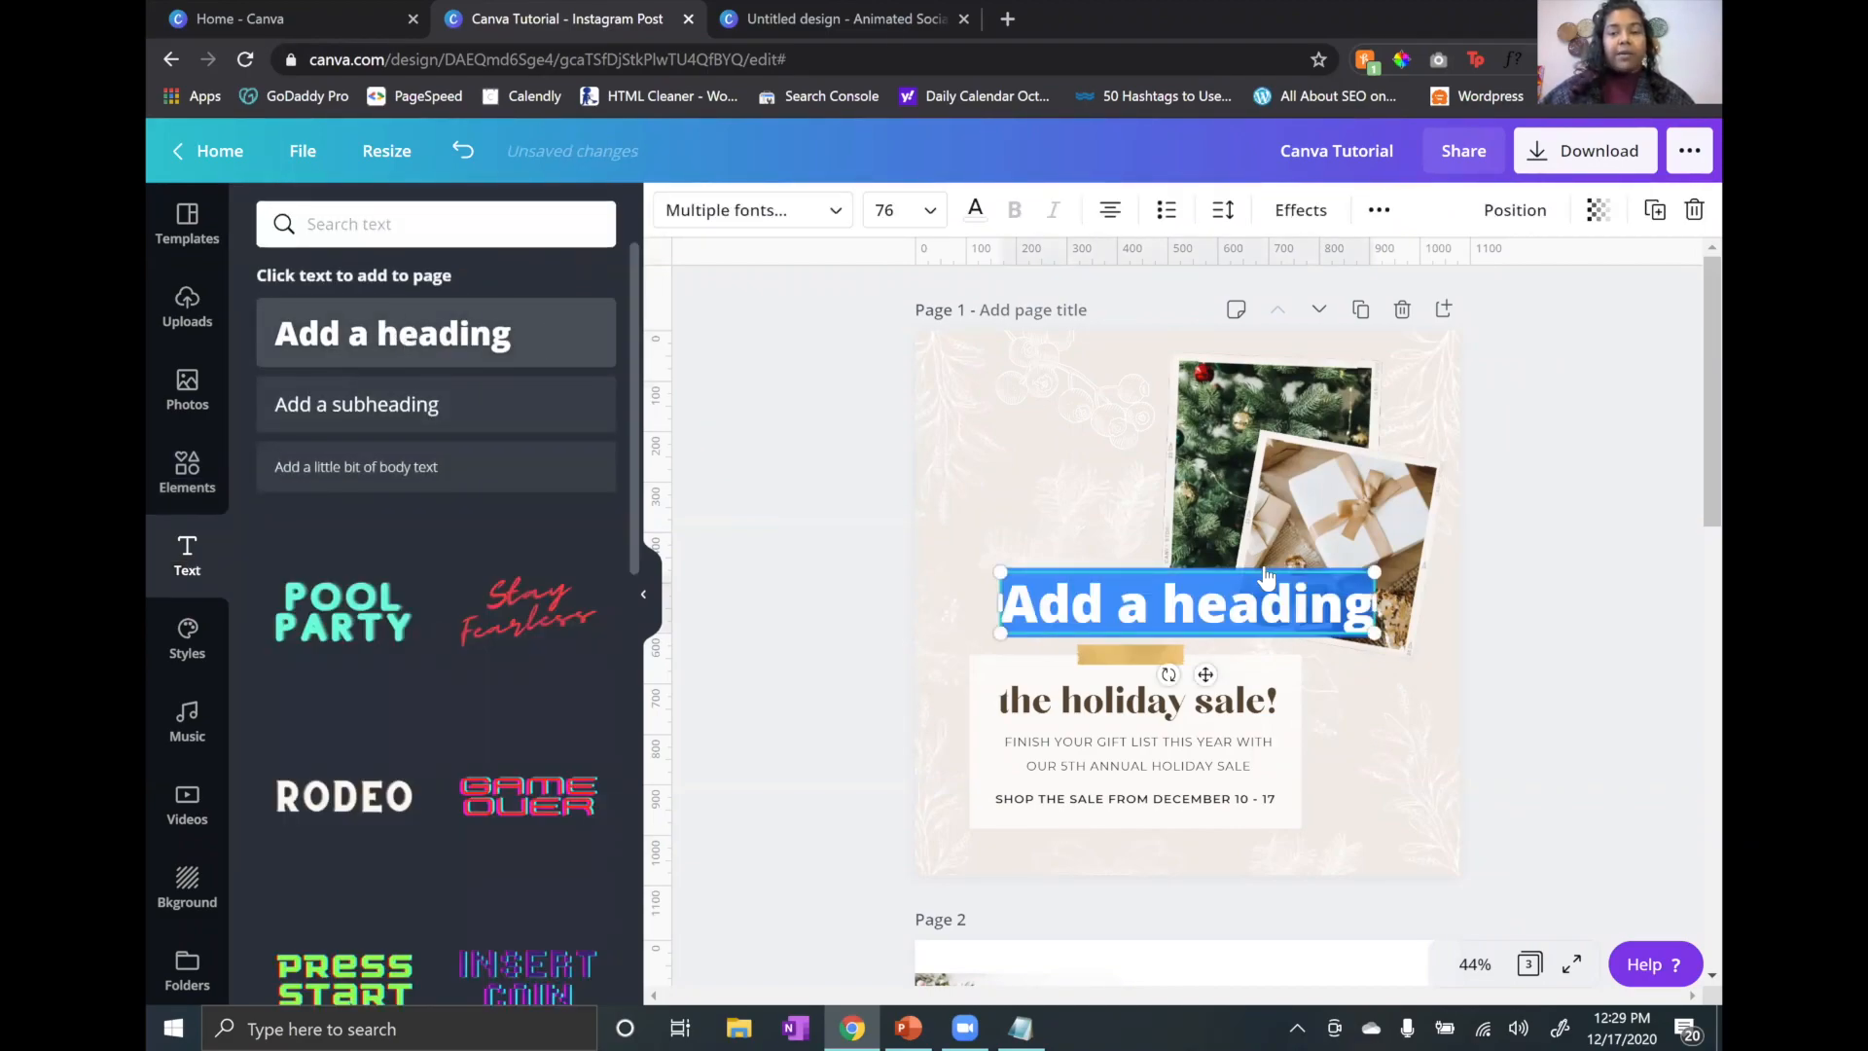
drag(1228, 603, 1191, 553)
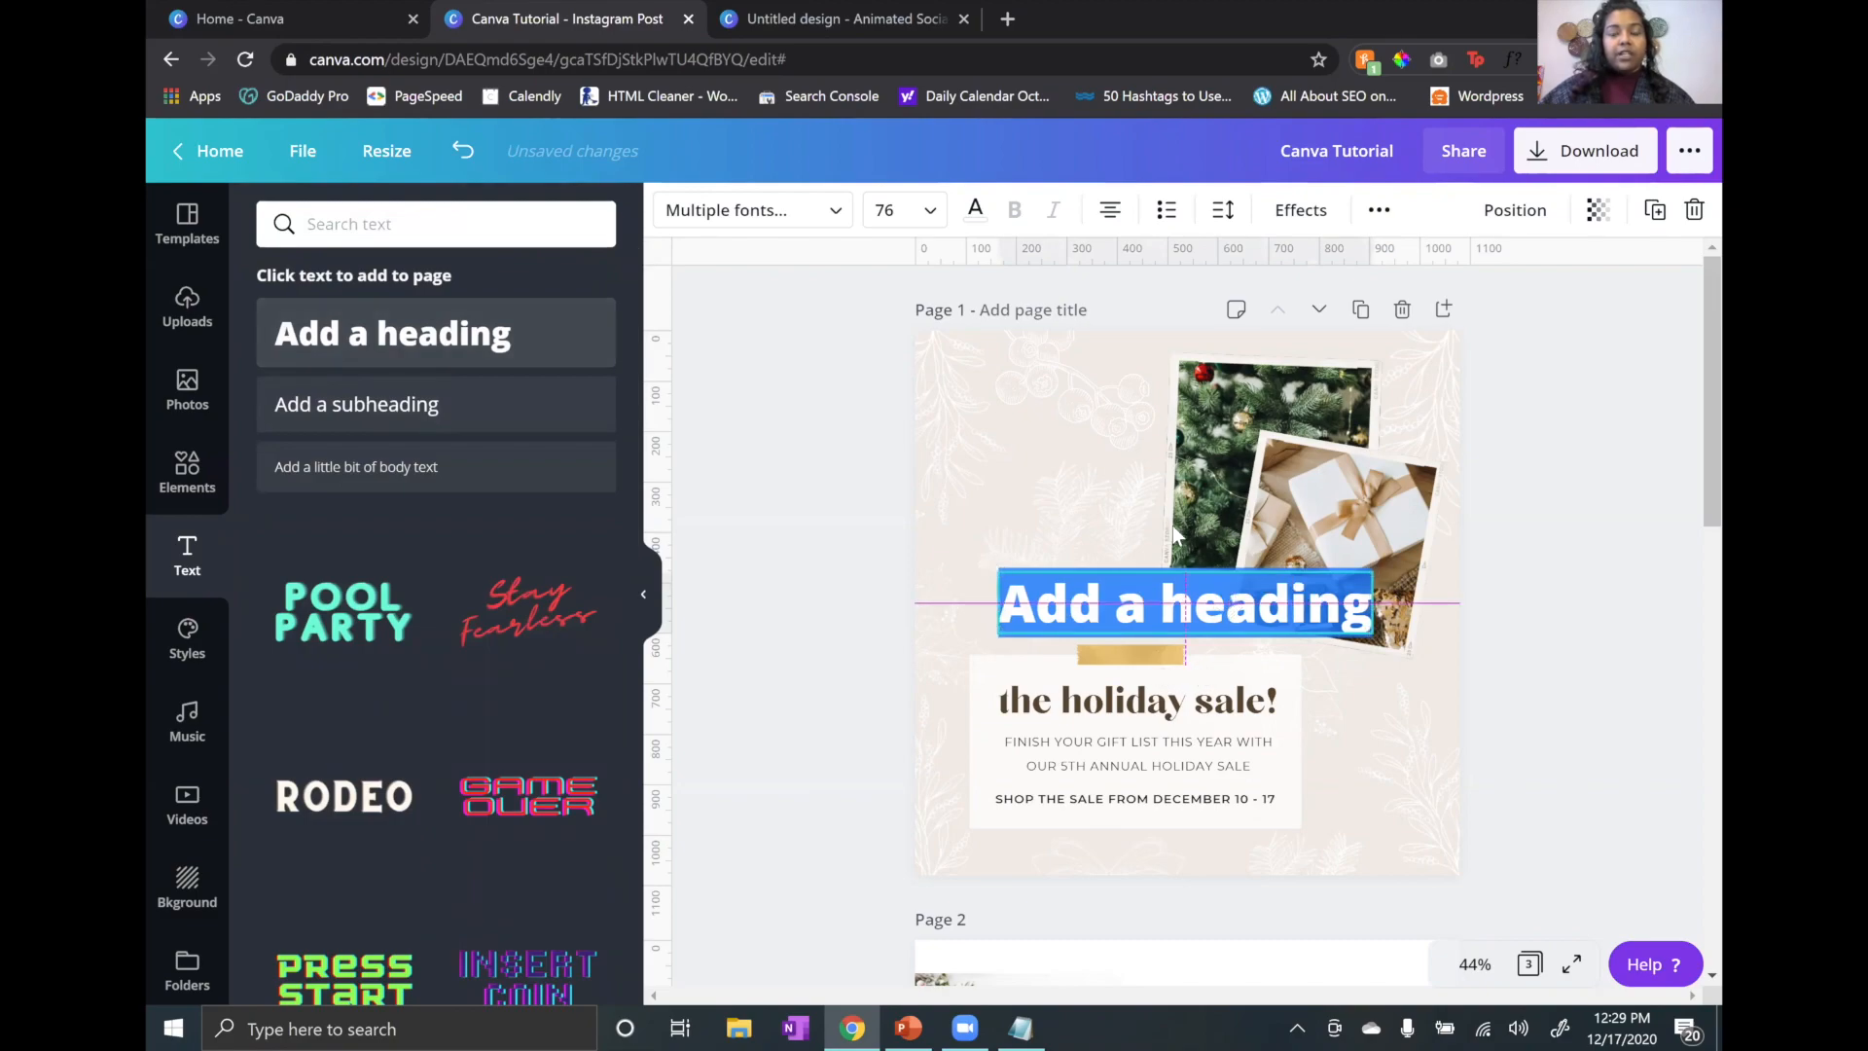
click(1127, 399)
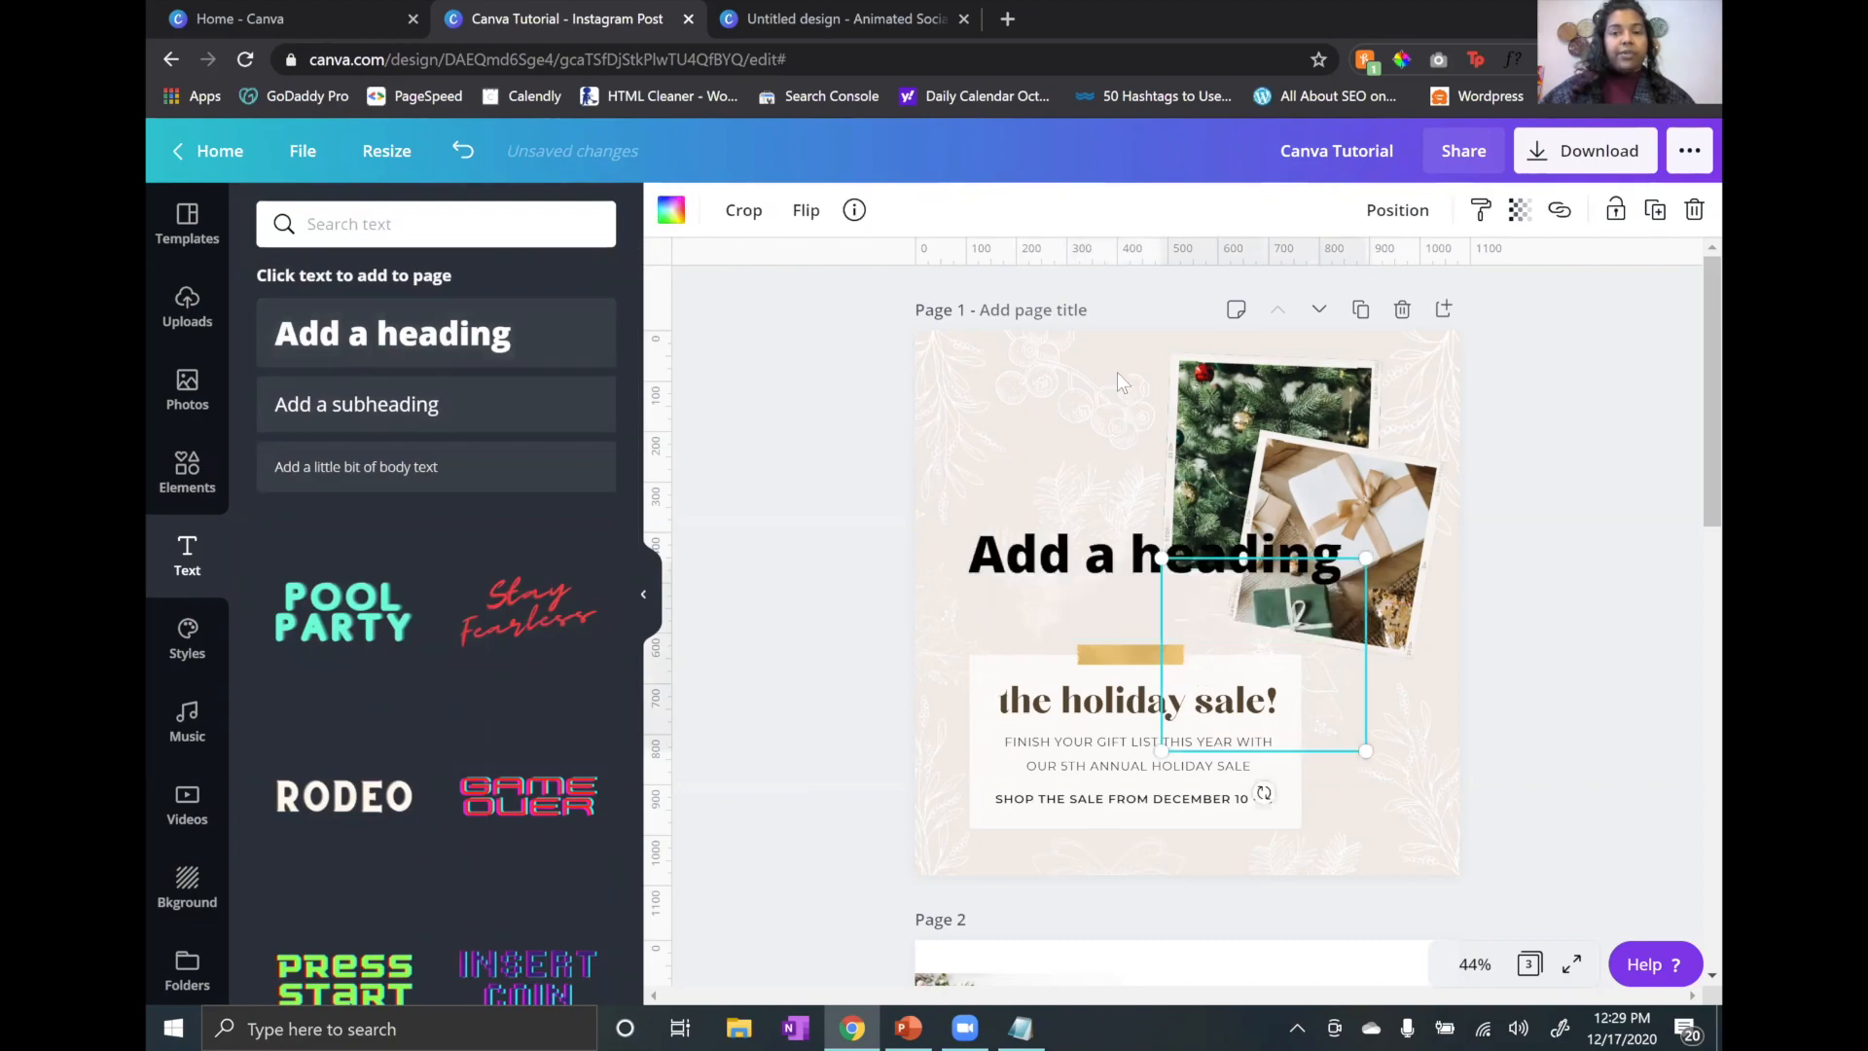
click(1083, 569)
drag(1096, 520, 1105, 448)
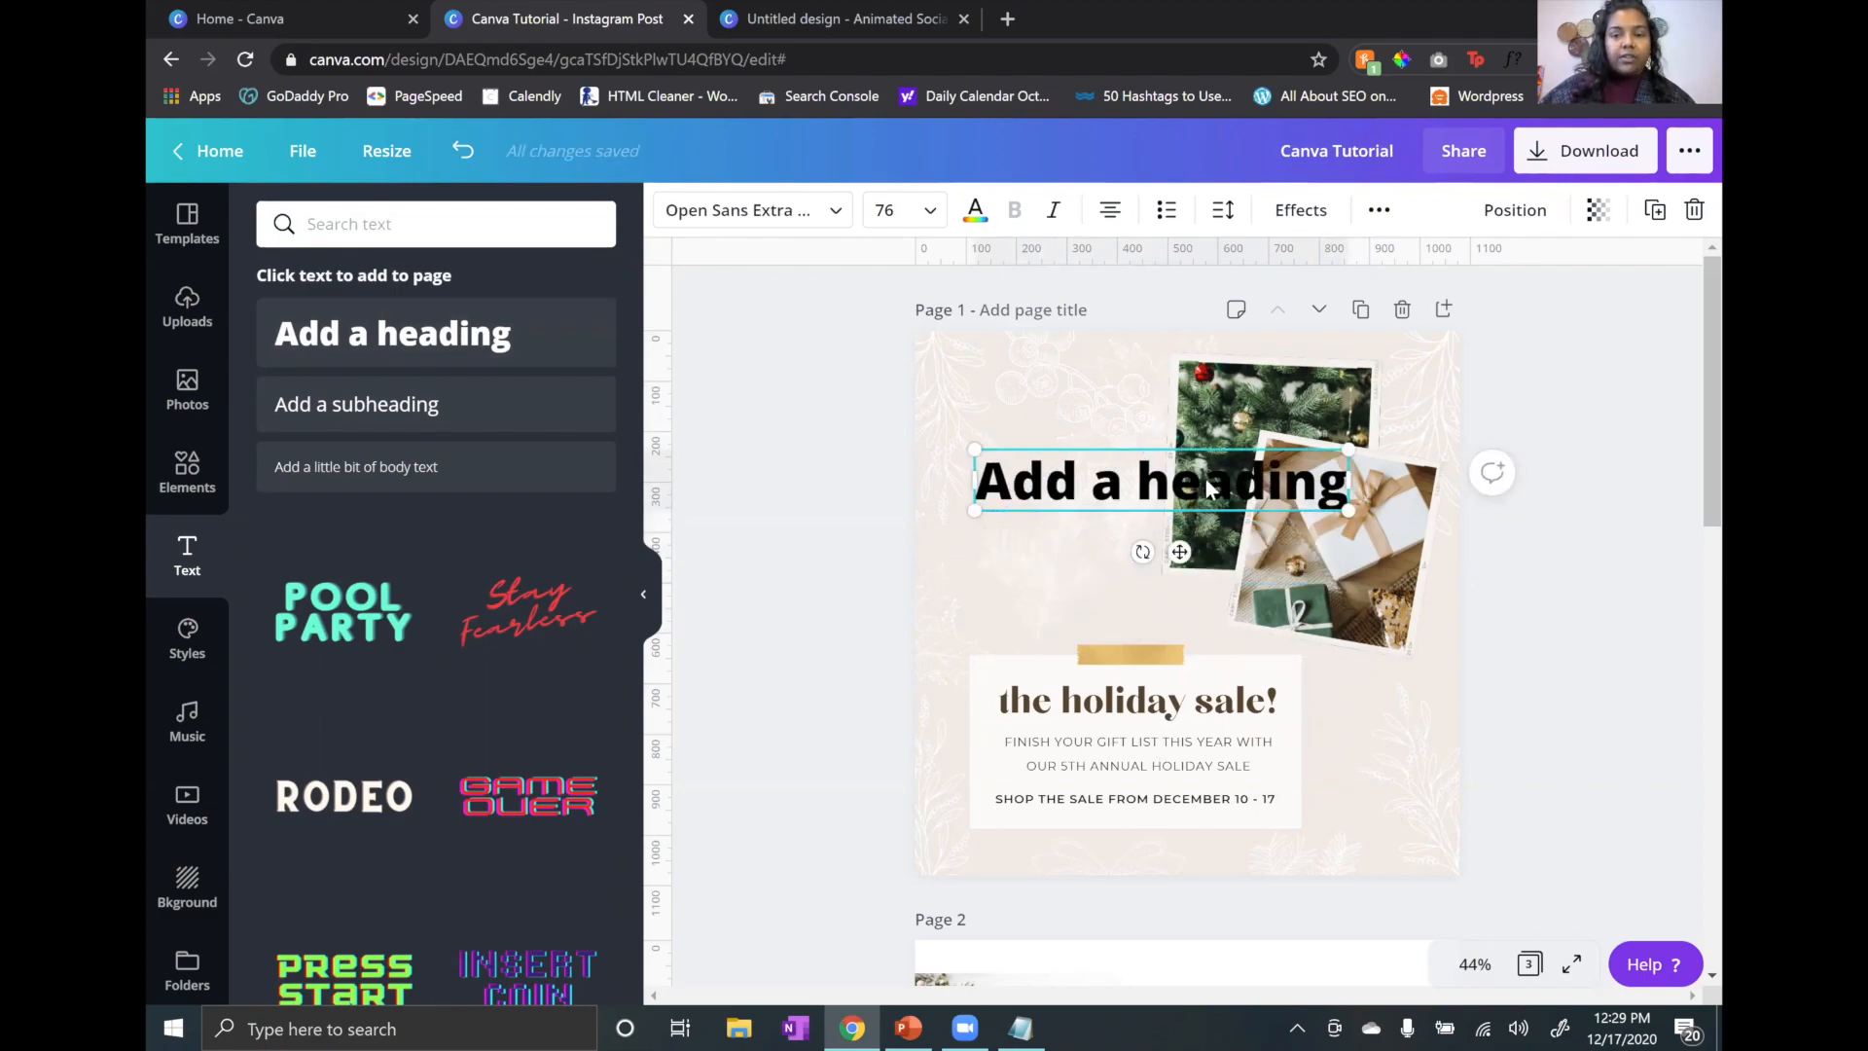
Step: Move the heading text box up and left across the upper part of page 1, and delete it from the page
drag(974, 480, 910, 455)
click(884, 425)
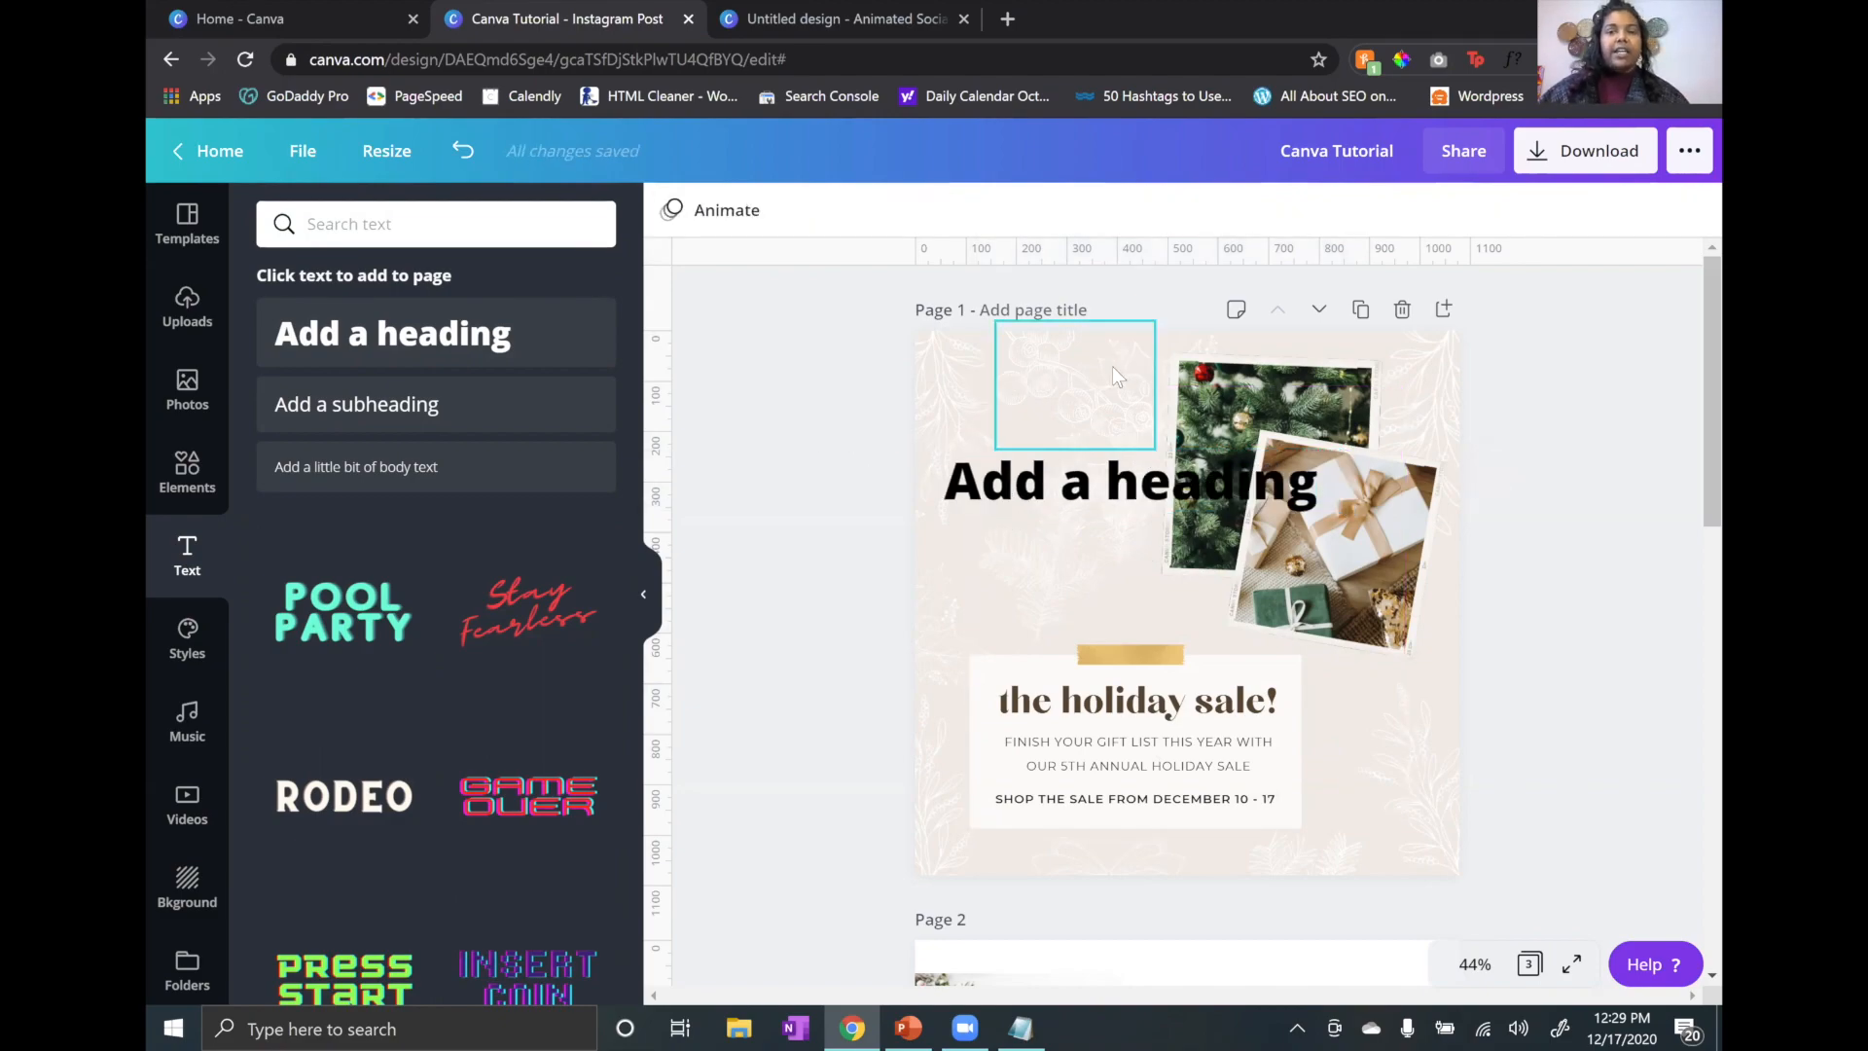
click(1044, 461)
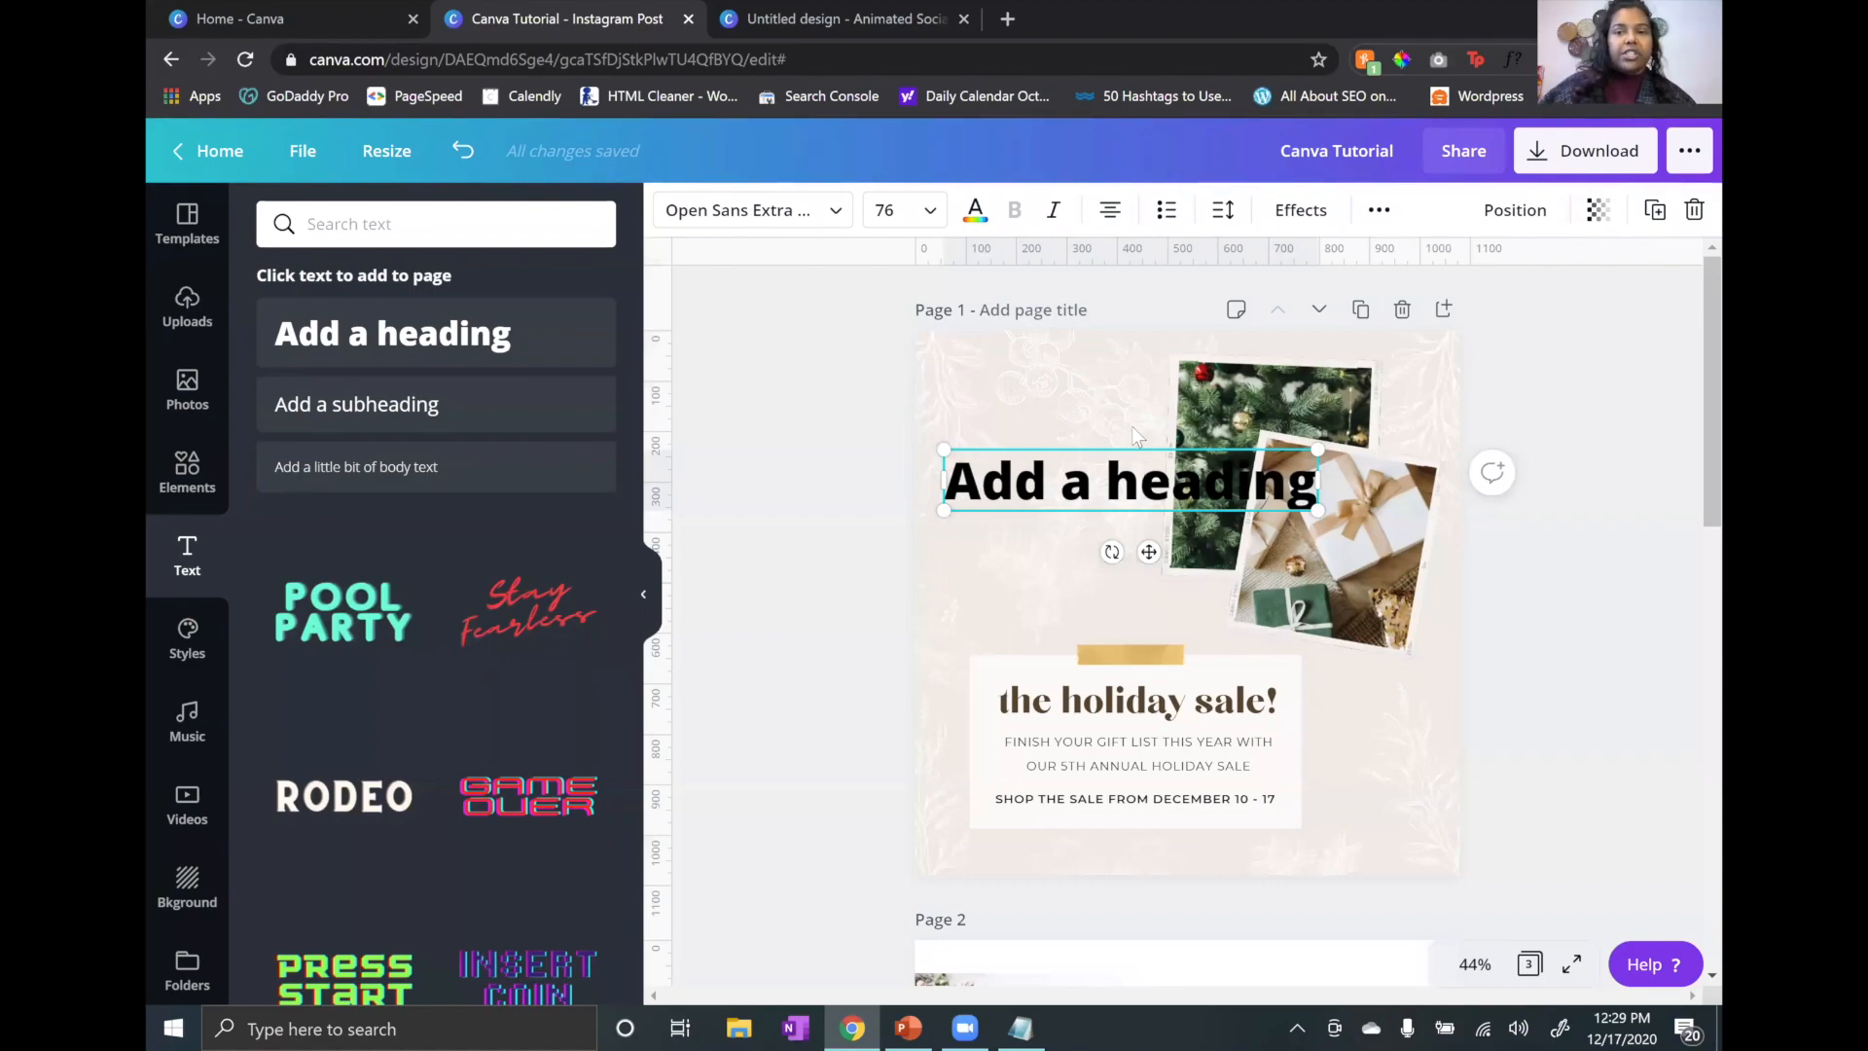
drag(1095, 464, 1092, 382)
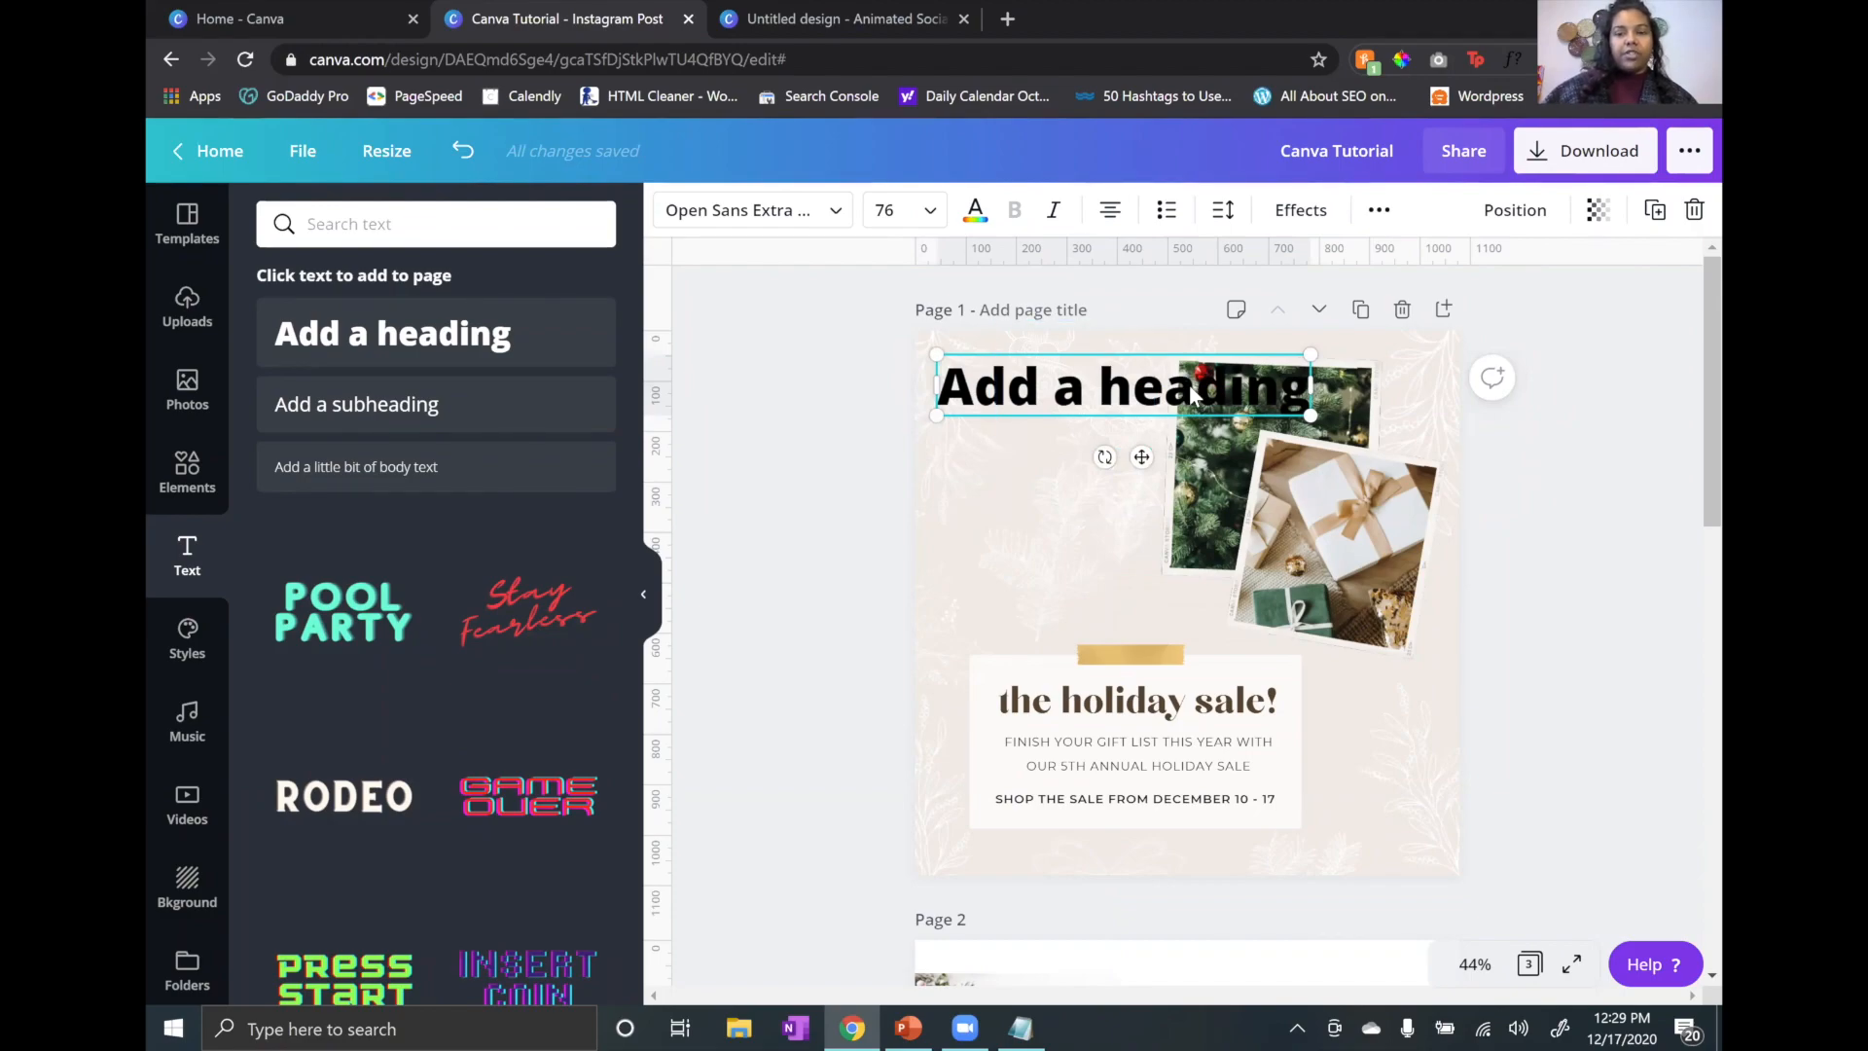
key(Delete)
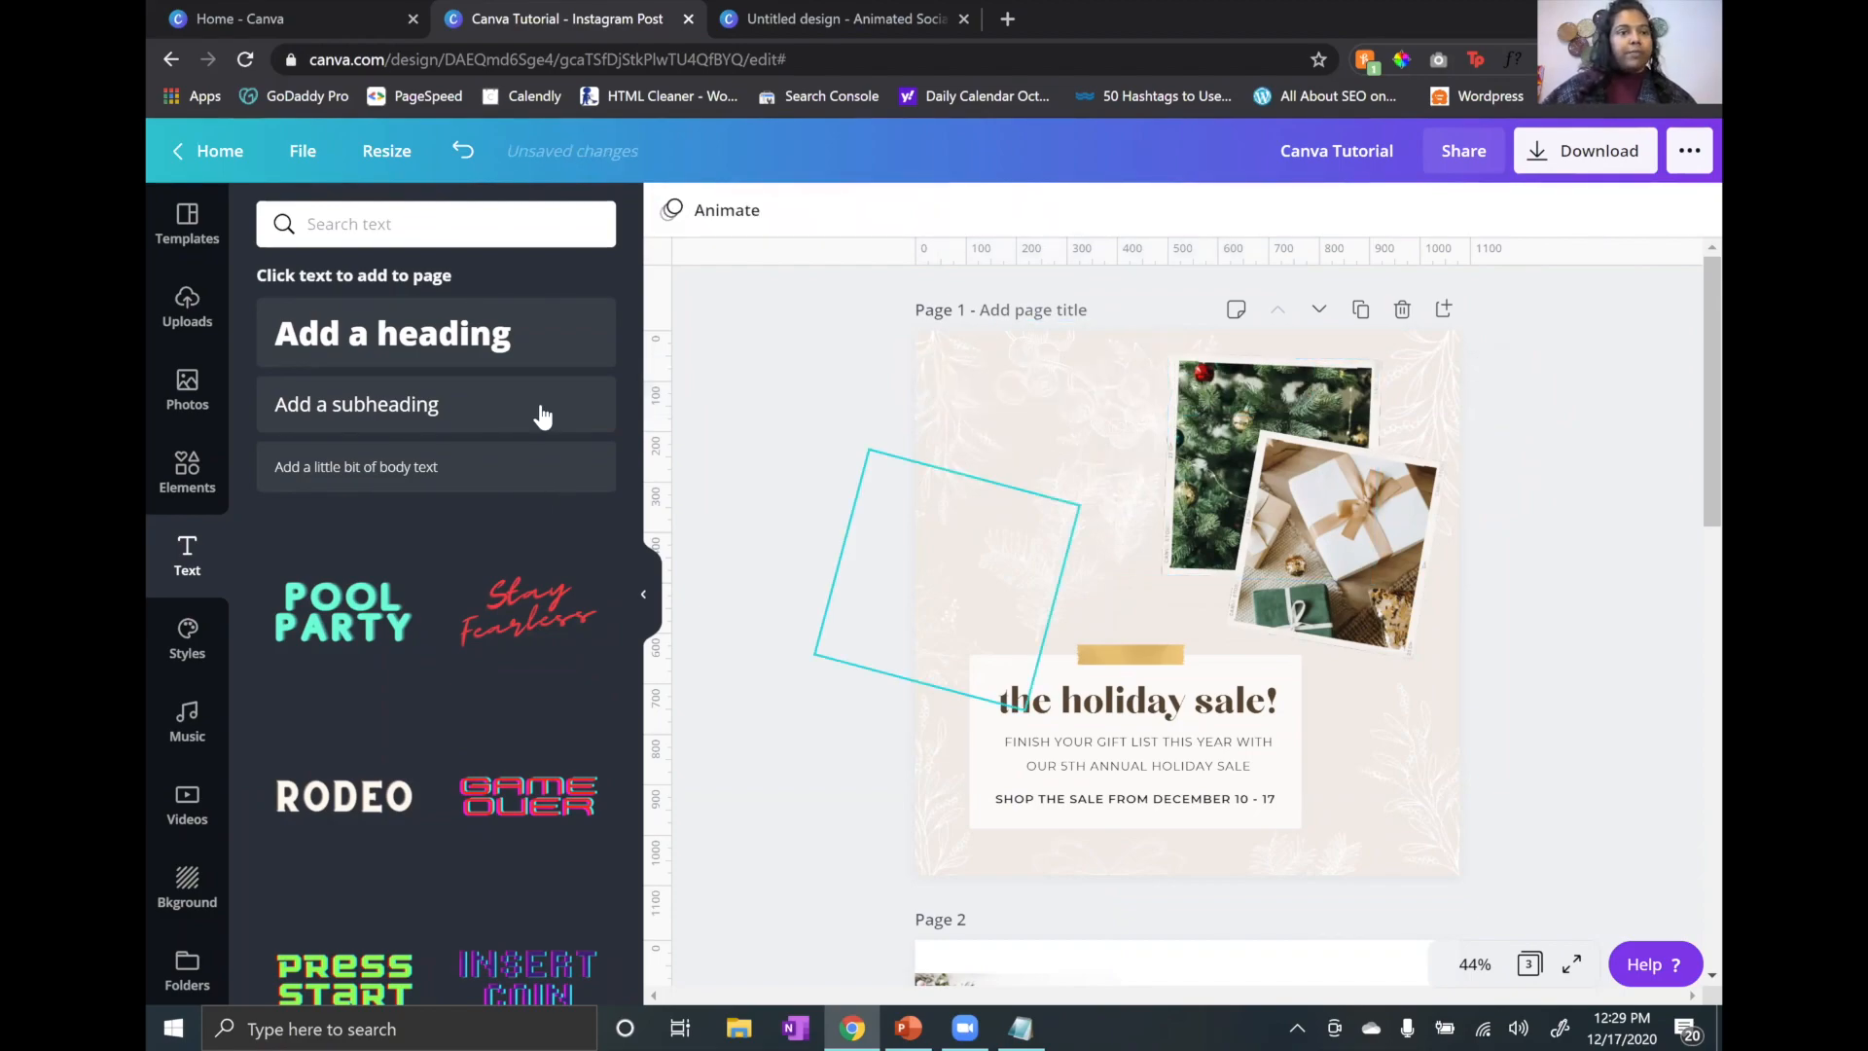
Step: Browse the ready-made text styles and add the "Beach Please" design to page 1
scroll(443, 584, down, 7)
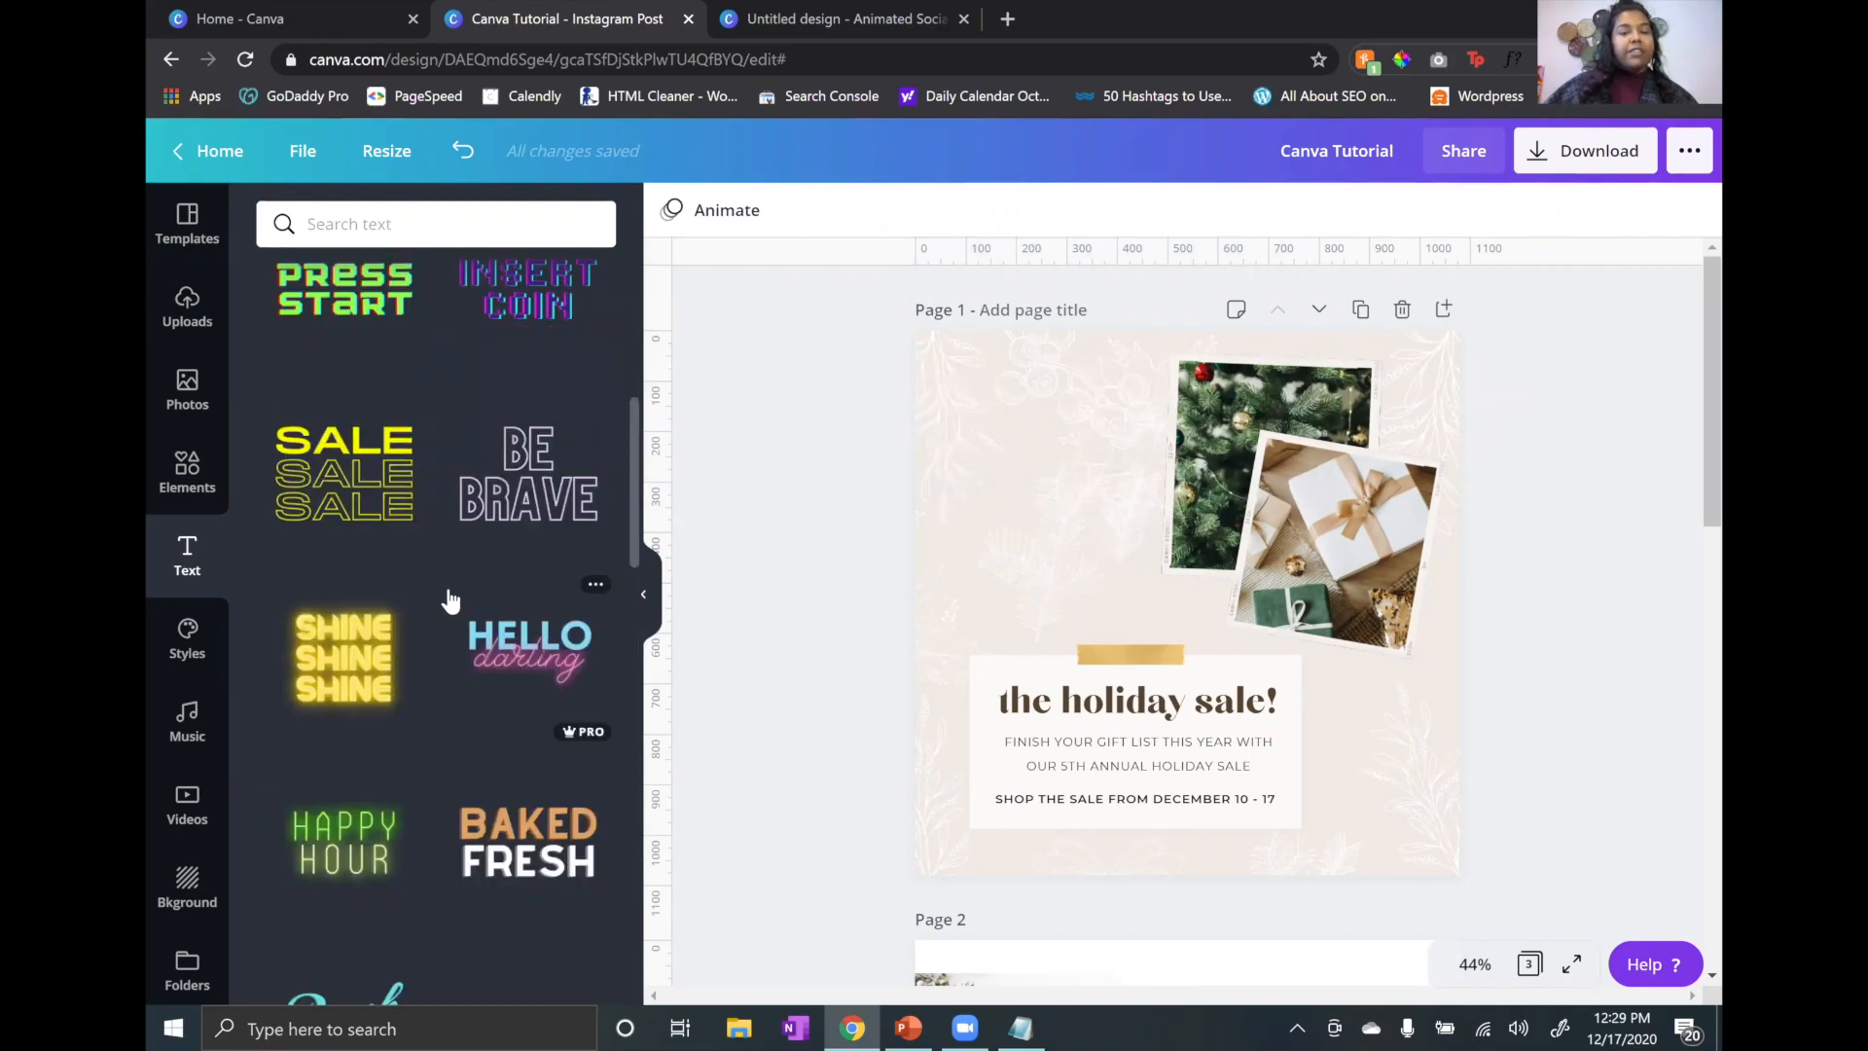
scroll(447, 584, down, 4)
scroll(375, 674, up, 3)
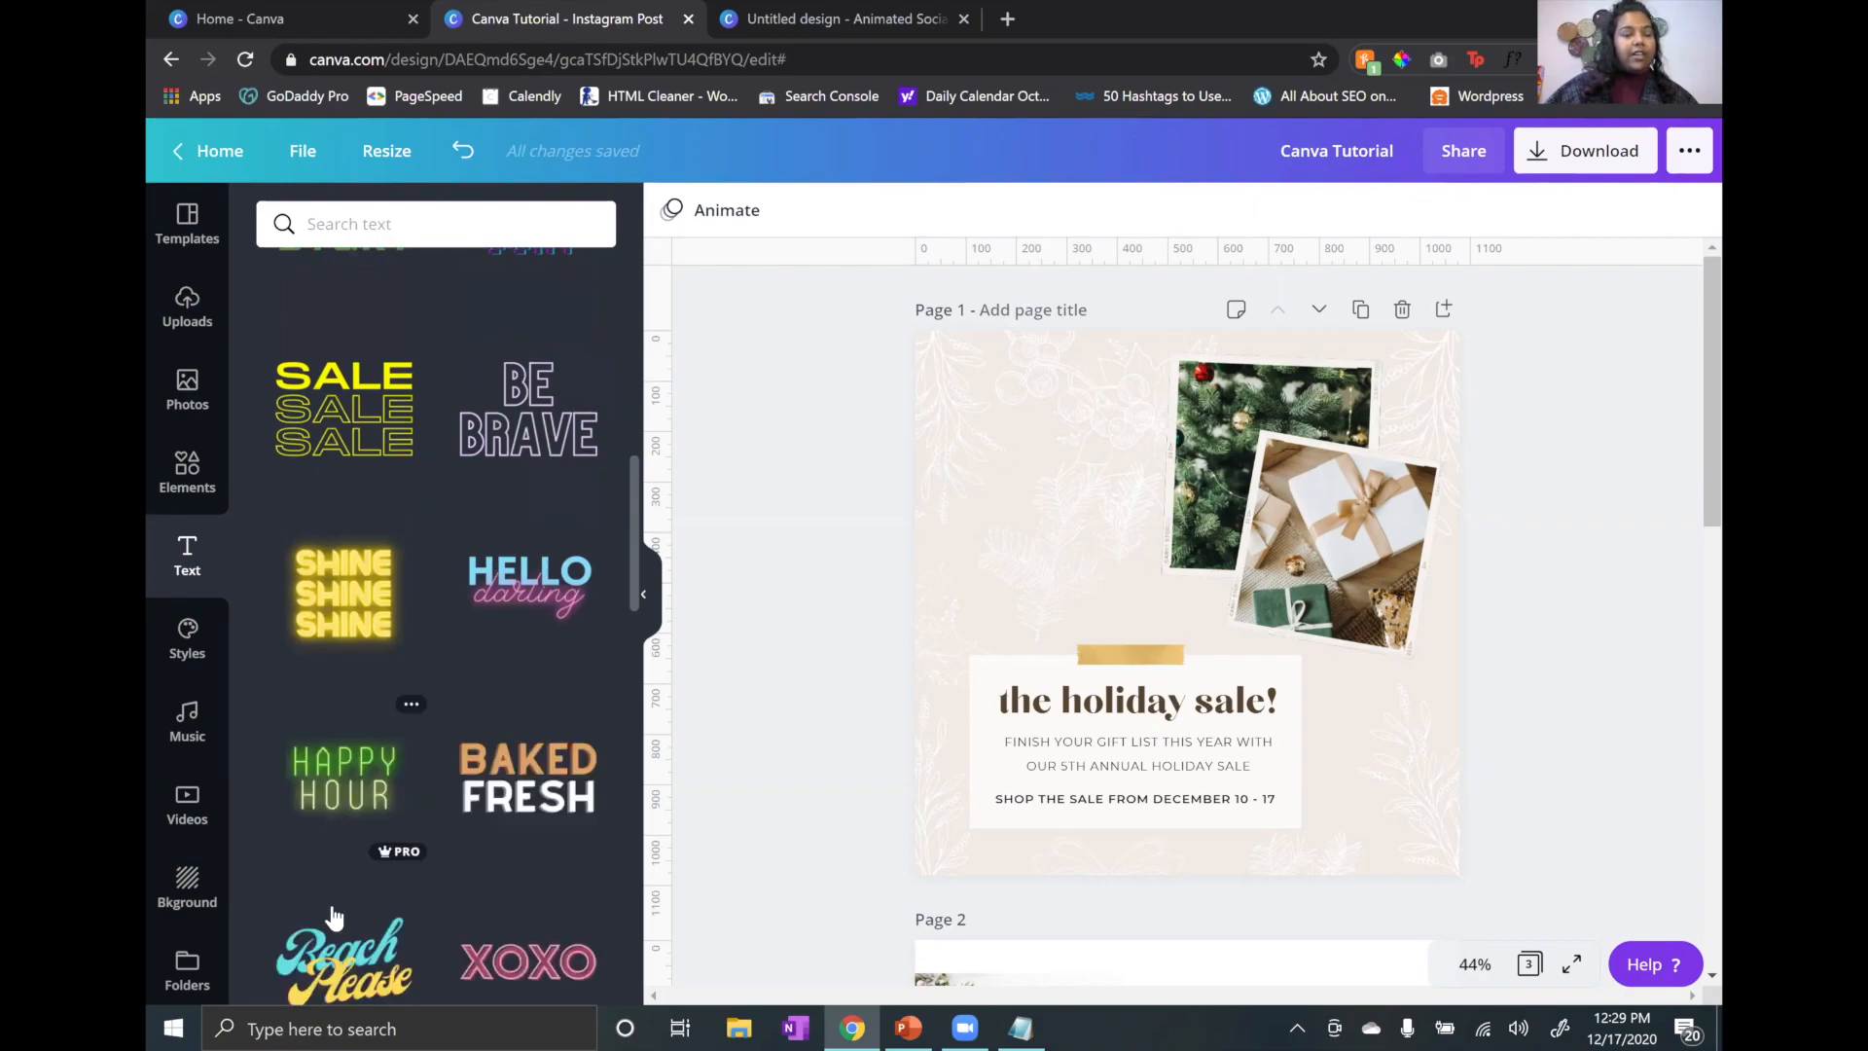
click(331, 955)
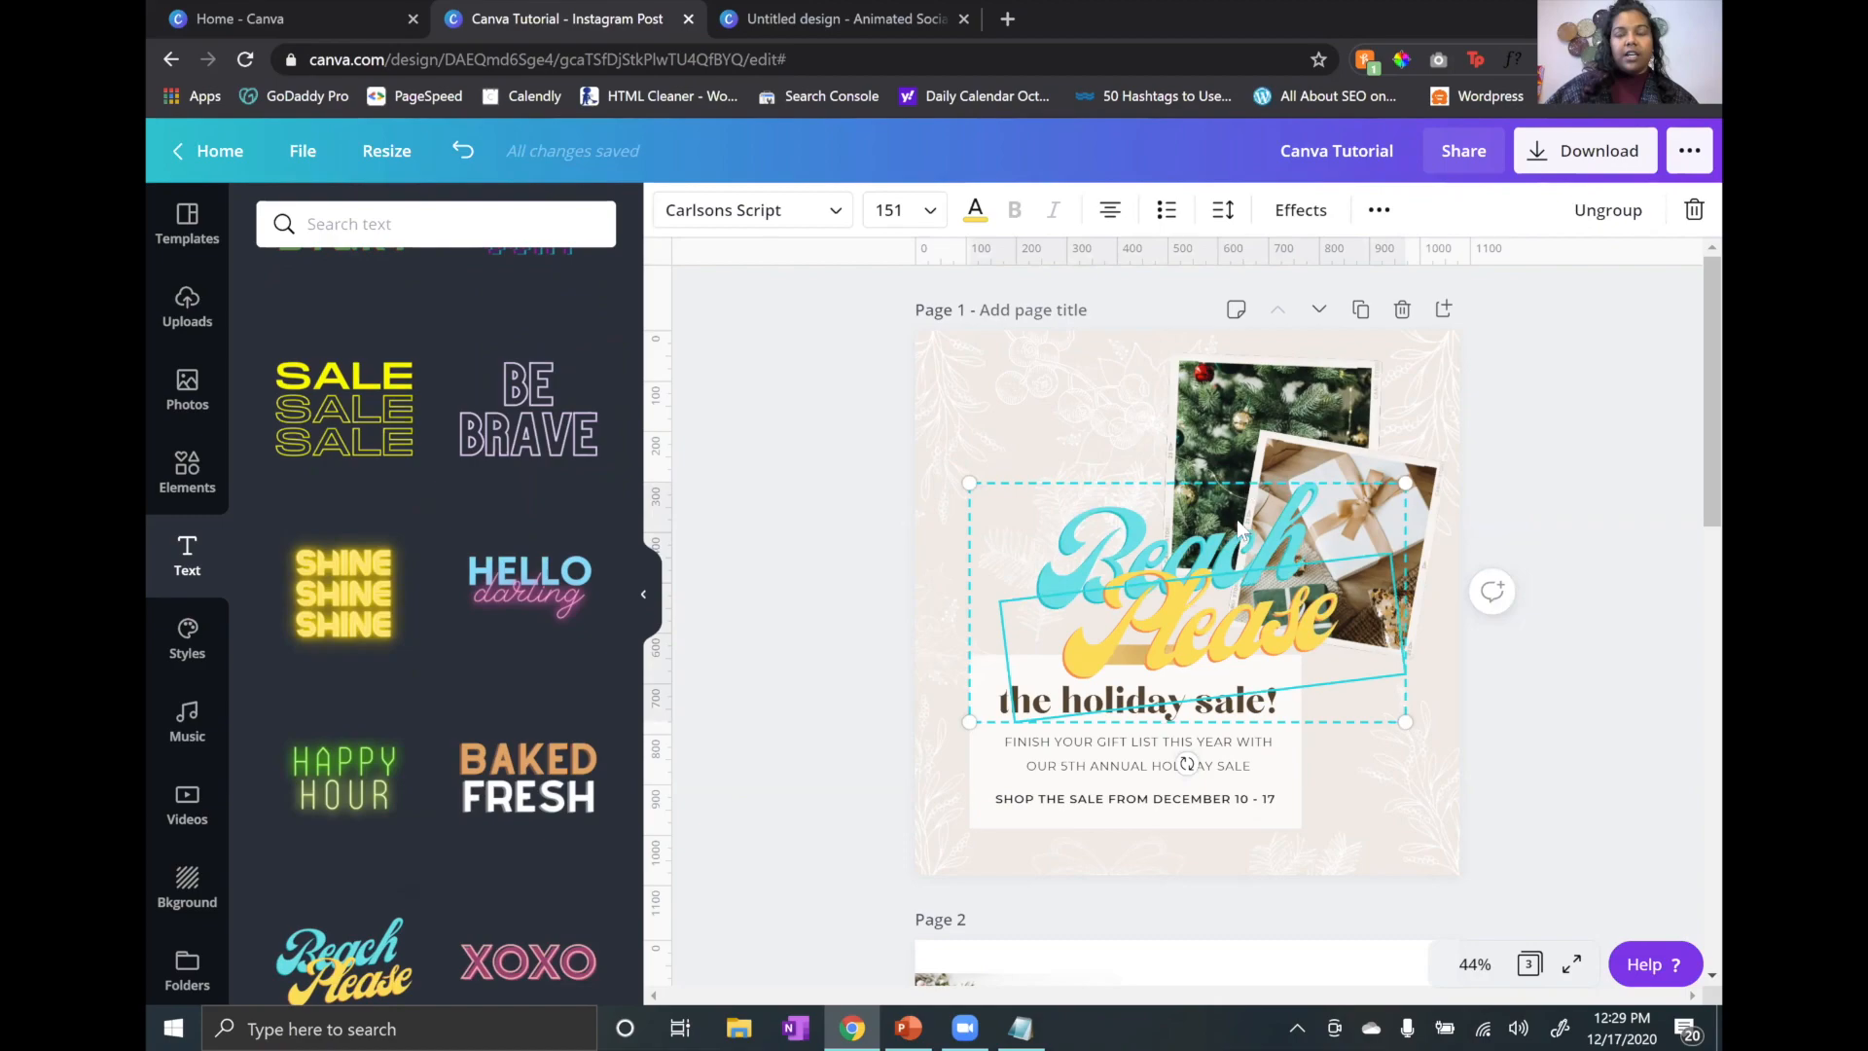
drag(1127, 530, 1128, 504)
key(ctrl+d)
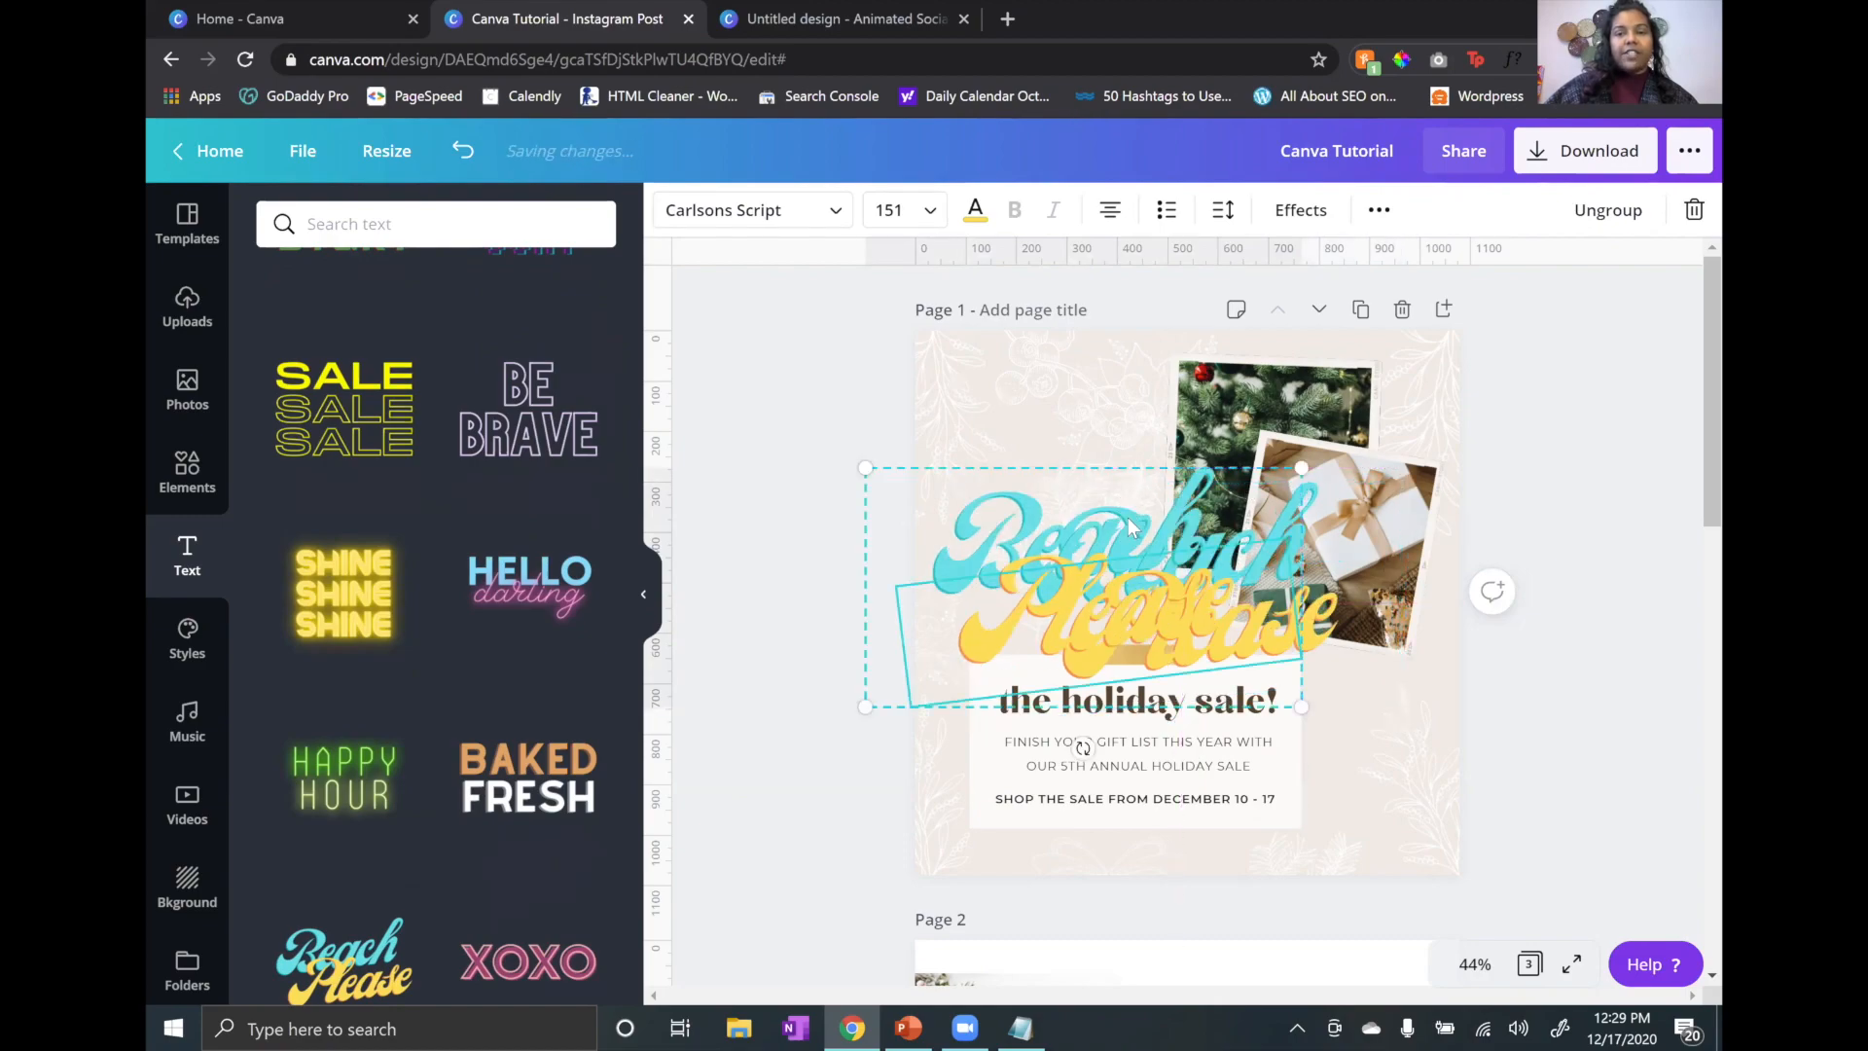
click(1129, 526)
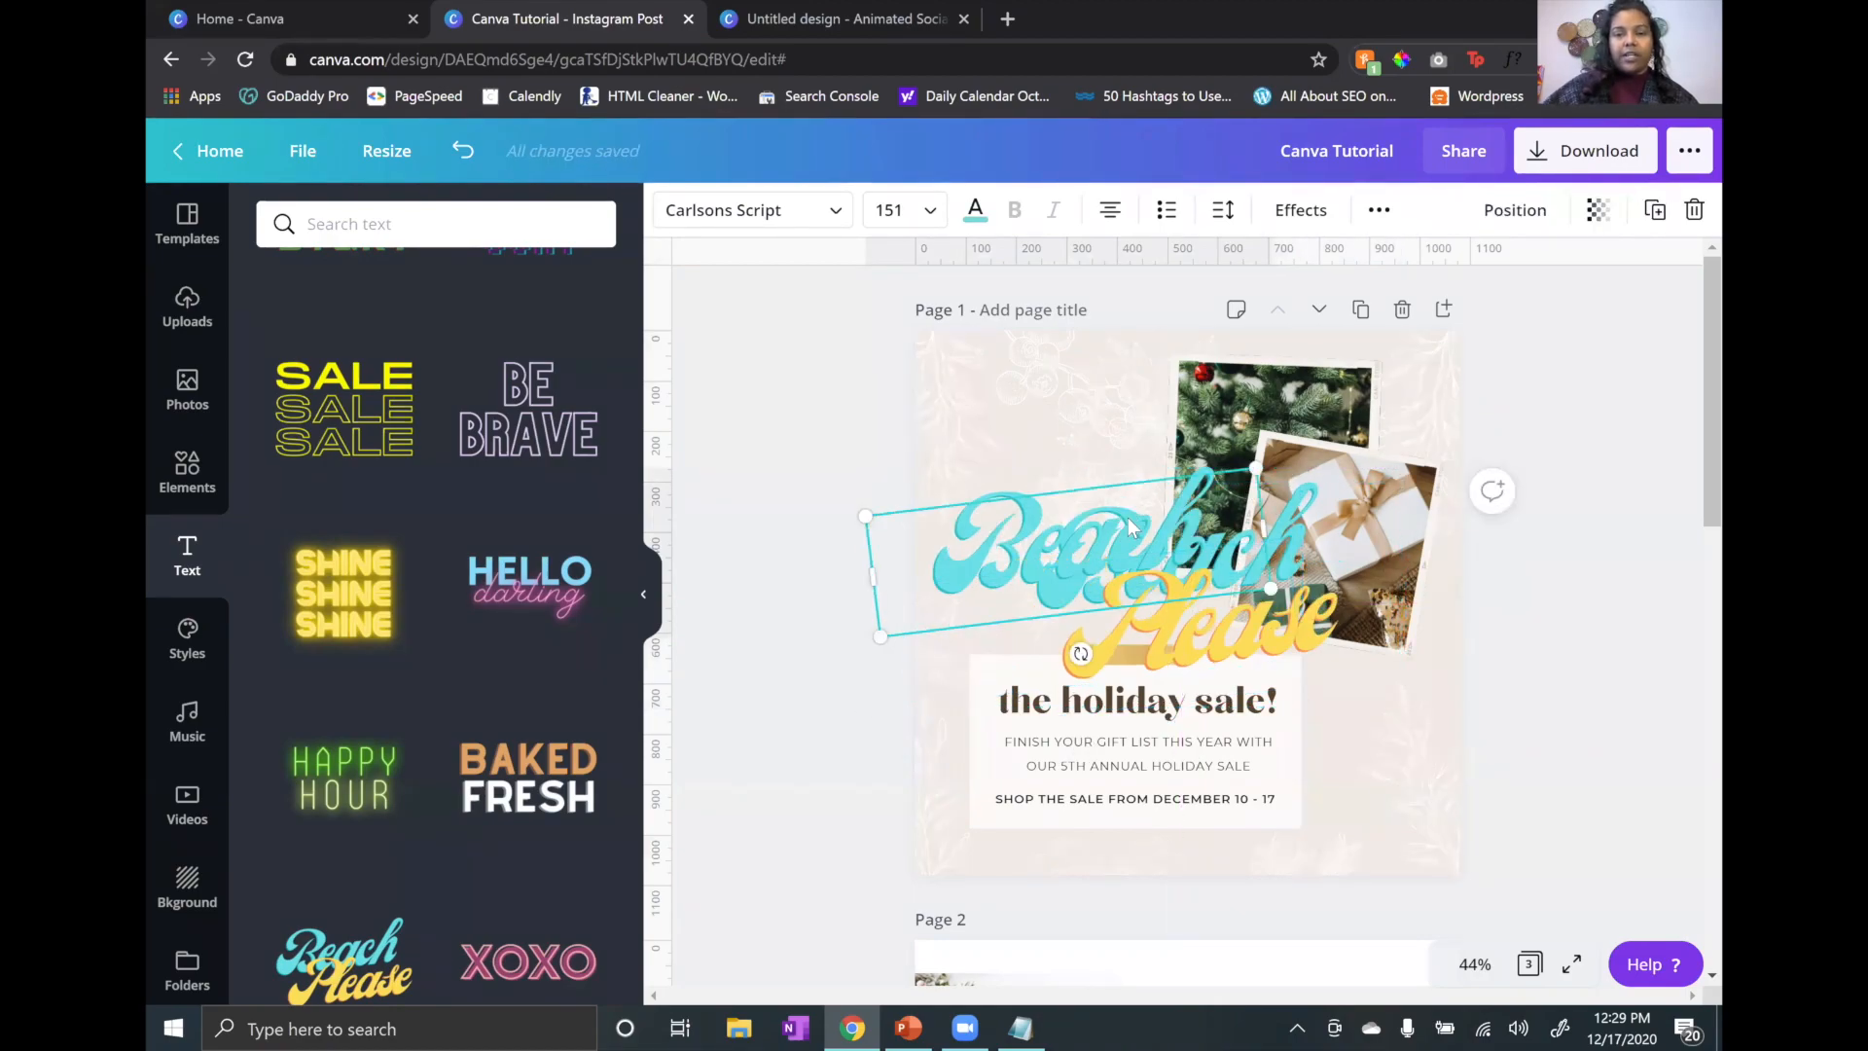
key(Delete)
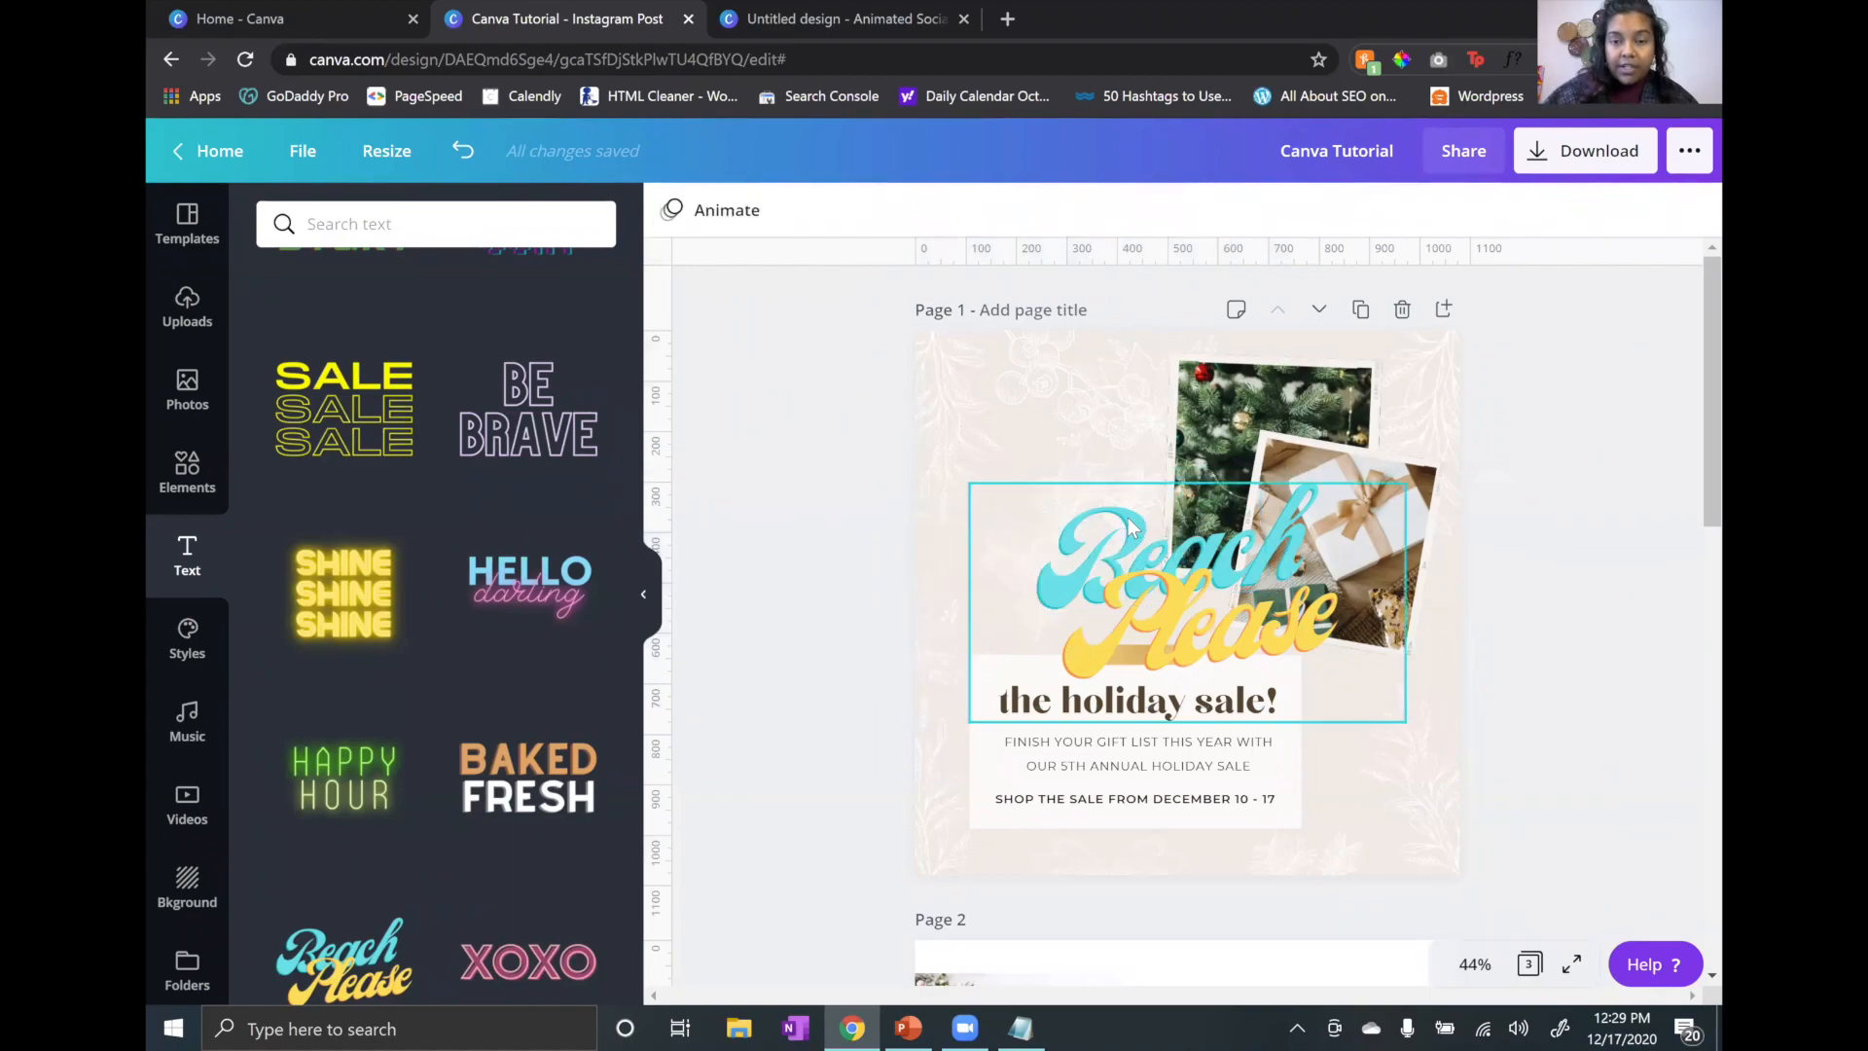
Step: Move the "Beach Please" text group to the upper-left corner of page 1, partly over the tree photo, and deselect it
drag(1101, 546, 1024, 399)
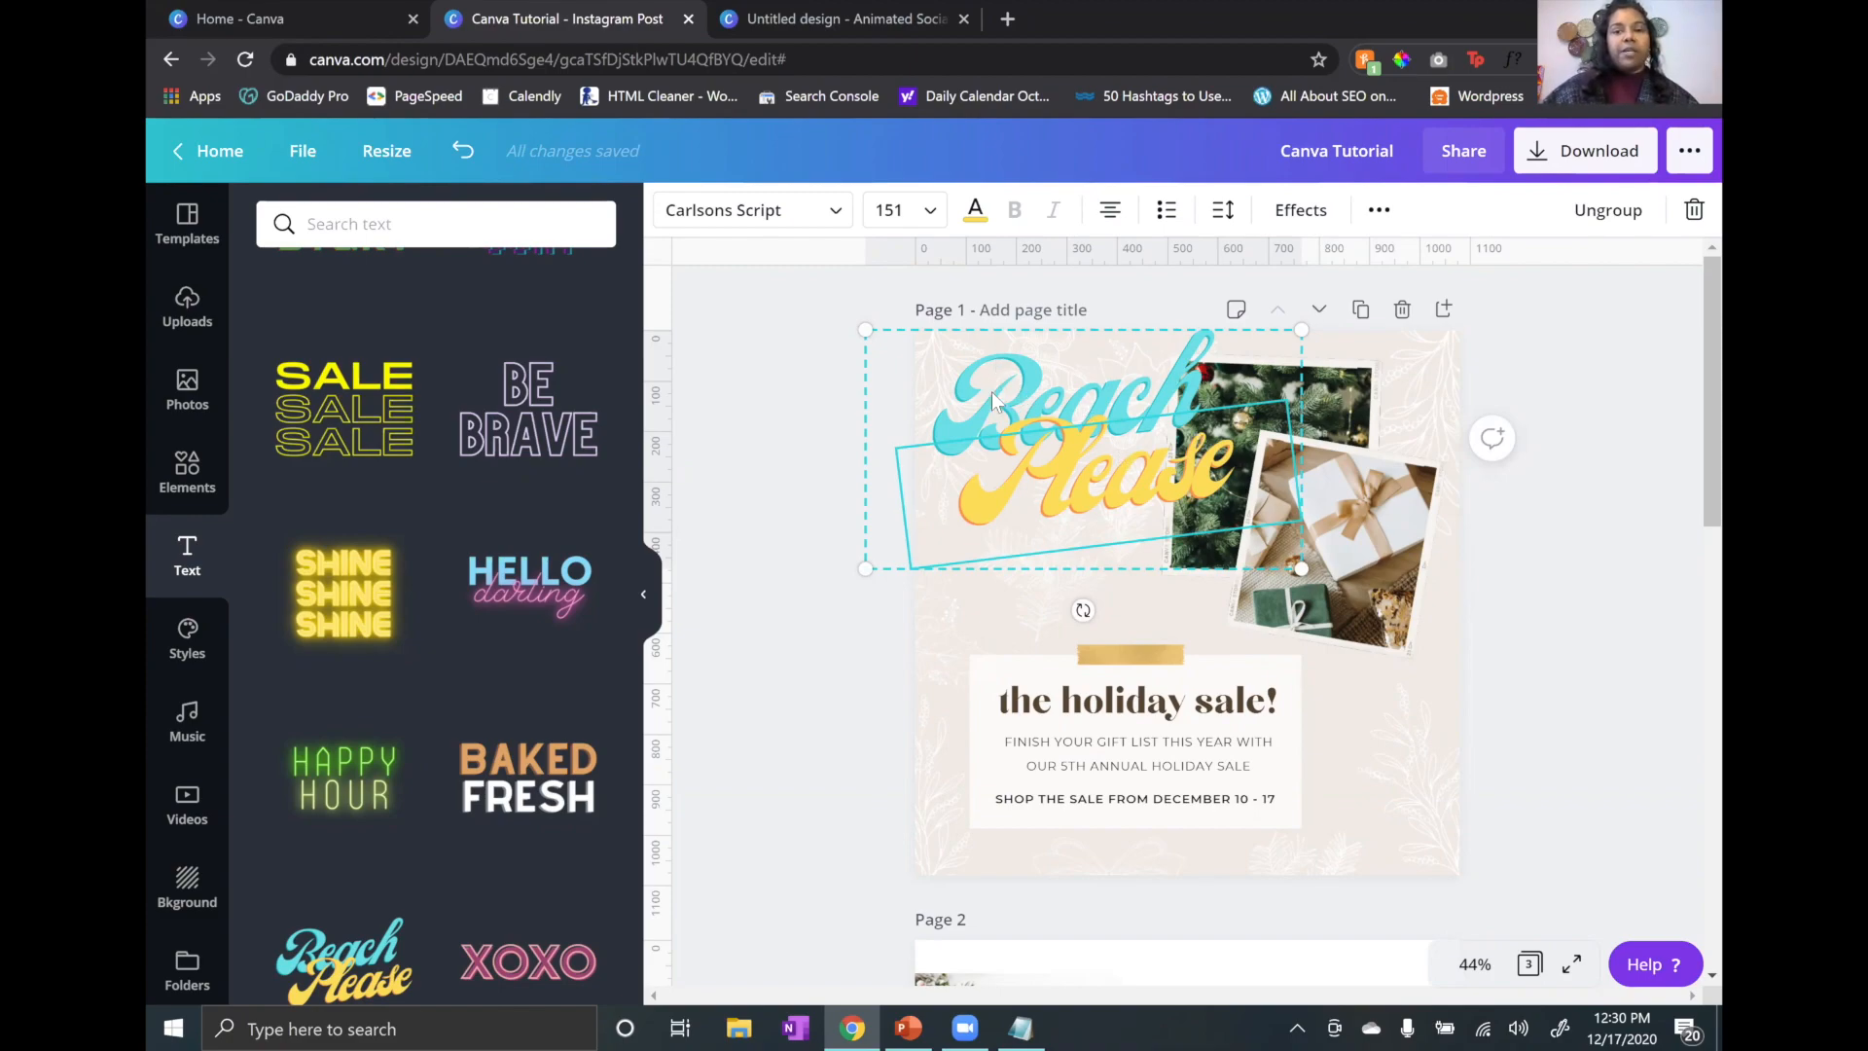
click(1060, 499)
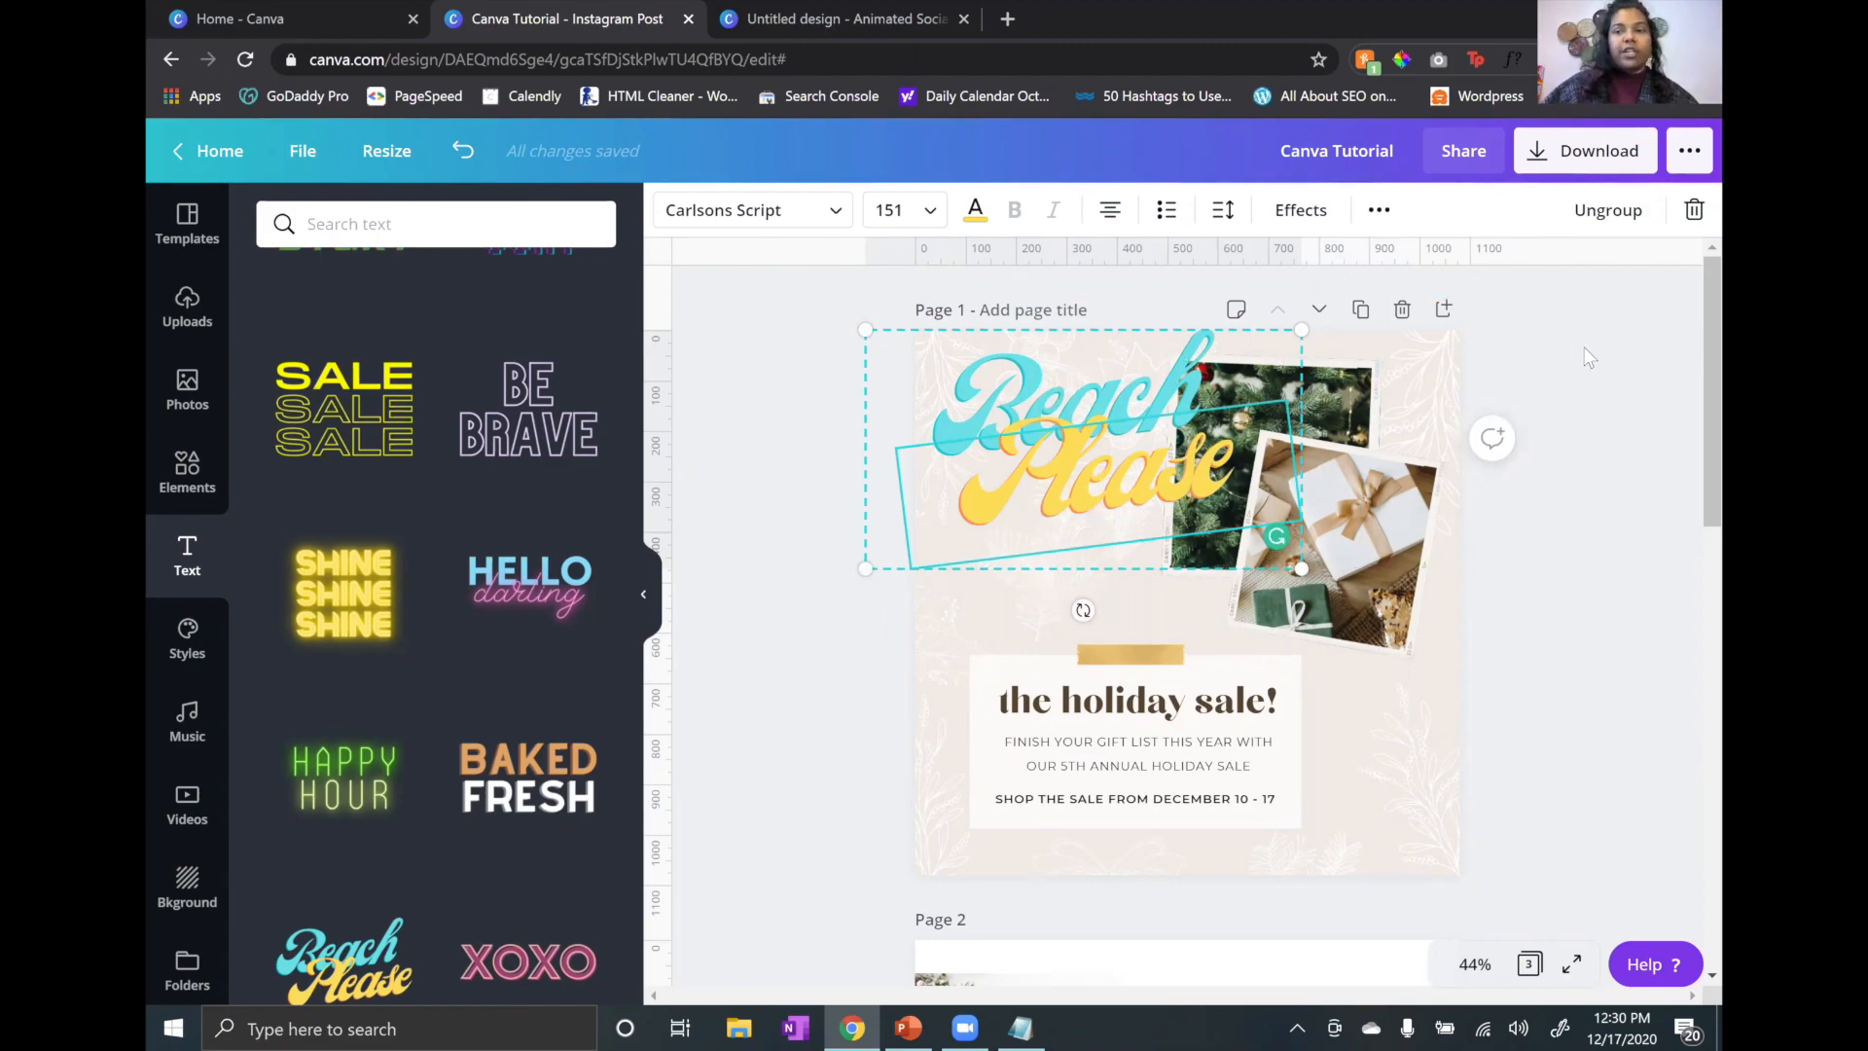
click(1624, 341)
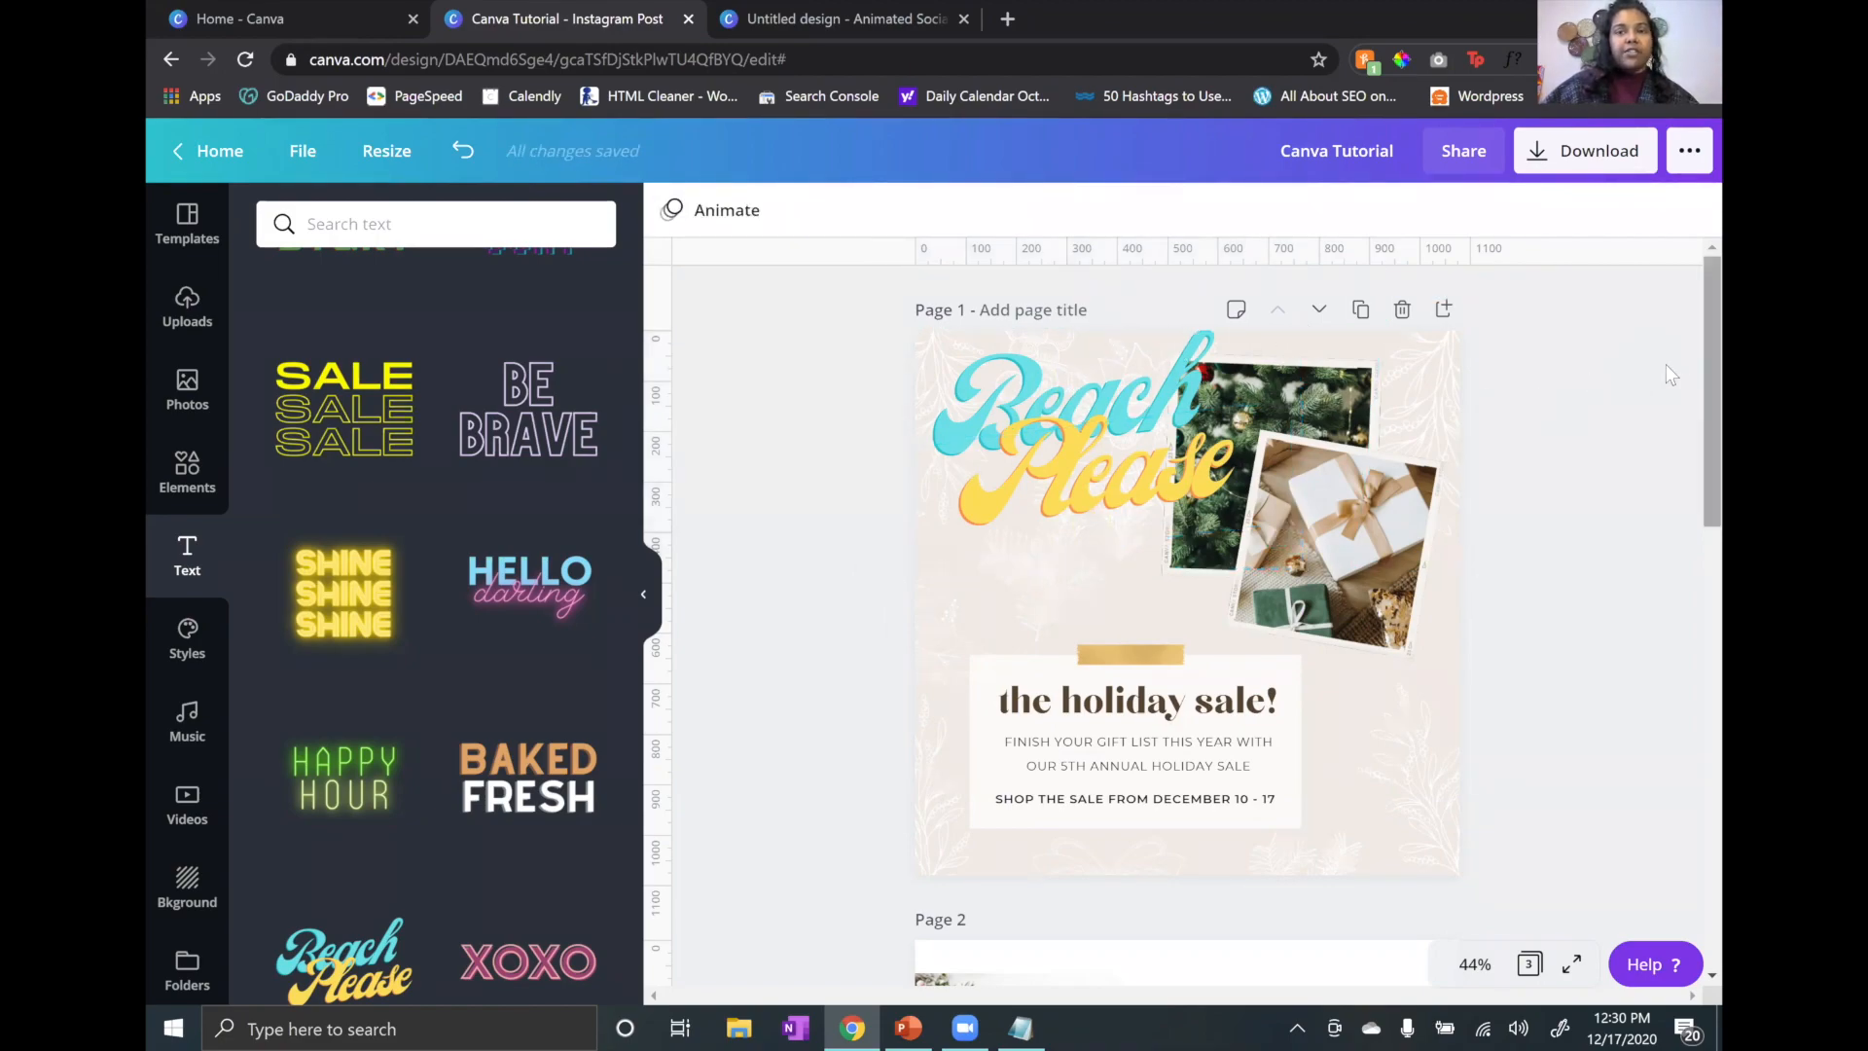
Step: Replace the word "Beach" with "Change" and "Please" with "the Name" in the text group on page 1
click(1100, 395)
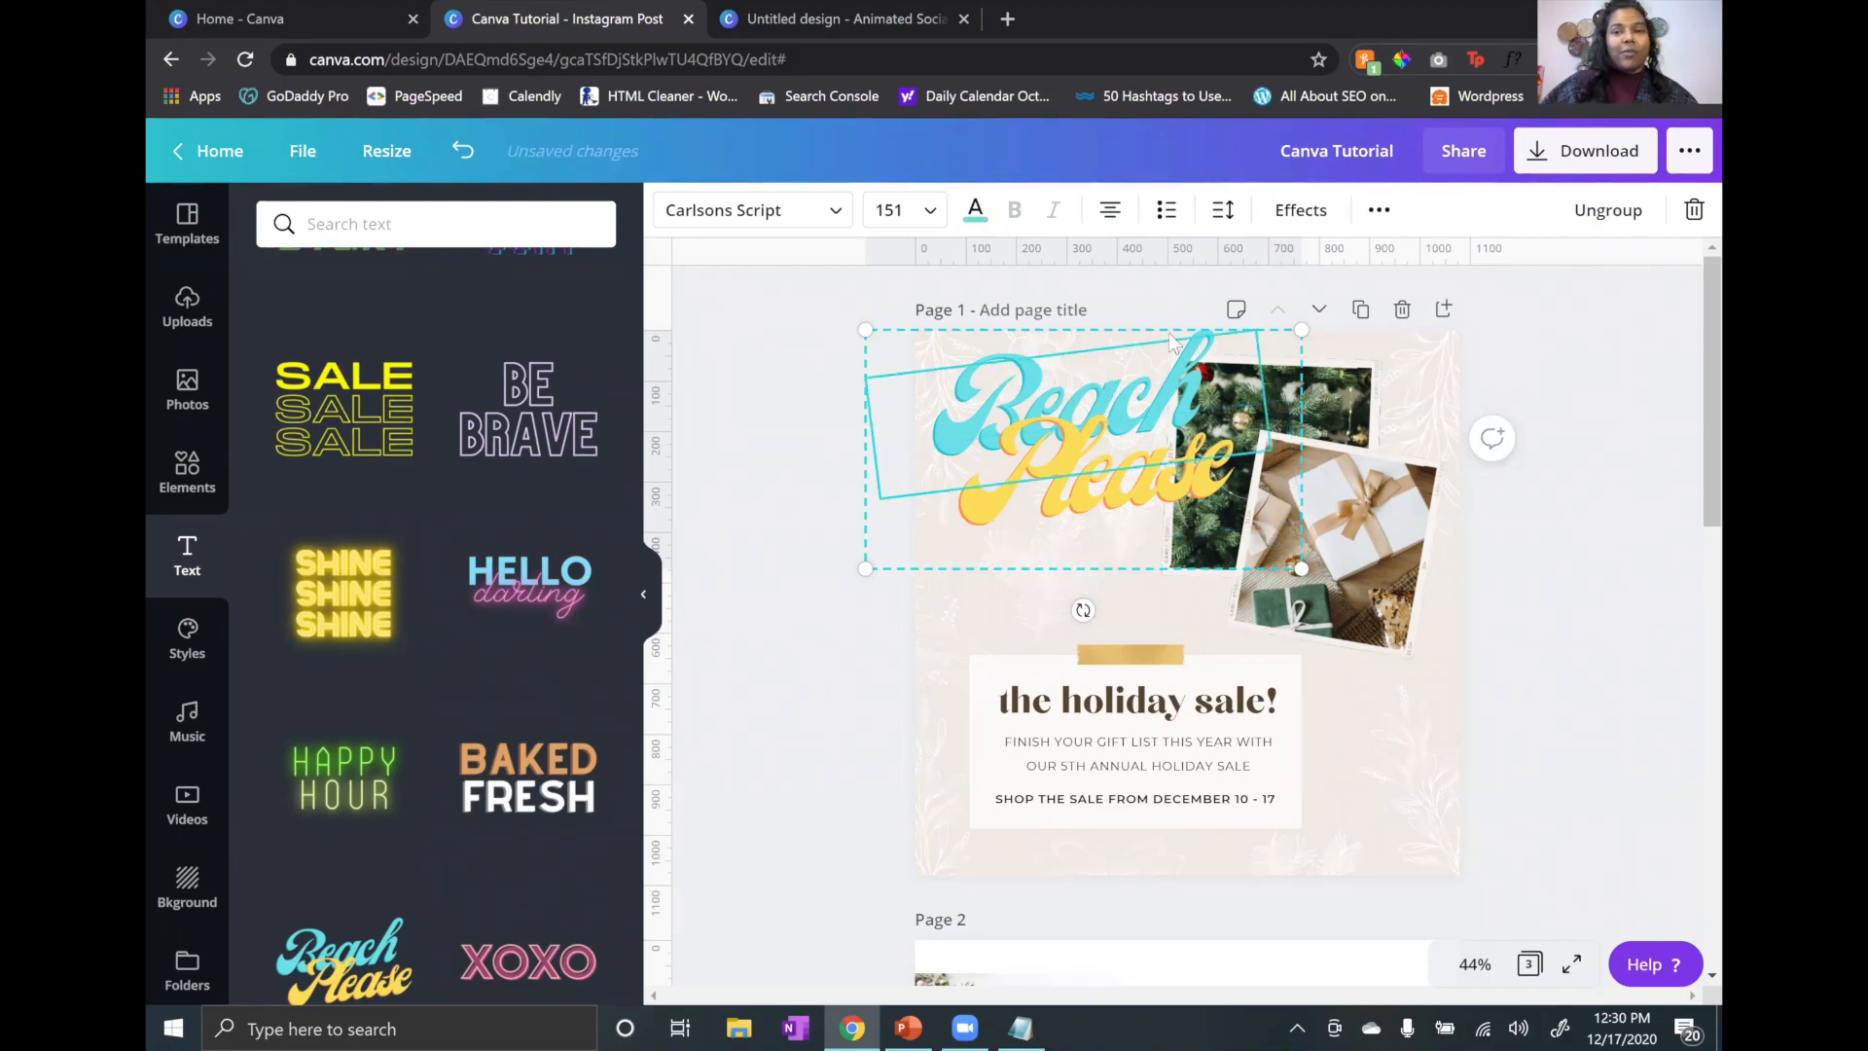
click(1158, 369)
double_click(1159, 370)
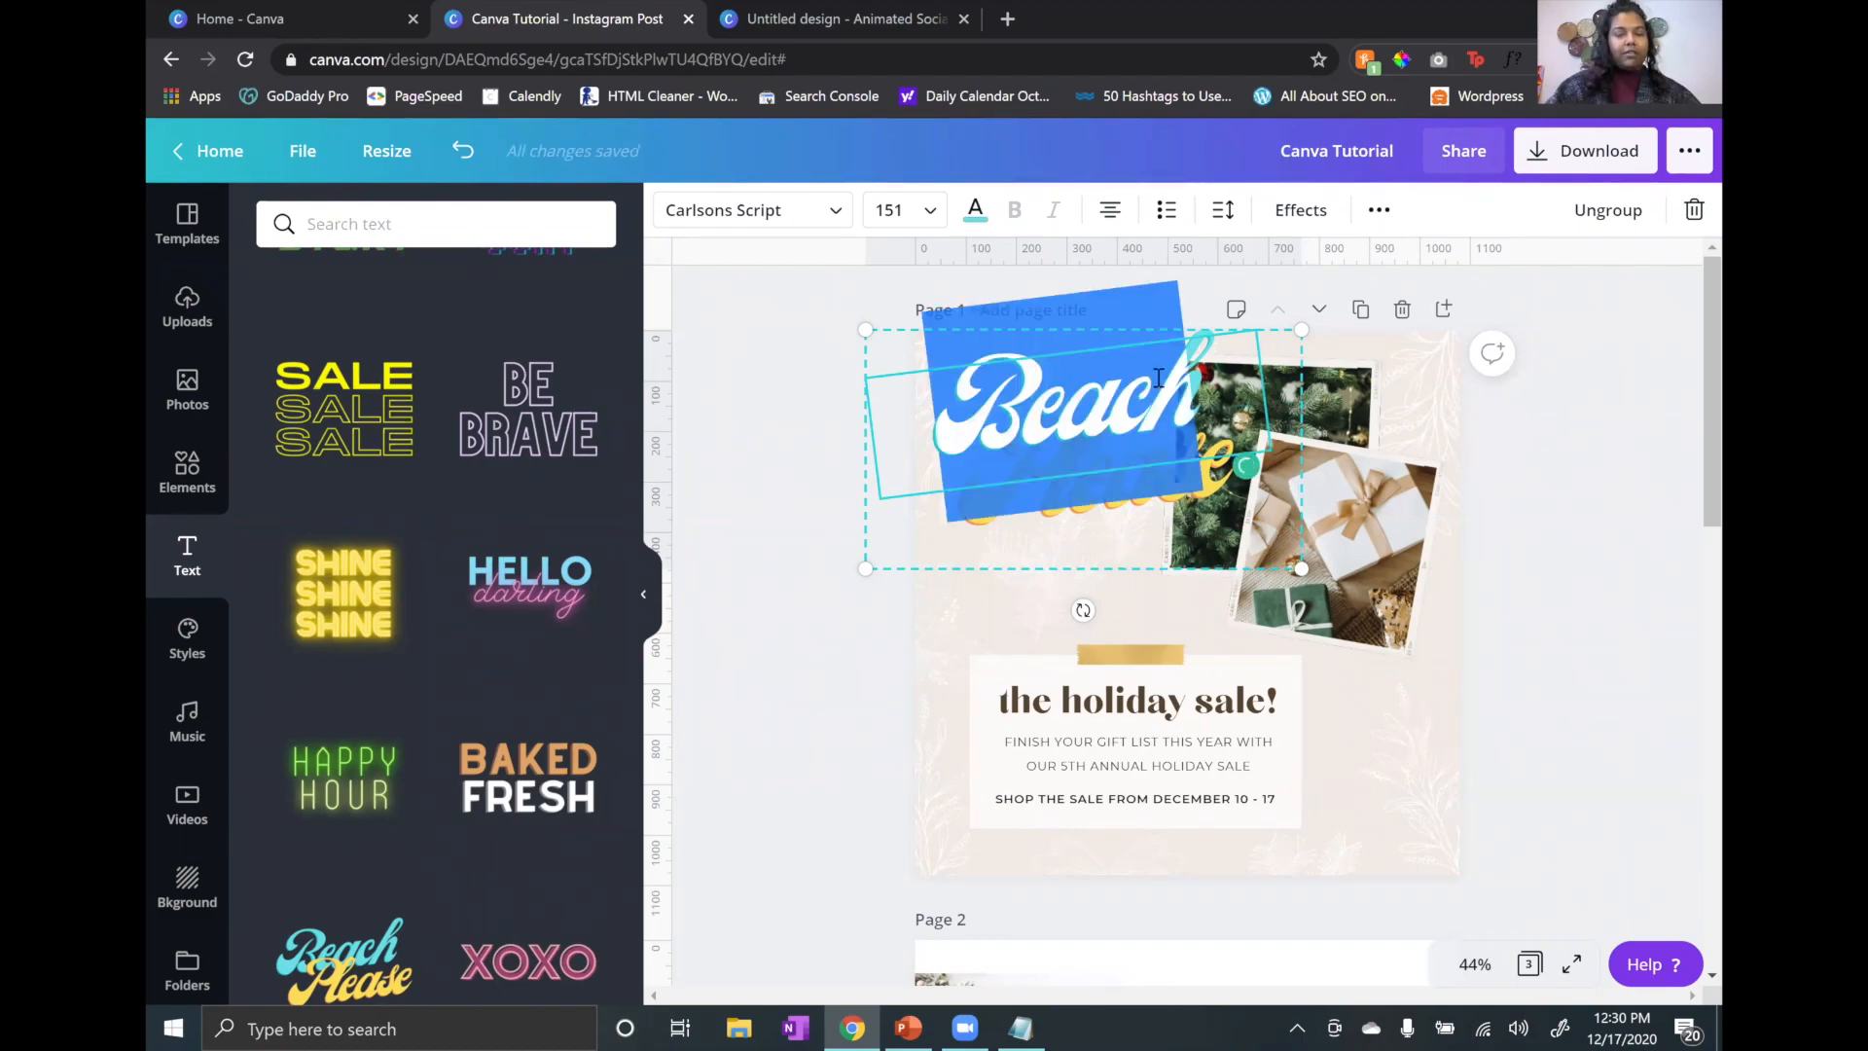
text(Change)
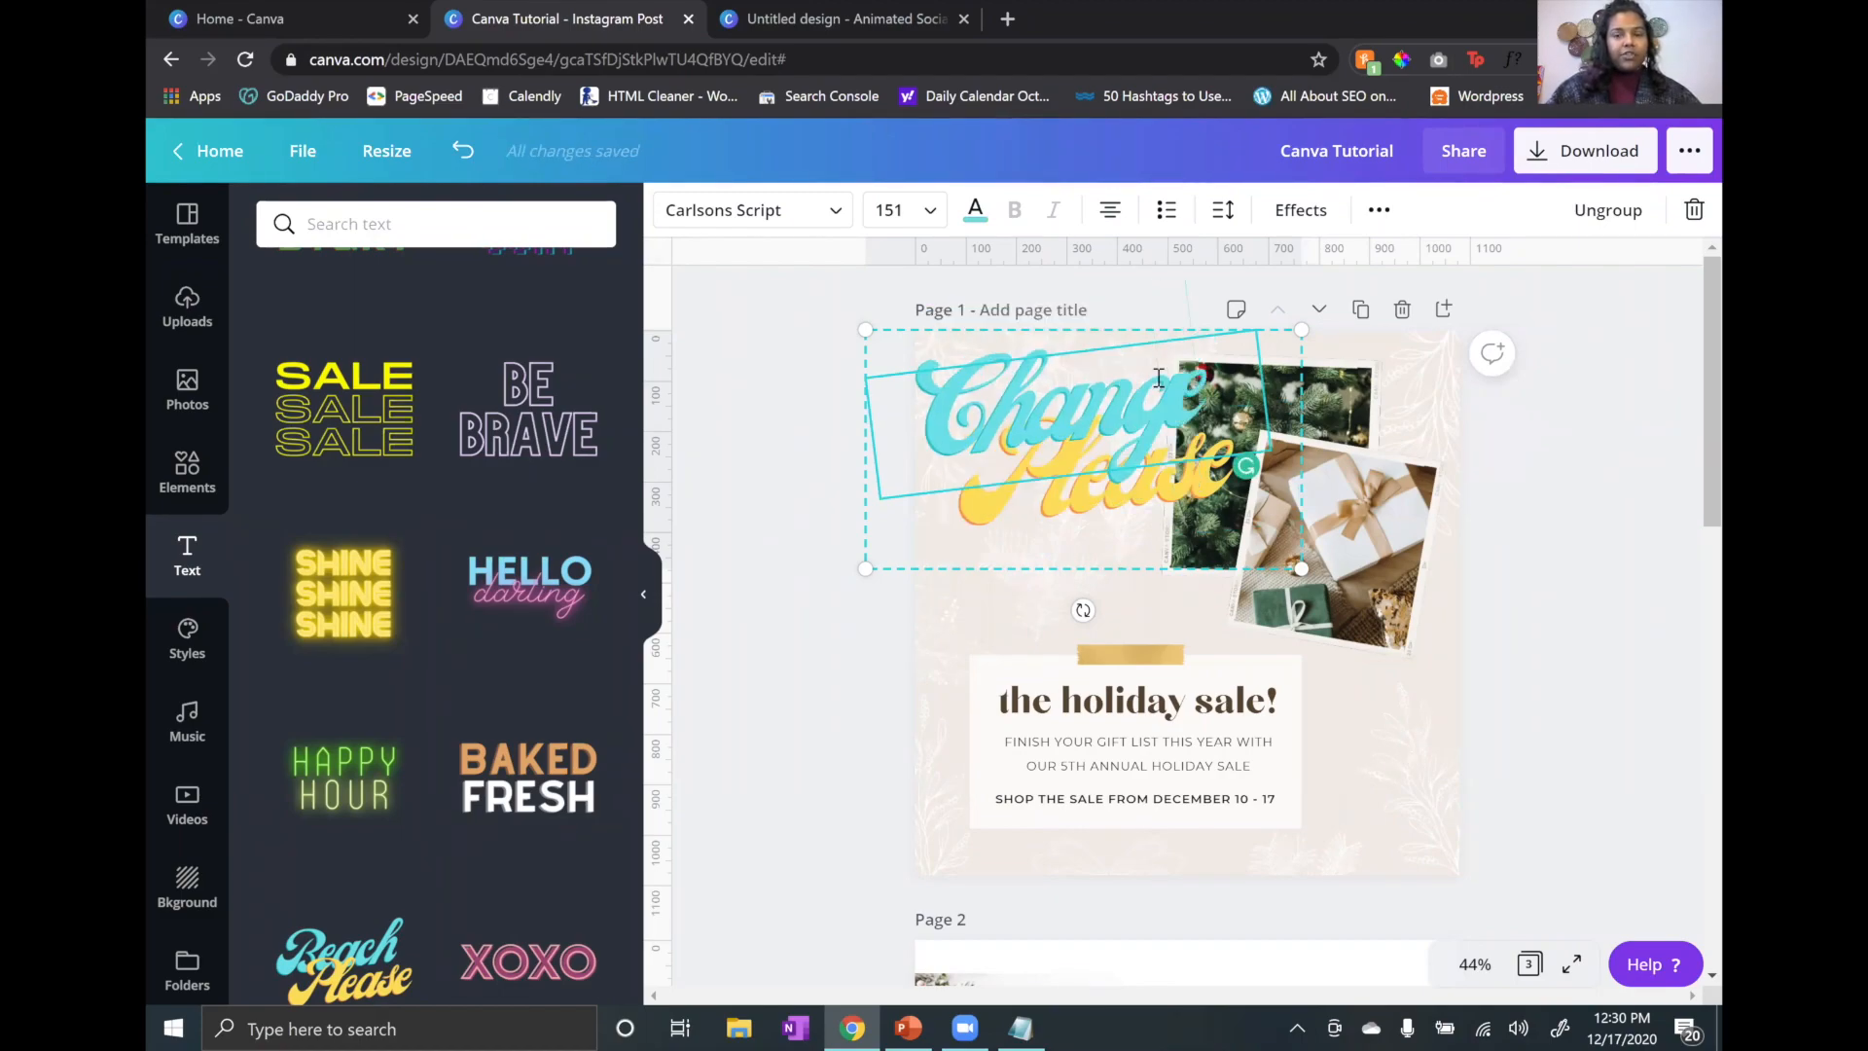
click(1134, 486)
double_click(1134, 486)
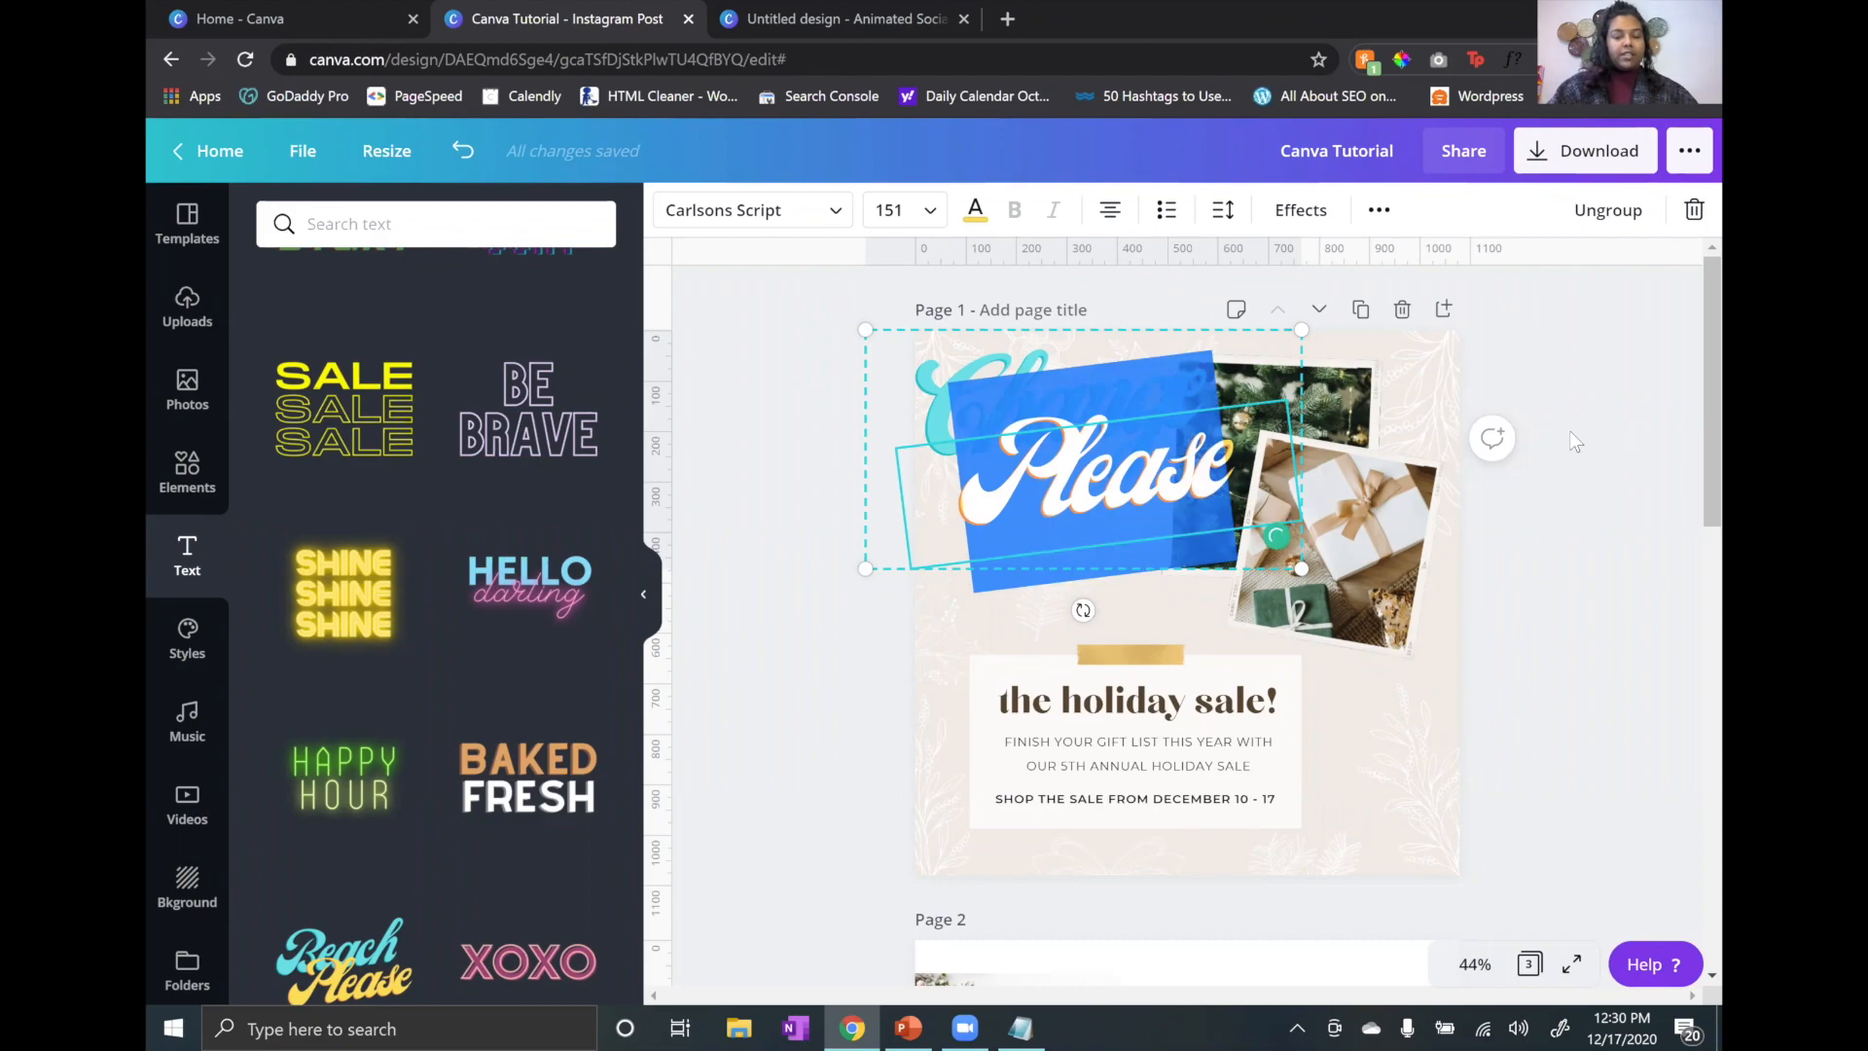
key(ctrl+z)
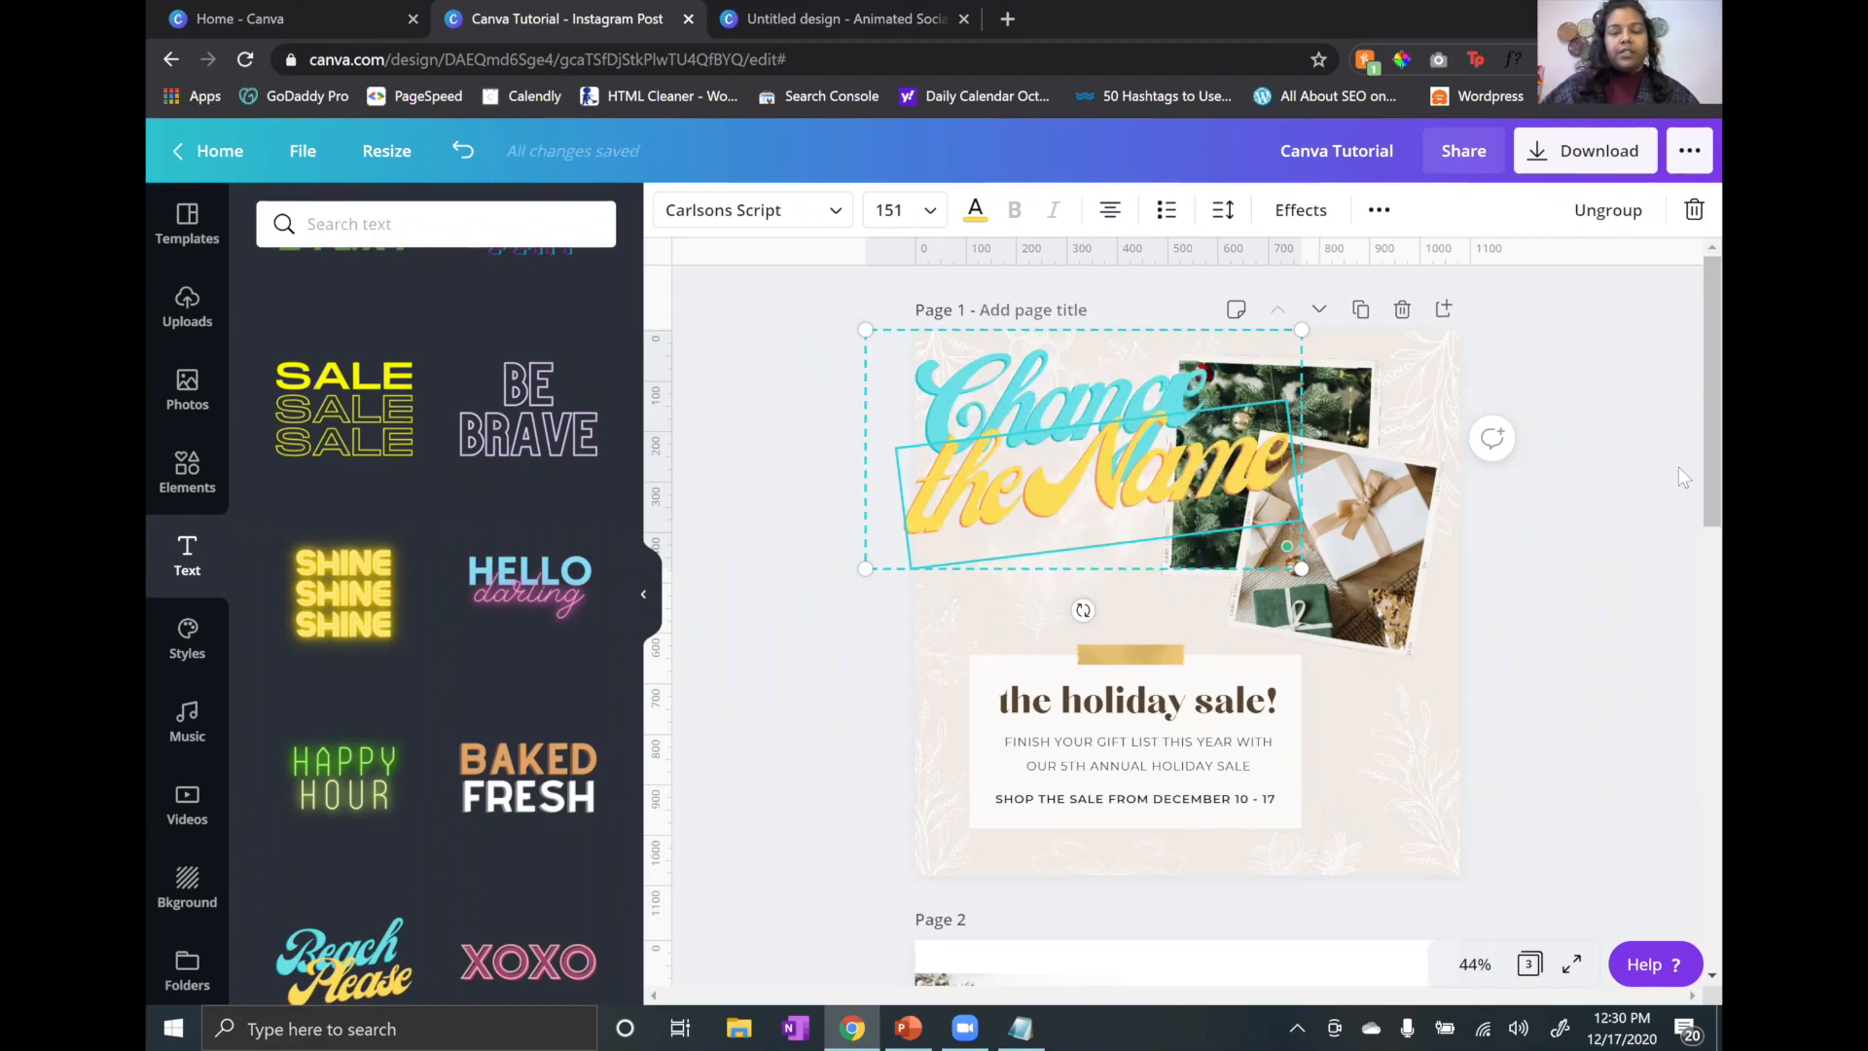
key(Escape)
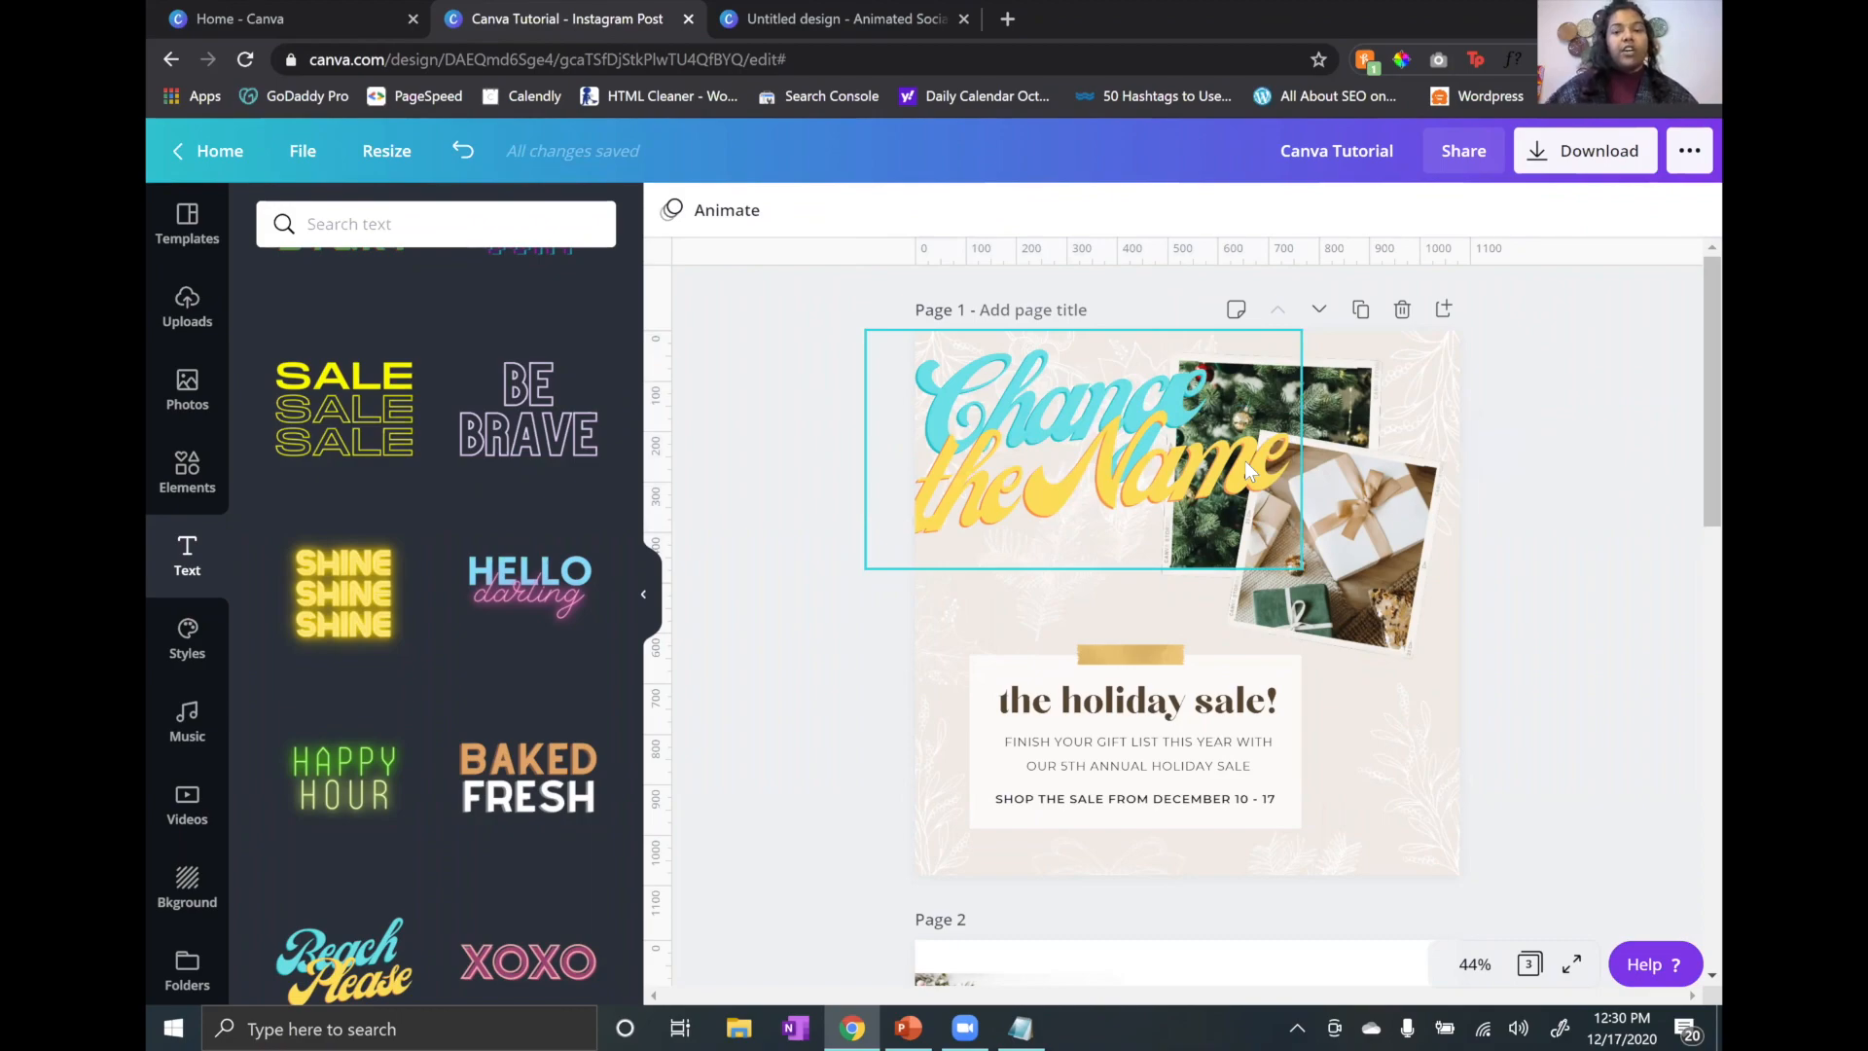
Step: Recolor the whole "the Name" line with the bright red from the tree photo's colors
click(1079, 407)
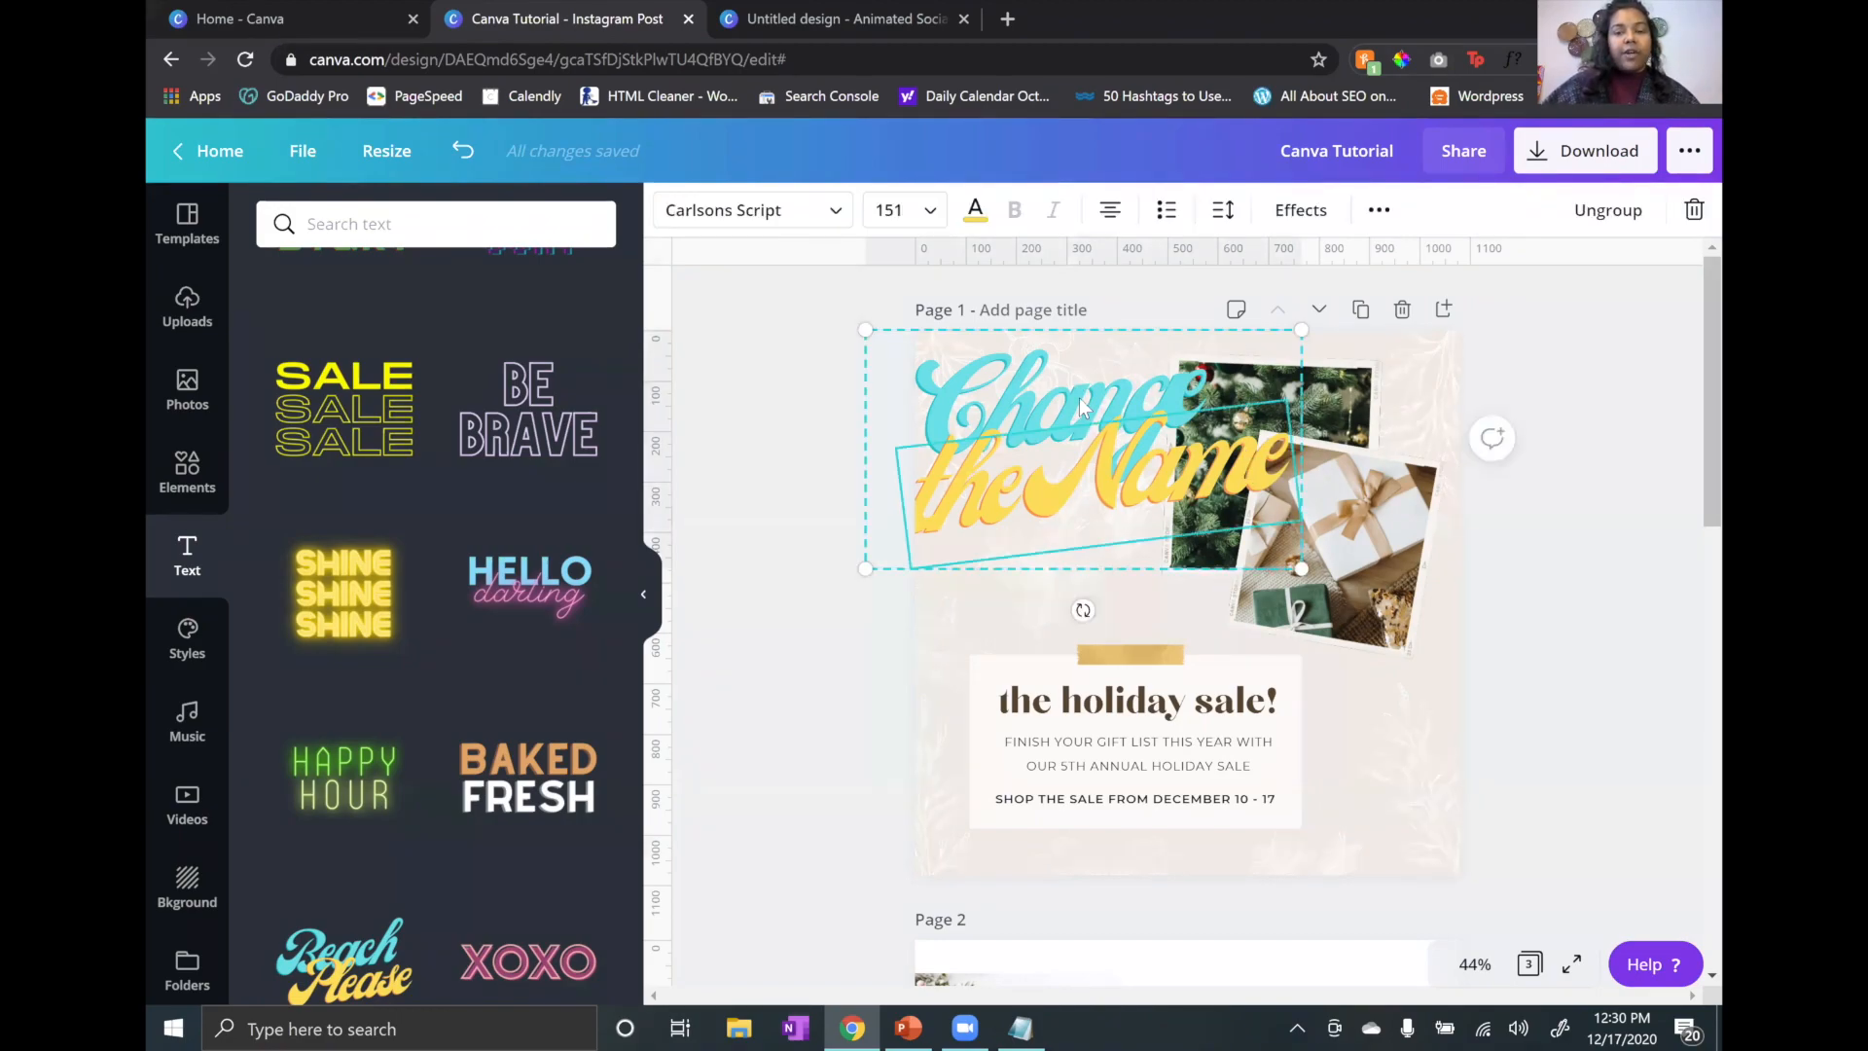
double_click(945, 463)
click(946, 463)
double_click(945, 463)
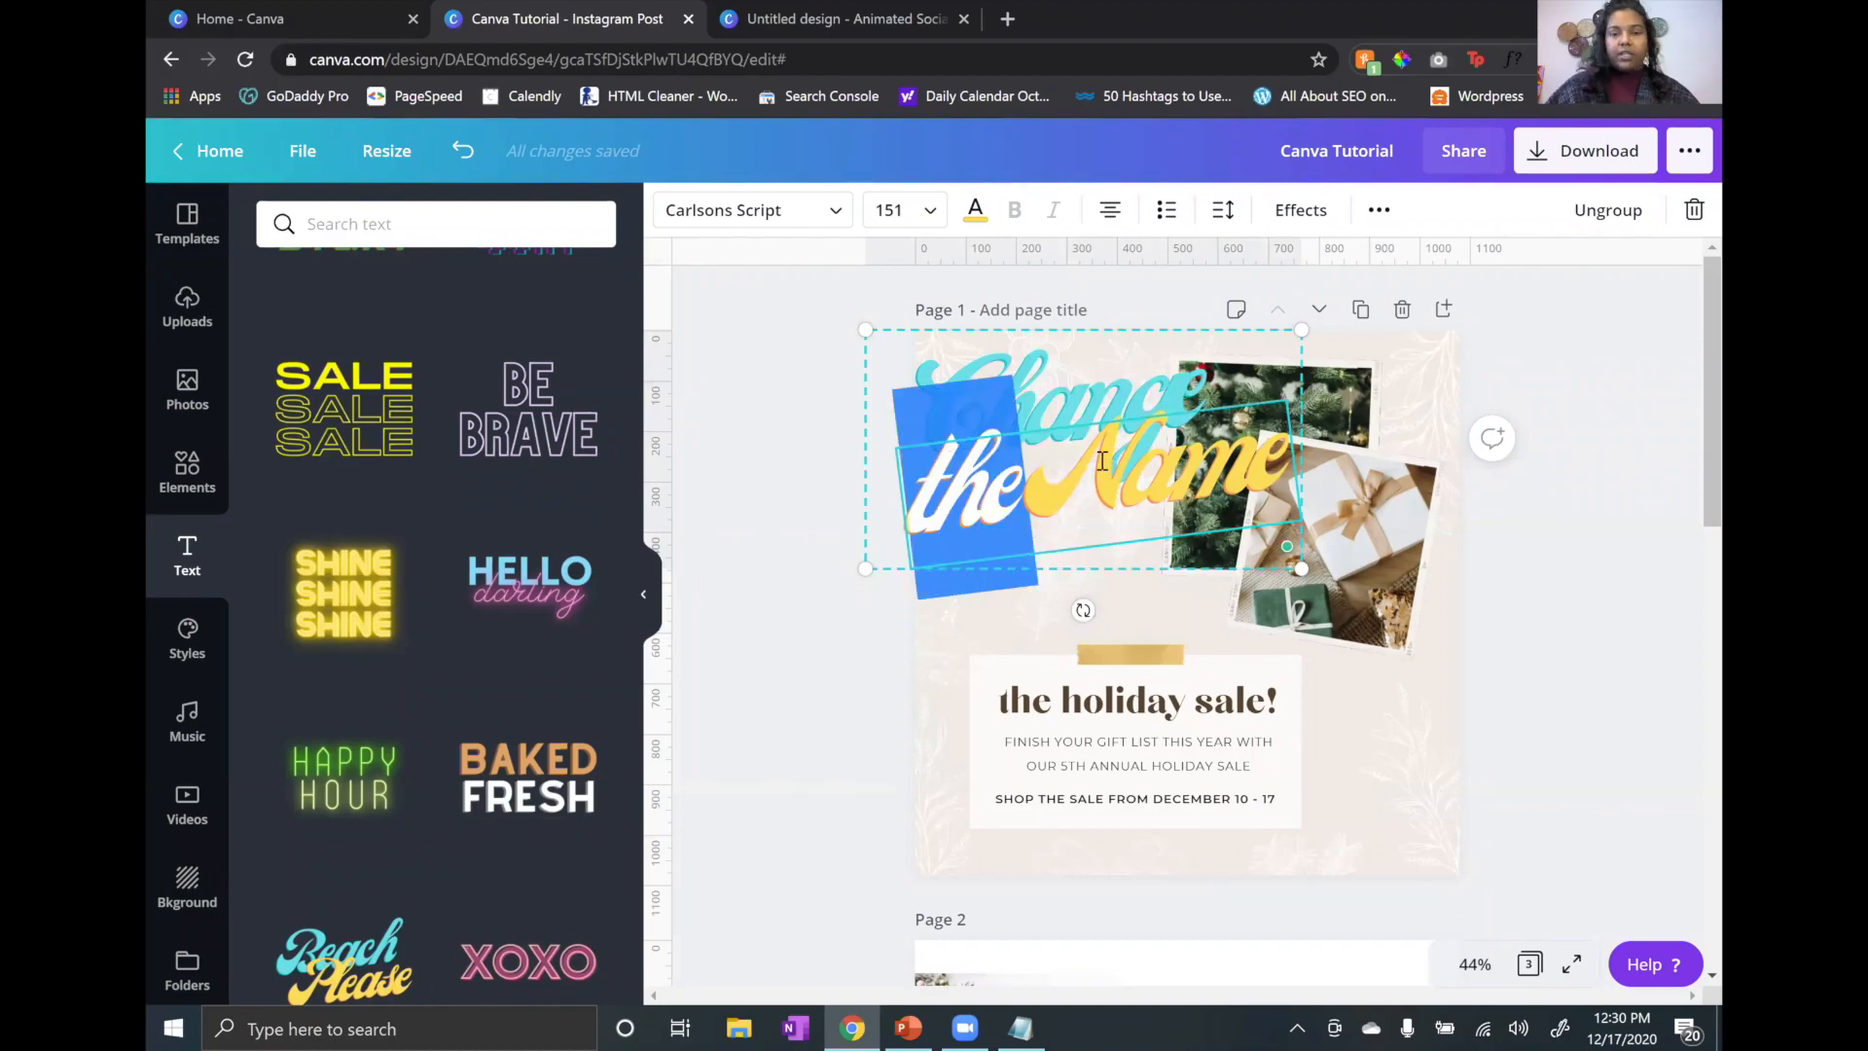
key(shift+Right)
key(shift+Right)
key(shift+Right)
key(shift+Right)
key(shift+Right)
click(972, 222)
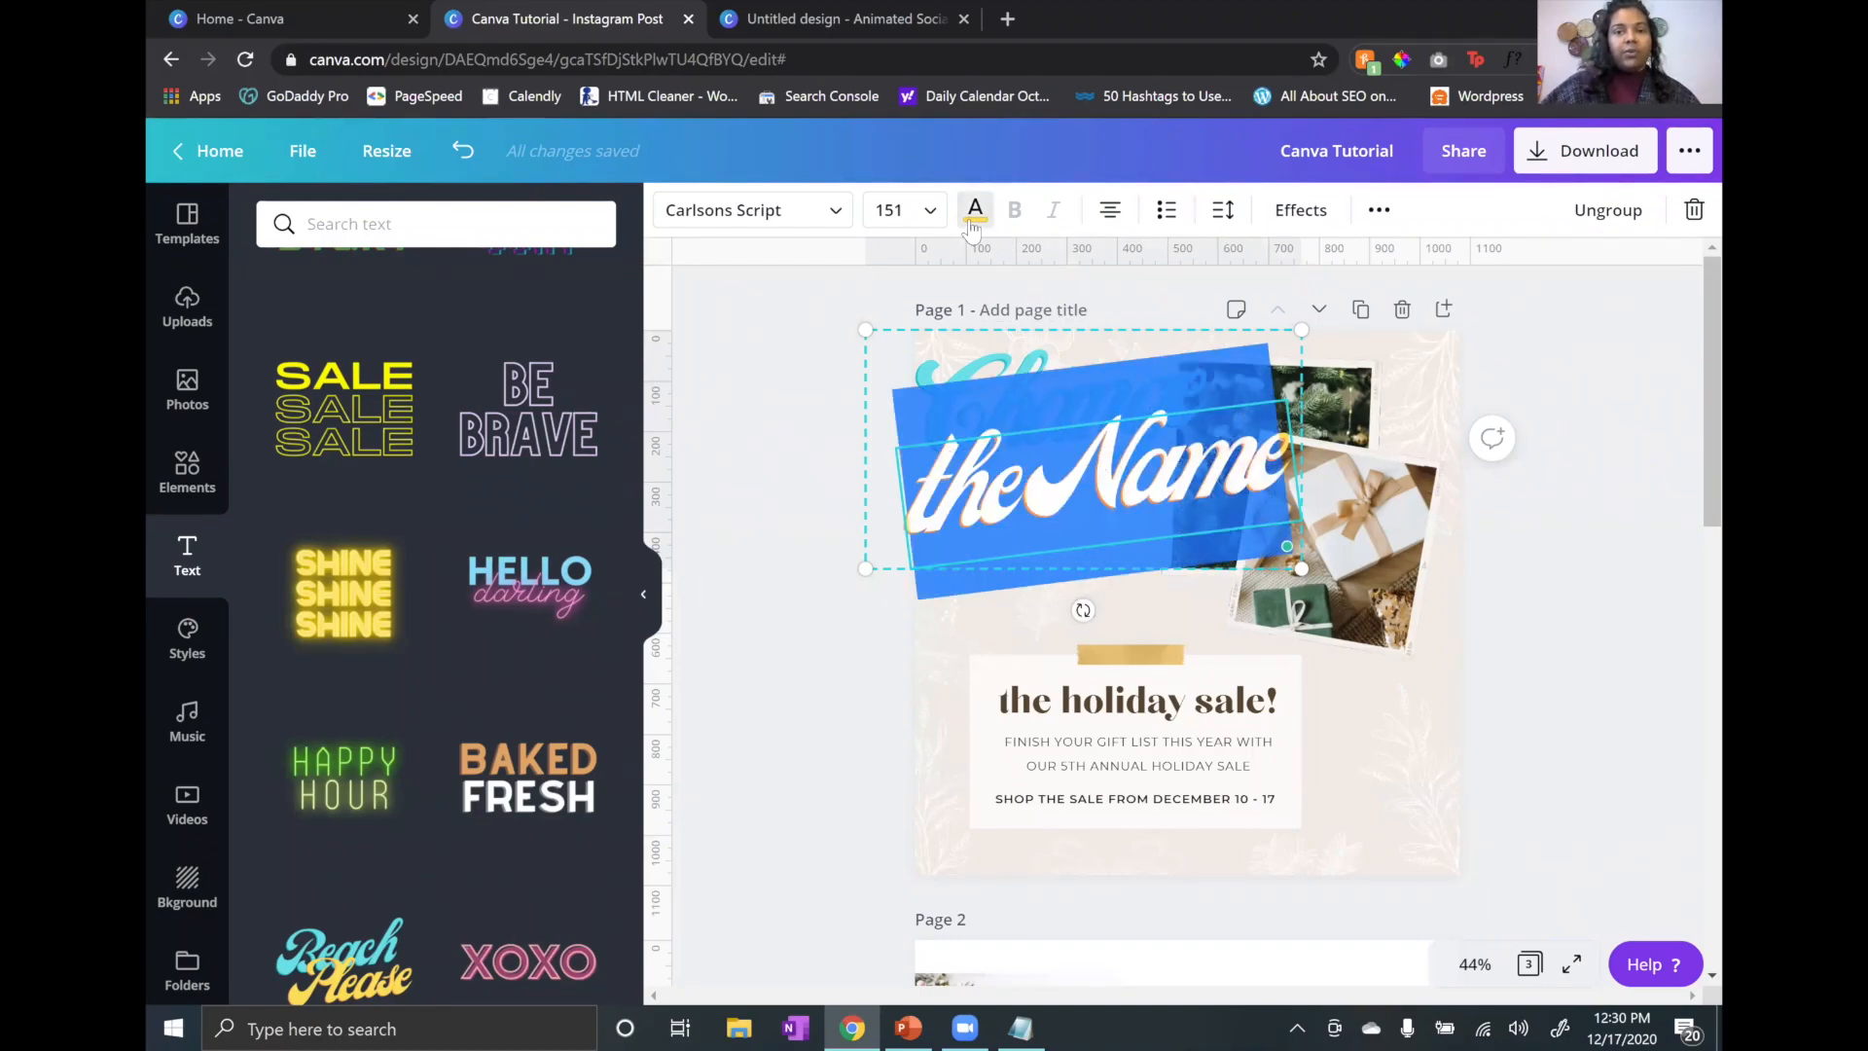
click(593, 618)
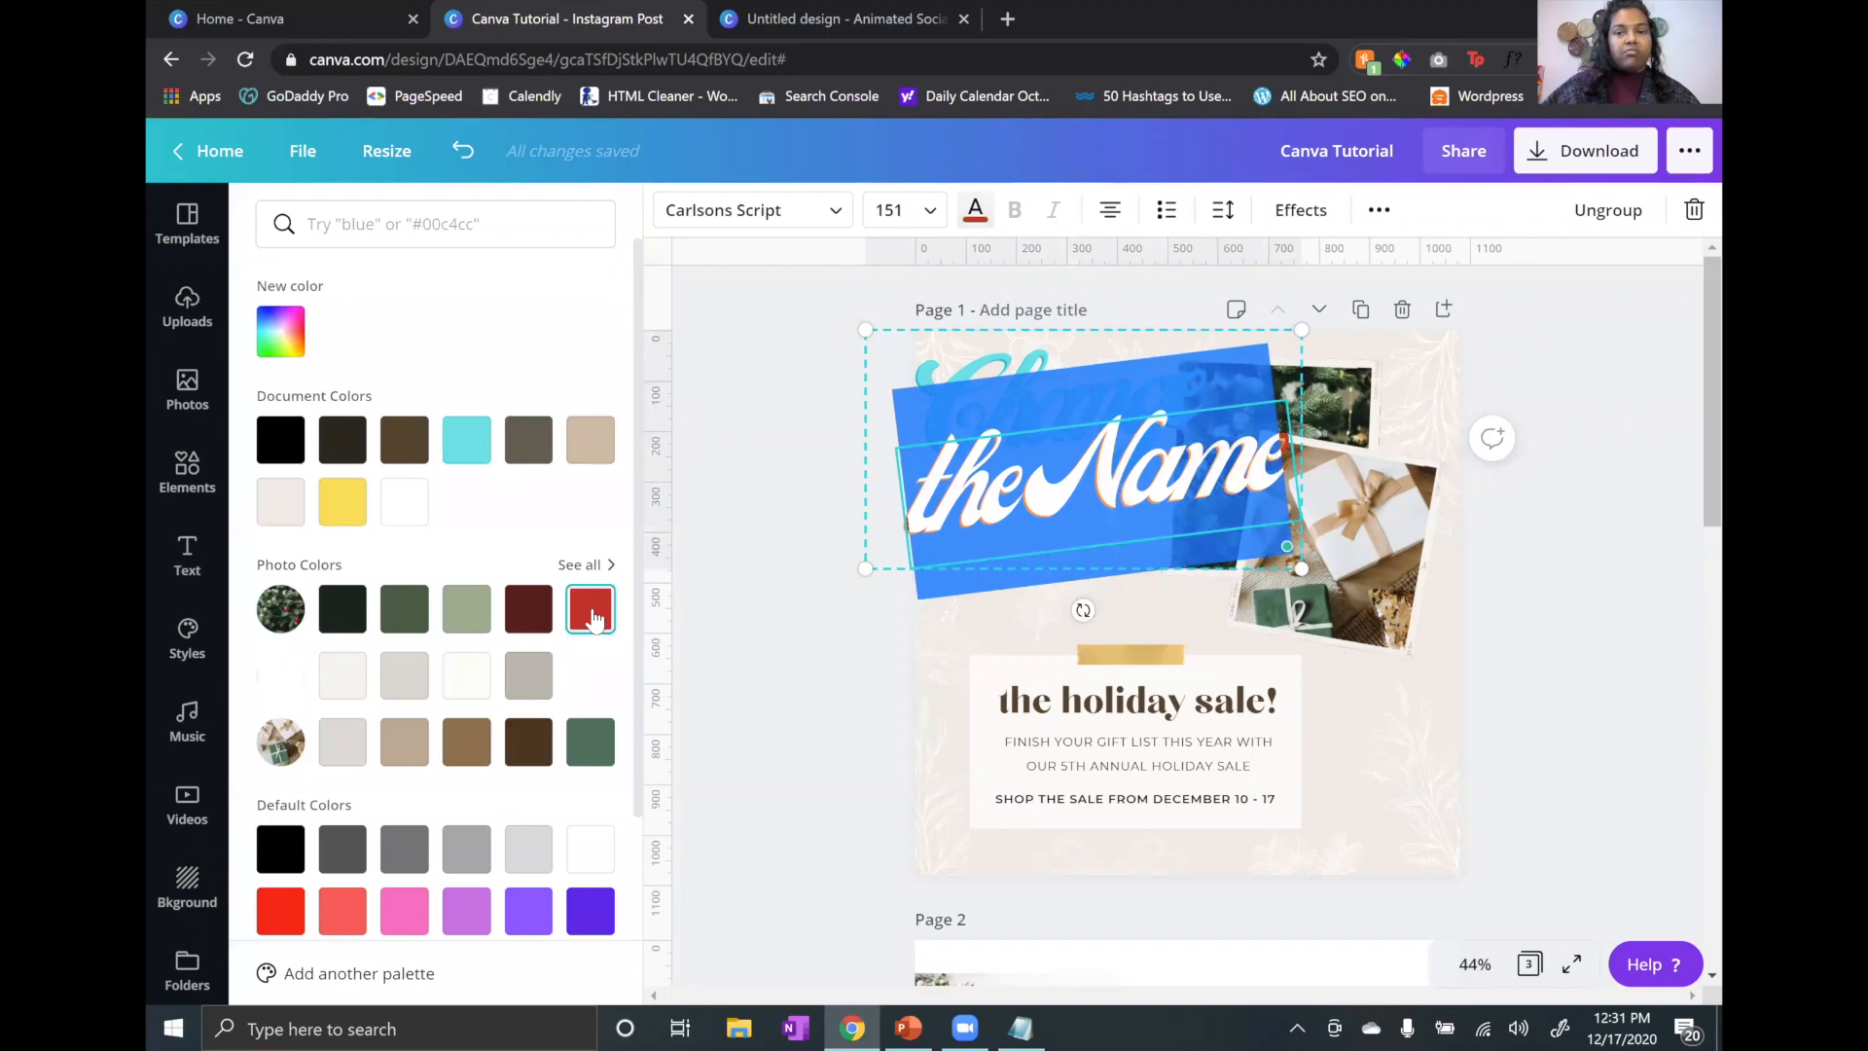
key(Escape)
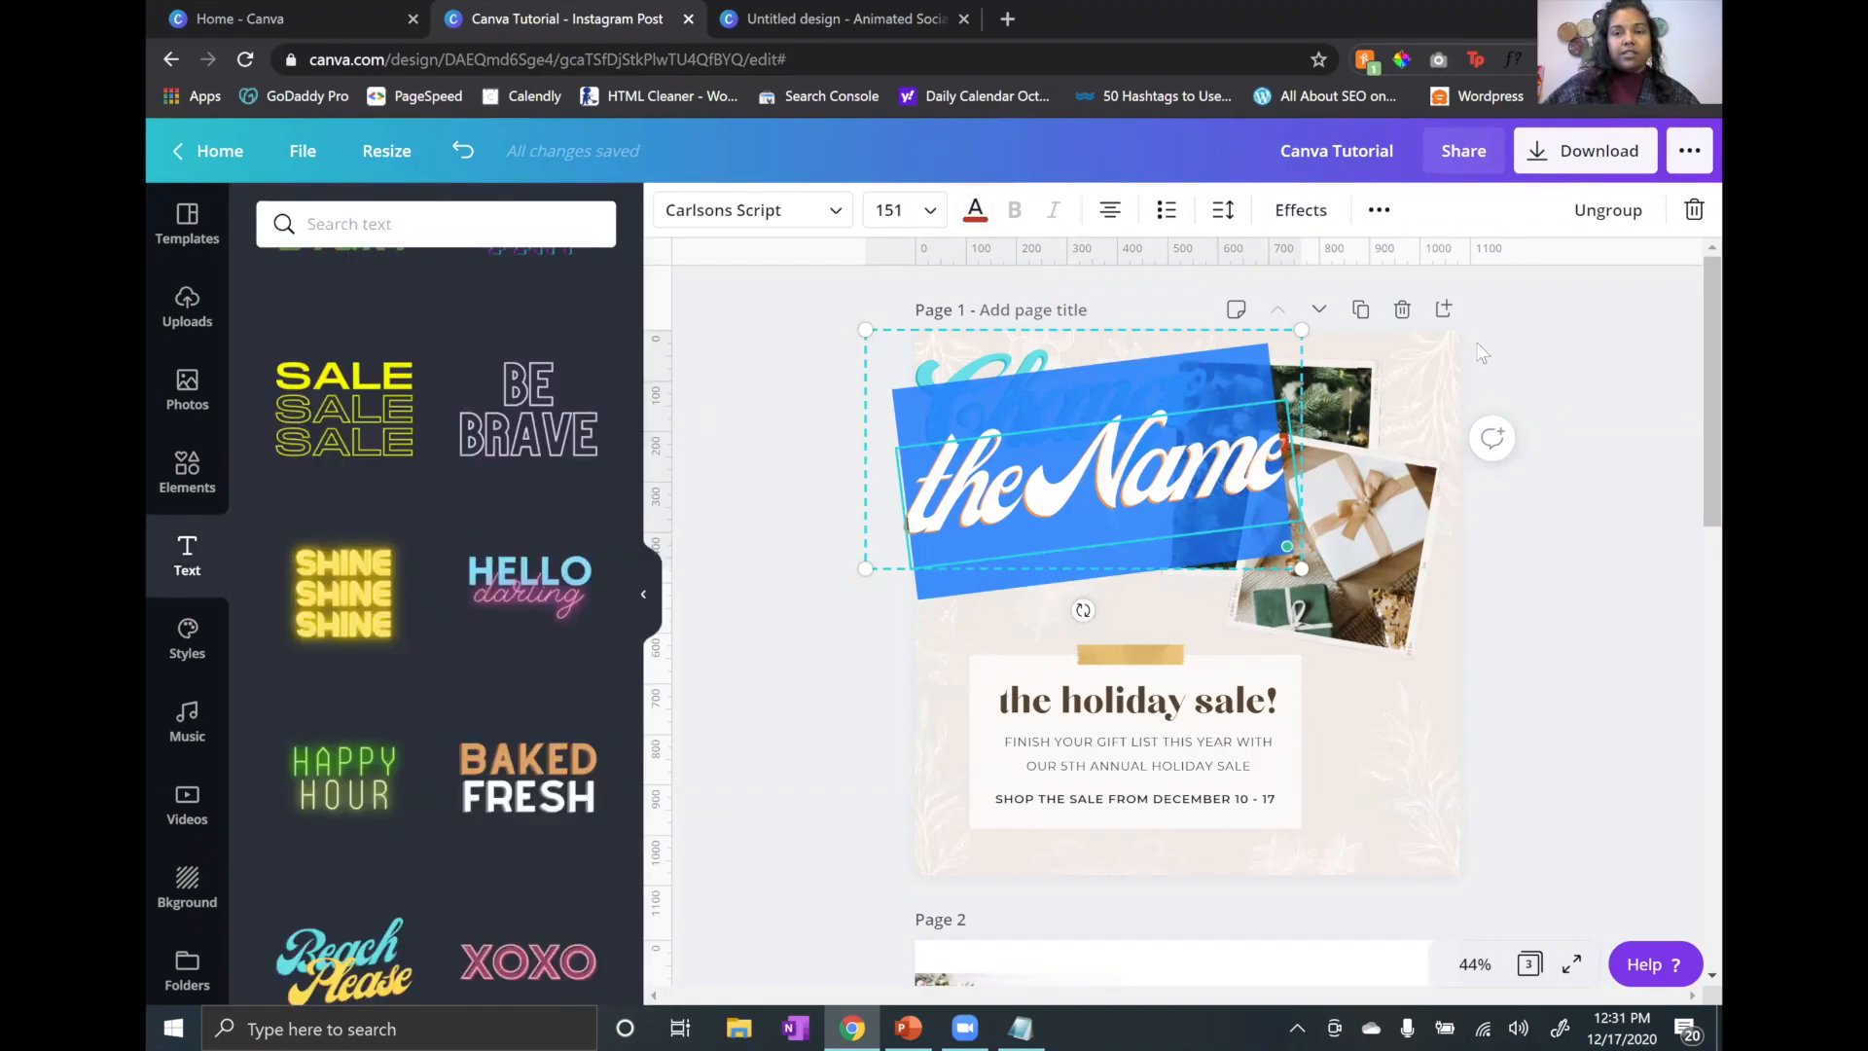
click(1149, 607)
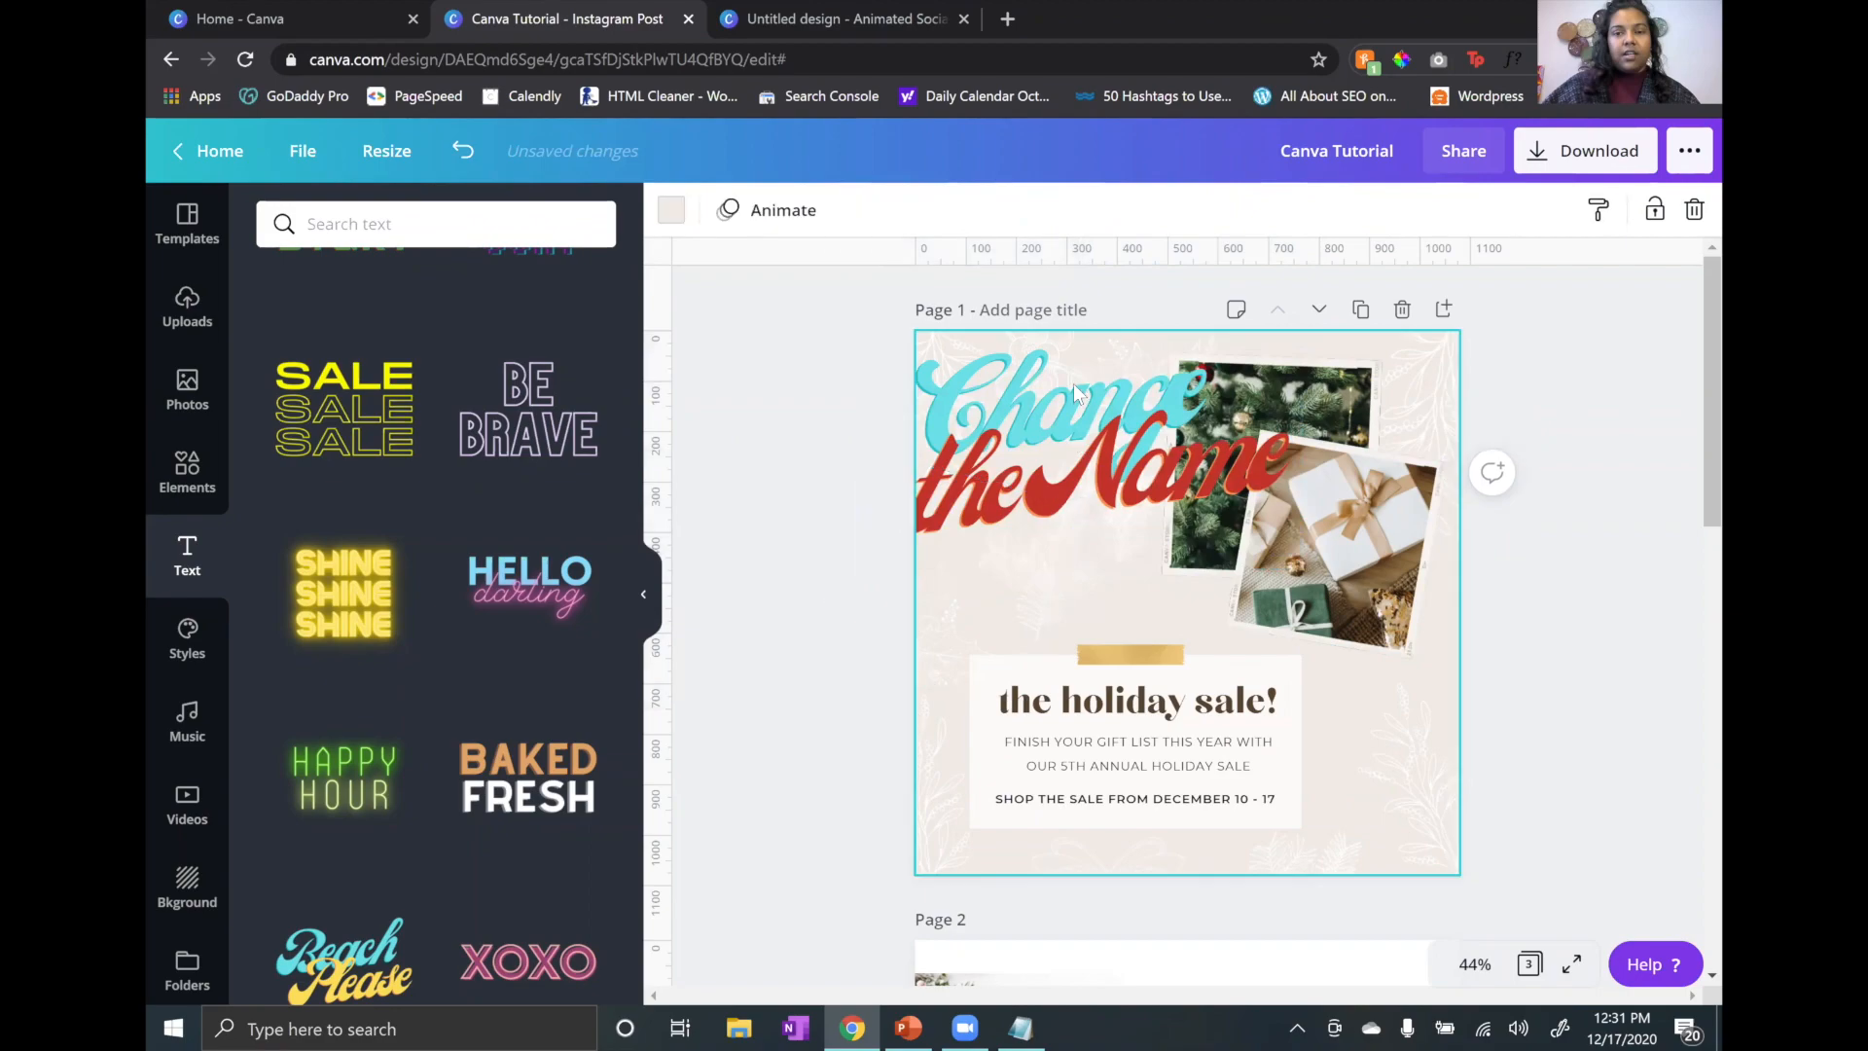
Step: Recolor the word "Change" with the green from the gift photo's colors, and deselect the text group
click(1070, 387)
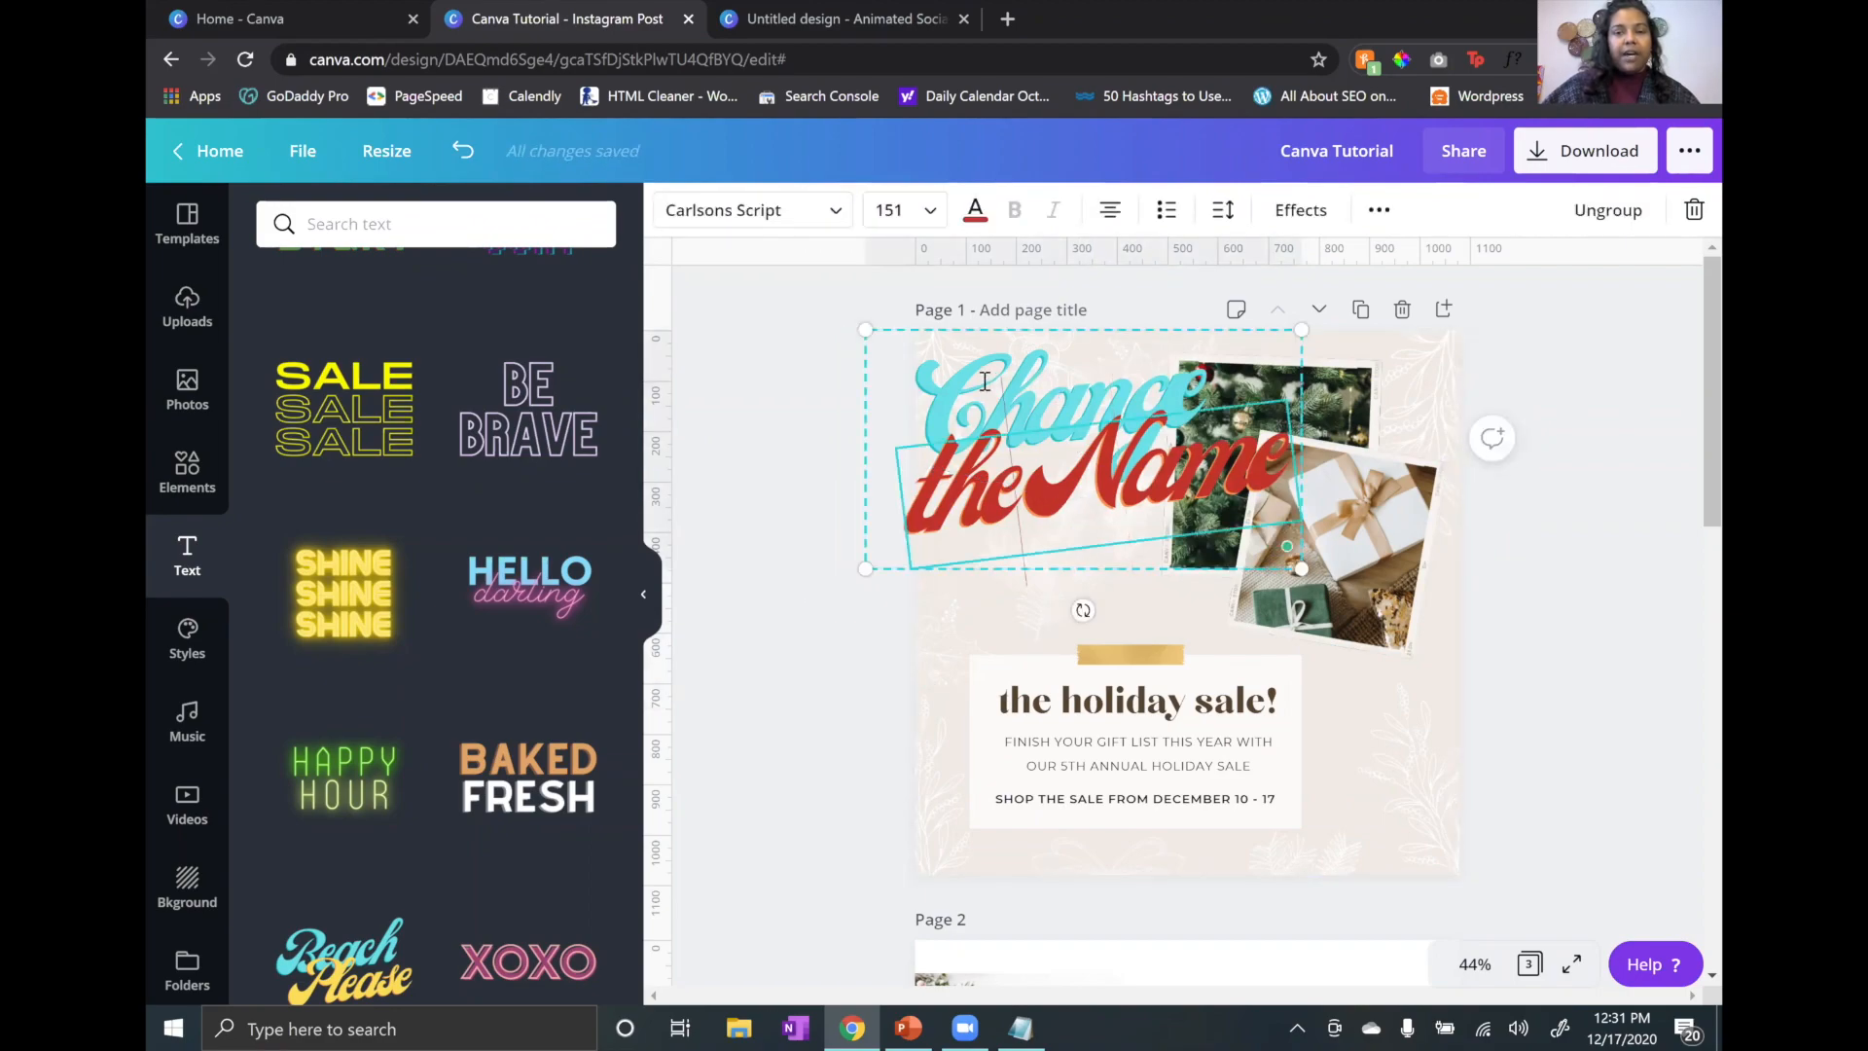
click(980, 385)
click(972, 390)
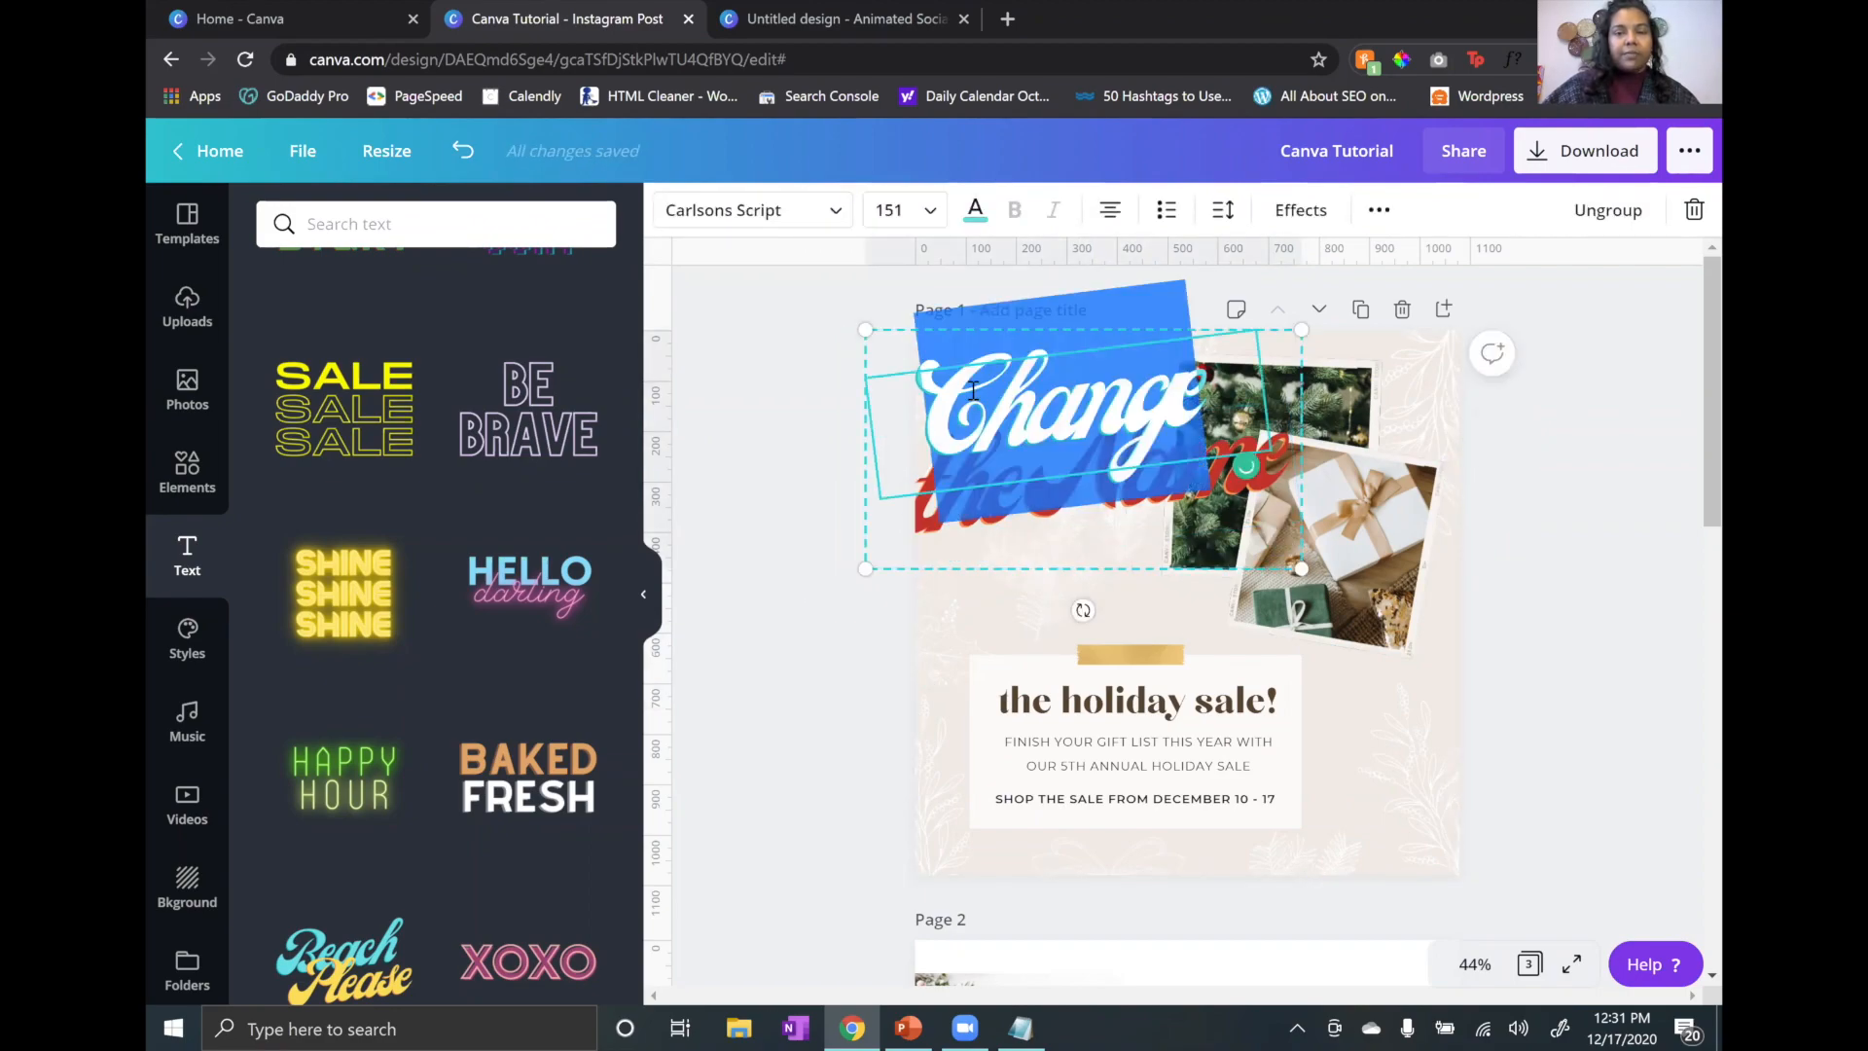
click(975, 210)
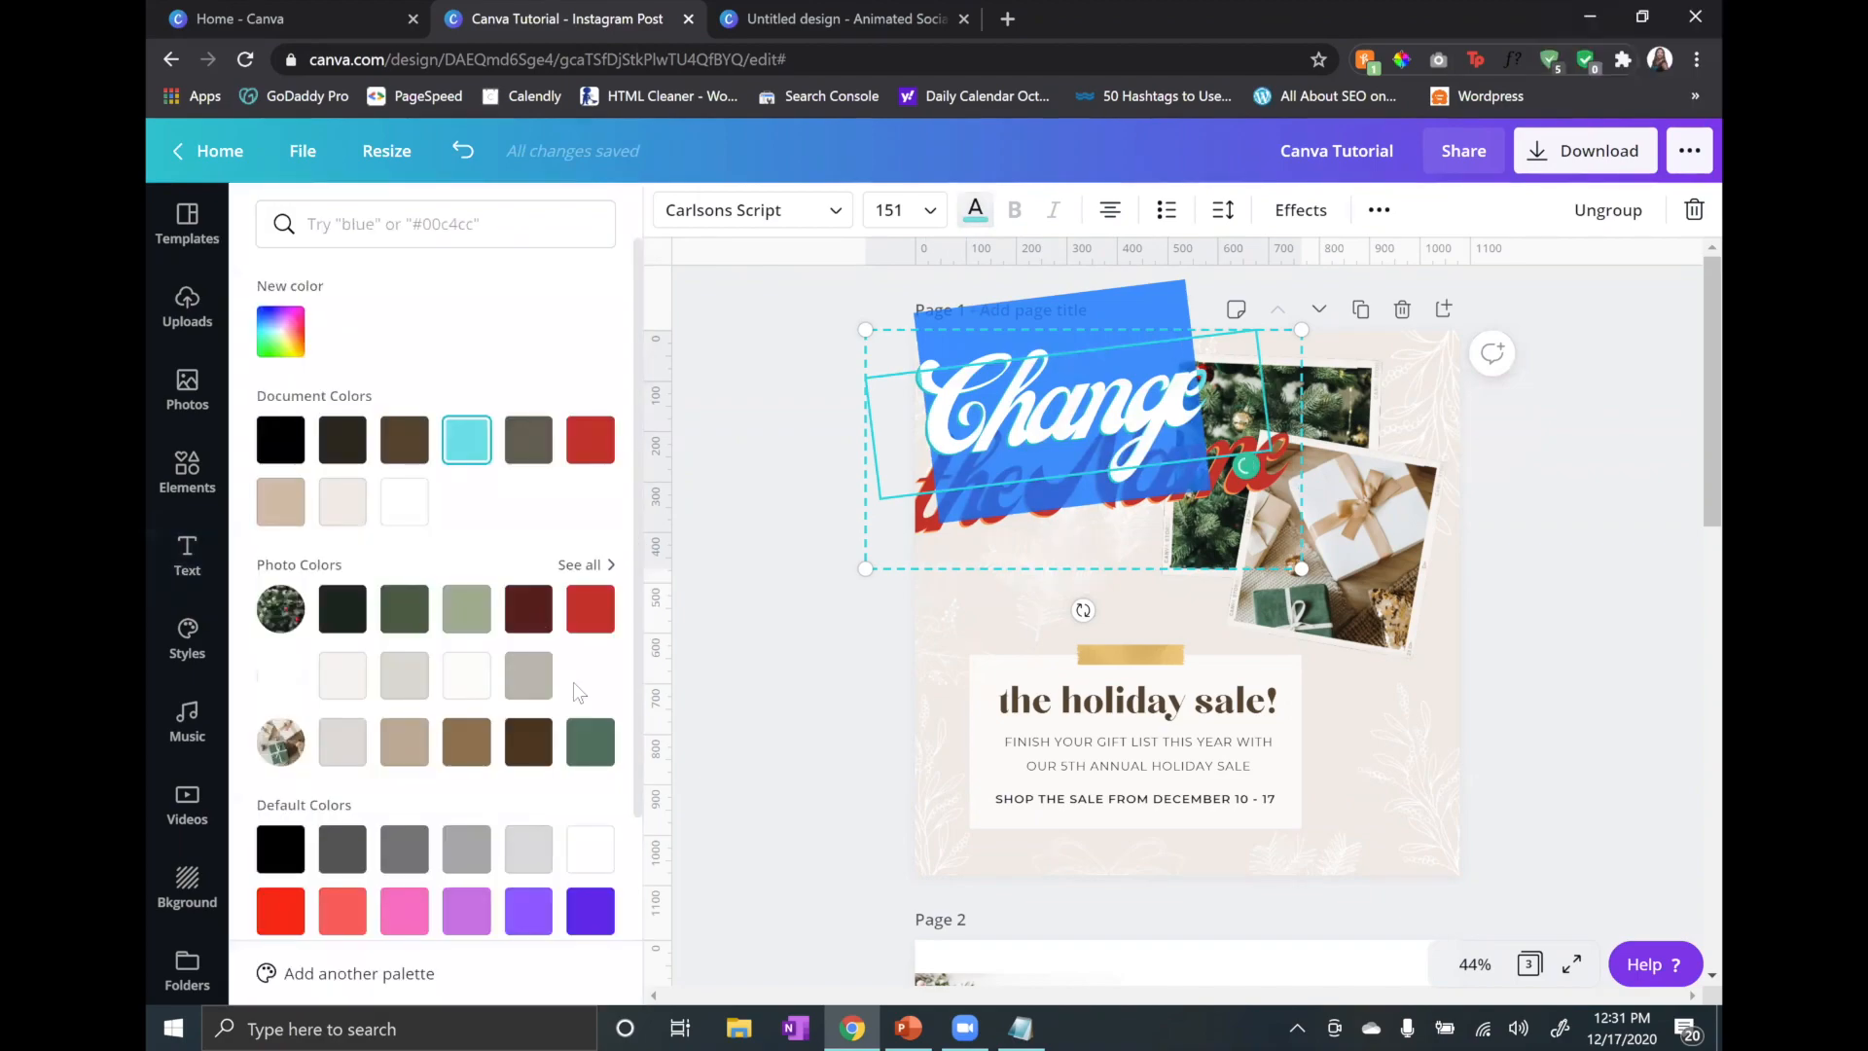
click(600, 749)
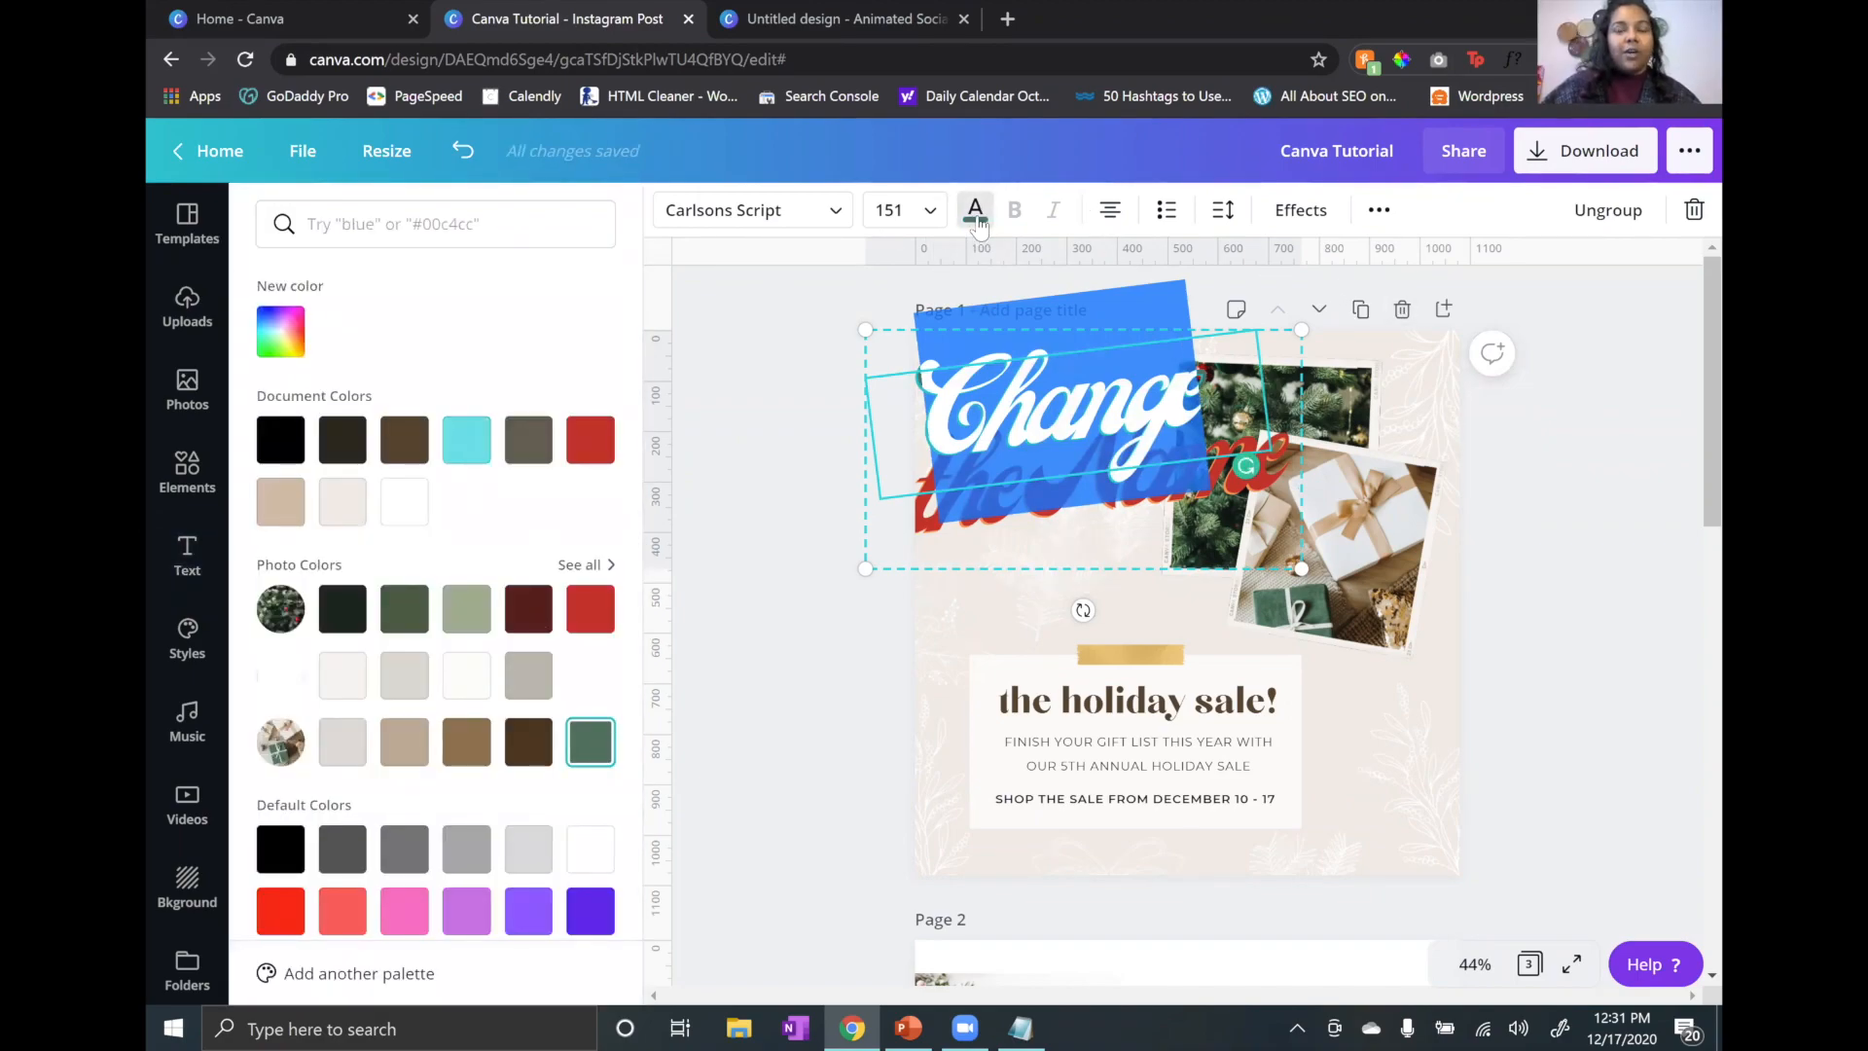
click(819, 357)
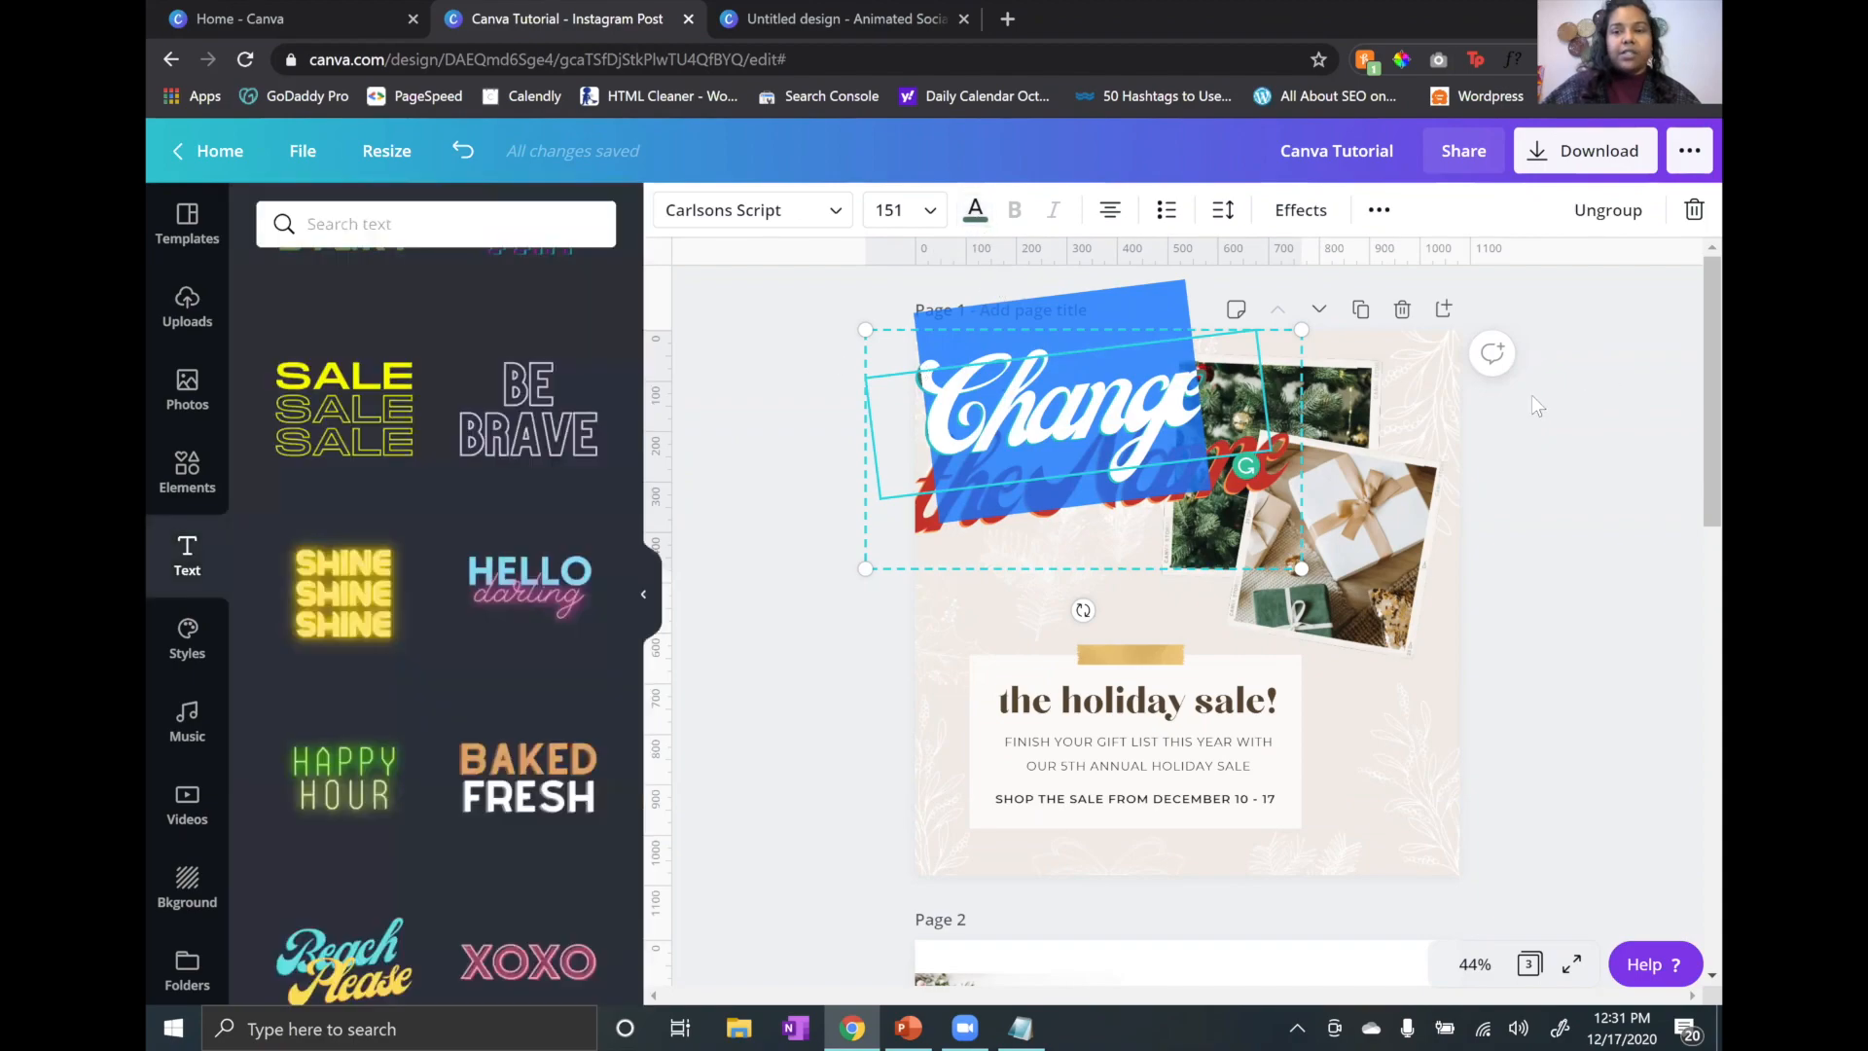
click(1551, 480)
click(1060, 392)
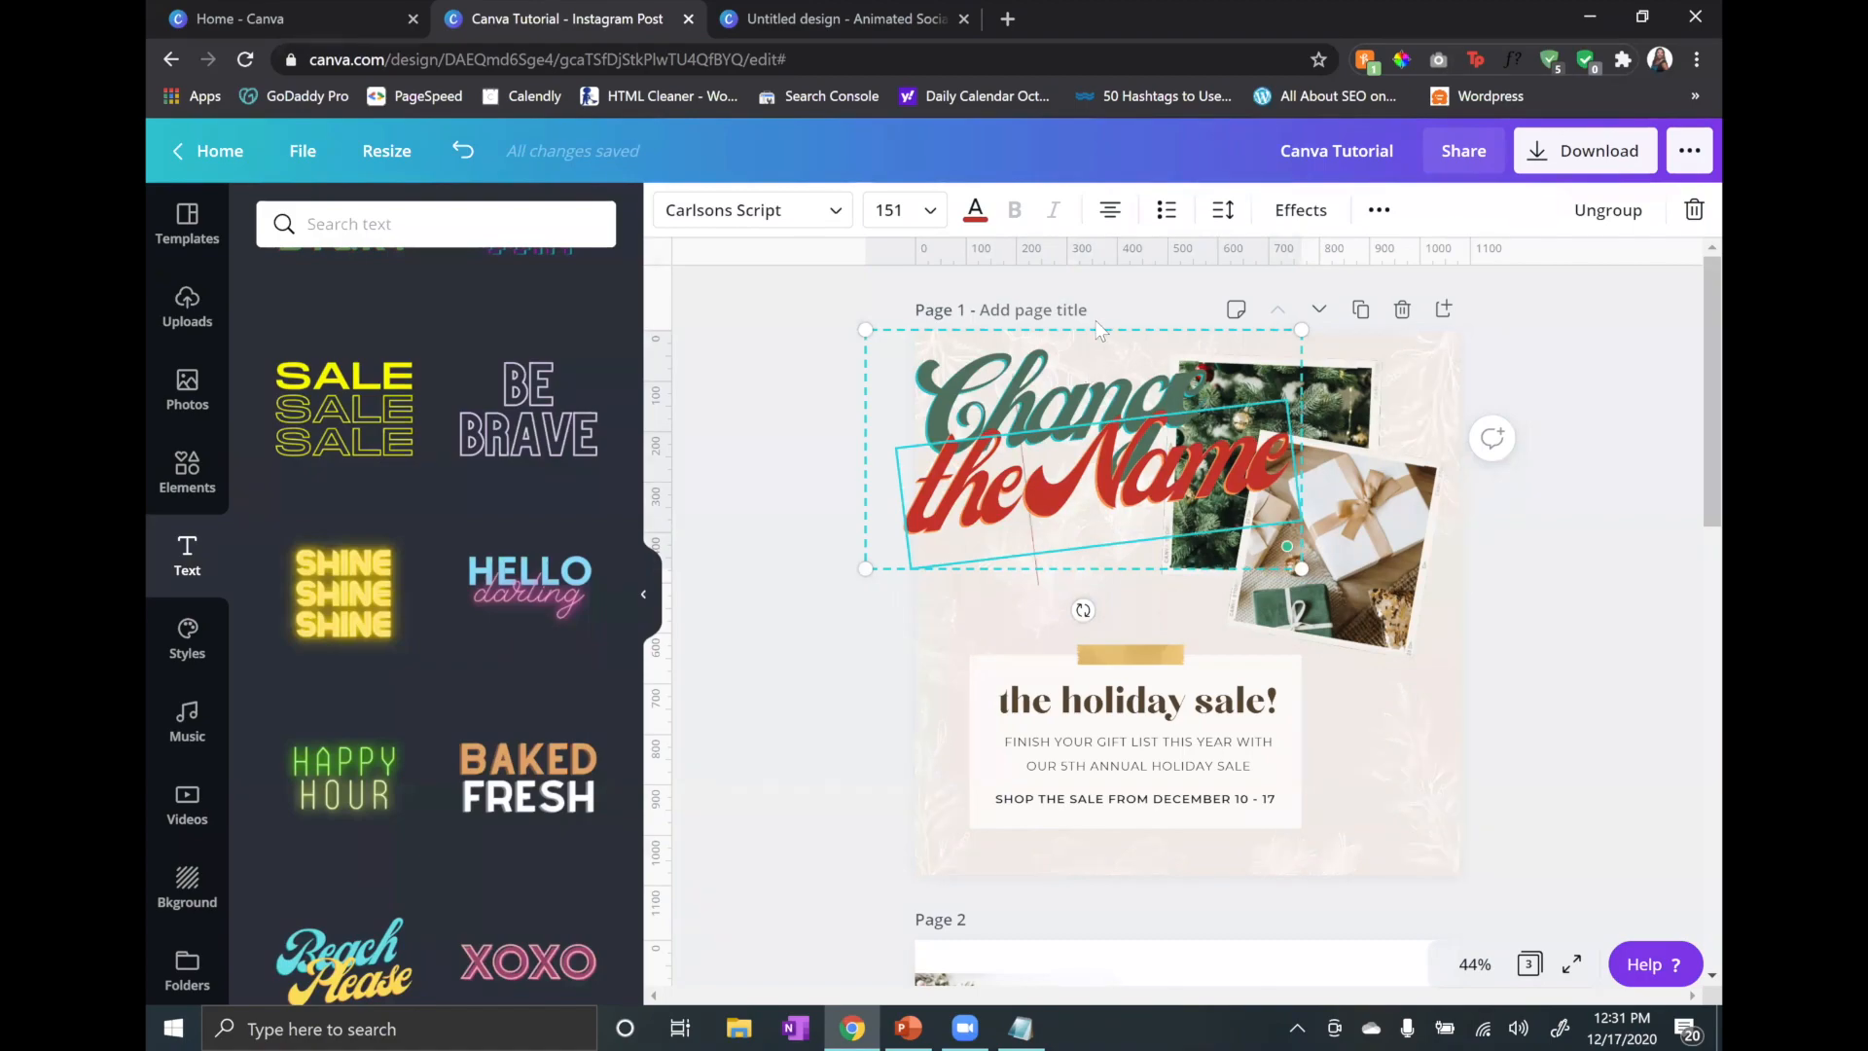
click(1012, 401)
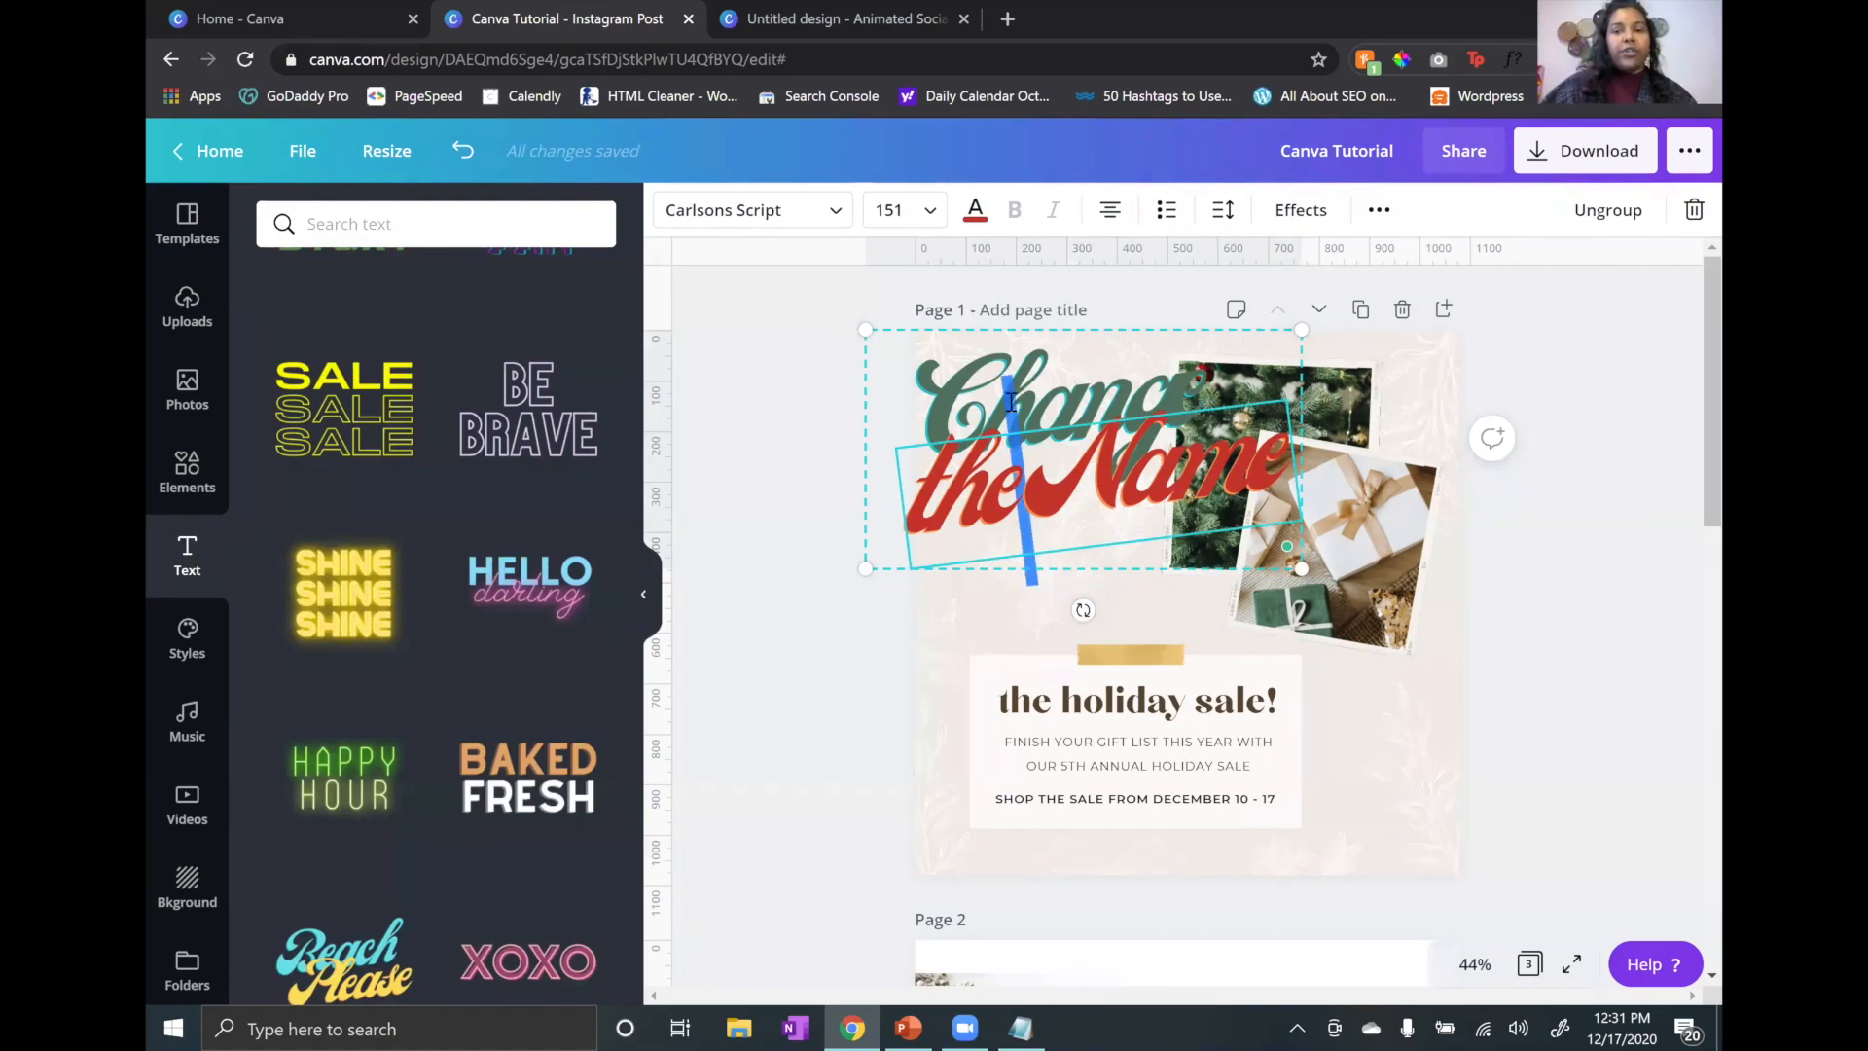
click(1135, 278)
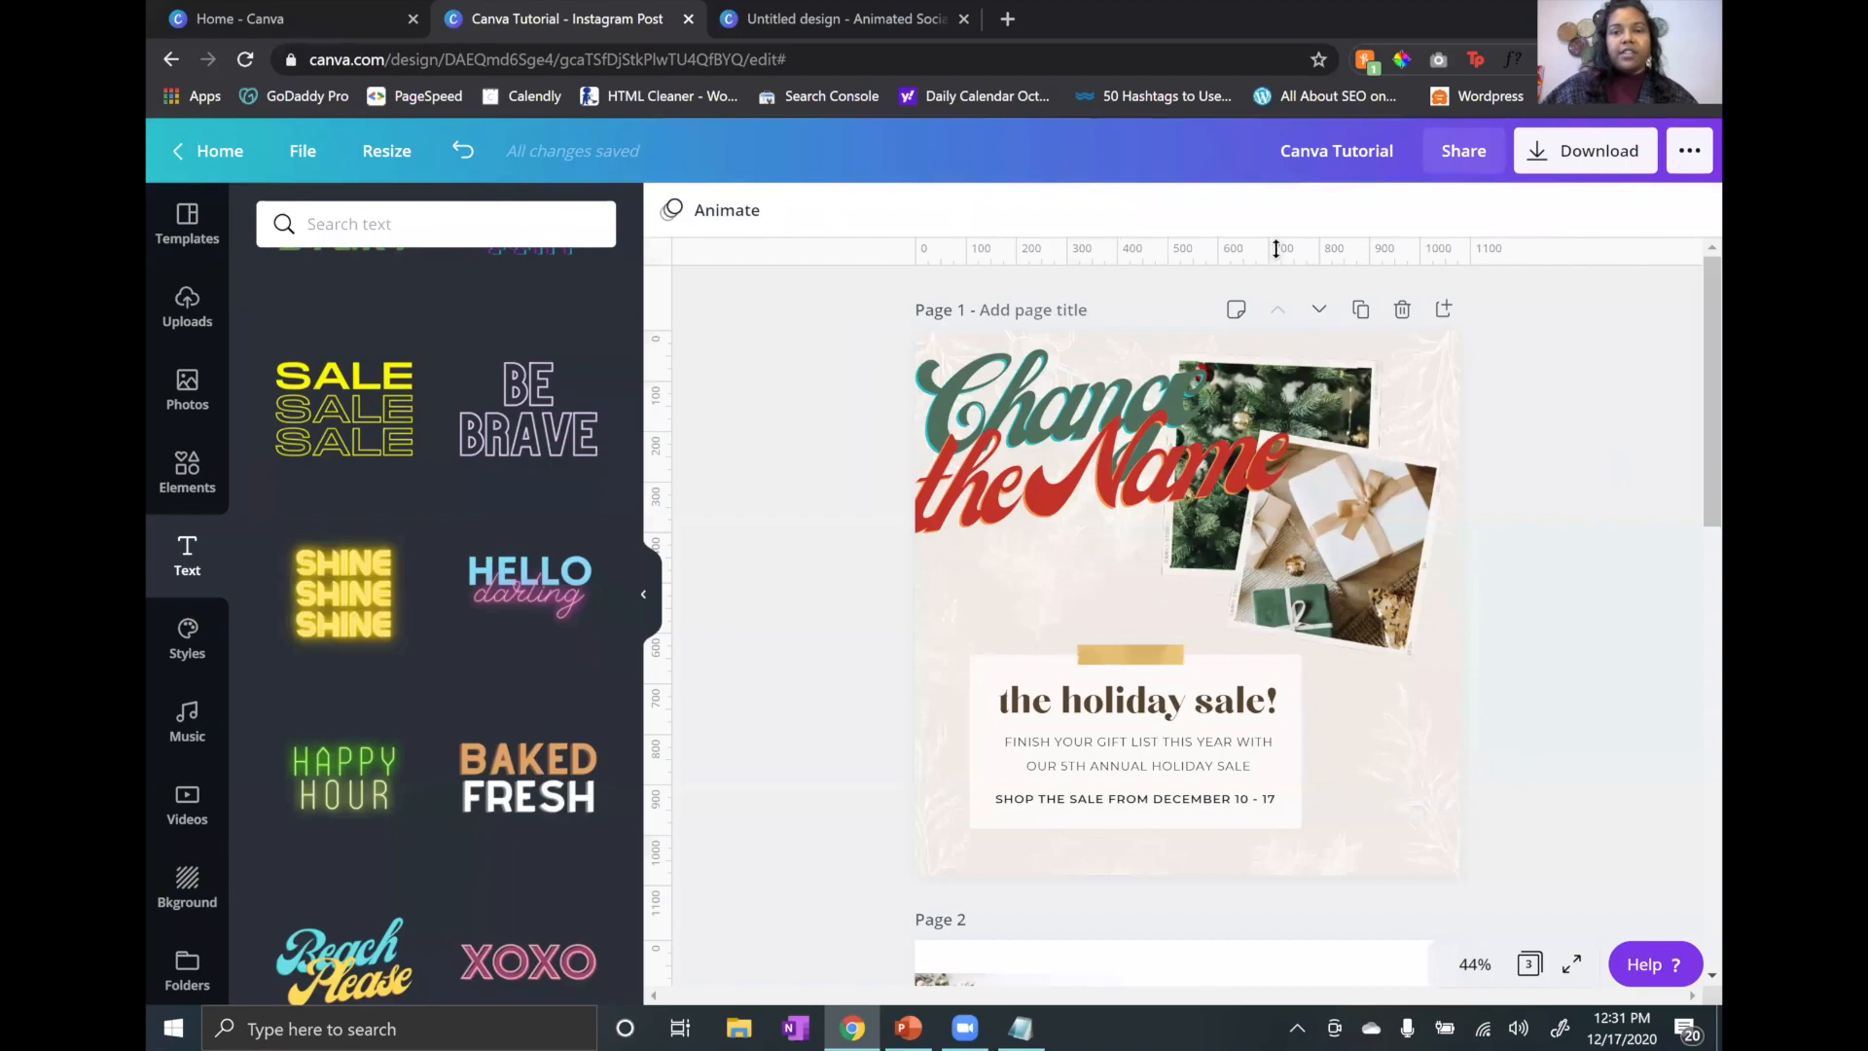
Step: Look through the font list, font sizes and text colors available for "the Name" on page 1
double_click(986, 486)
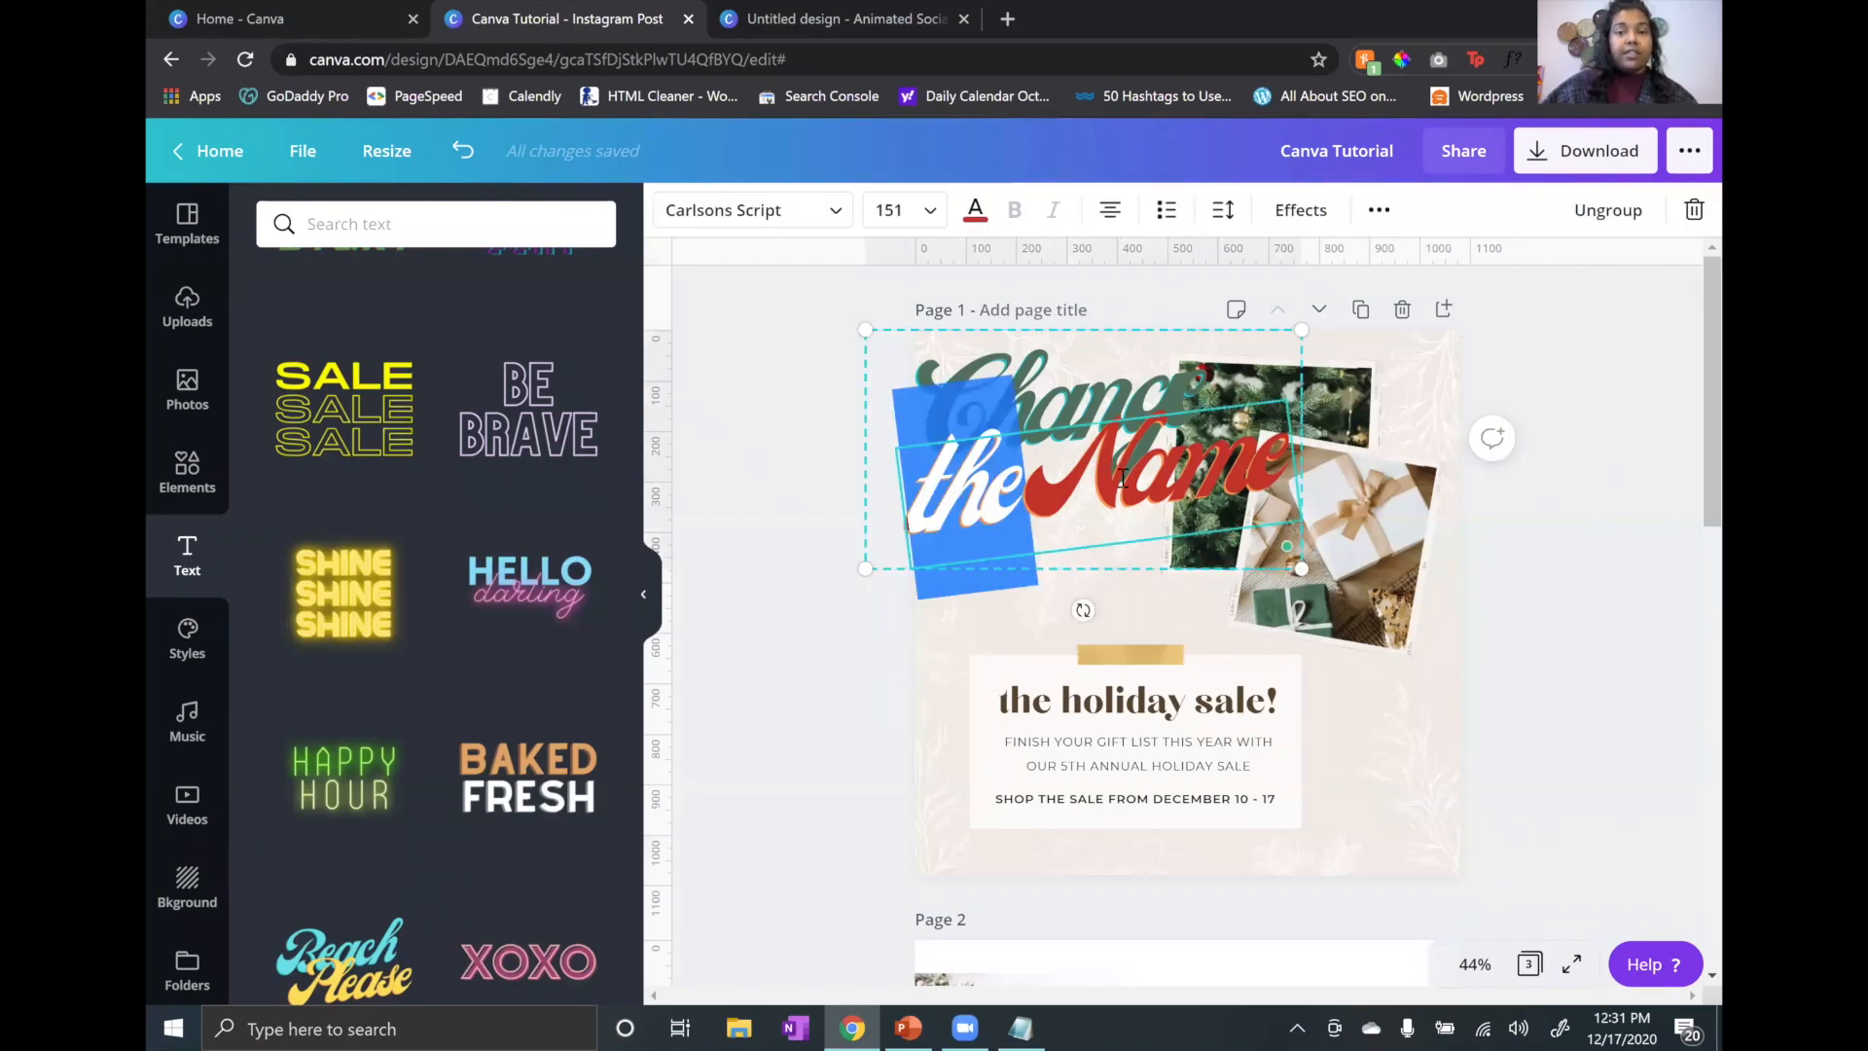
click(731, 214)
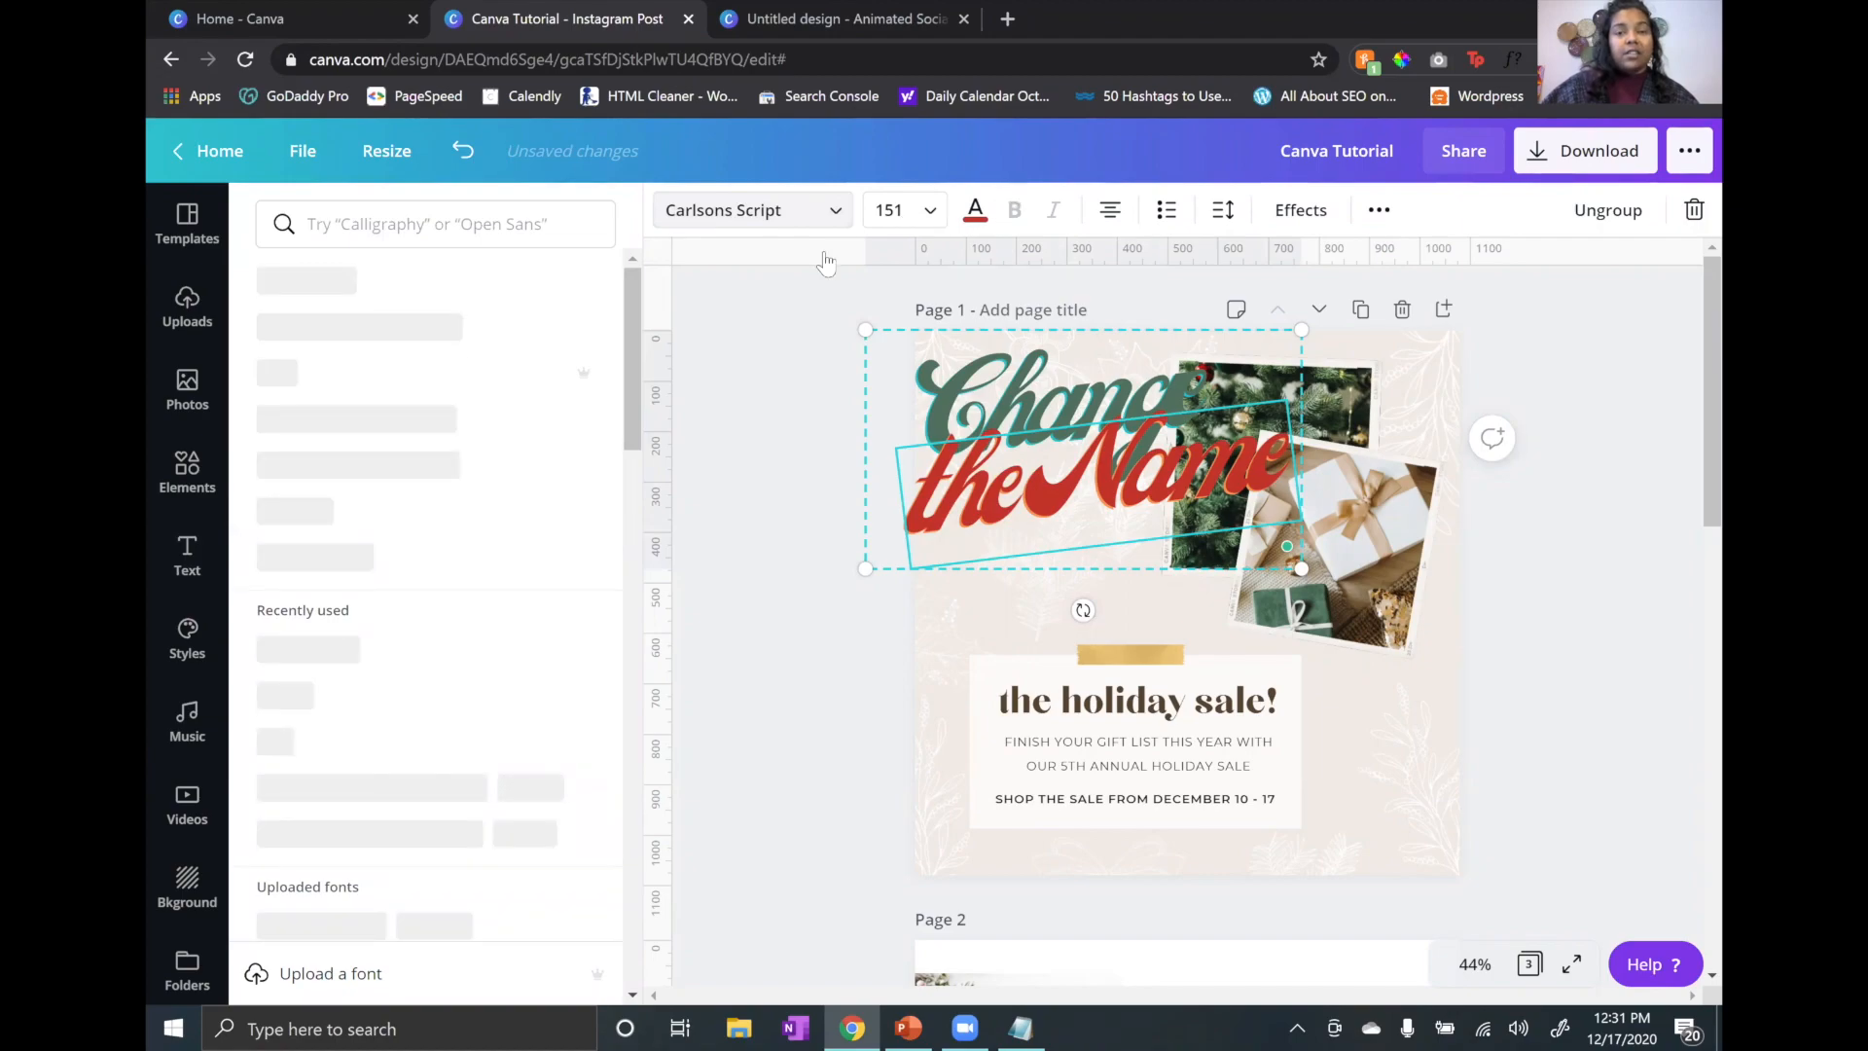
click(930, 213)
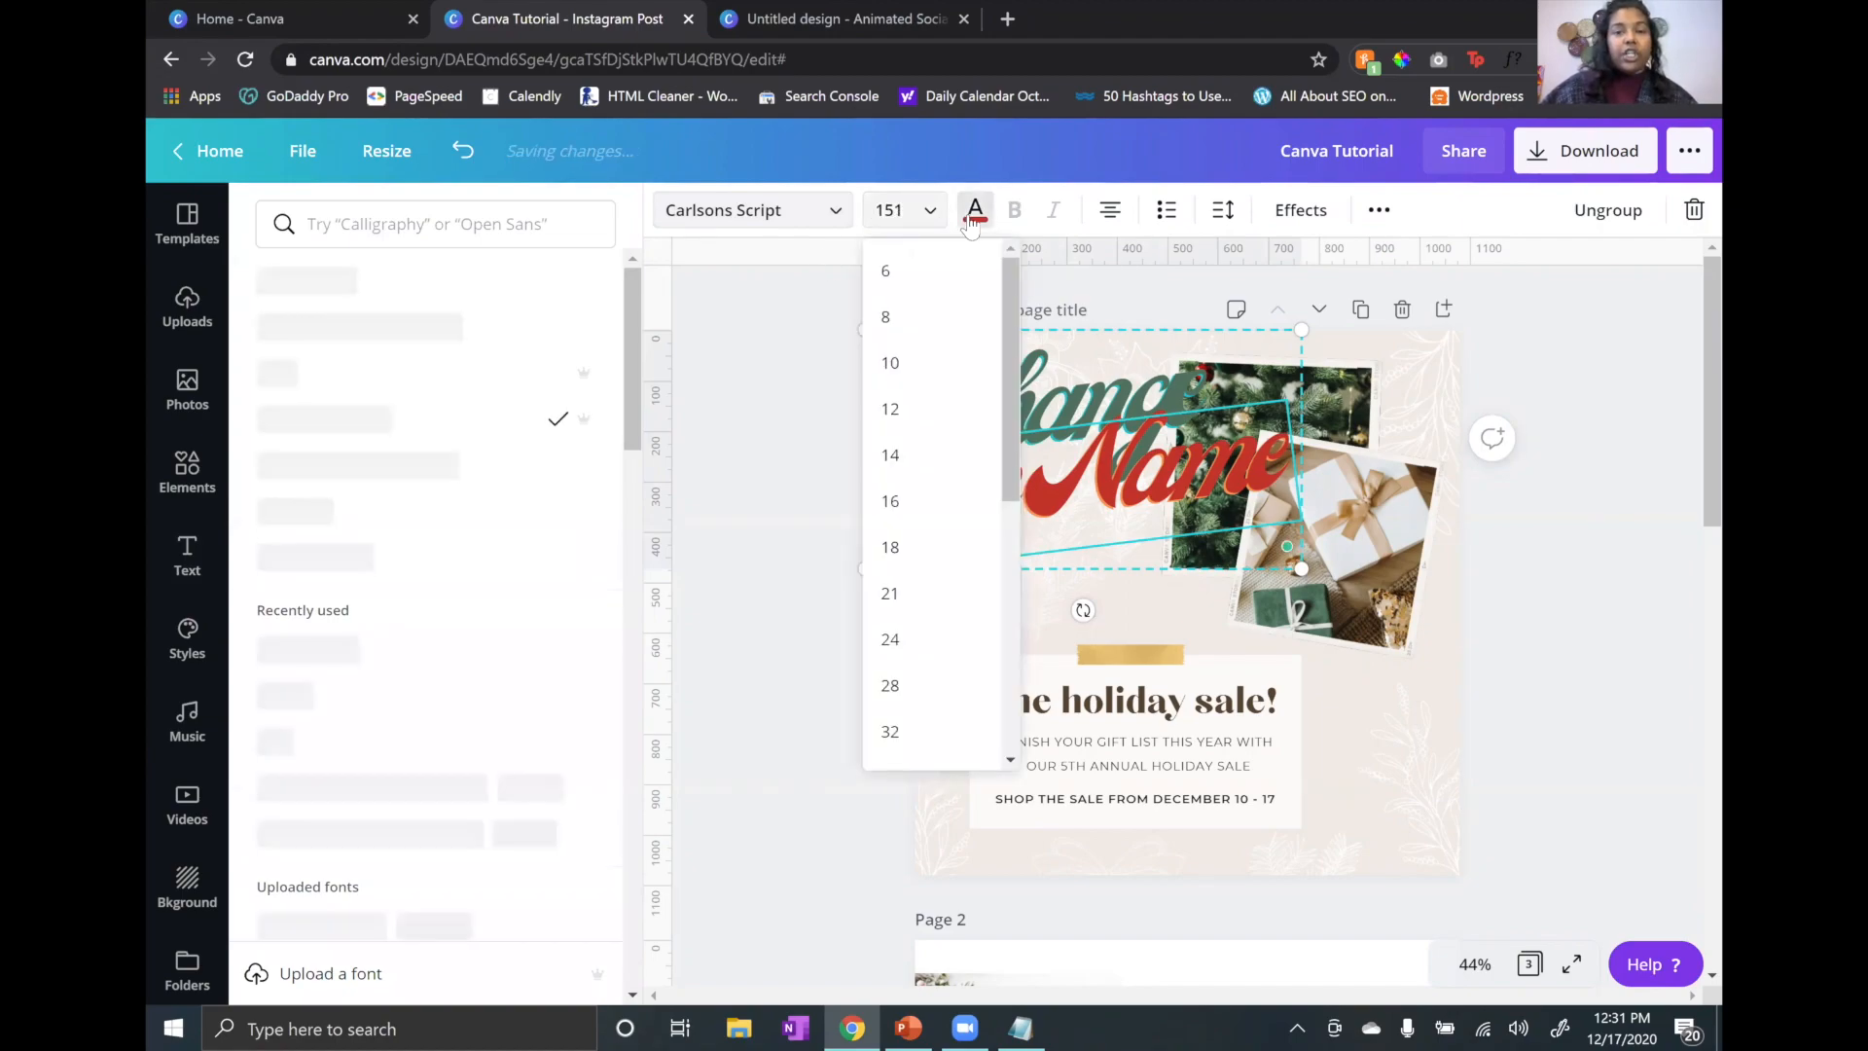
click(972, 215)
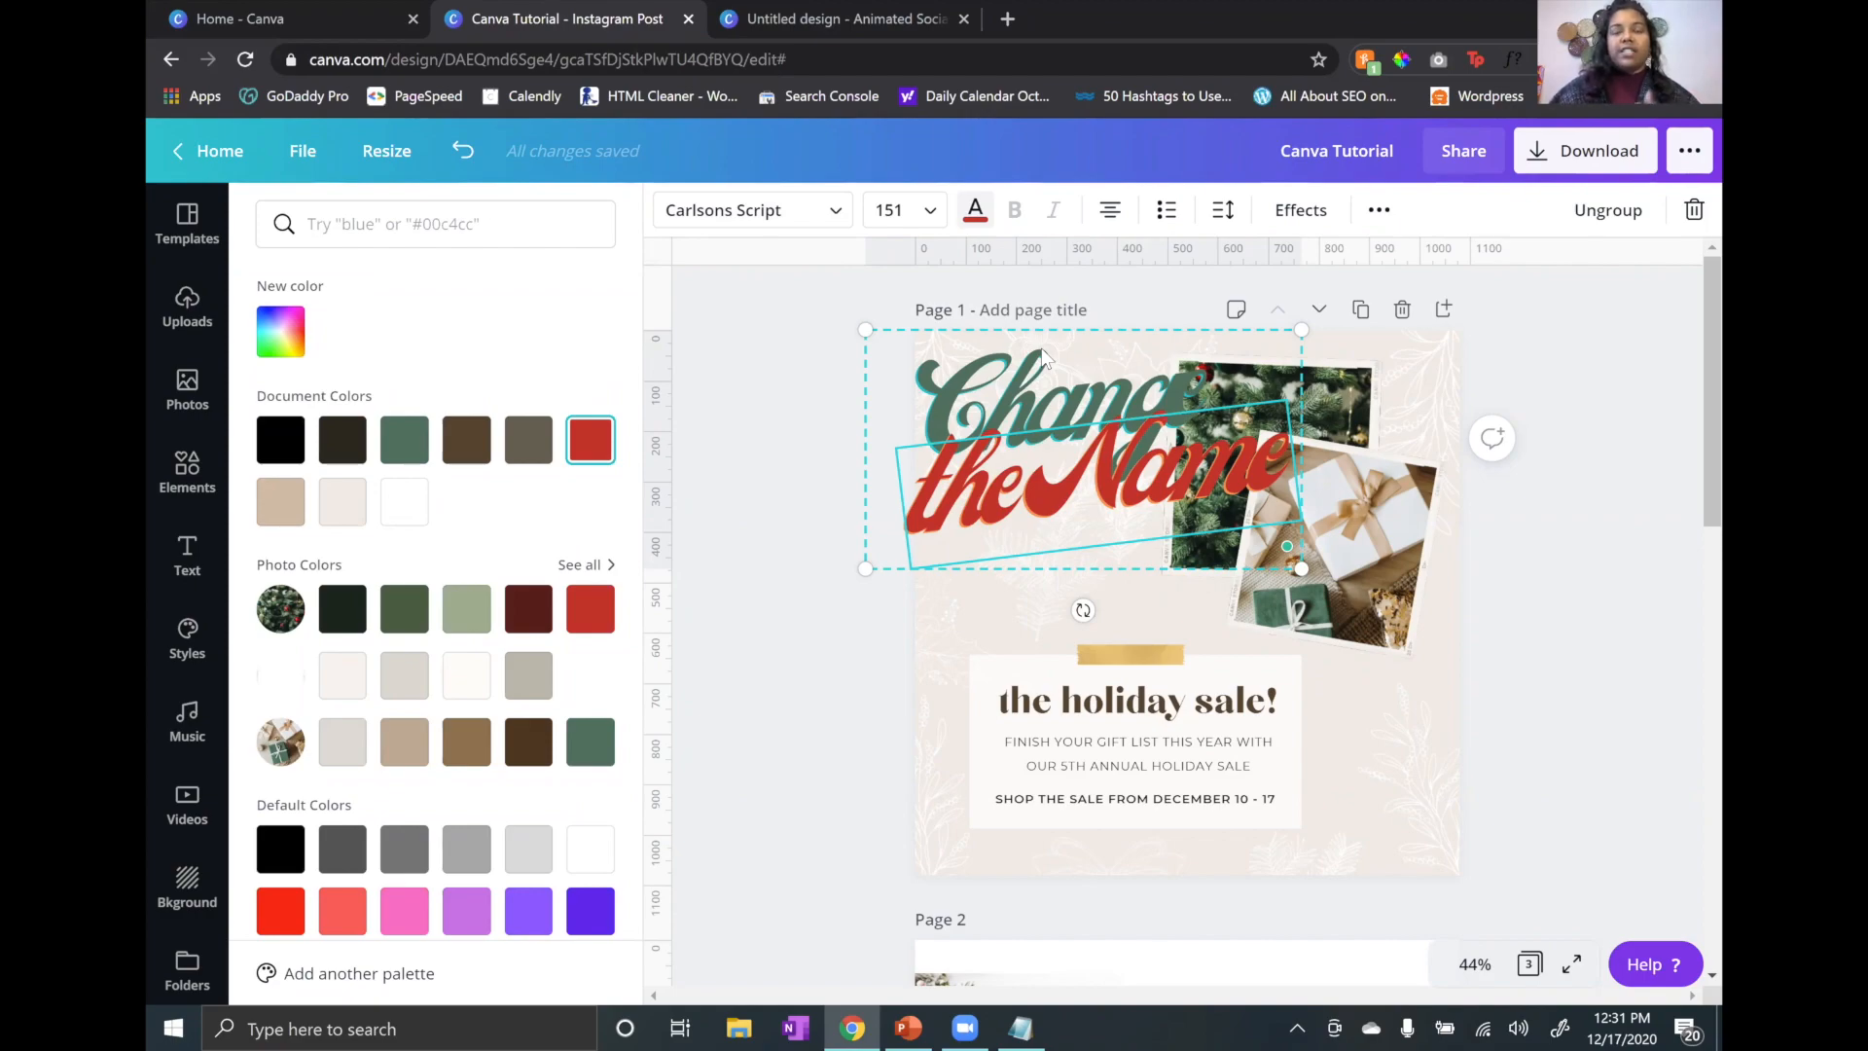
Step: Search the fonts for "carlson" and clear the search
click(817, 218)
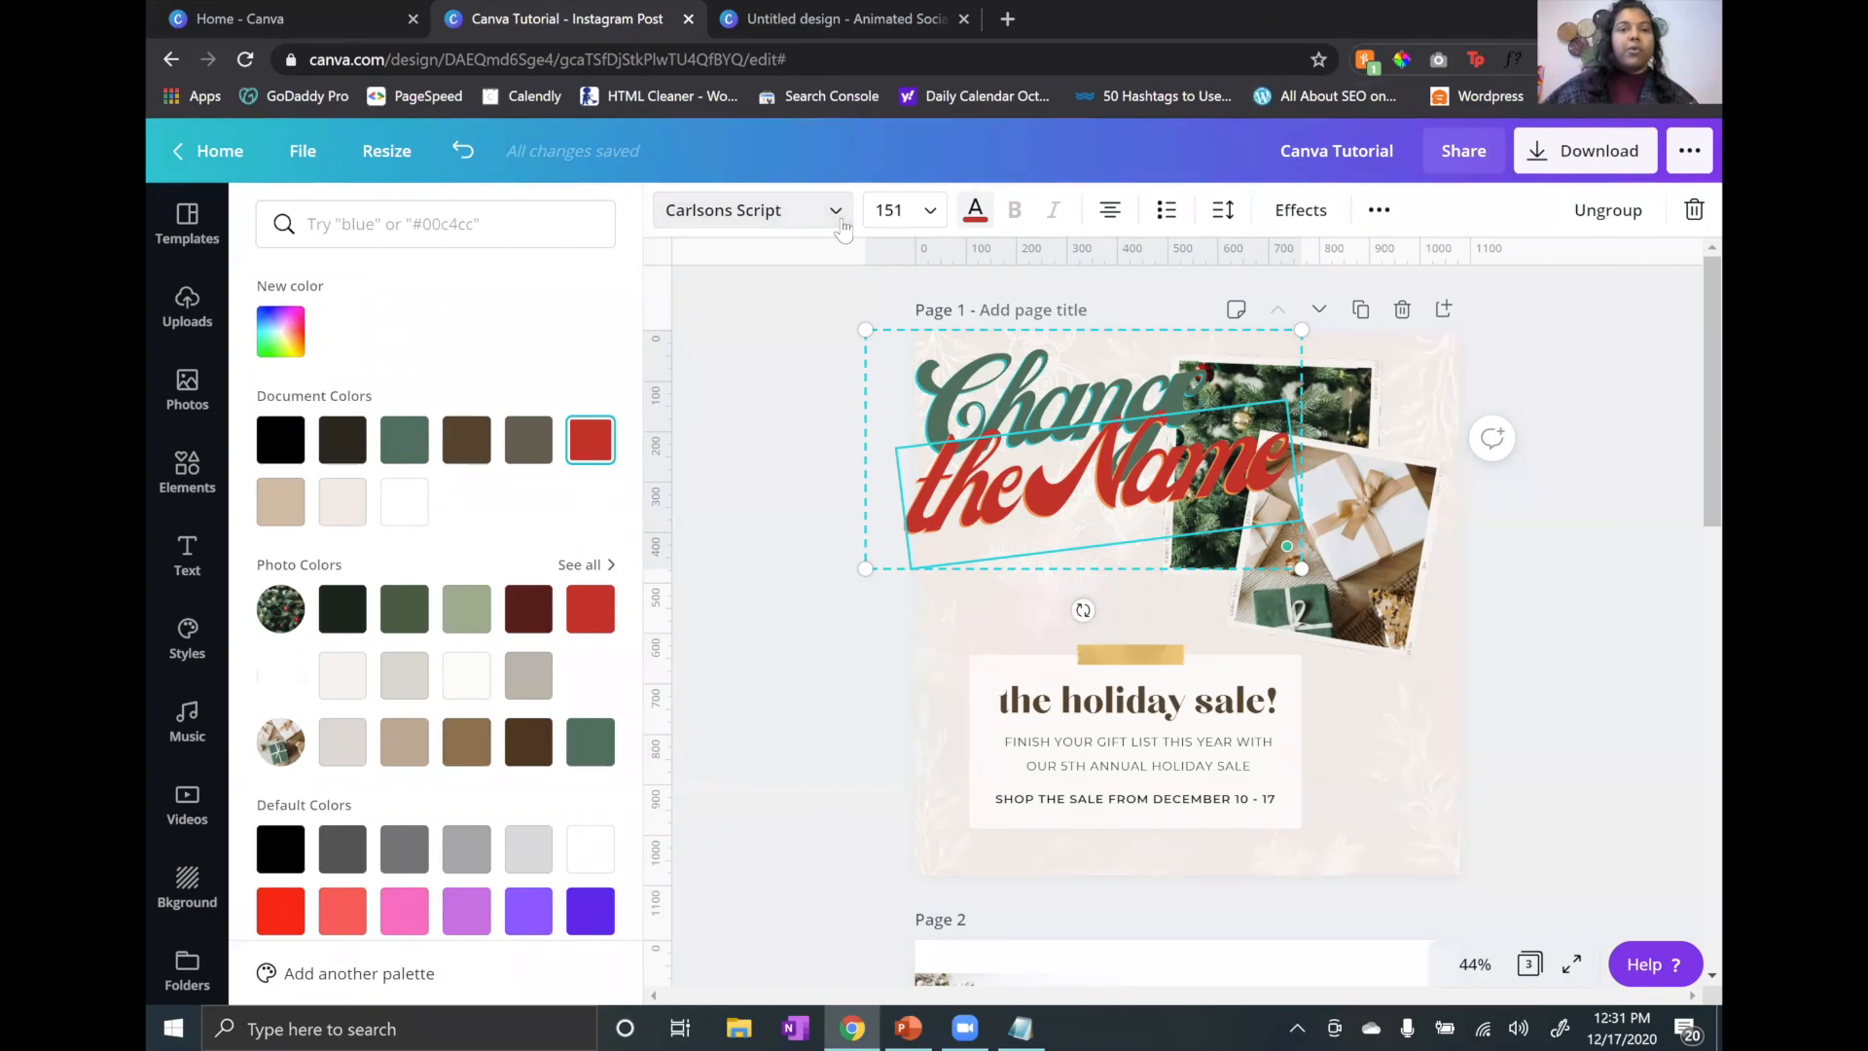
click(480, 220)
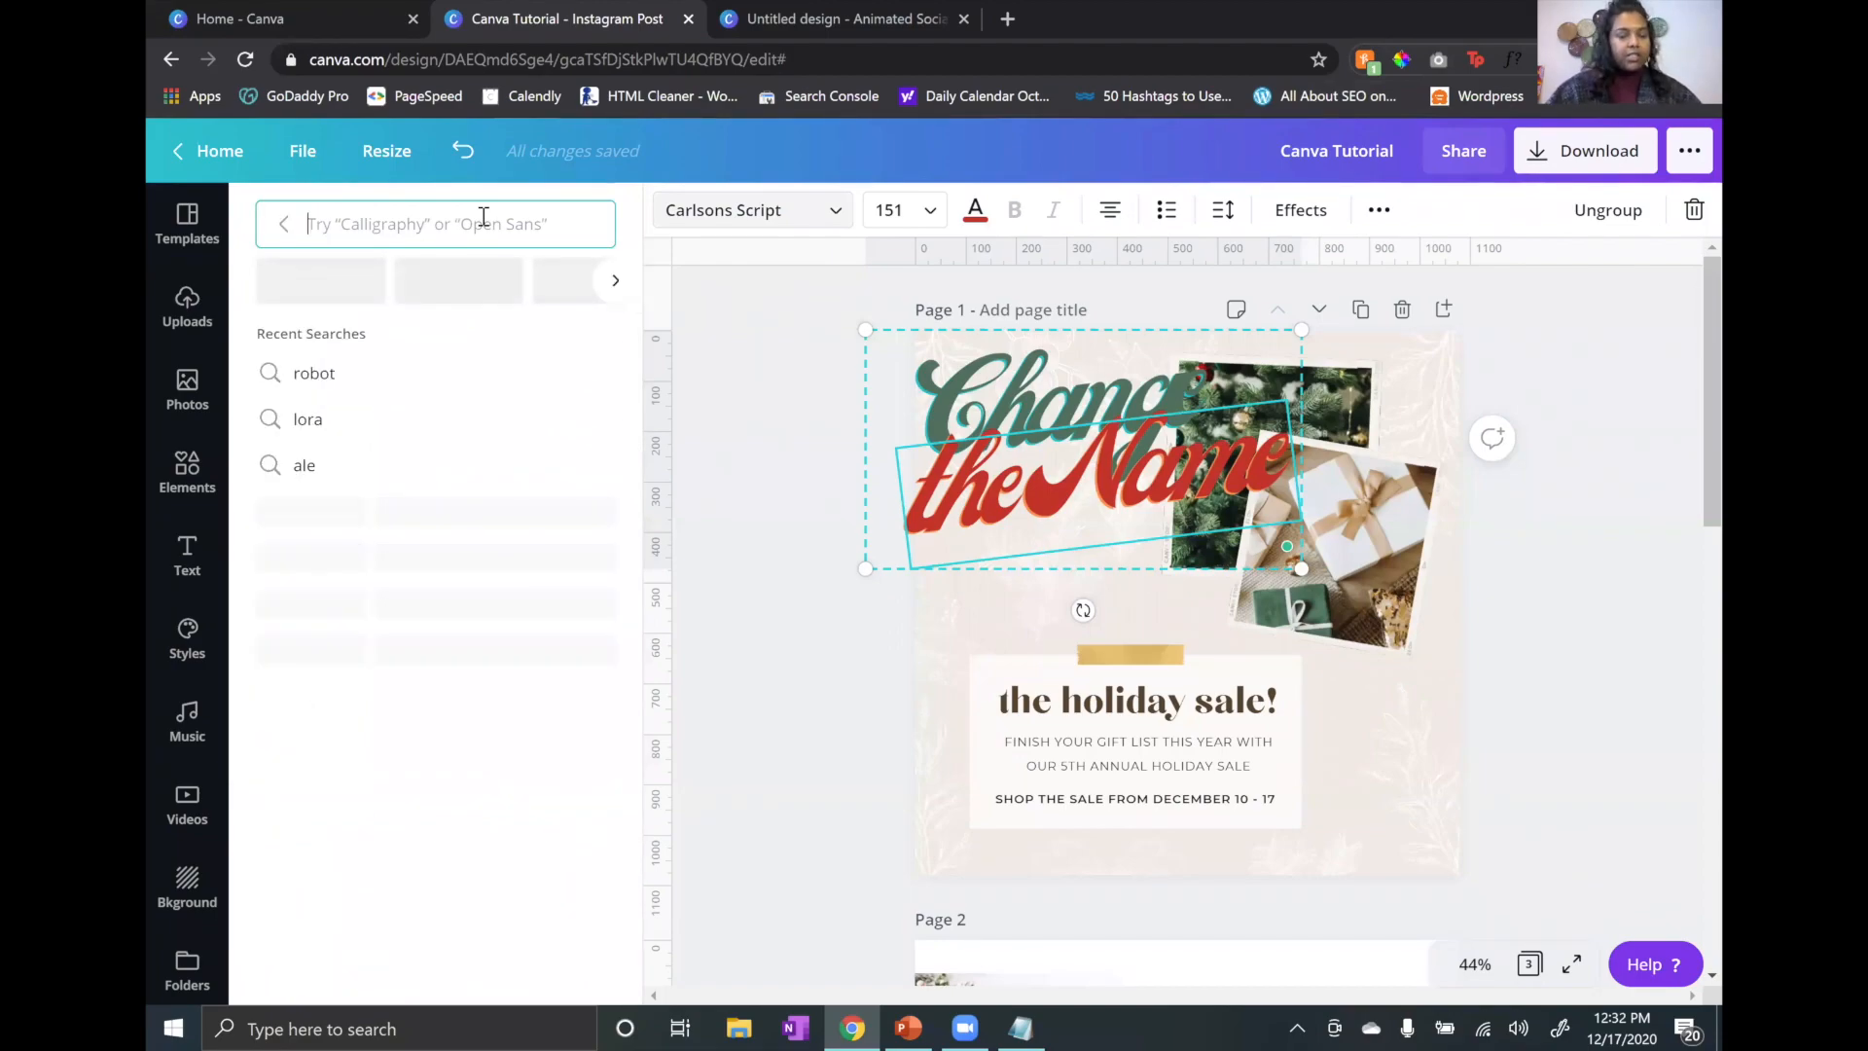
text(carlson)
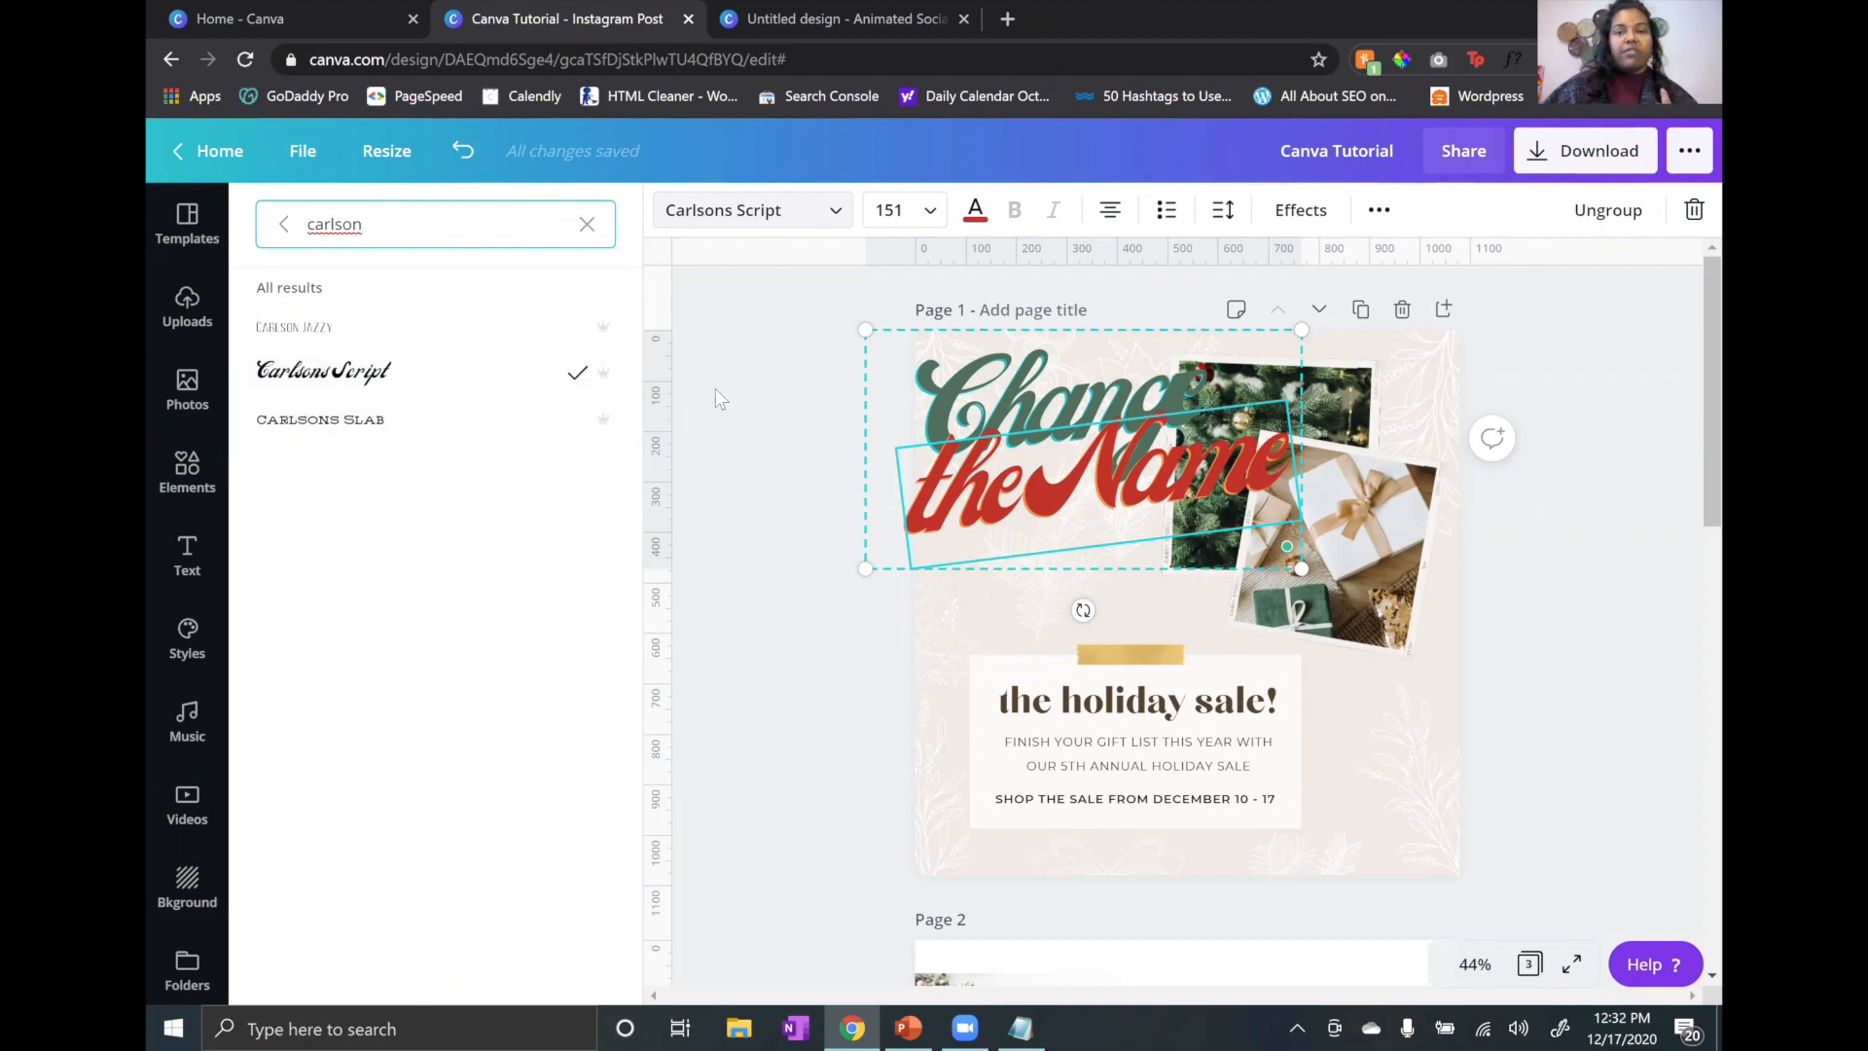
click(584, 224)
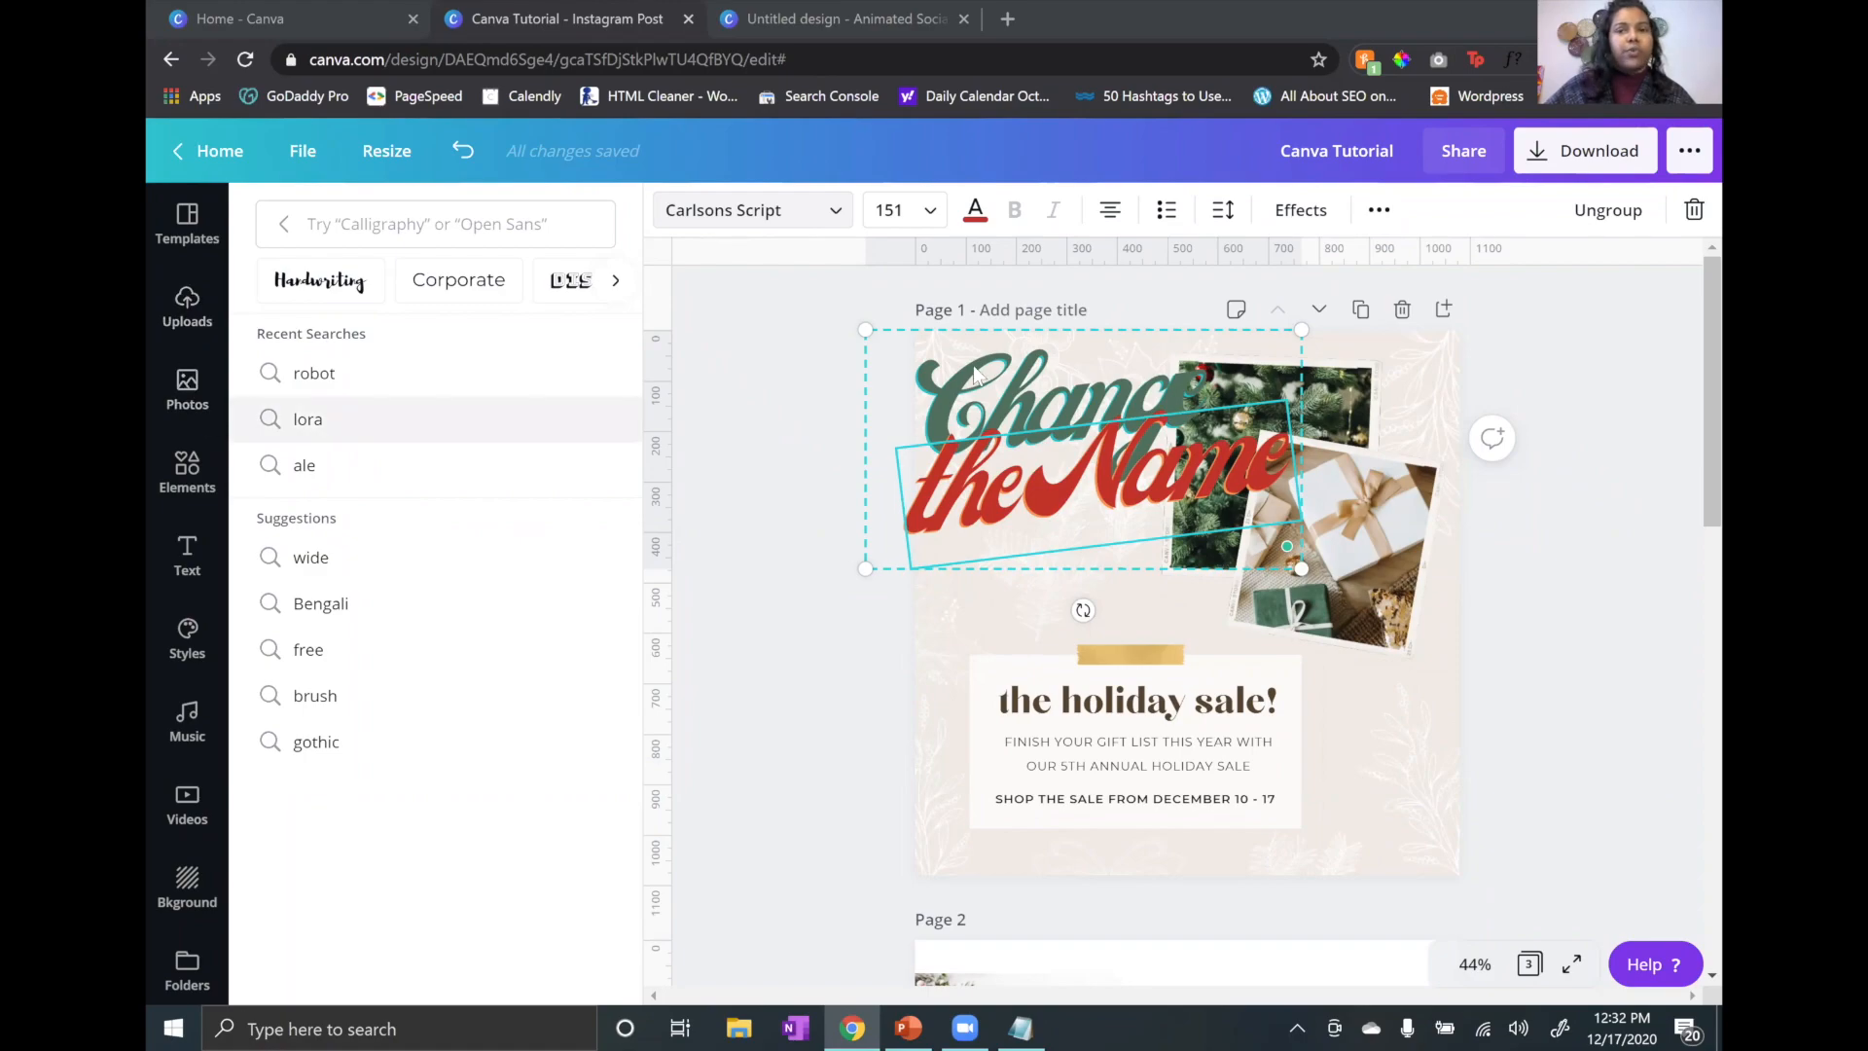
Step: Delete the green word "Change" from the text group on page 1
click(1142, 340)
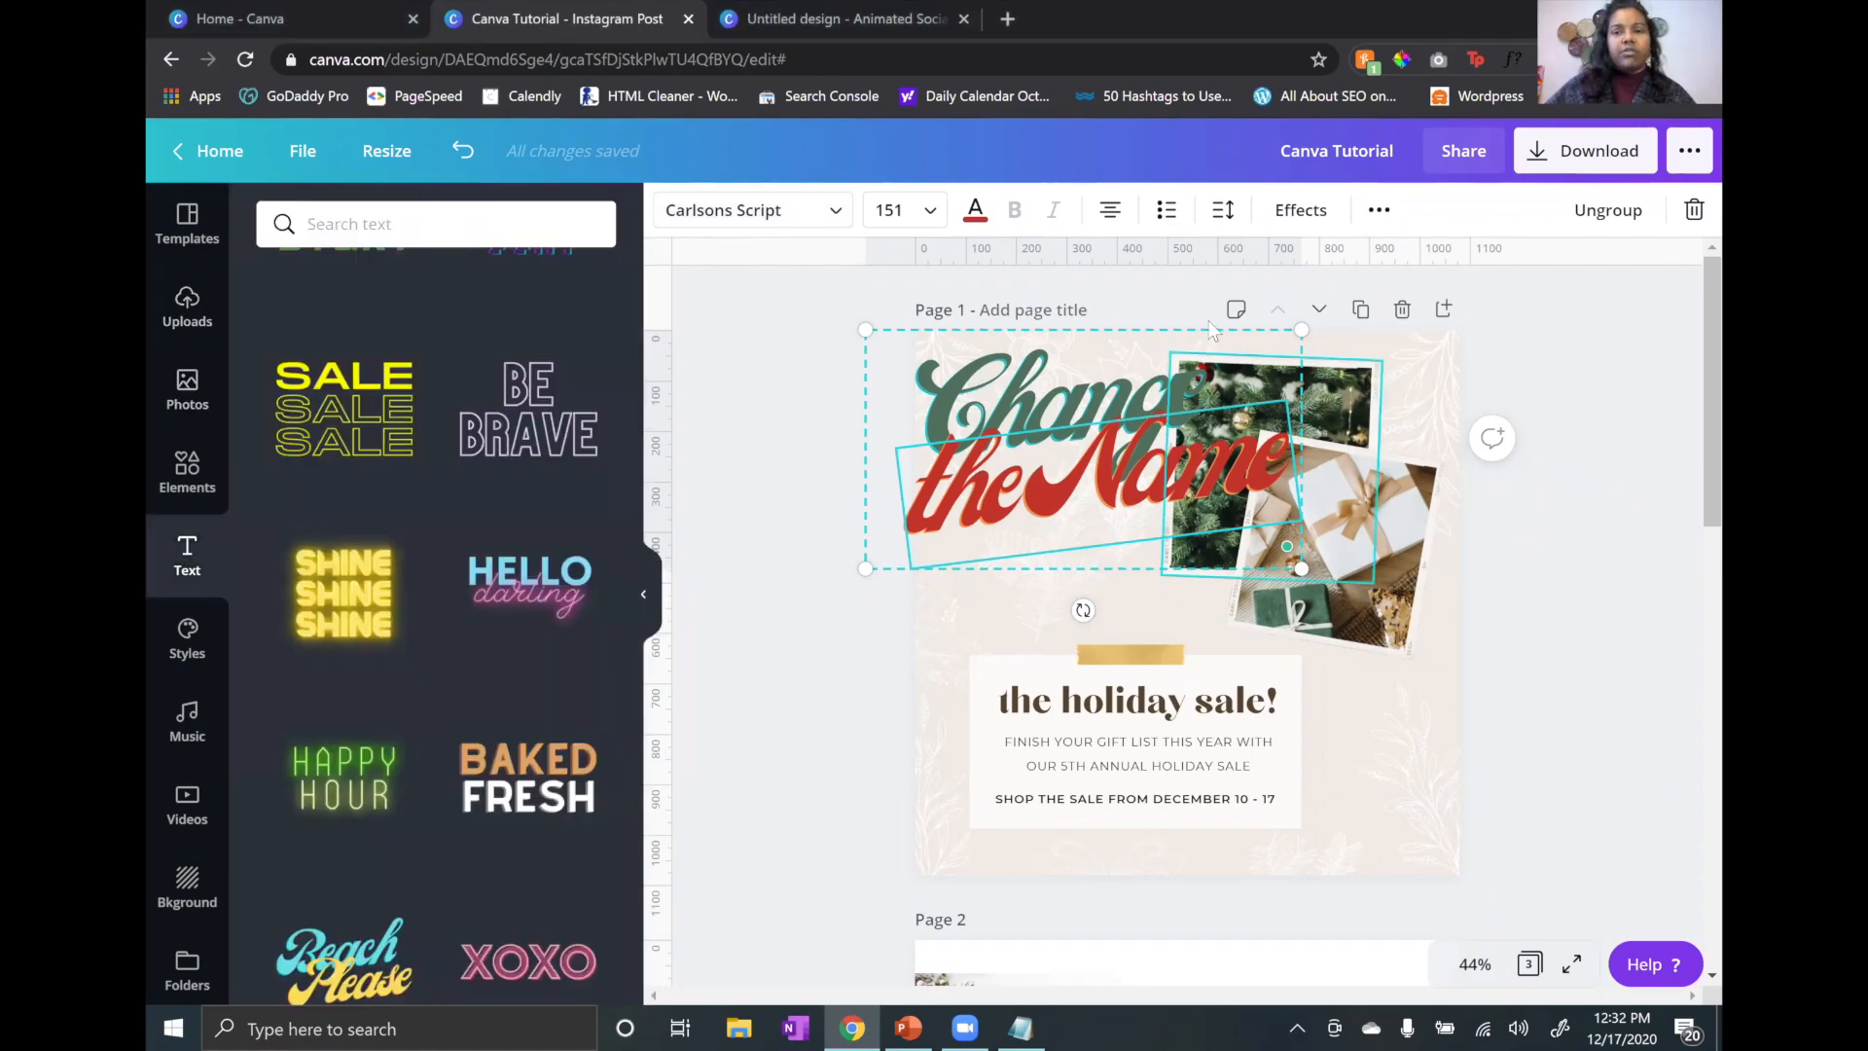
click(1041, 325)
click(1028, 392)
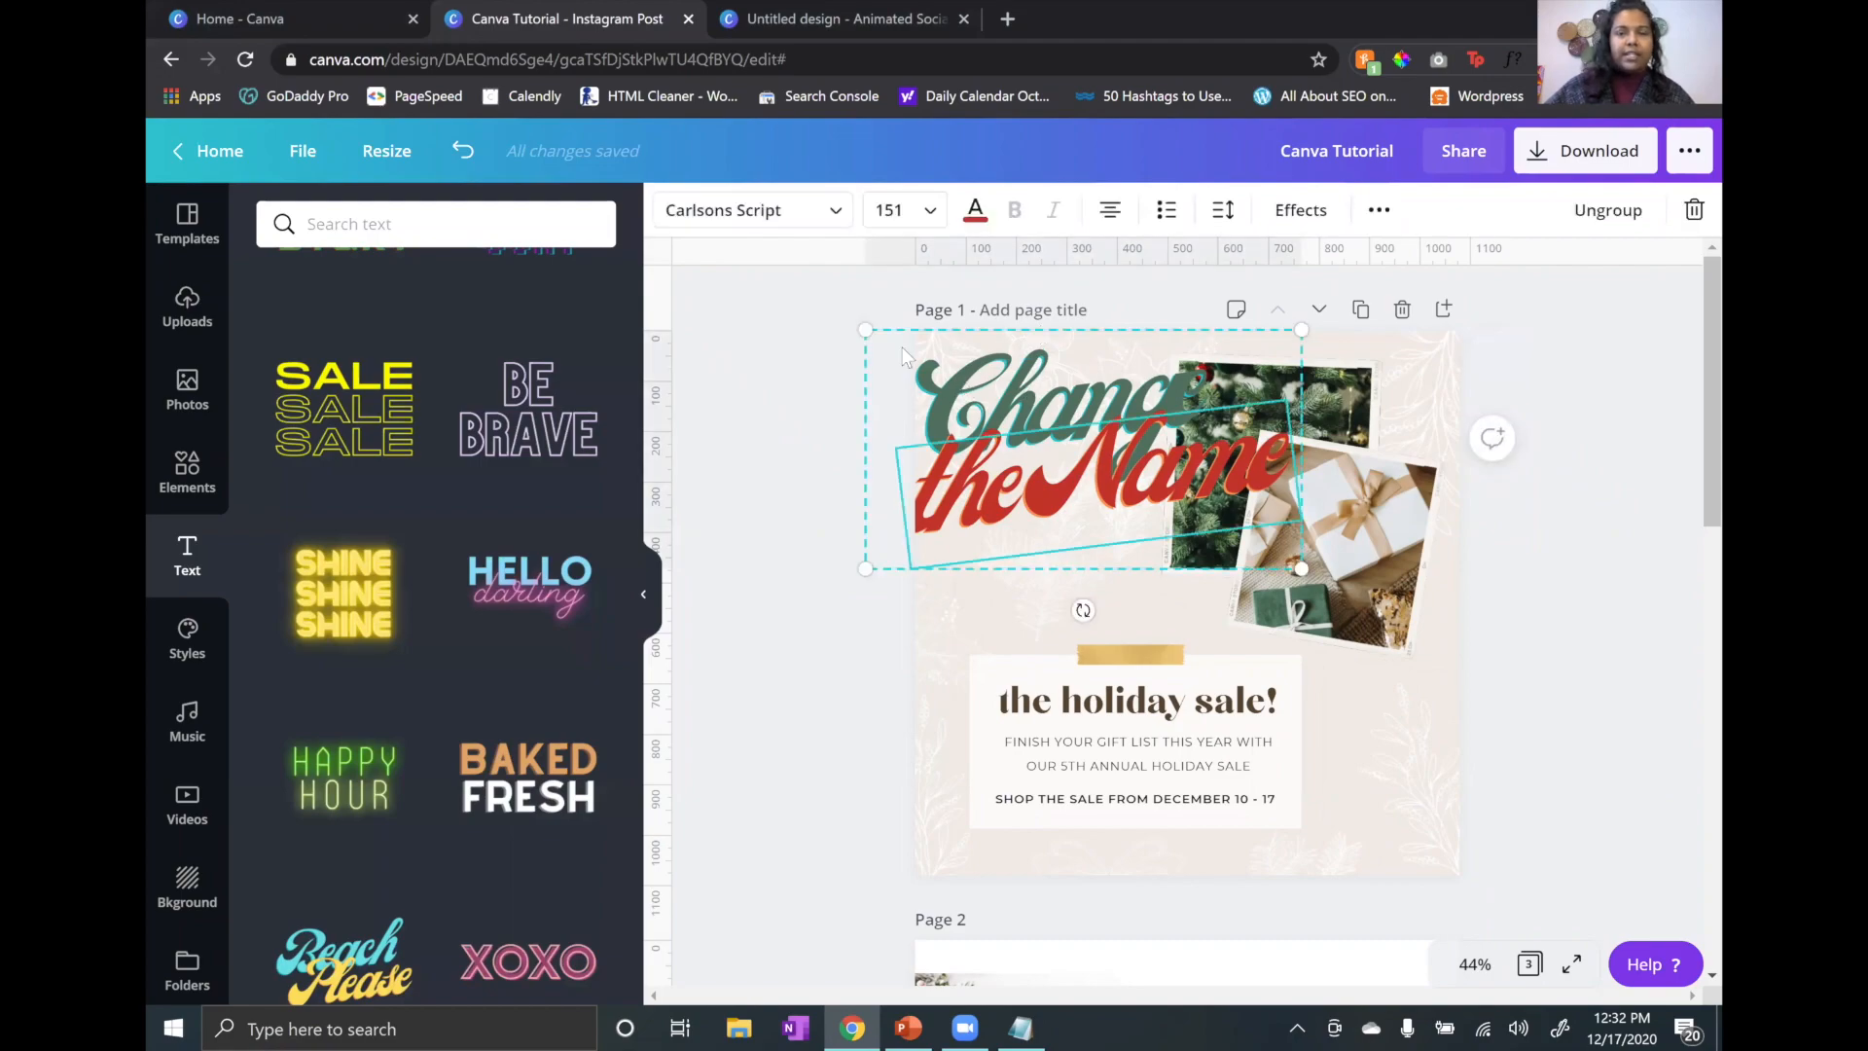
click(962, 370)
click(1010, 358)
key(Delete)
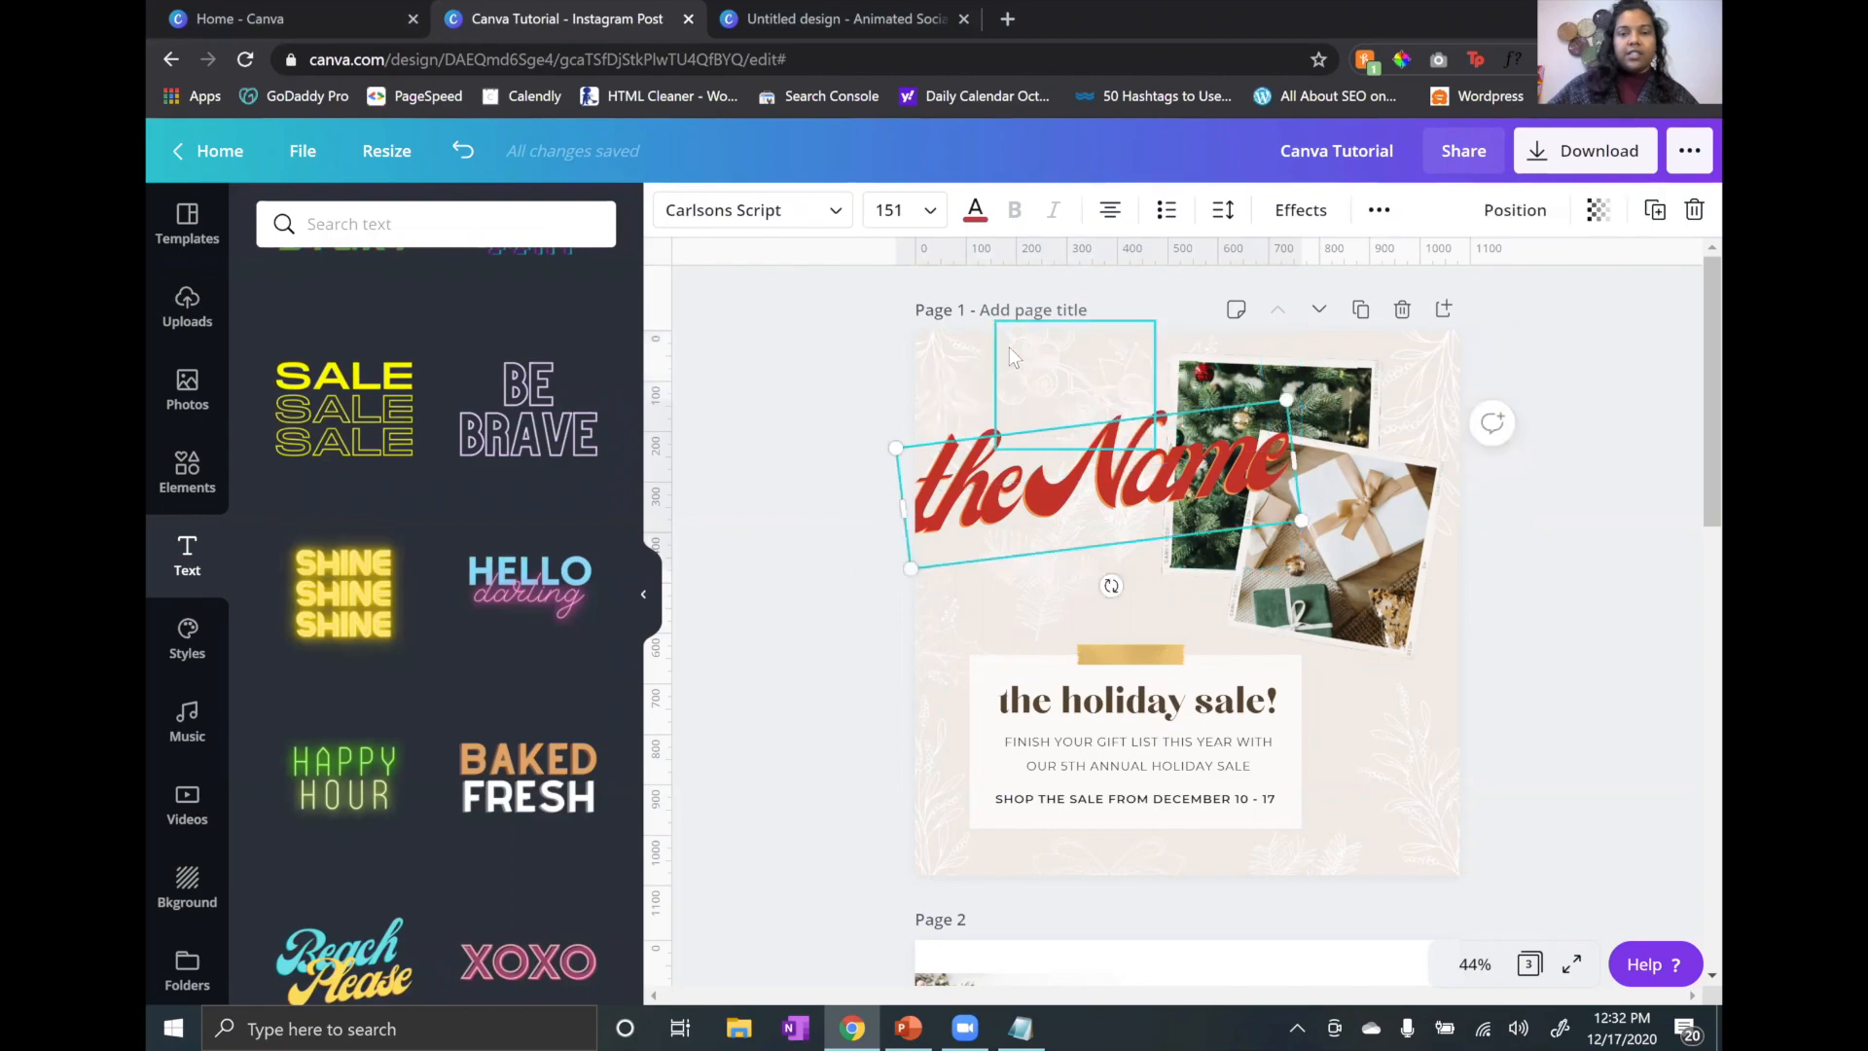
Step: Remove the letters "Na" from the red "the Name" text on page 1 and deselect it
click(1056, 539)
key(Delete)
drag(1111, 584, 1119, 584)
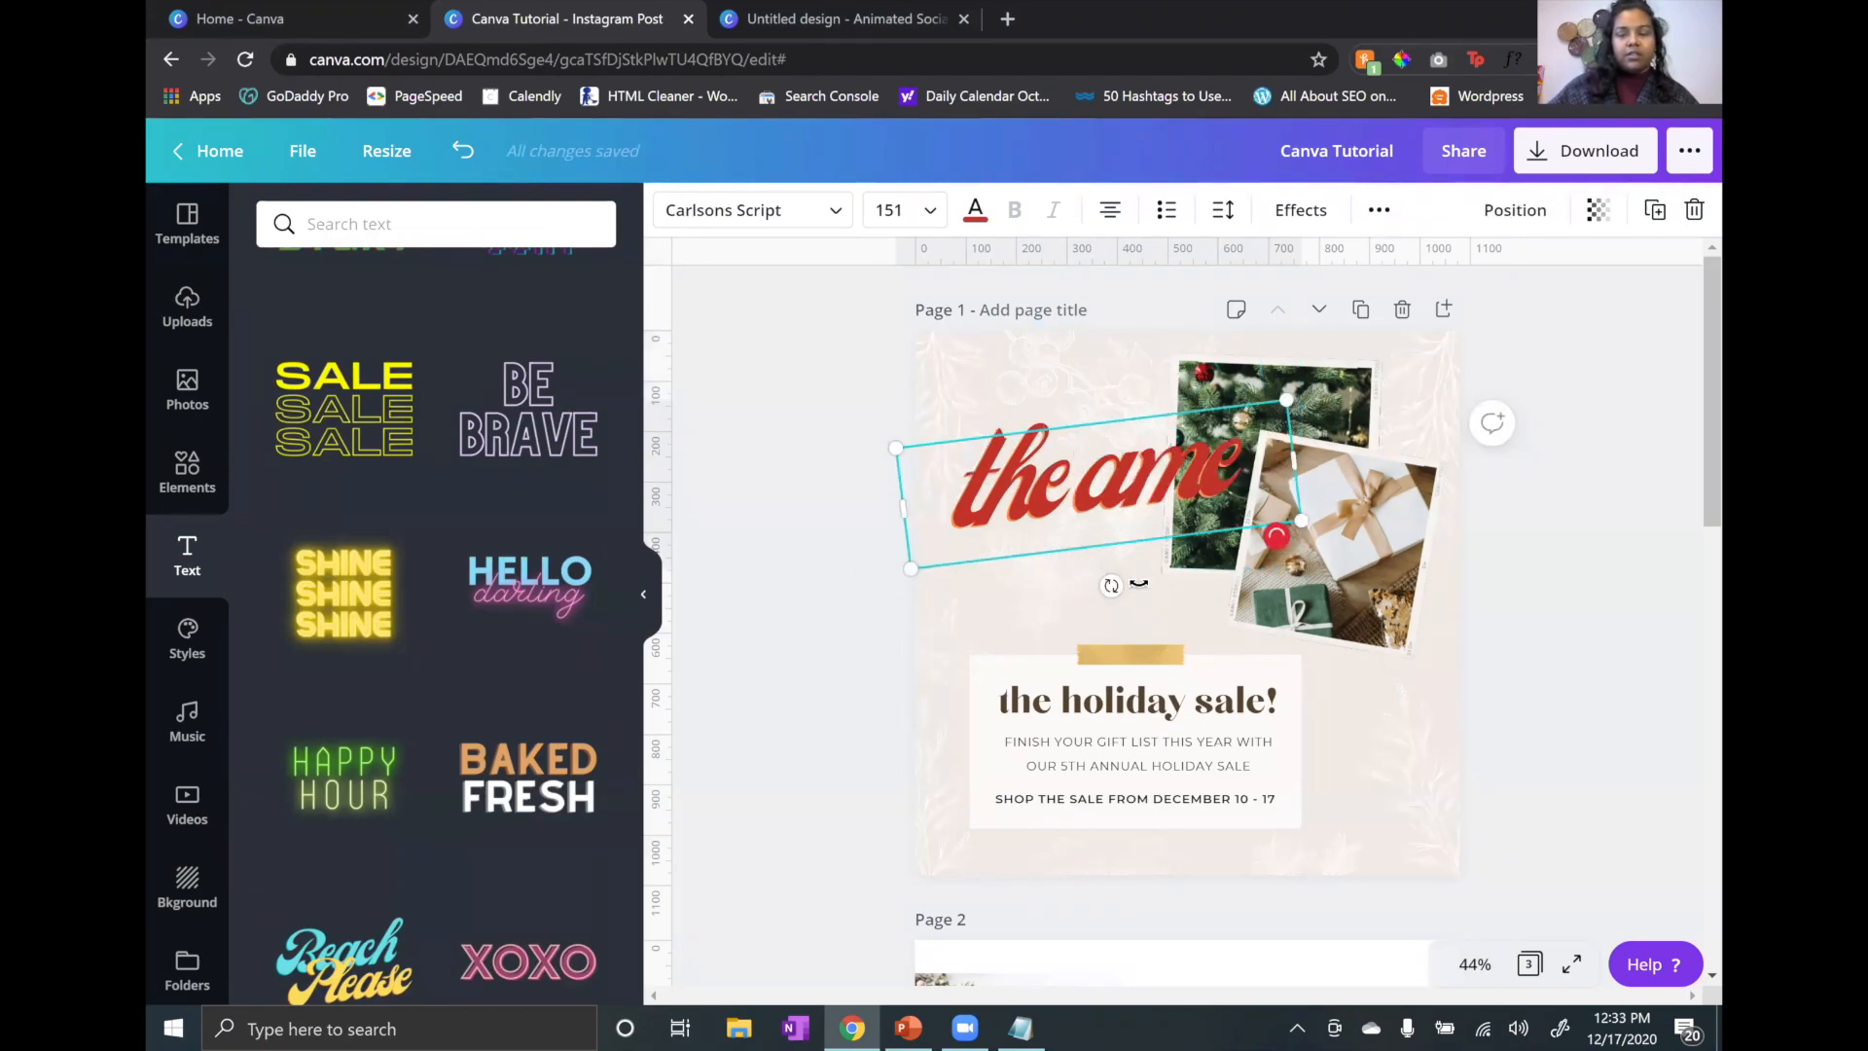
key(Delete)
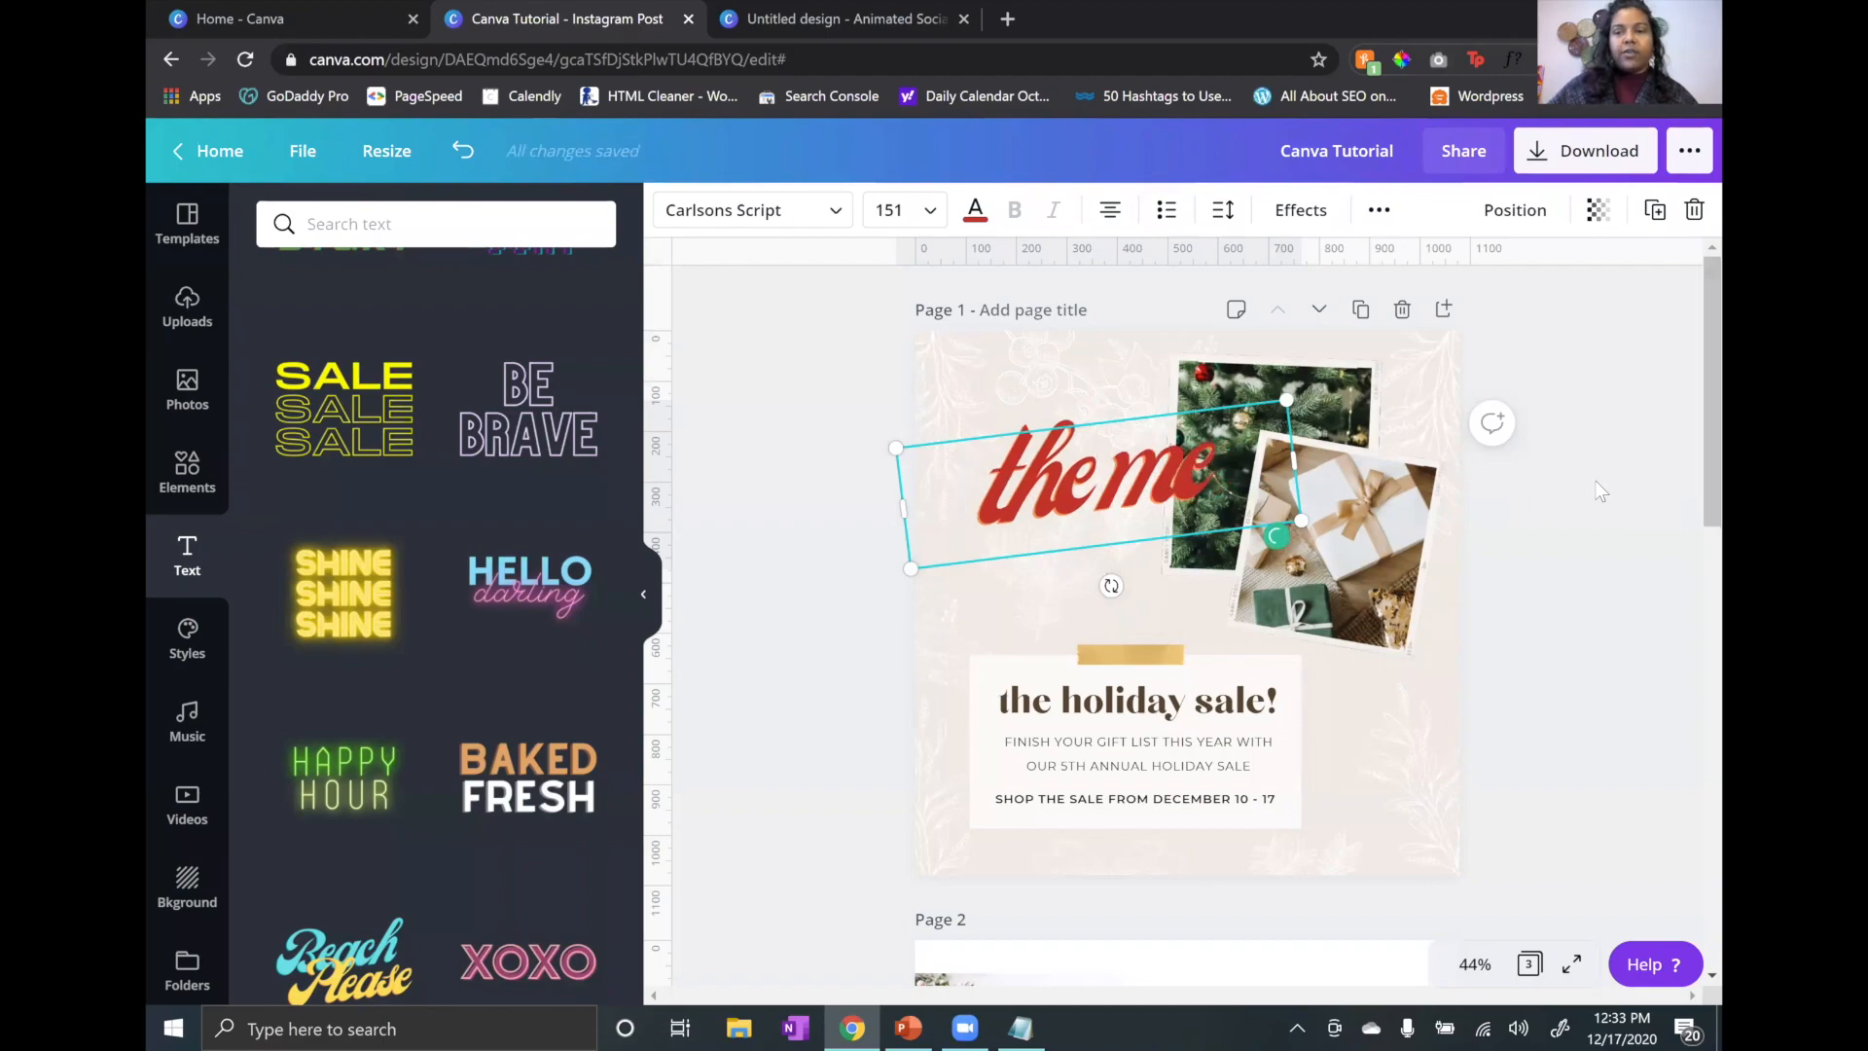
click(1600, 491)
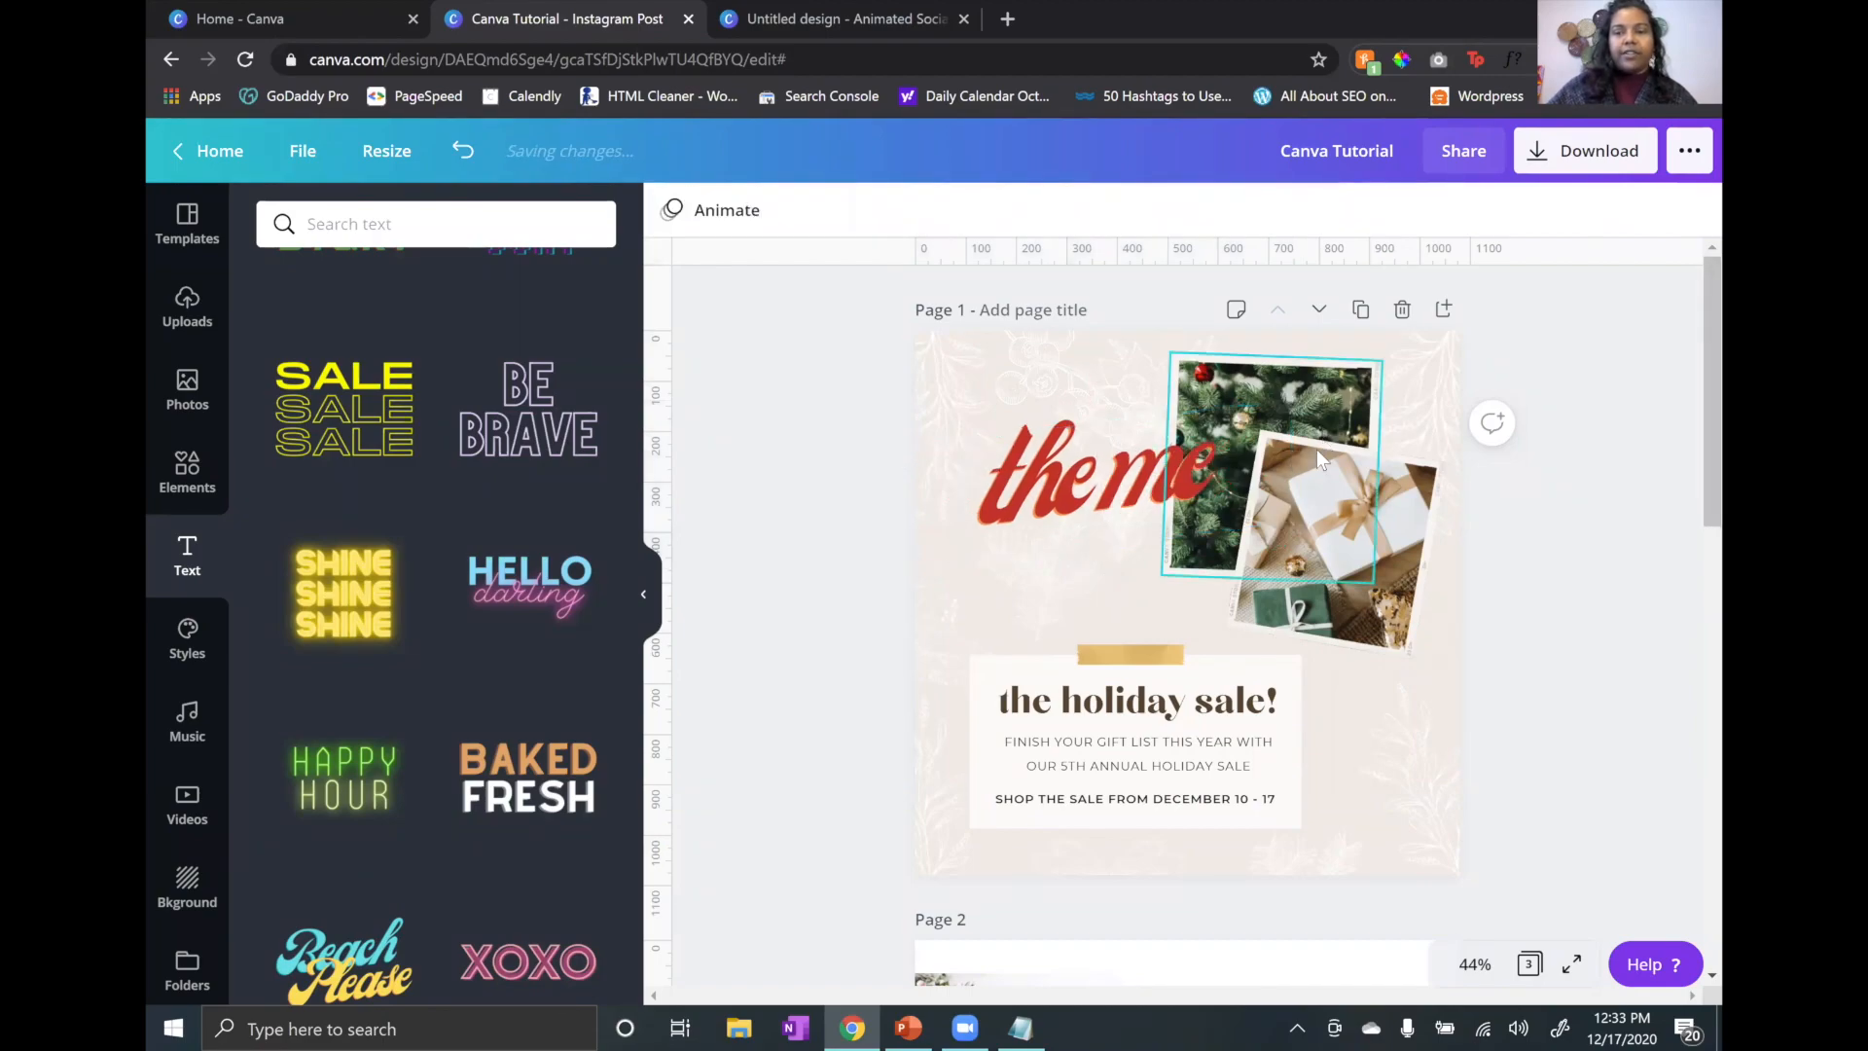
Step: Try the Selfie, Peony and Dalliance filters on the gift photo on page 1, and apply the Street filter
click(1332, 533)
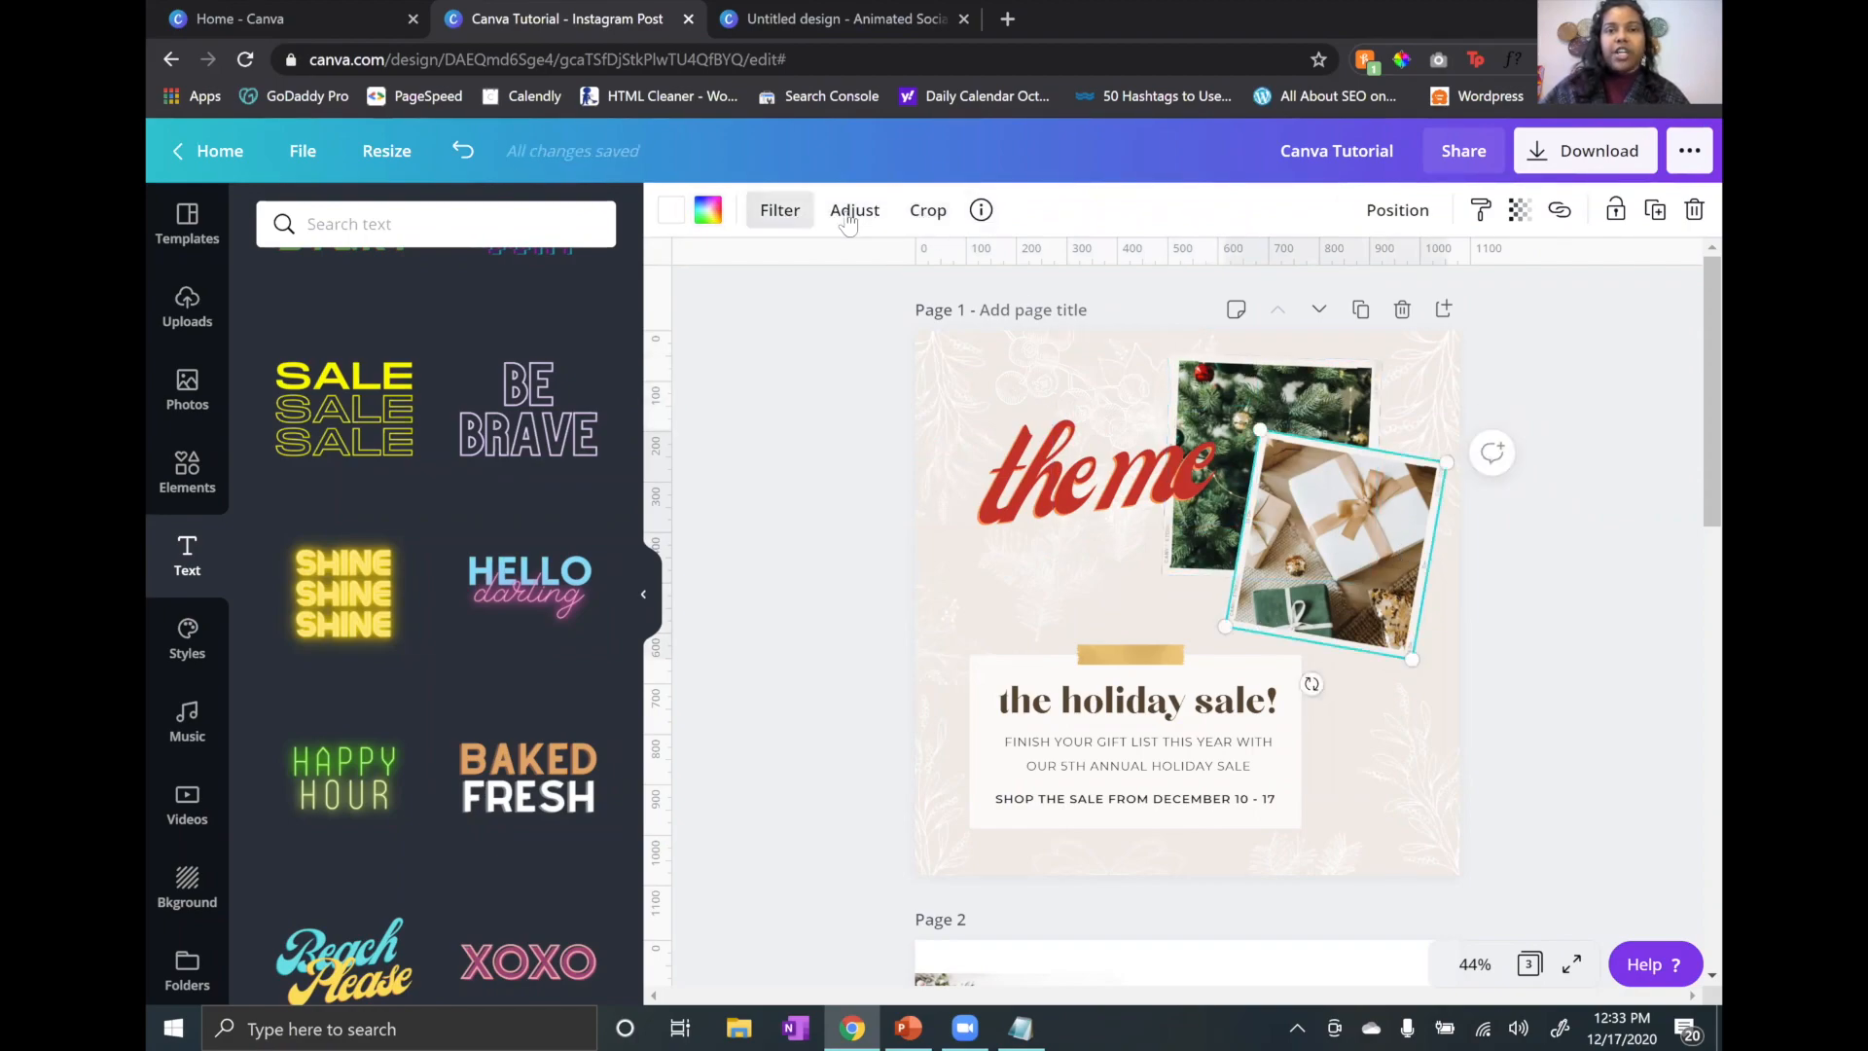
click(771, 216)
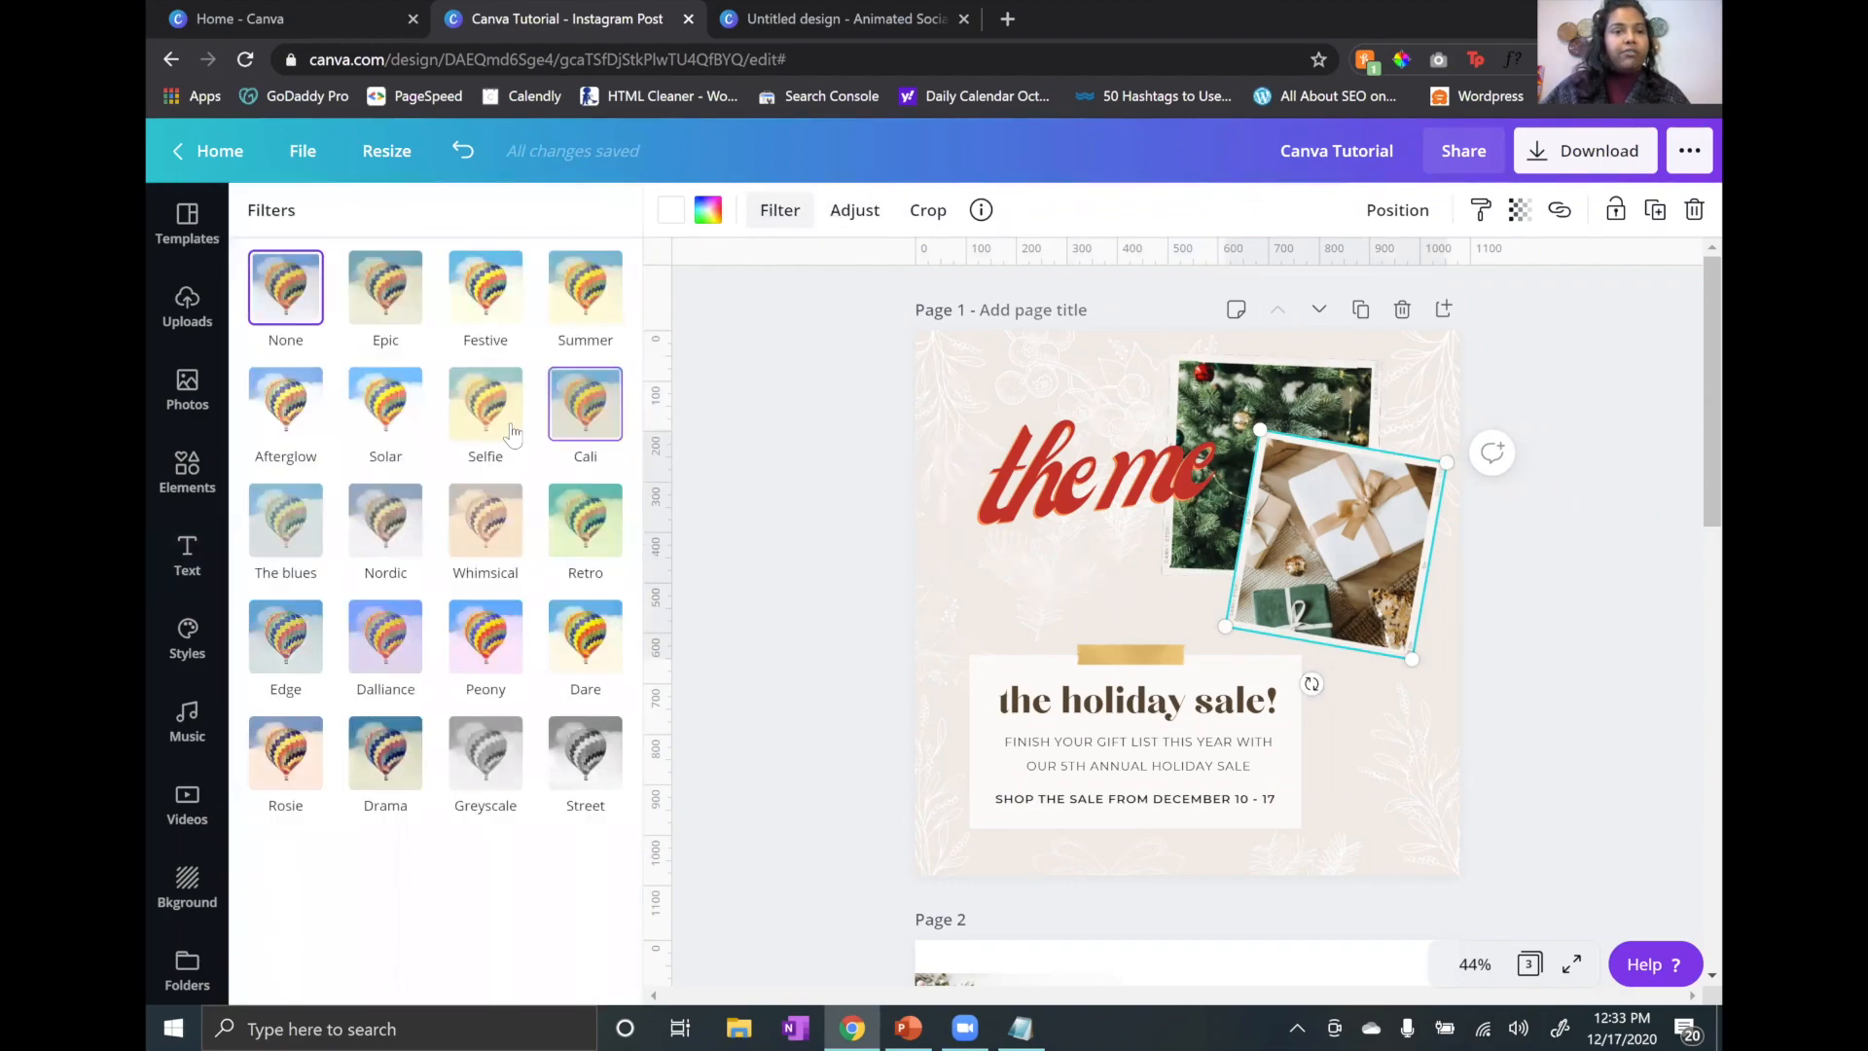
click(485, 402)
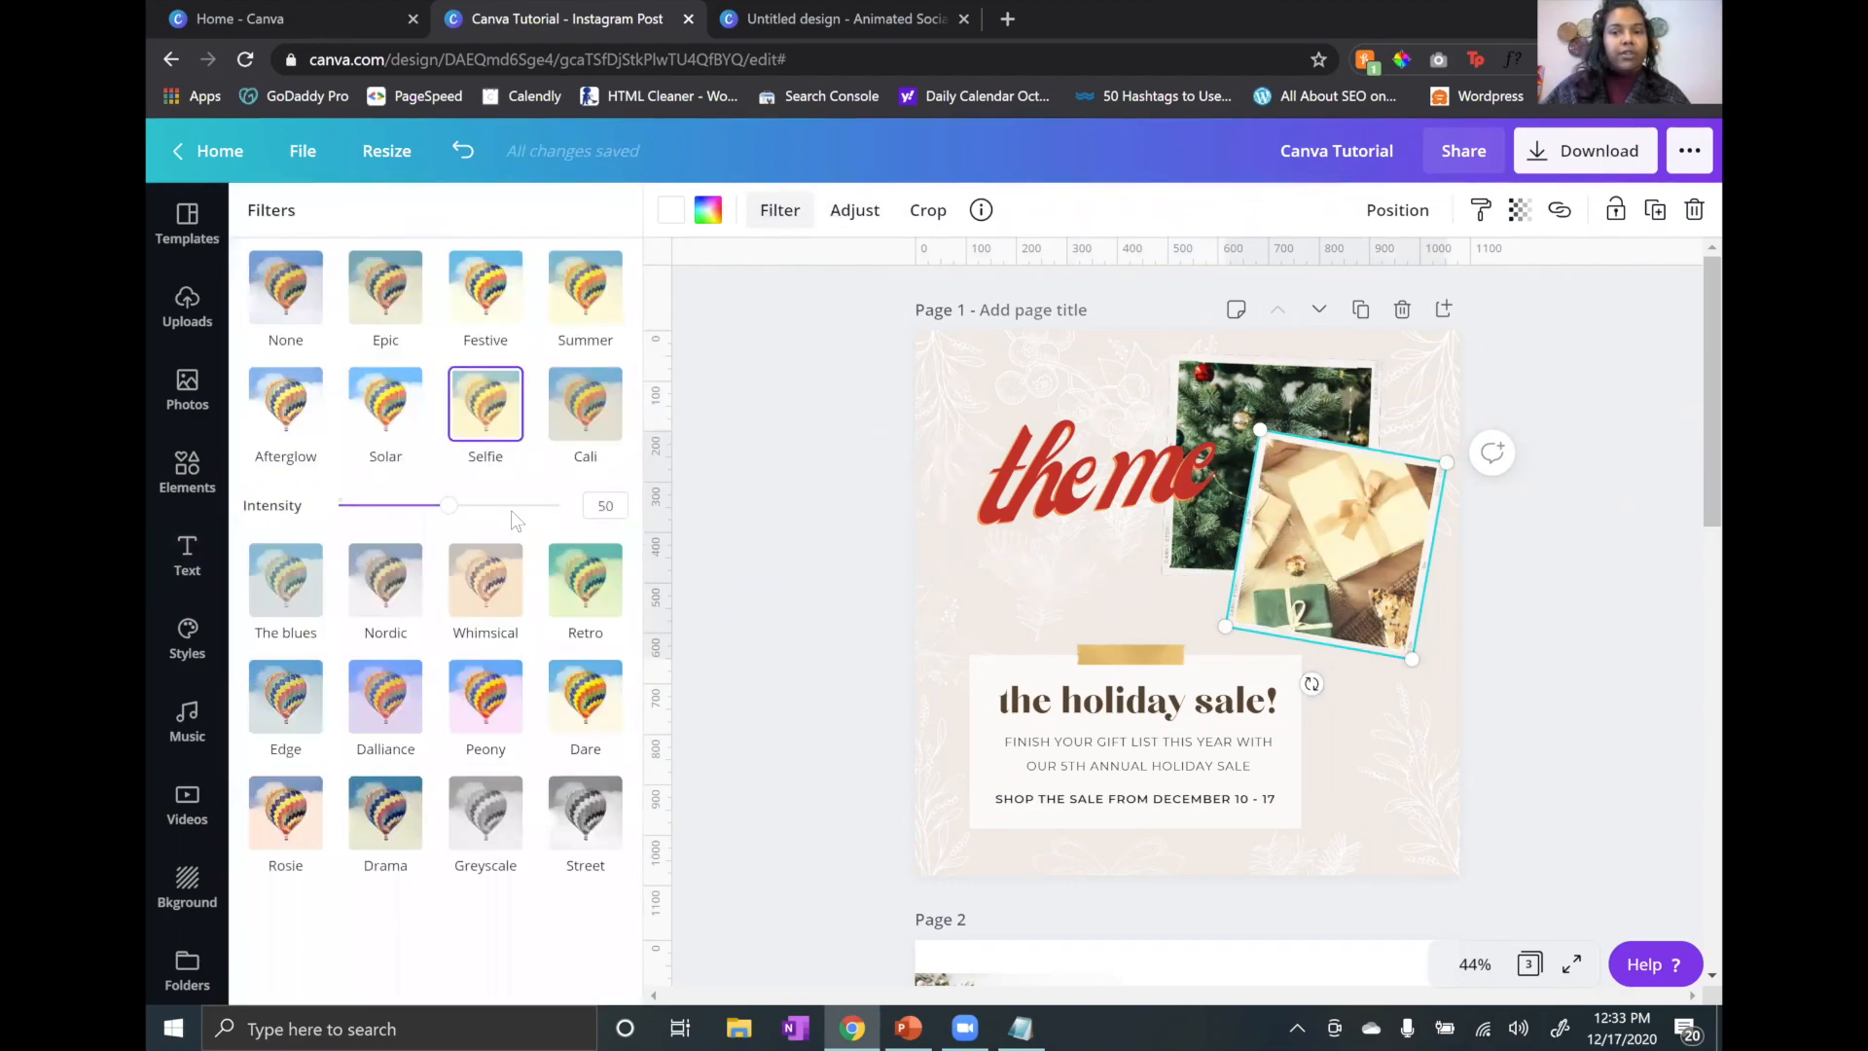
click(418, 693)
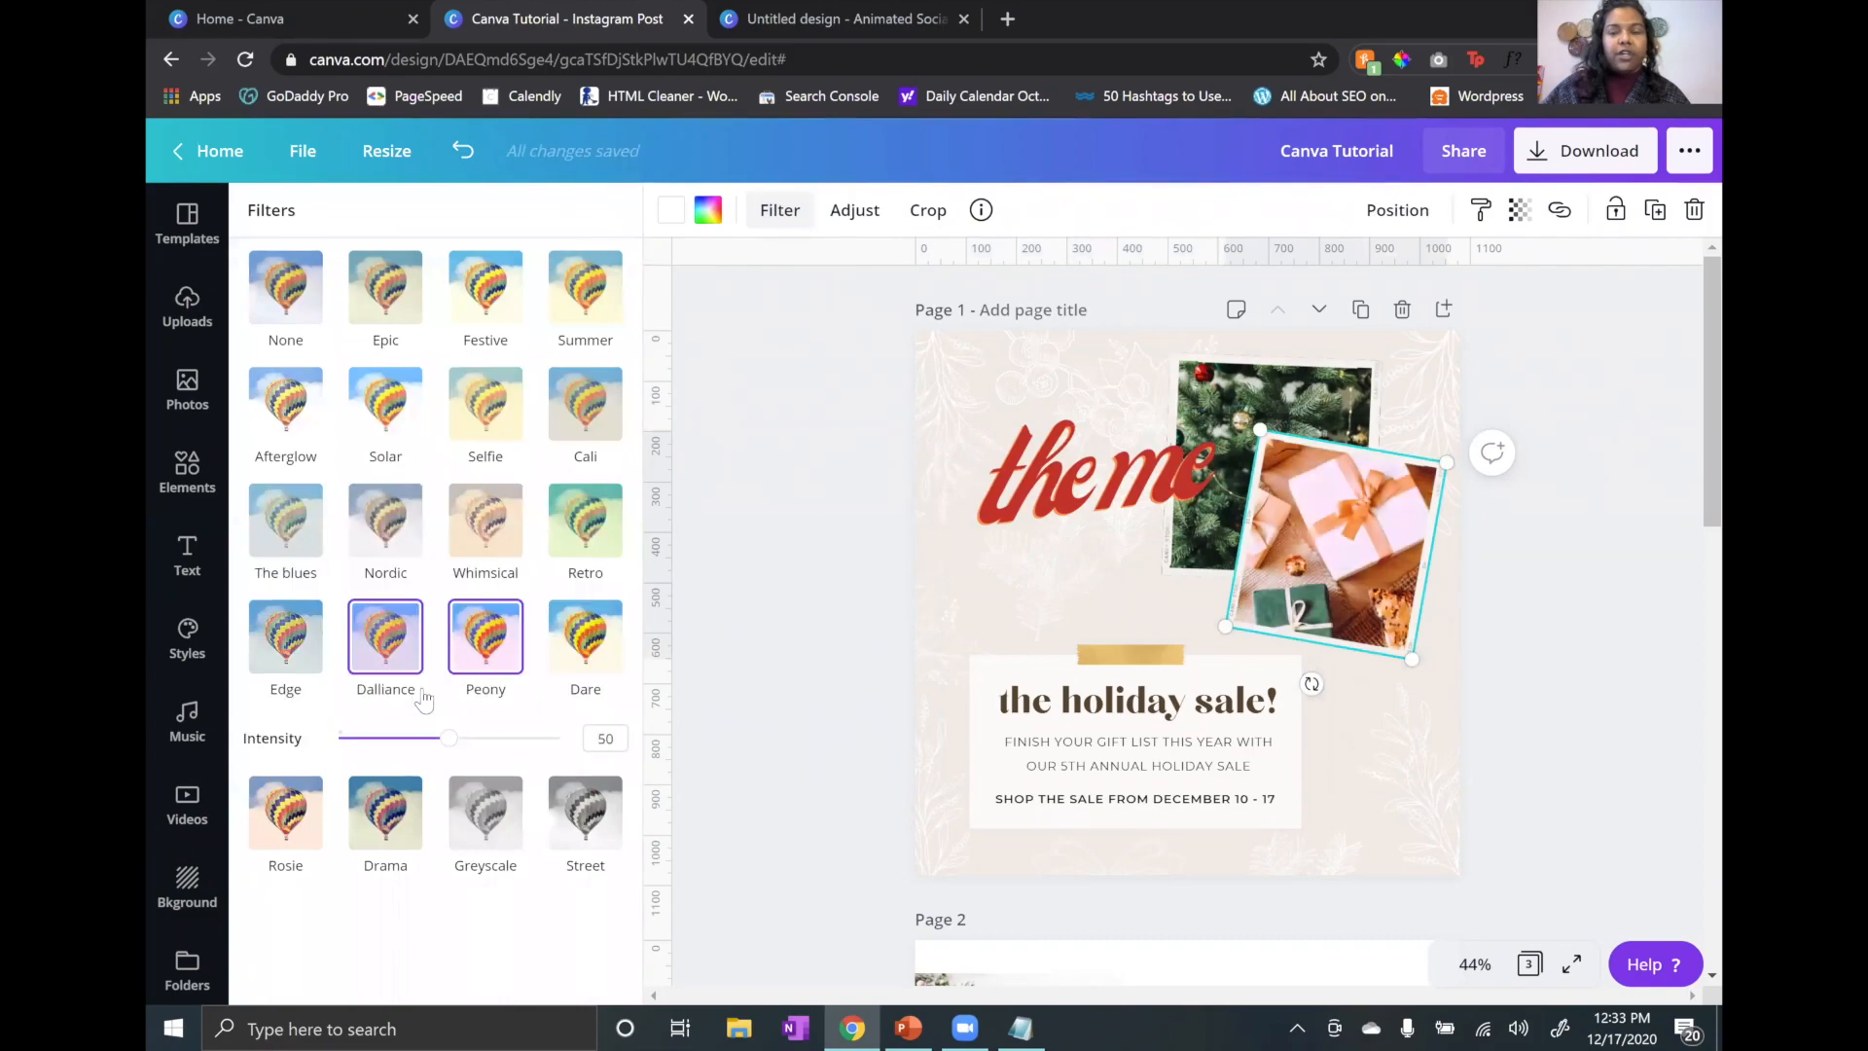
click(580, 800)
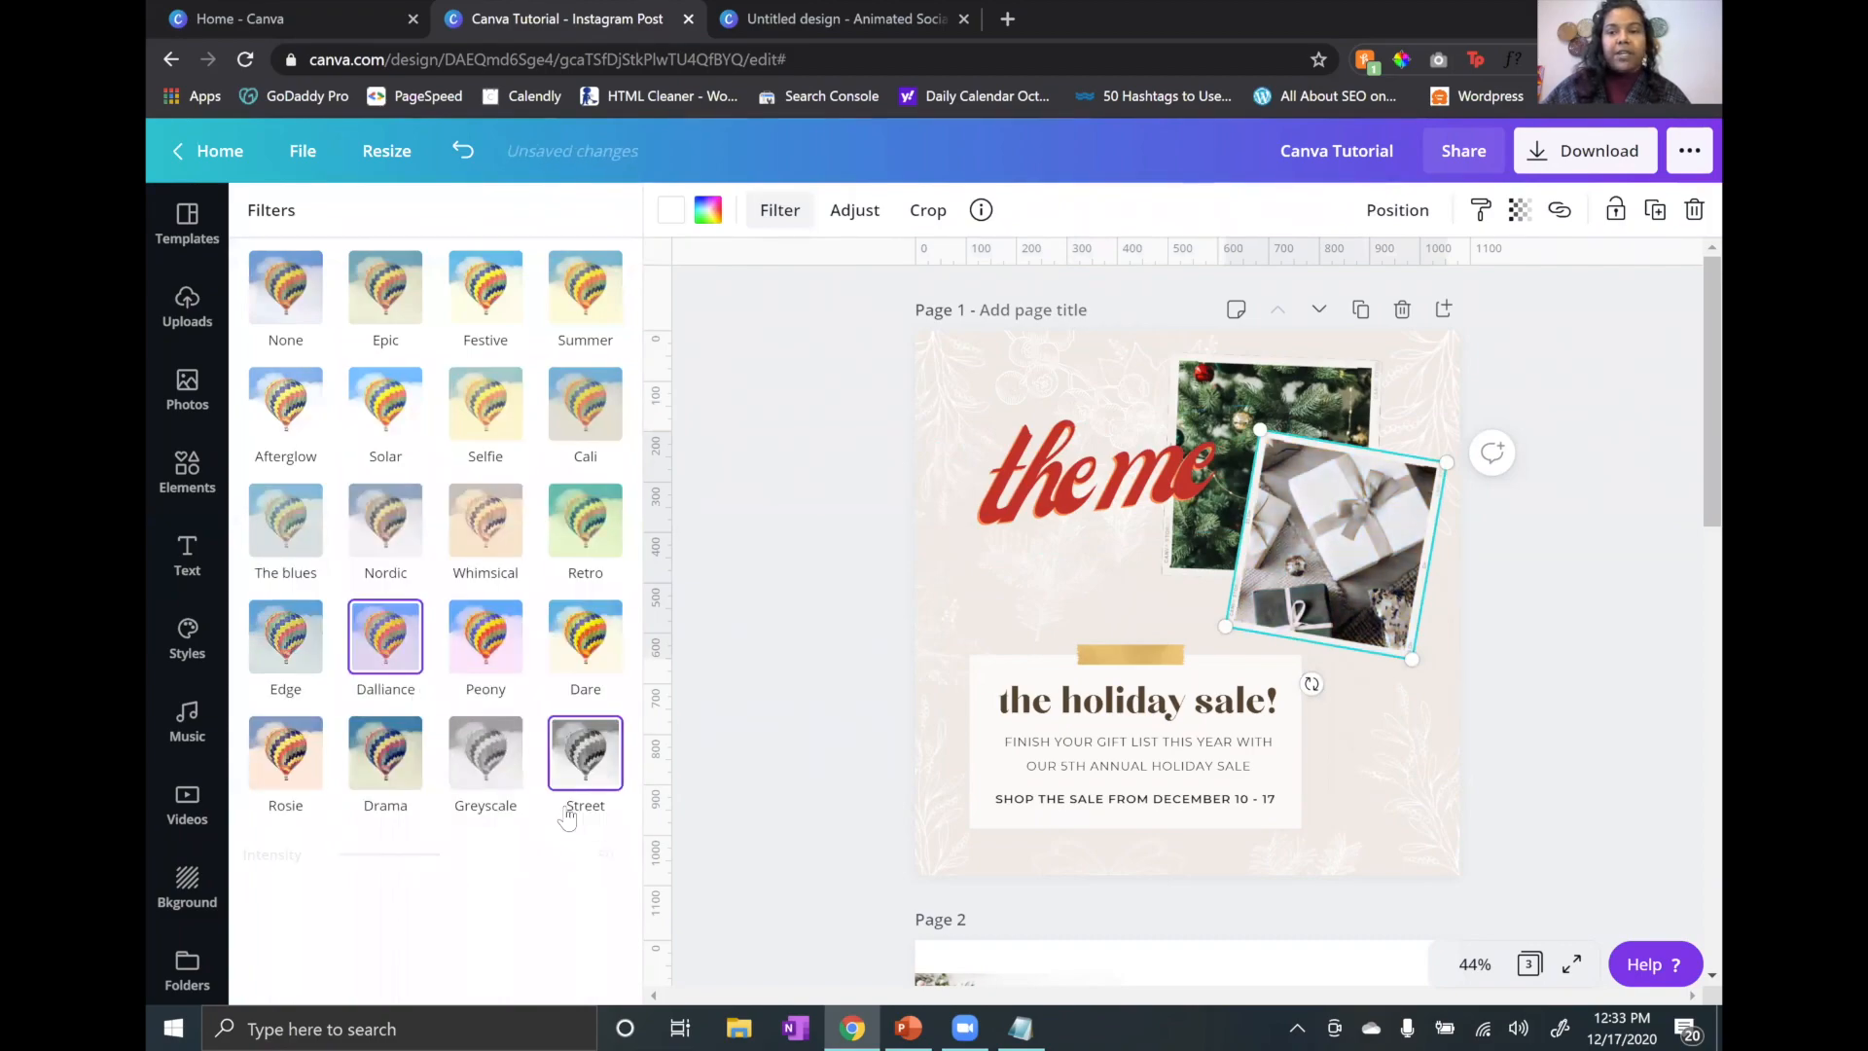
Step: Review the gift photo's adjustment settings, and recrop it on page 1 to center the lower dark gift box in its frame
click(854, 211)
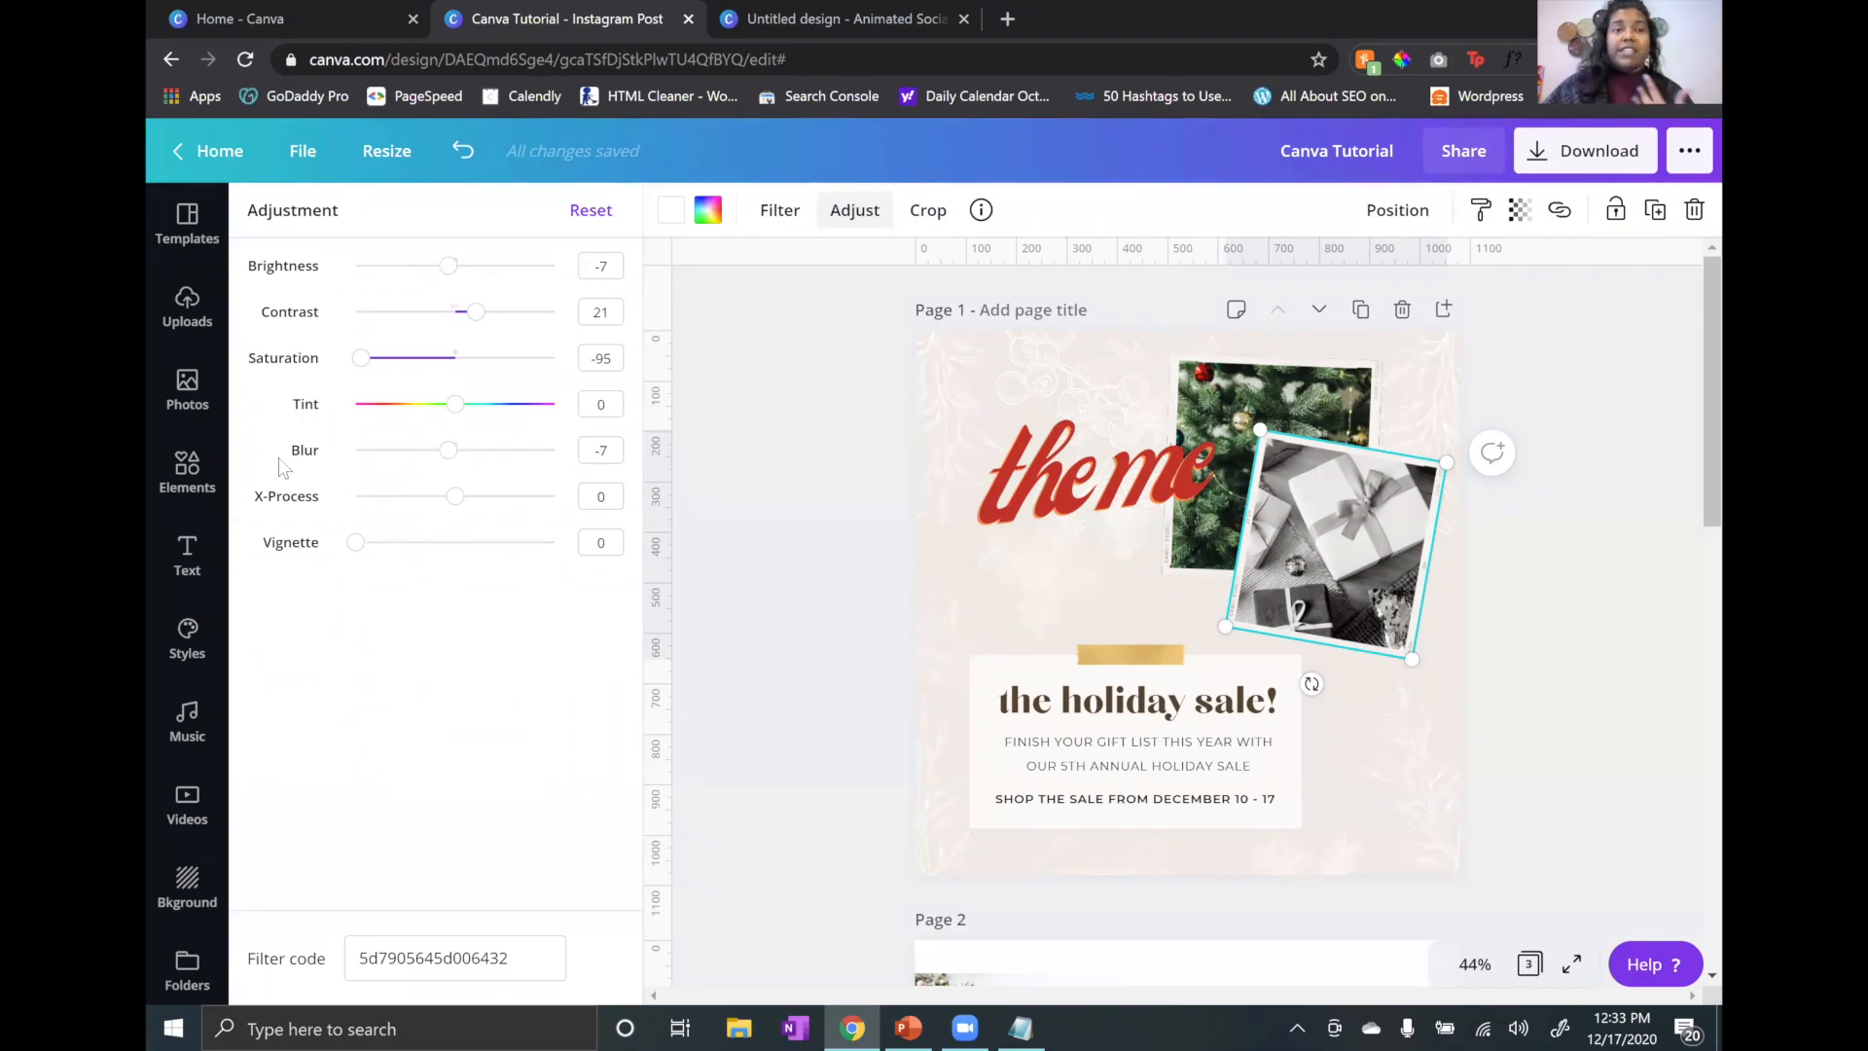
click(927, 211)
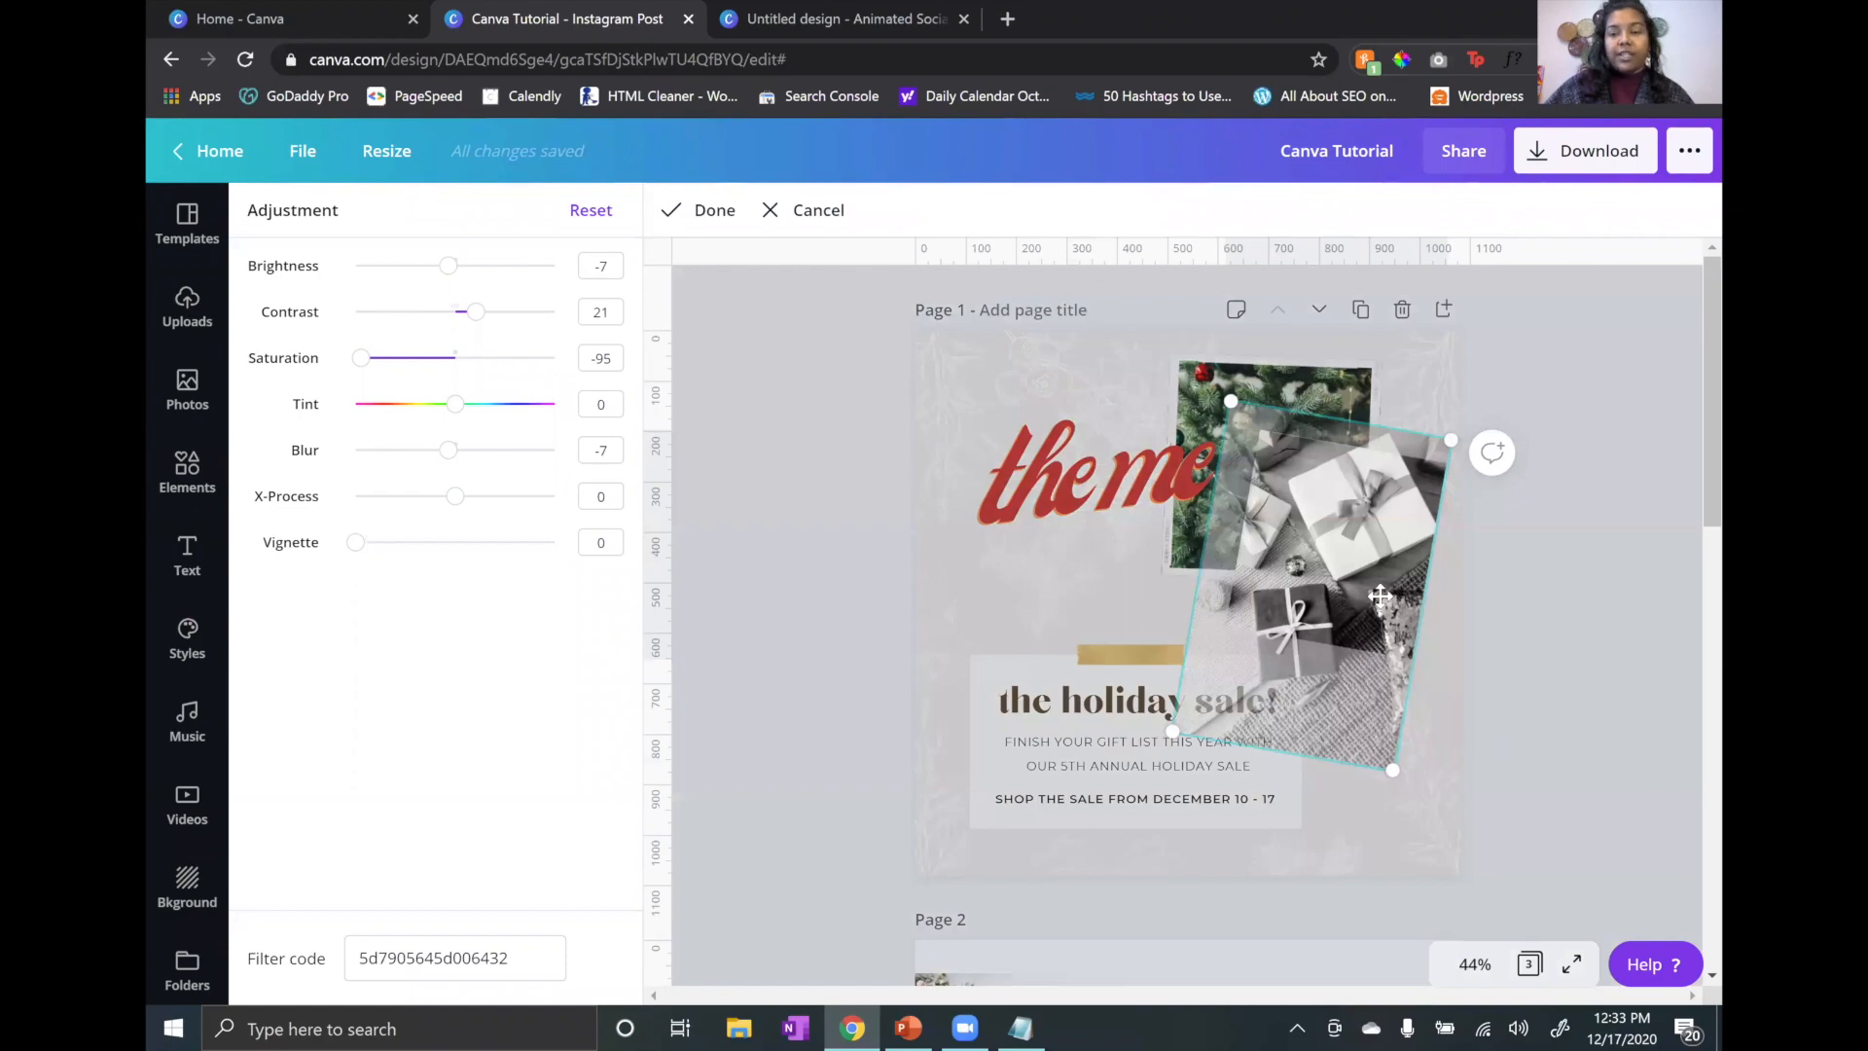
drag(1384, 599, 1454, 449)
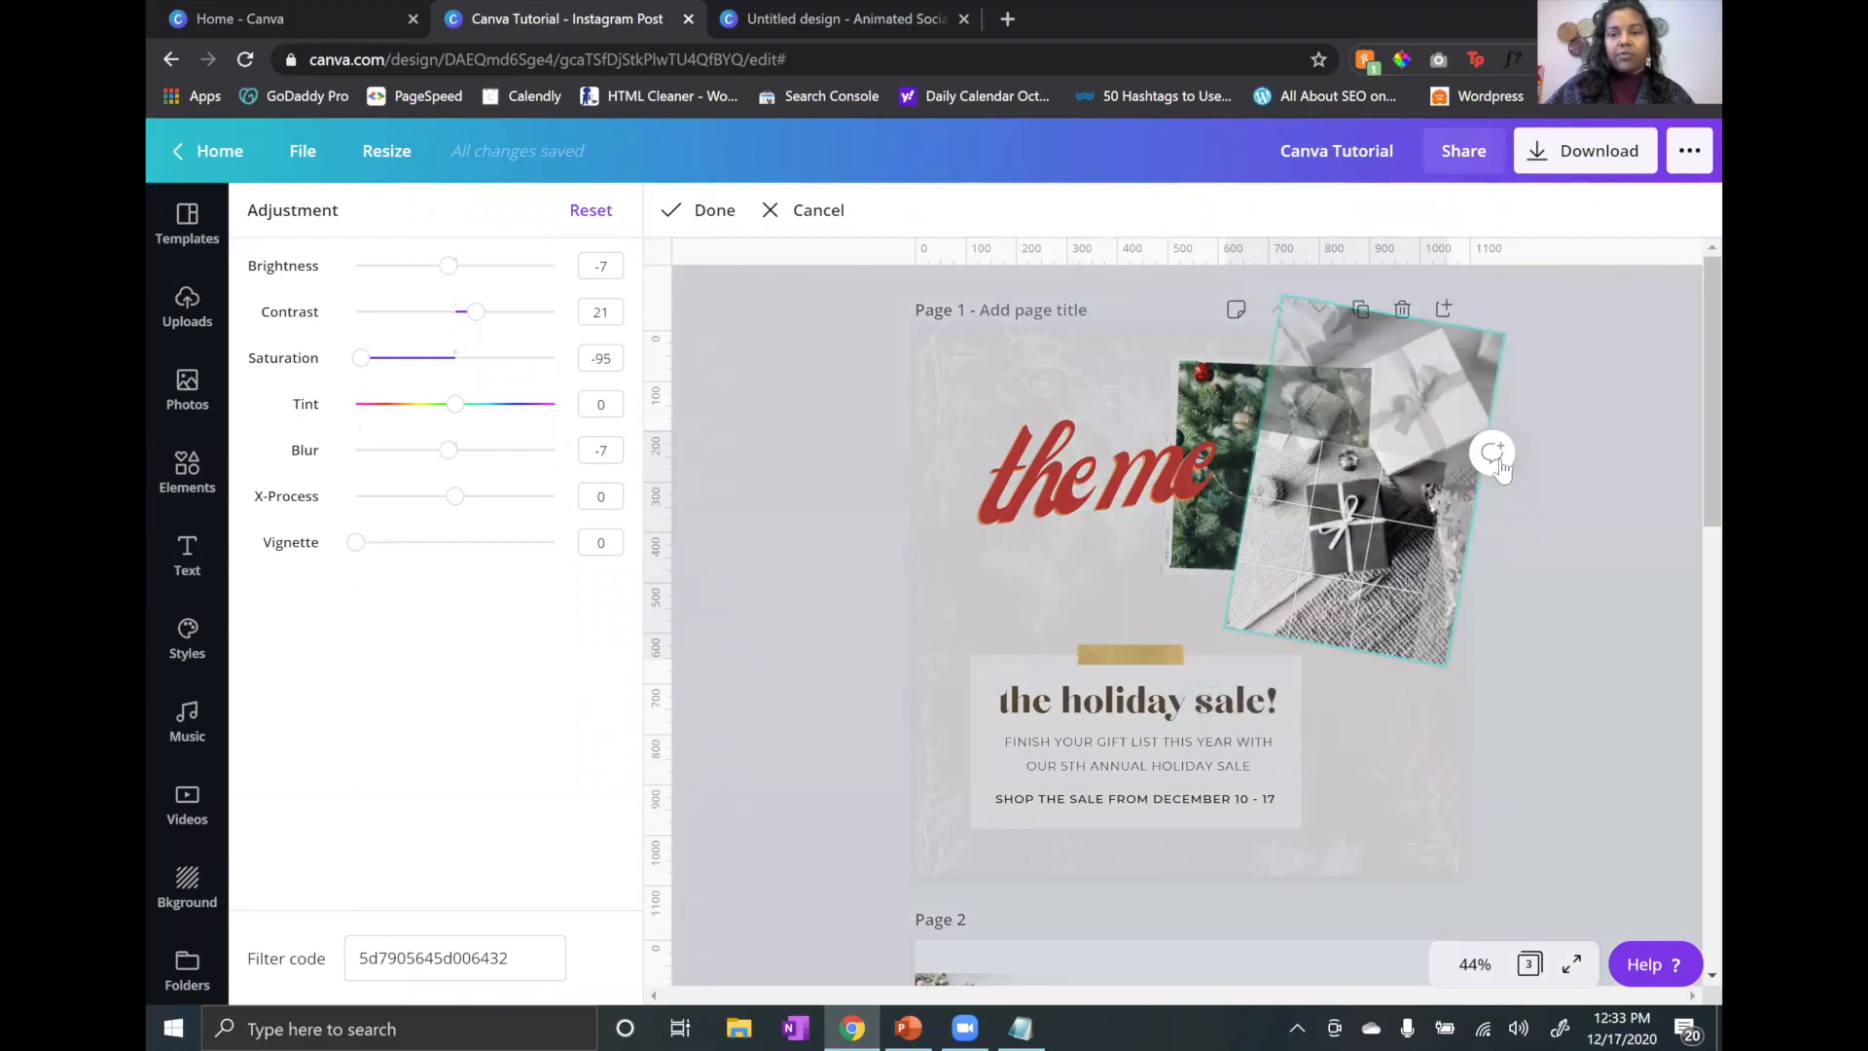
click(698, 214)
click(699, 213)
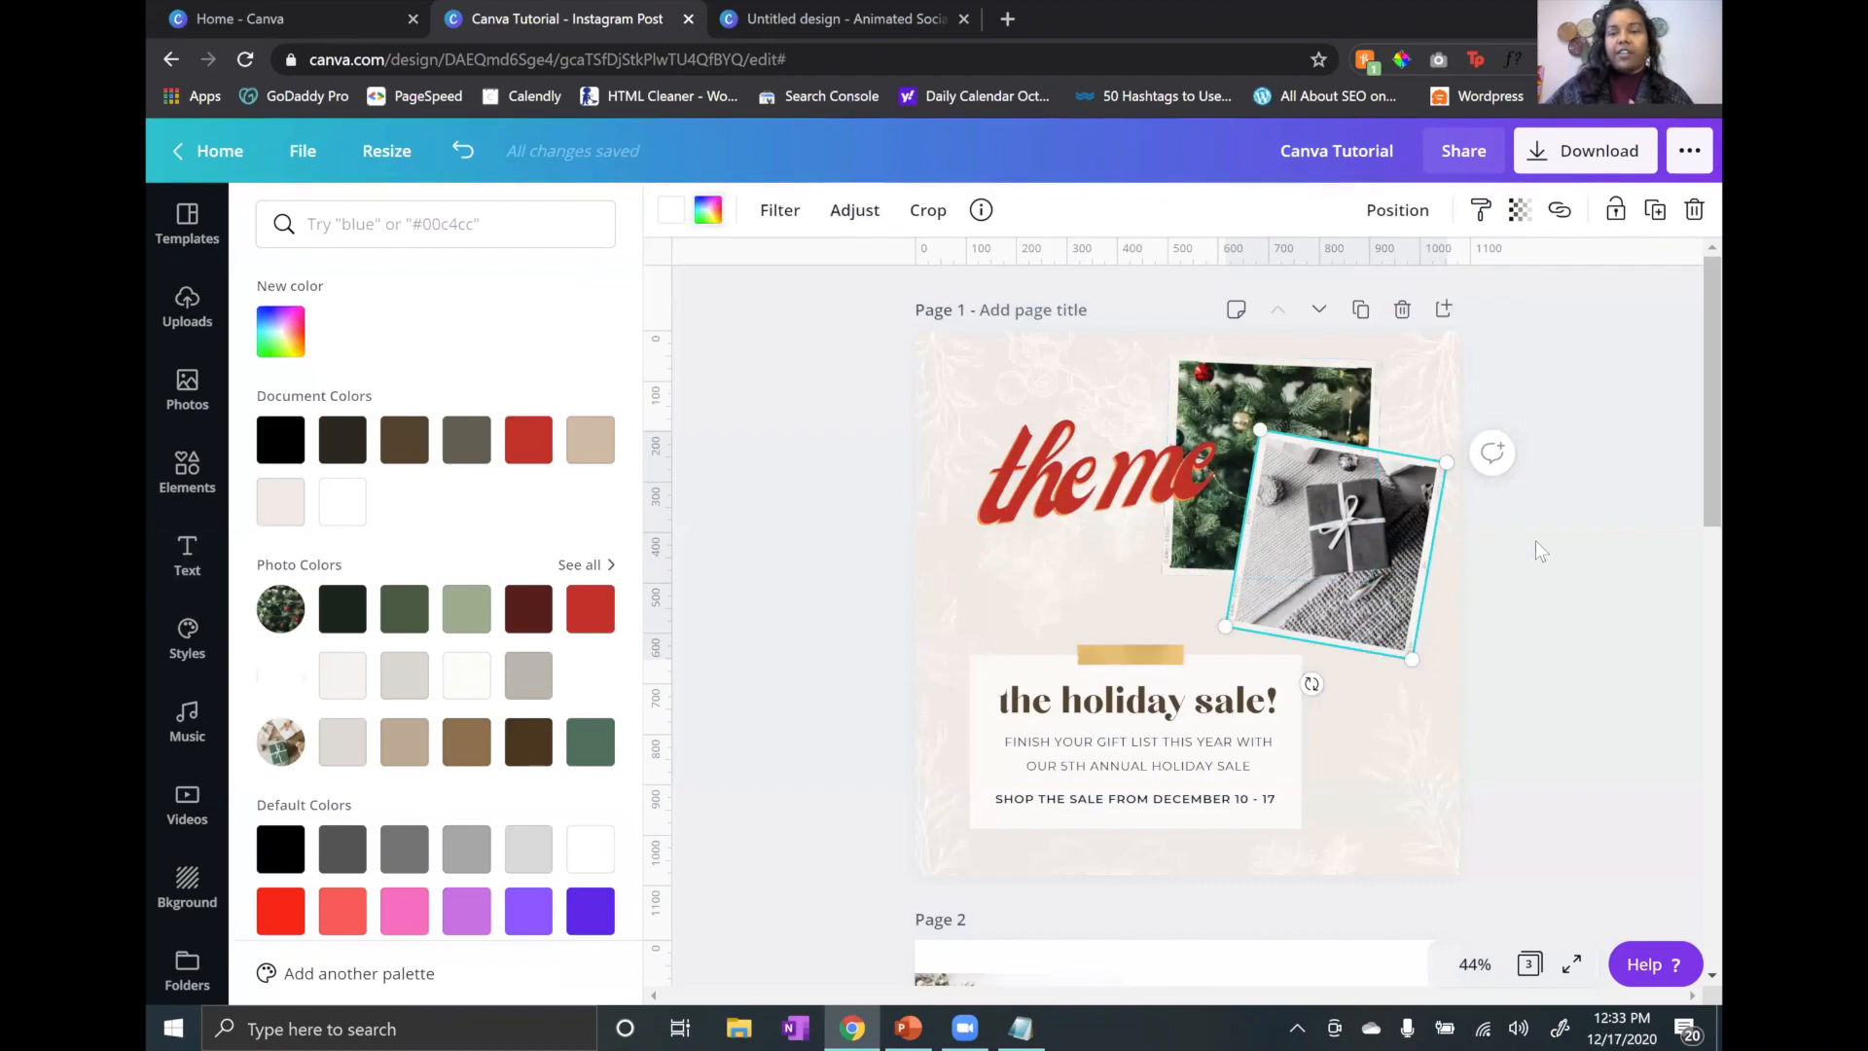
Step: Delete the remaining red script text from page 1
click(1116, 483)
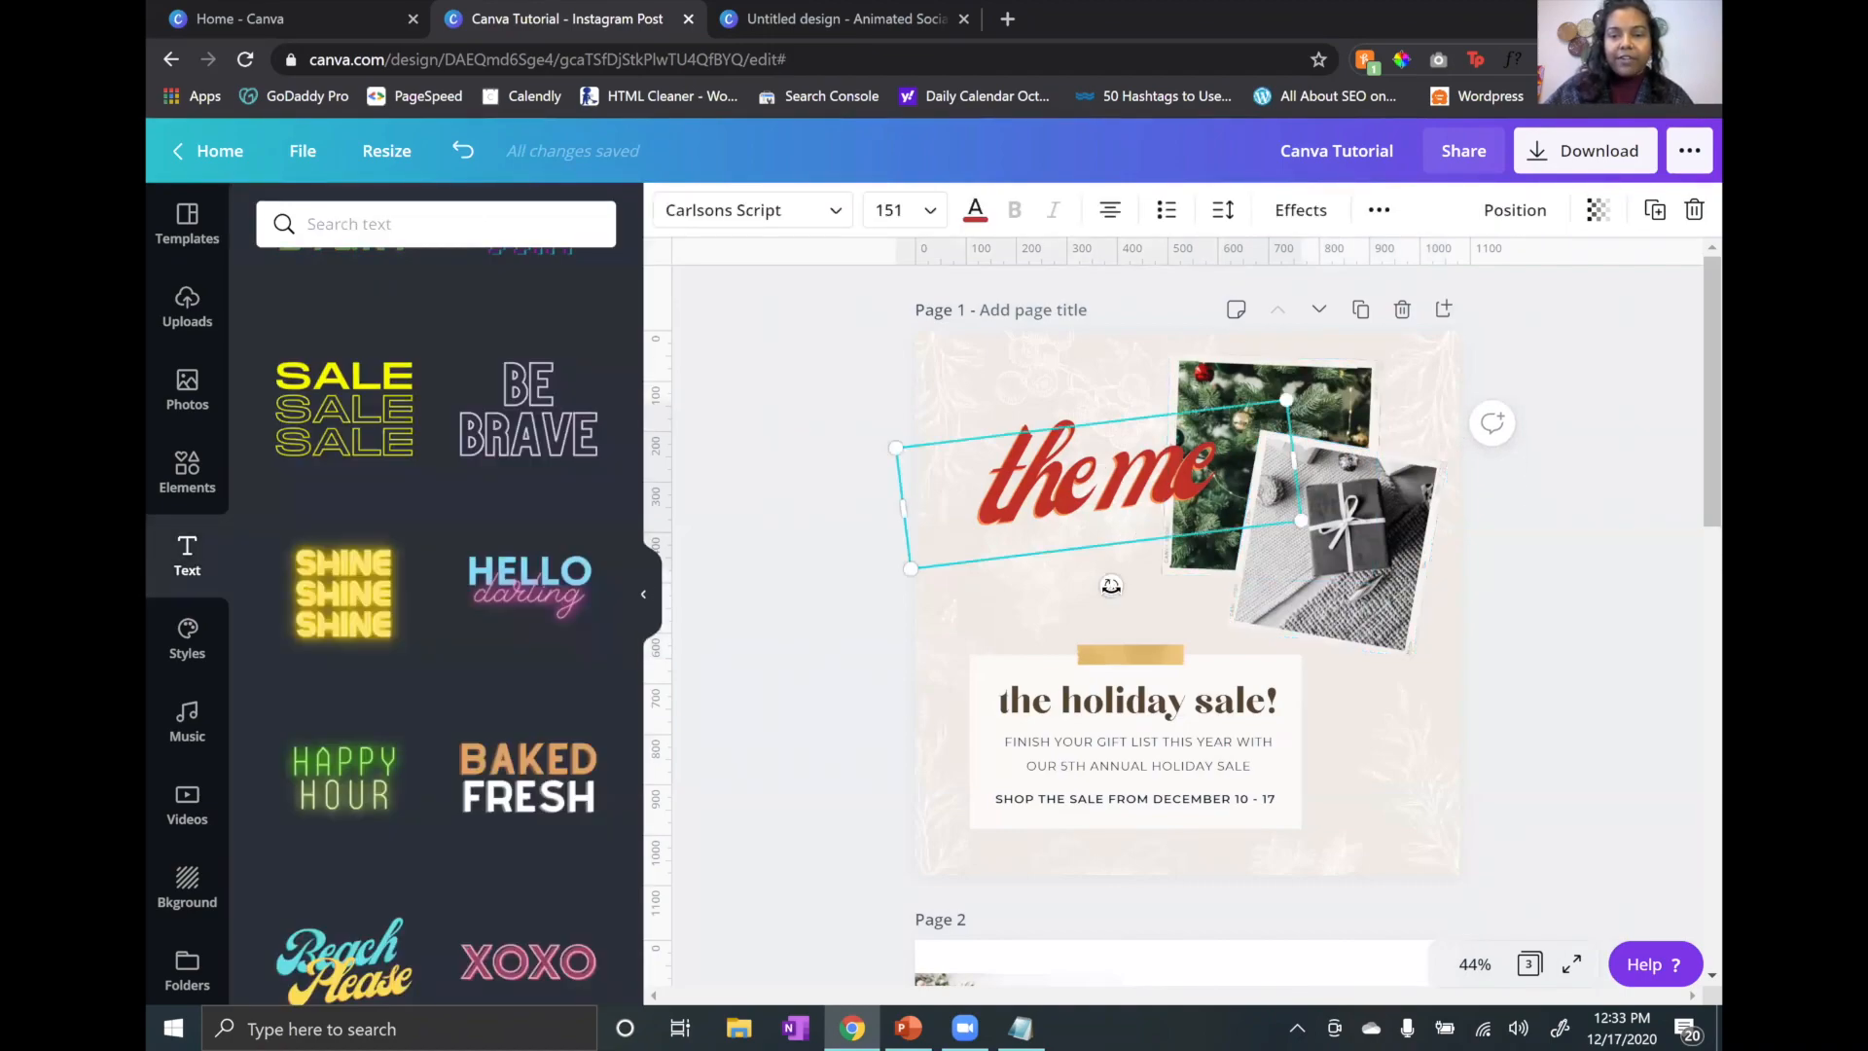
key(Delete)
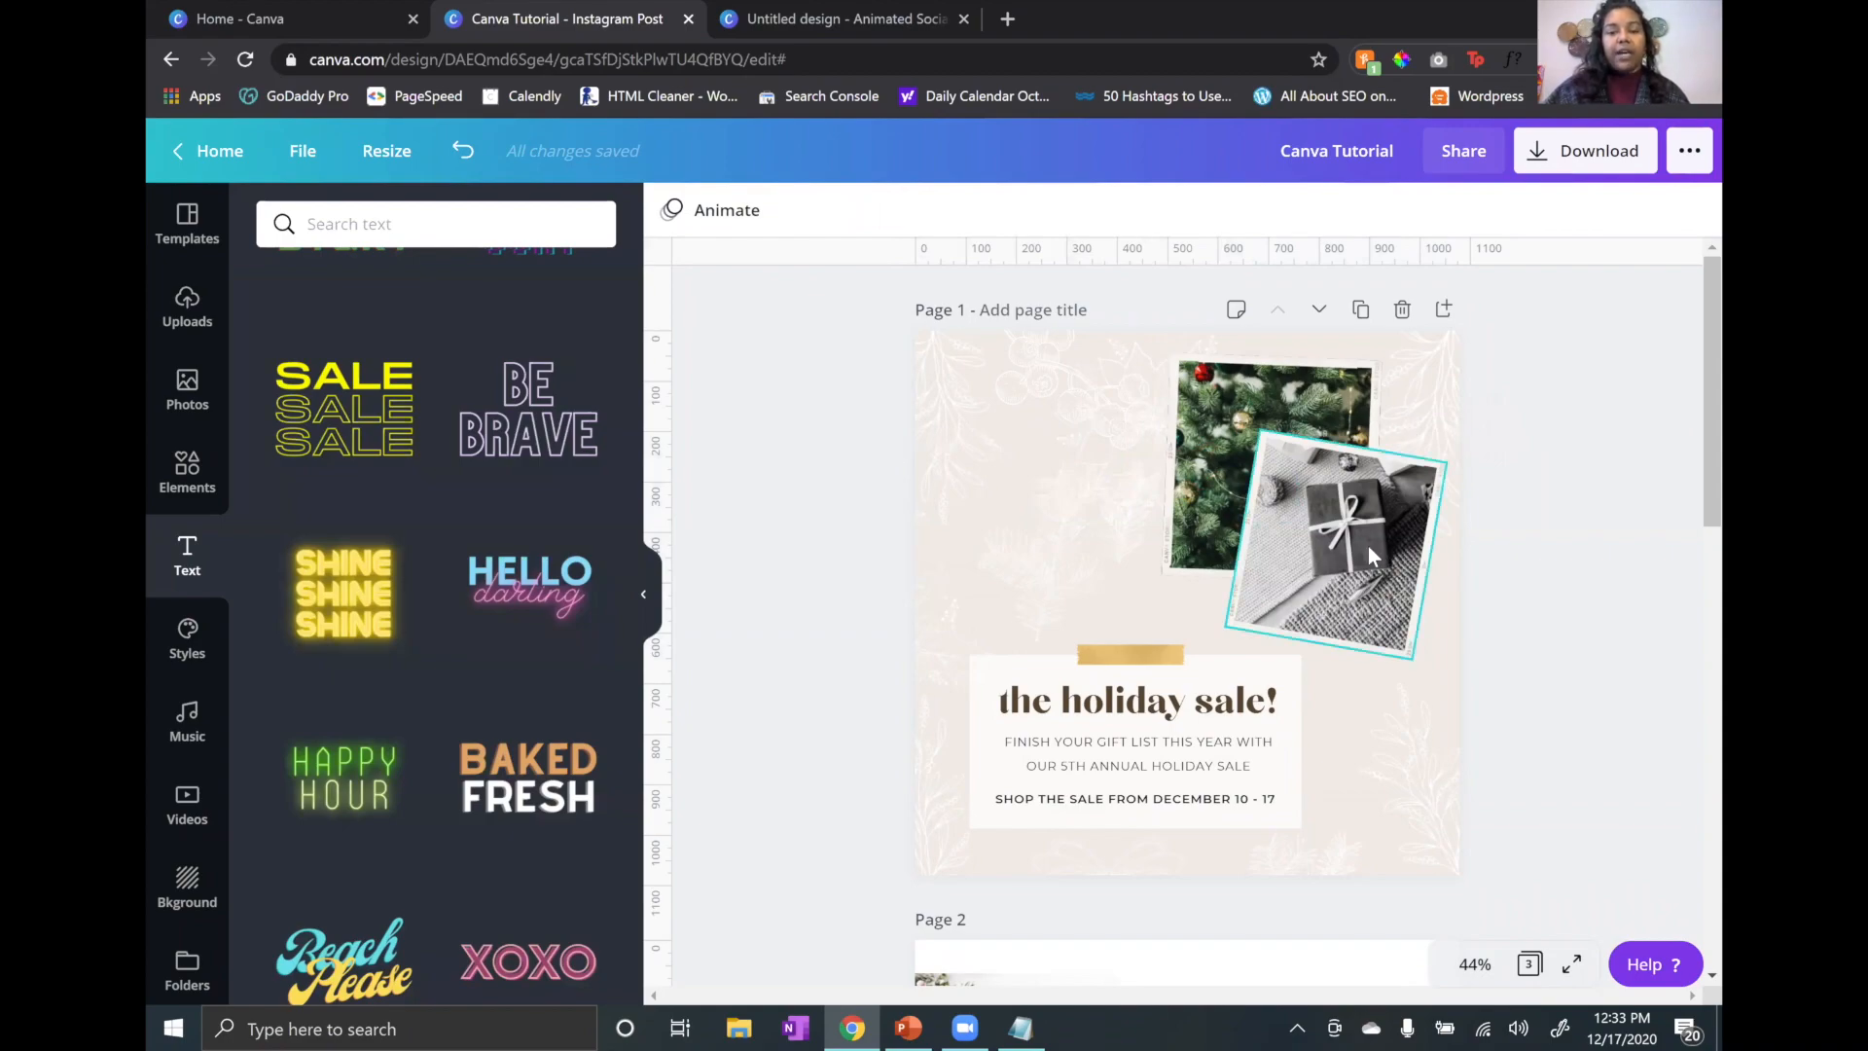
scroll(1368, 546, down, 1)
scroll(1367, 546, up, 1)
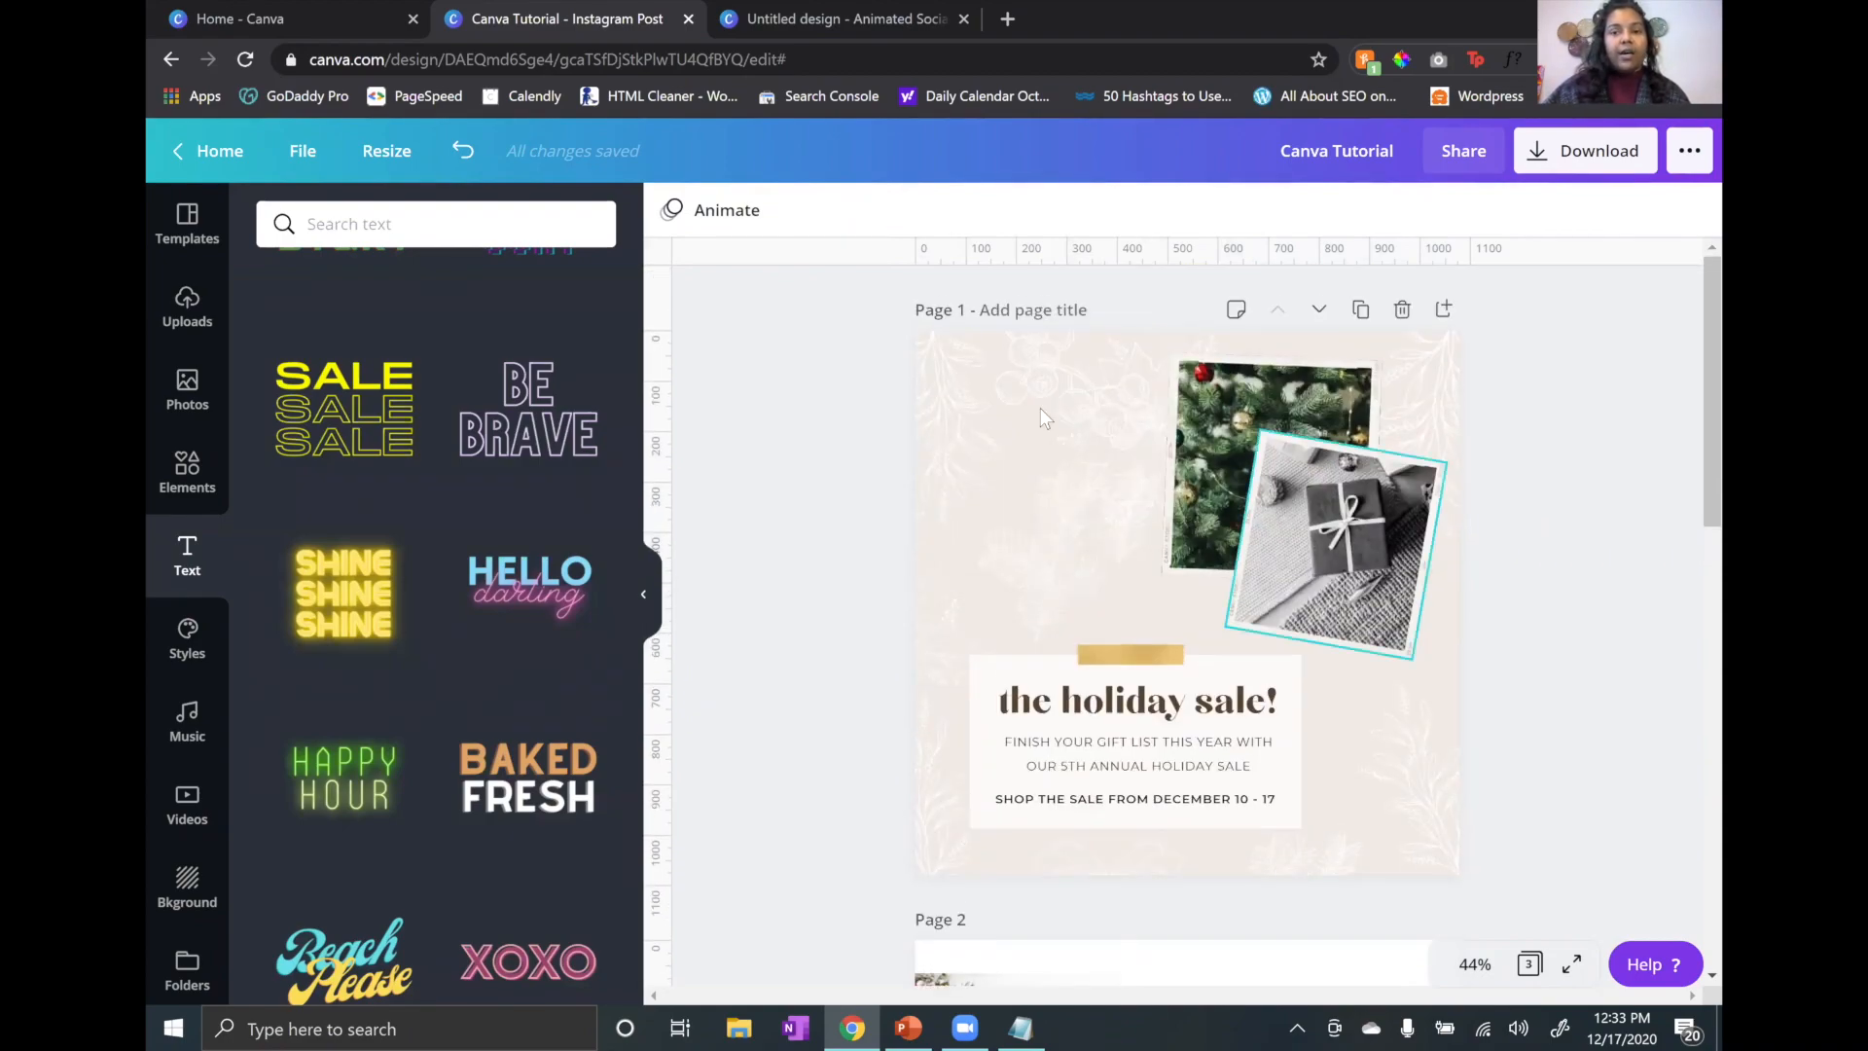
Step: Select the faint leaf illustrations and the background of page 1 one by one to examine the separate design elements
drag(1027, 409, 930, 447)
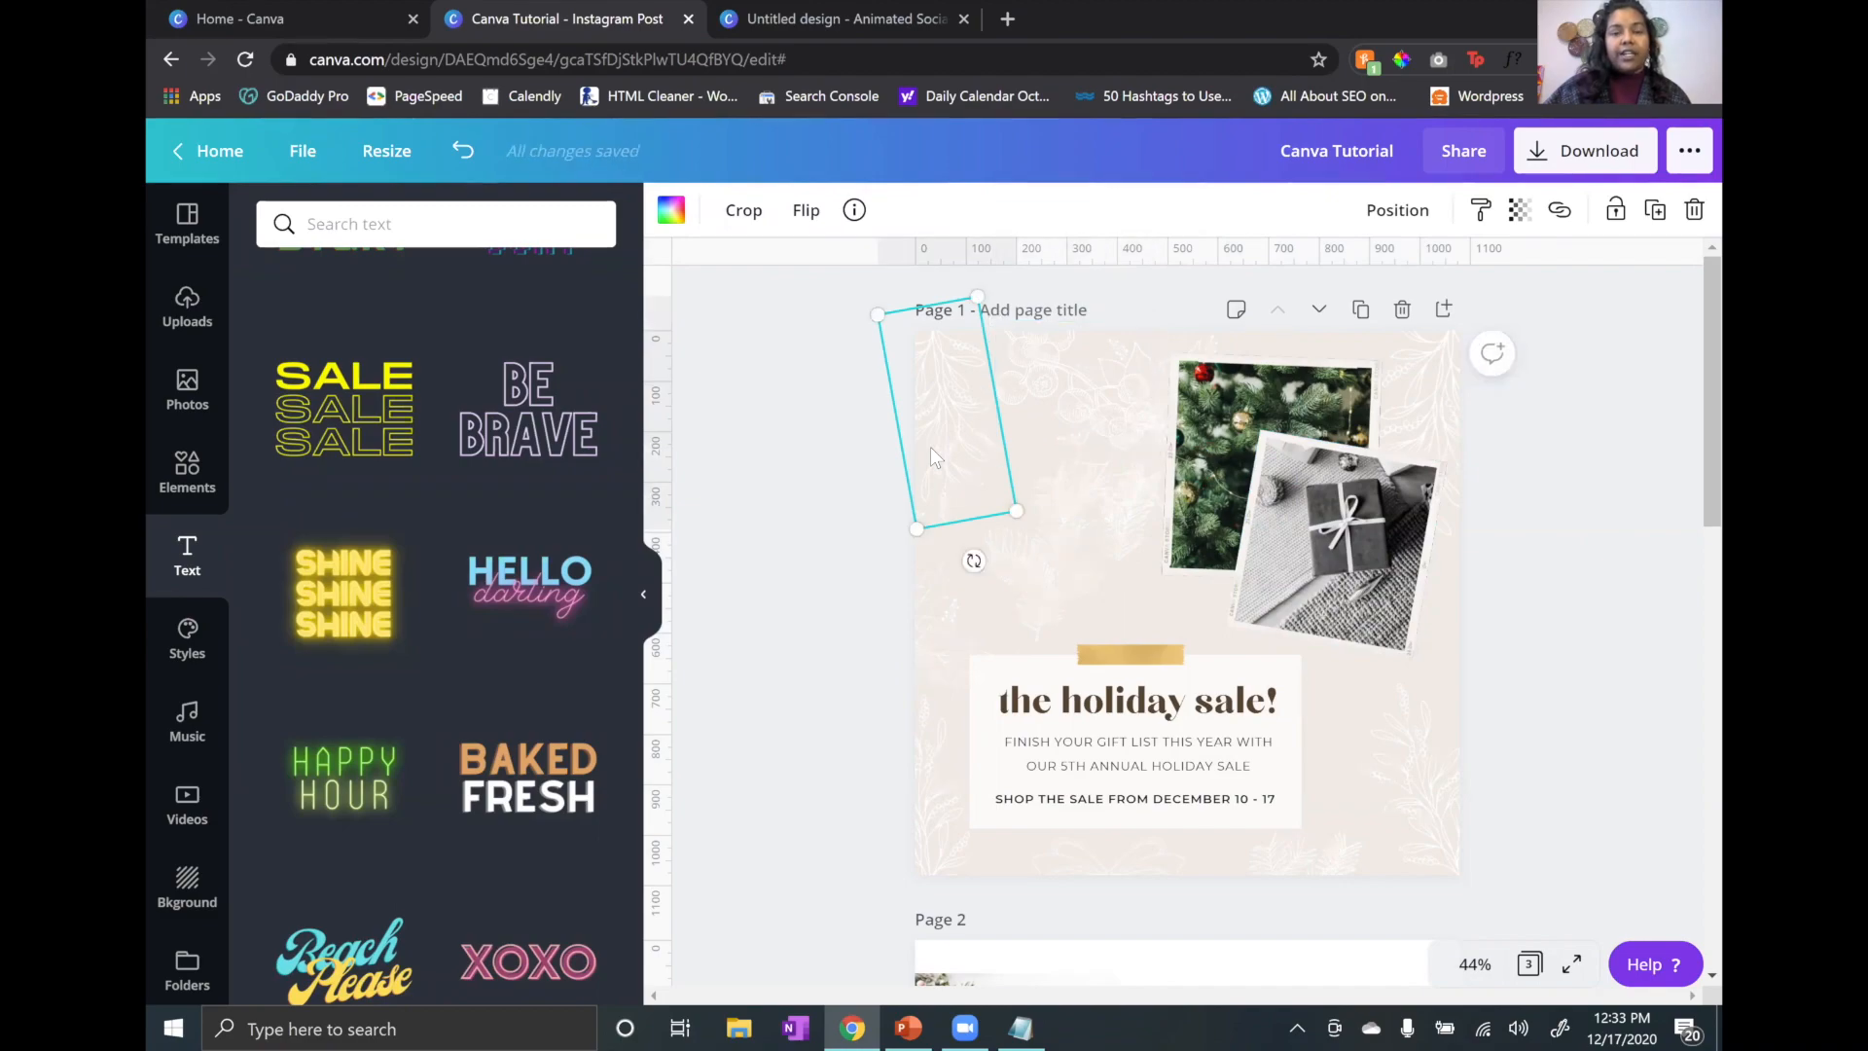
click(1089, 586)
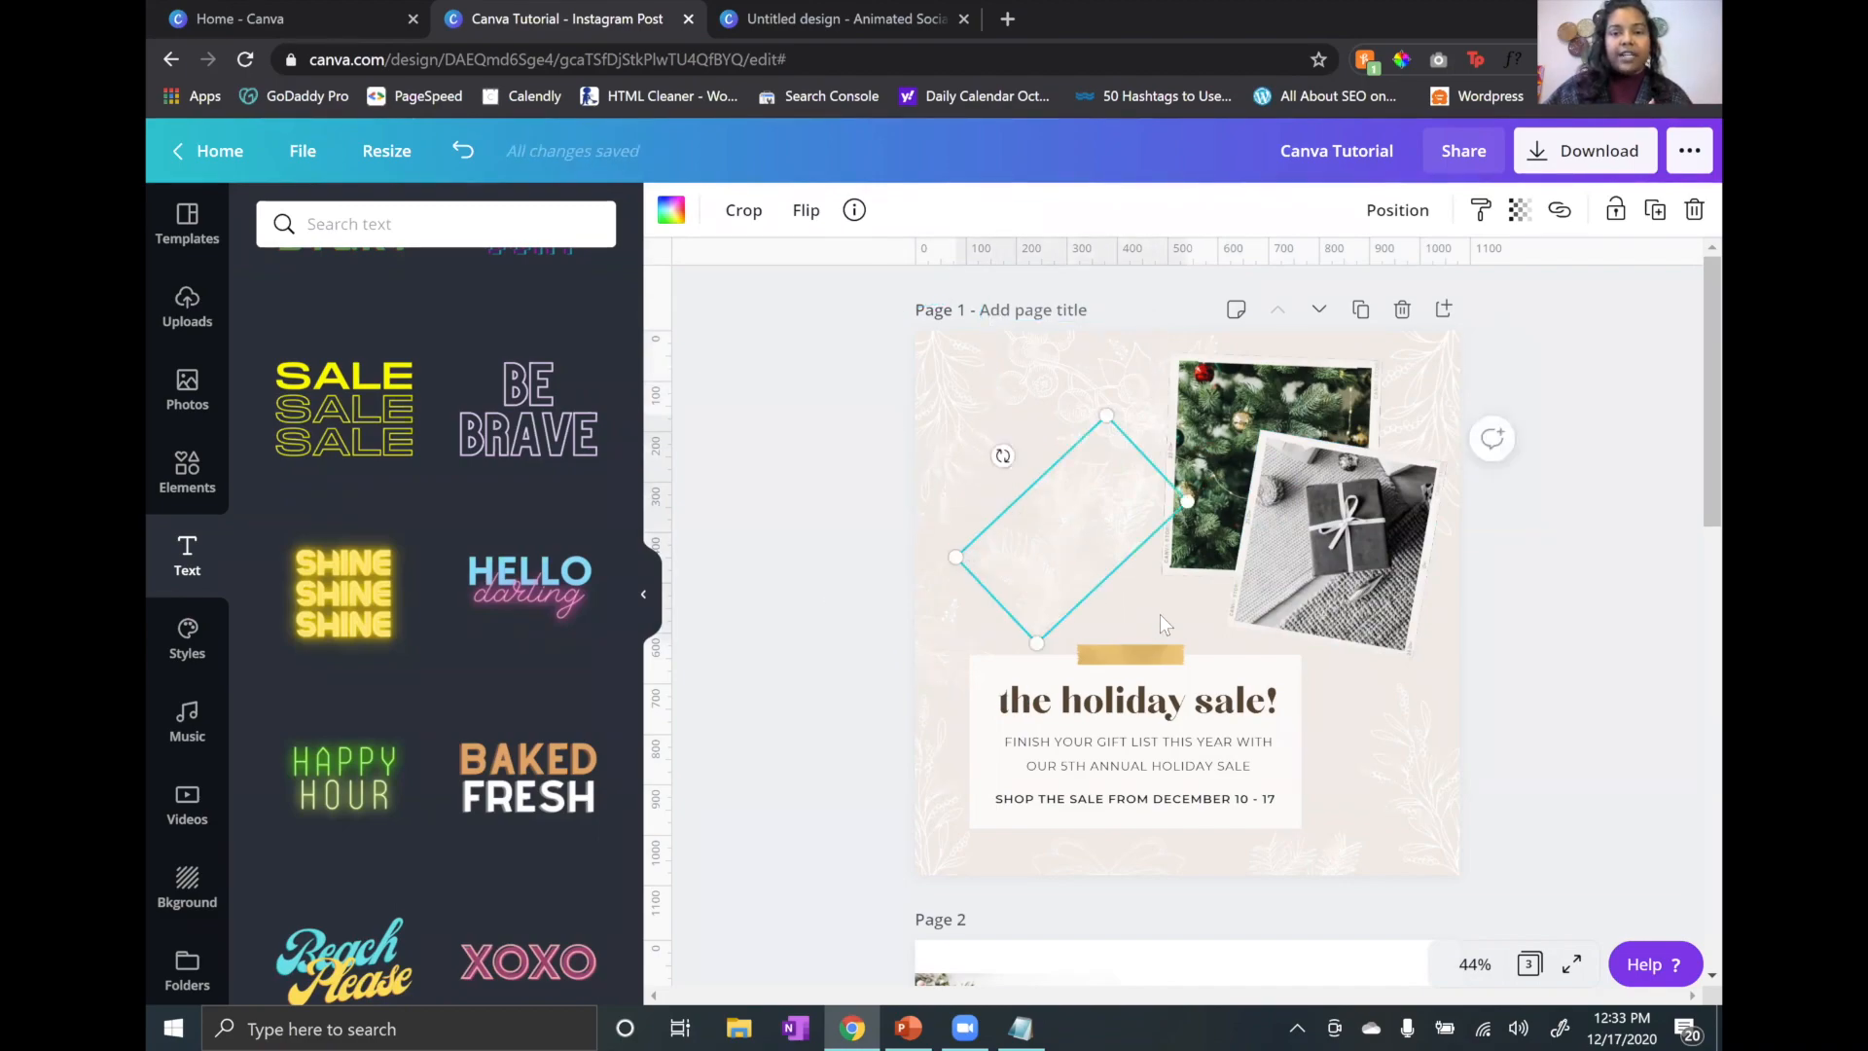
click(1159, 615)
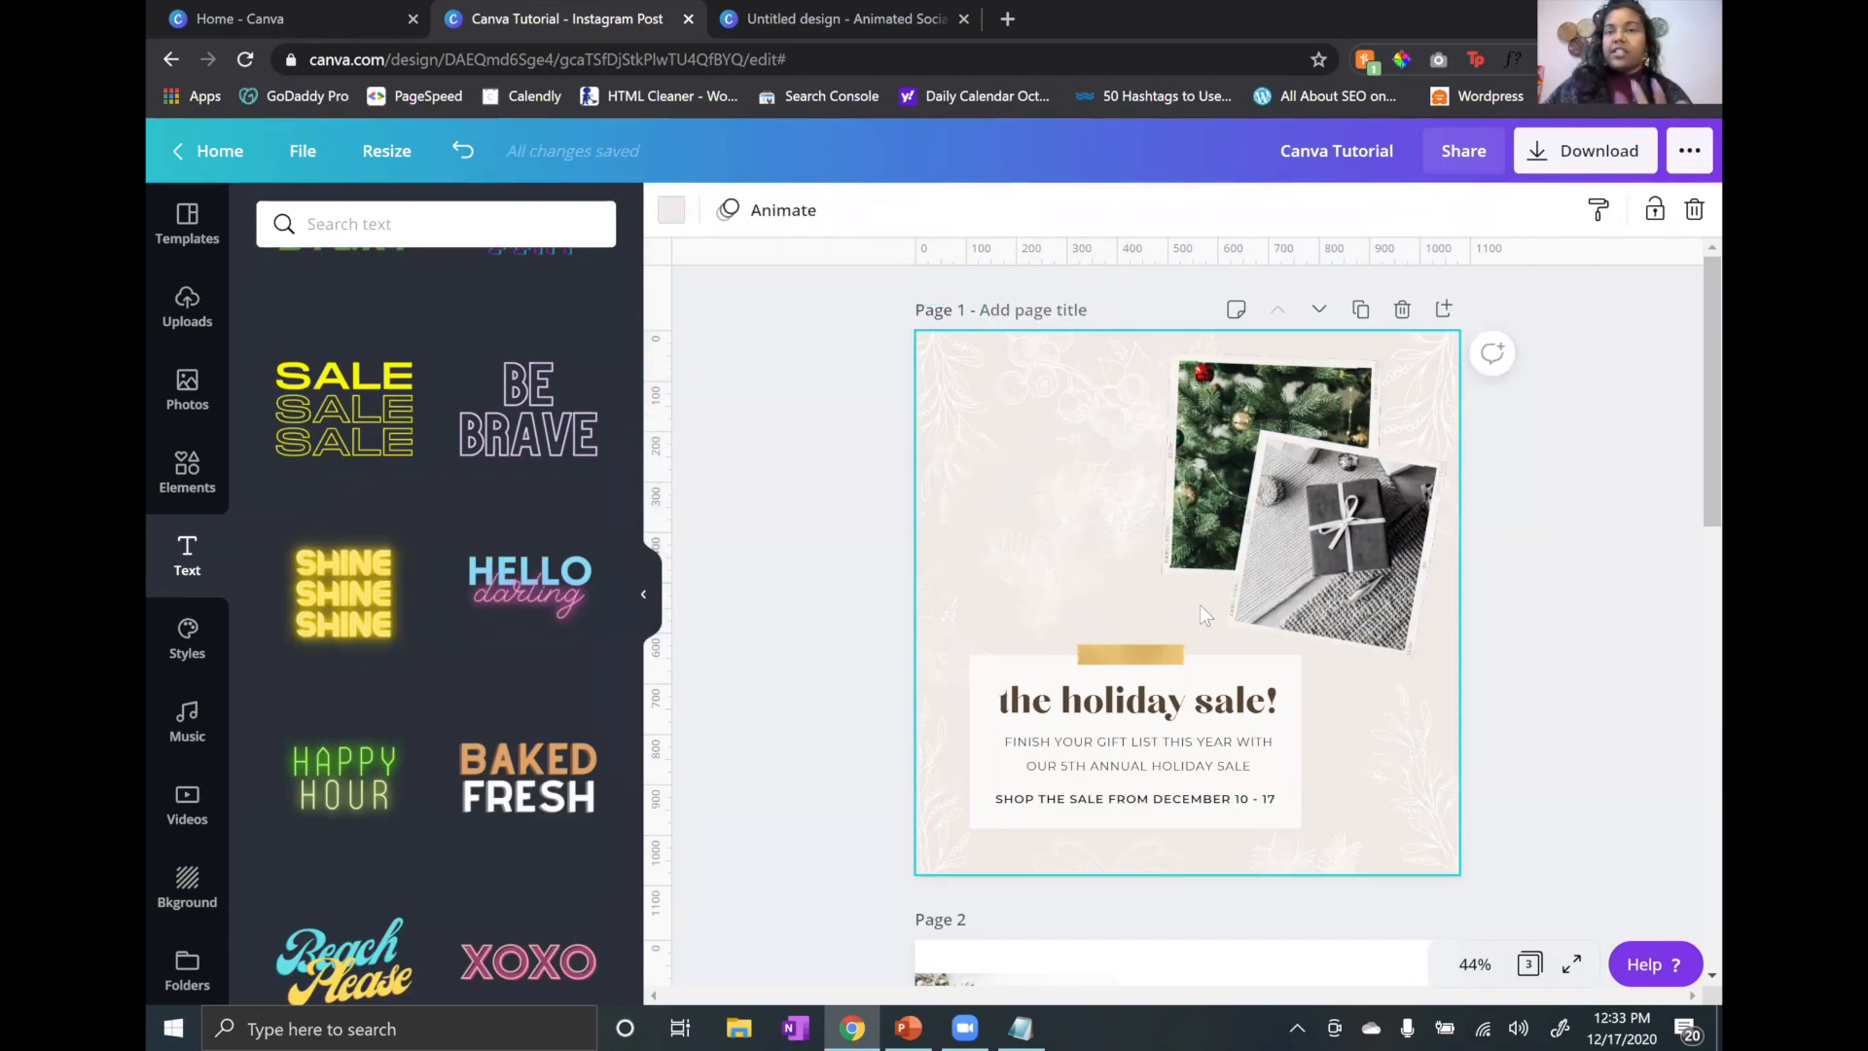
click(1066, 552)
click(1099, 376)
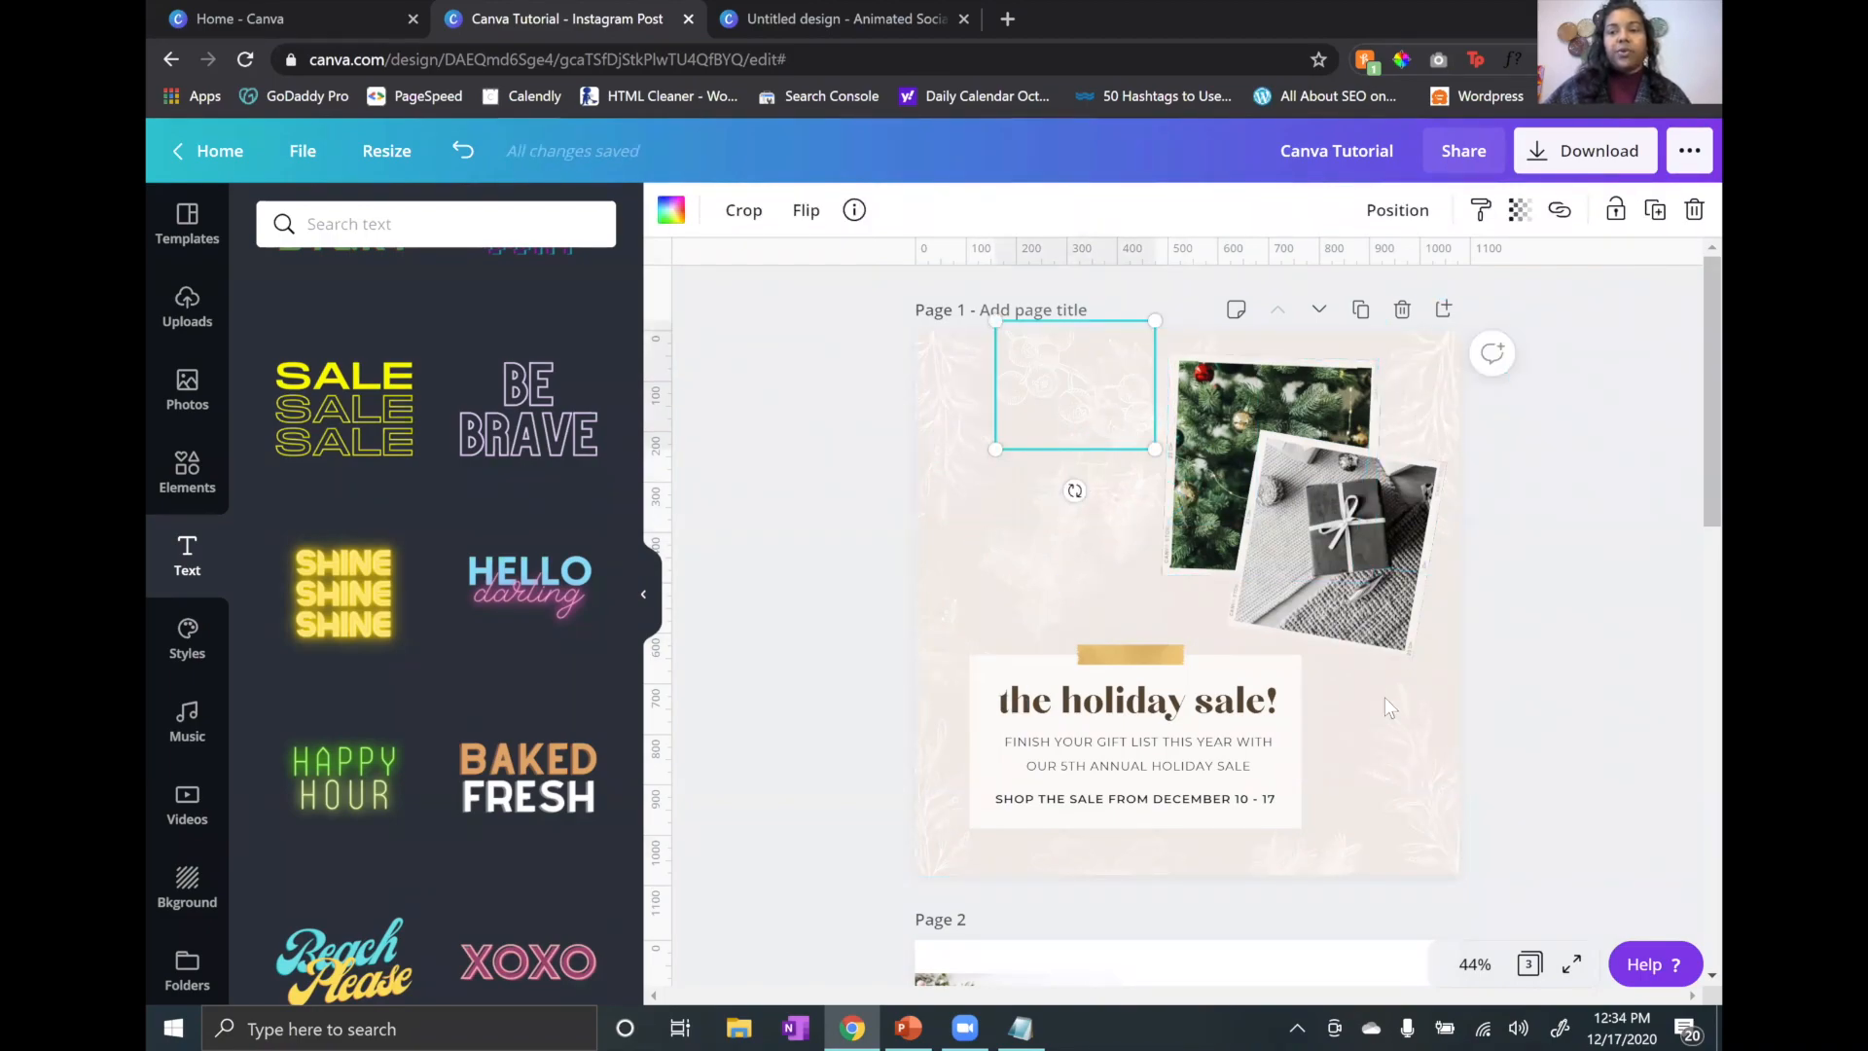
Step: Select the wrapped-gift photo on page 2
scroll(1216, 759, down, 5)
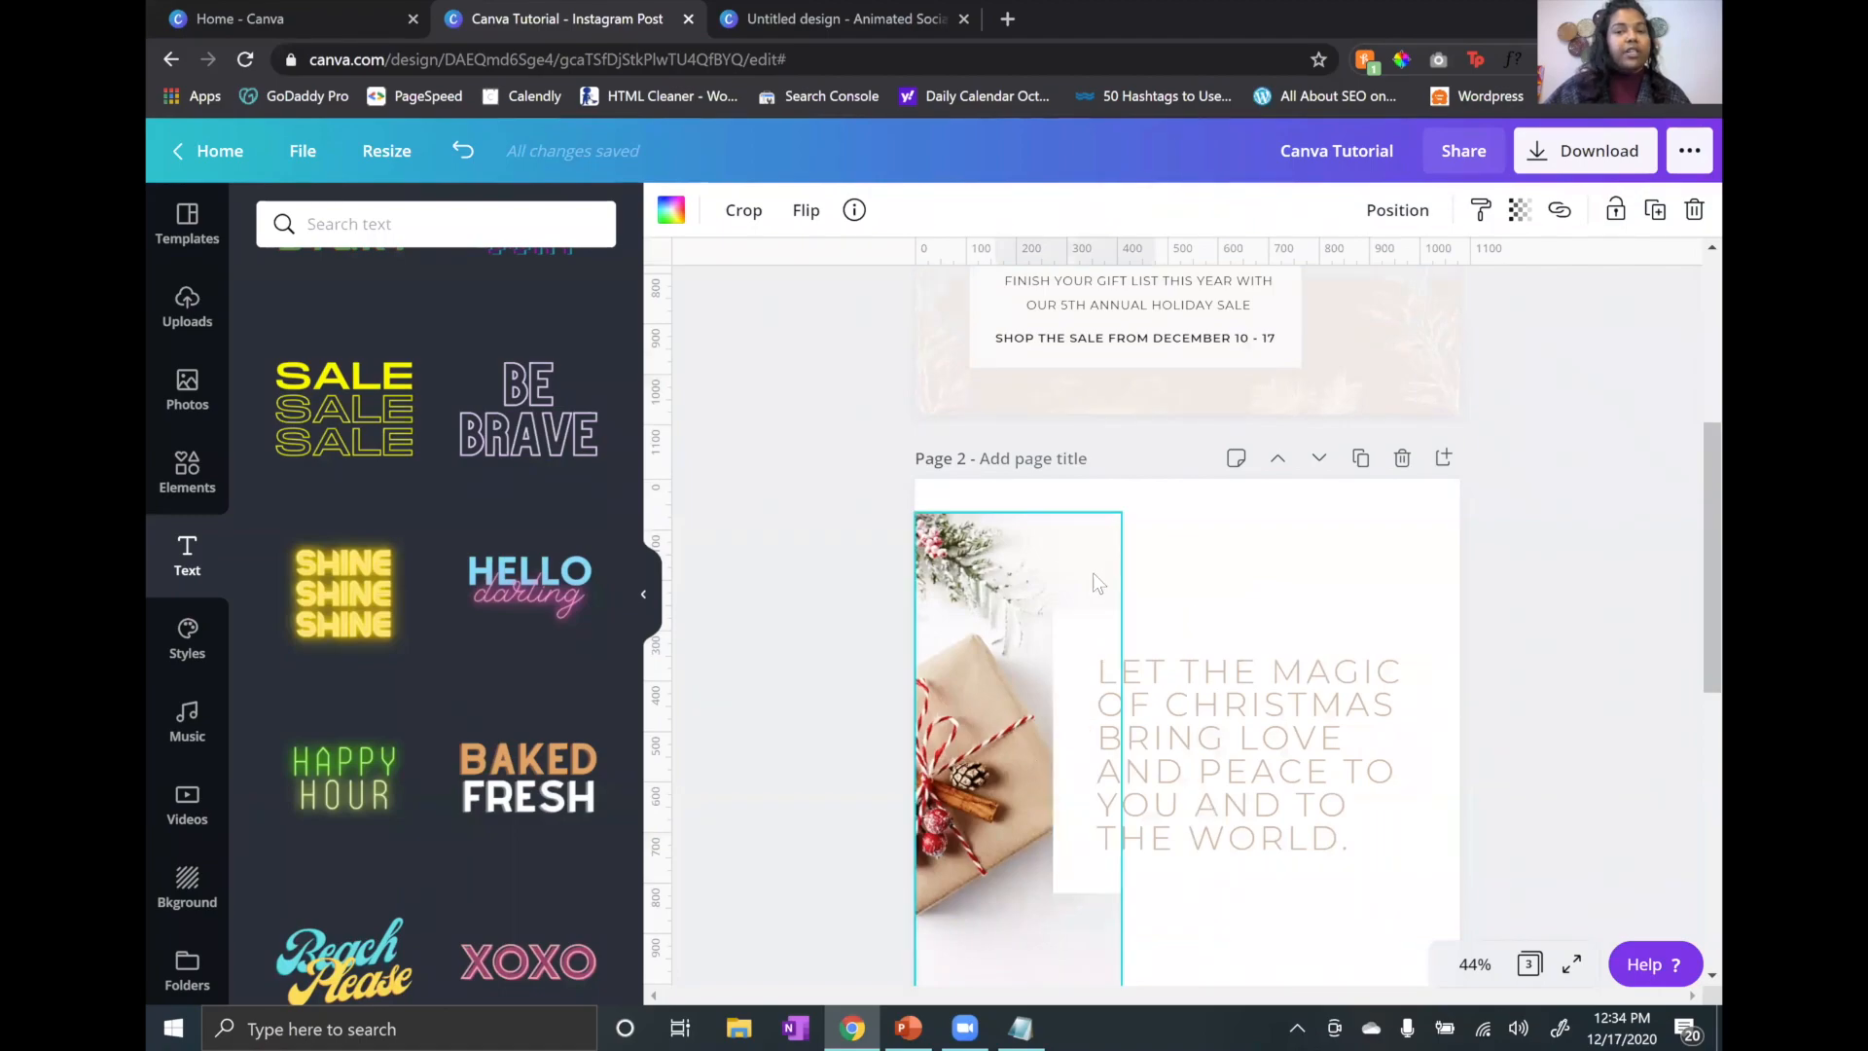
scroll(1197, 540, down, 1)
click(932, 446)
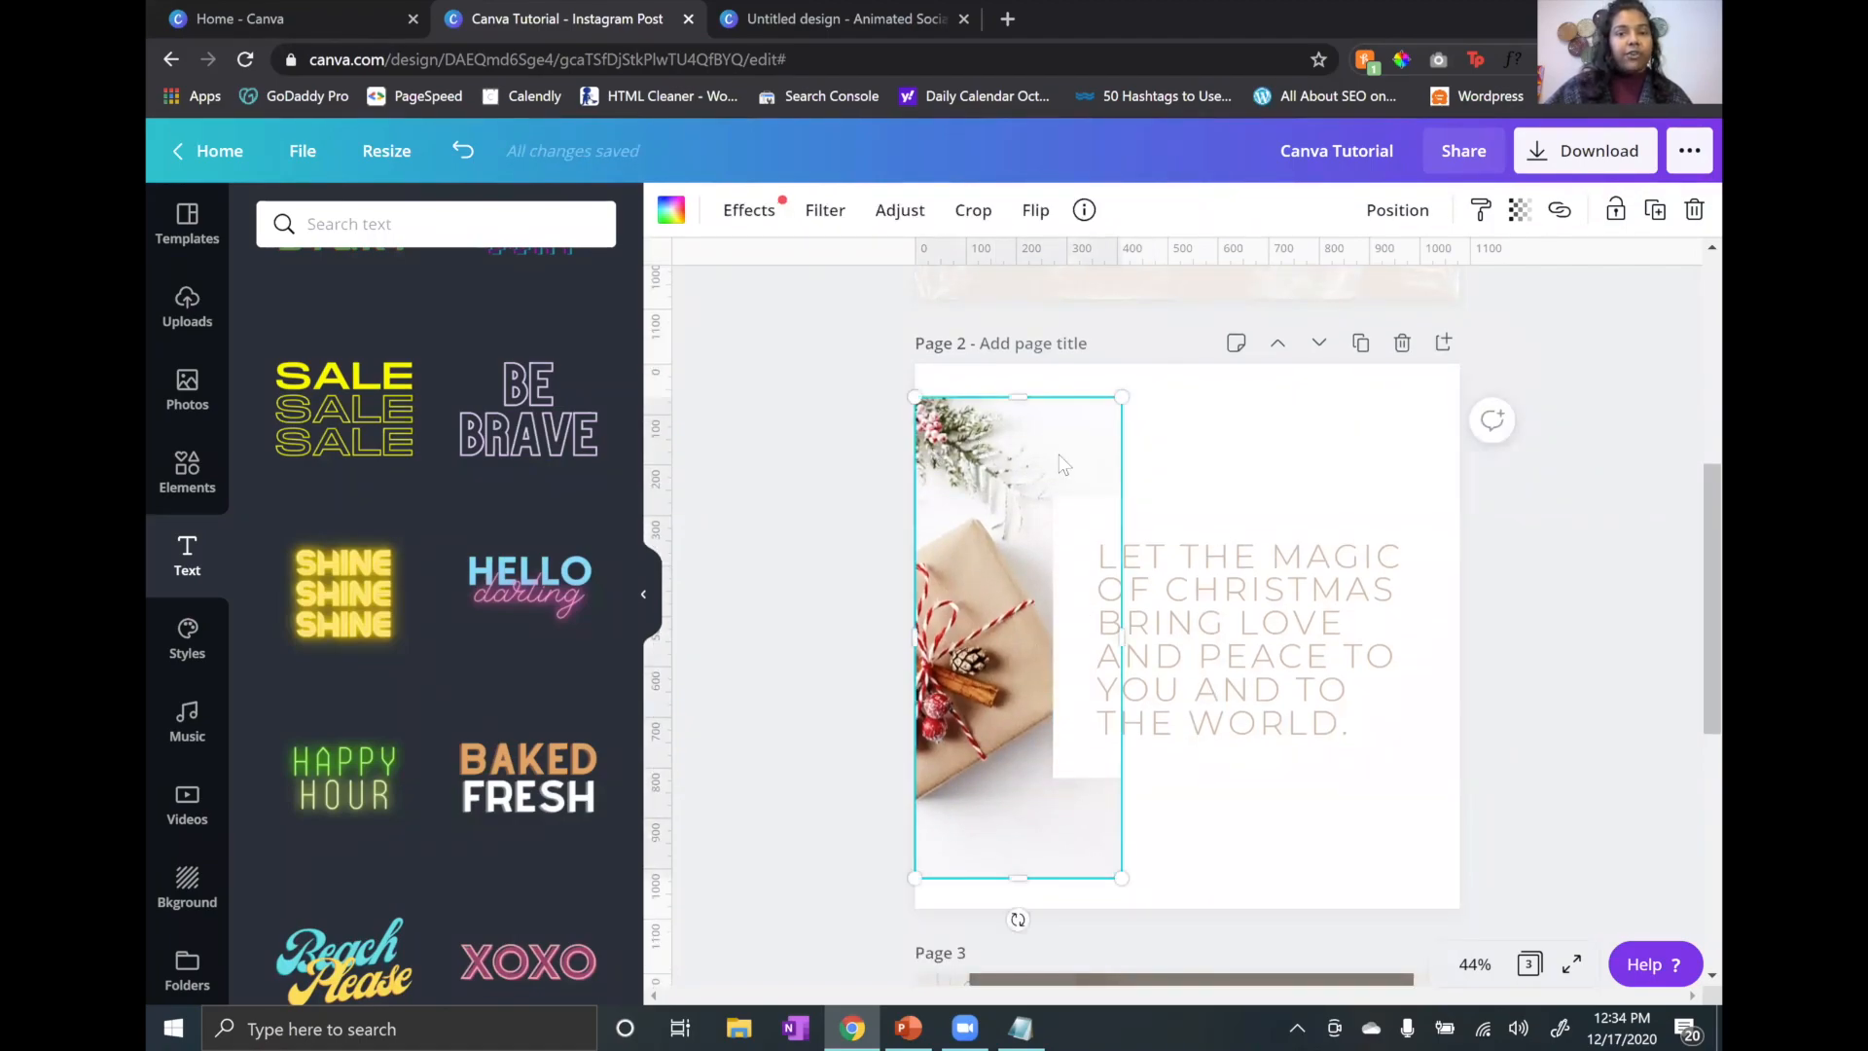
Step: Examine the separate elements of page 2, selecting its background and the Christmas quote text, and compare the page with page 1
click(1229, 545)
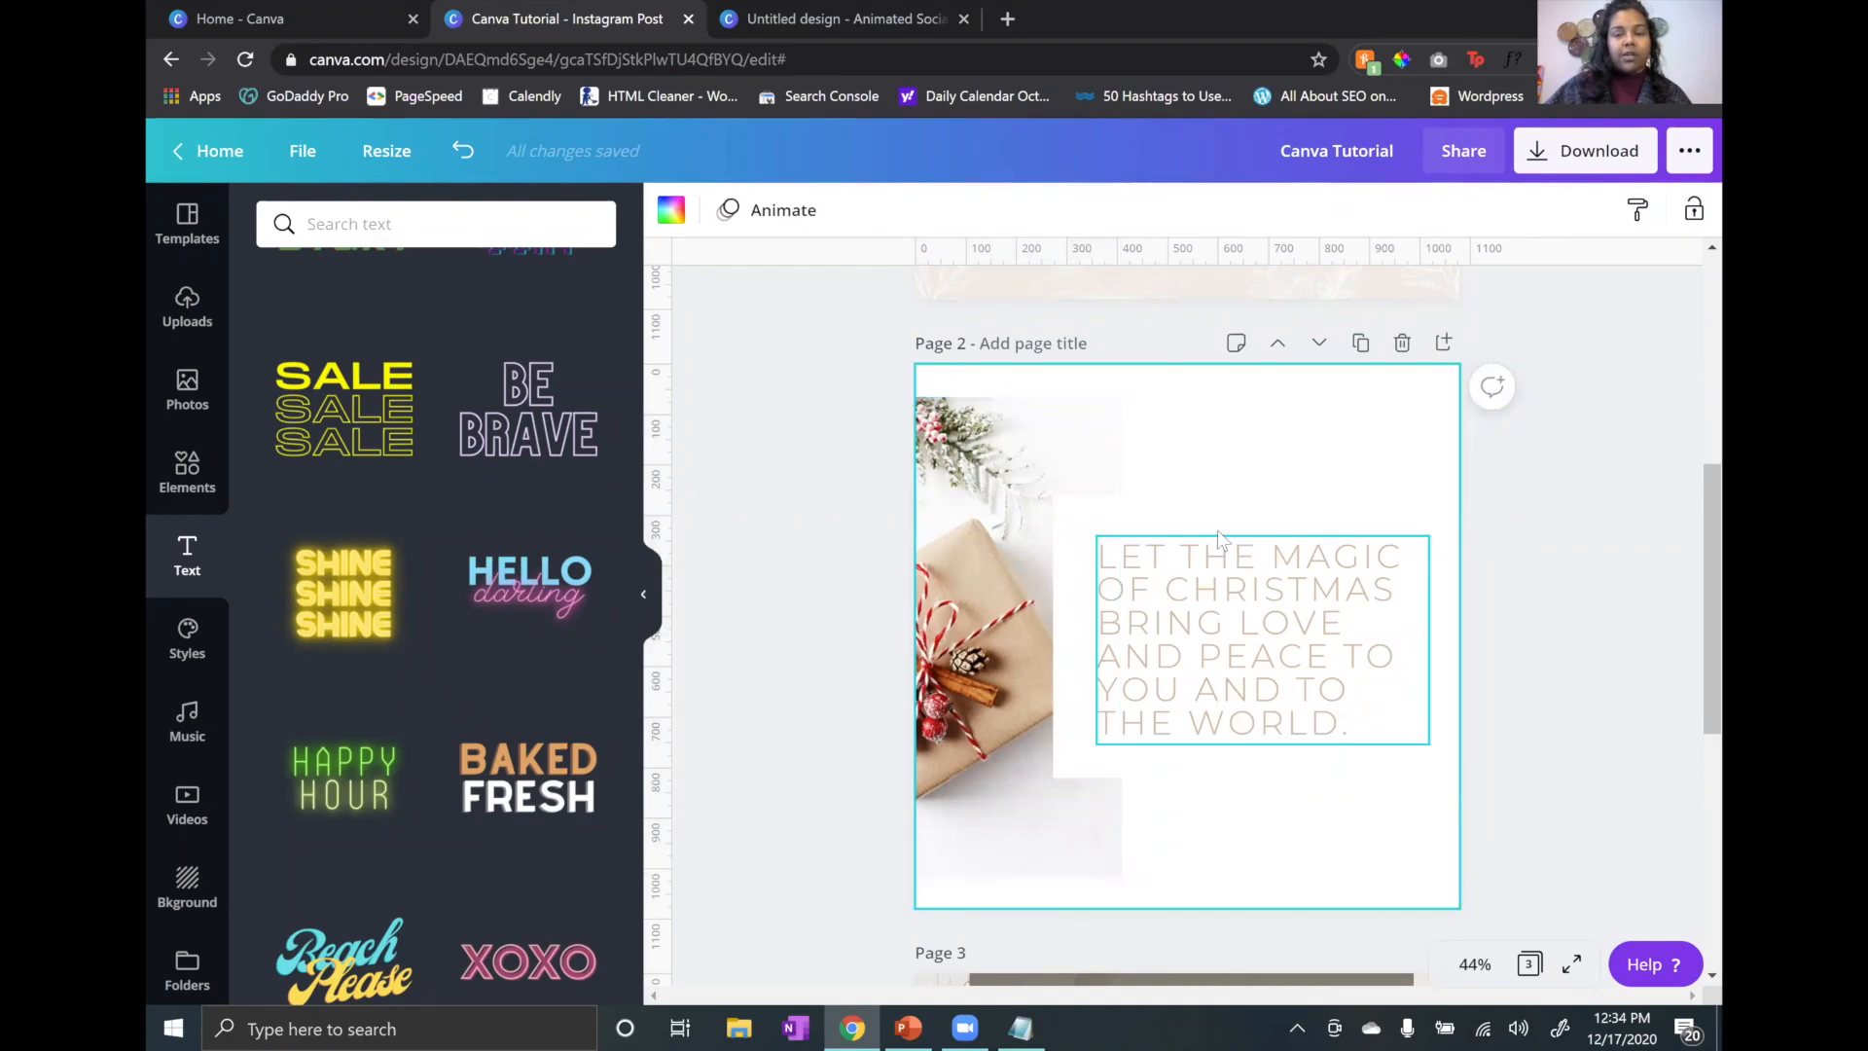
click(1109, 541)
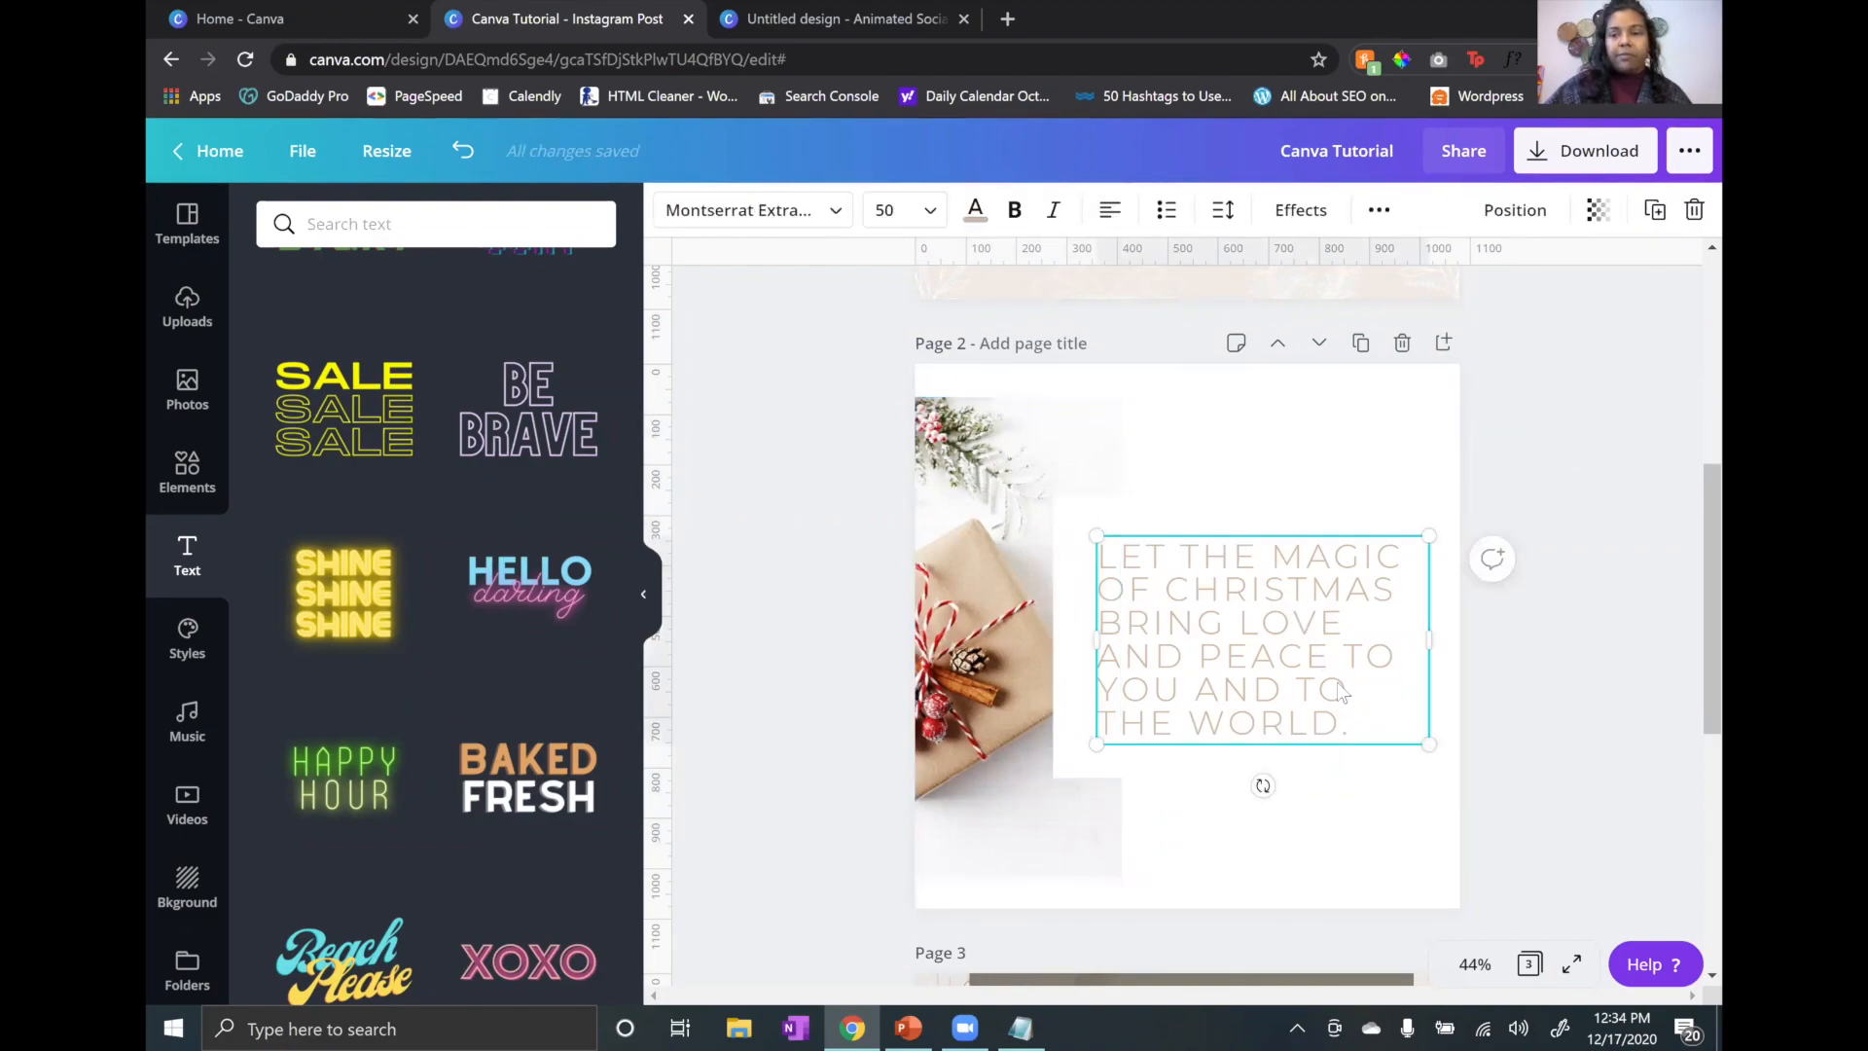
click(1338, 839)
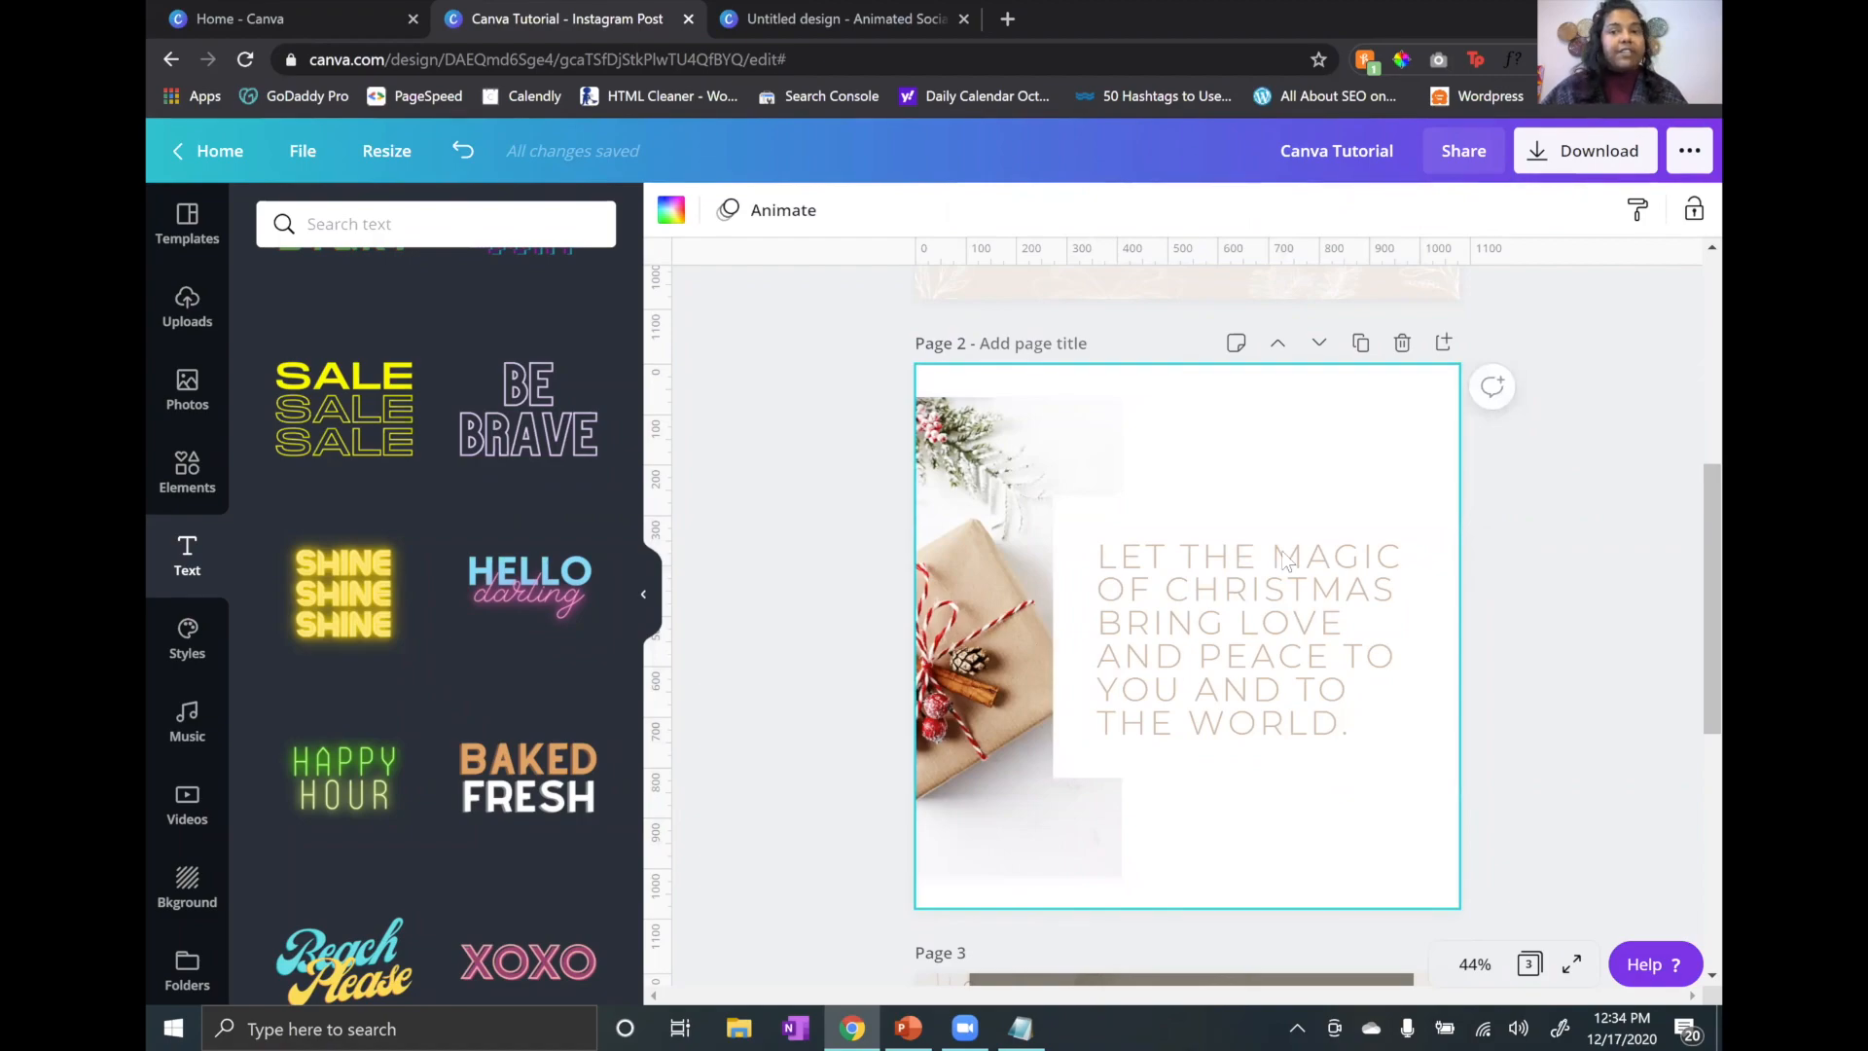
scroll(1245, 538, up, 5)
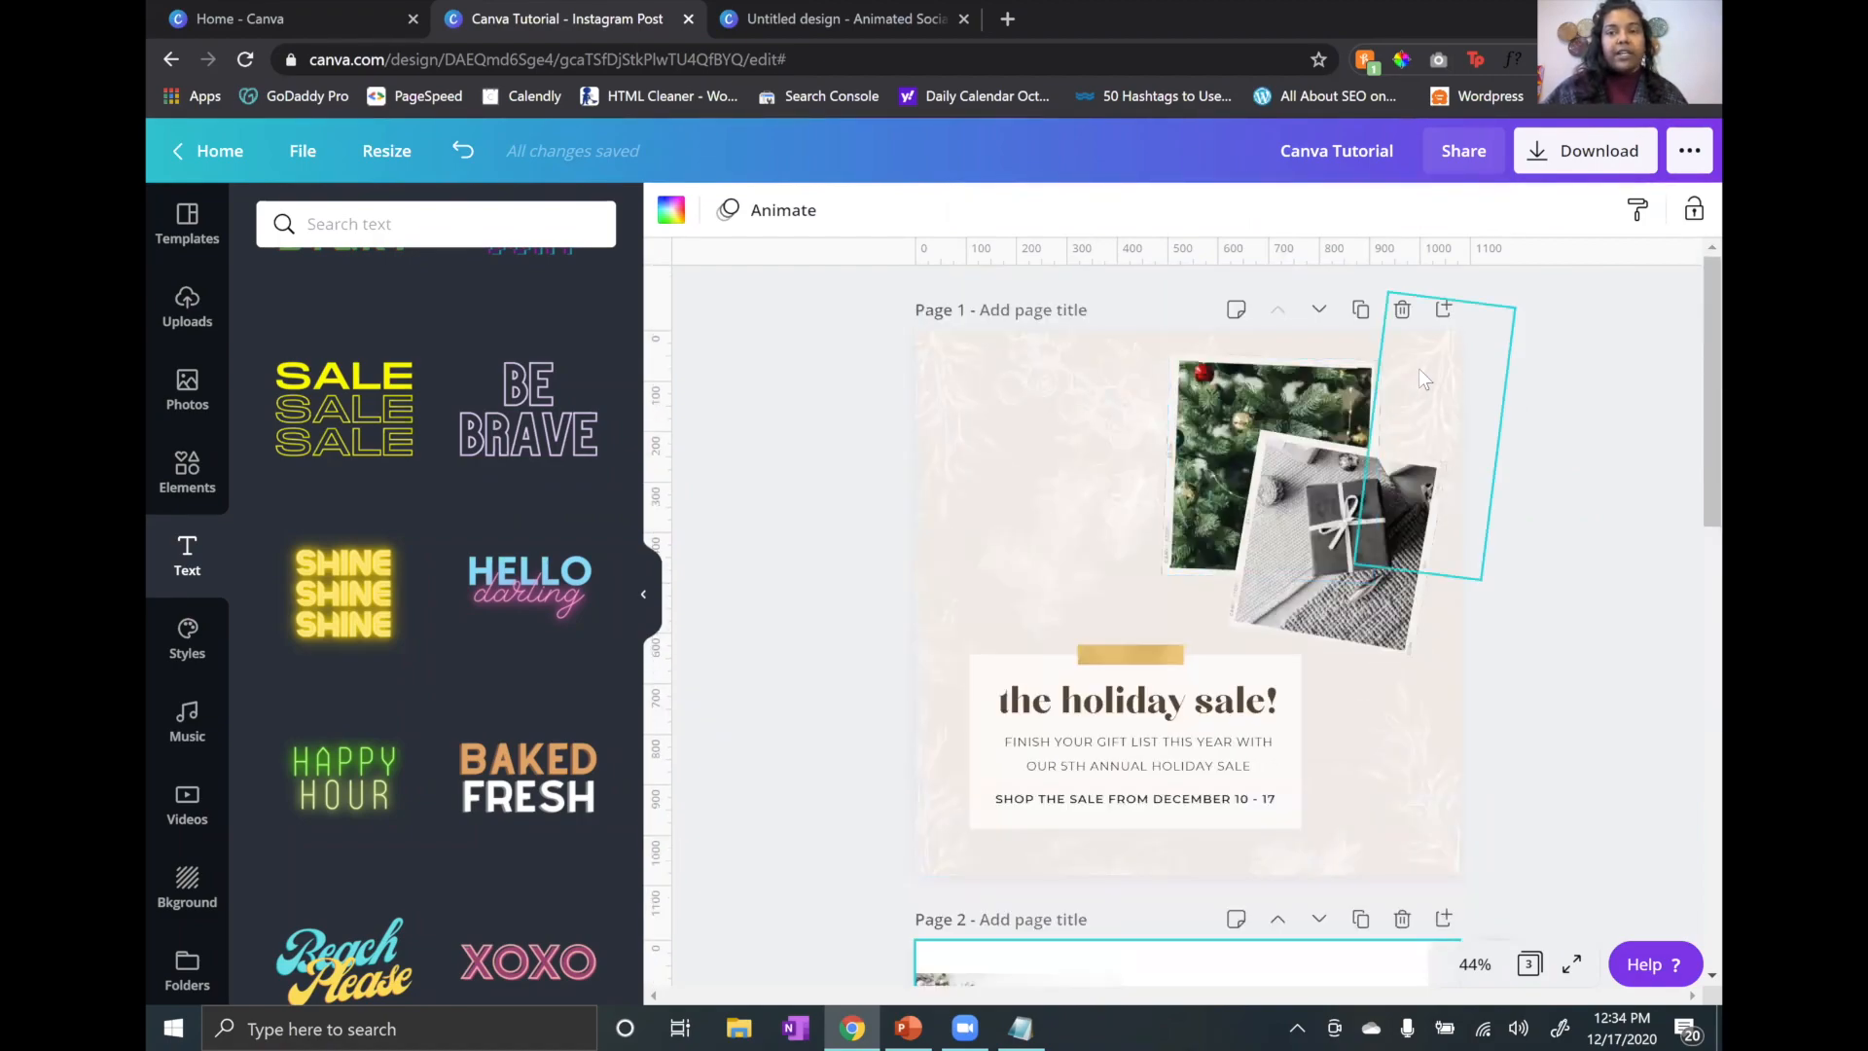
scroll(1418, 377, down, 5)
scroll(1418, 378, up, 4)
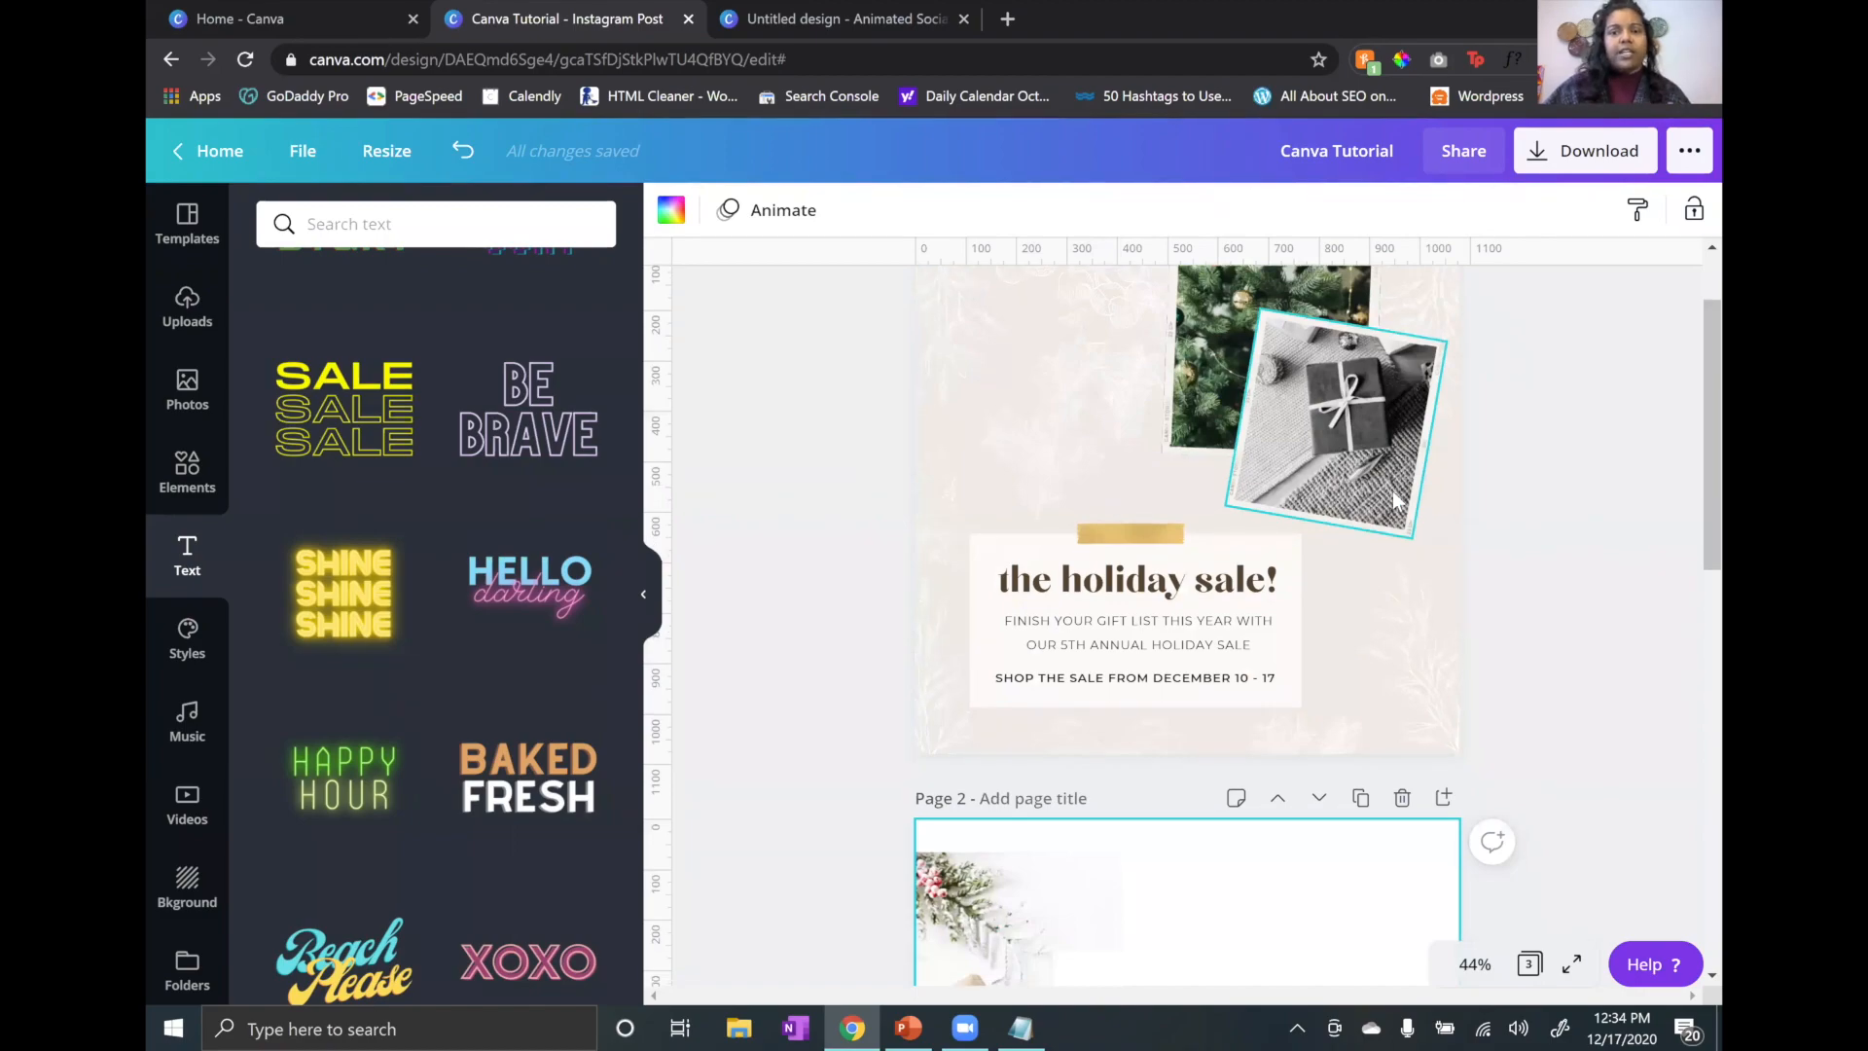
scroll(1293, 583, down, 2)
scroll(1193, 690, down, 2)
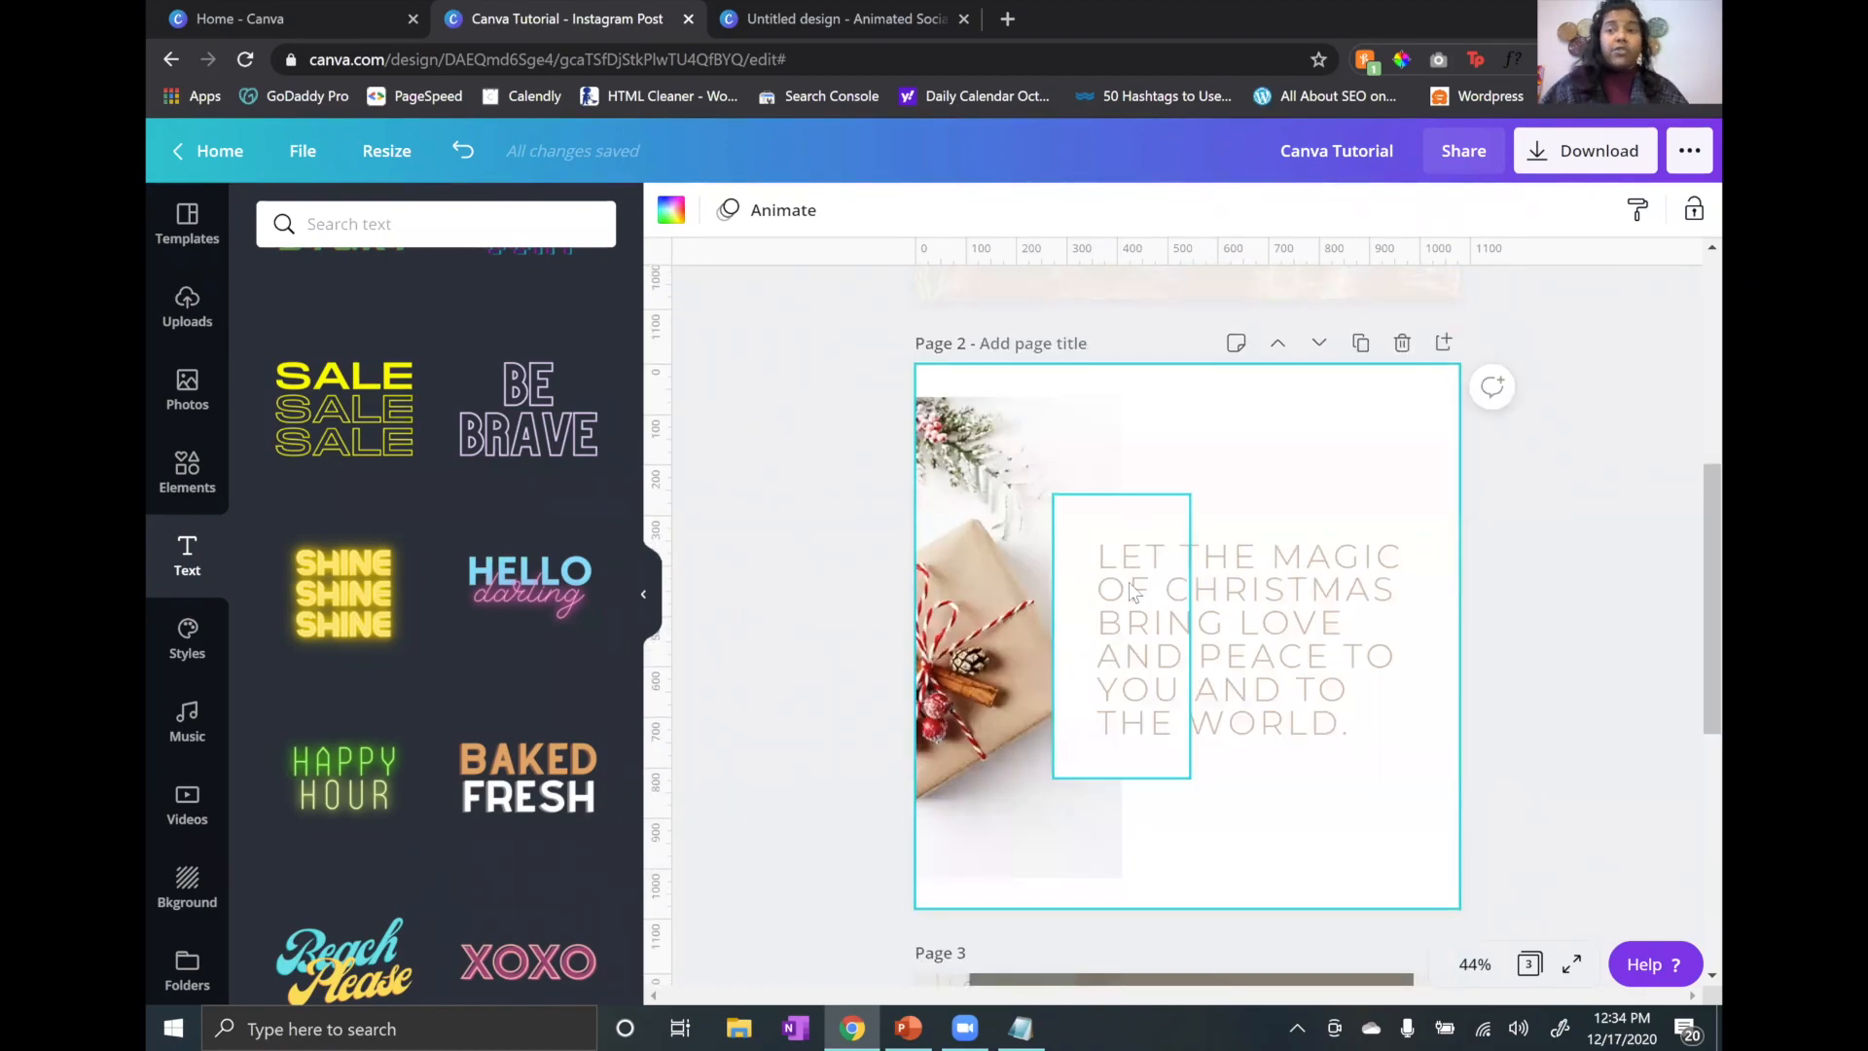
click(1160, 595)
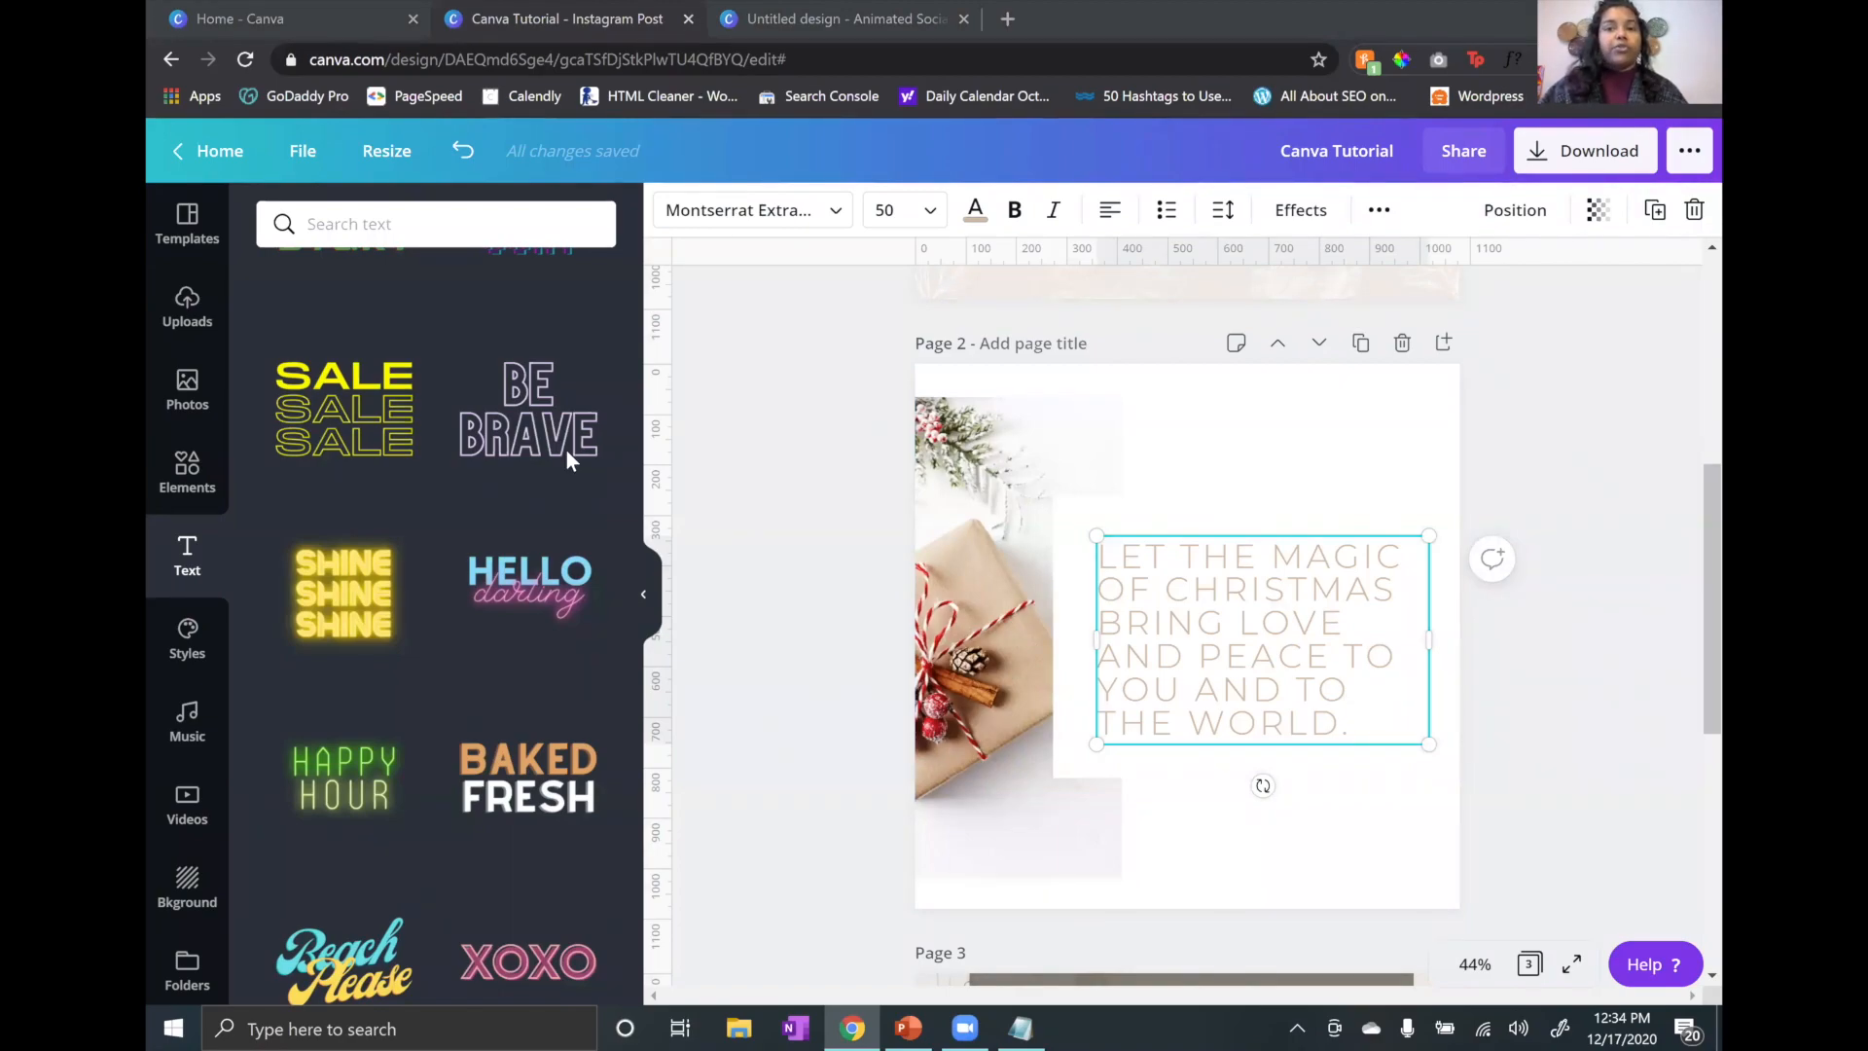
key(Escape)
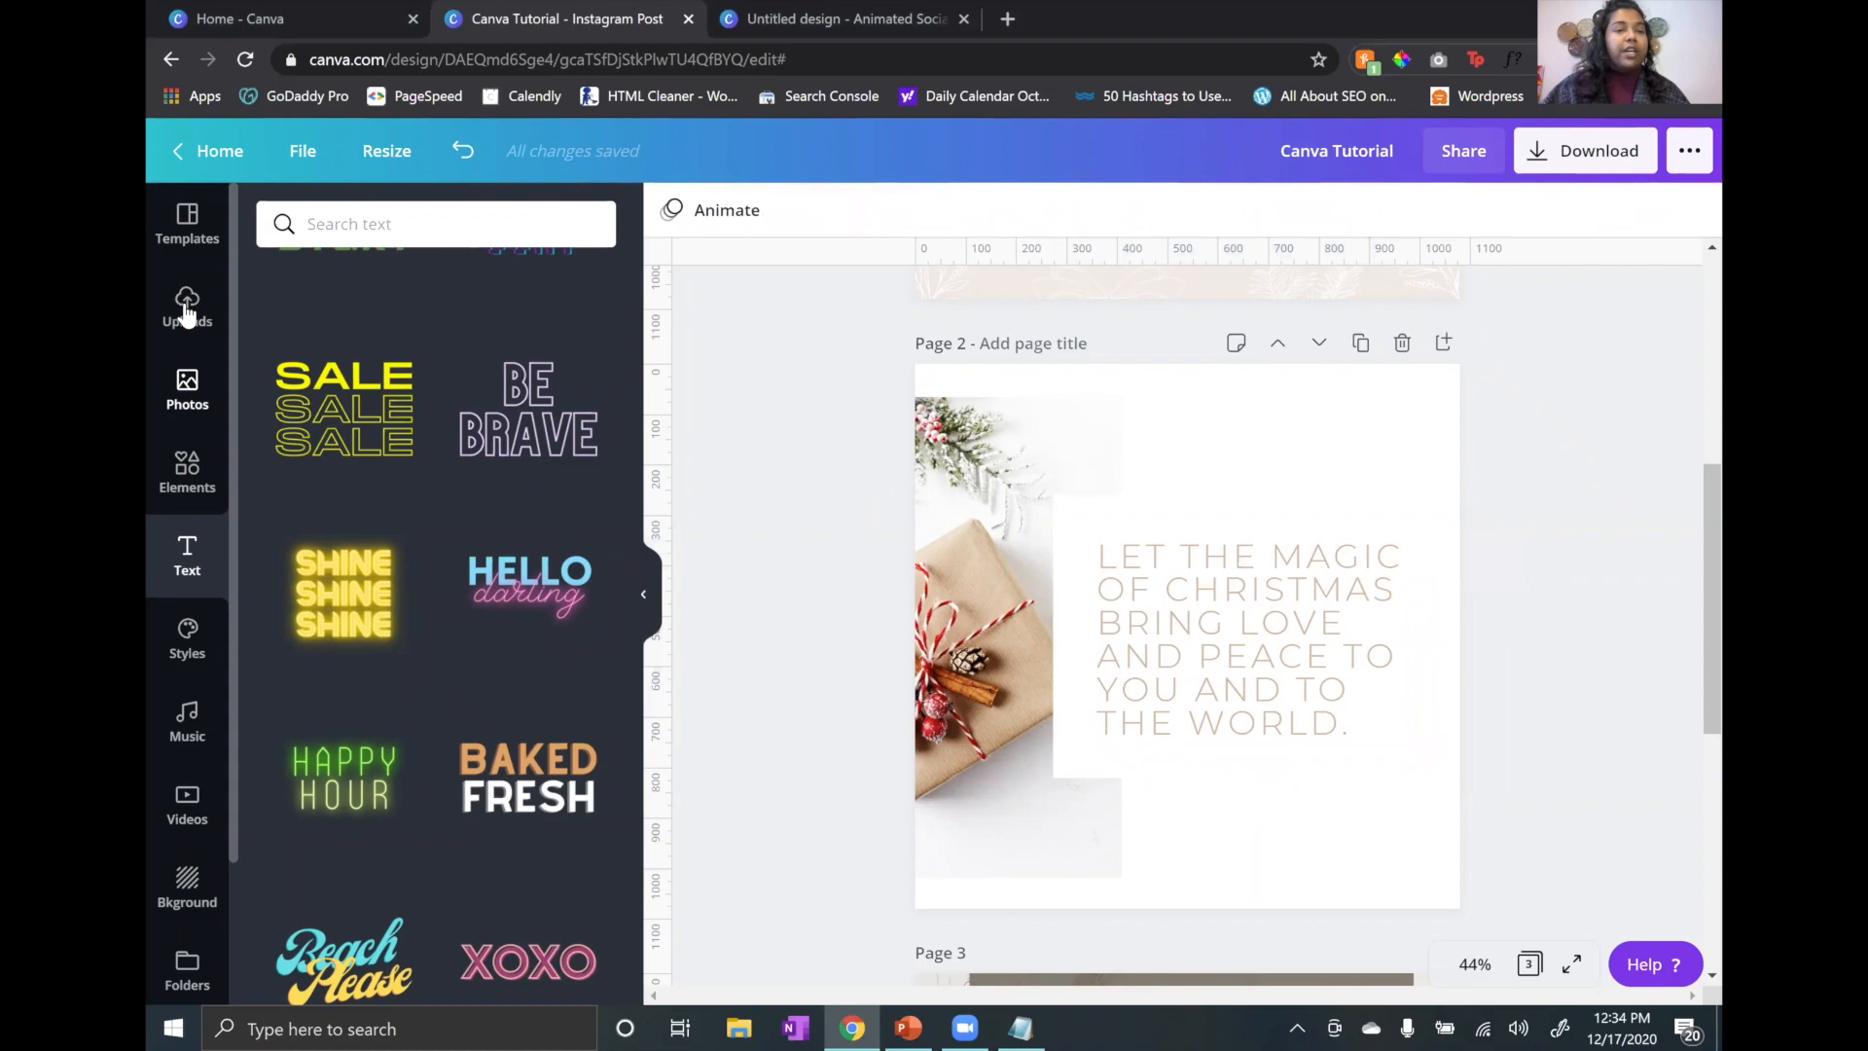
Step: Upload the Render_Payusnaya_1 image from the computer's Downloads folder to the design's uploads
click(187, 309)
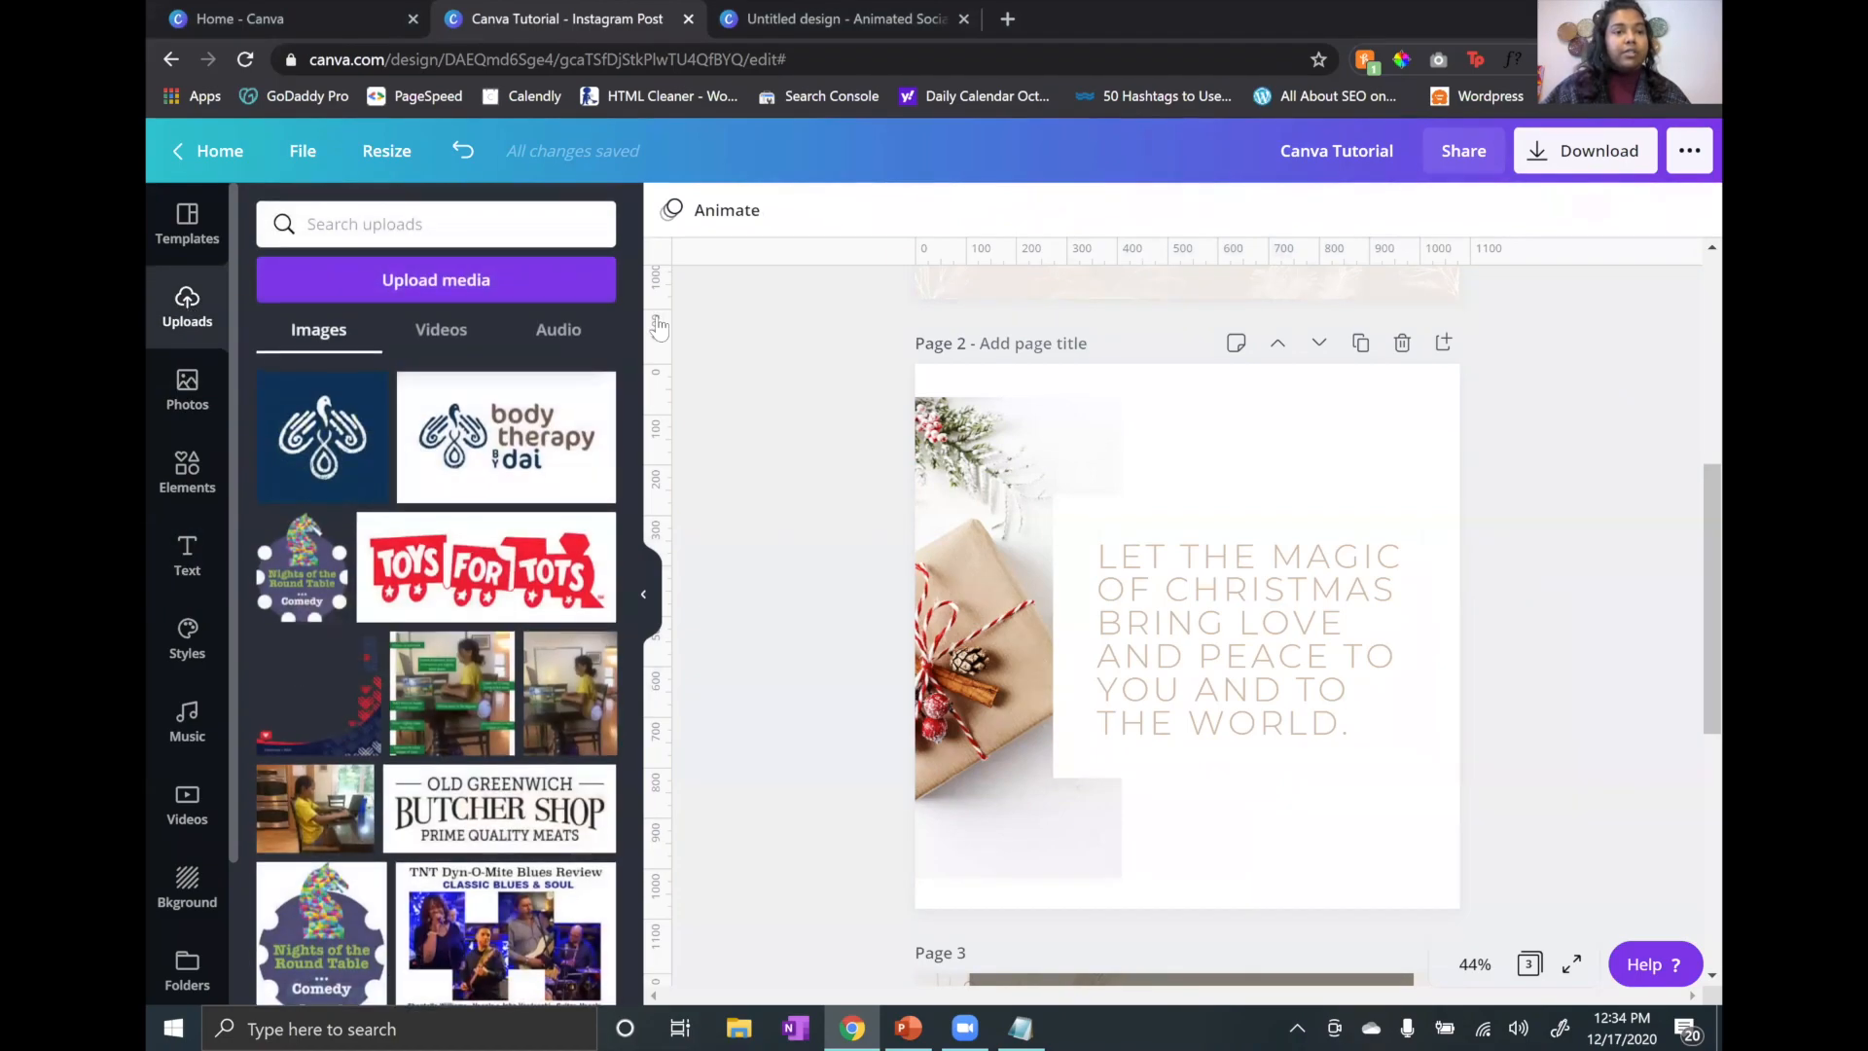
click(739, 1026)
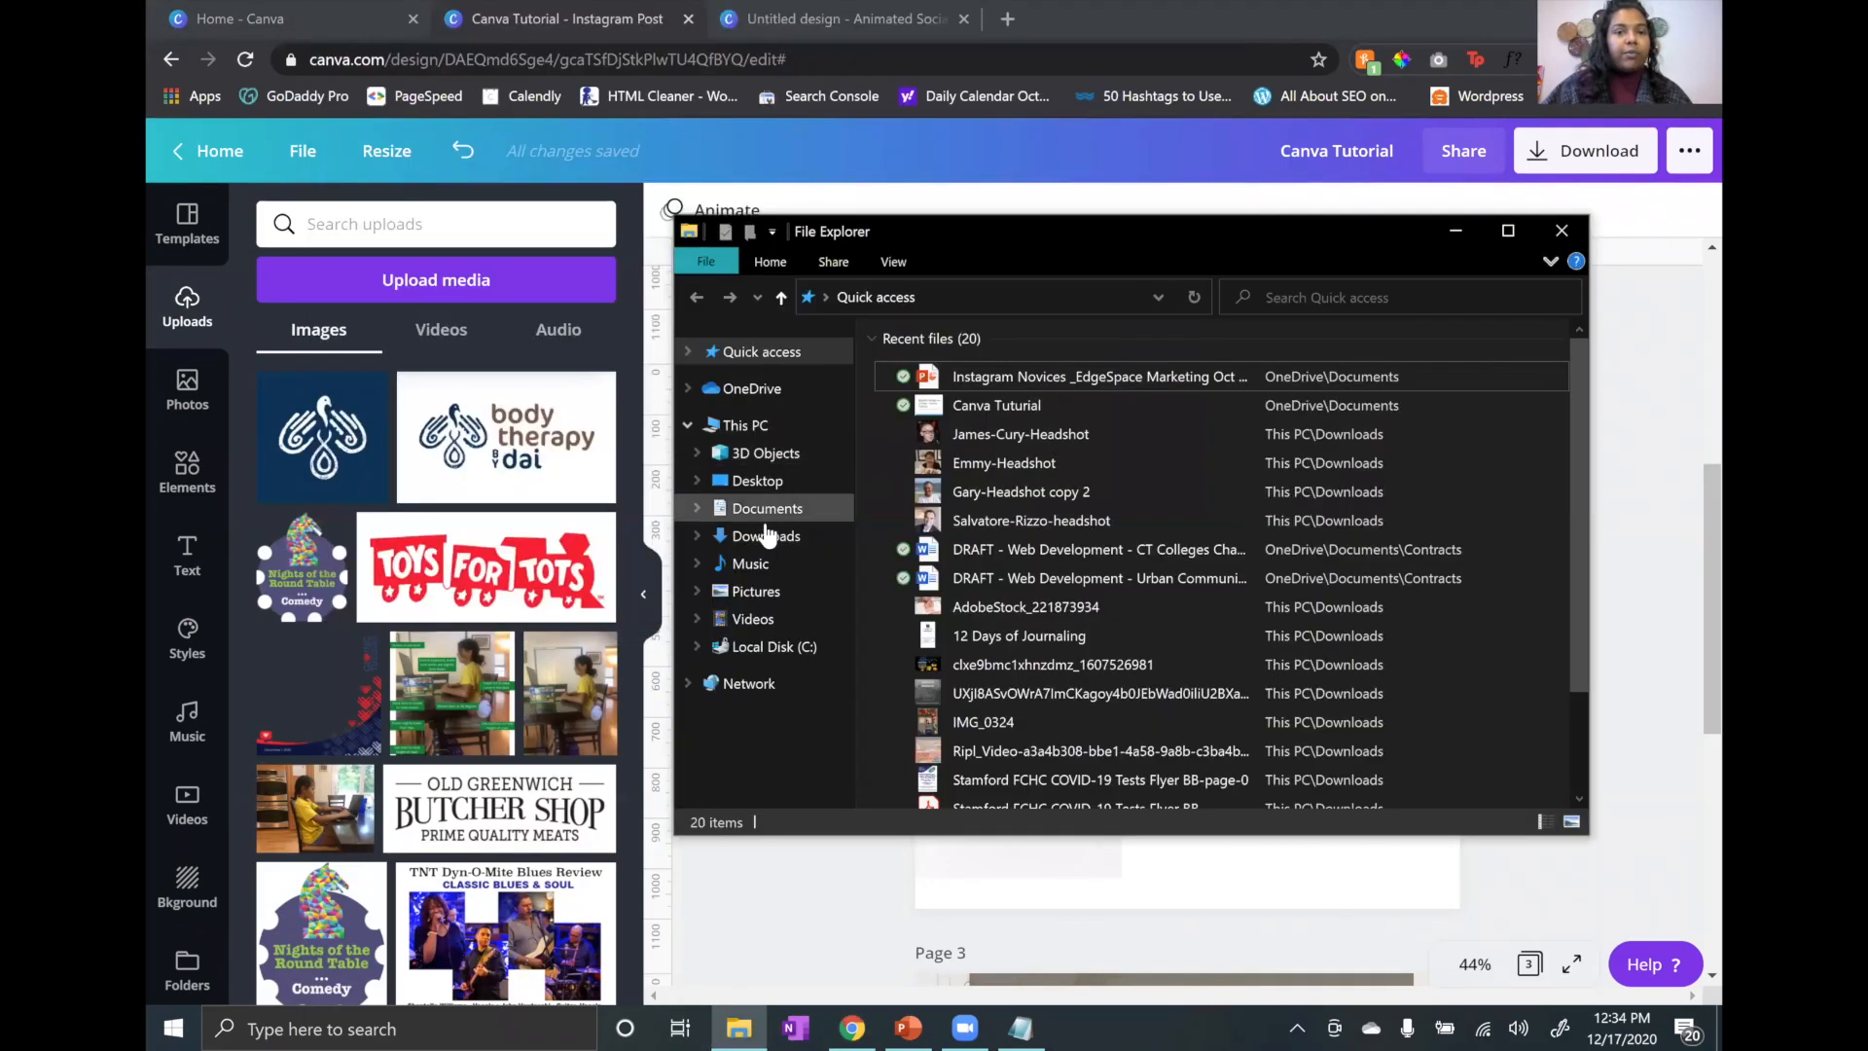
click(766, 535)
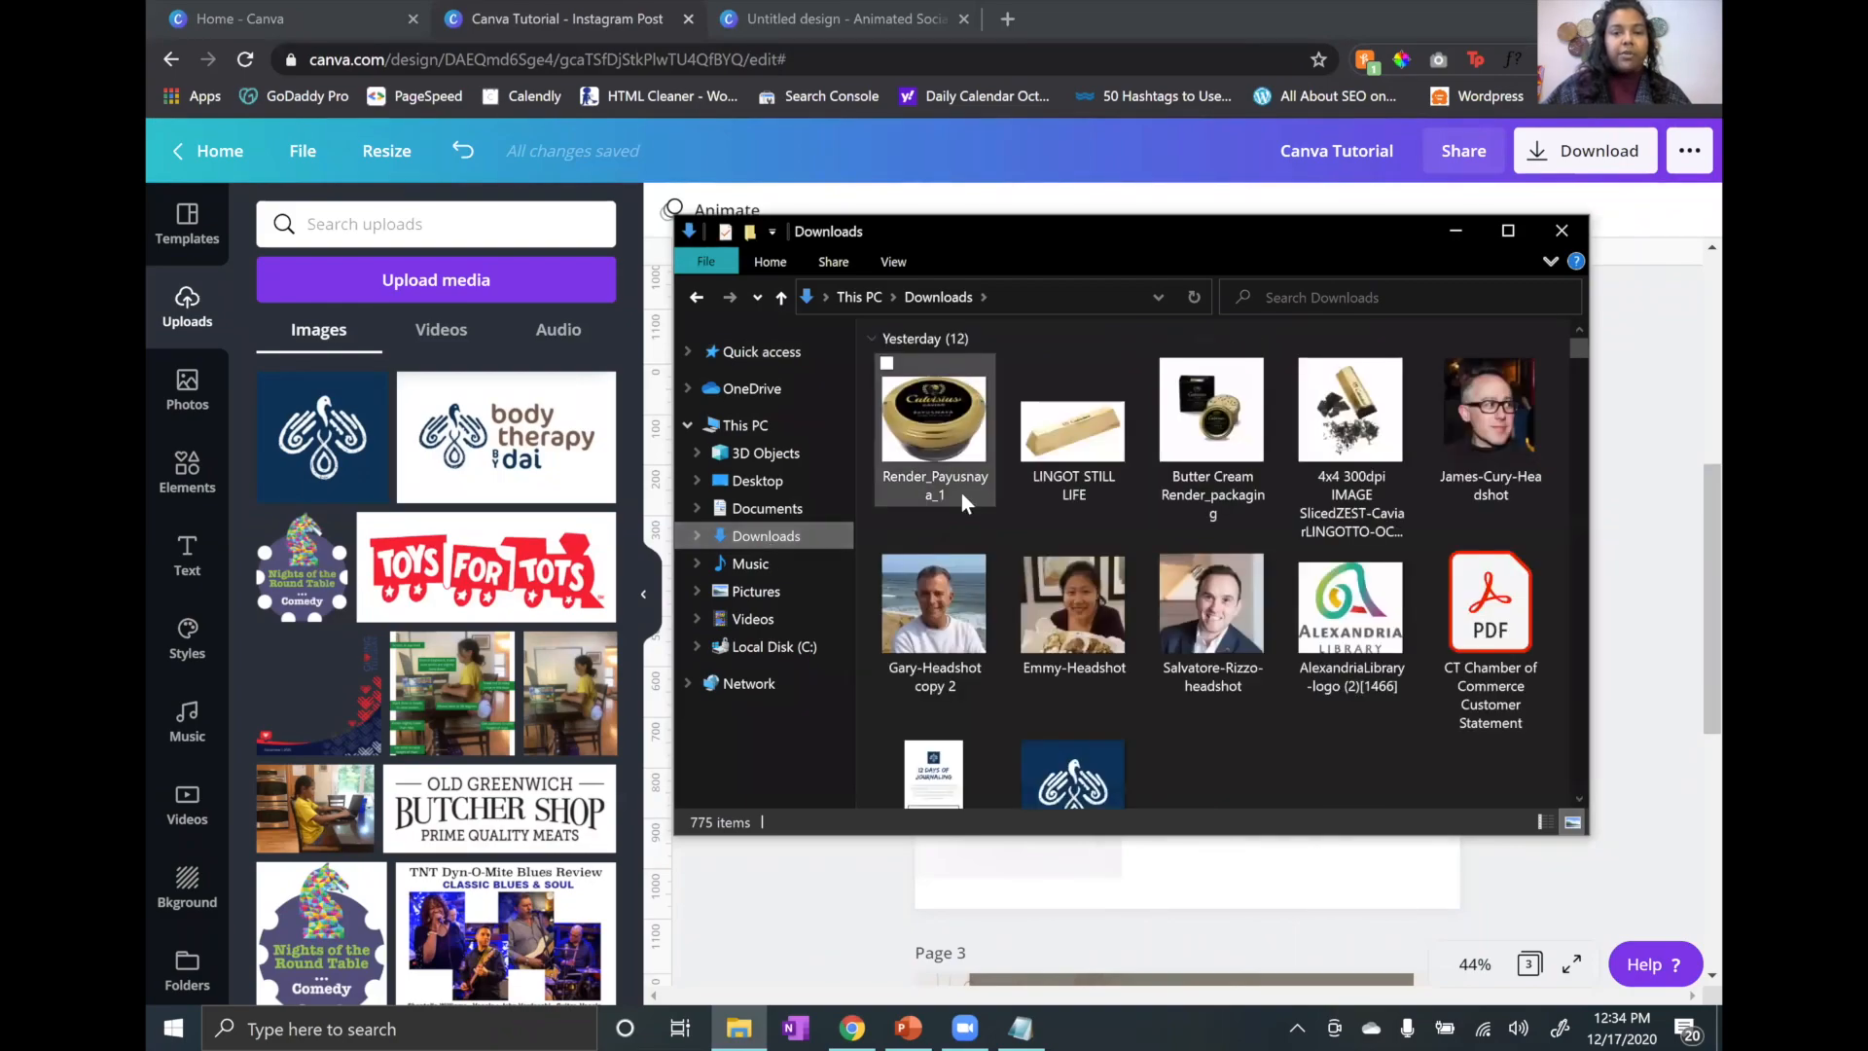
drag(935, 442, 429, 503)
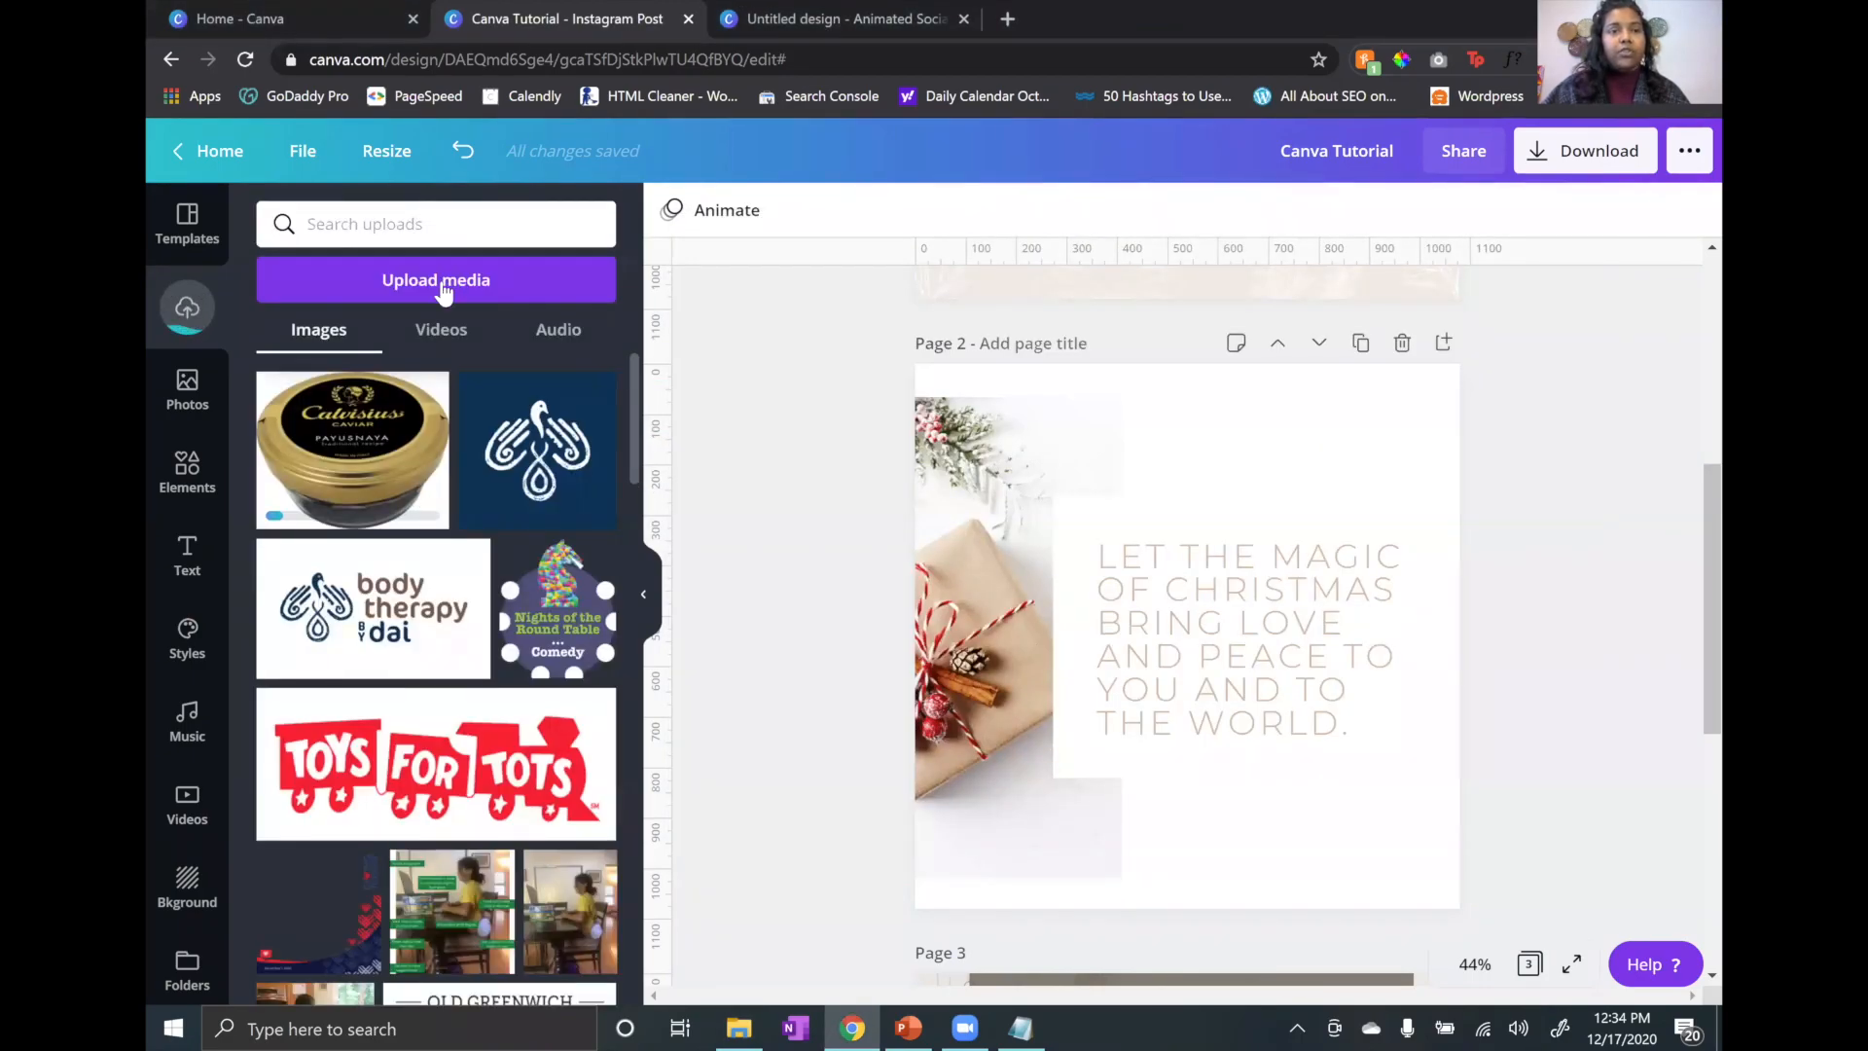
Step: Review the sources media can be uploaded from, including the device file chooser, and return to the uploaded images without adding a file
click(441, 282)
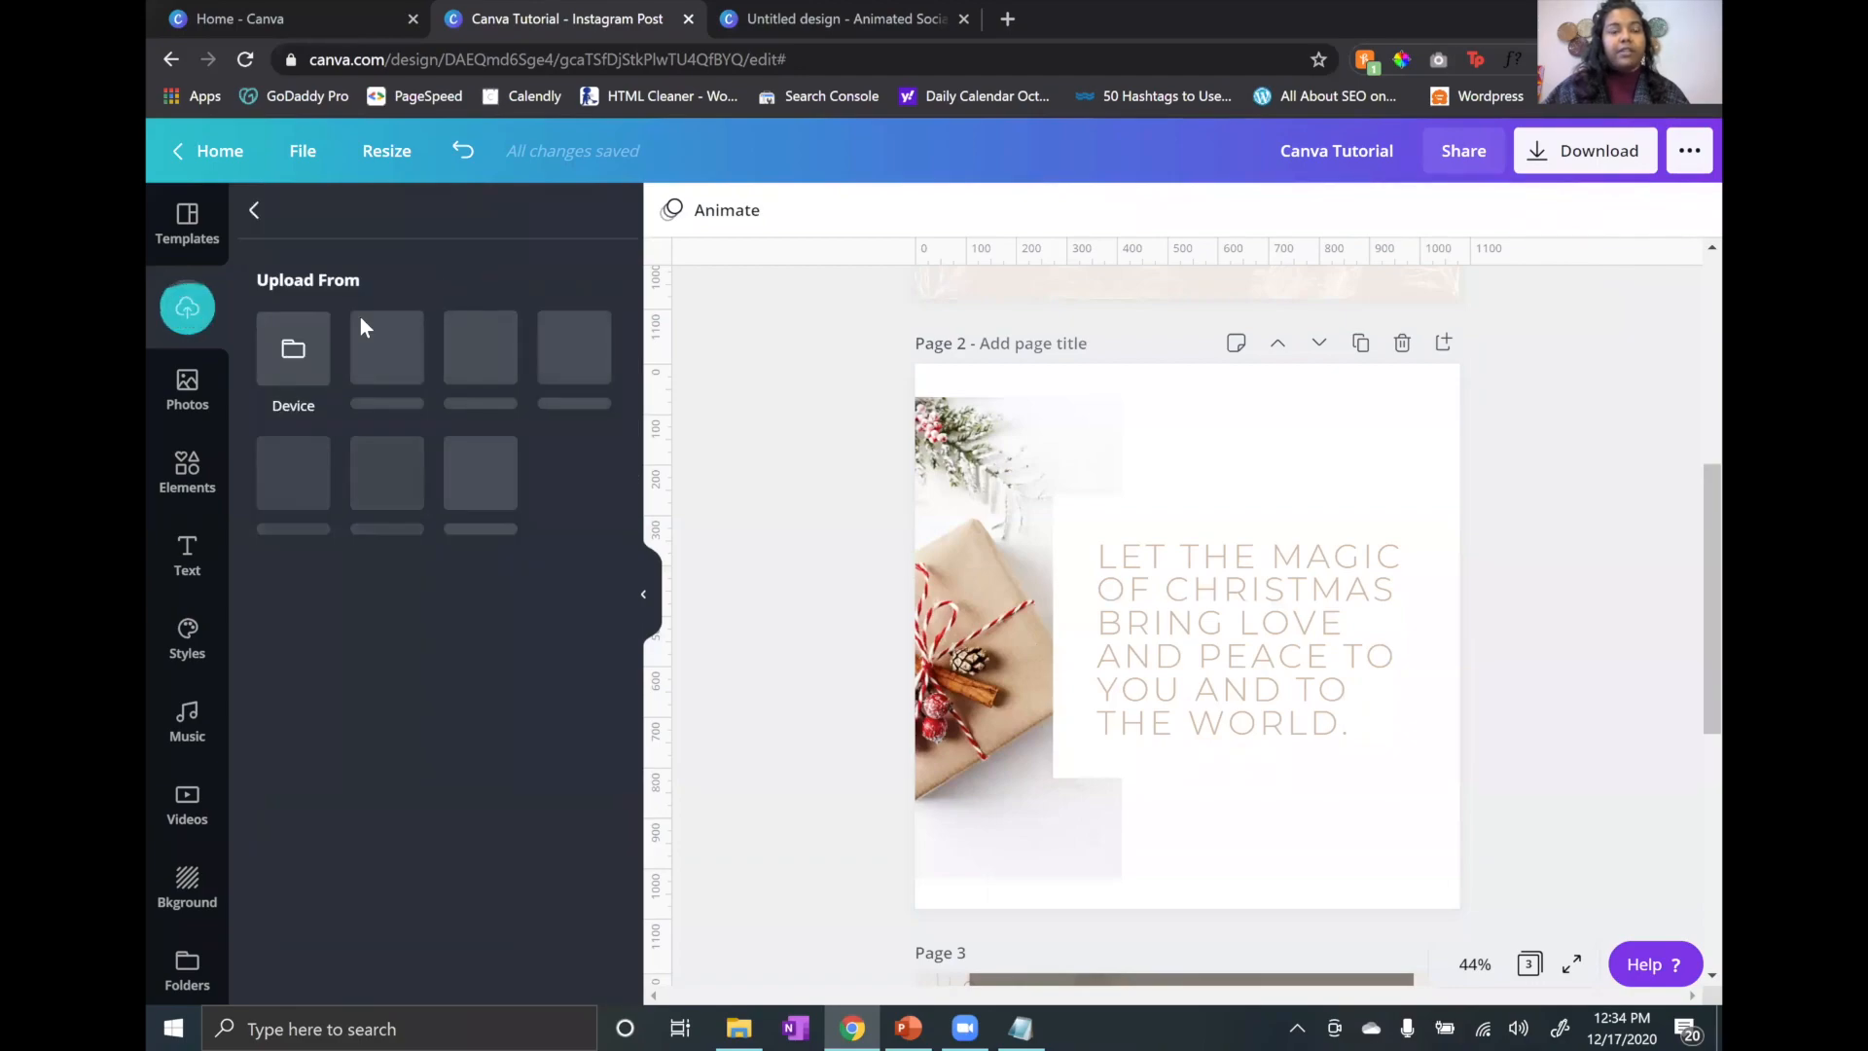
click(301, 372)
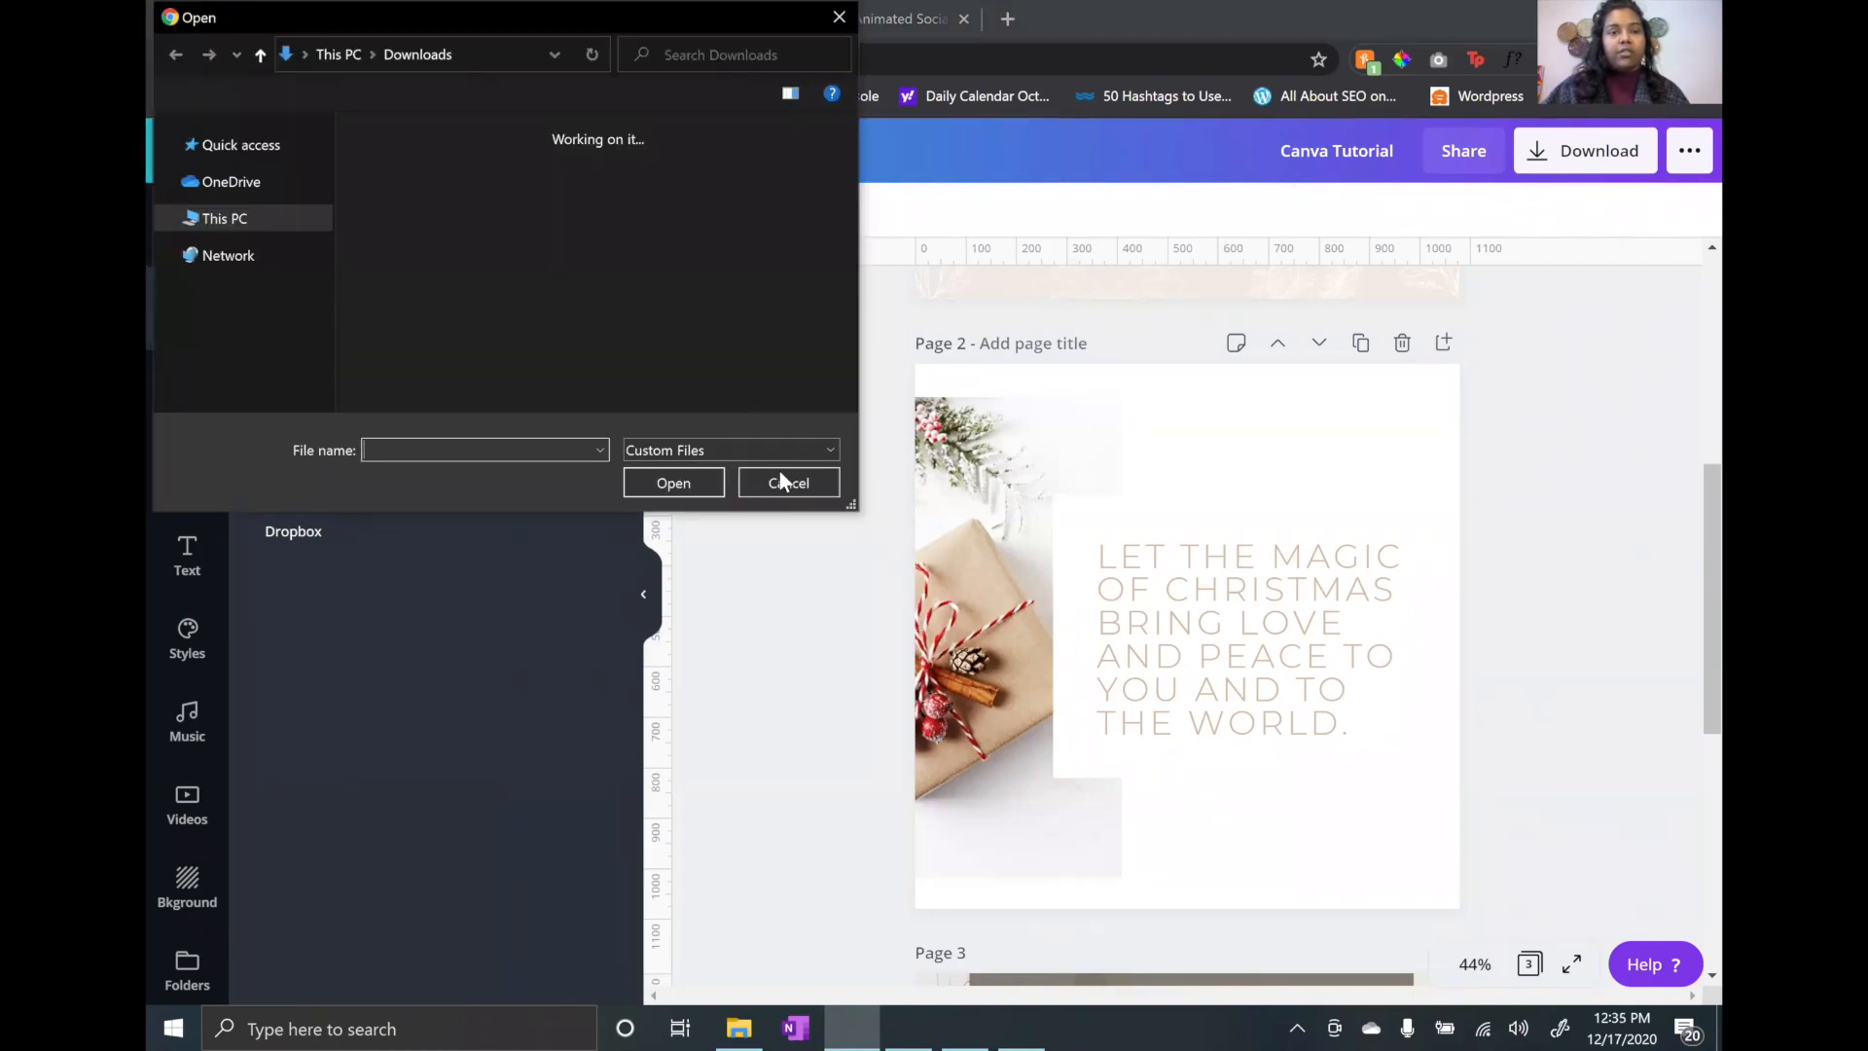
click(784, 484)
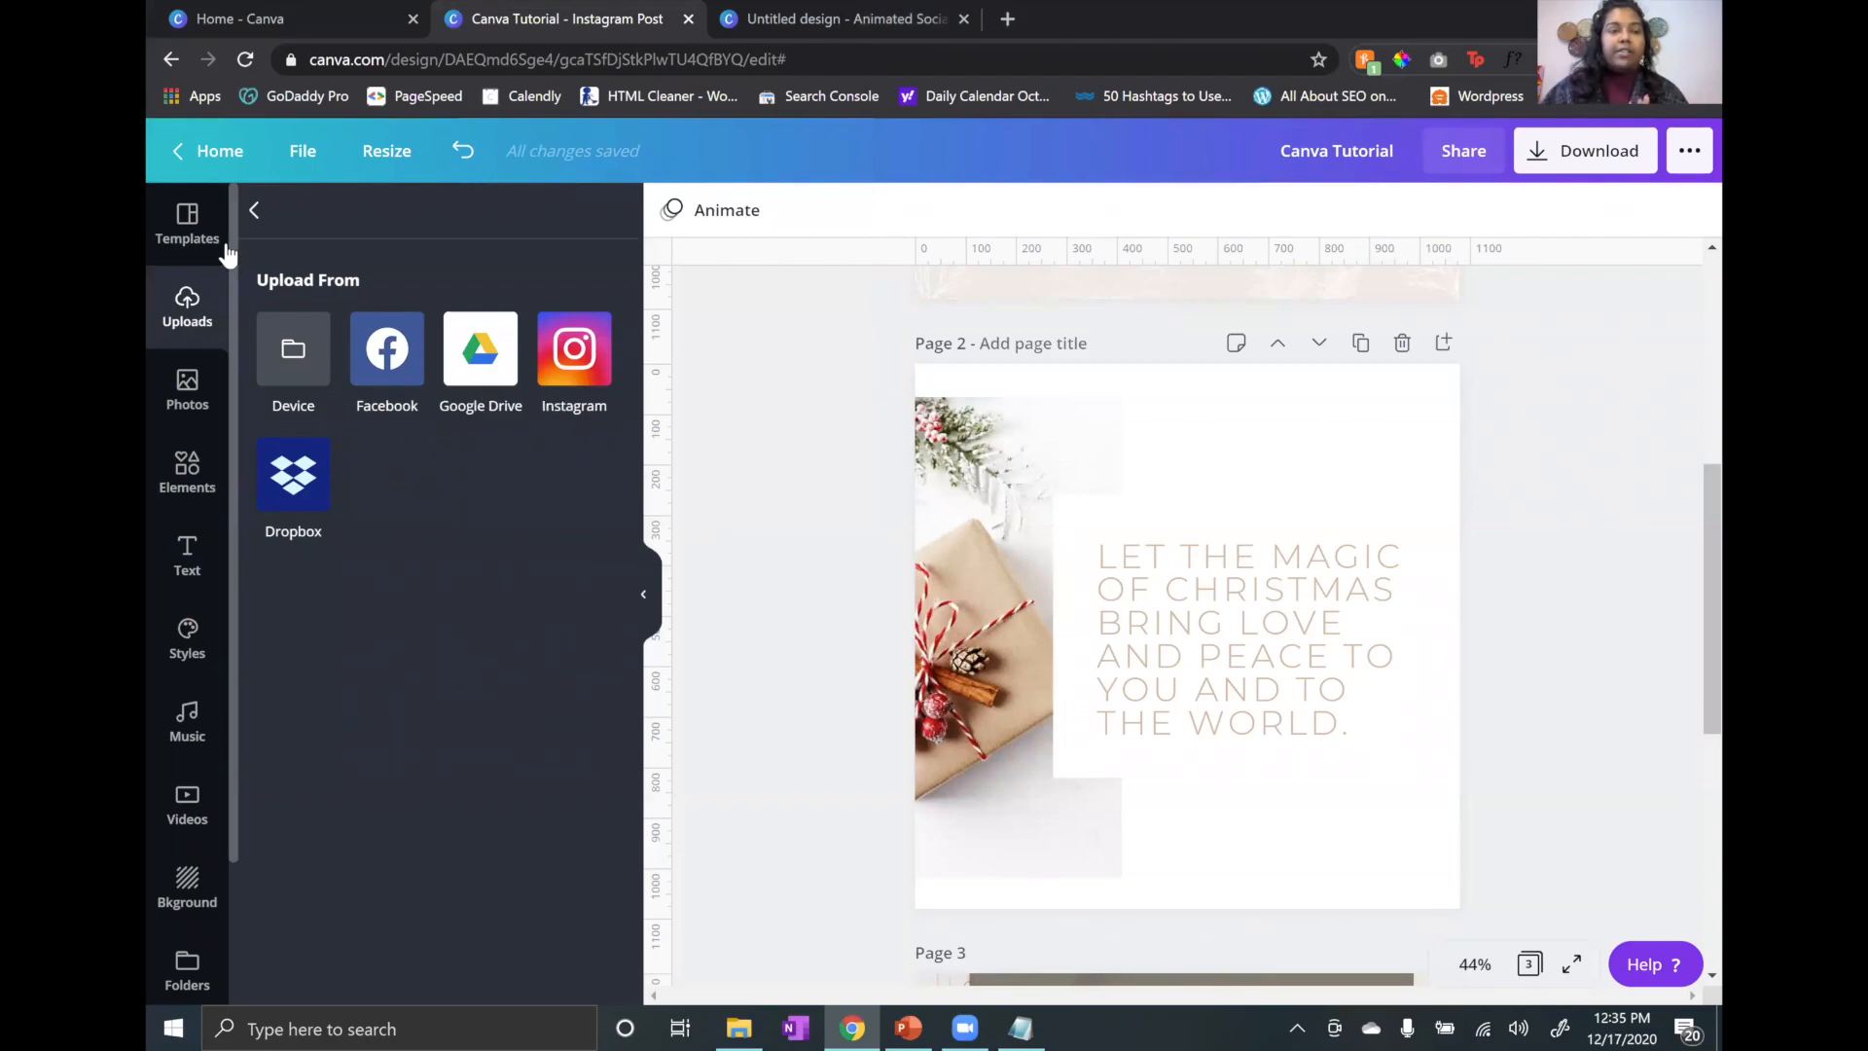
click(256, 208)
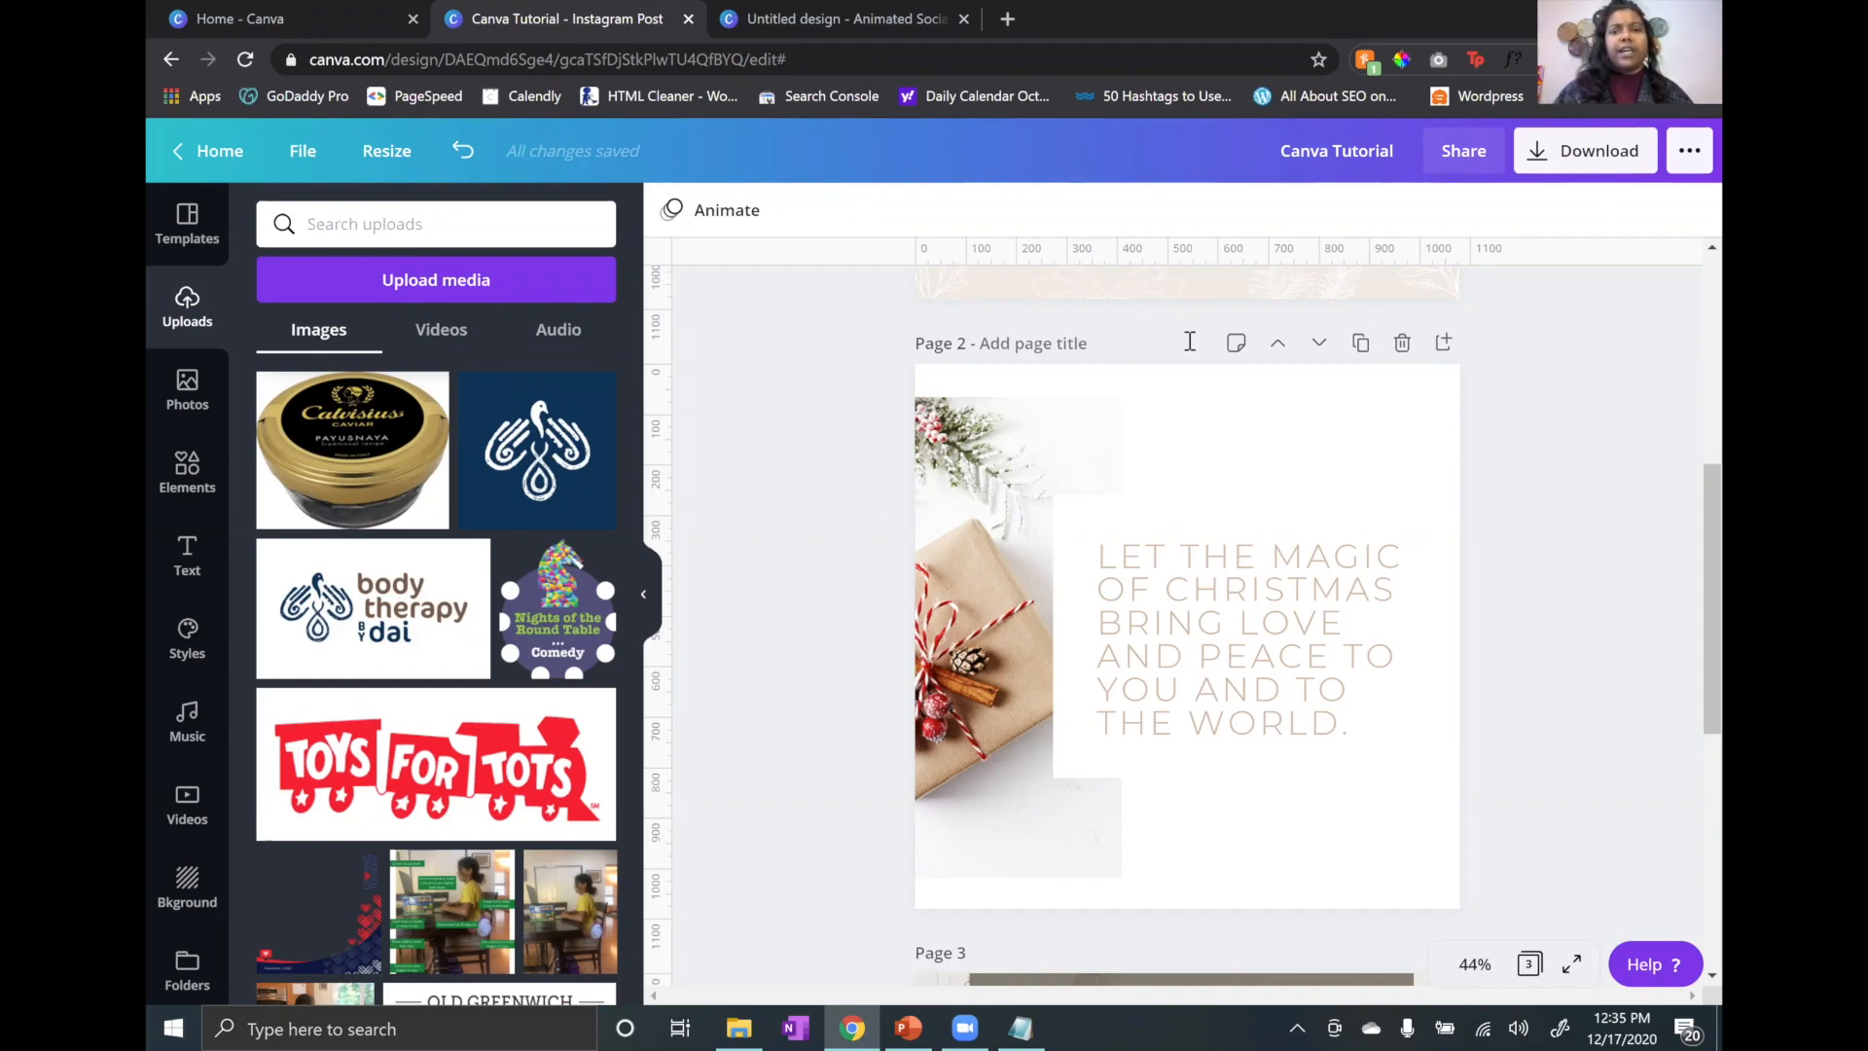
Step: Select the gift photo, the Christmas quote and the white rectangle on page 2 in turn to compare their editing options, and deselect everything
click(972, 483)
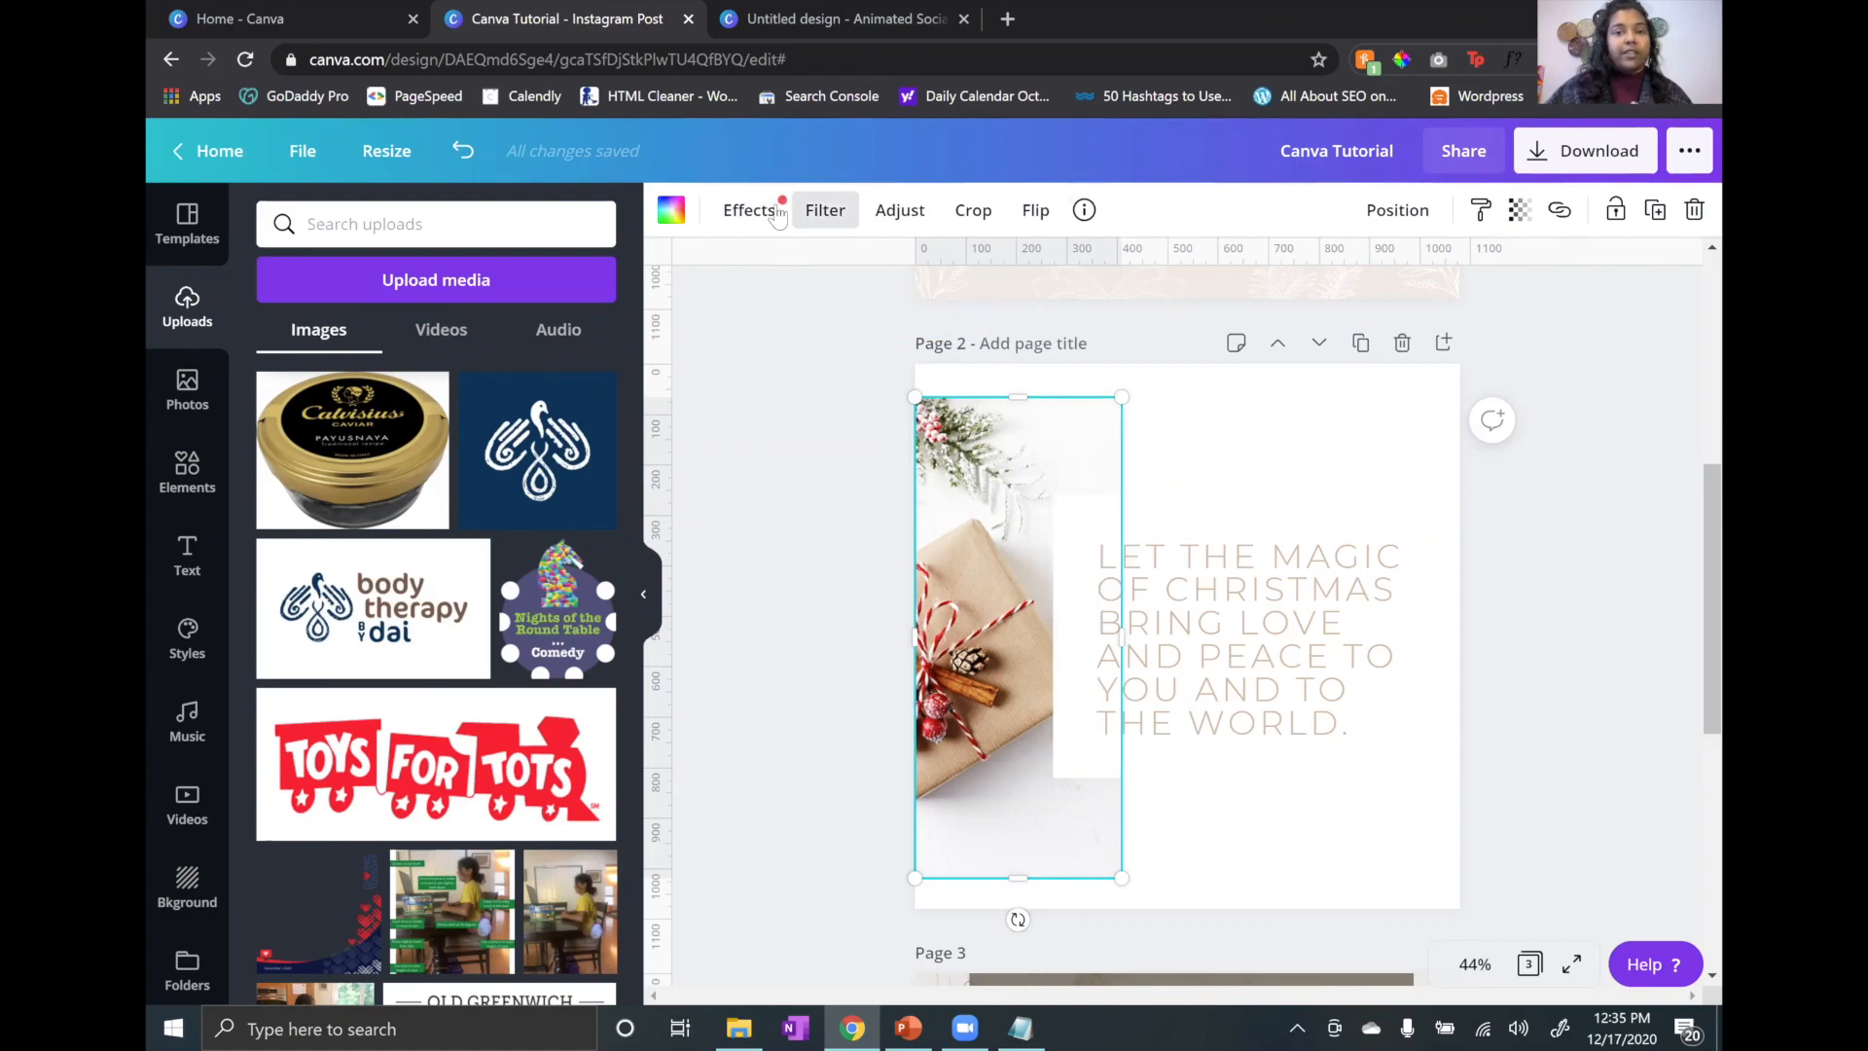
click(1223, 632)
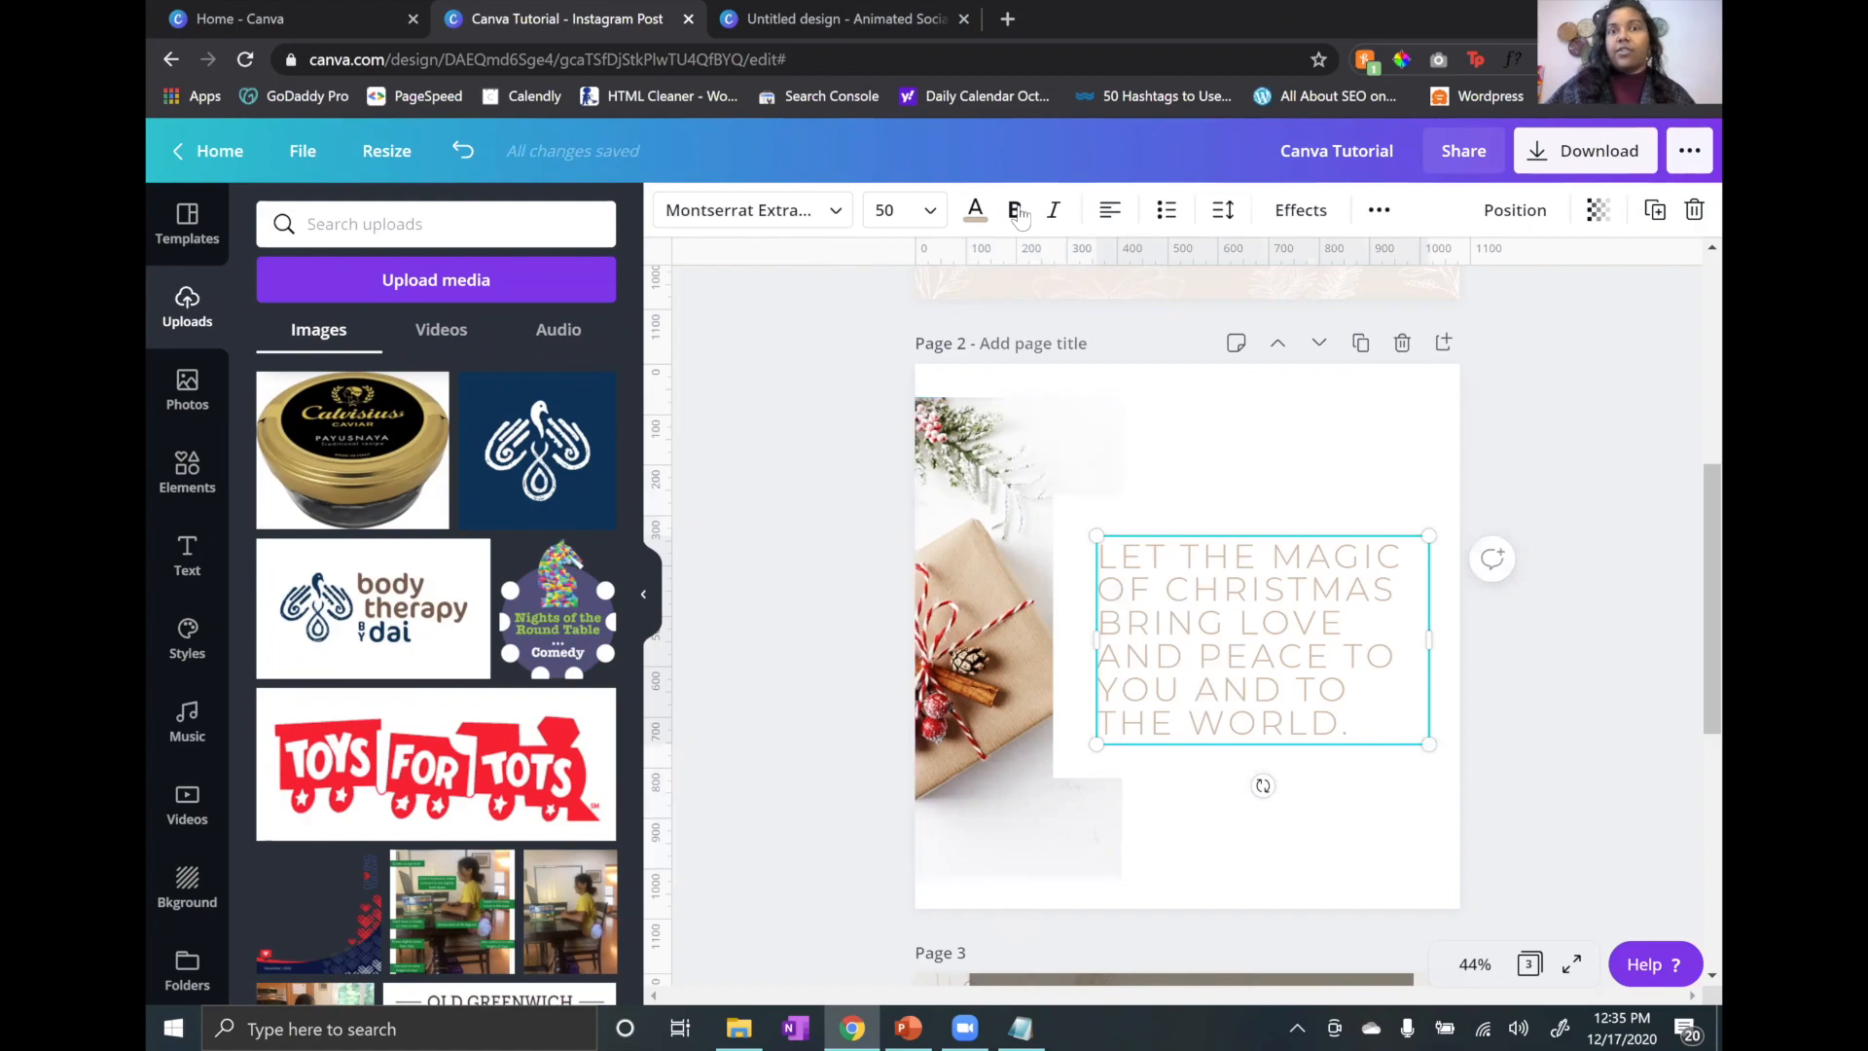
click(1117, 516)
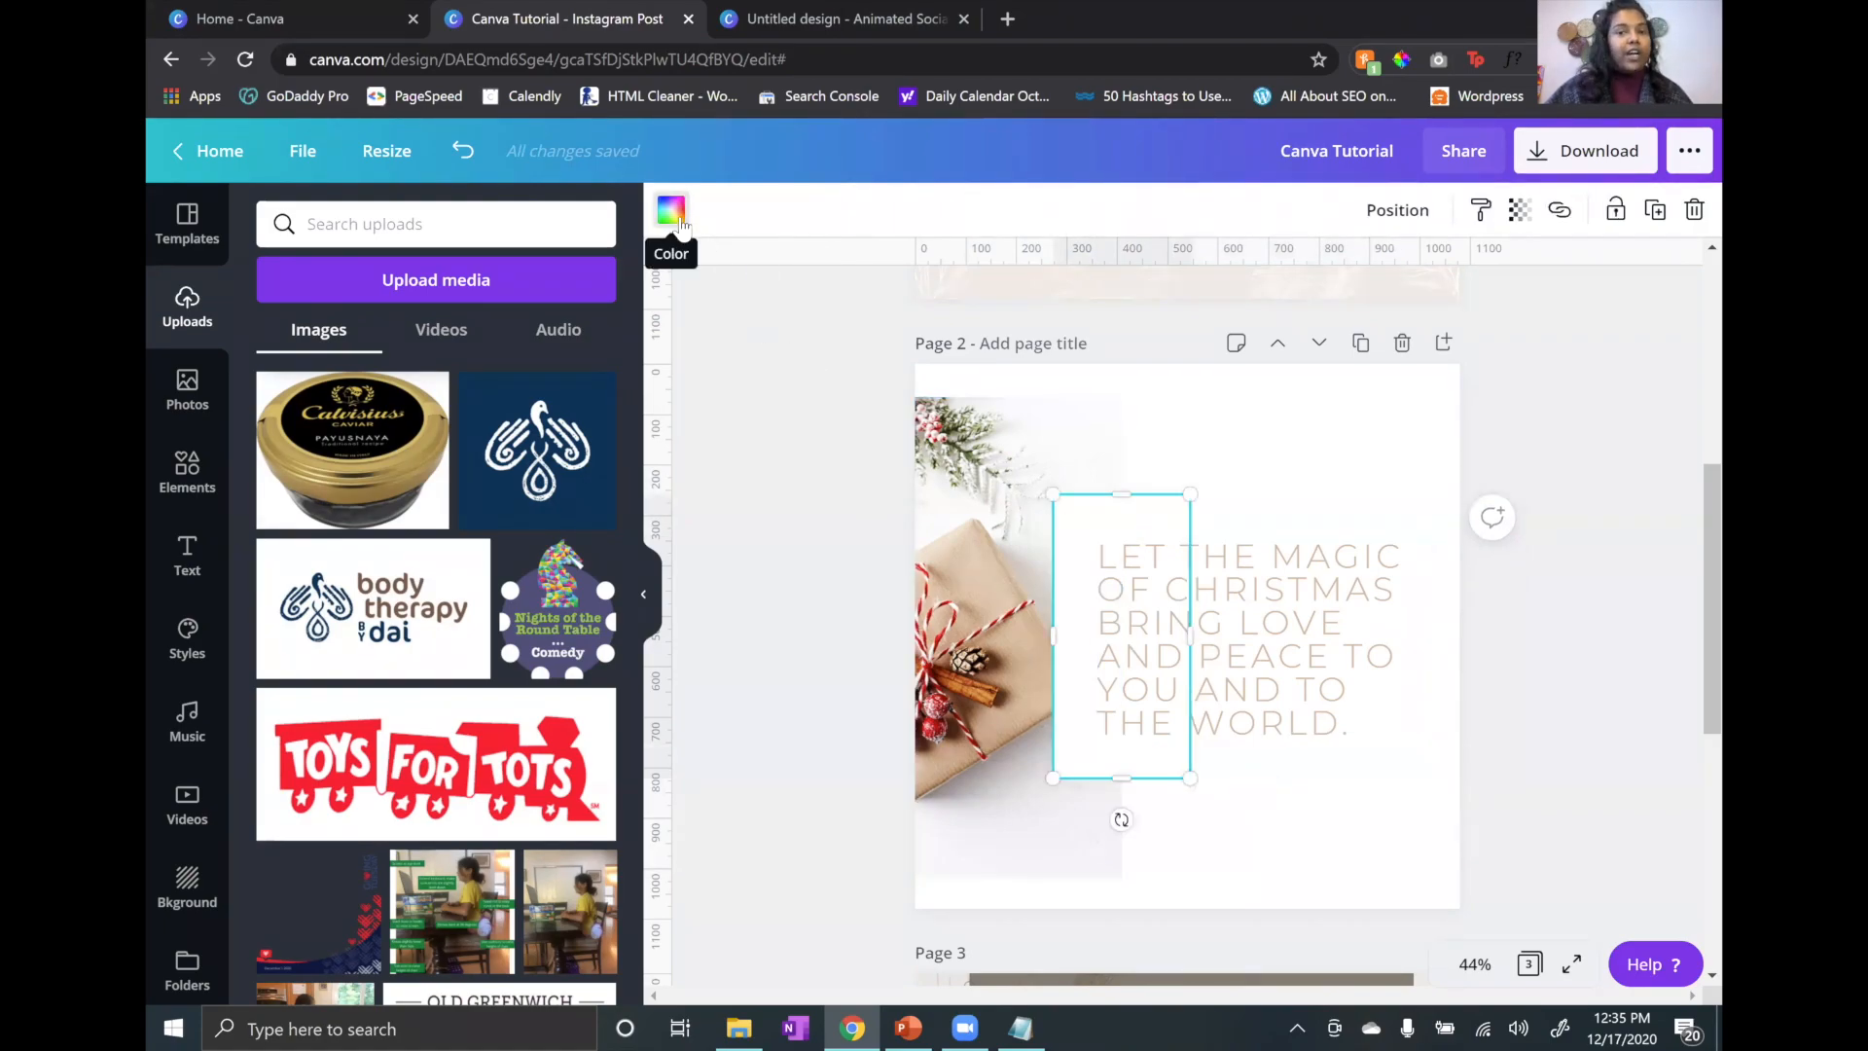
scroll(1167, 564, down, 5)
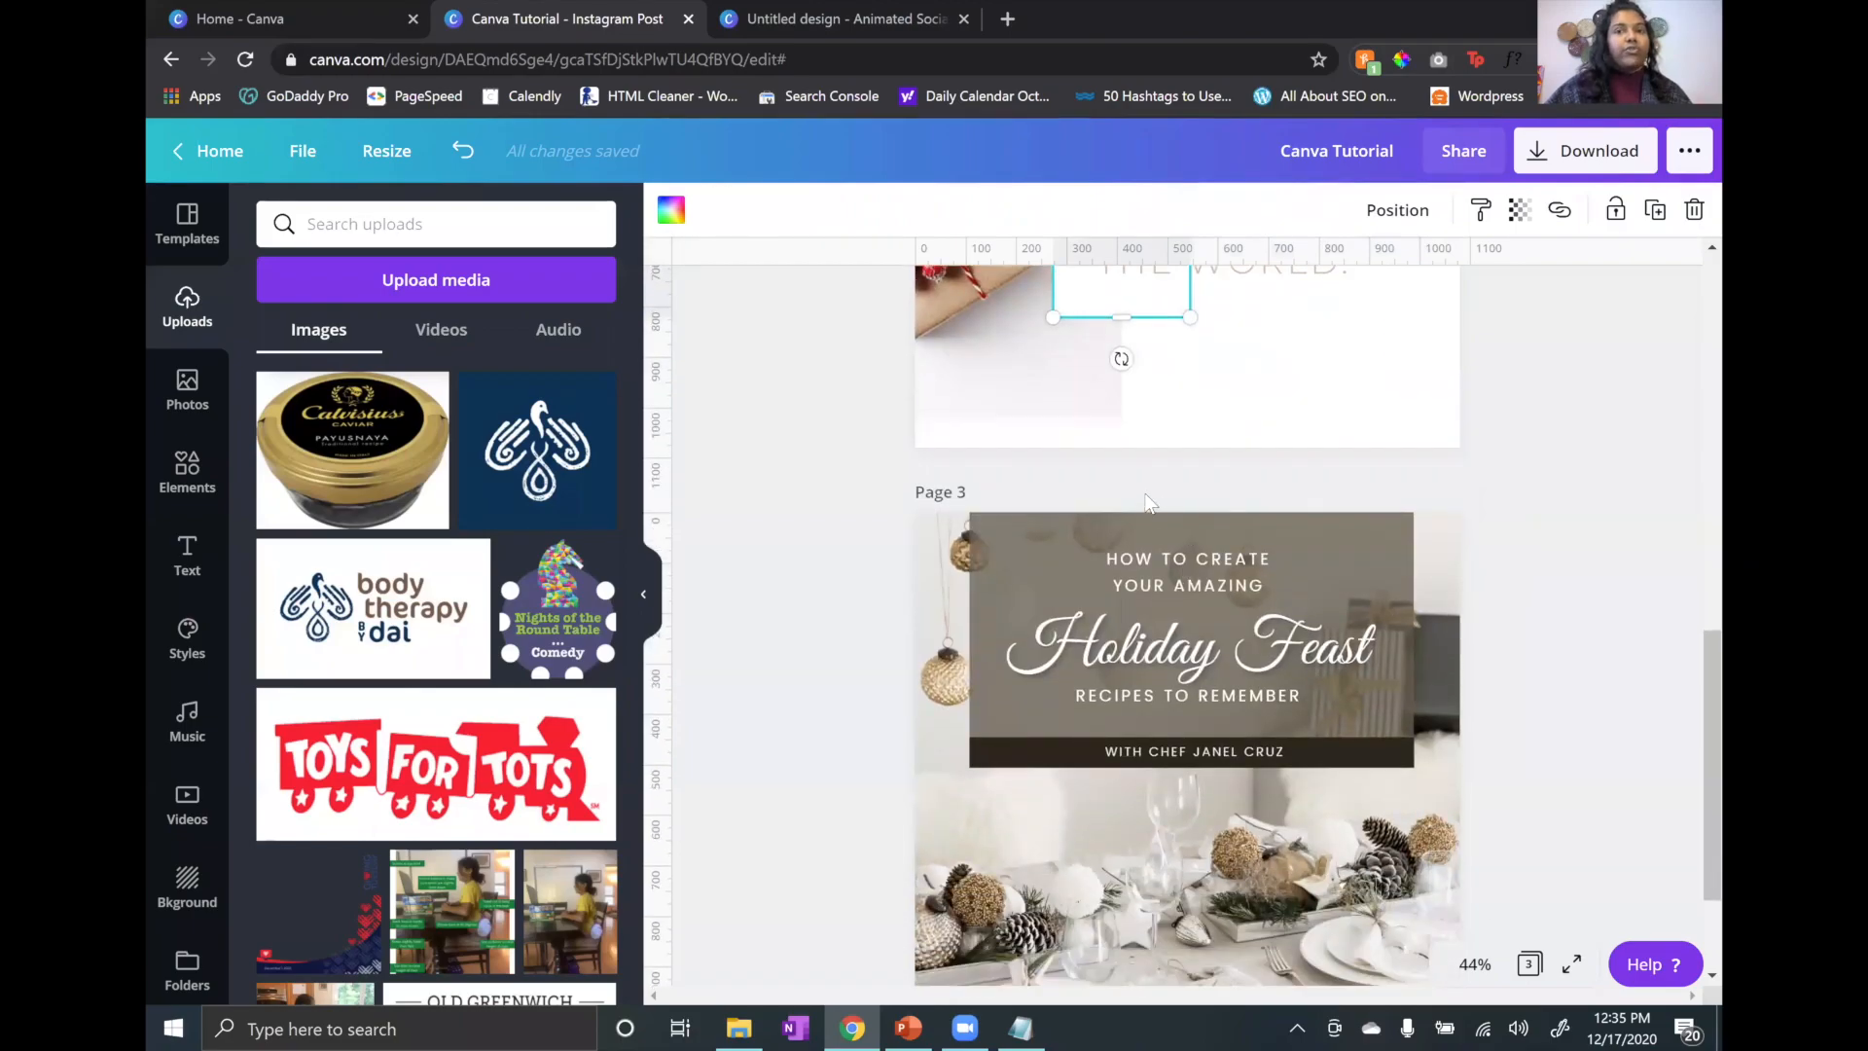
scroll(1157, 484, up, 4)
scroll(1161, 481, up, 2)
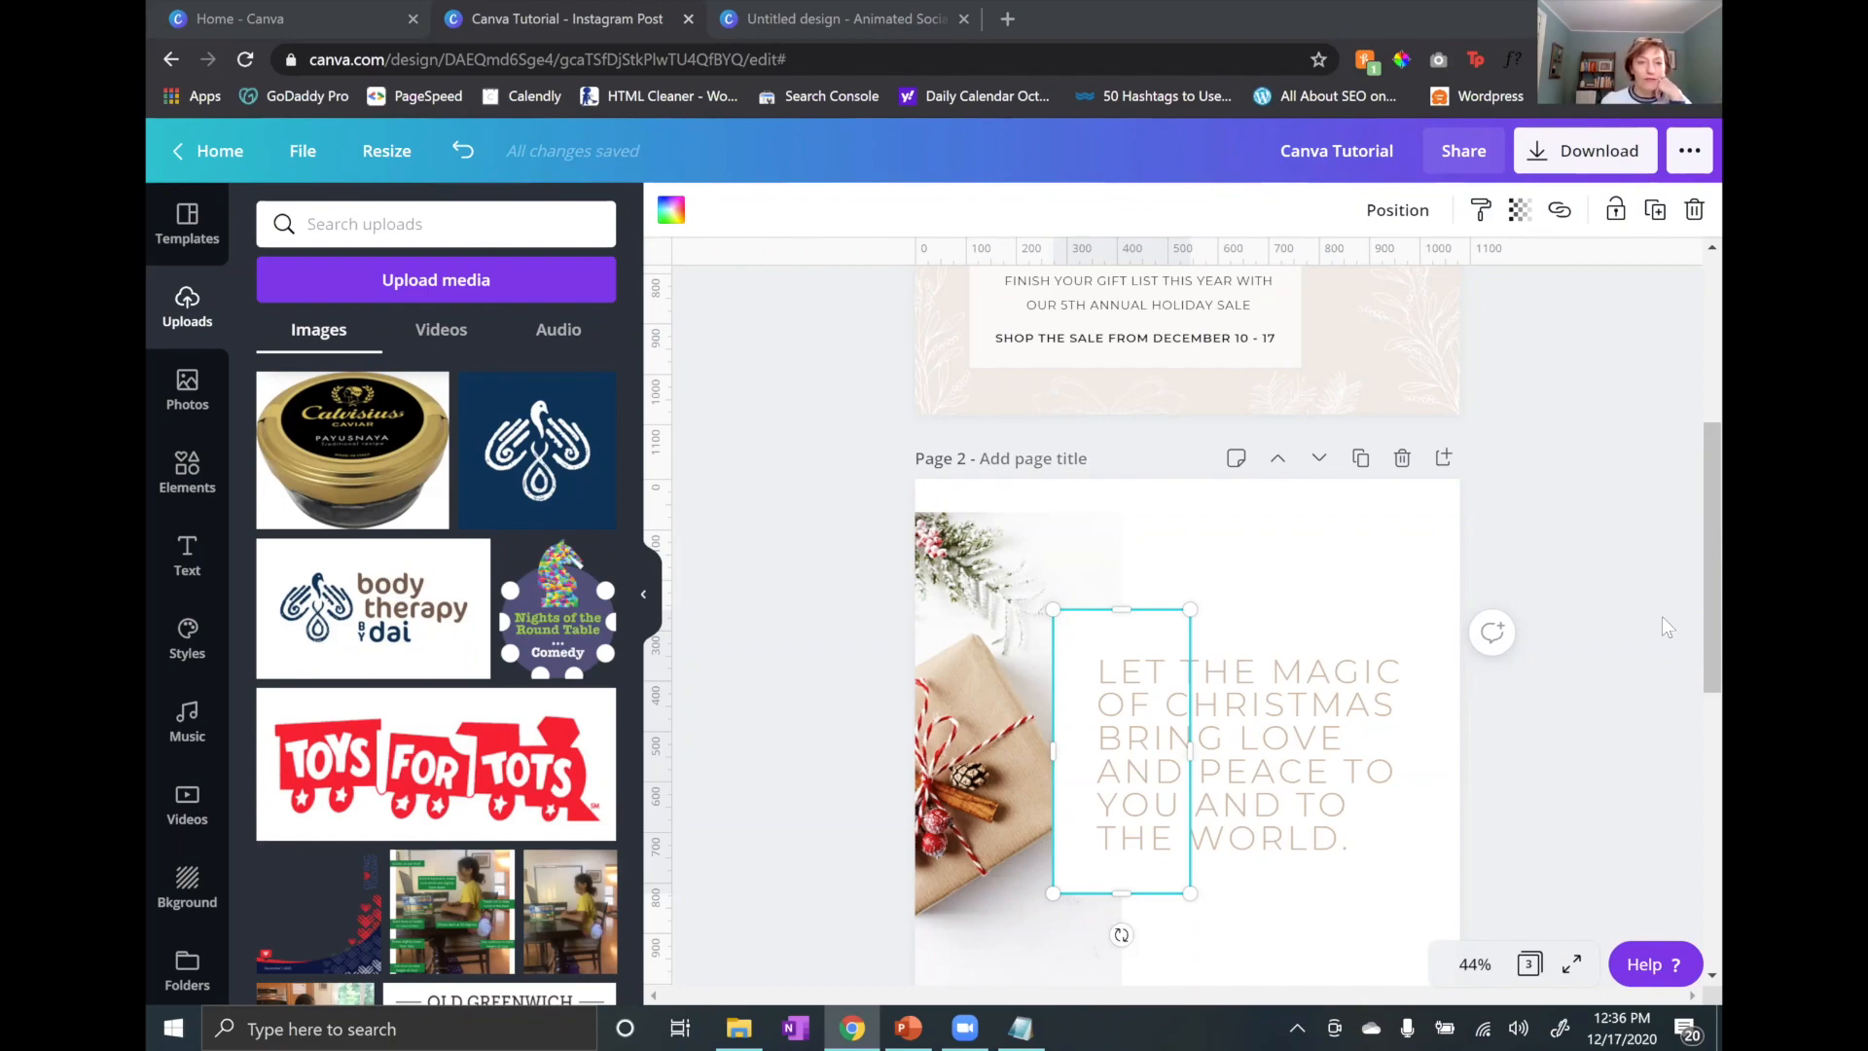
click(1638, 634)
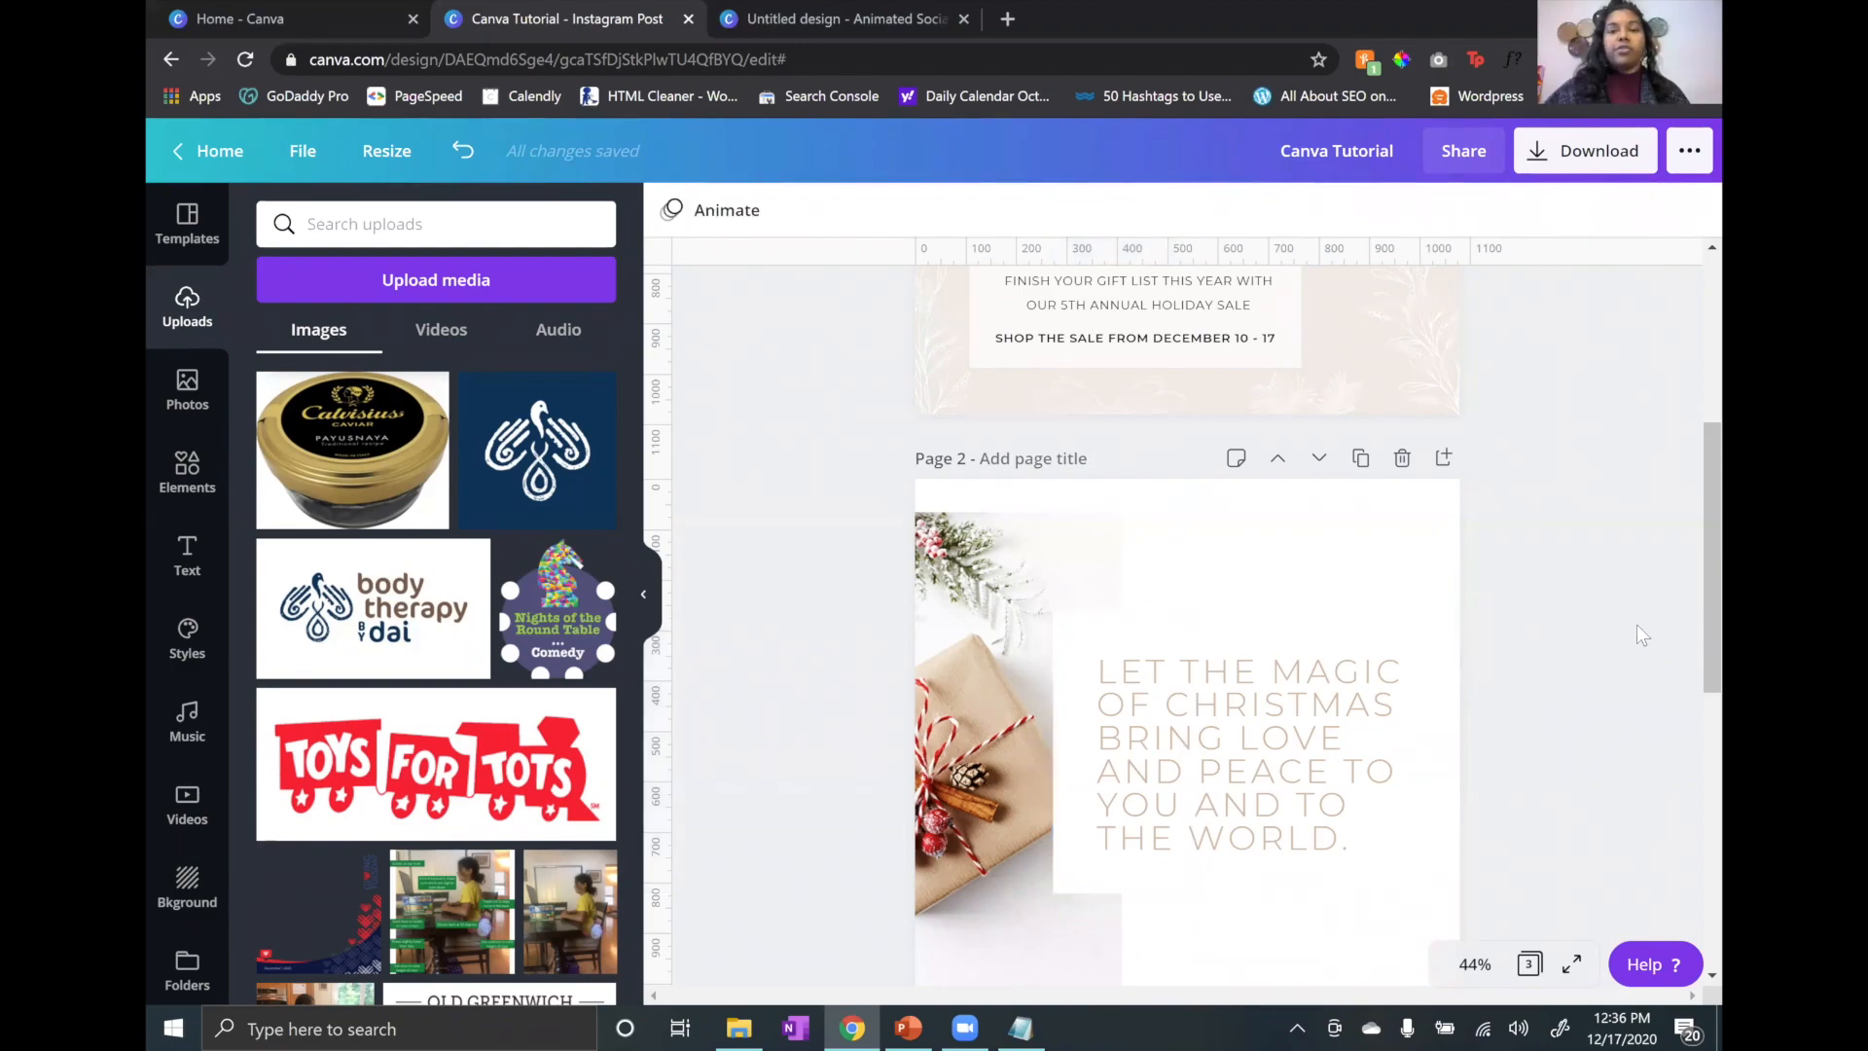
scroll(1595, 378, down, 1)
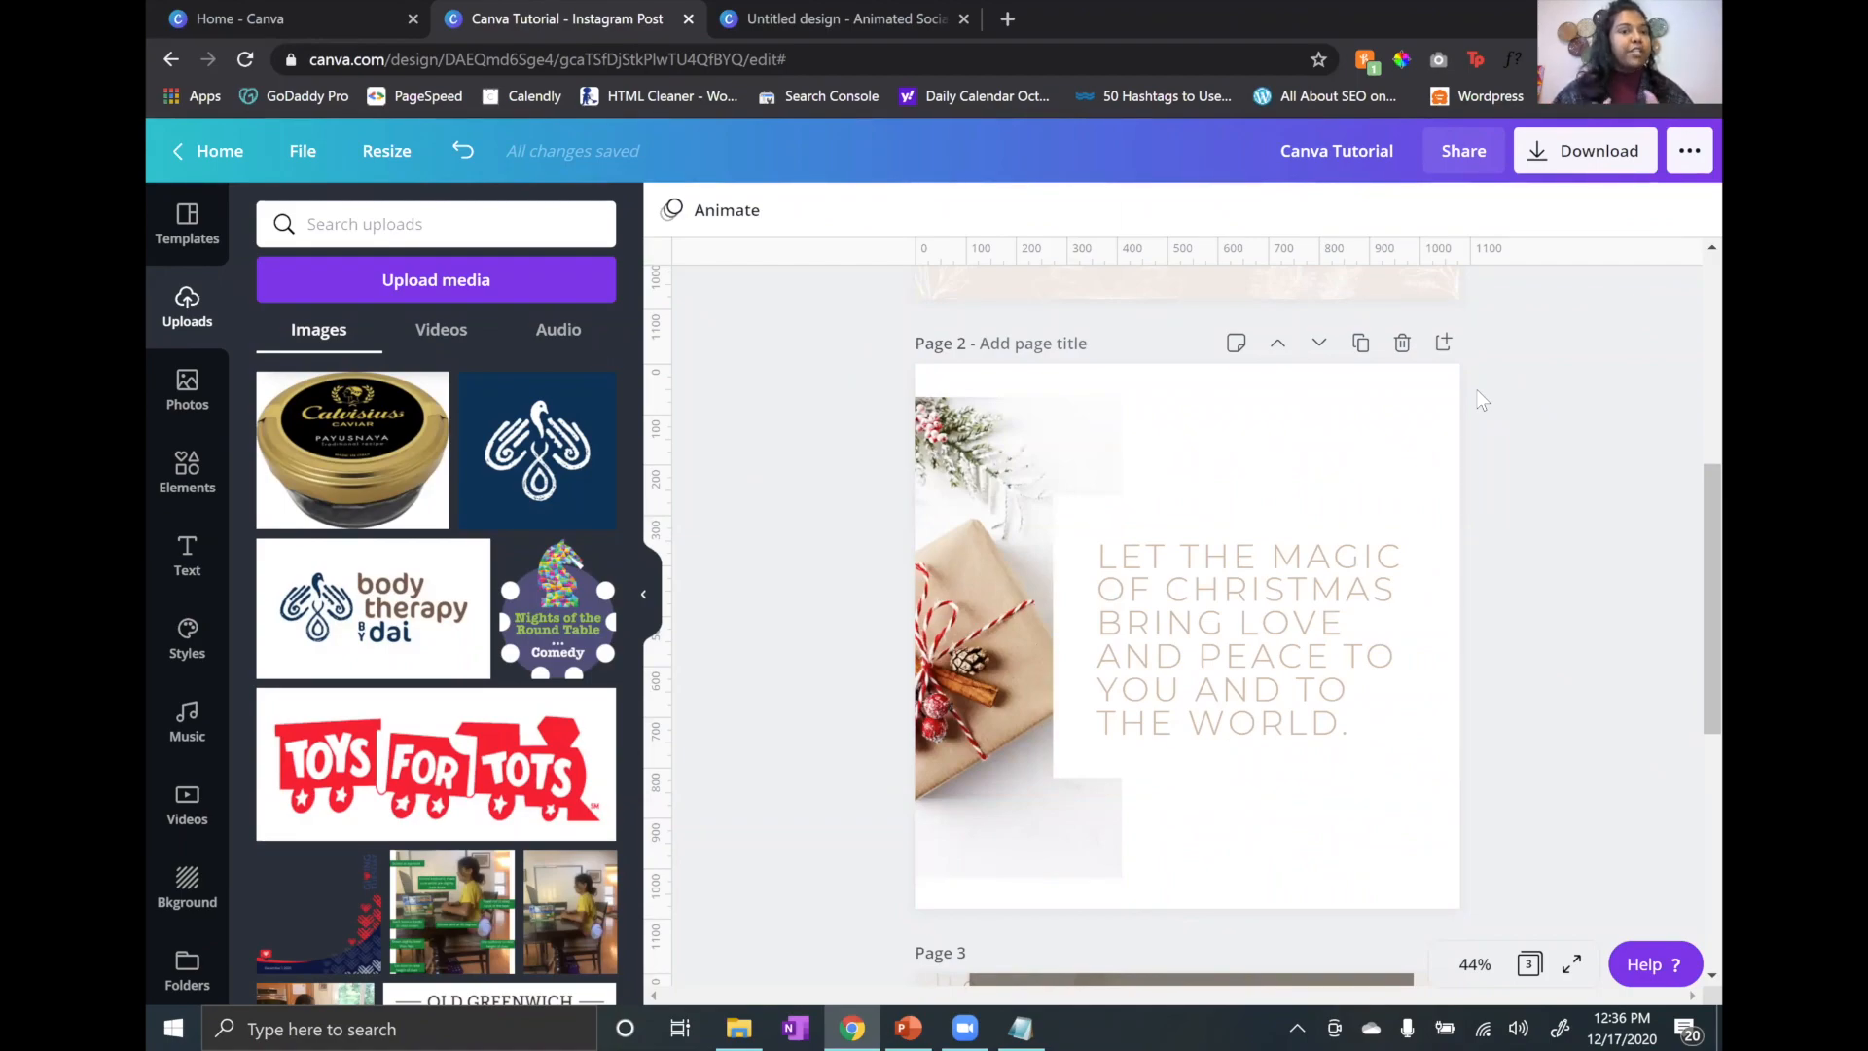
Step: Open the download settings and review the available file types from PNG to GIF, keeping PNG
click(1557, 173)
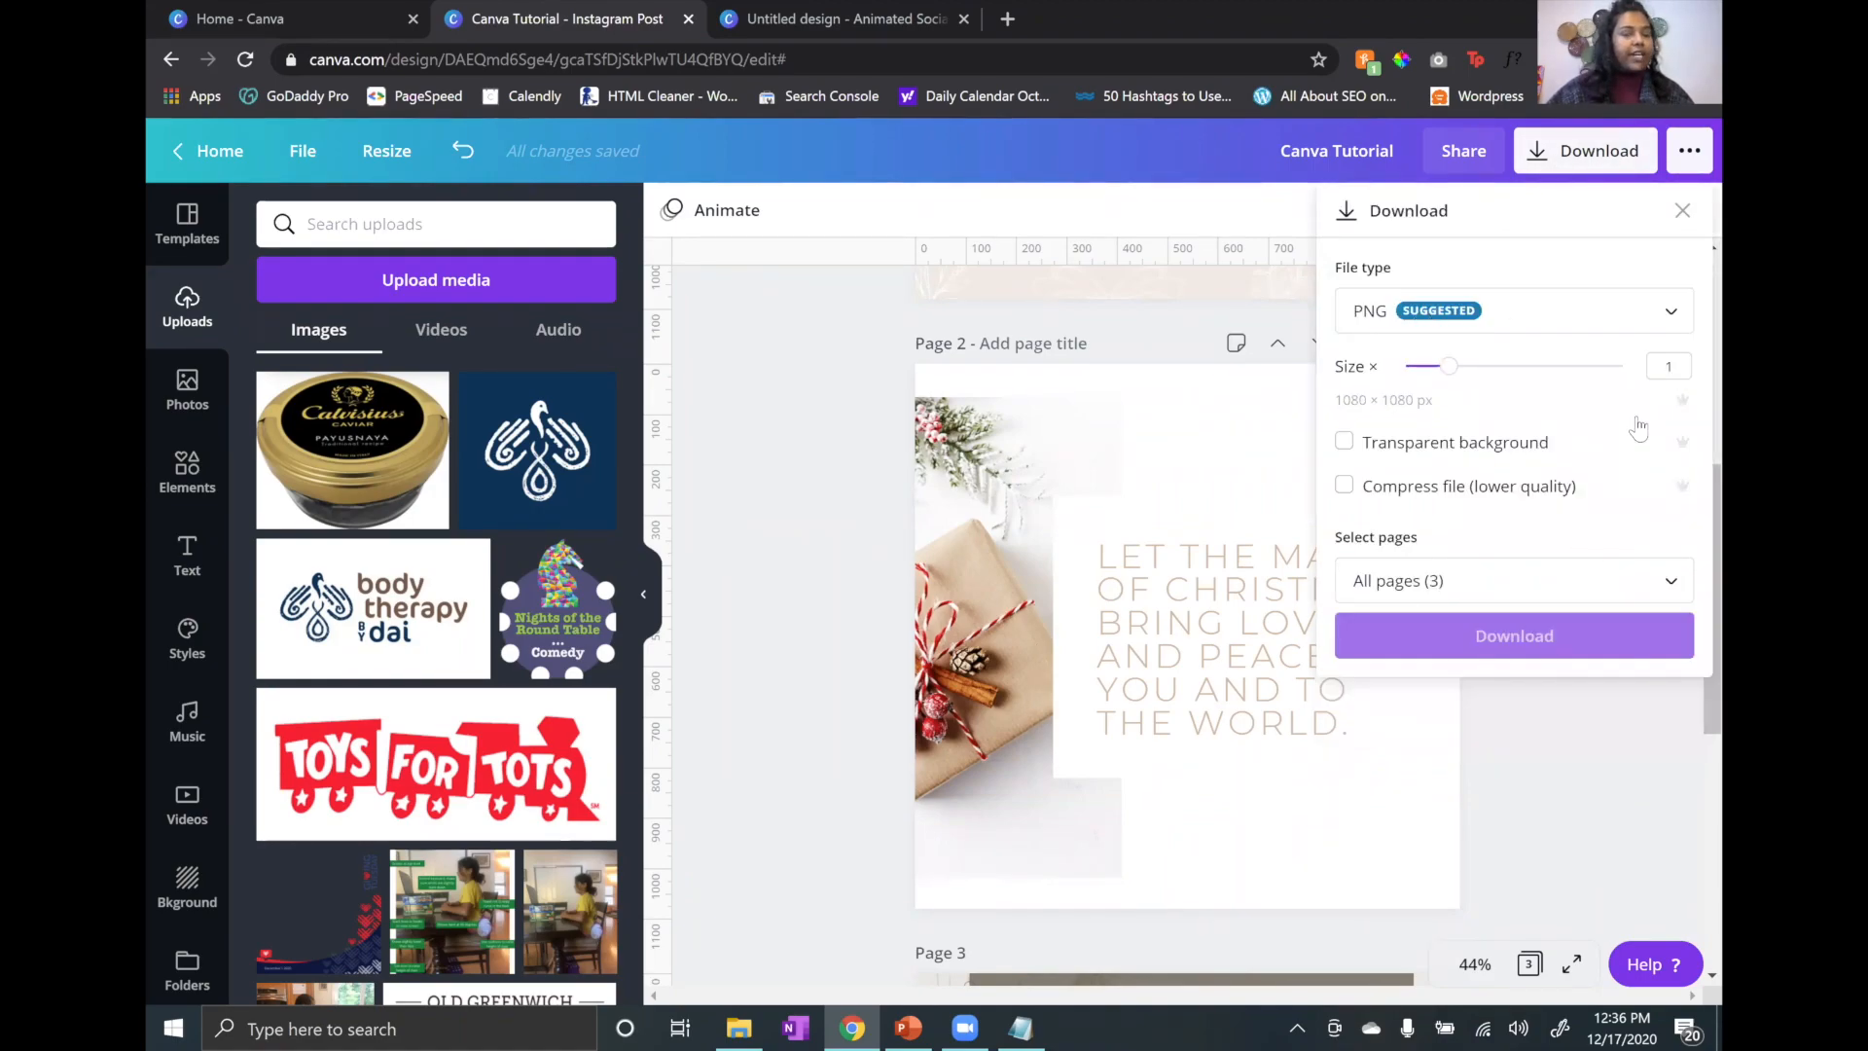
click(1670, 312)
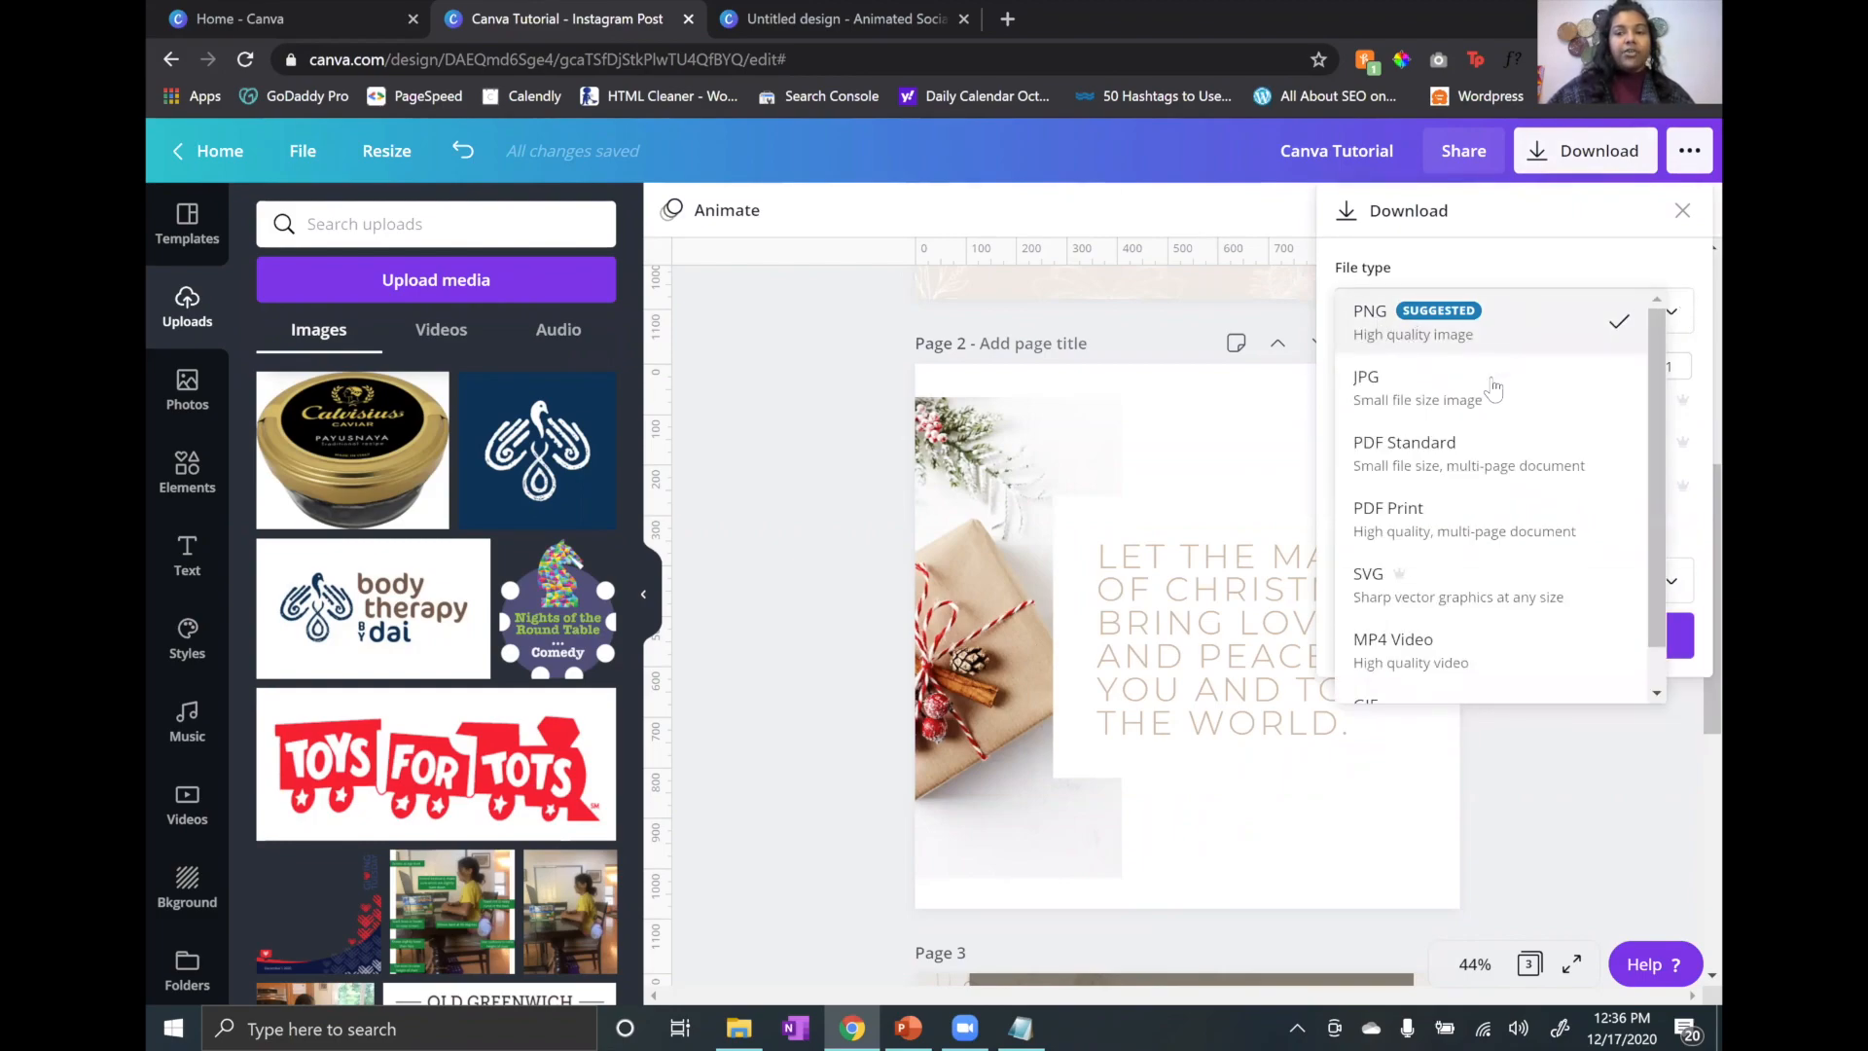
scroll(1490, 399, down, 1)
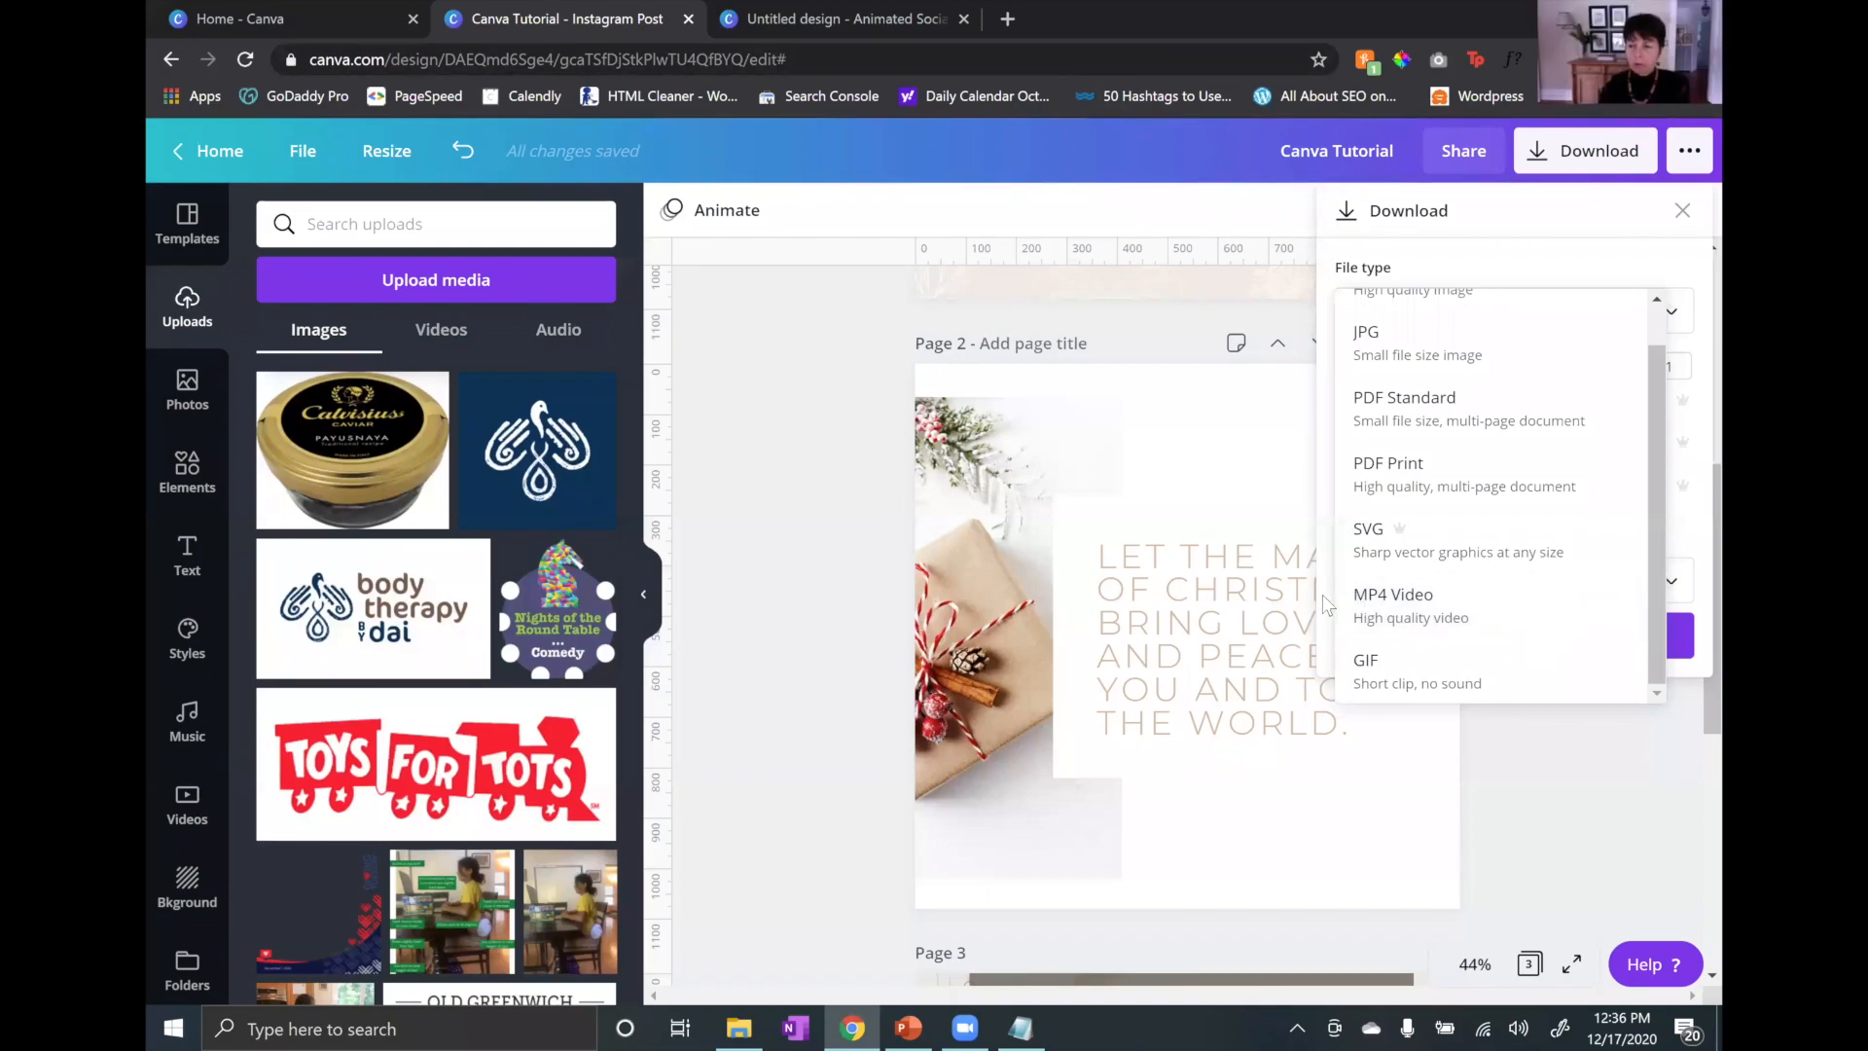
click(1646, 259)
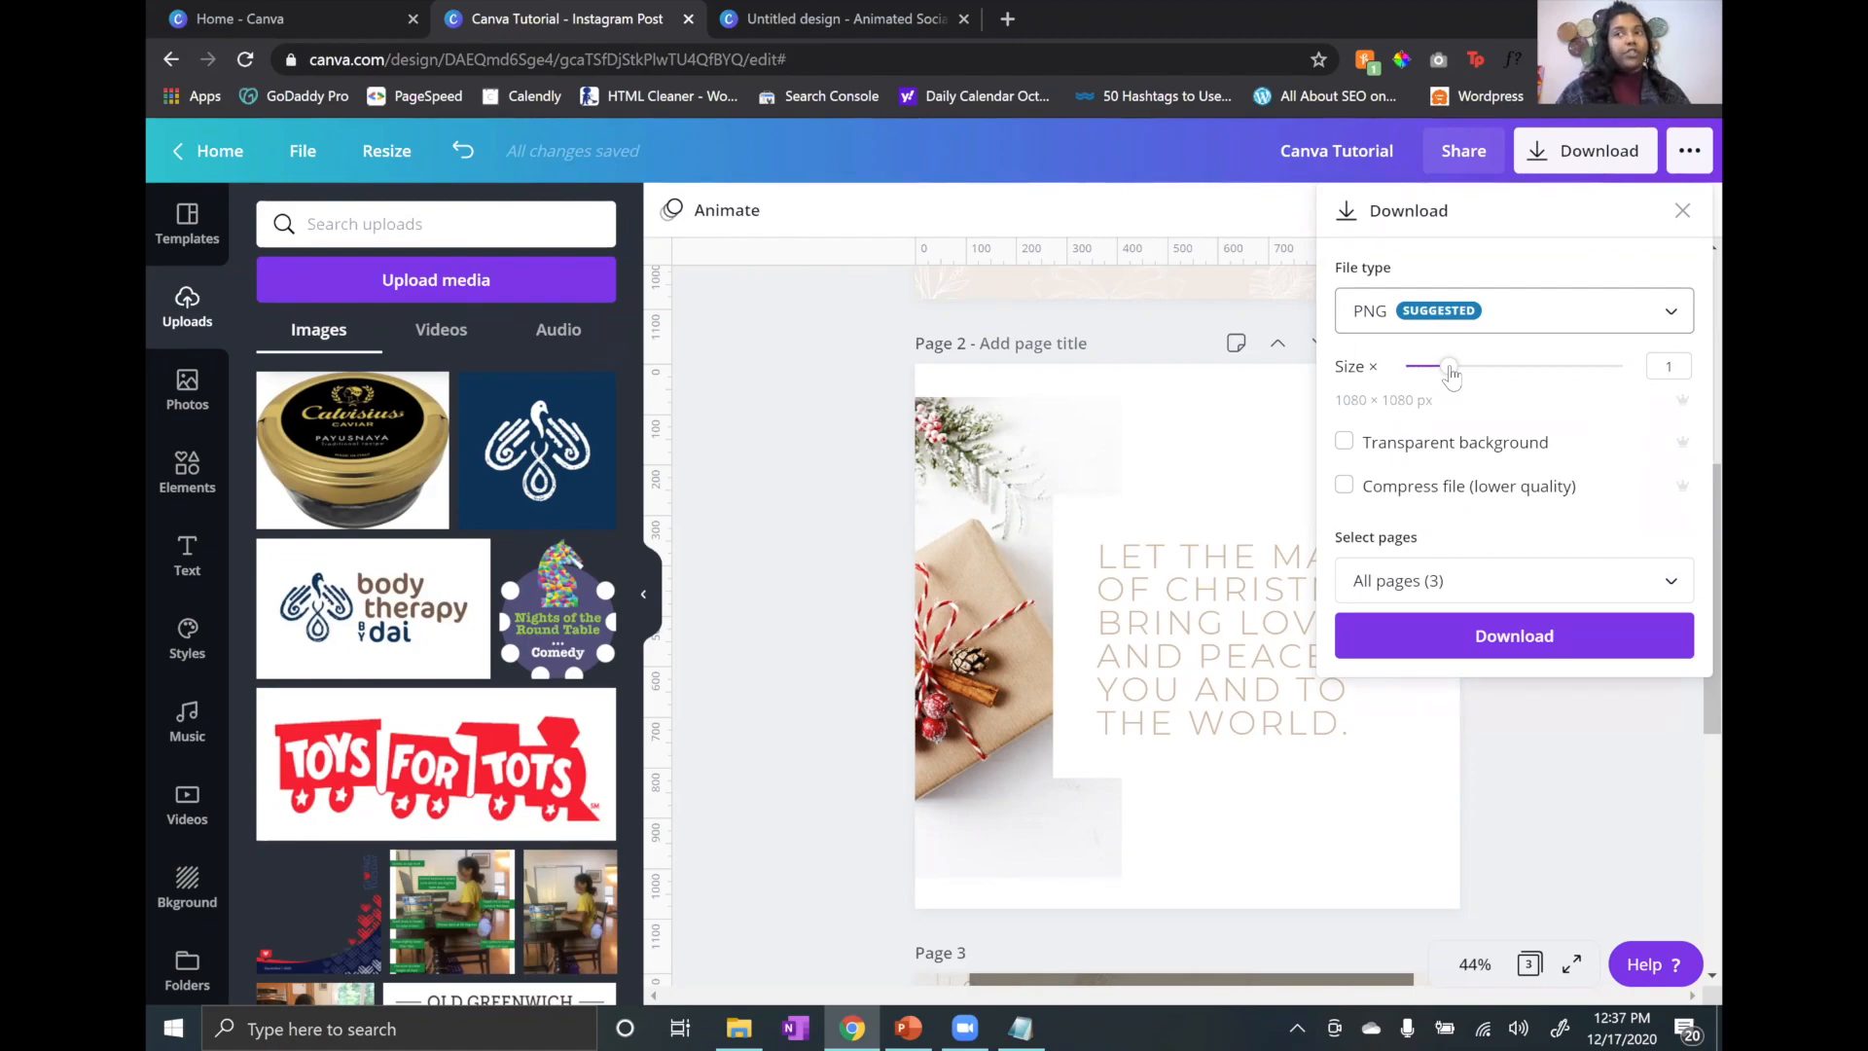
Step: Try a PNG download size of 3 and the transparent background option, restoring the size to 1 and leaving transparency off
drag(1451, 375, 1619, 376)
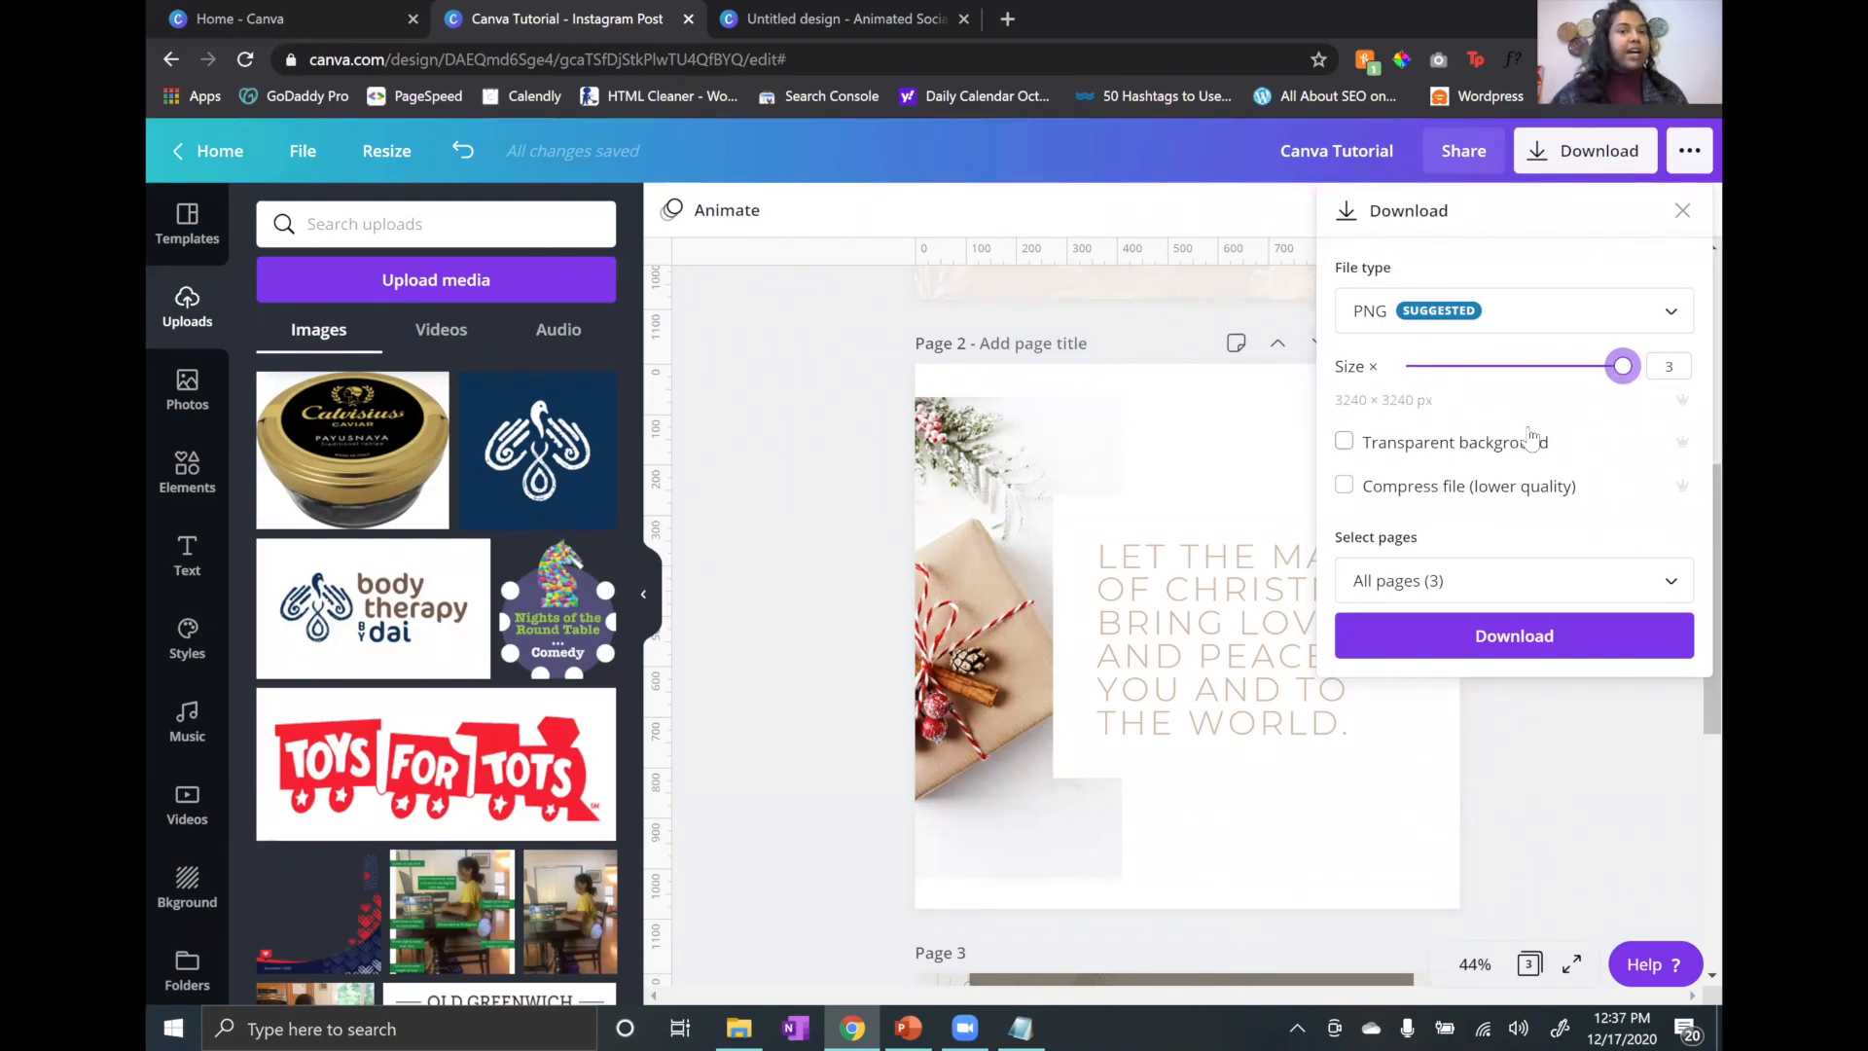
click(1448, 366)
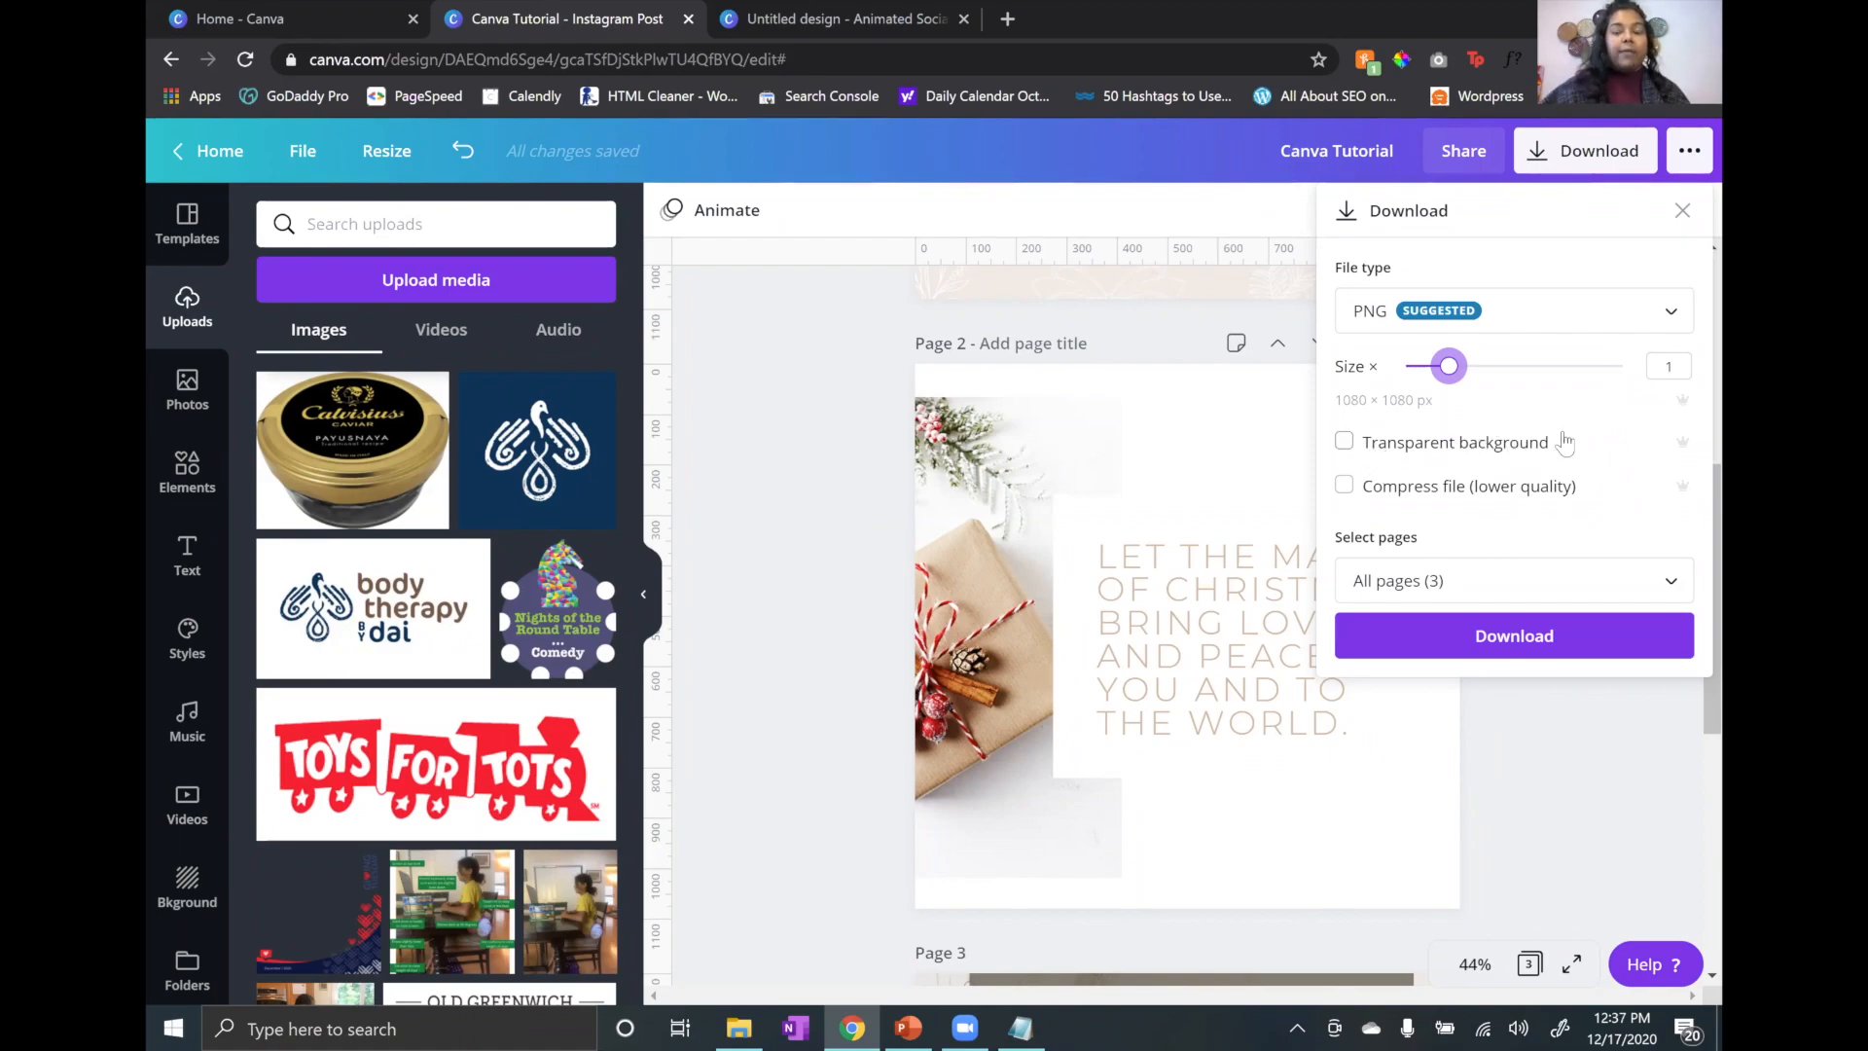
click(1344, 444)
click(1345, 445)
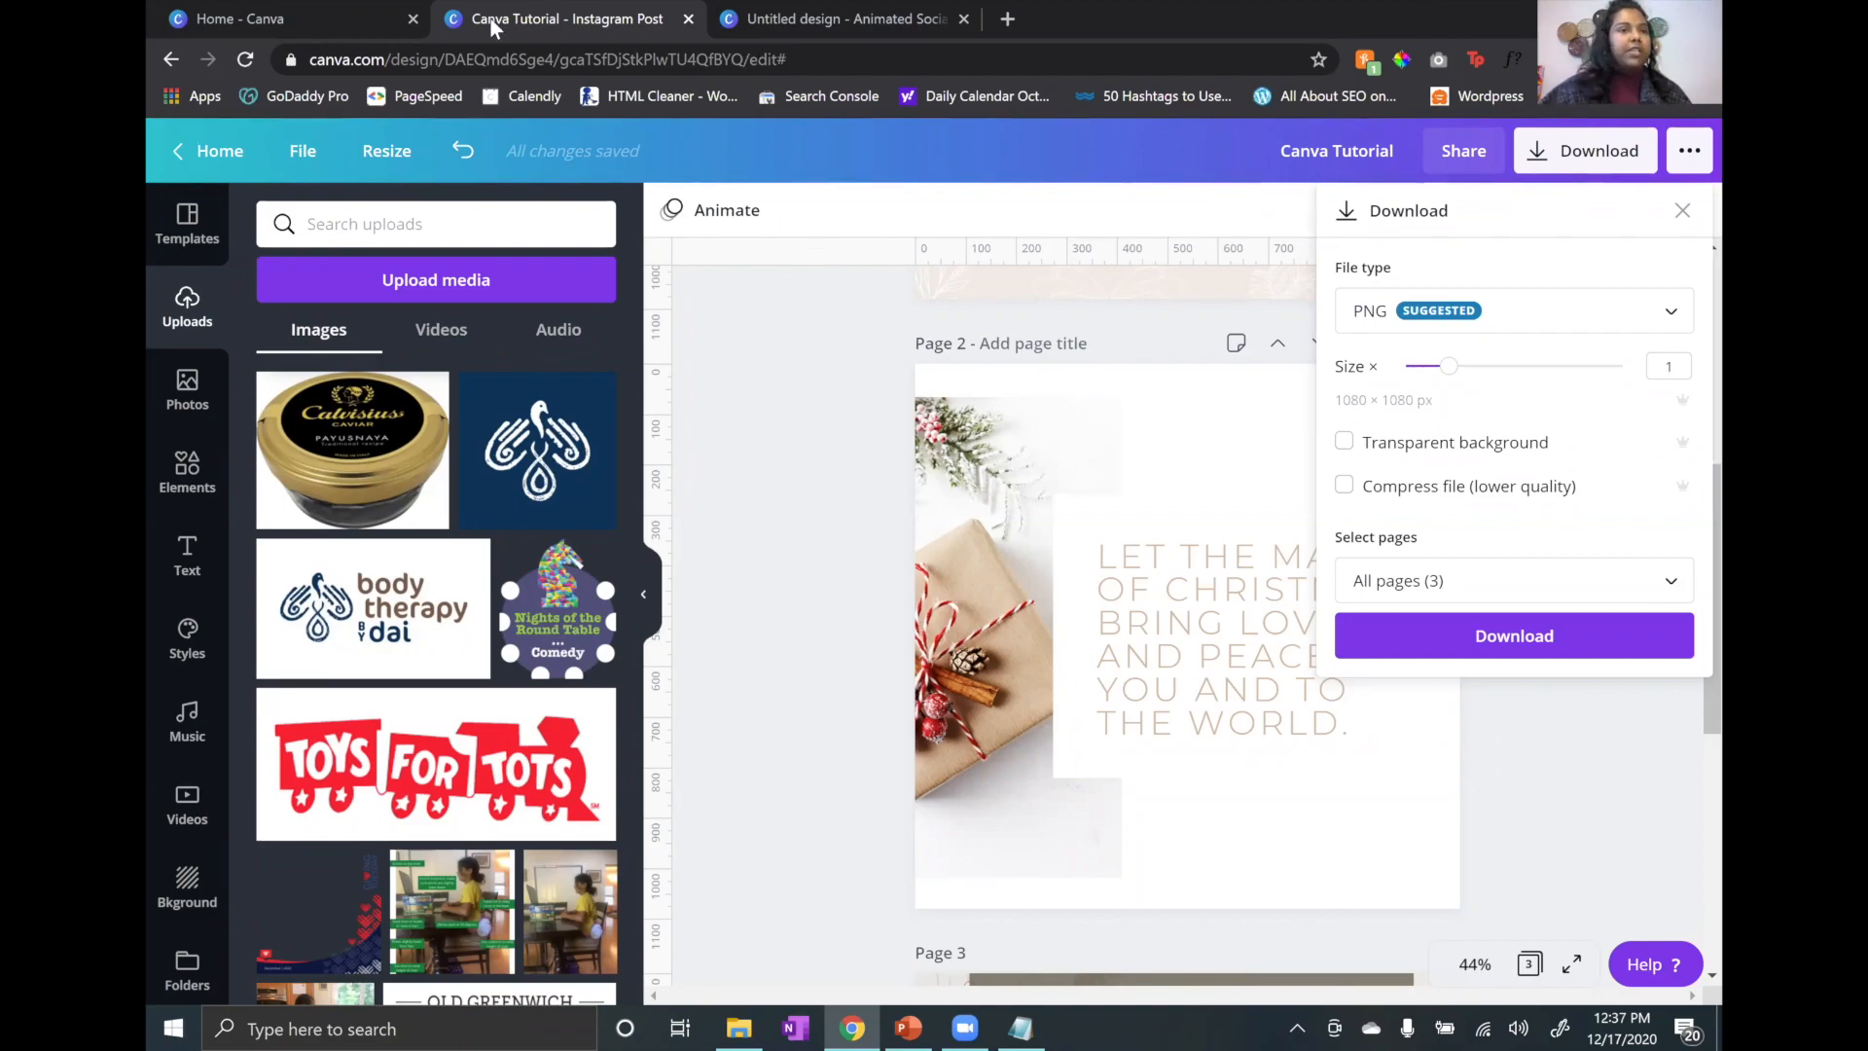
Step: Switch to the Canva home page and browse the newsletter templates in the Marketing category
key(ctrl+Page_Up)
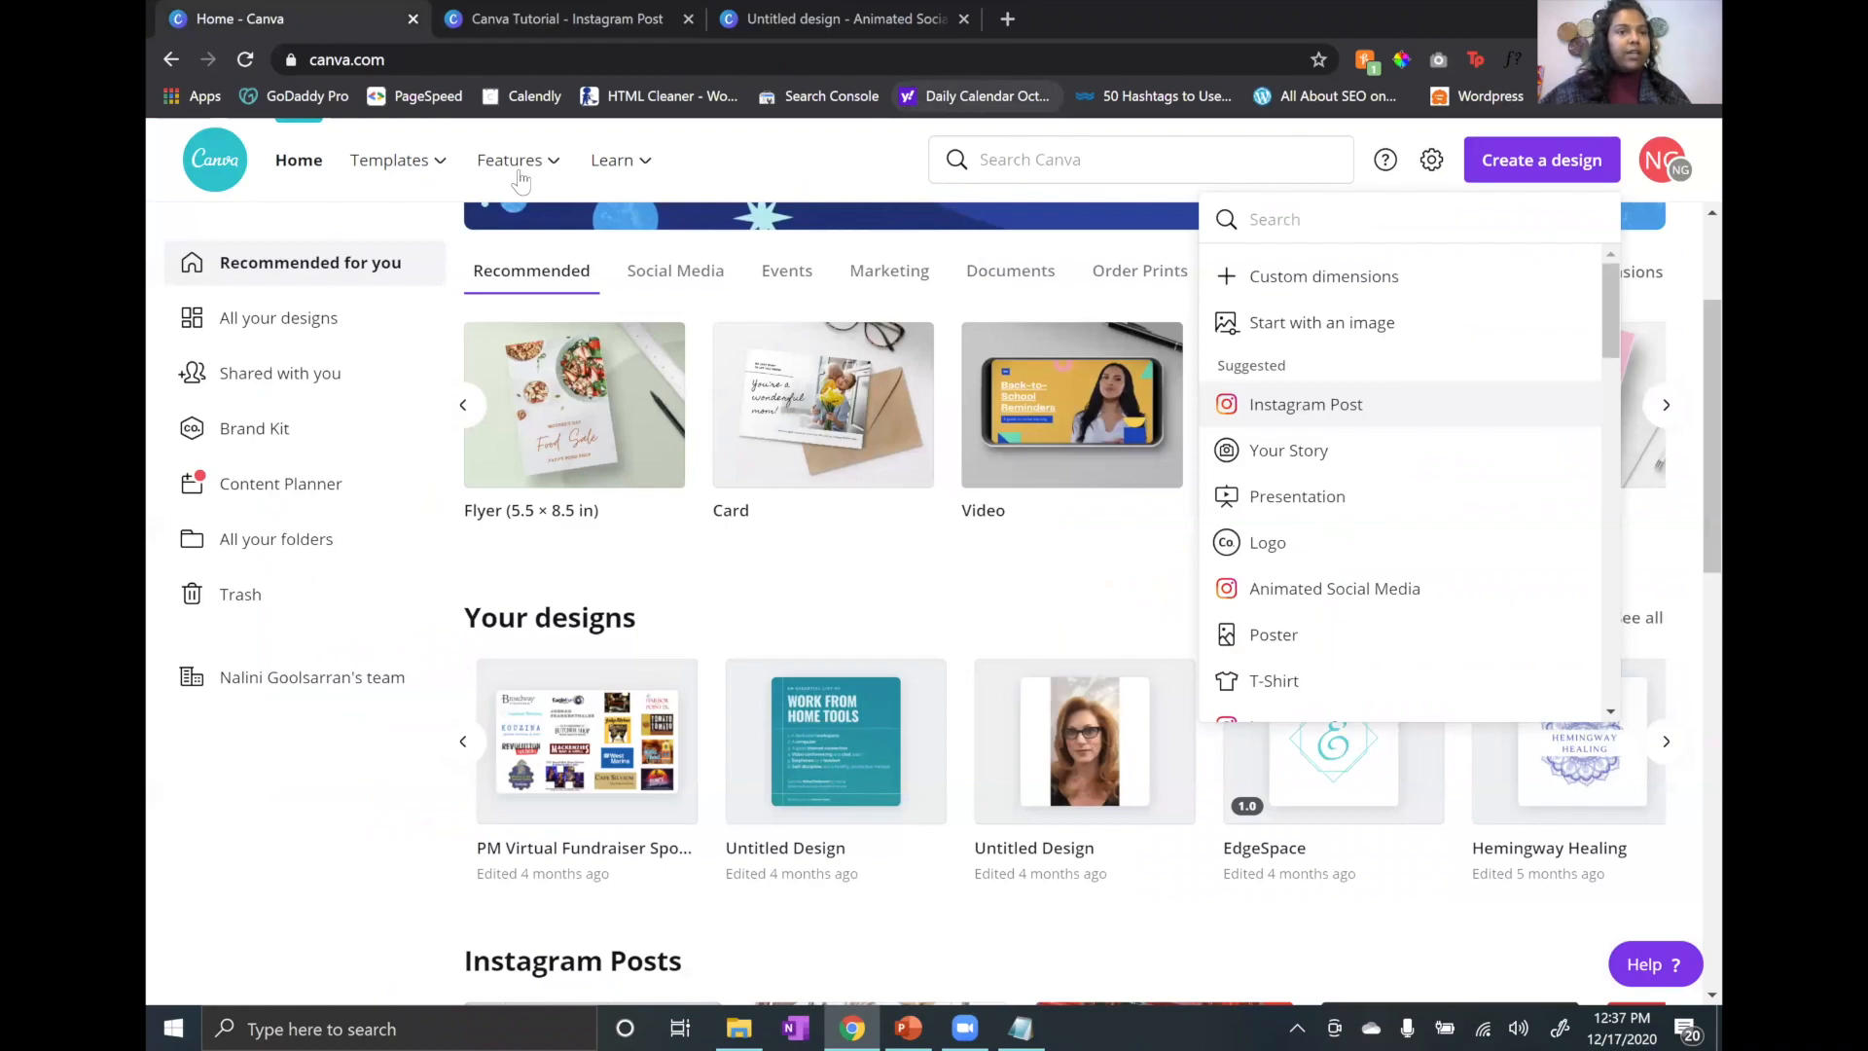
key(ctrl+l)
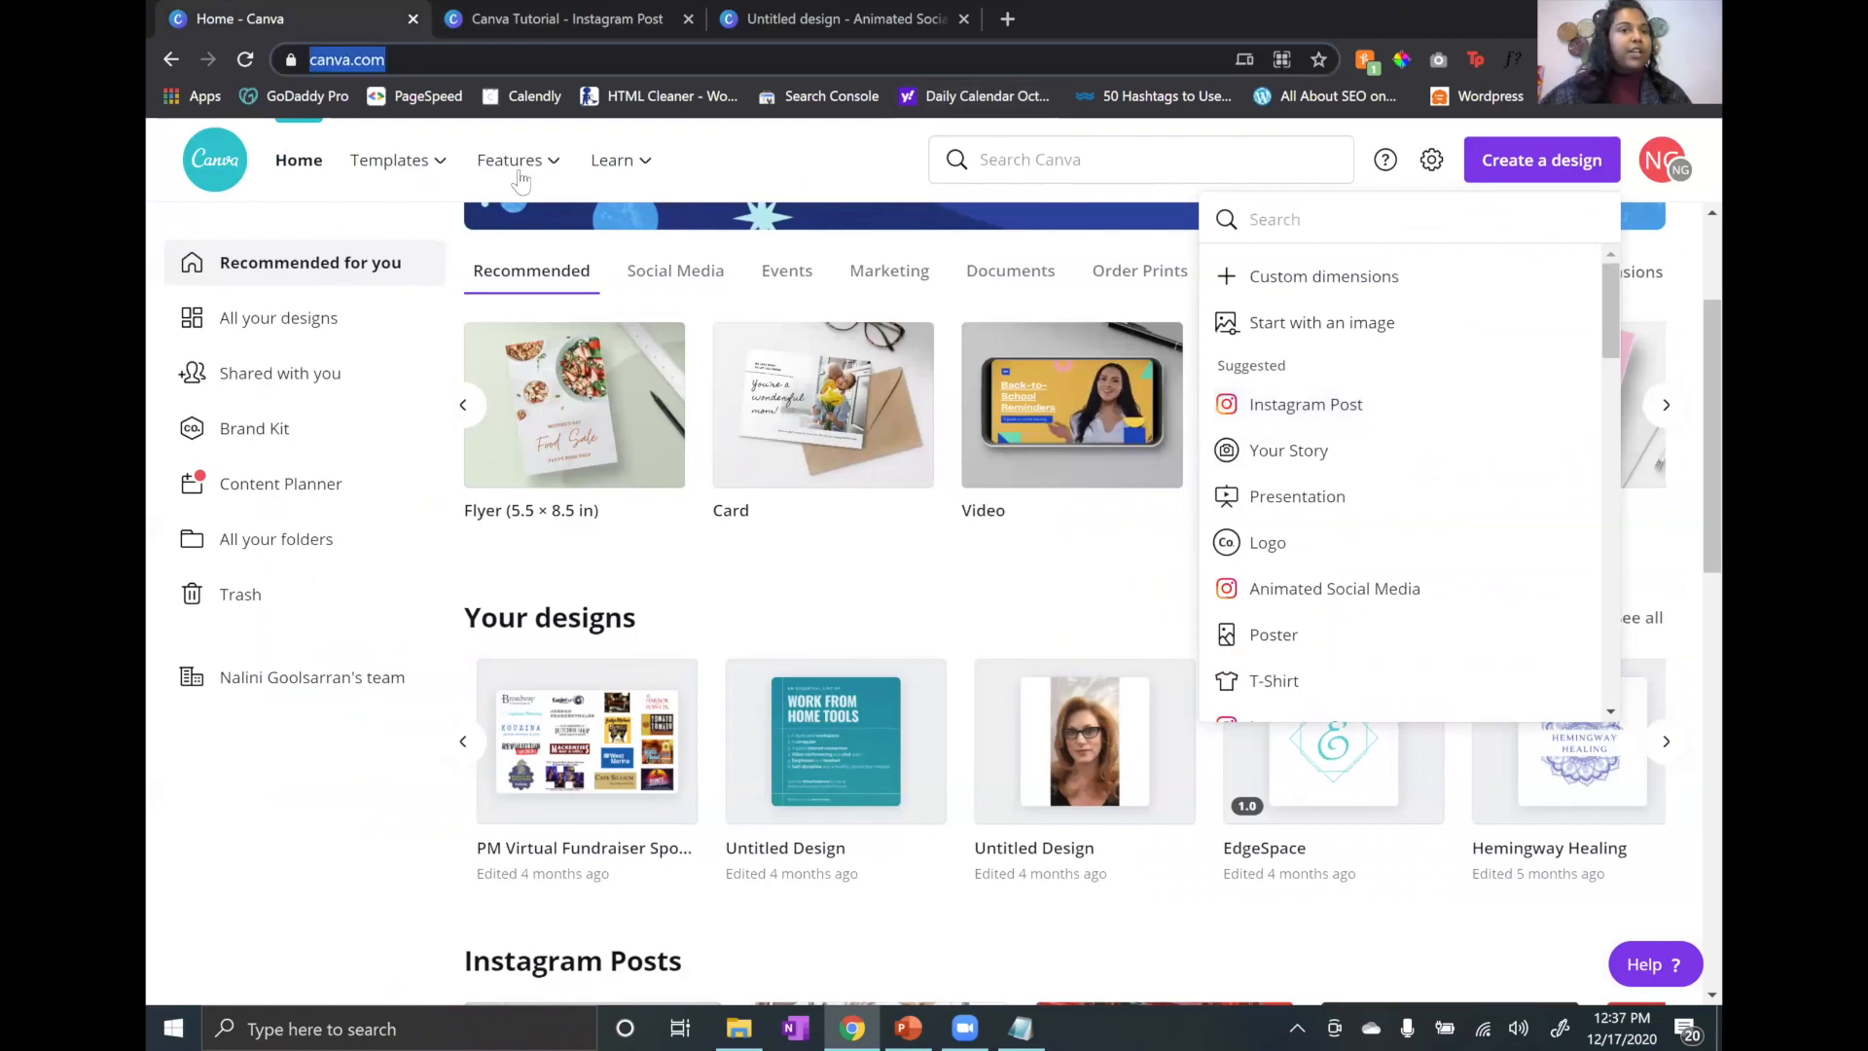
mouse_move(378, 162)
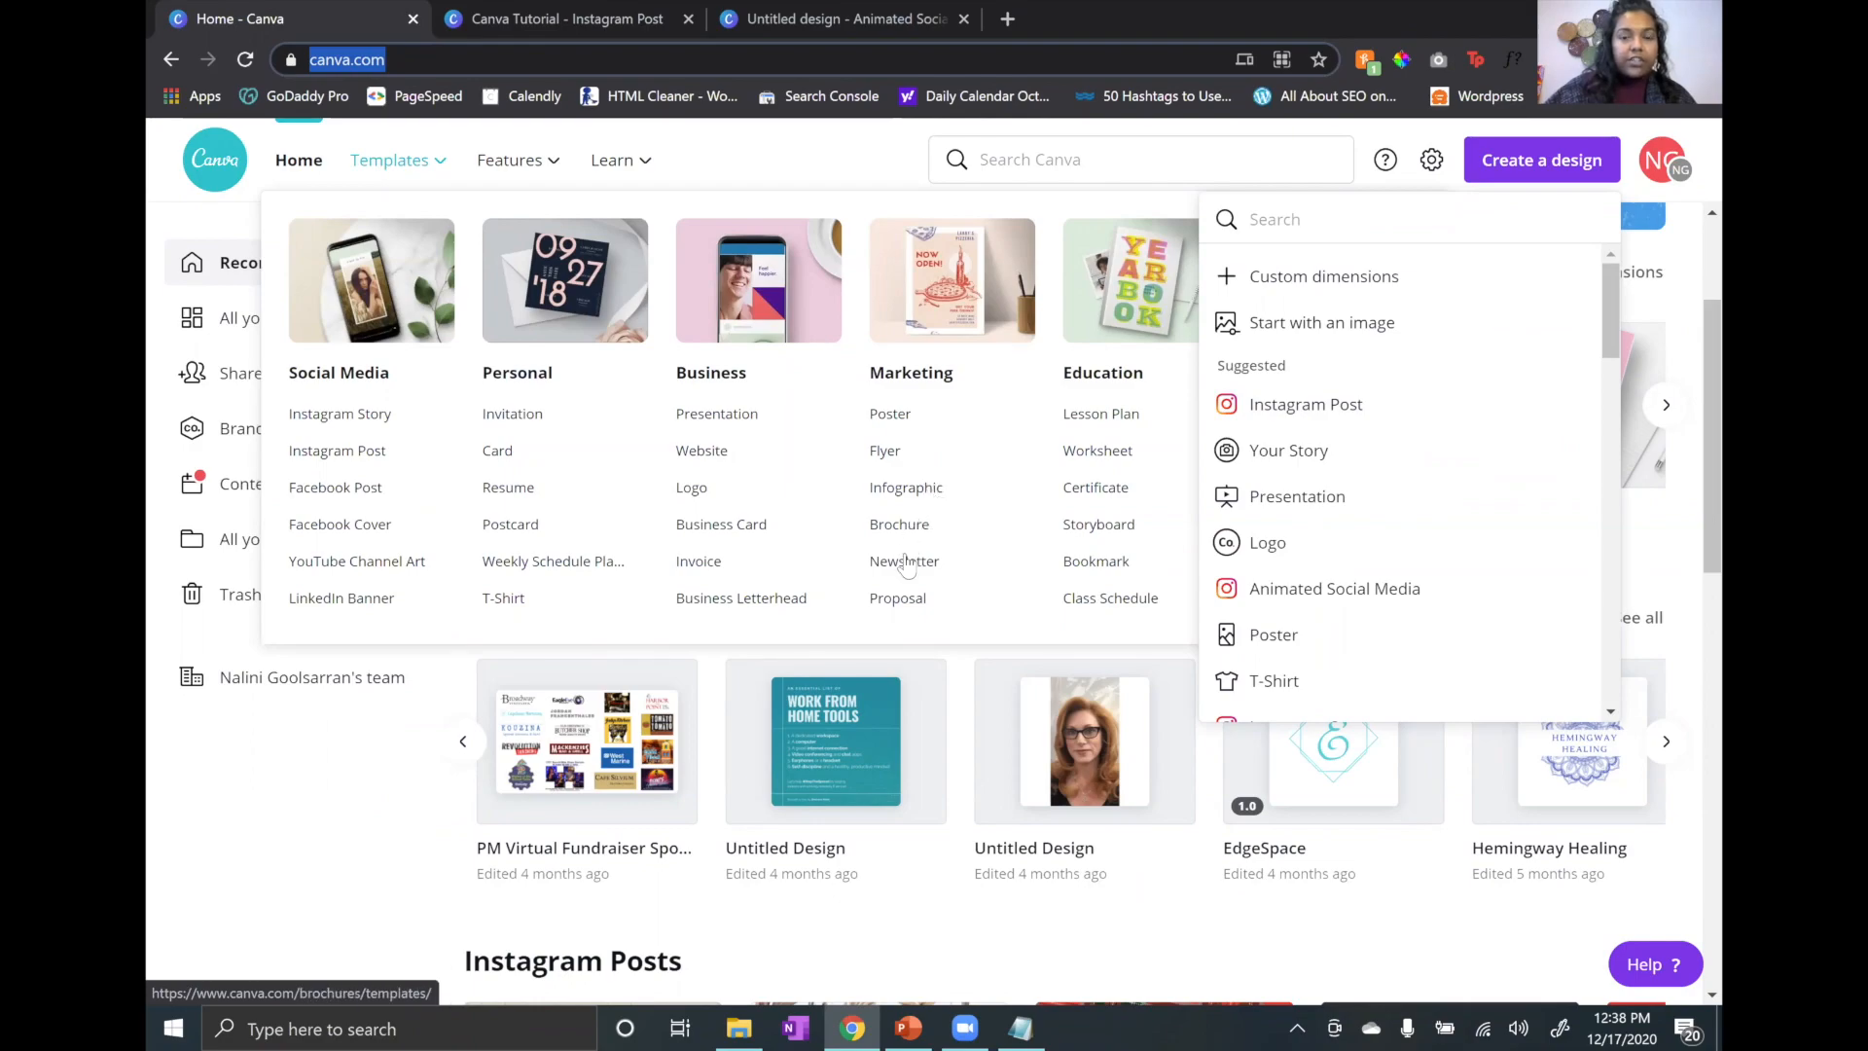
click(904, 568)
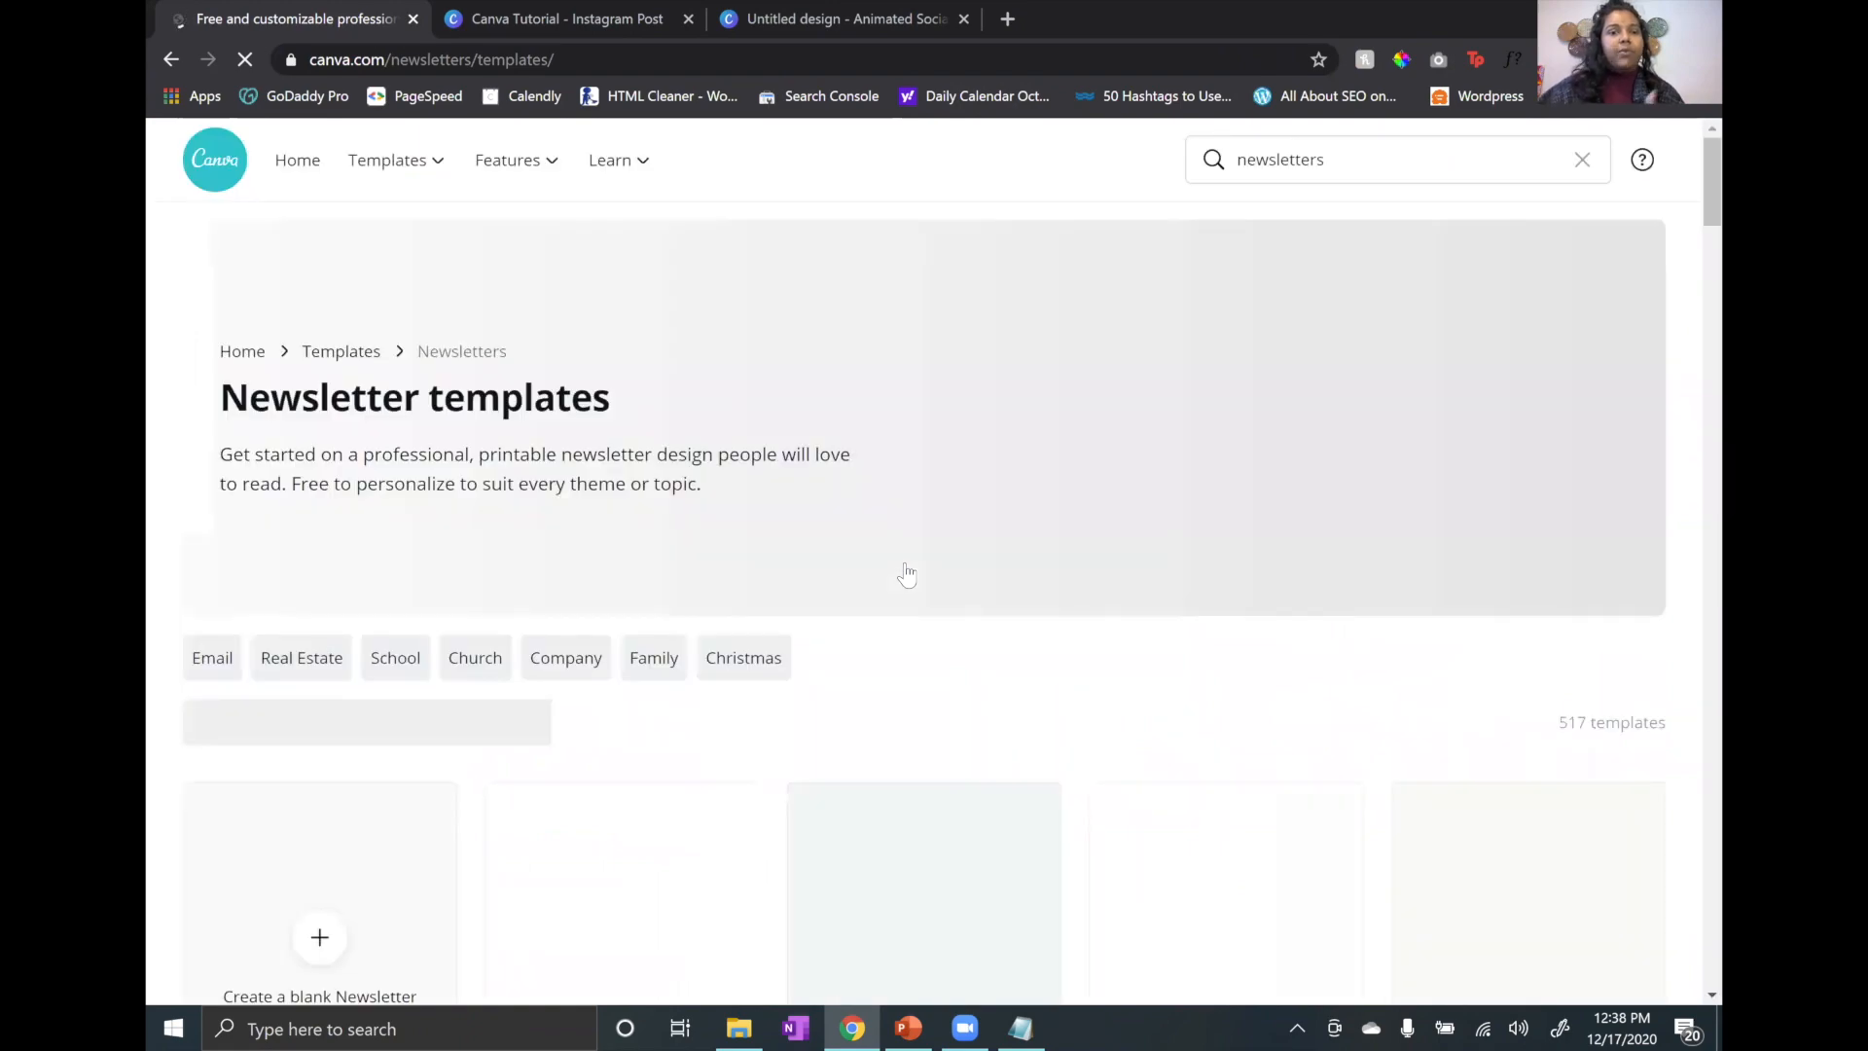
scroll(915, 637, down, 1)
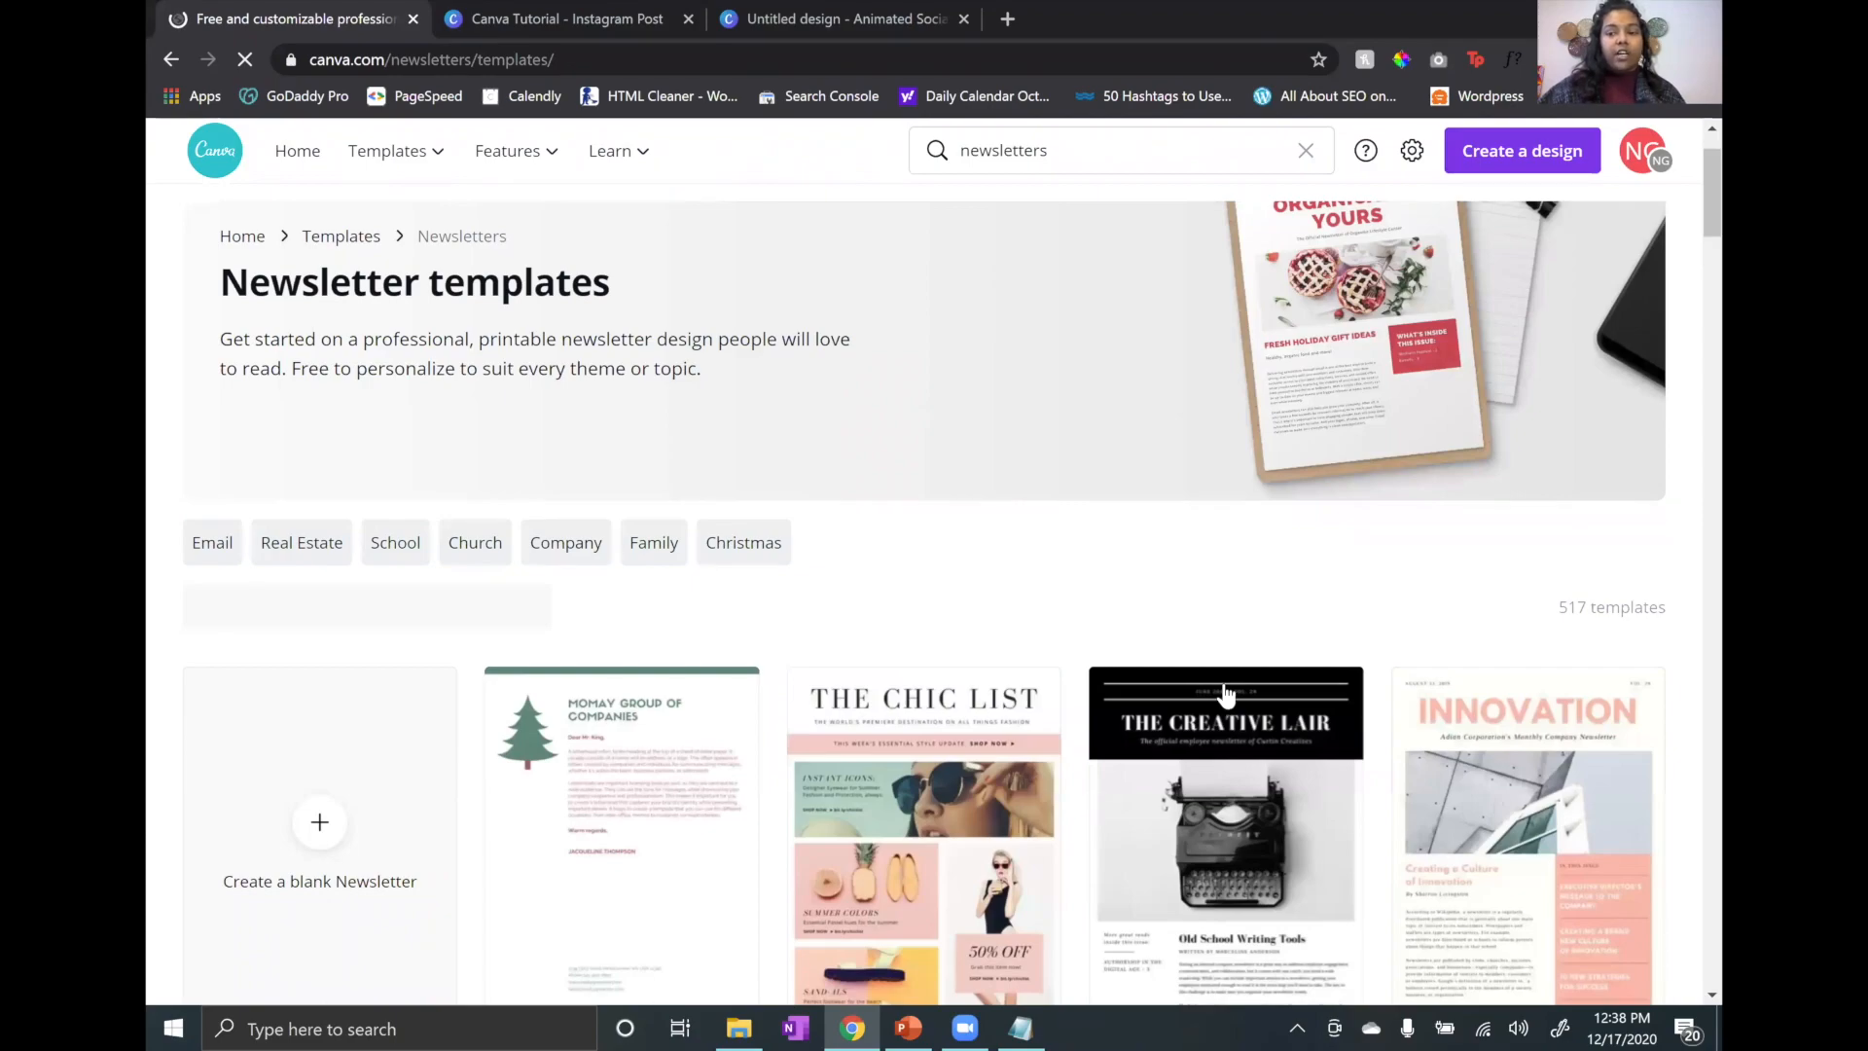
Step: Look through the first rows of the newsletter template gallery to examine the available layouts
scroll(803, 656, down, 2)
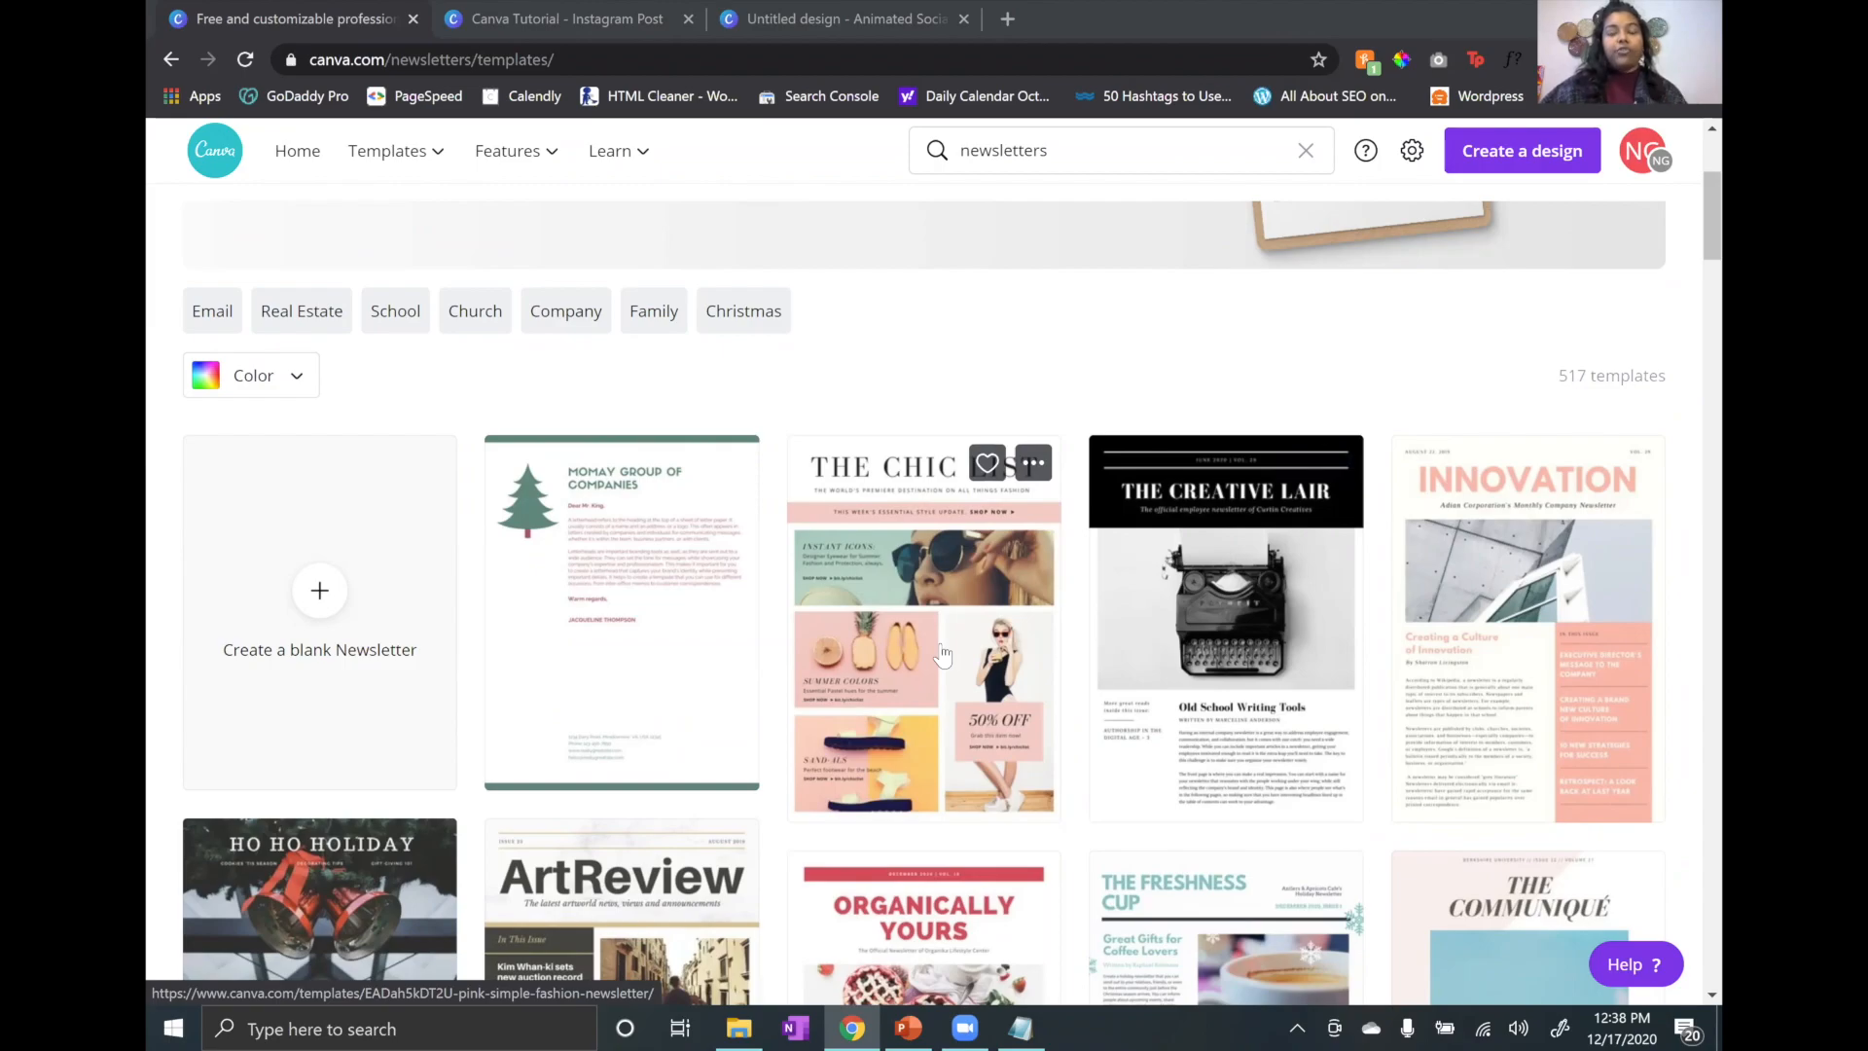
scroll(942, 653, down, 3)
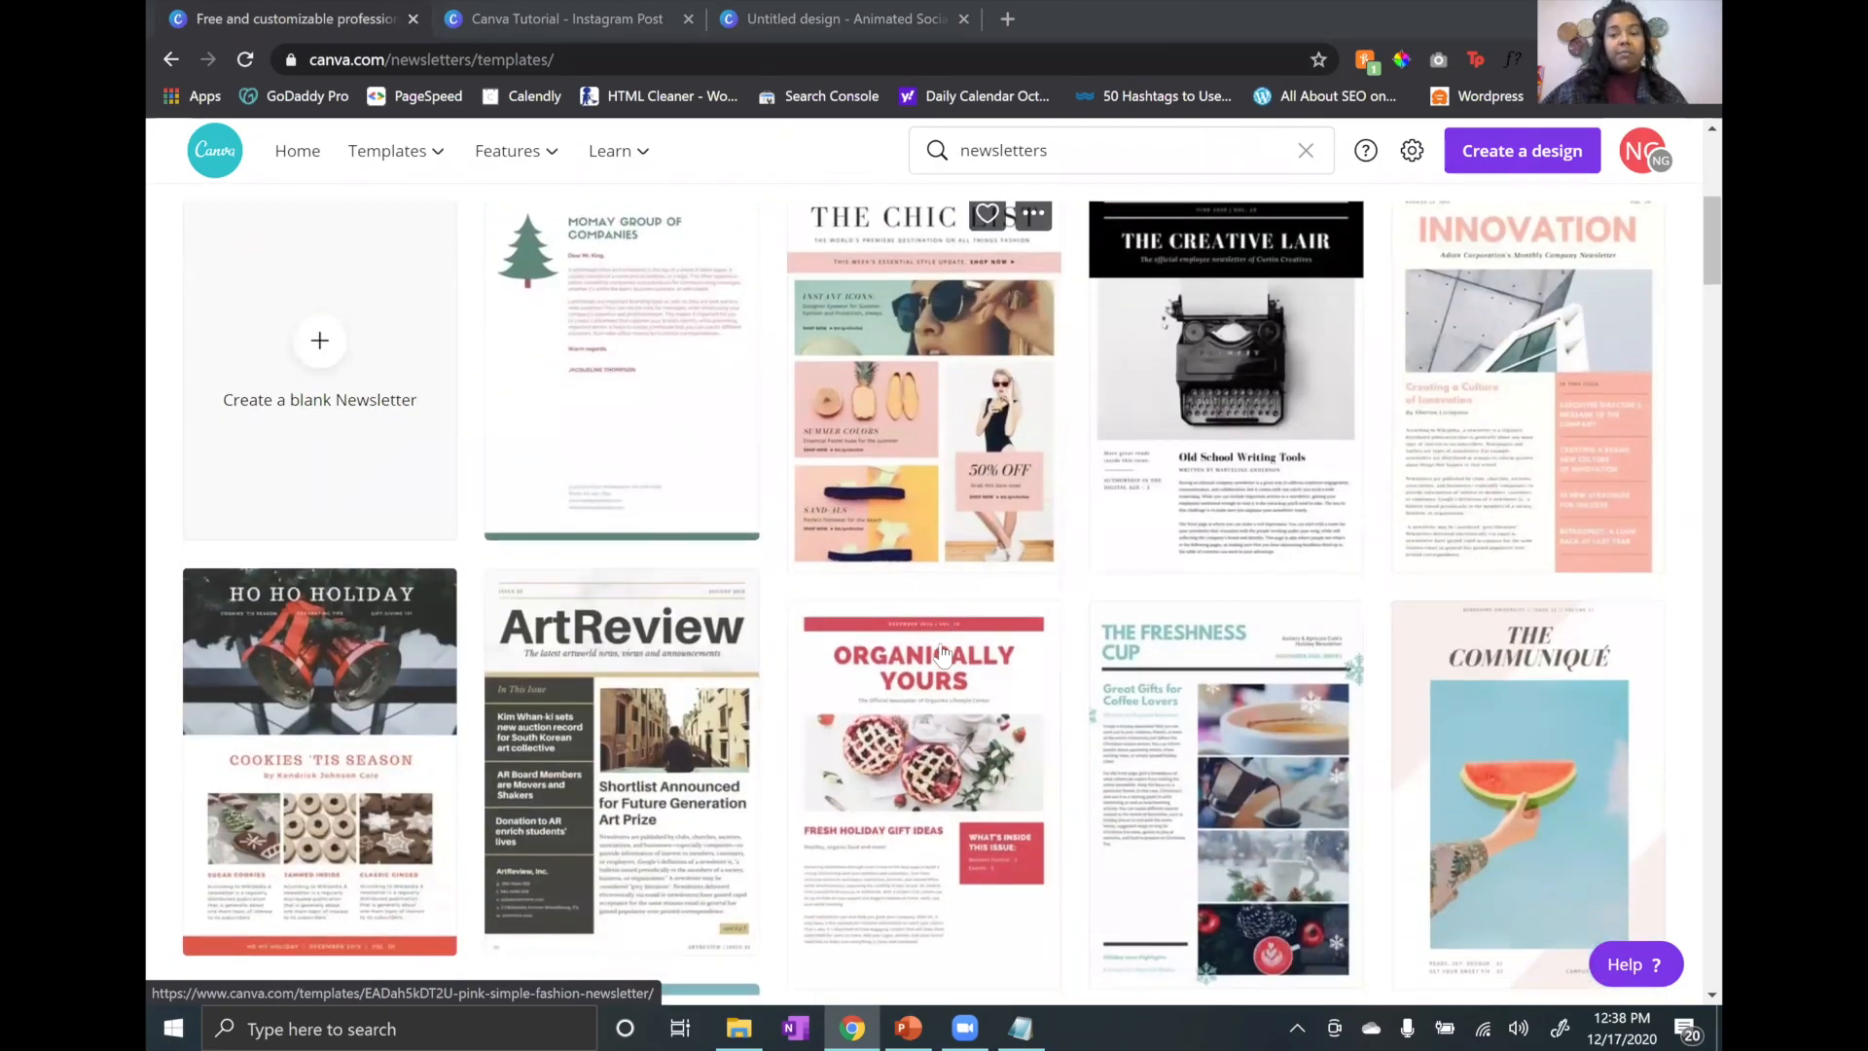
scroll(1070, 681, down, 2)
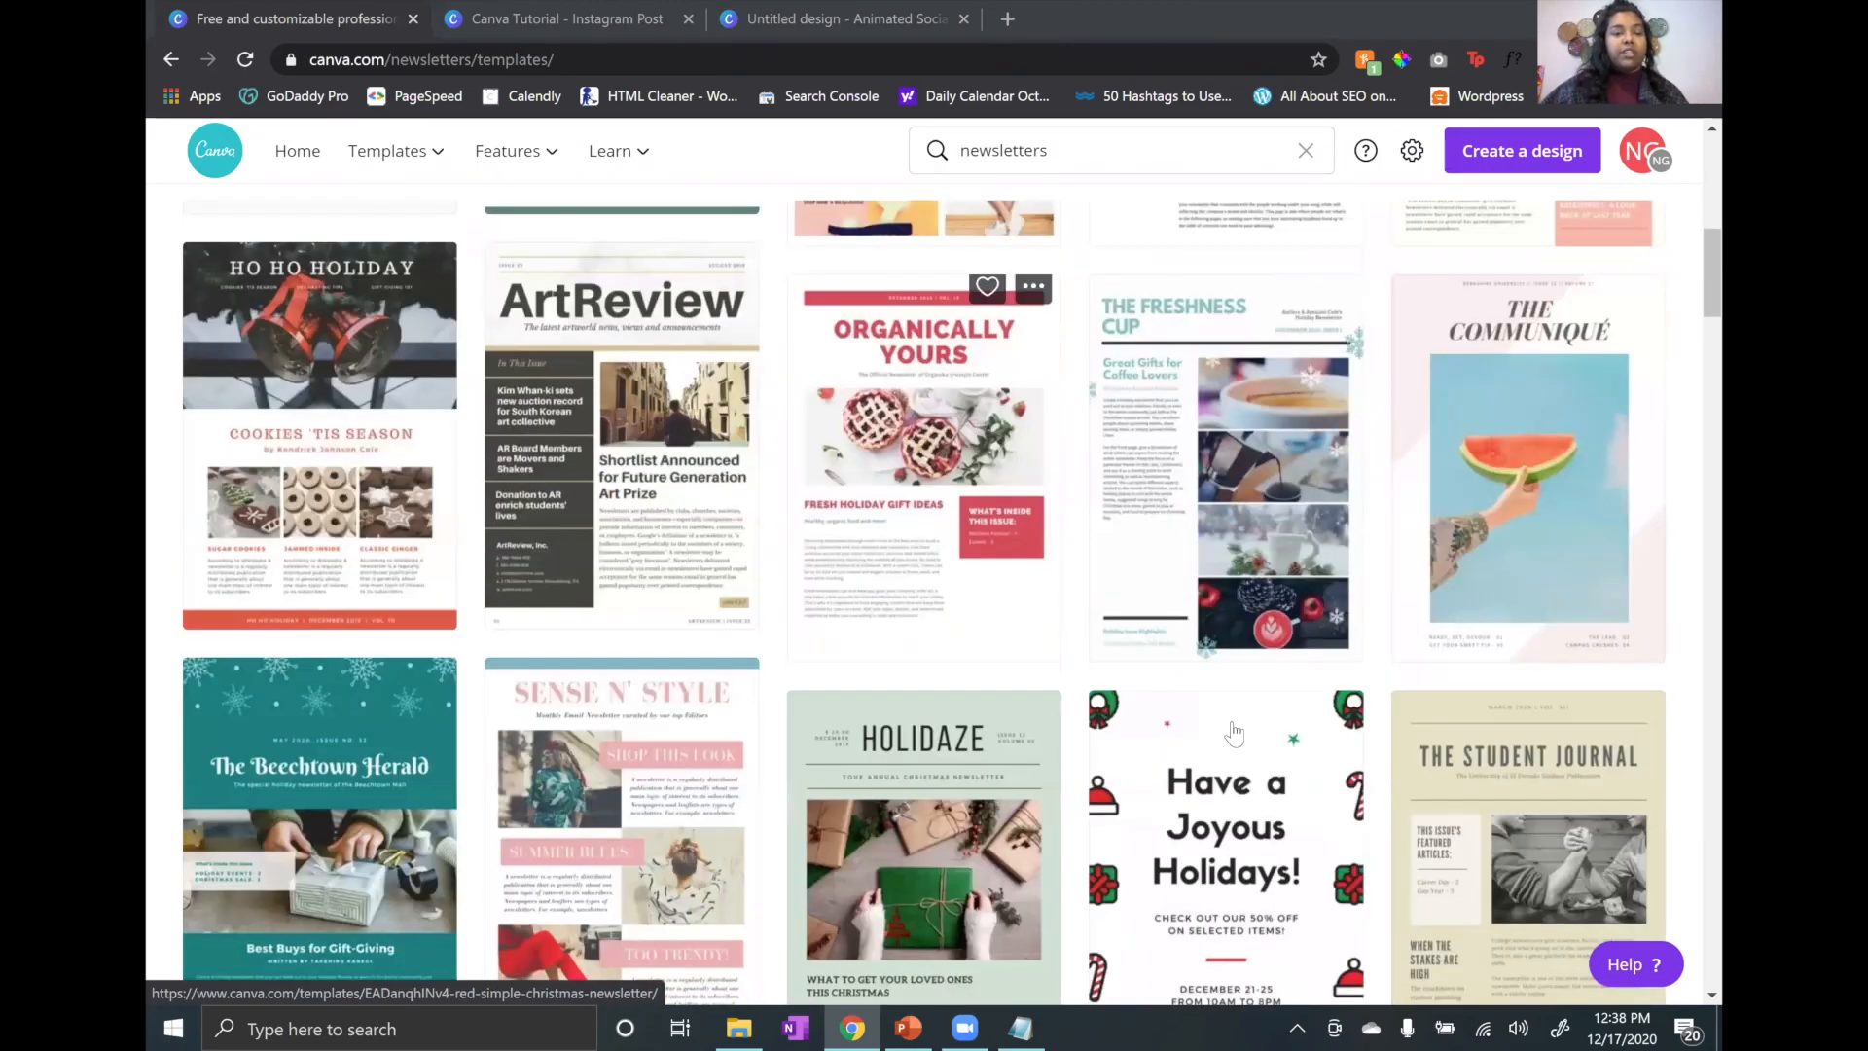
scroll(1233, 732, down, 1)
scroll(1226, 749, down, 2)
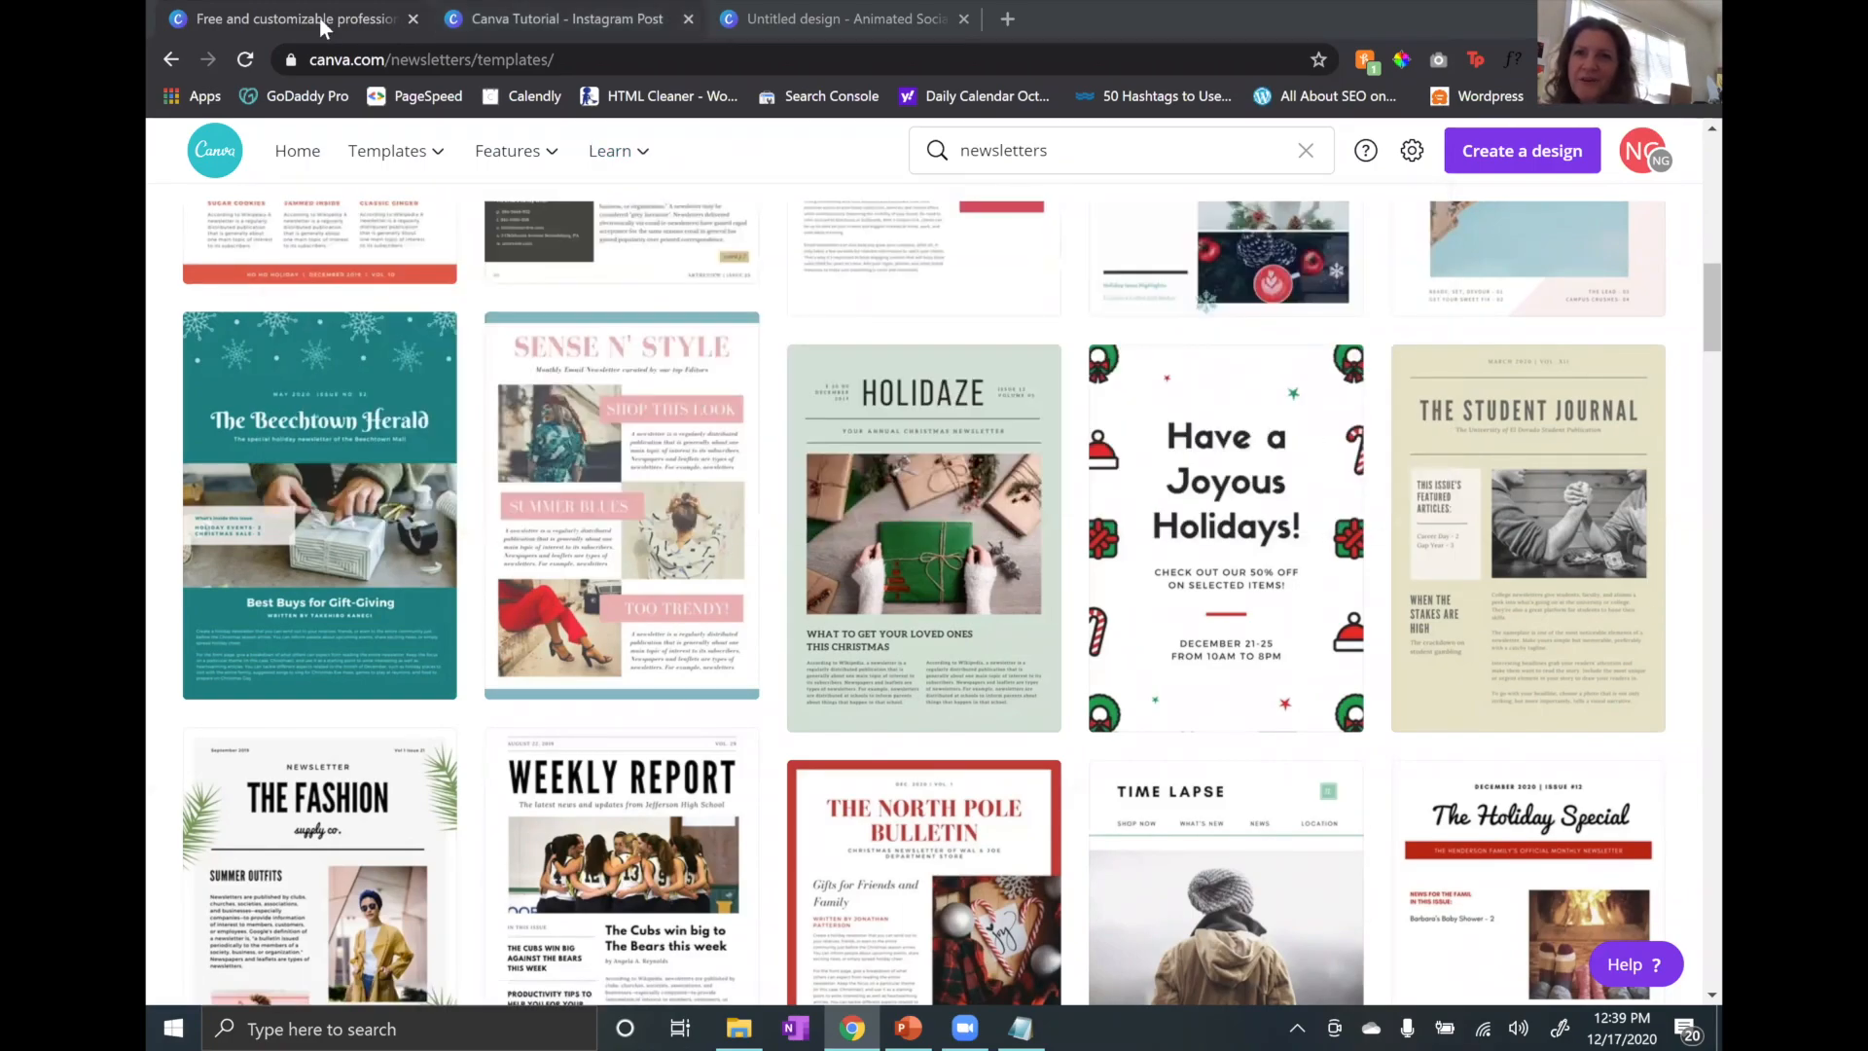
Step: Switch back to the Canva Tutorial Instagram Post, review the download file types again while keeping PNG, and close the download settings
click(559, 19)
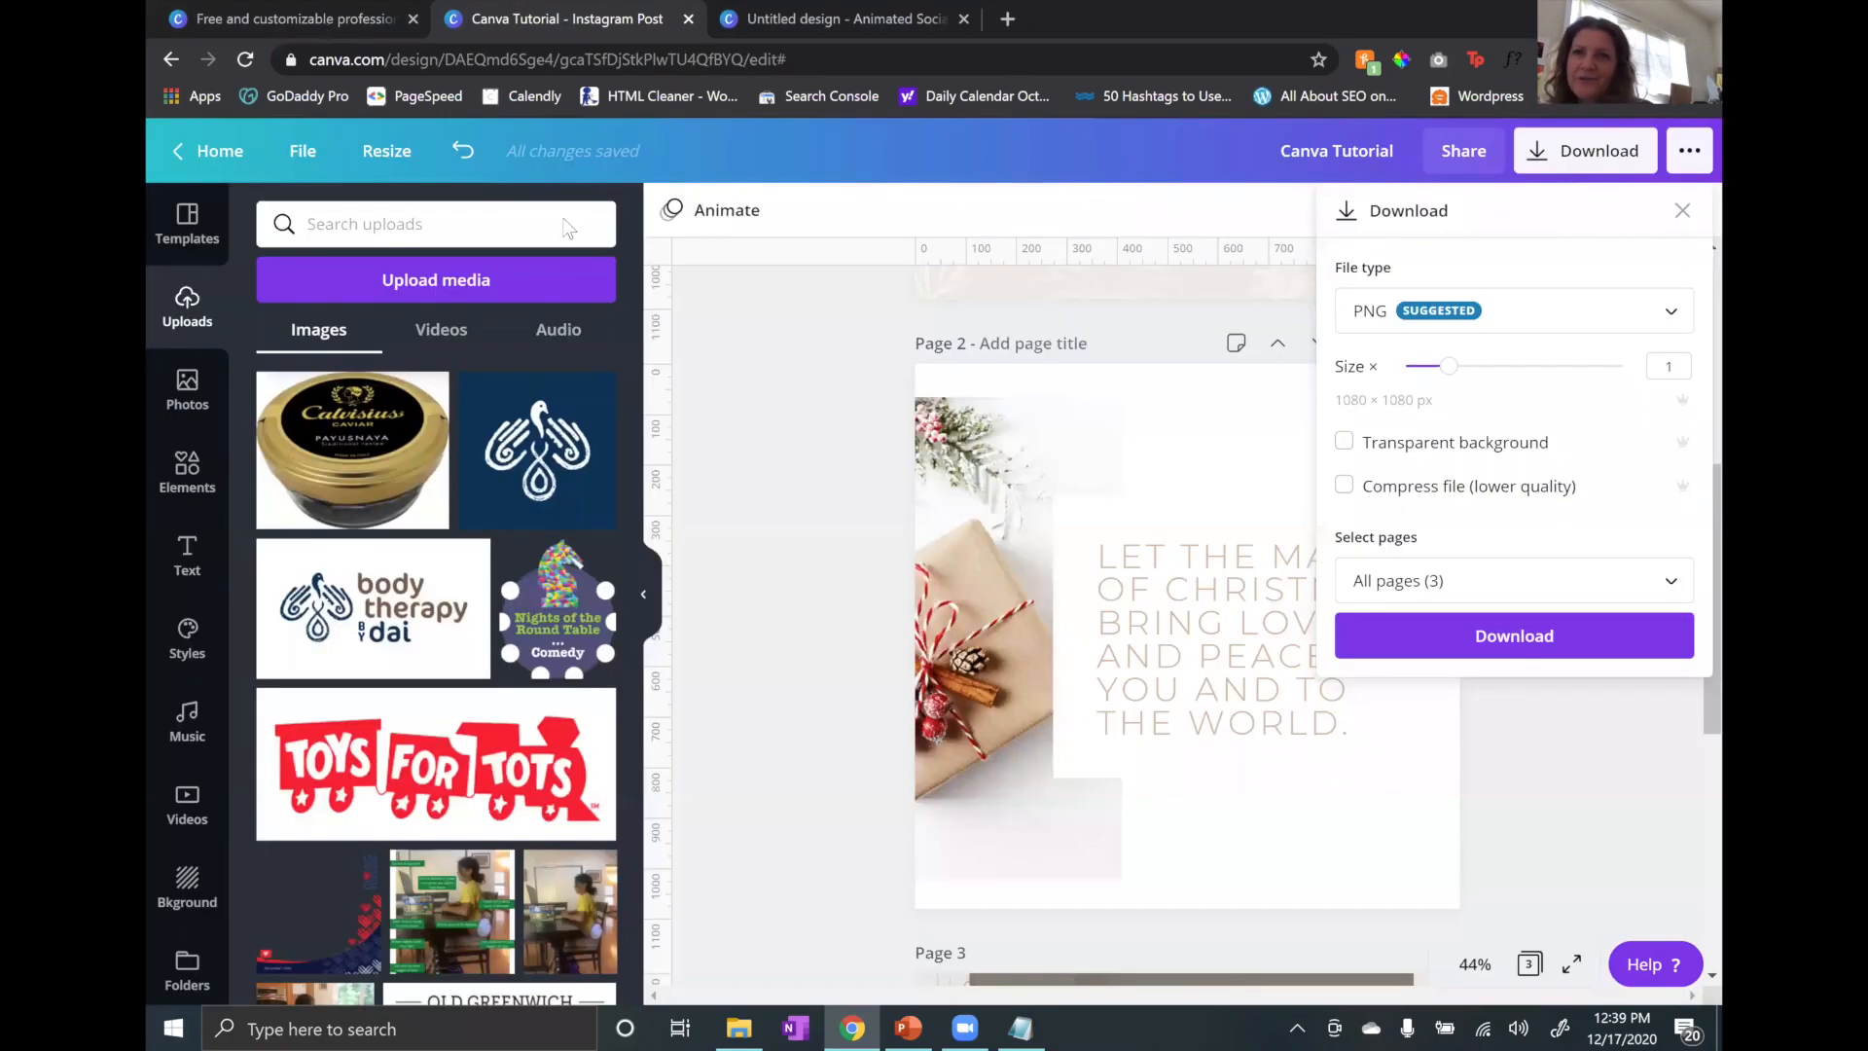
click(1682, 310)
scroll(1635, 408, down, 1)
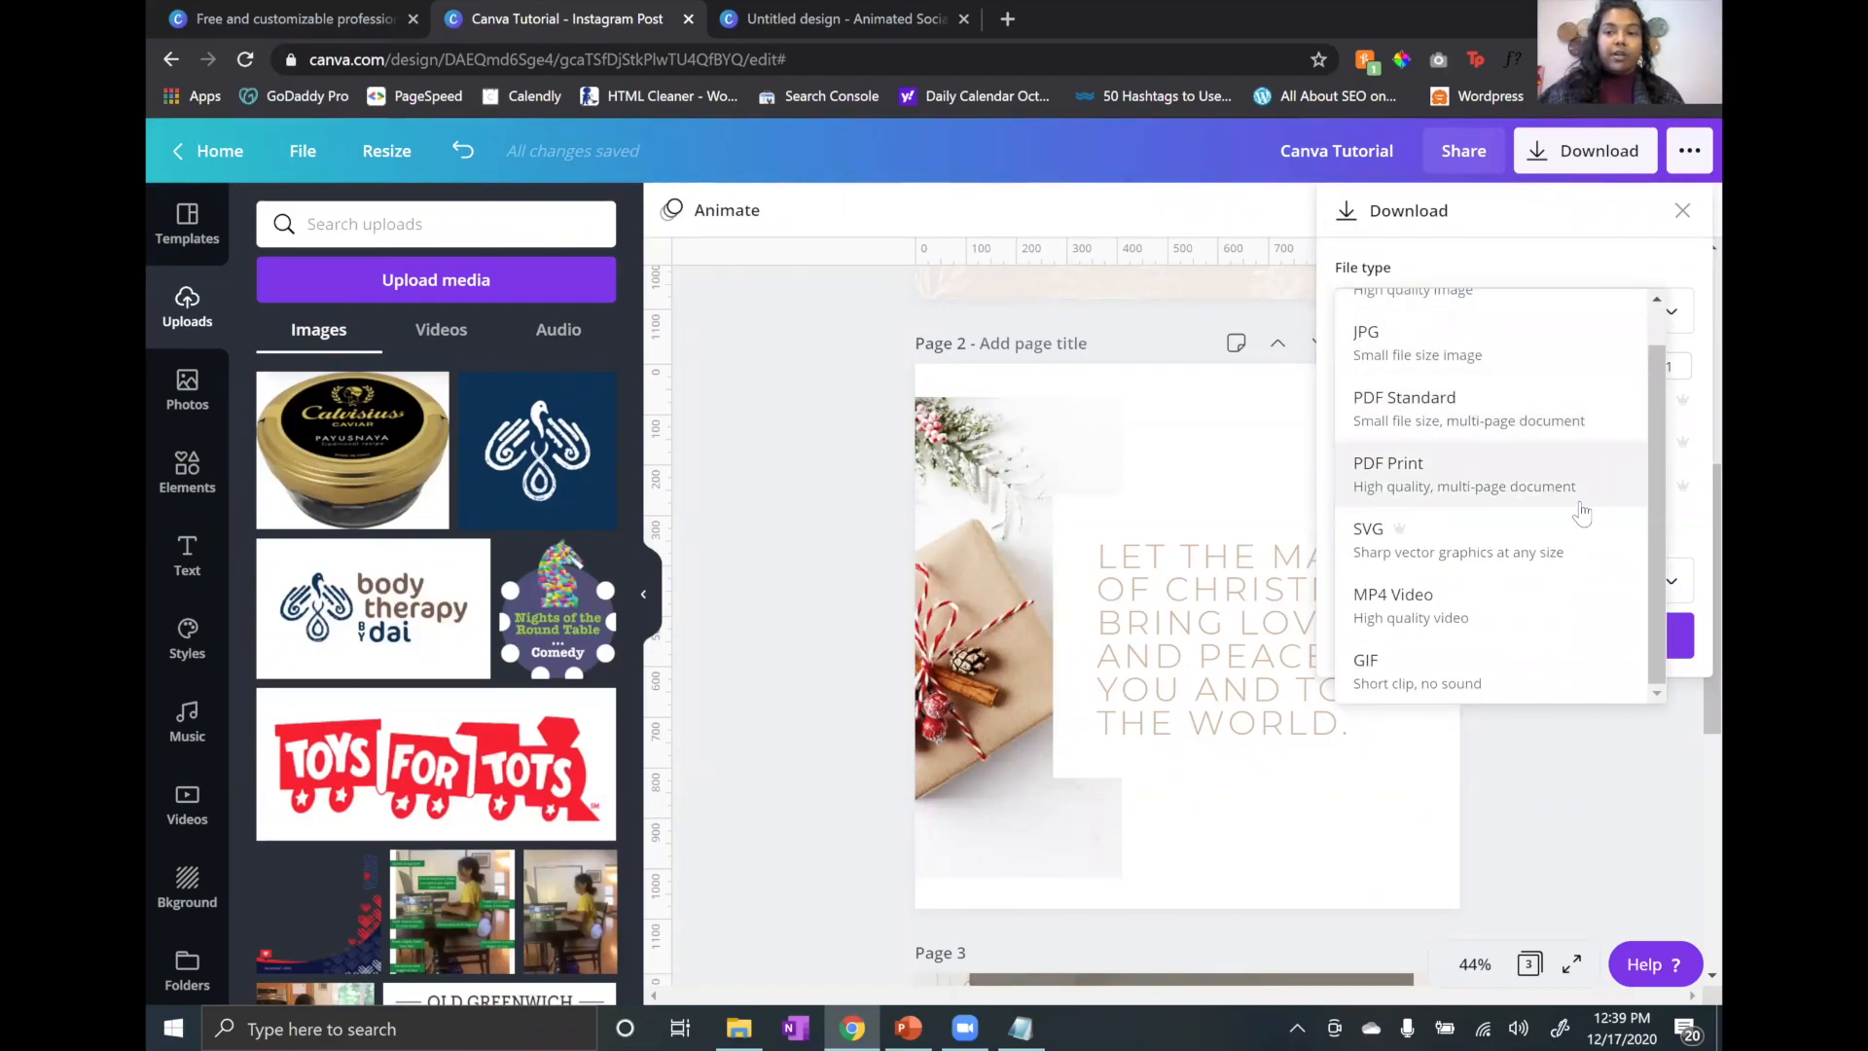
scroll(1513, 604, up, 1)
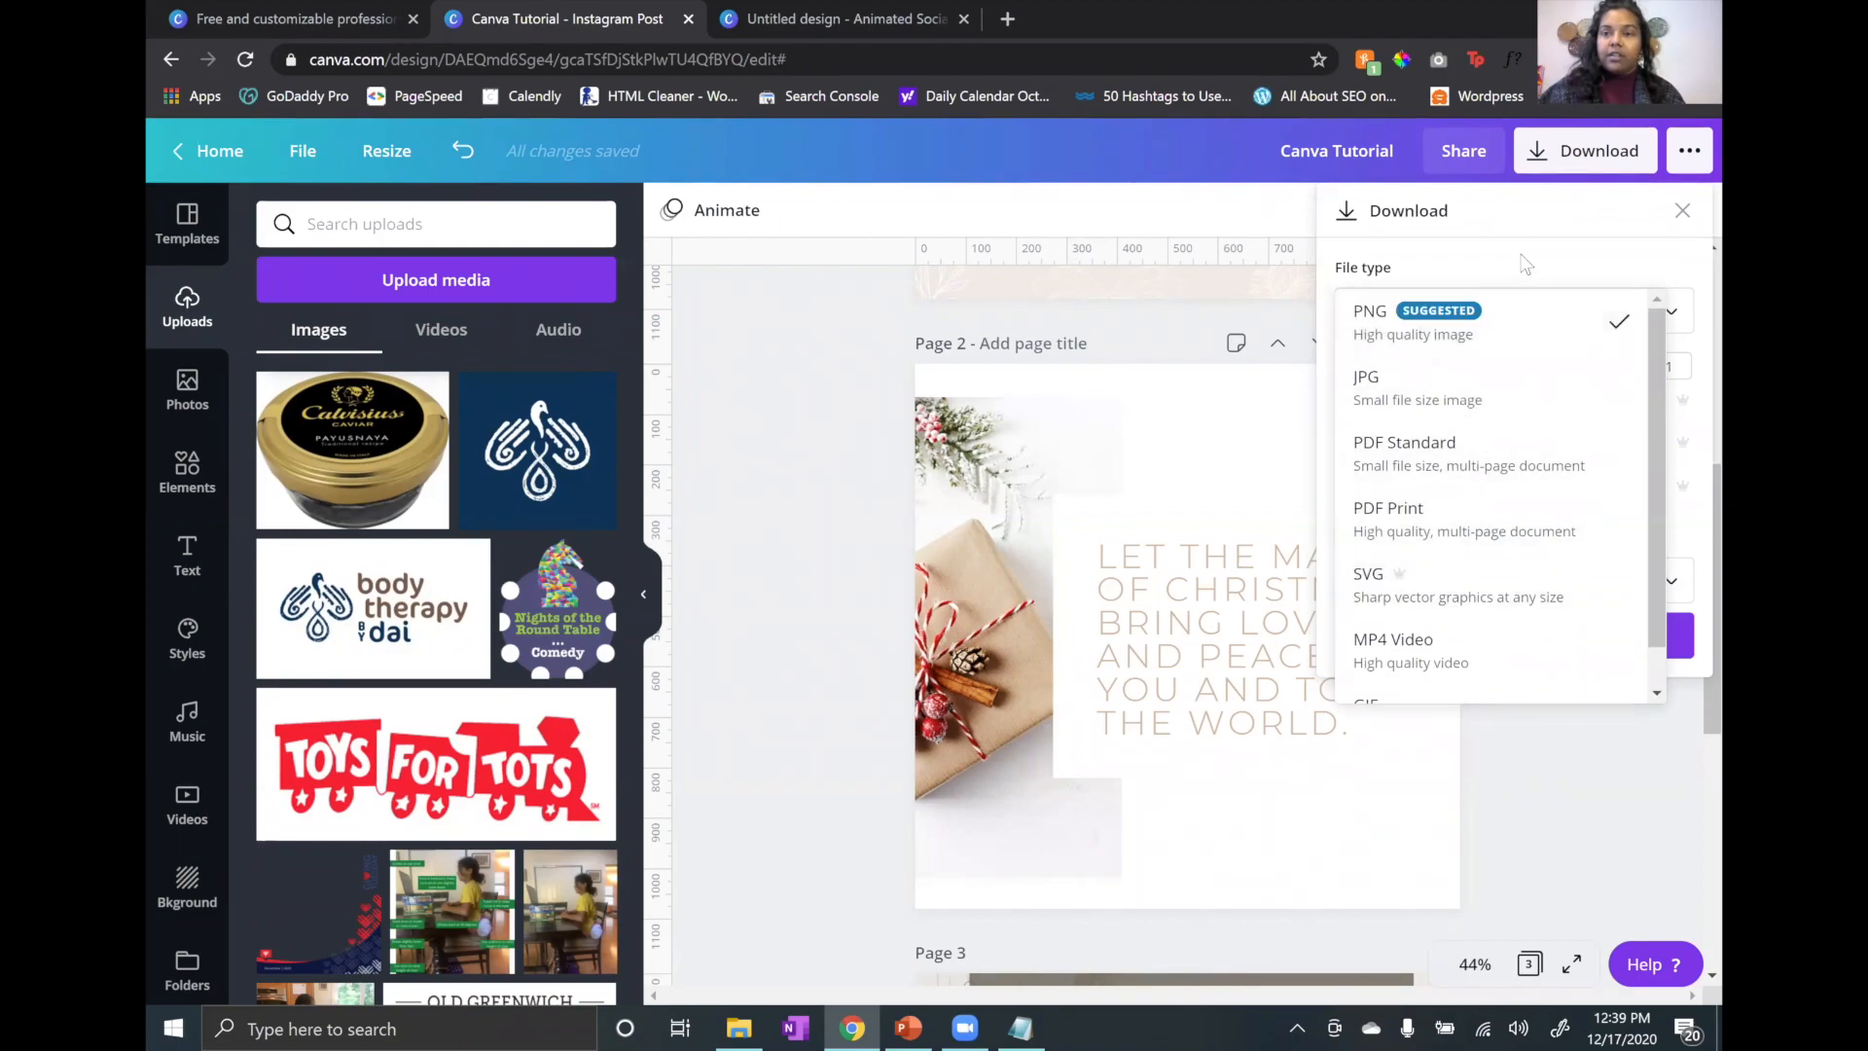
click(1557, 261)
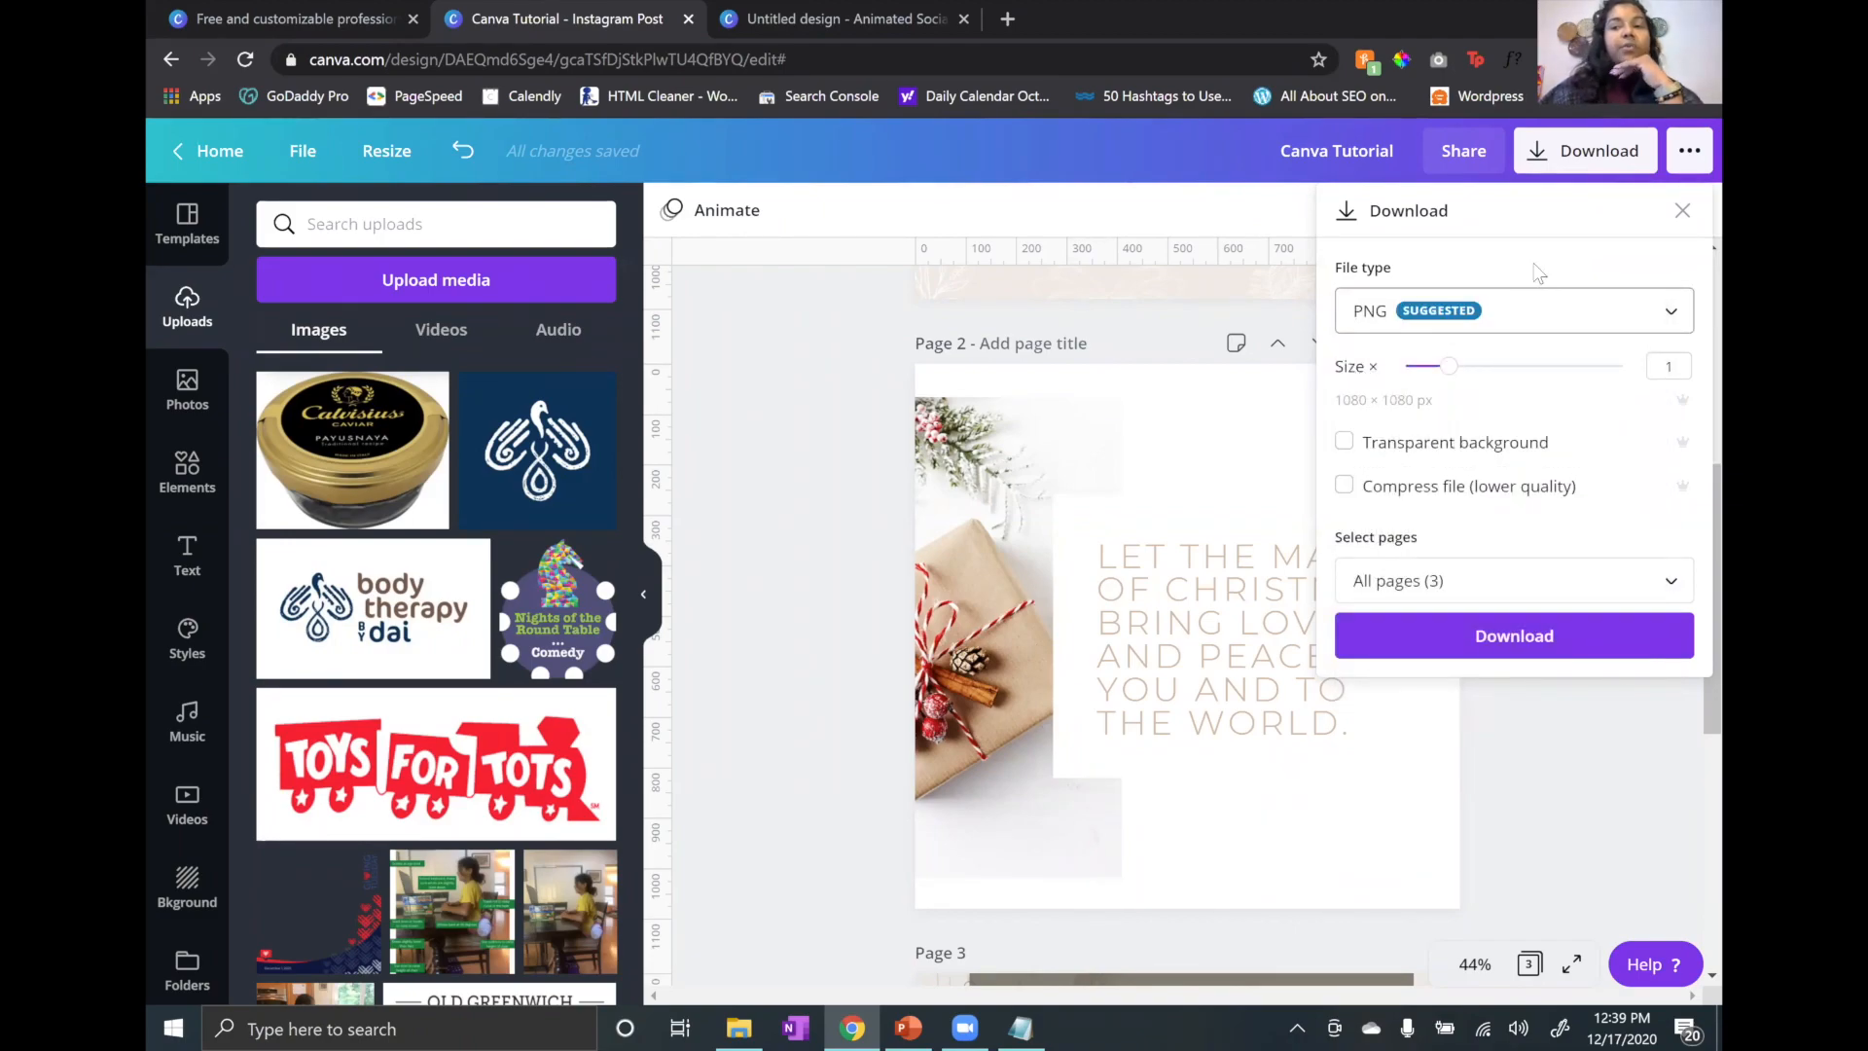
click(1550, 331)
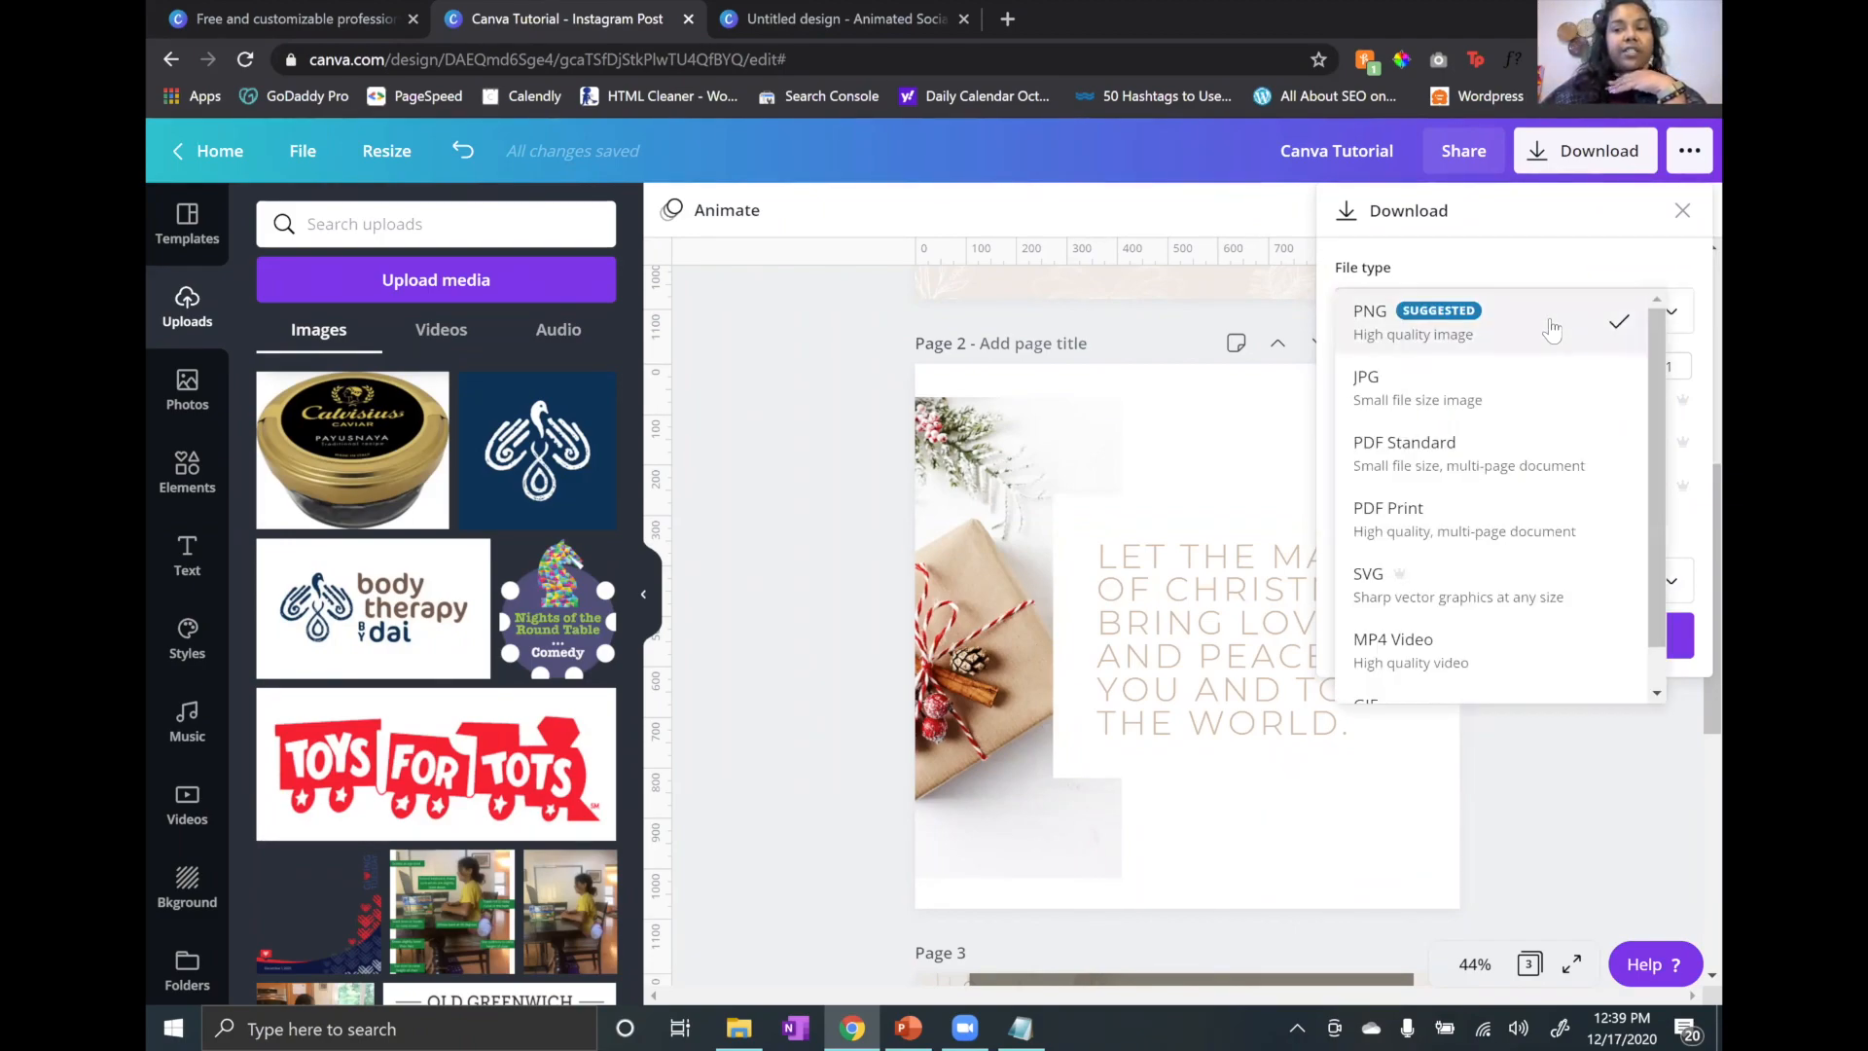
scroll(1537, 423, down, 1)
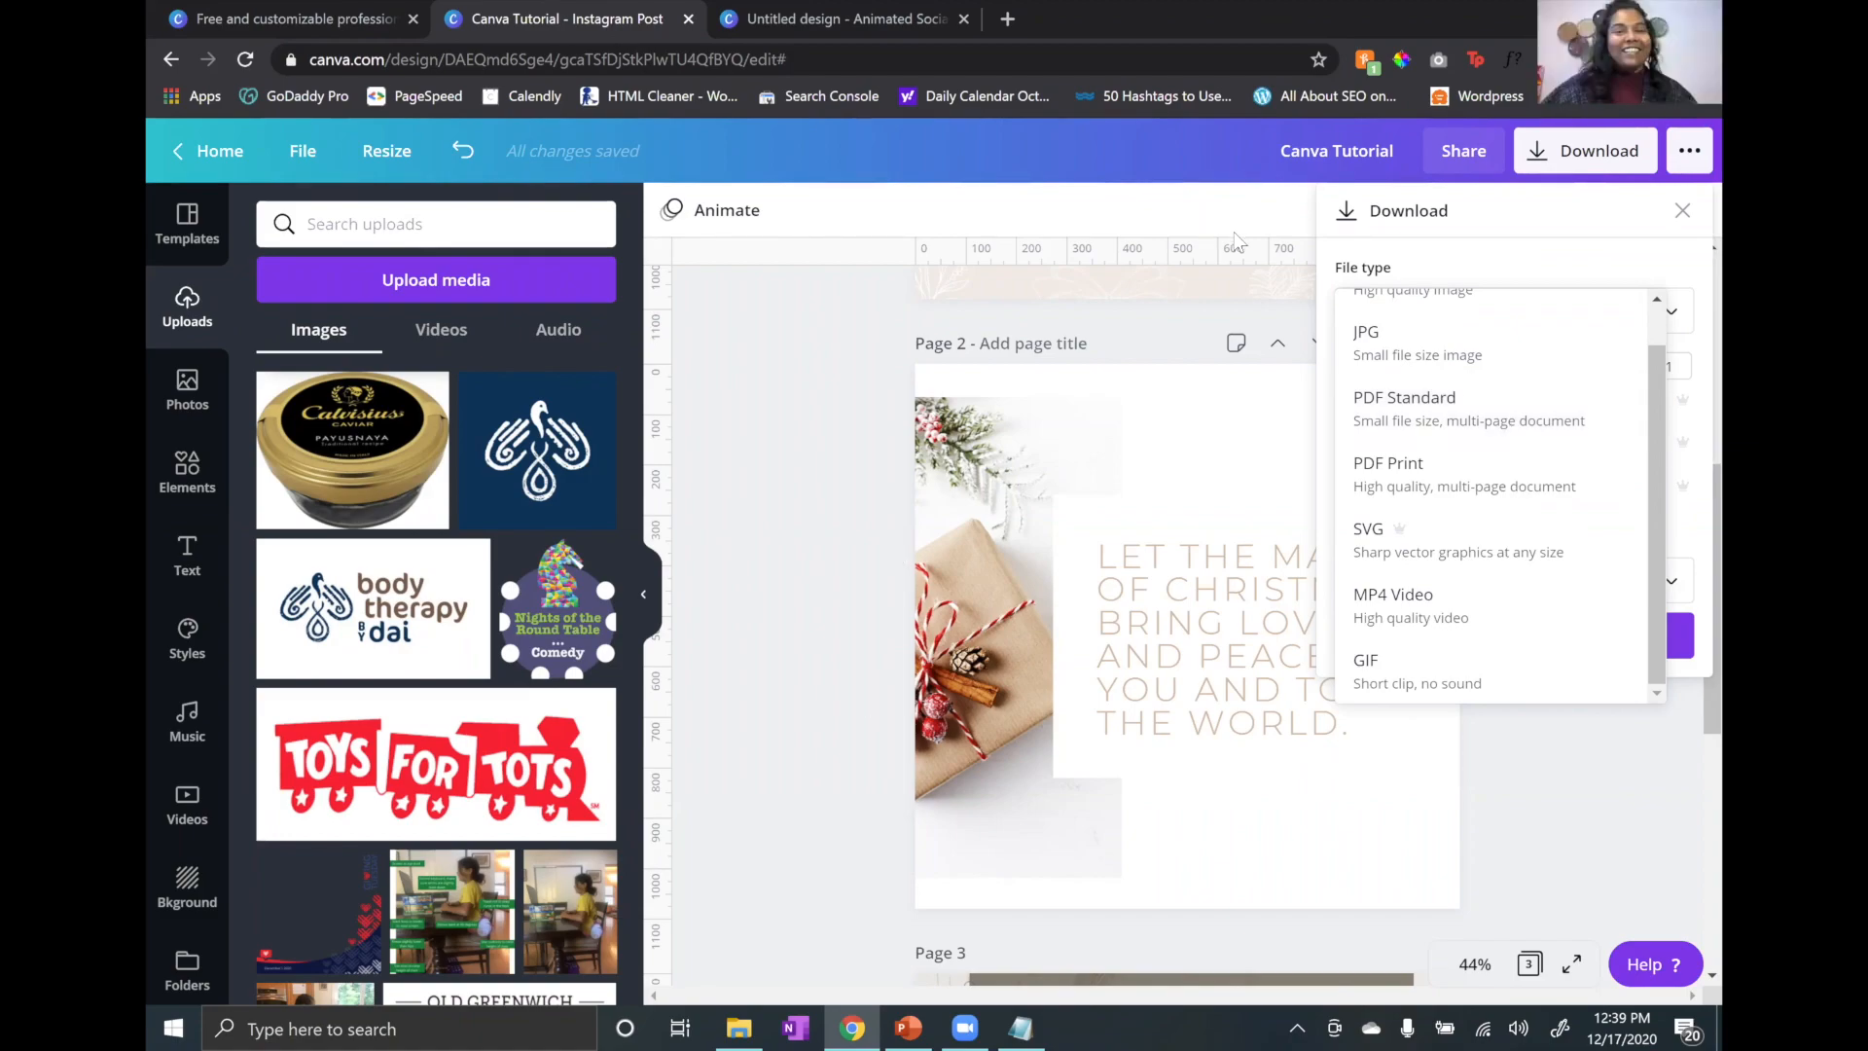
click(1600, 239)
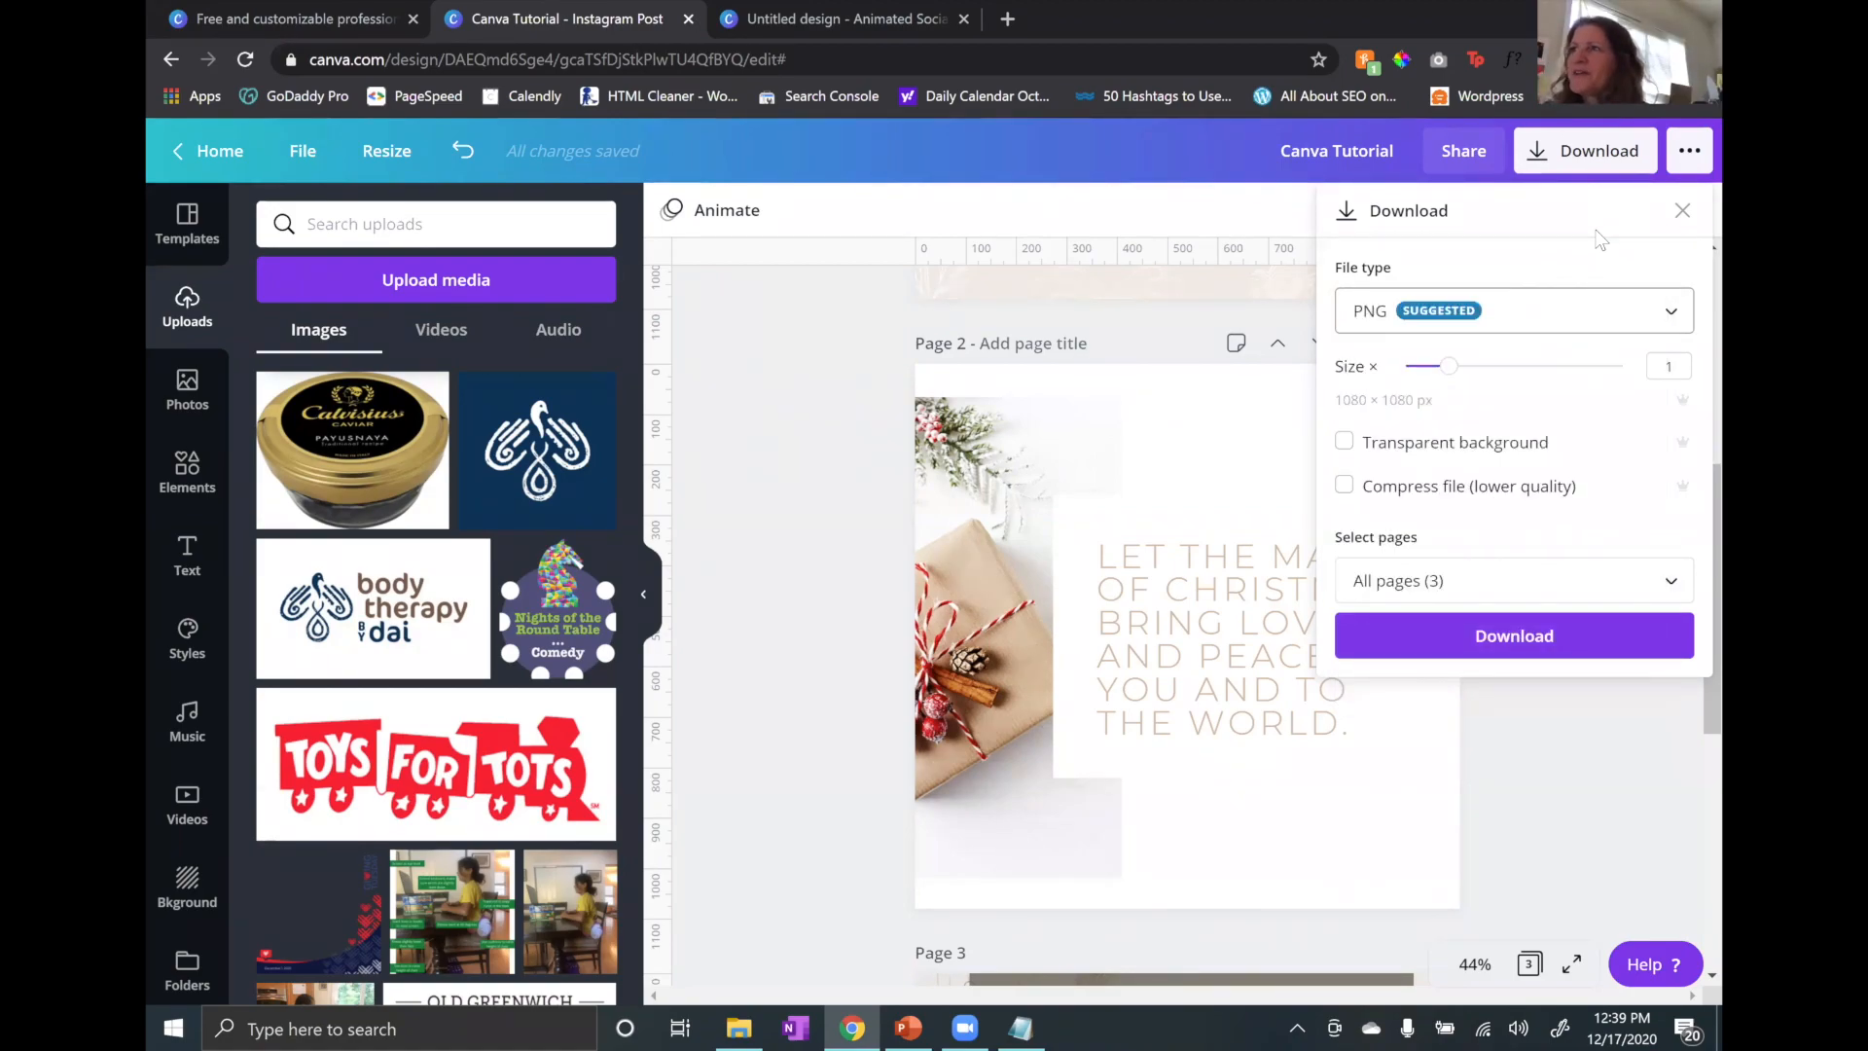
click(1688, 221)
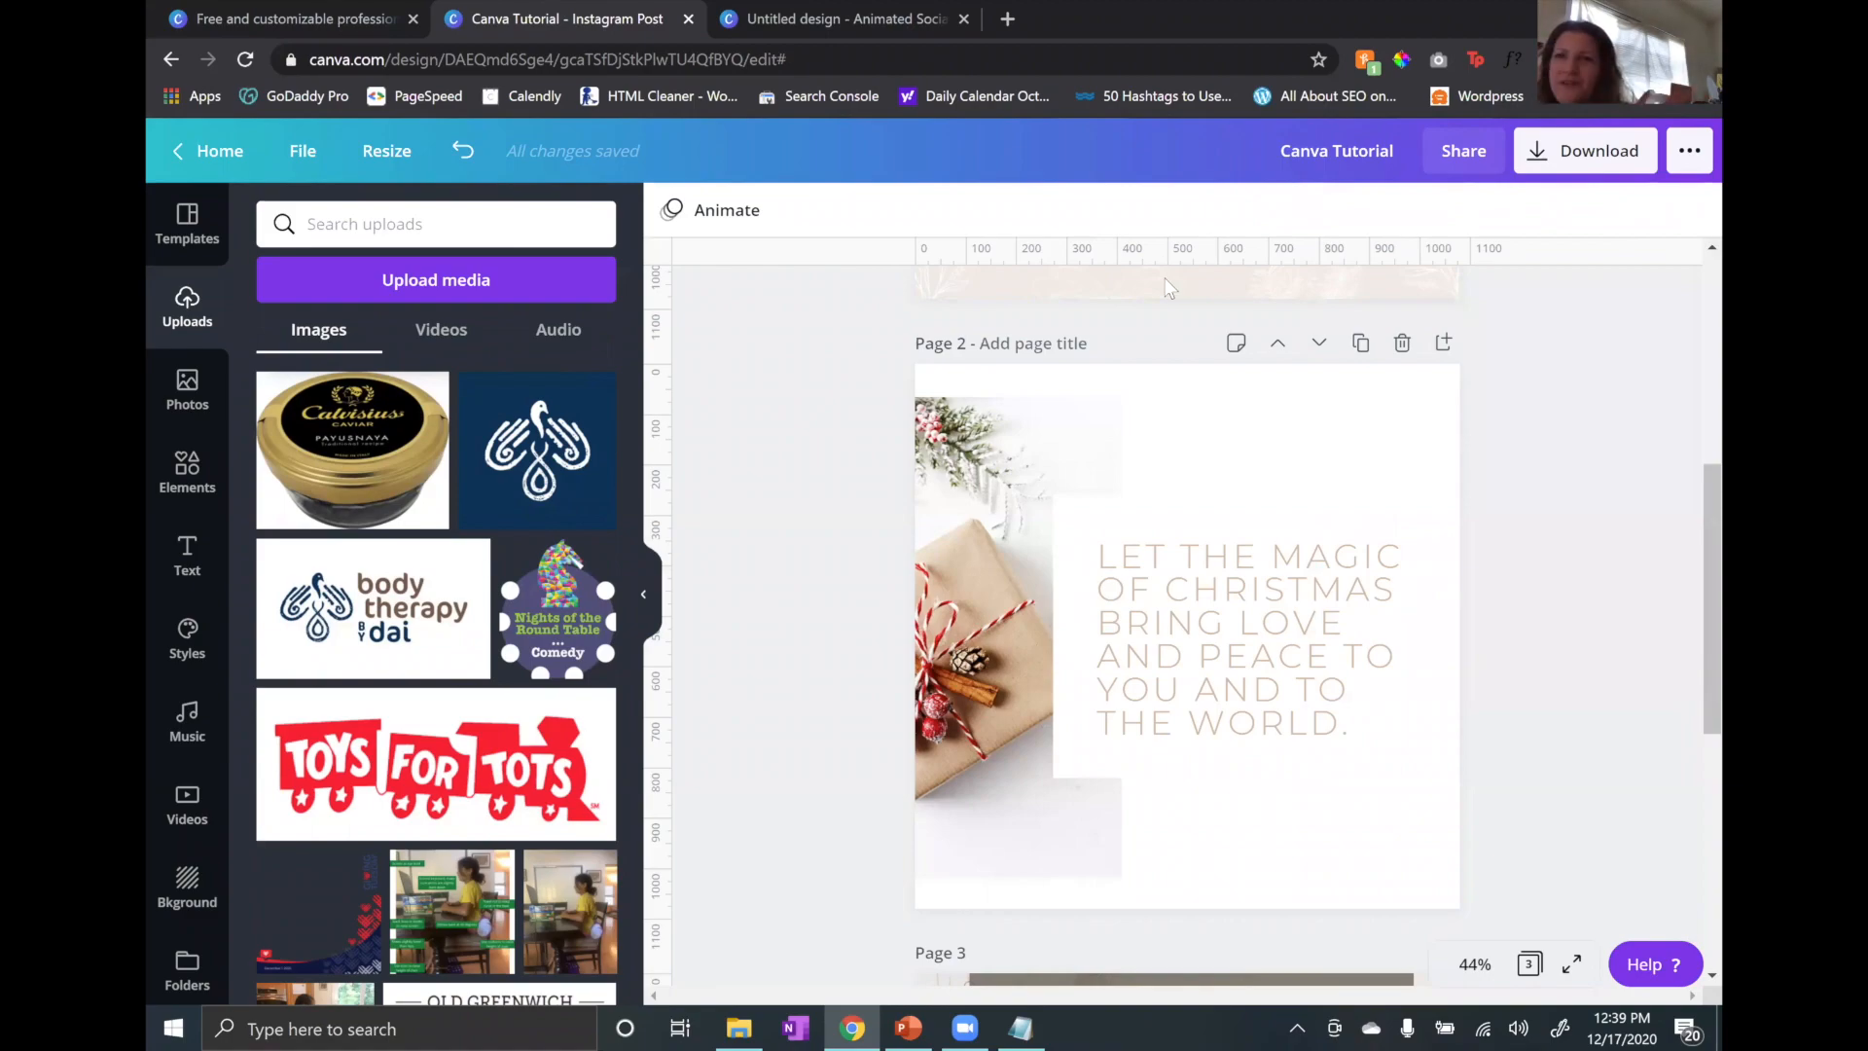
Step: Leave the newsletter templates for the Canva home page and open the full list of your designs
key(ctrl+shift+Tab)
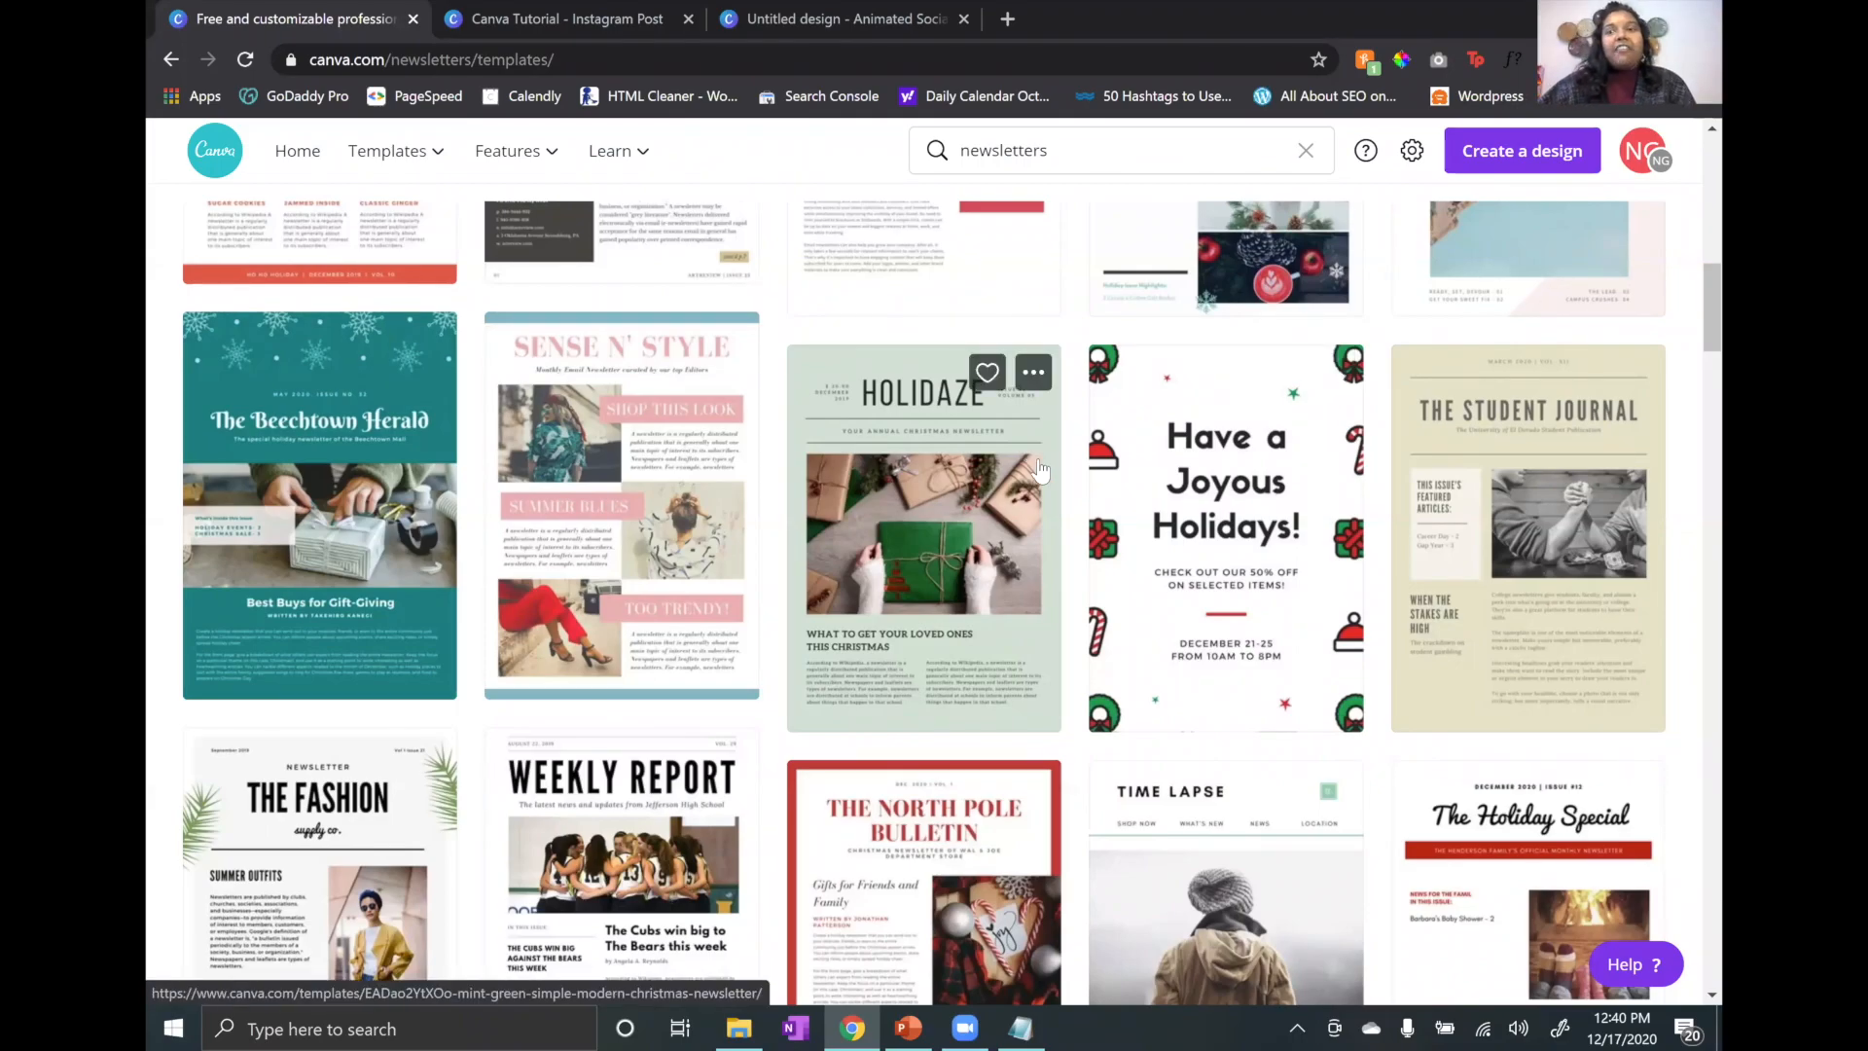
scroll(544, 199, up, 1)
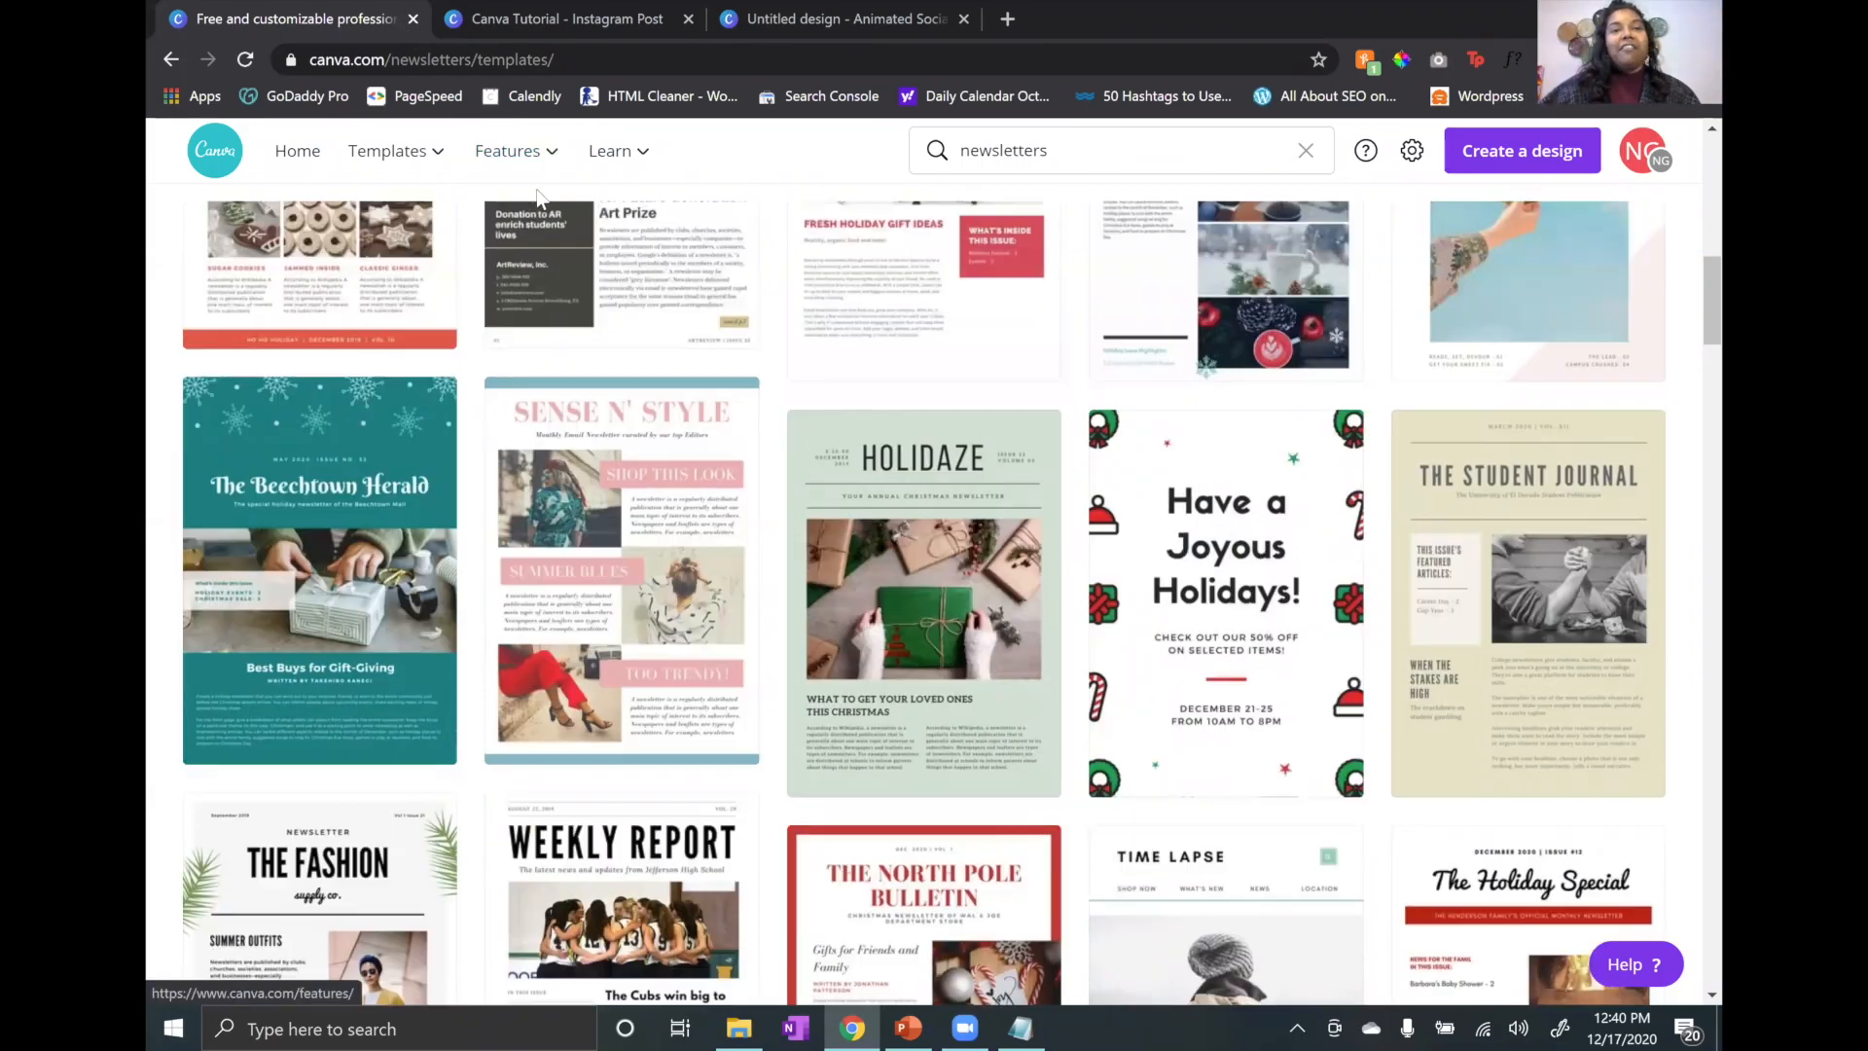
scroll(296, 154, up, 10)
click(299, 152)
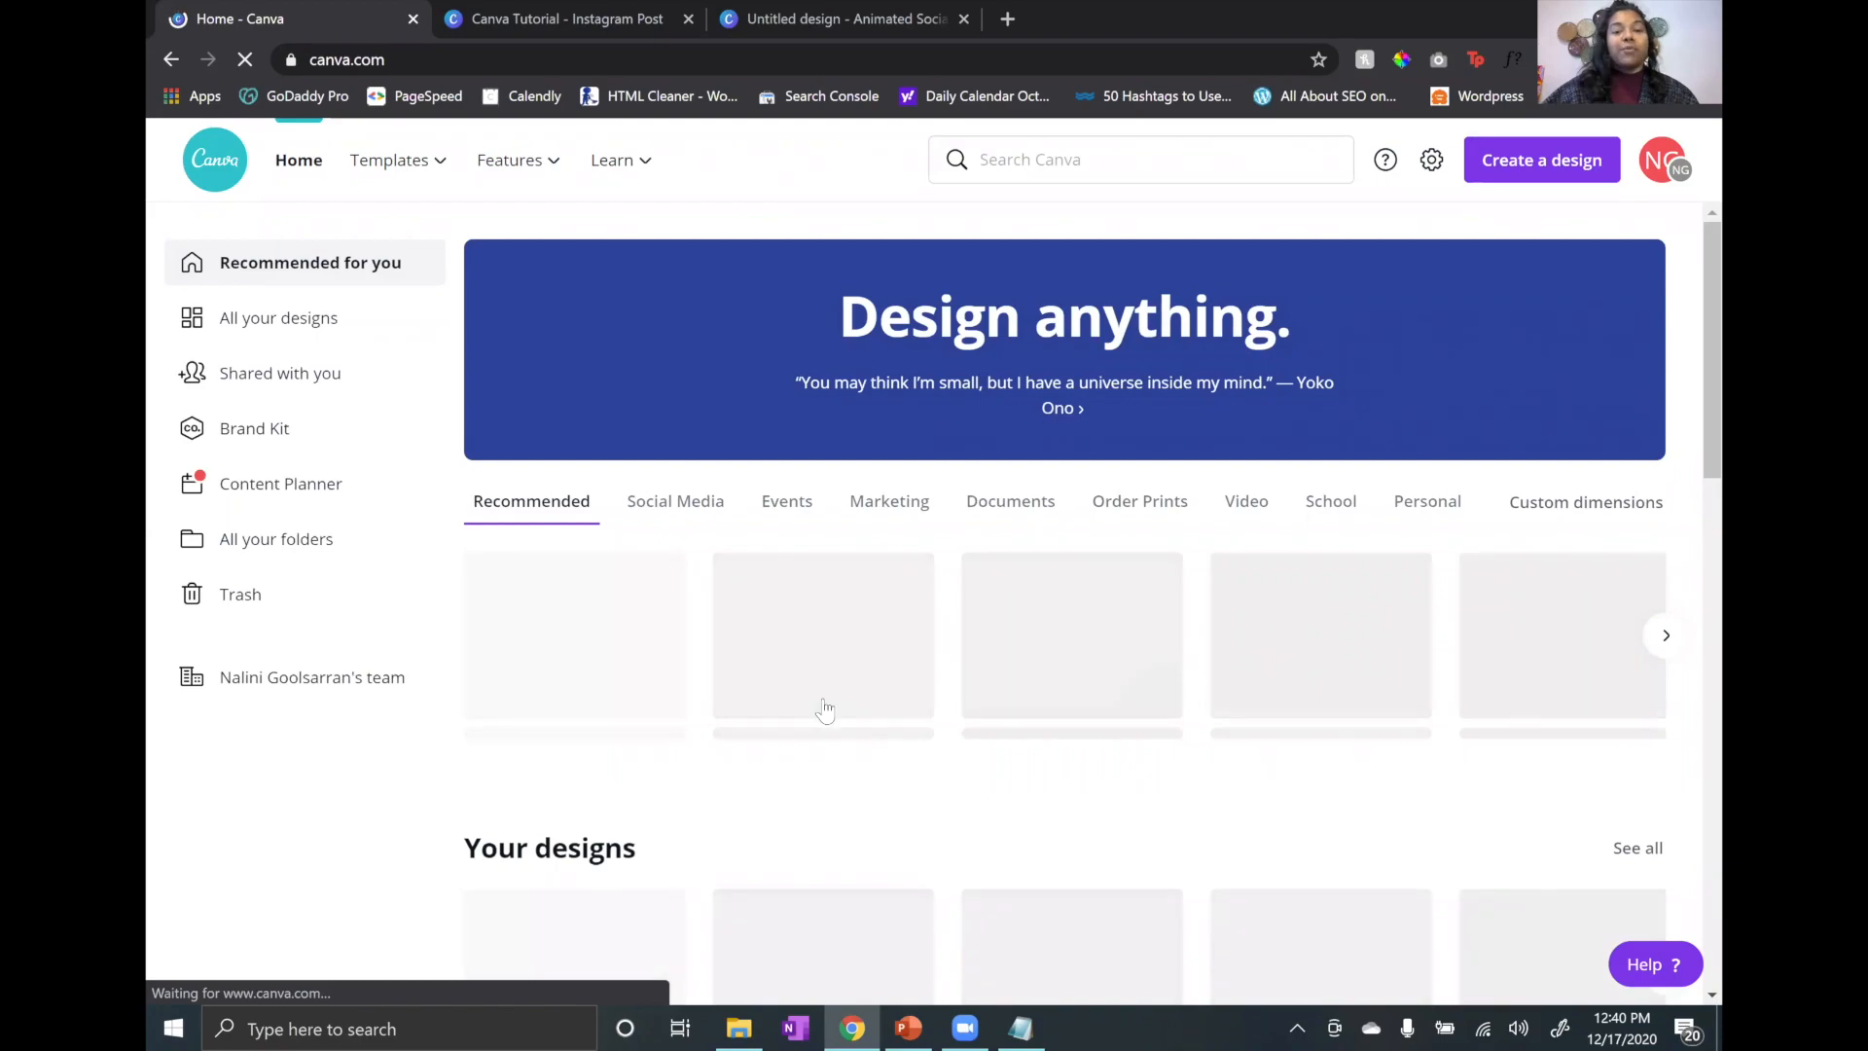
scroll(862, 708, down, 1)
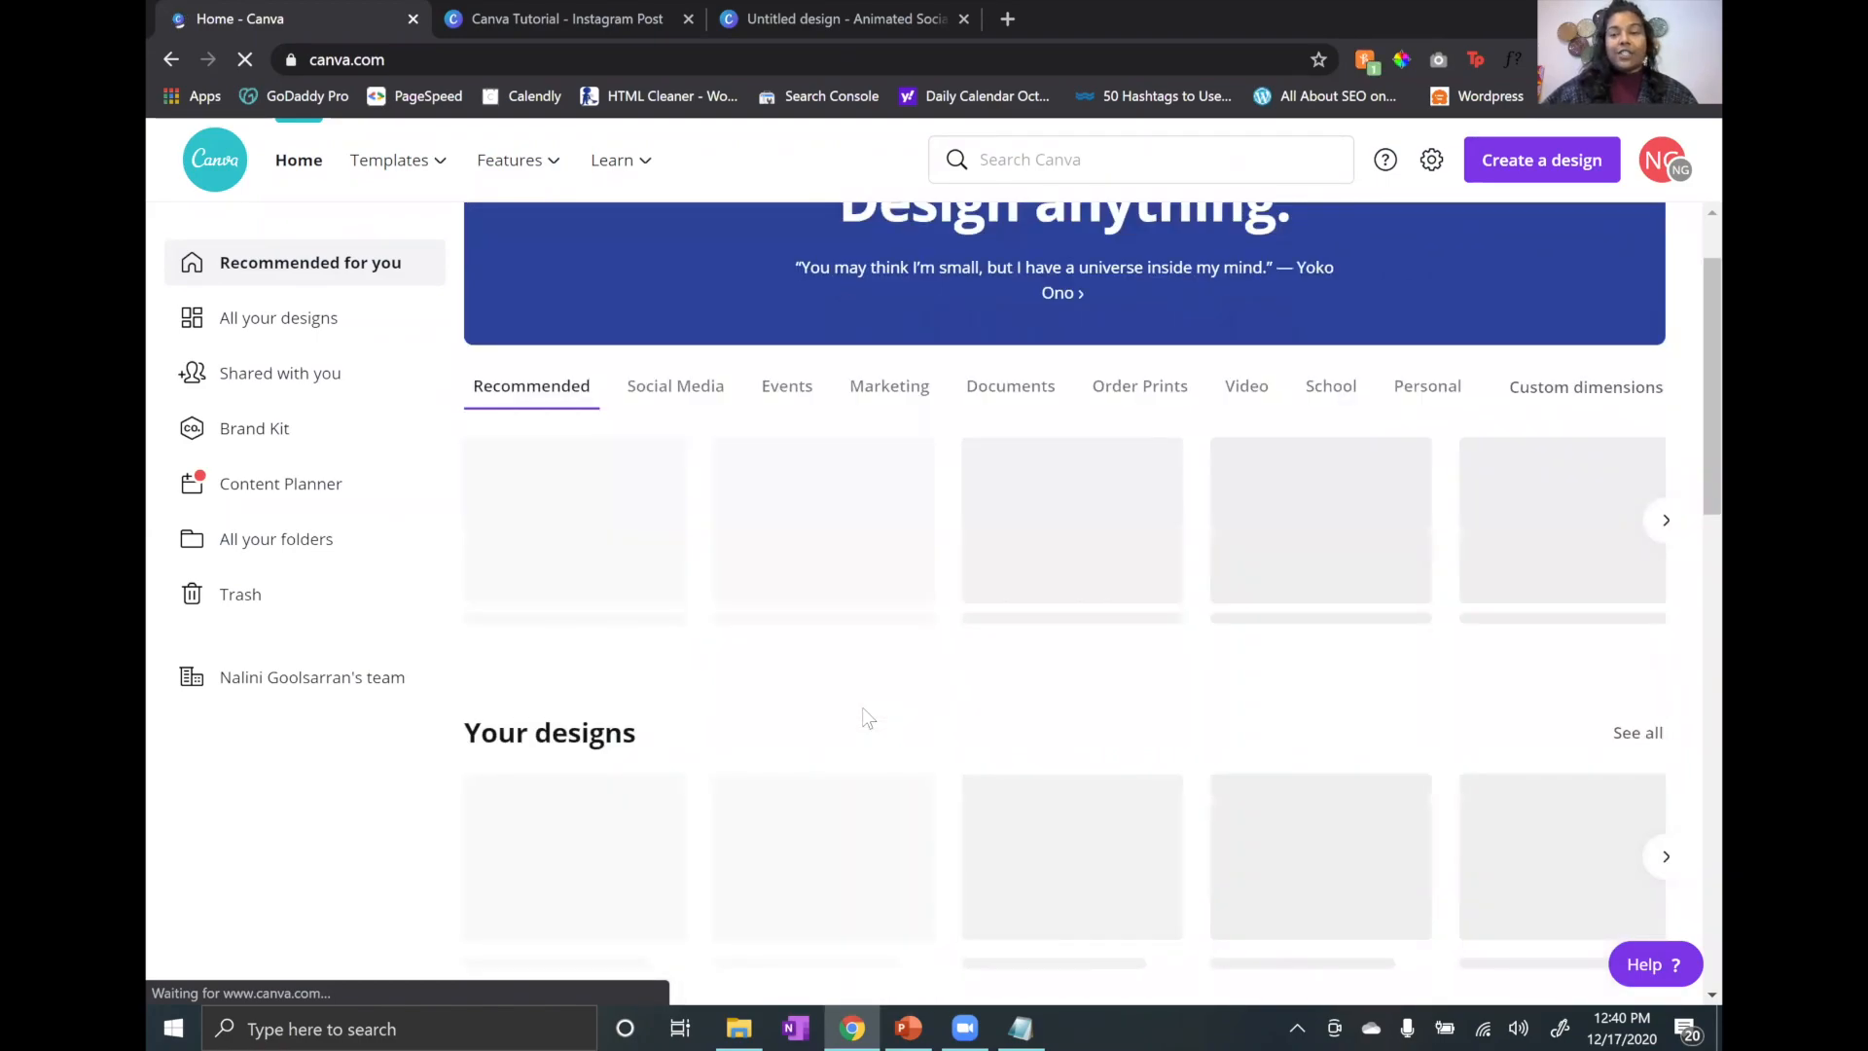
scroll(866, 705, down, 2)
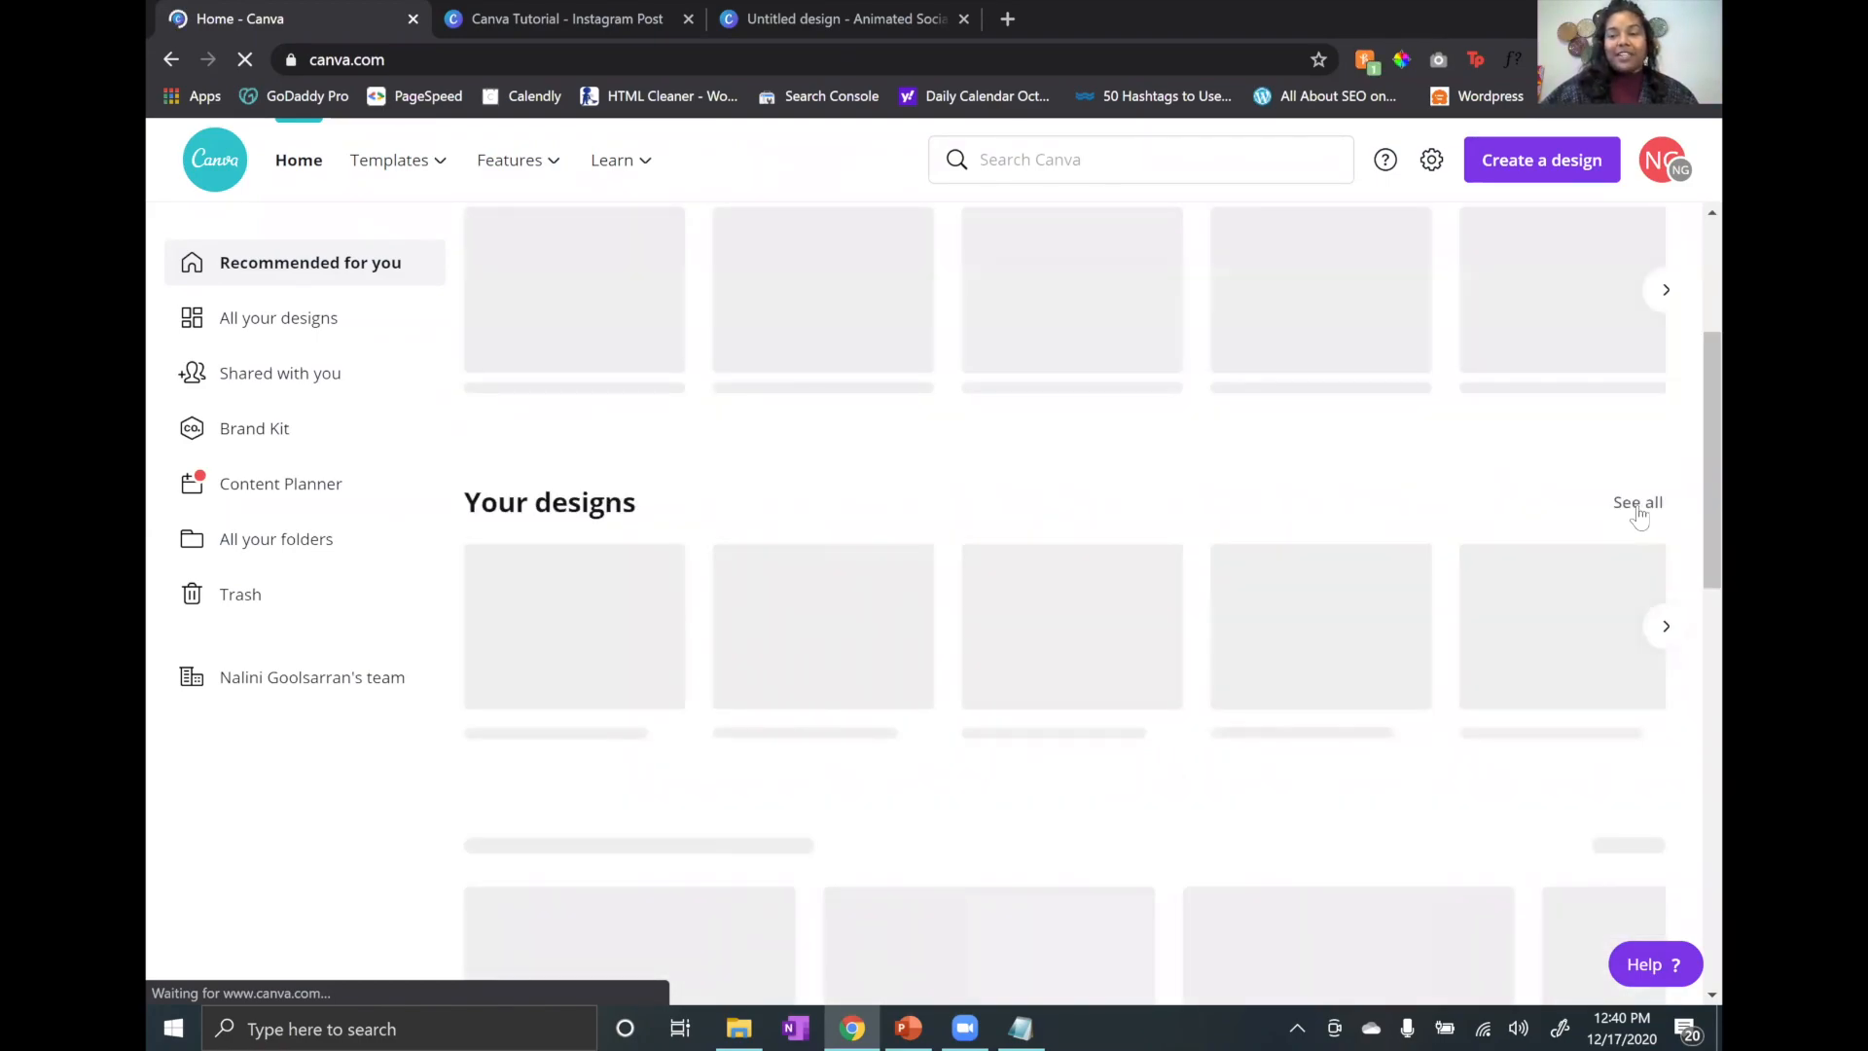
click(1637, 506)
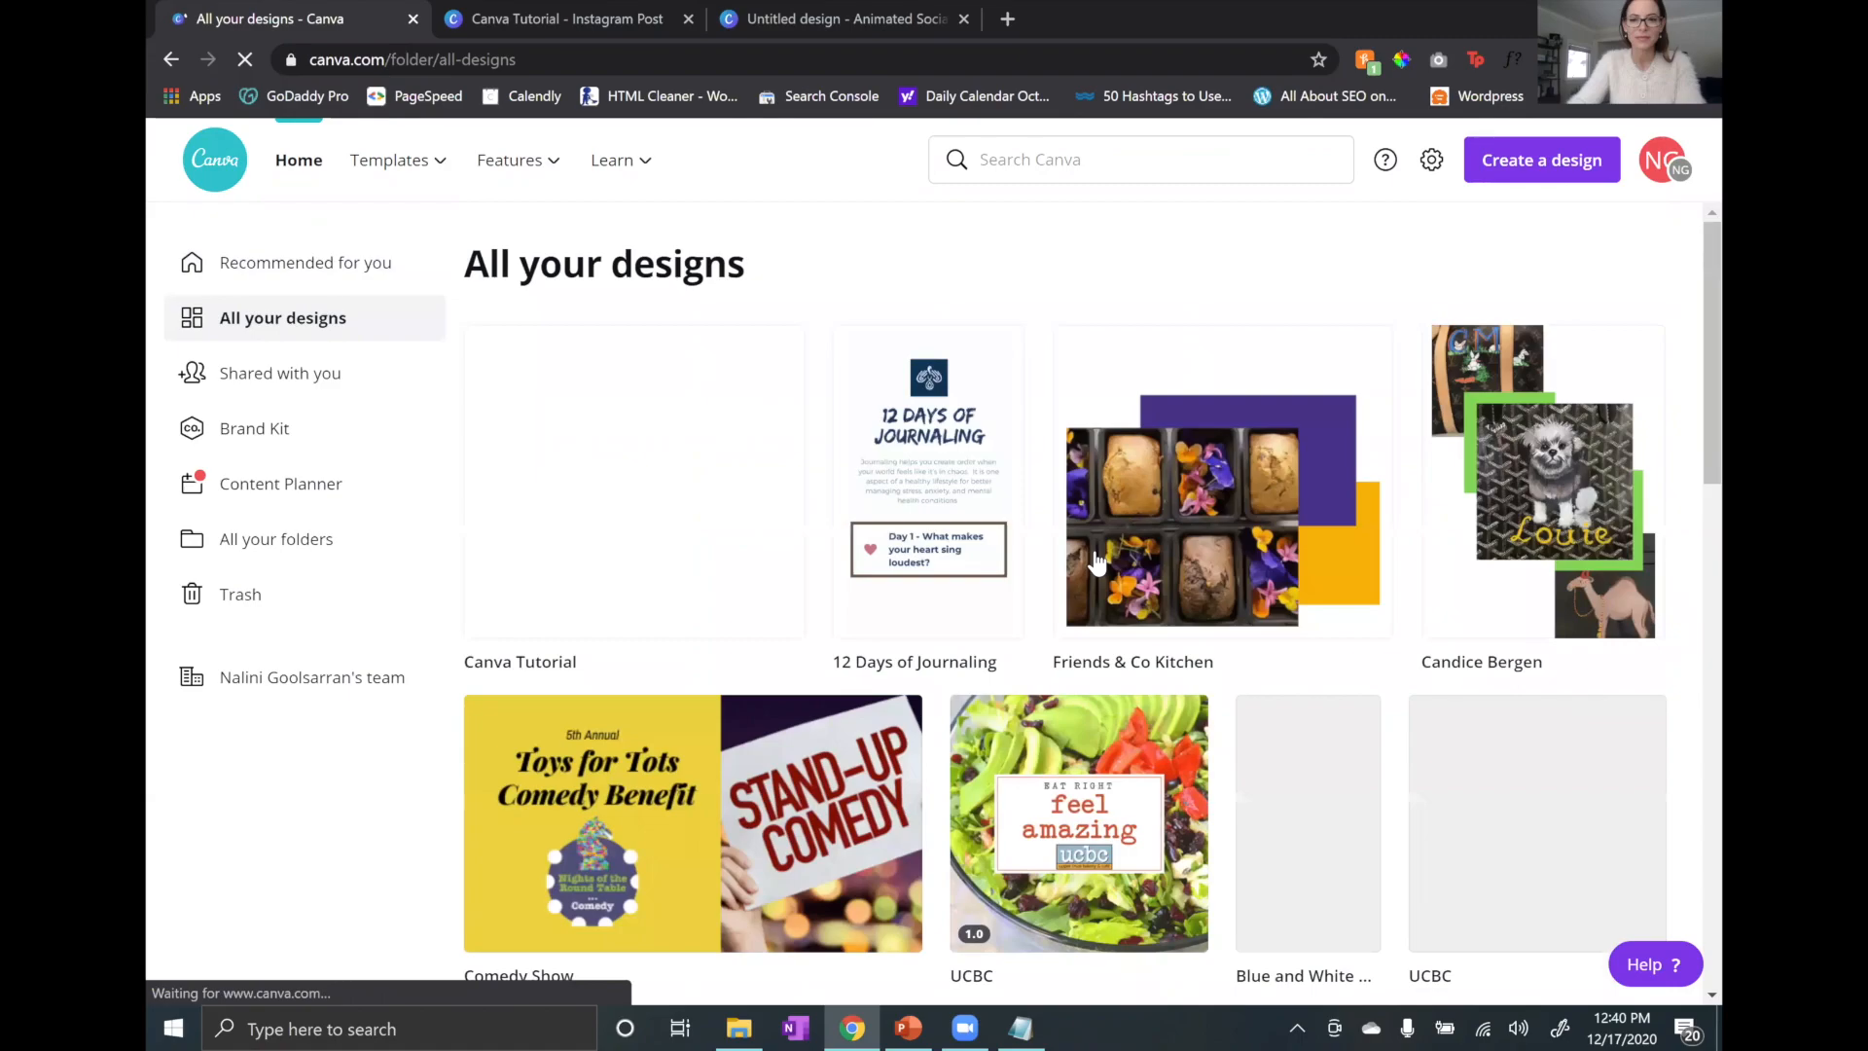
Step: Find the Media Kit in the list of designs, open it and view it at 50% zoom
scroll(1018, 549, down, 2)
scroll(1017, 550, down, 15)
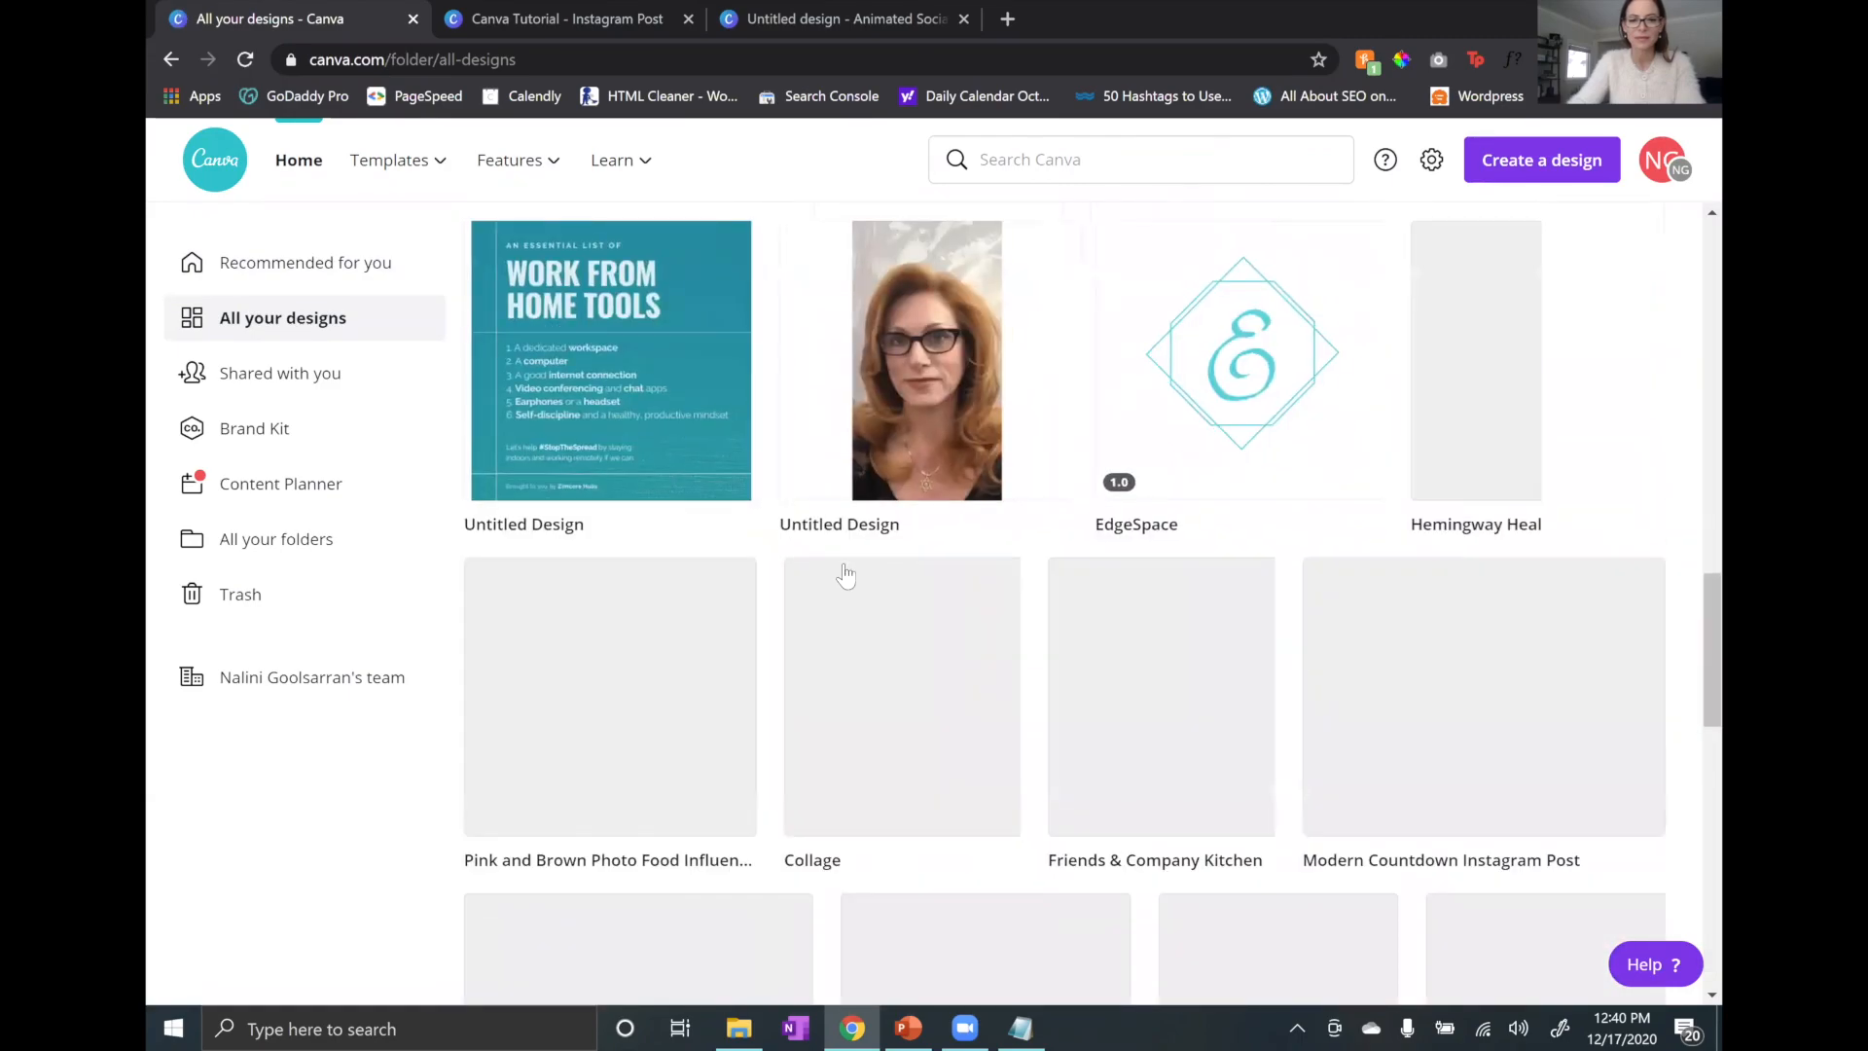
scroll(852, 574, down, 4)
scroll(844, 576, down, 3)
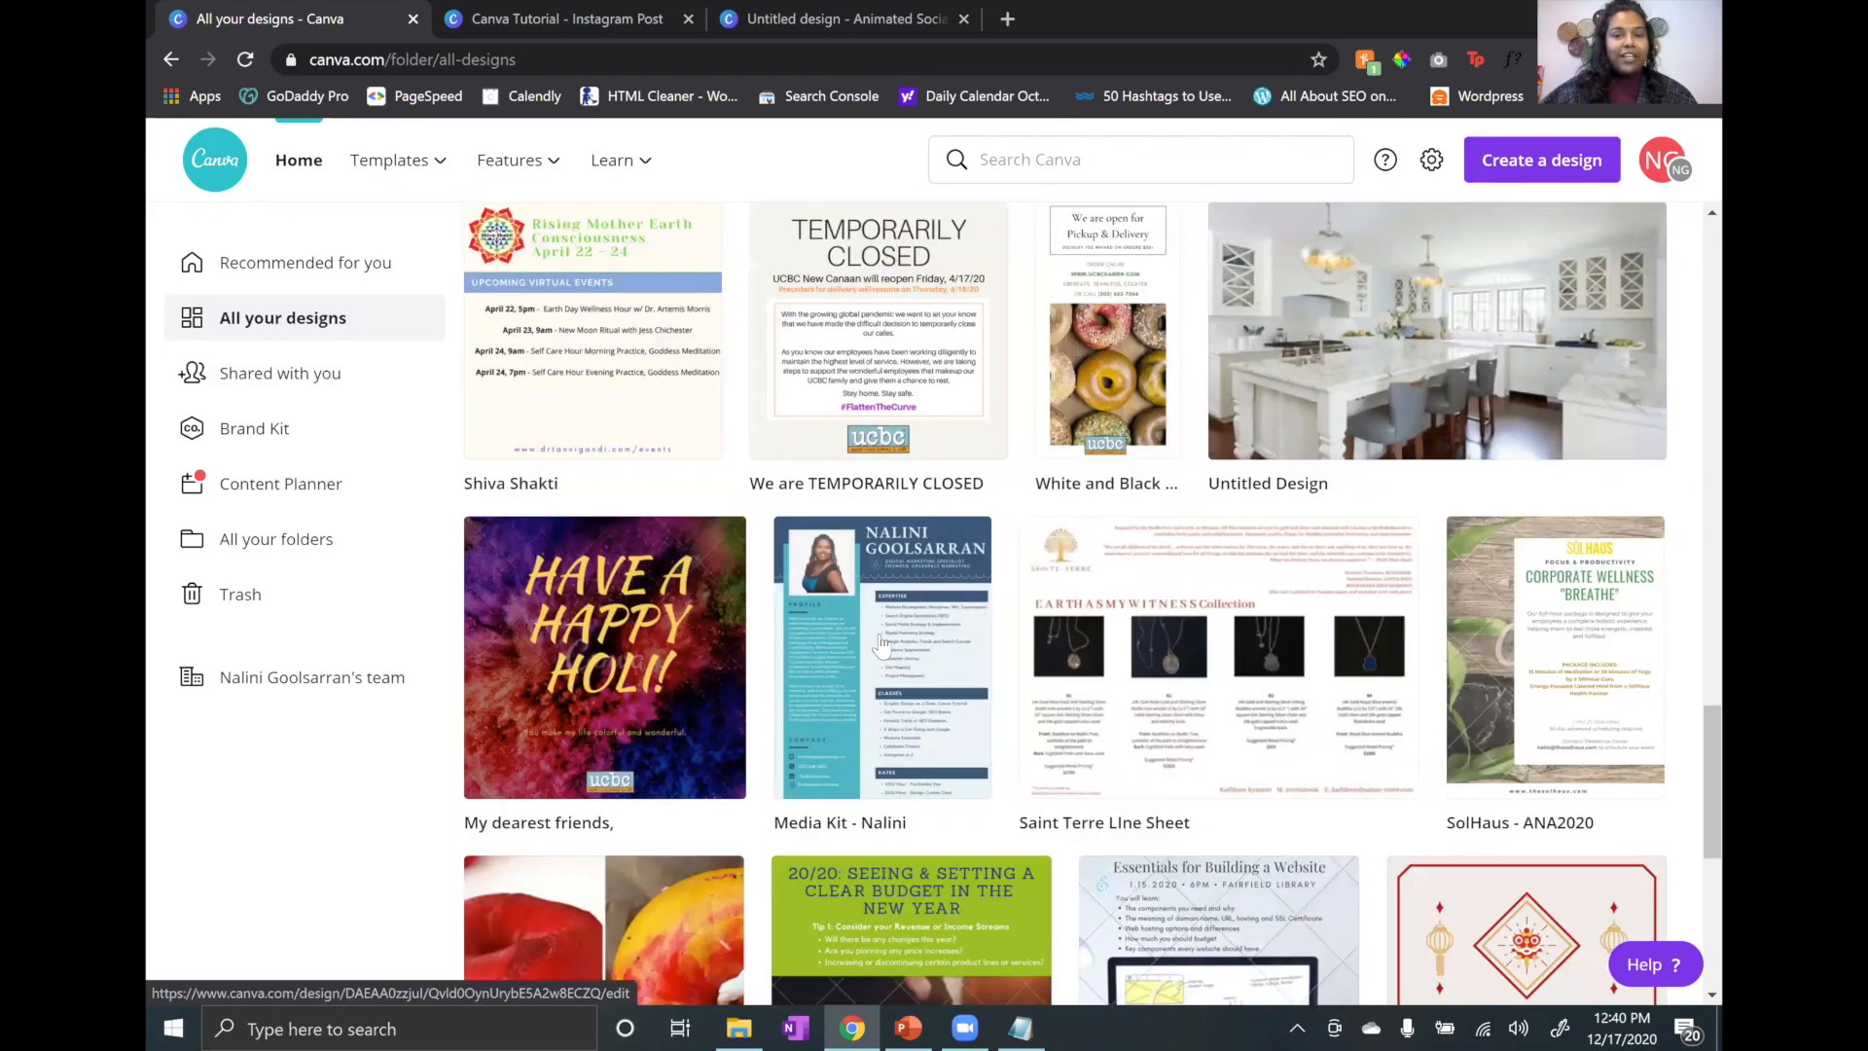
click(960, 586)
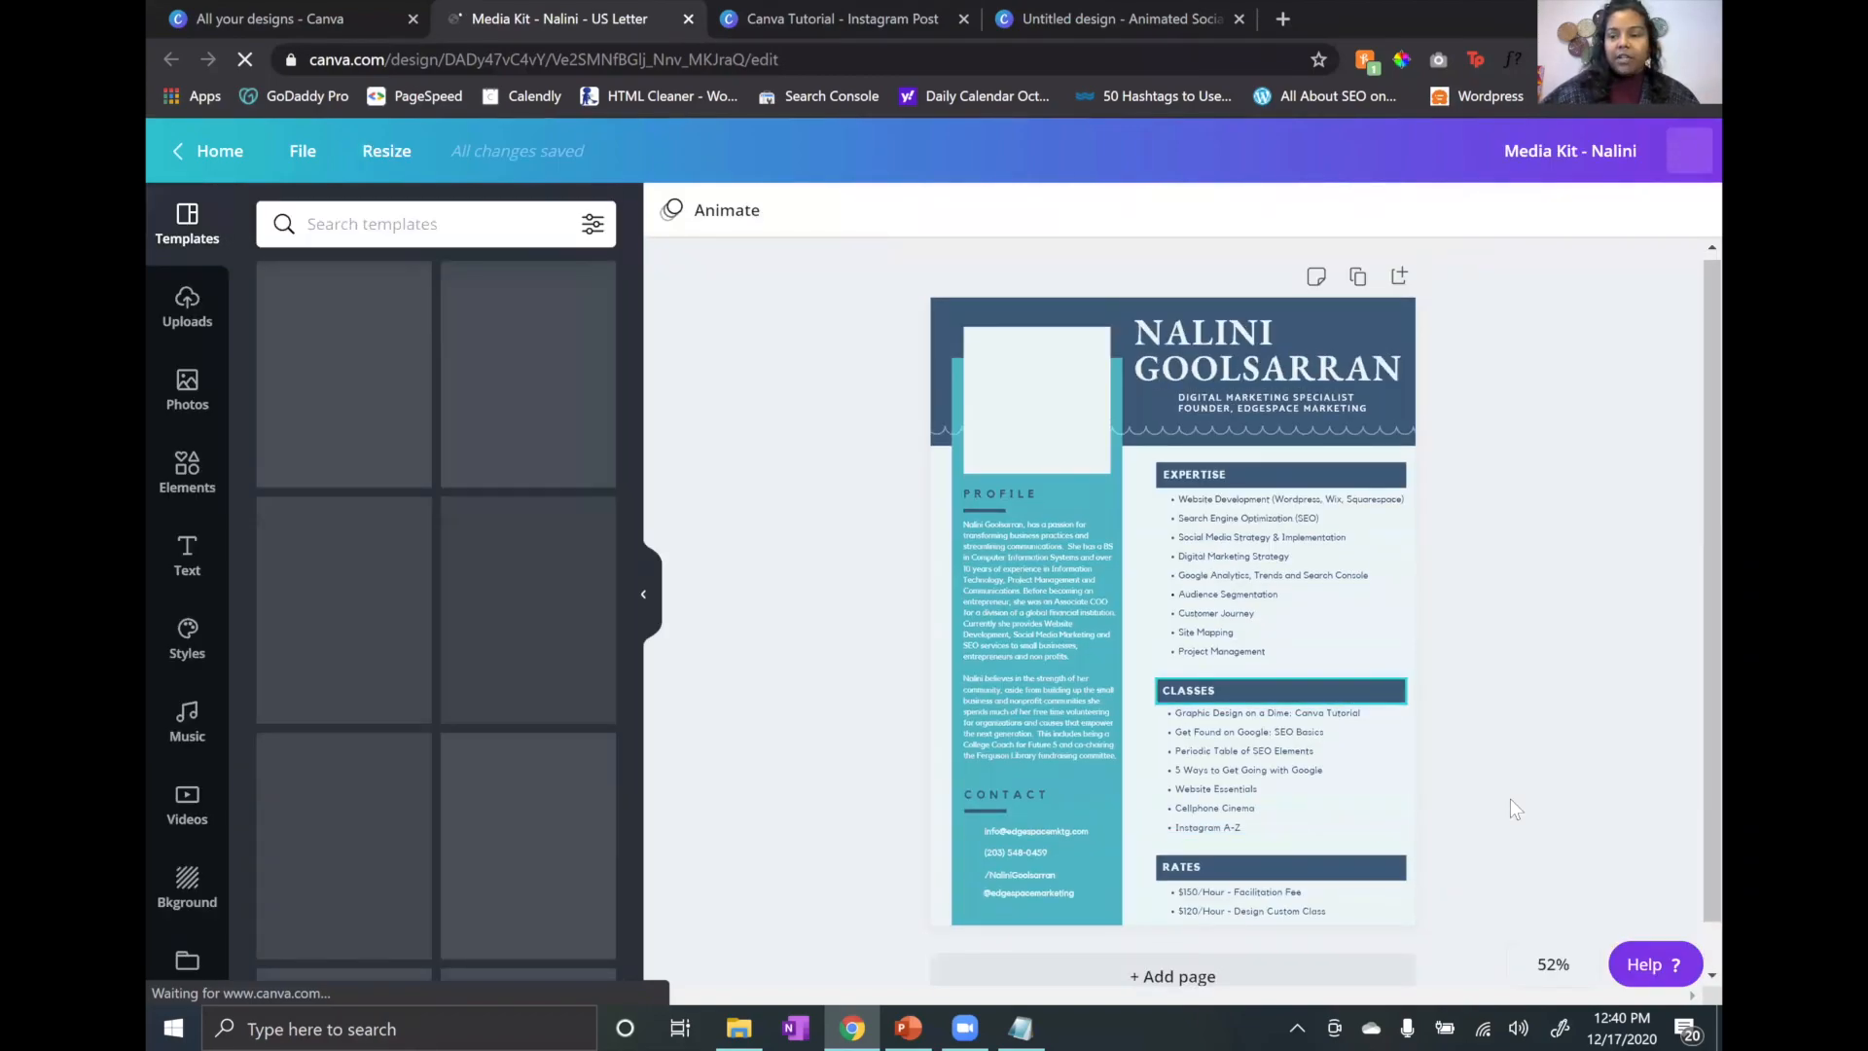
click(1550, 966)
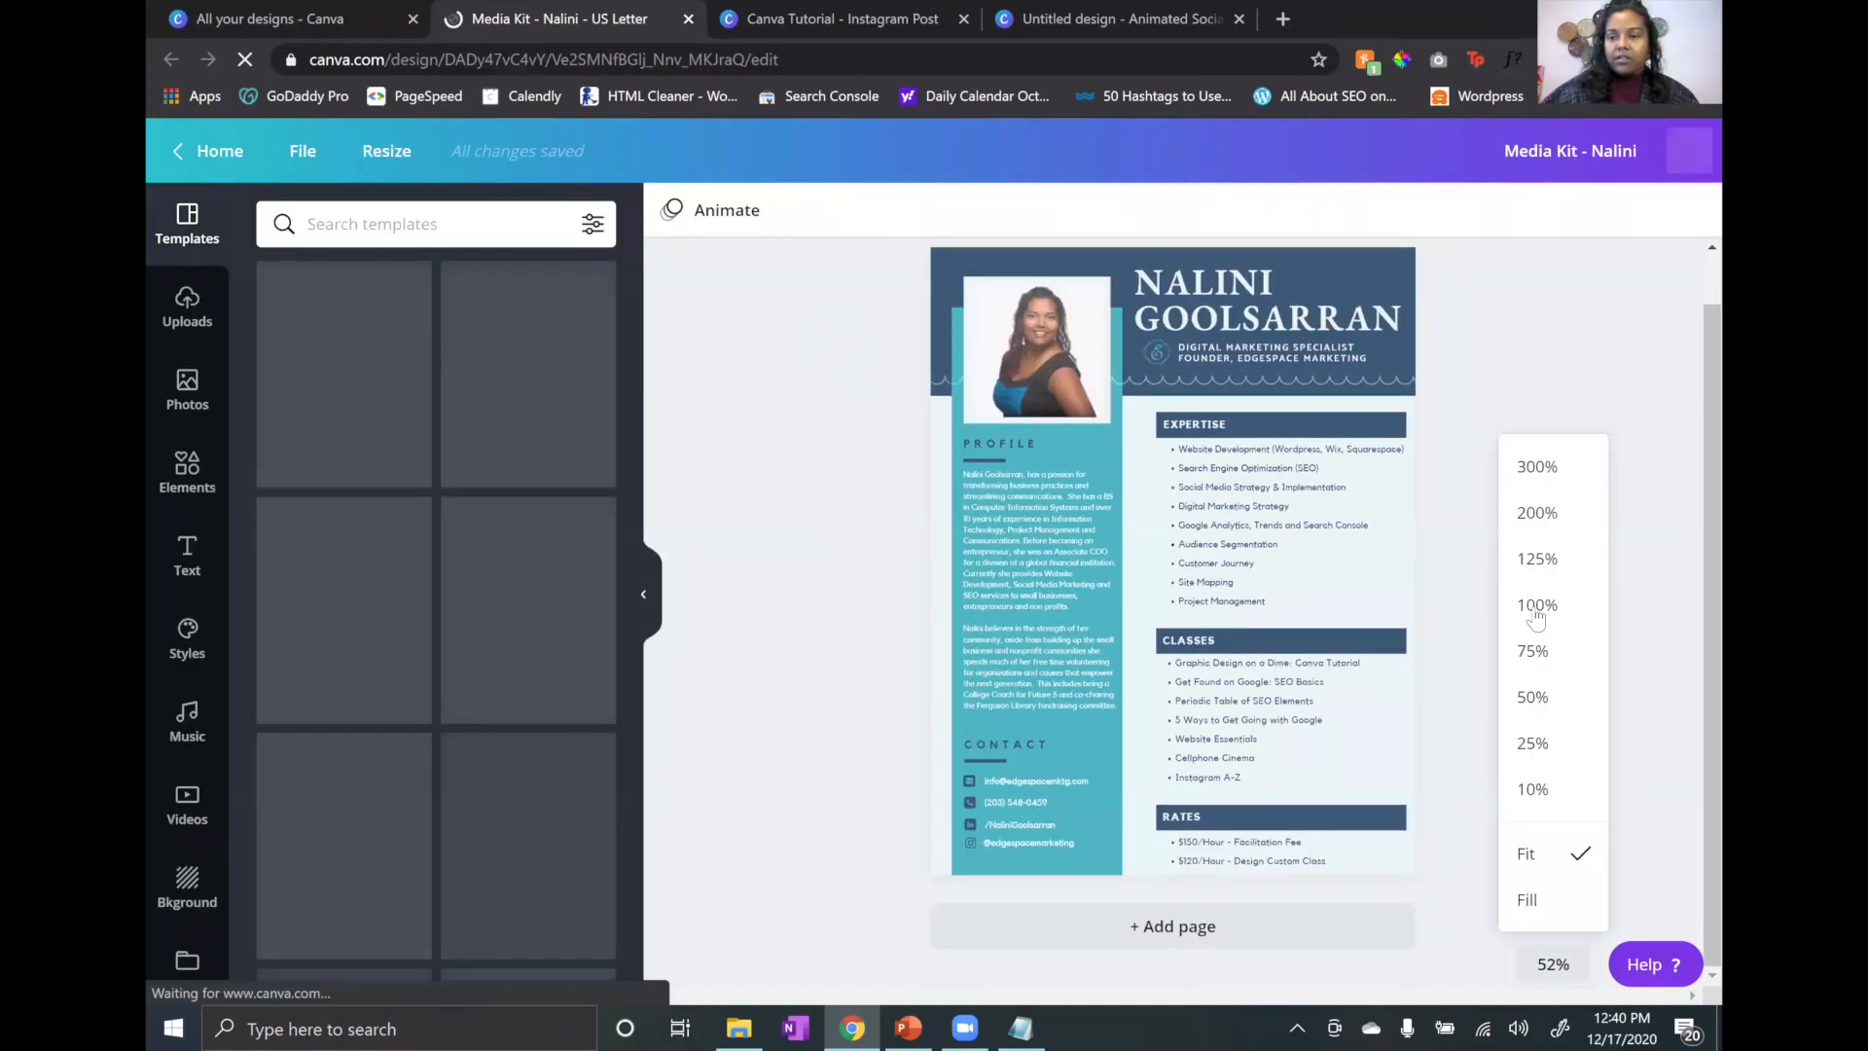
click(1533, 698)
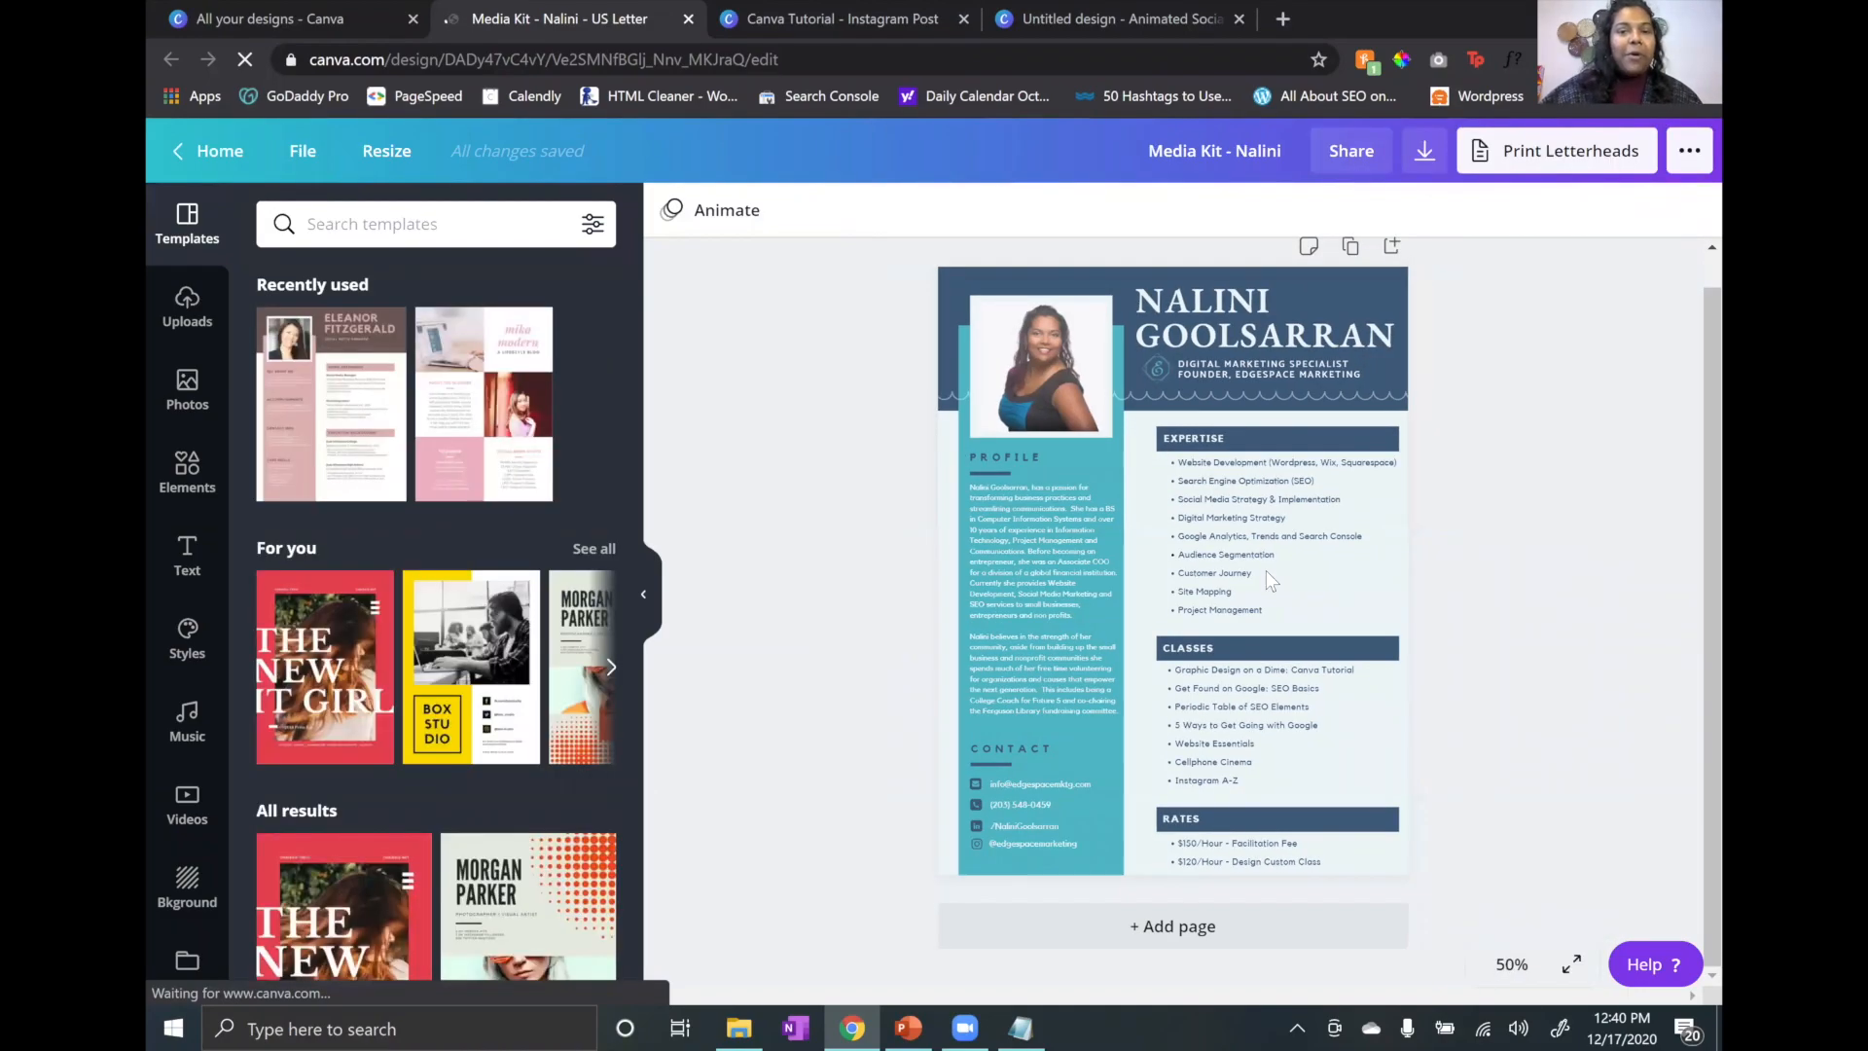
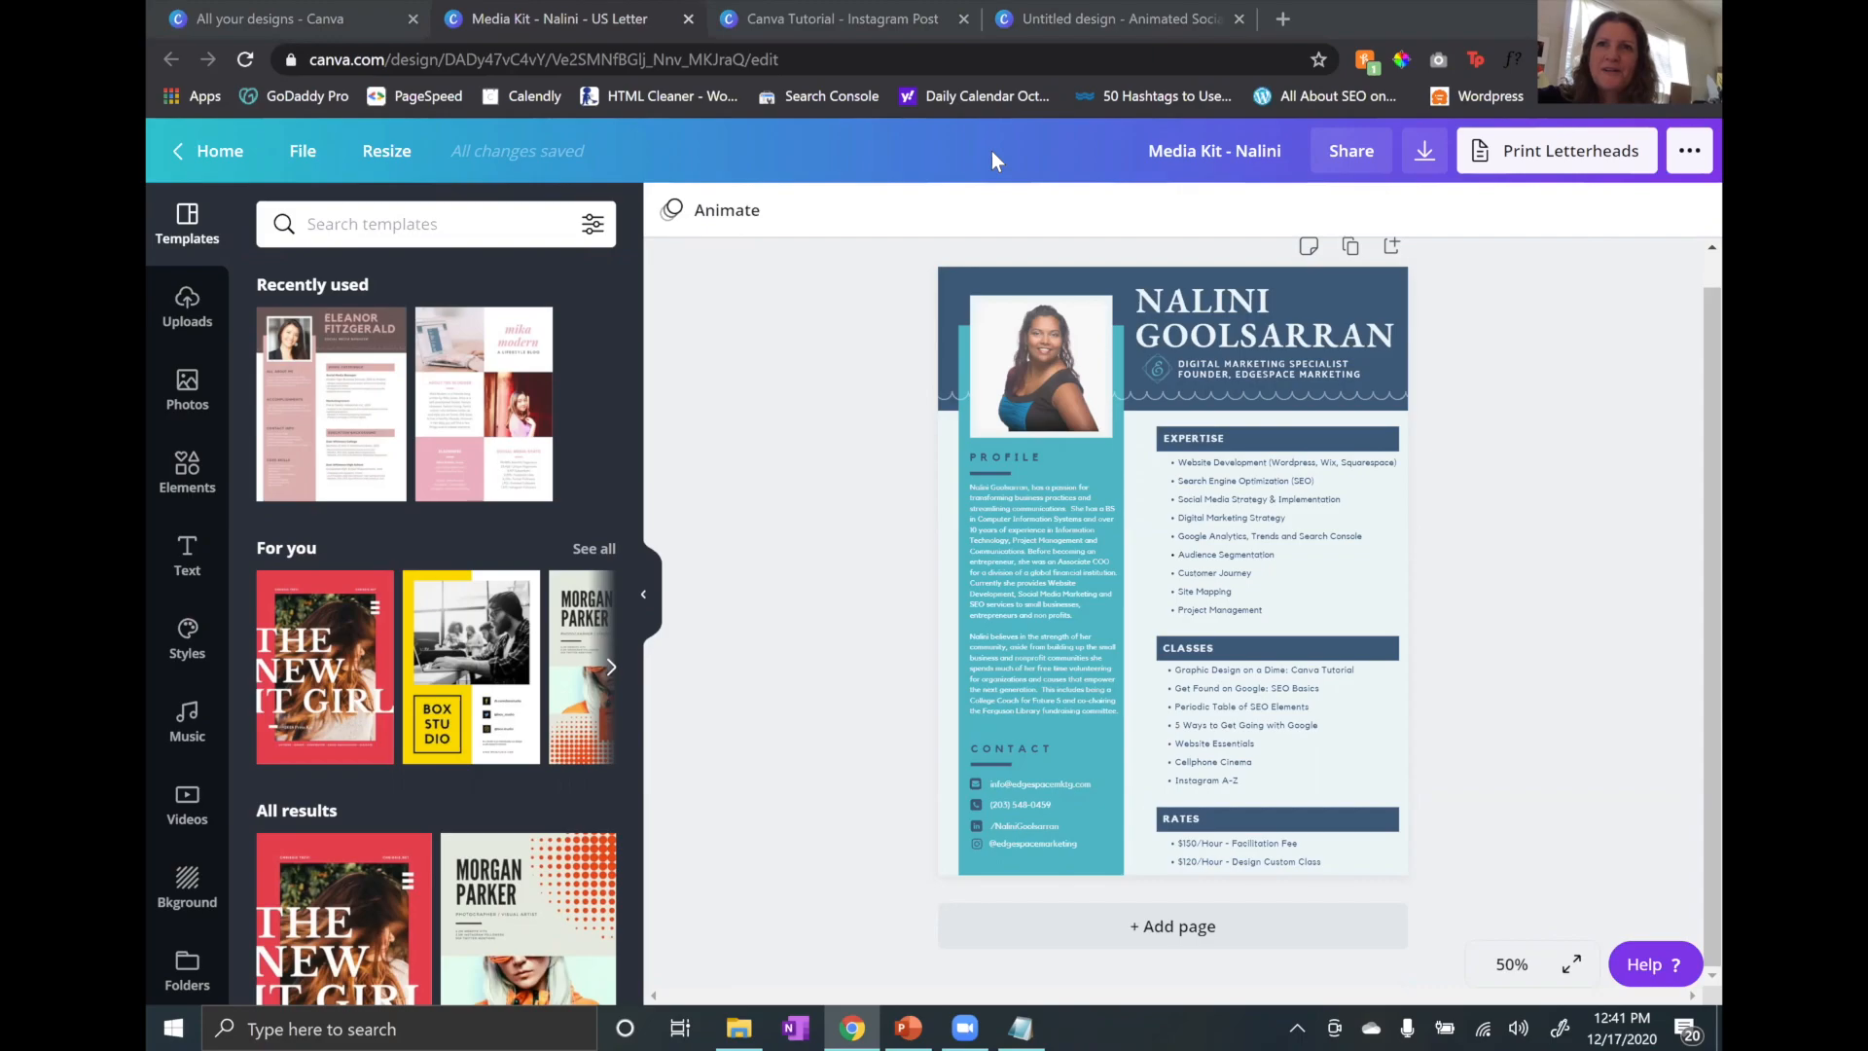
Step: Open the Saint Terre Line Sheet from the list of designs and look through its three pages, ending back on page 1
click(309, 22)
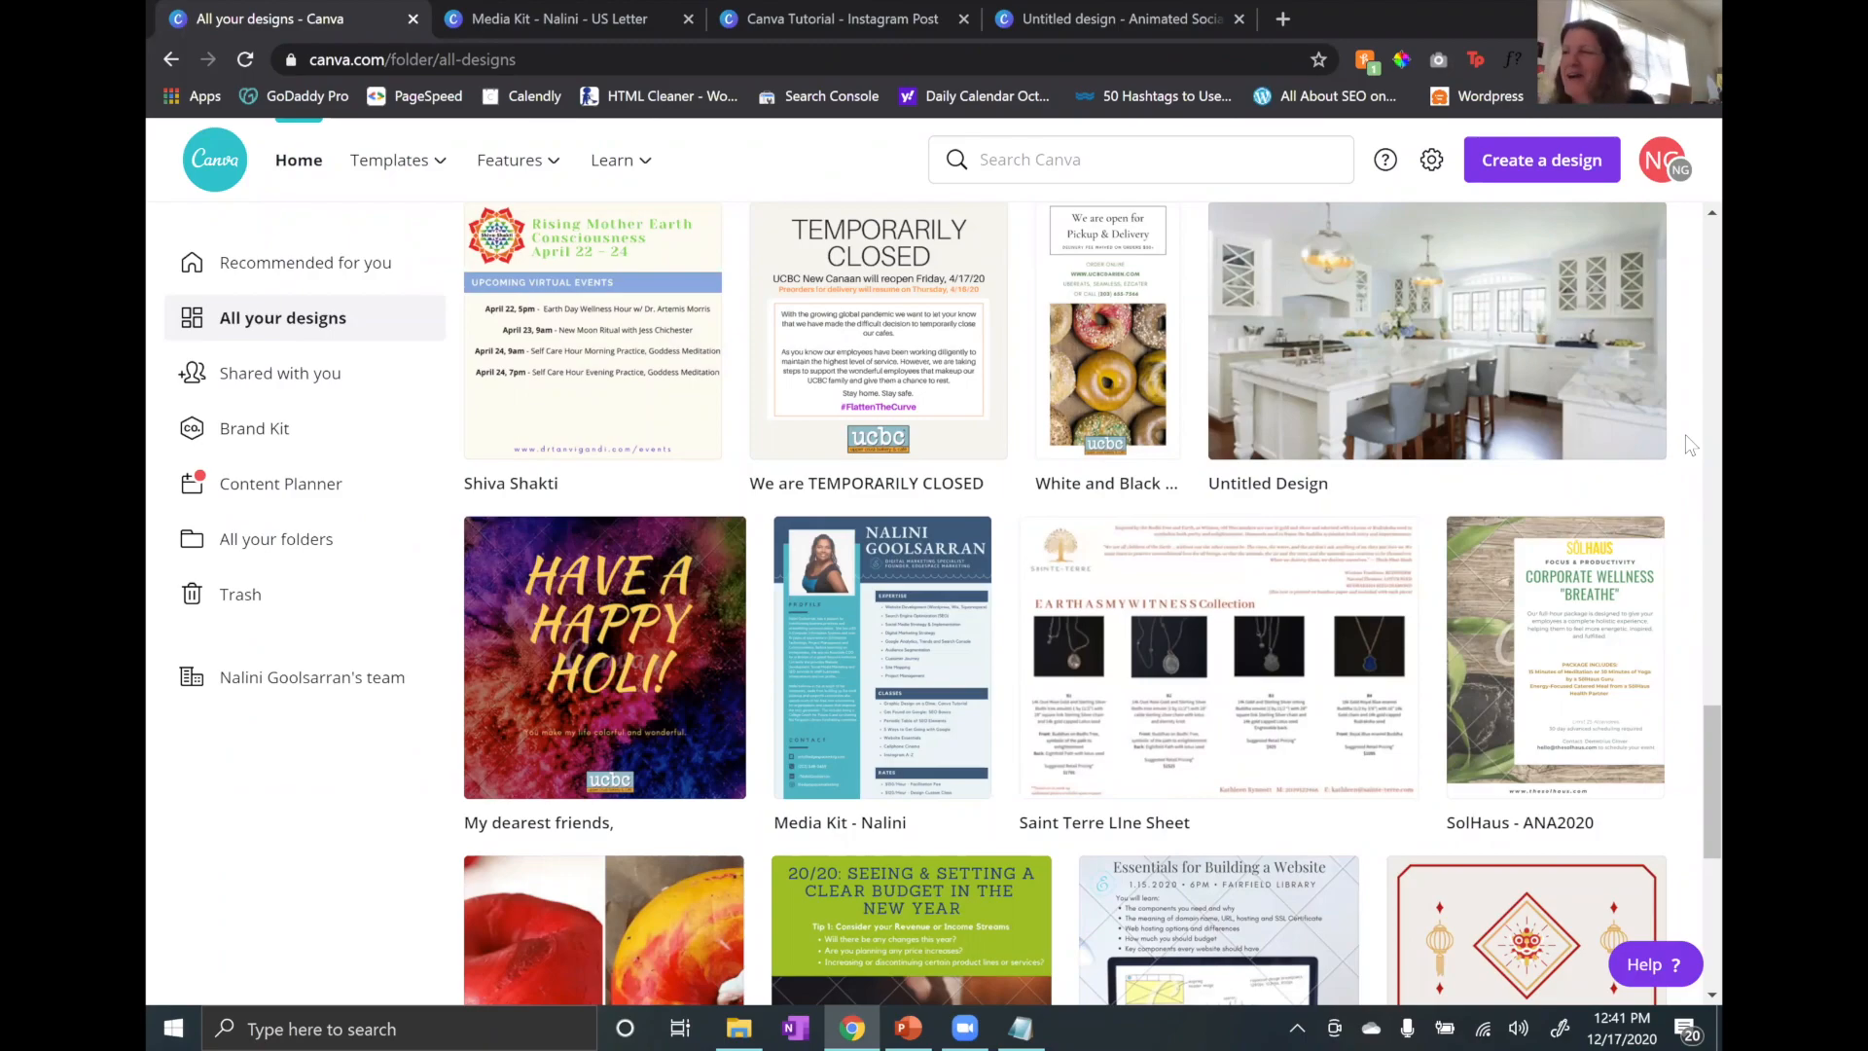
mouse_move(1282, 567)
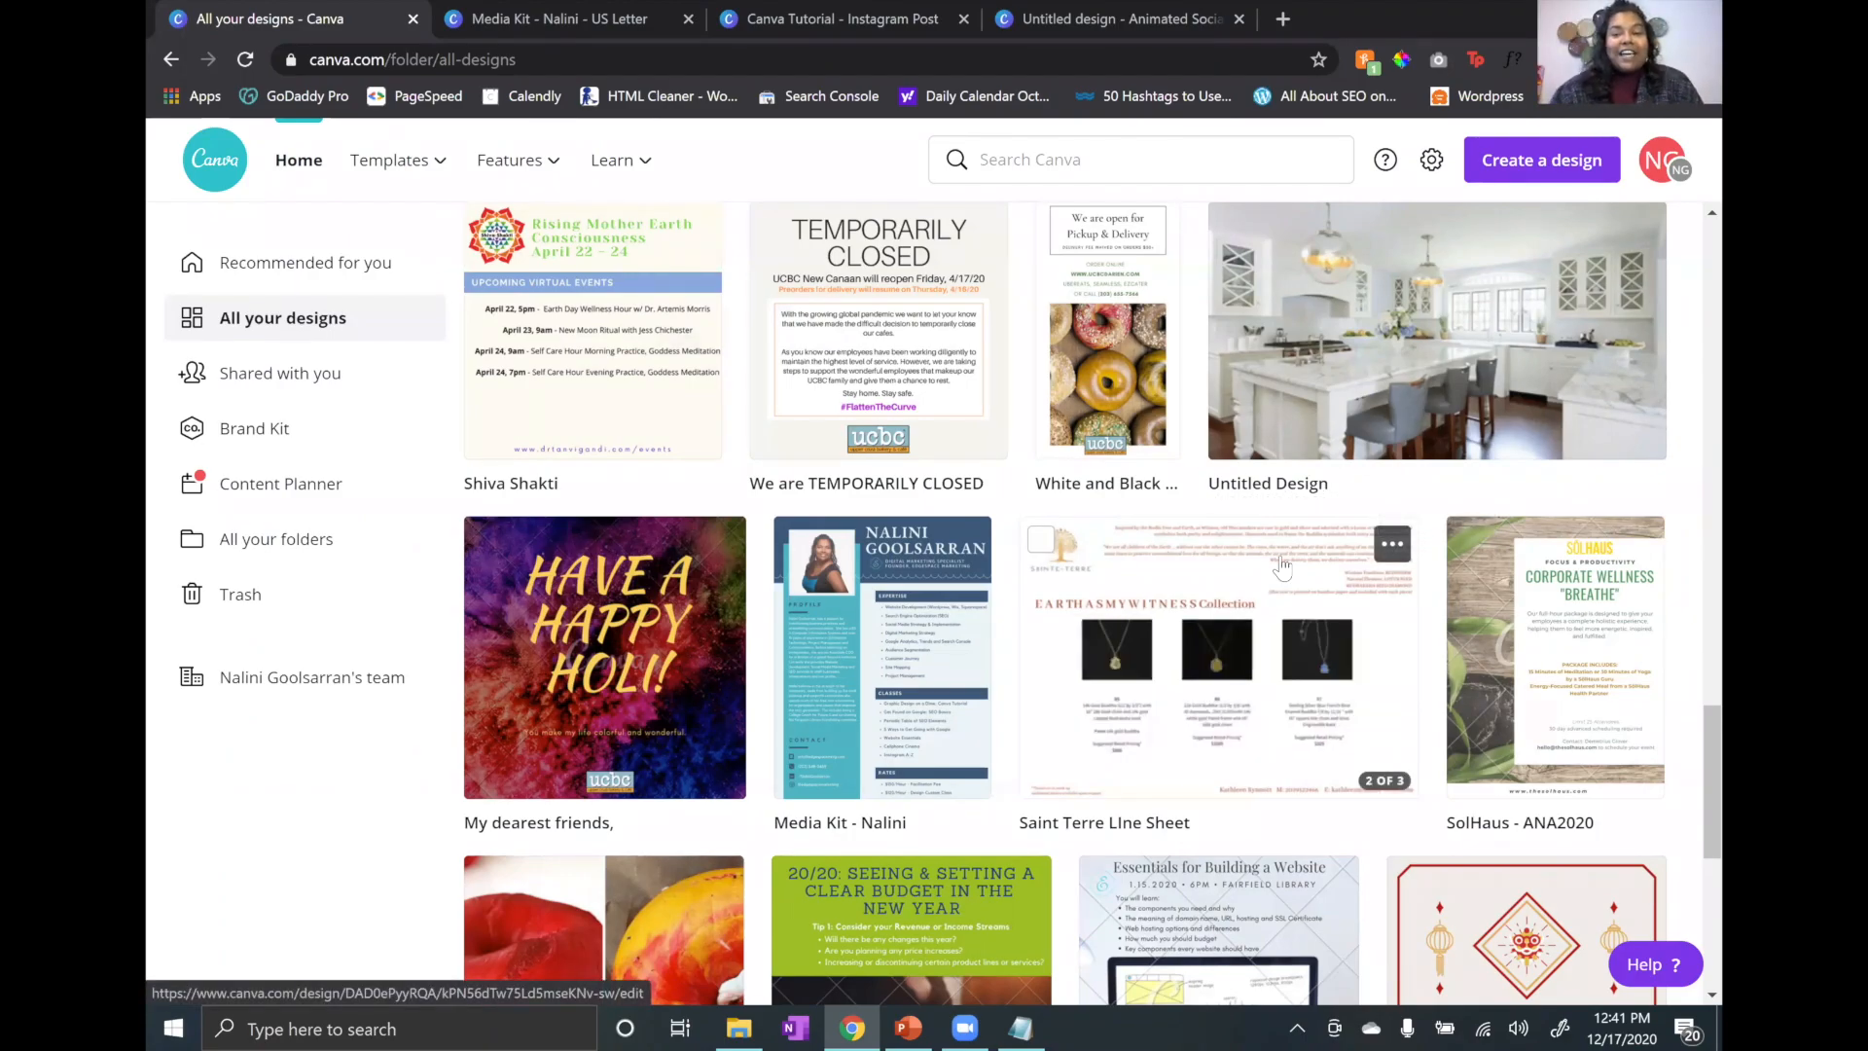
click(1282, 565)
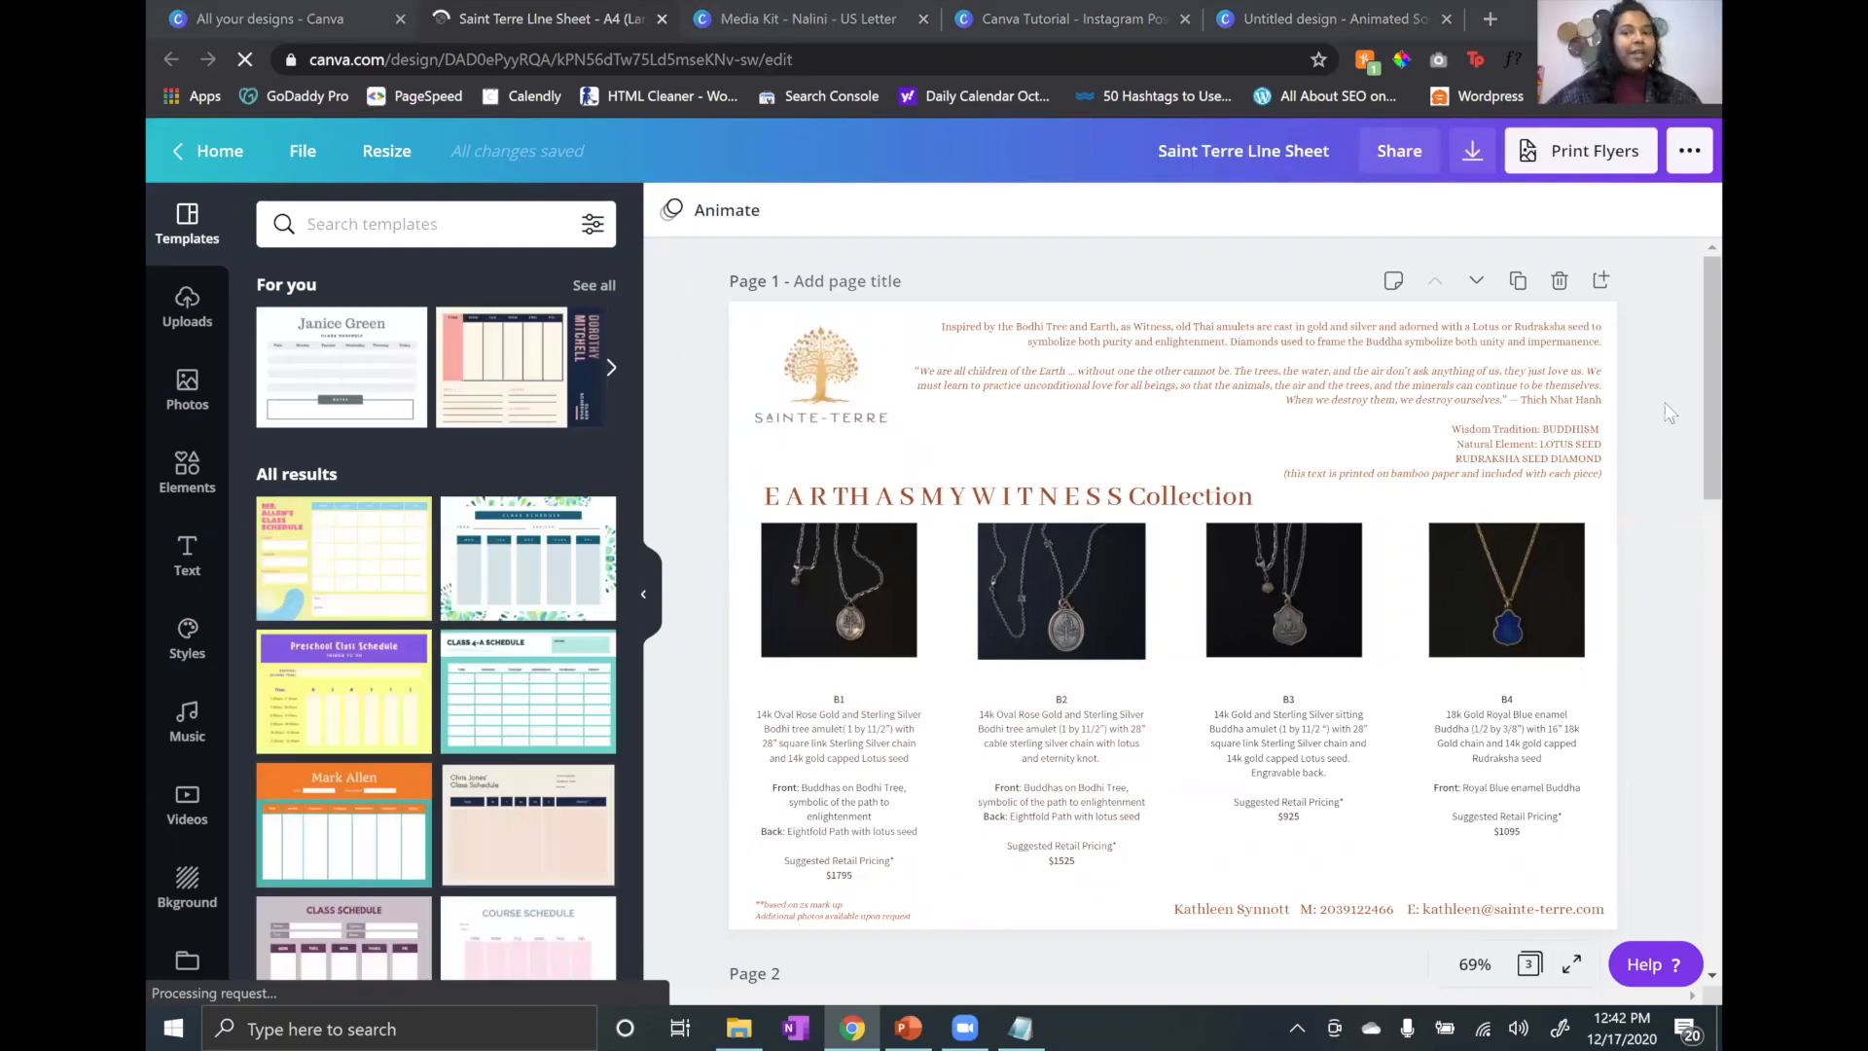
scroll(1670, 422, down, 3)
scroll(1670, 422, down, 4)
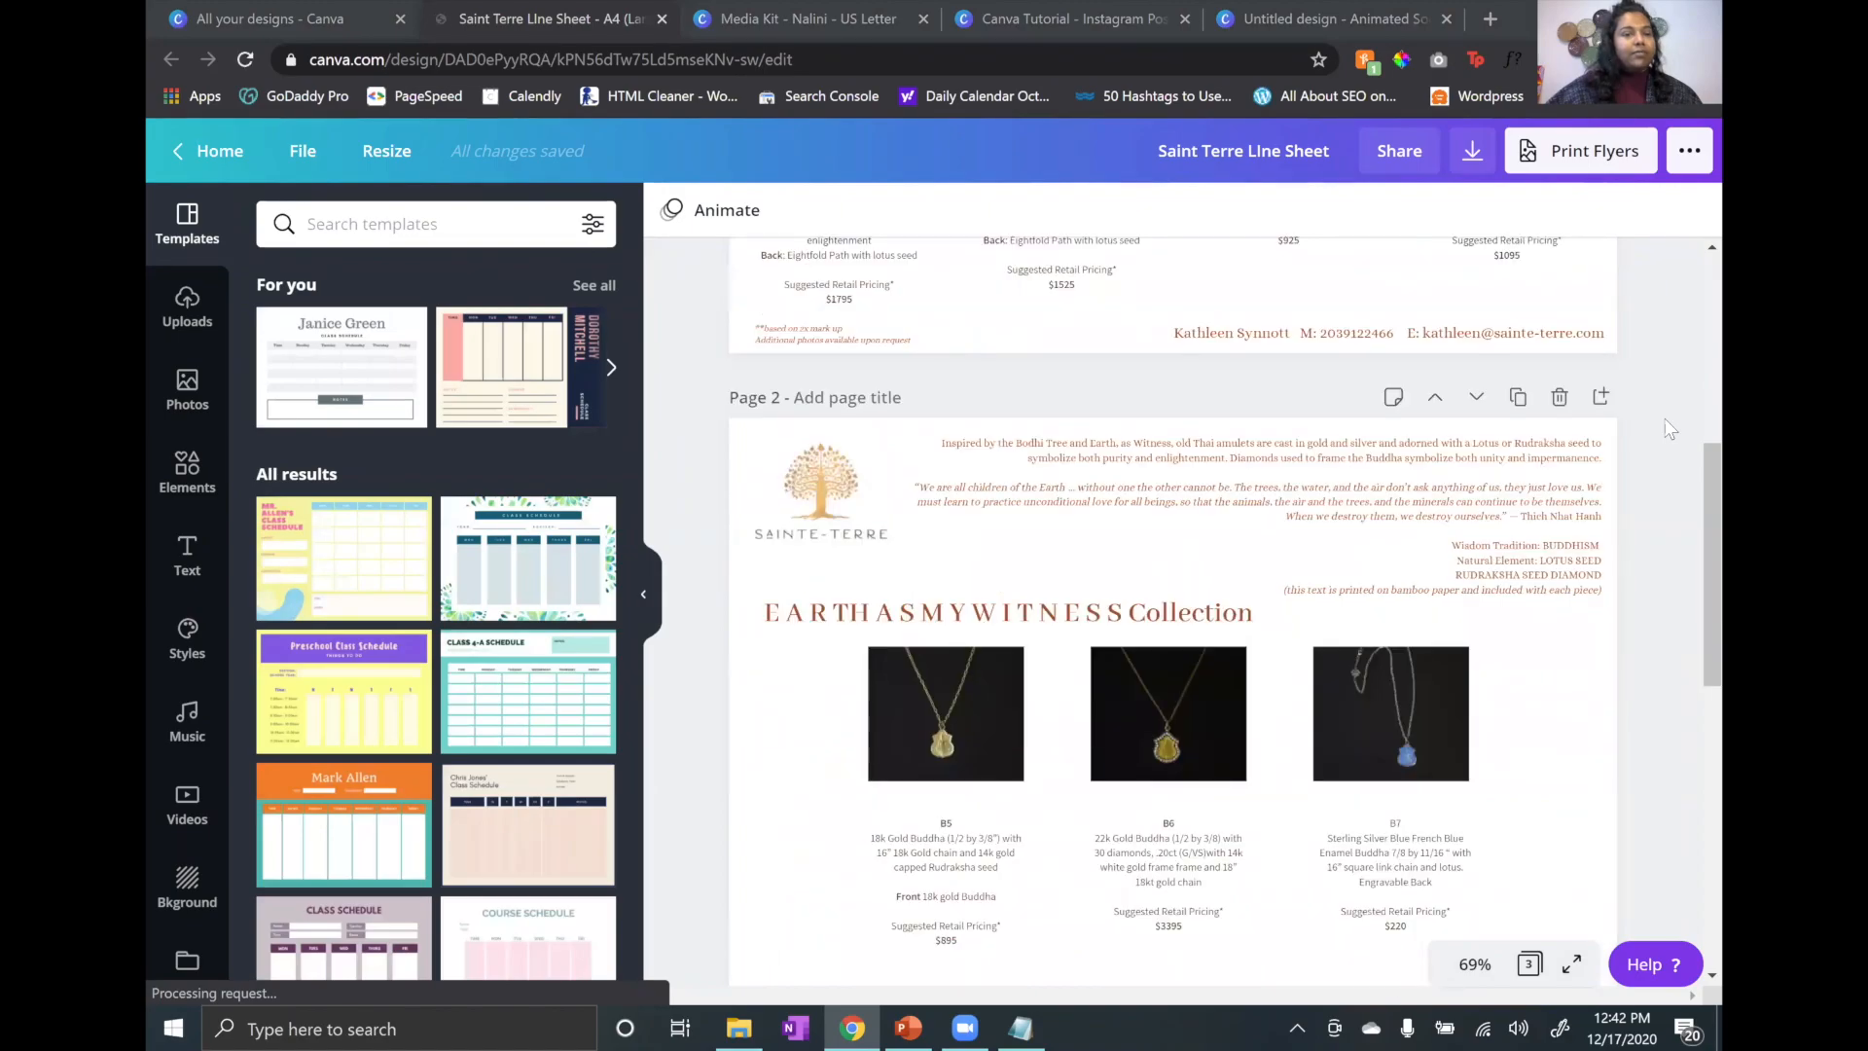
scroll(1670, 428, down, 1)
scroll(1682, 416, down, 2)
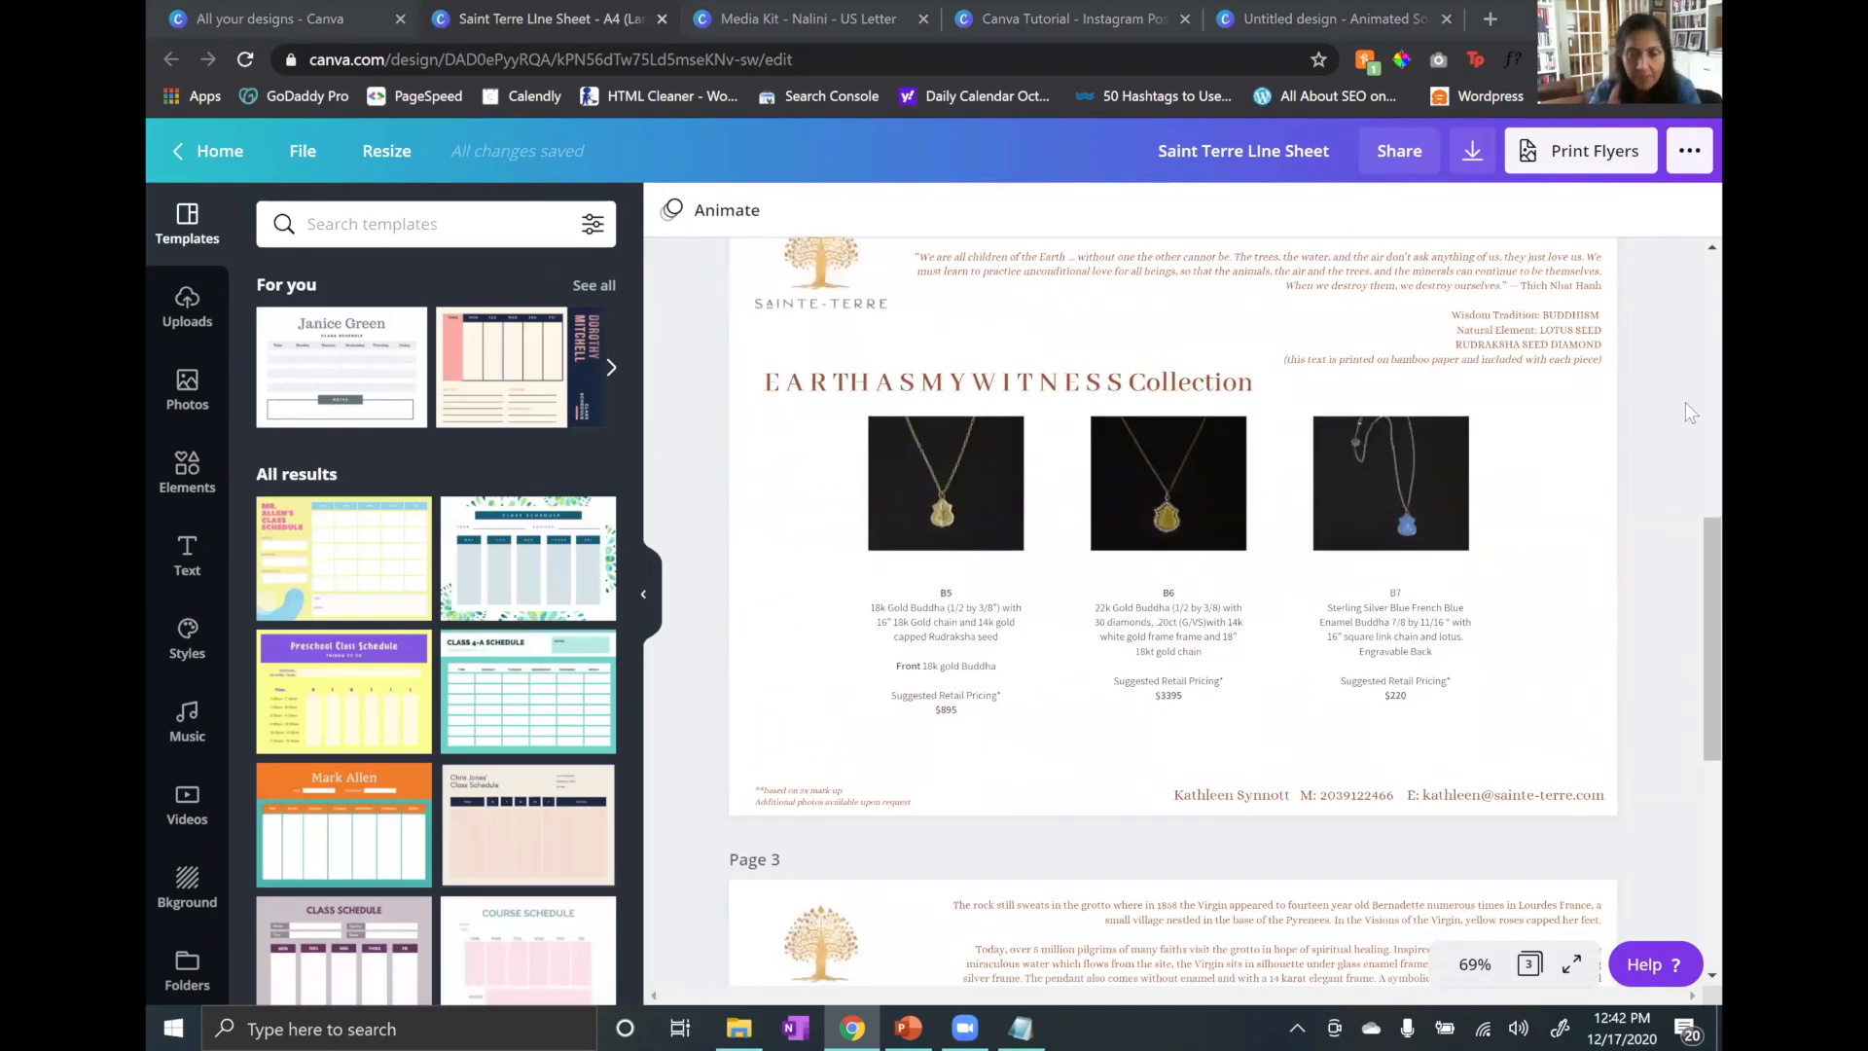
scroll(1686, 405, down, 6)
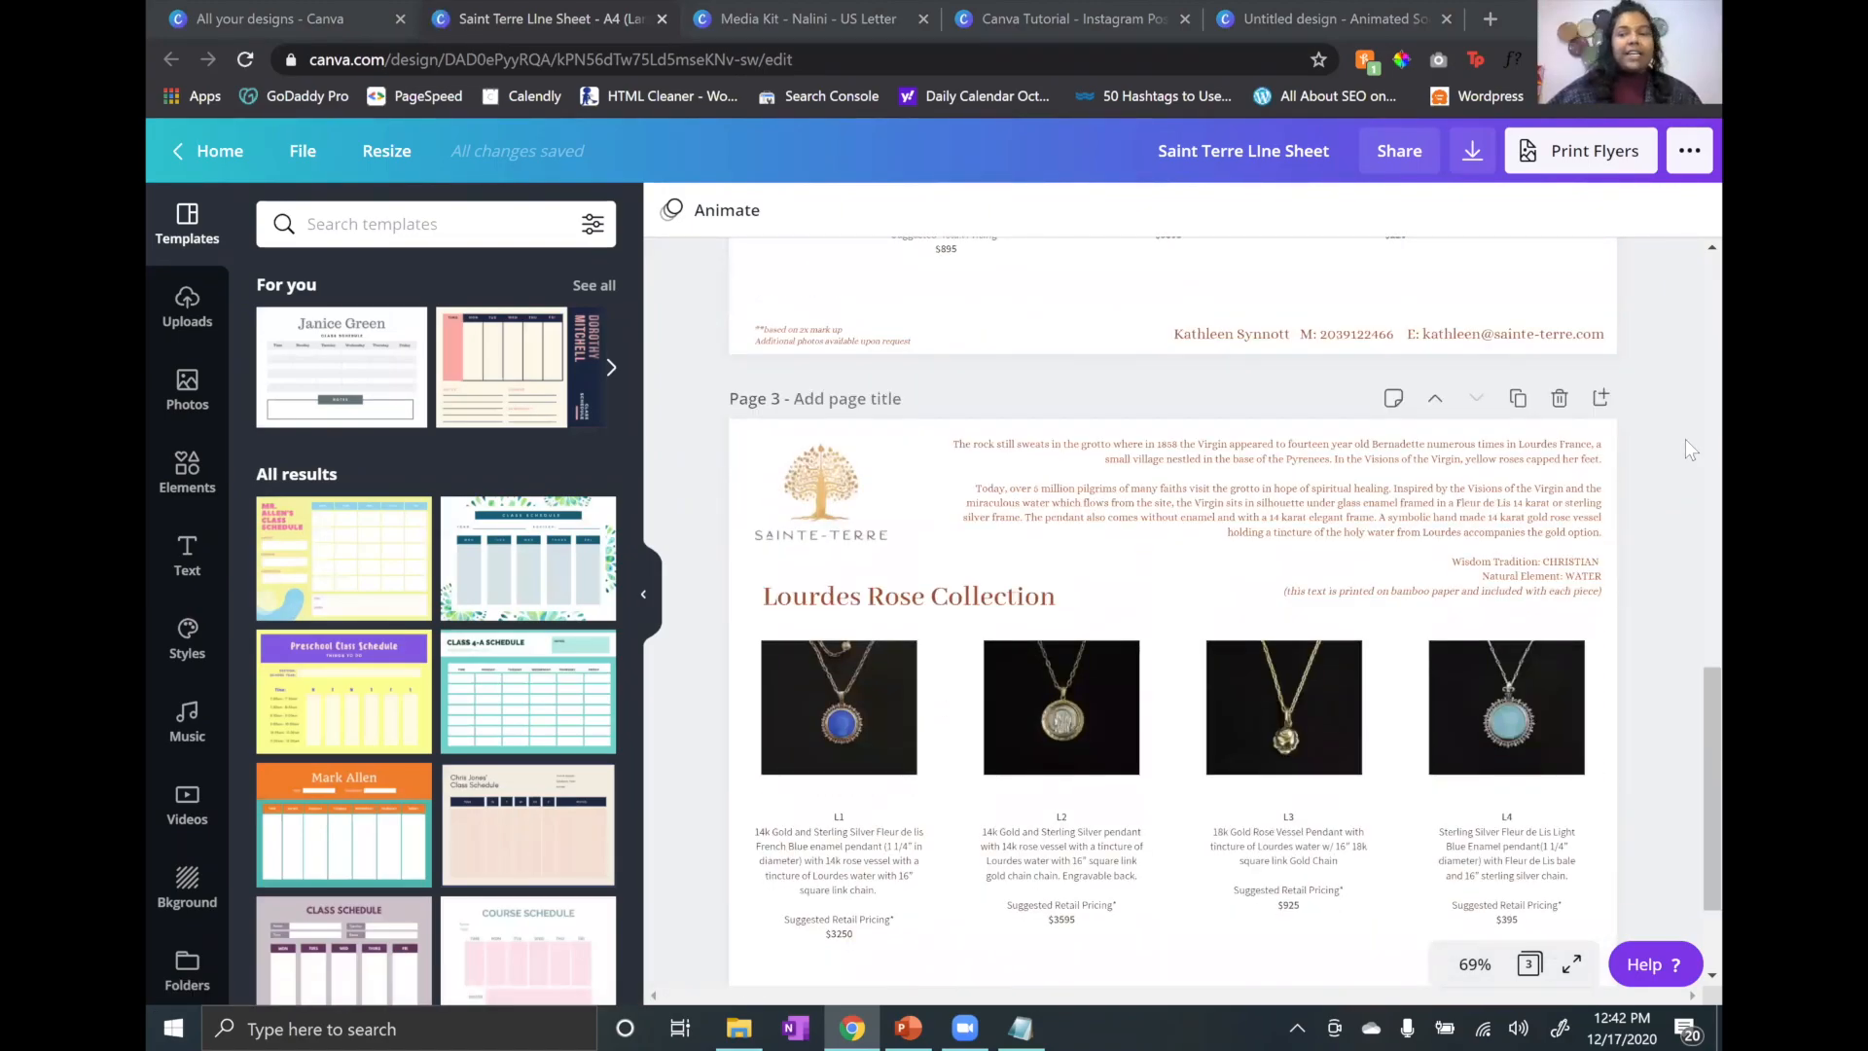
scroll(1686, 486, down, 2)
scroll(1685, 500, up, 15)
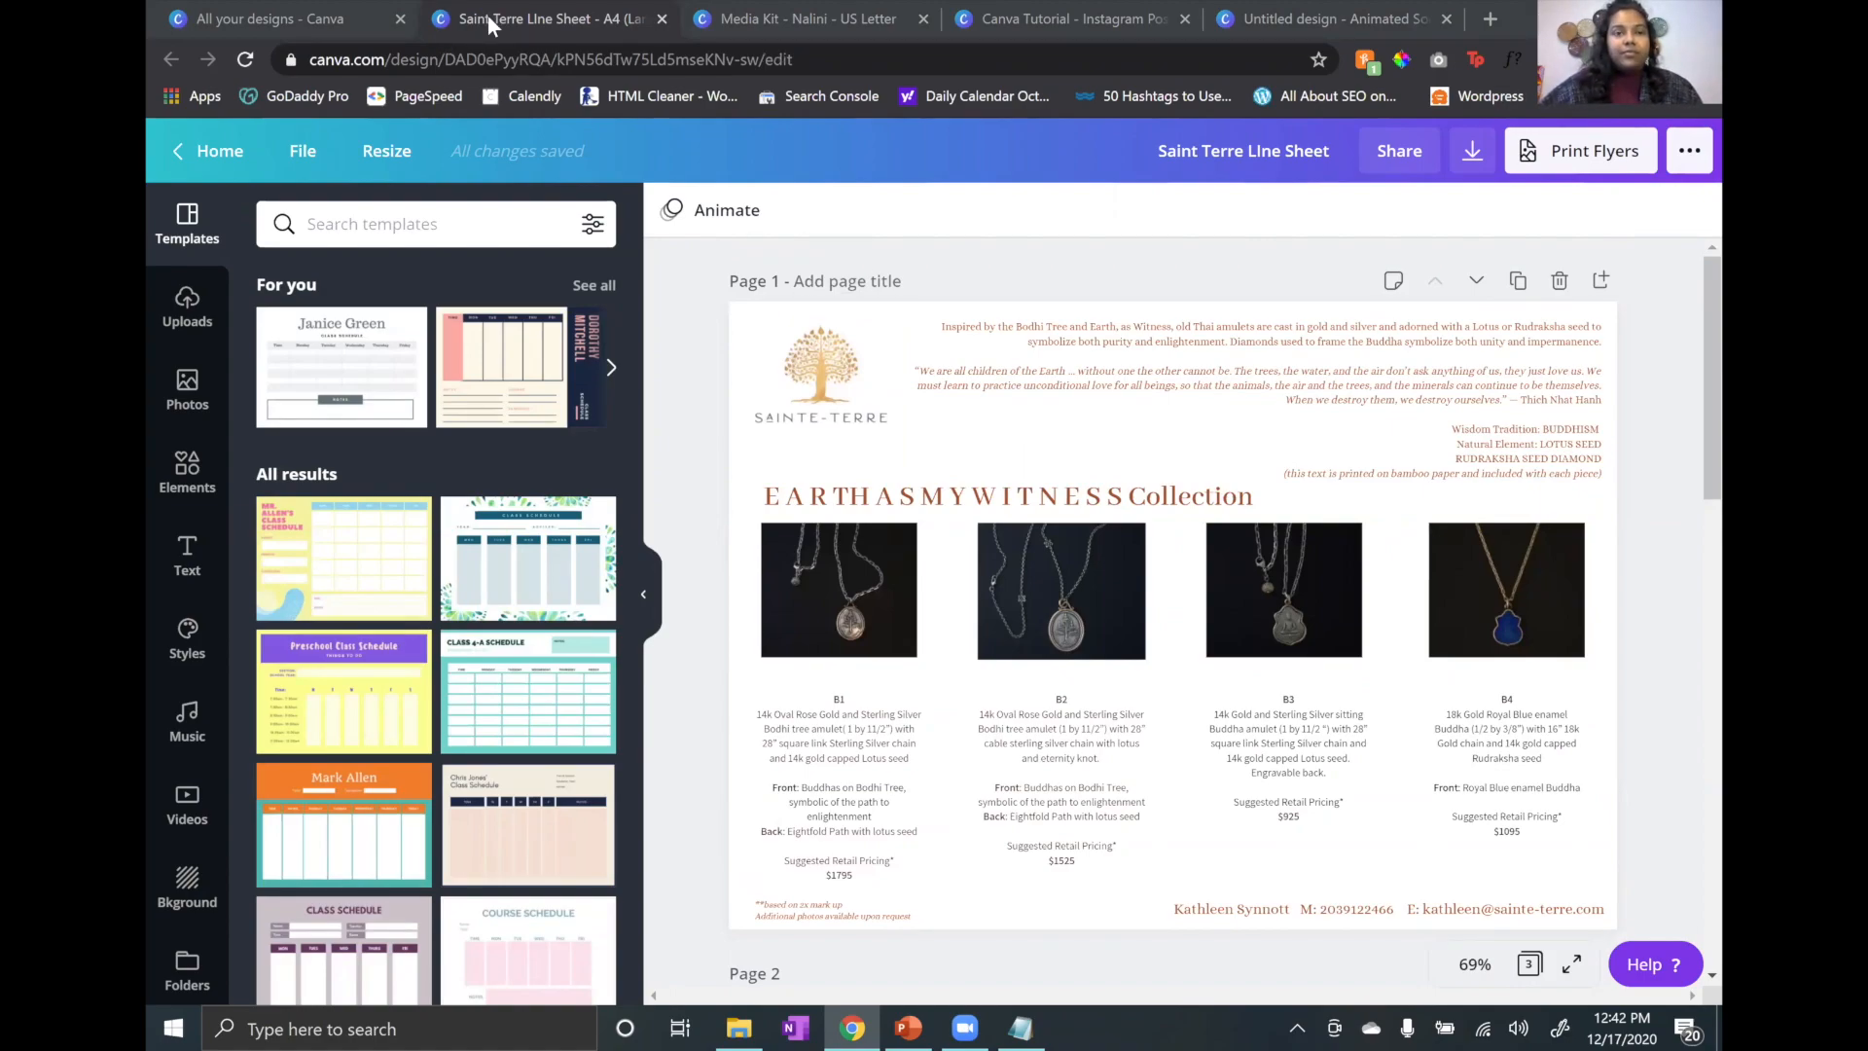
Step: Return from the line sheet to the list of designs and switch to the Recommended for you page
click(335, 14)
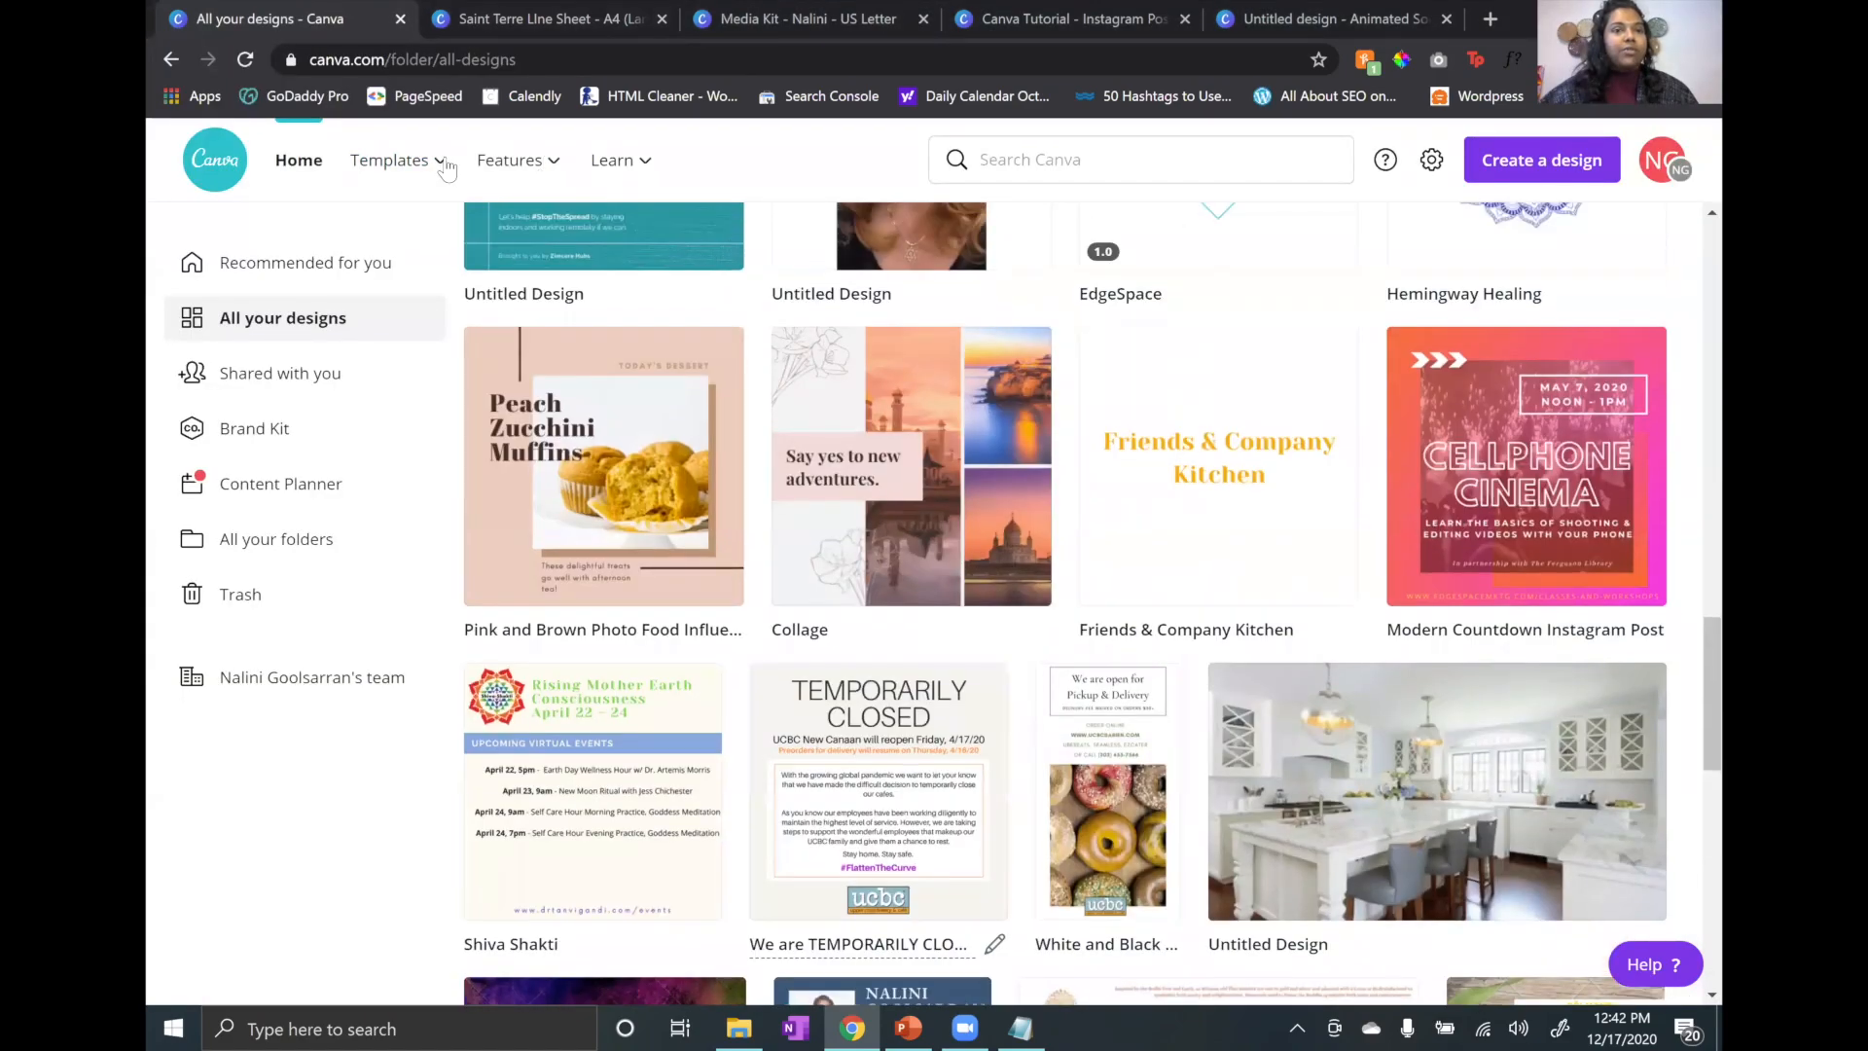
mouse_move(446, 169)
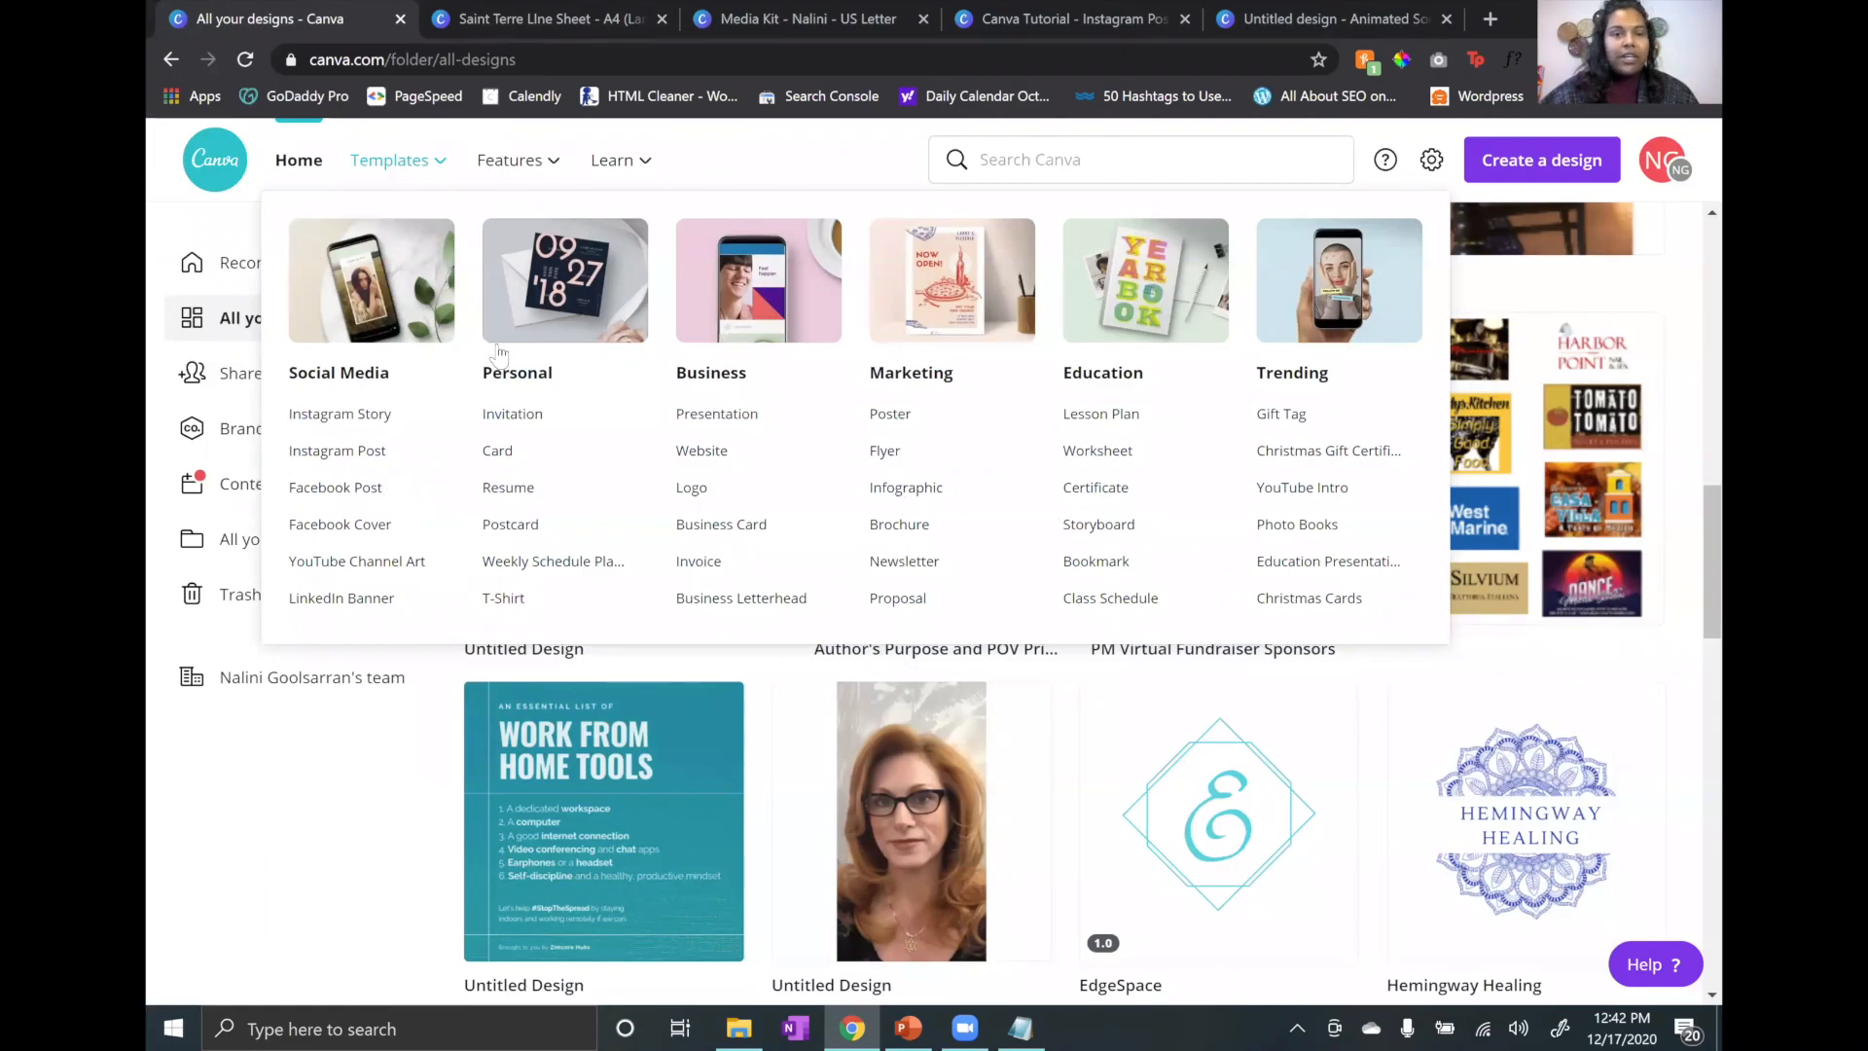
scroll(295, 267, up, 6)
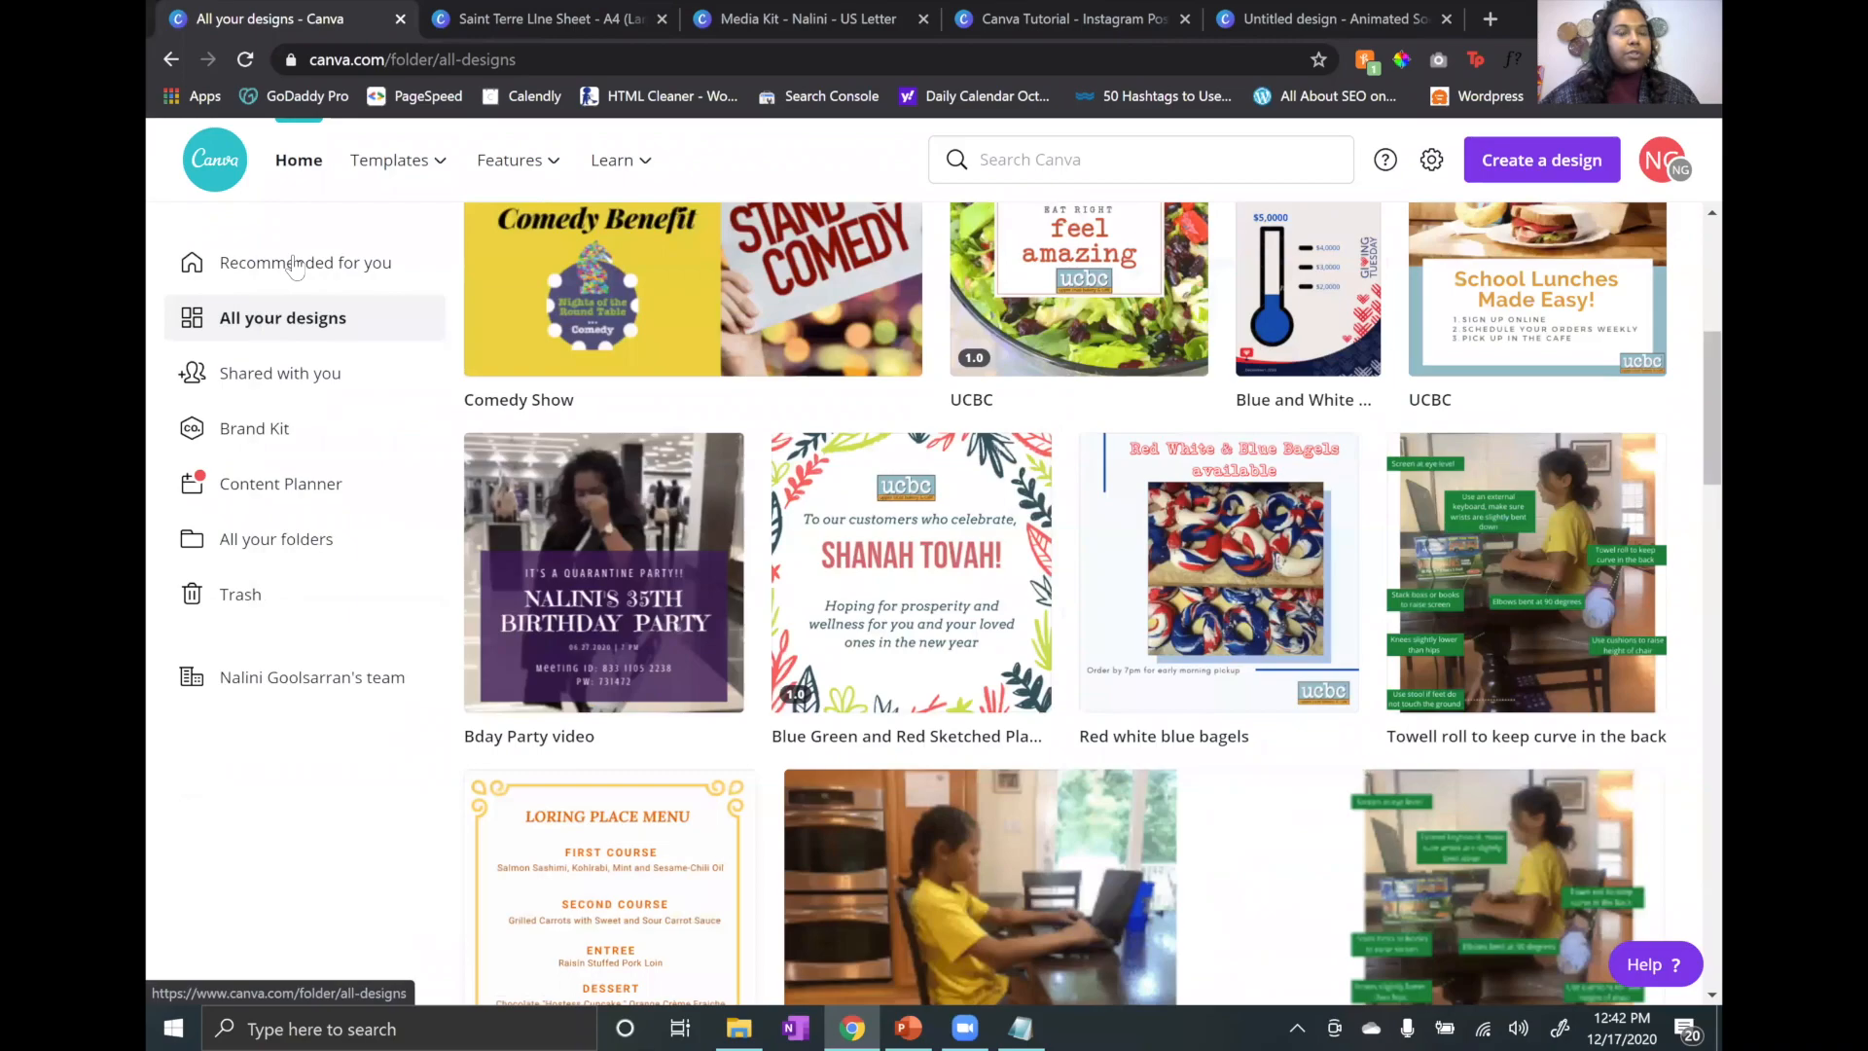
click(295, 268)
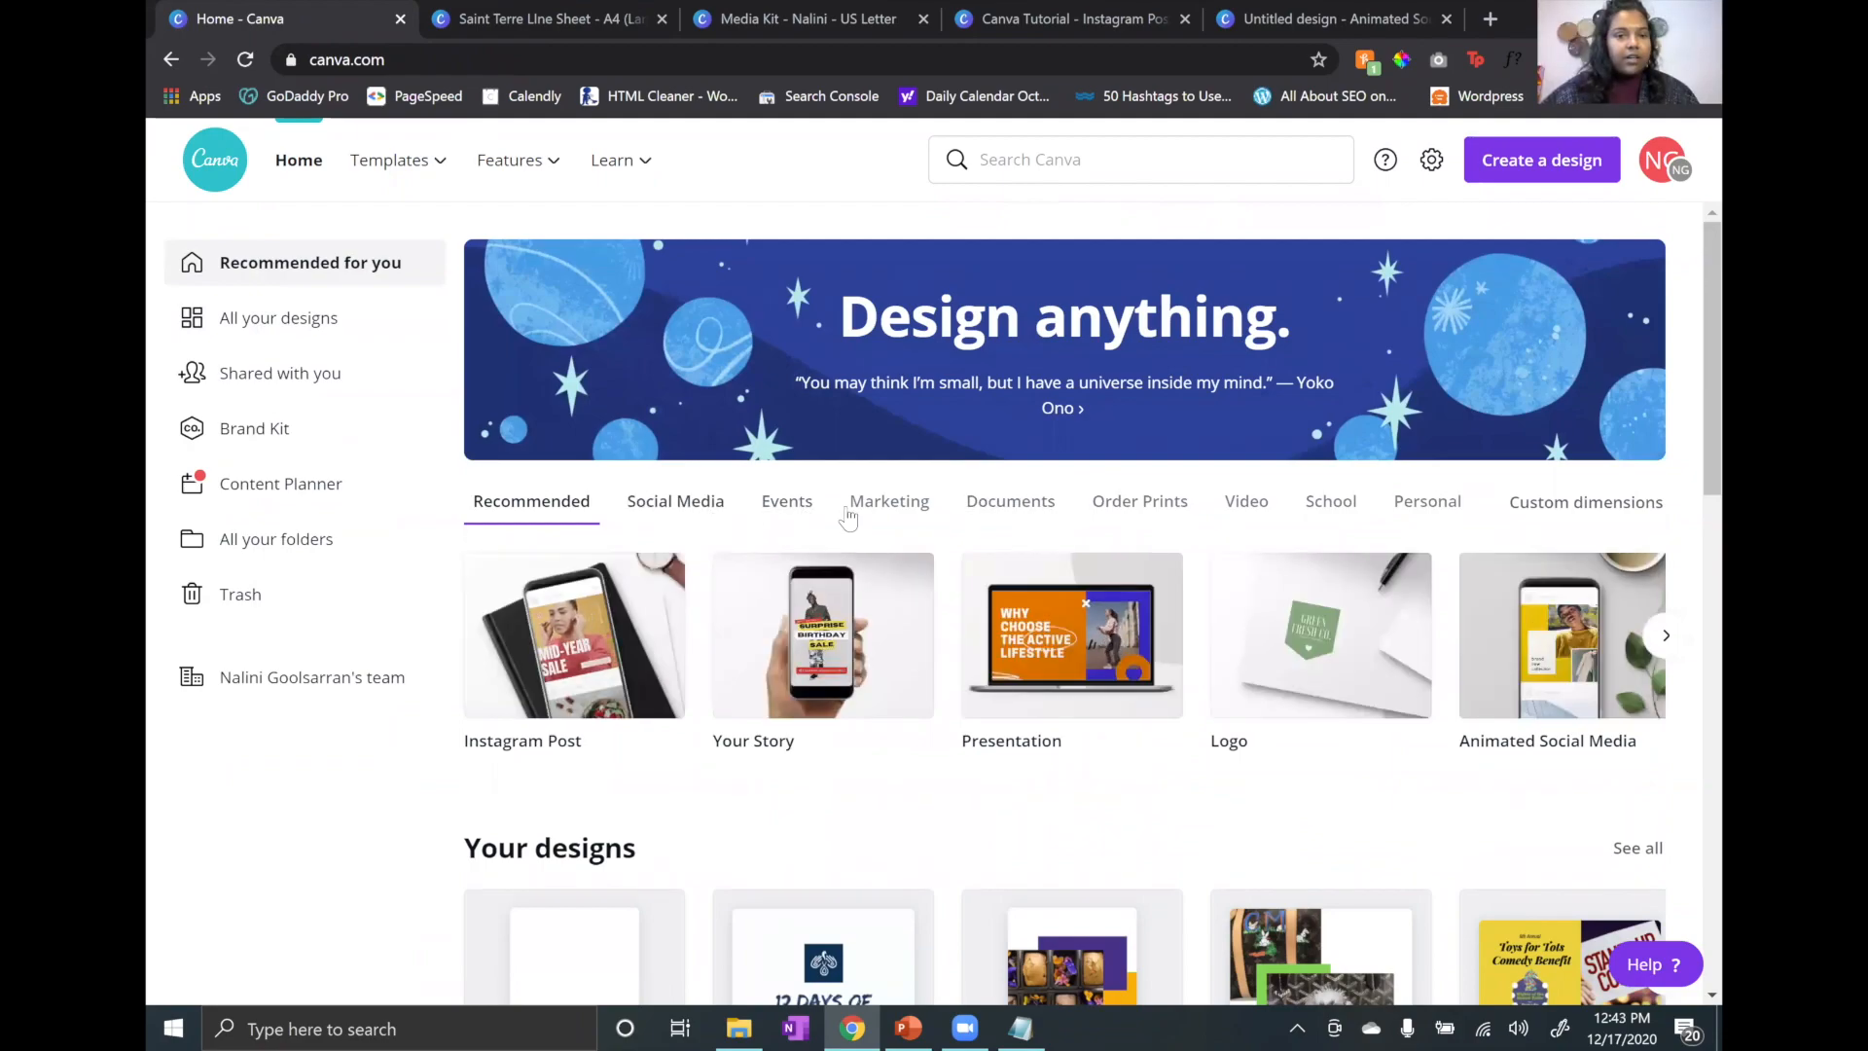
Step: Create a blank 600 × 200 px Email Header design from the Marketing category and return to the home page
click(913, 513)
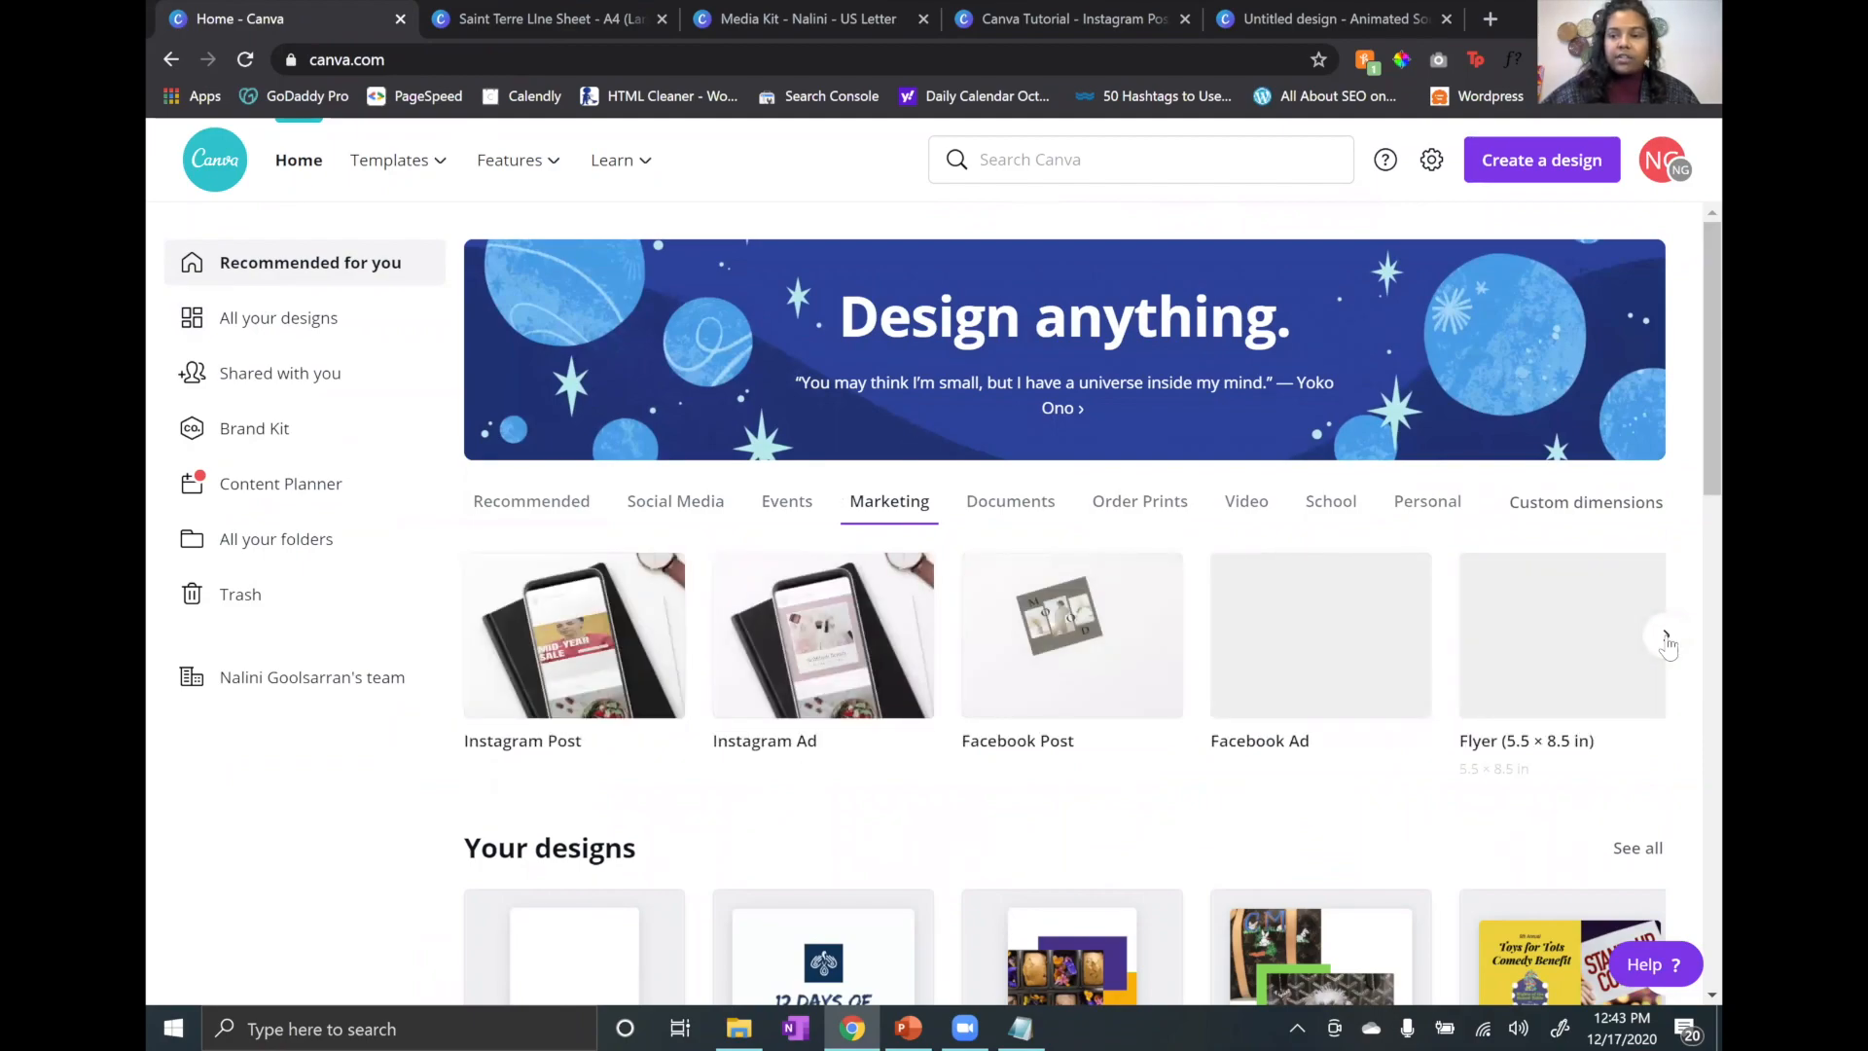
click(1666, 637)
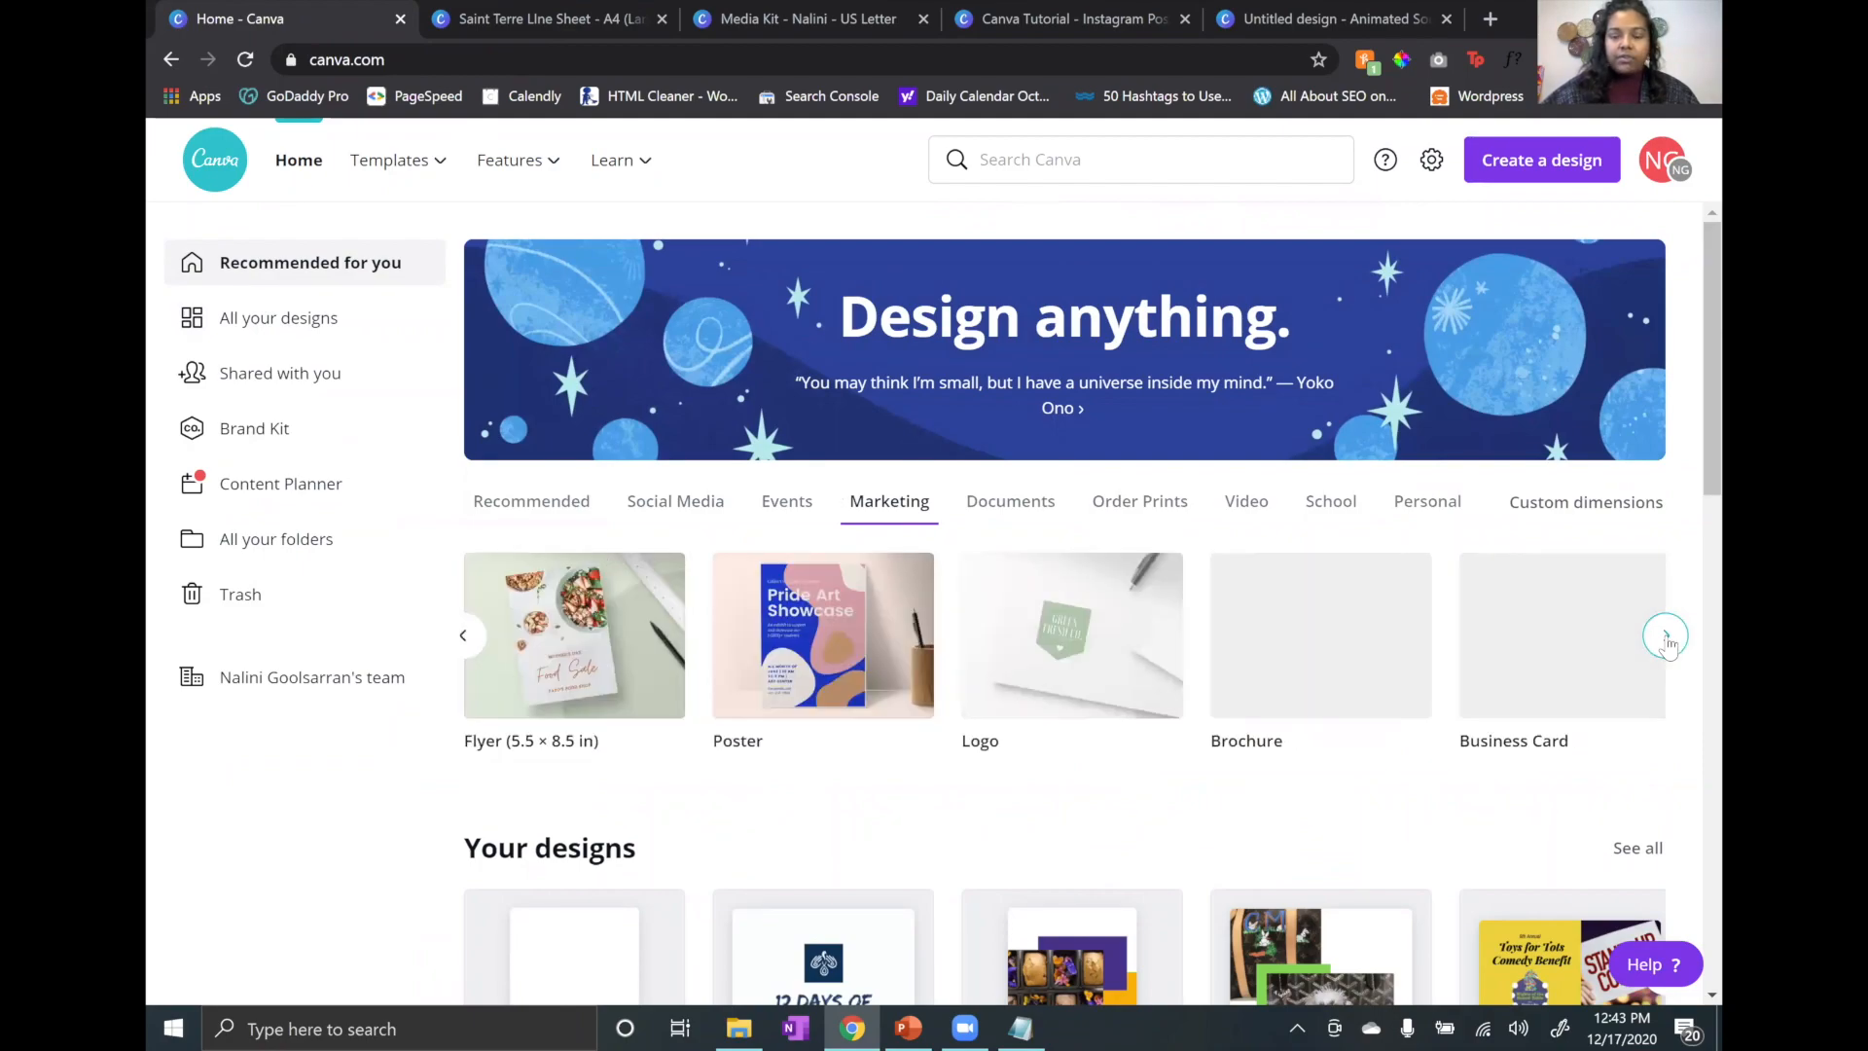
click(1666, 637)
click(1666, 637)
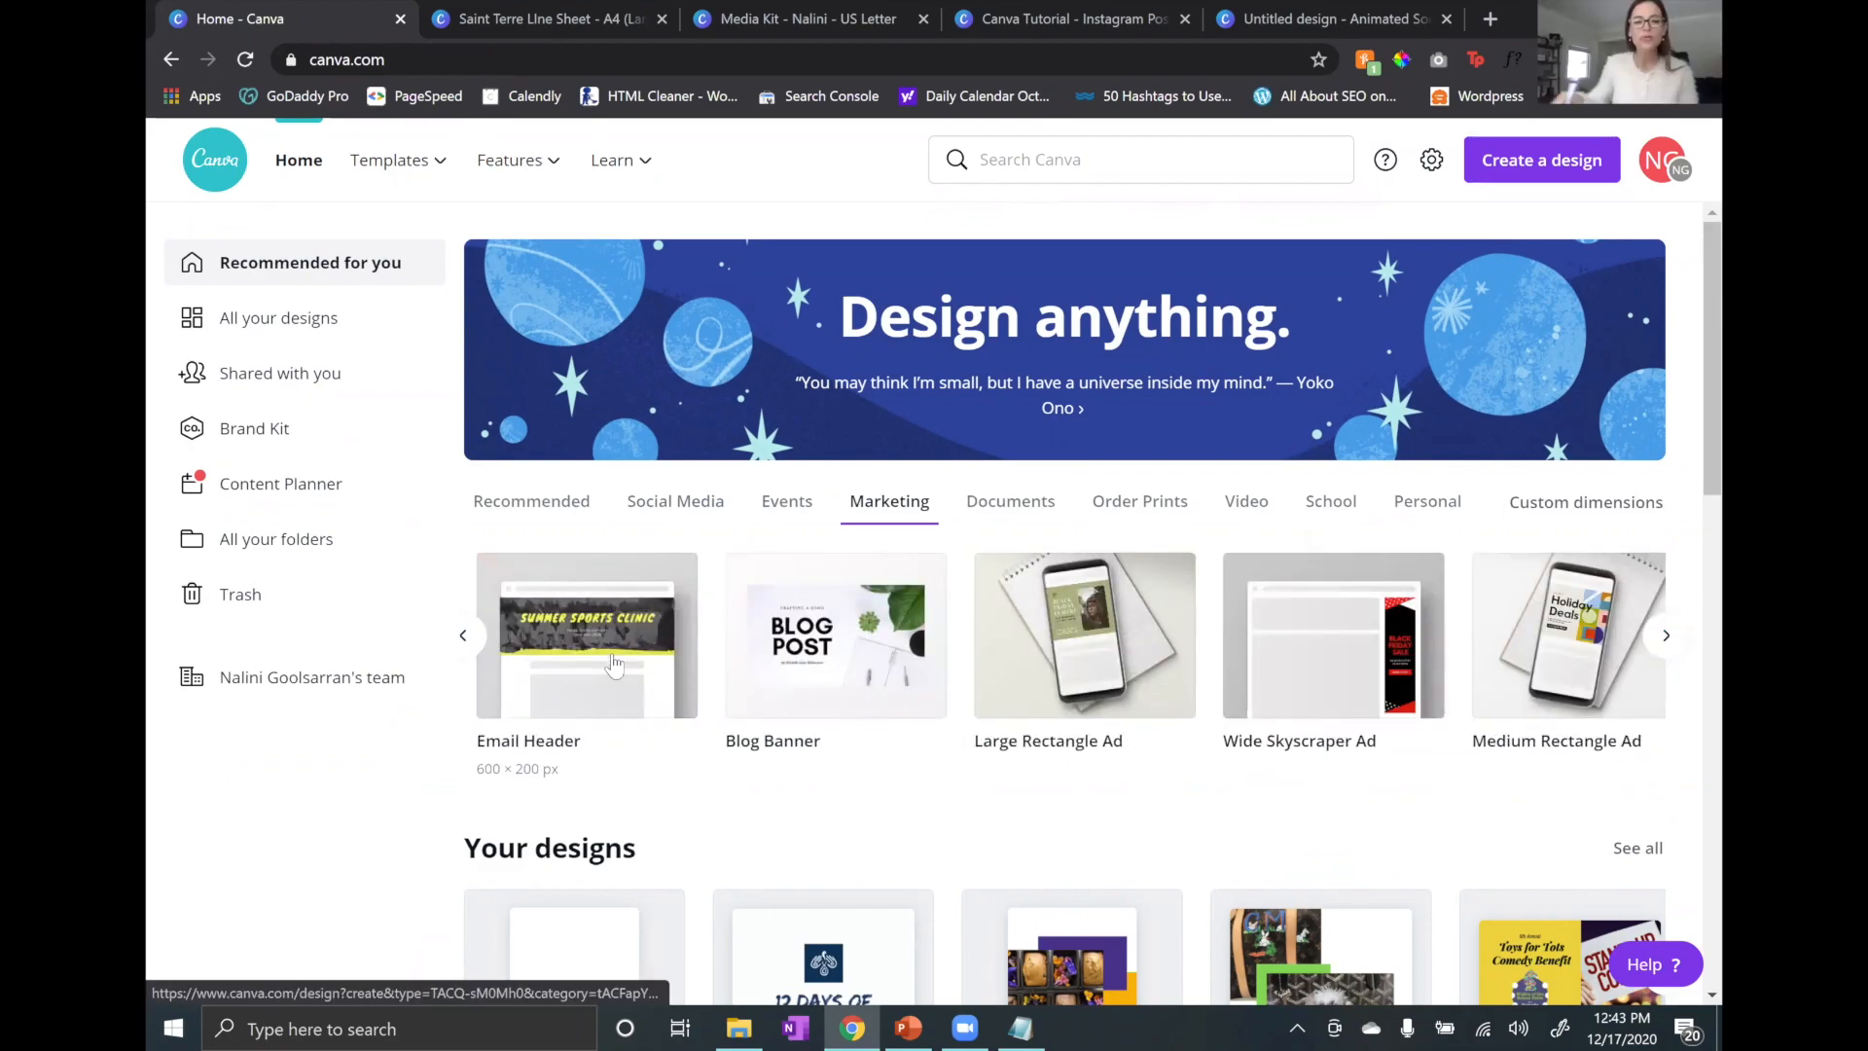
click(613, 661)
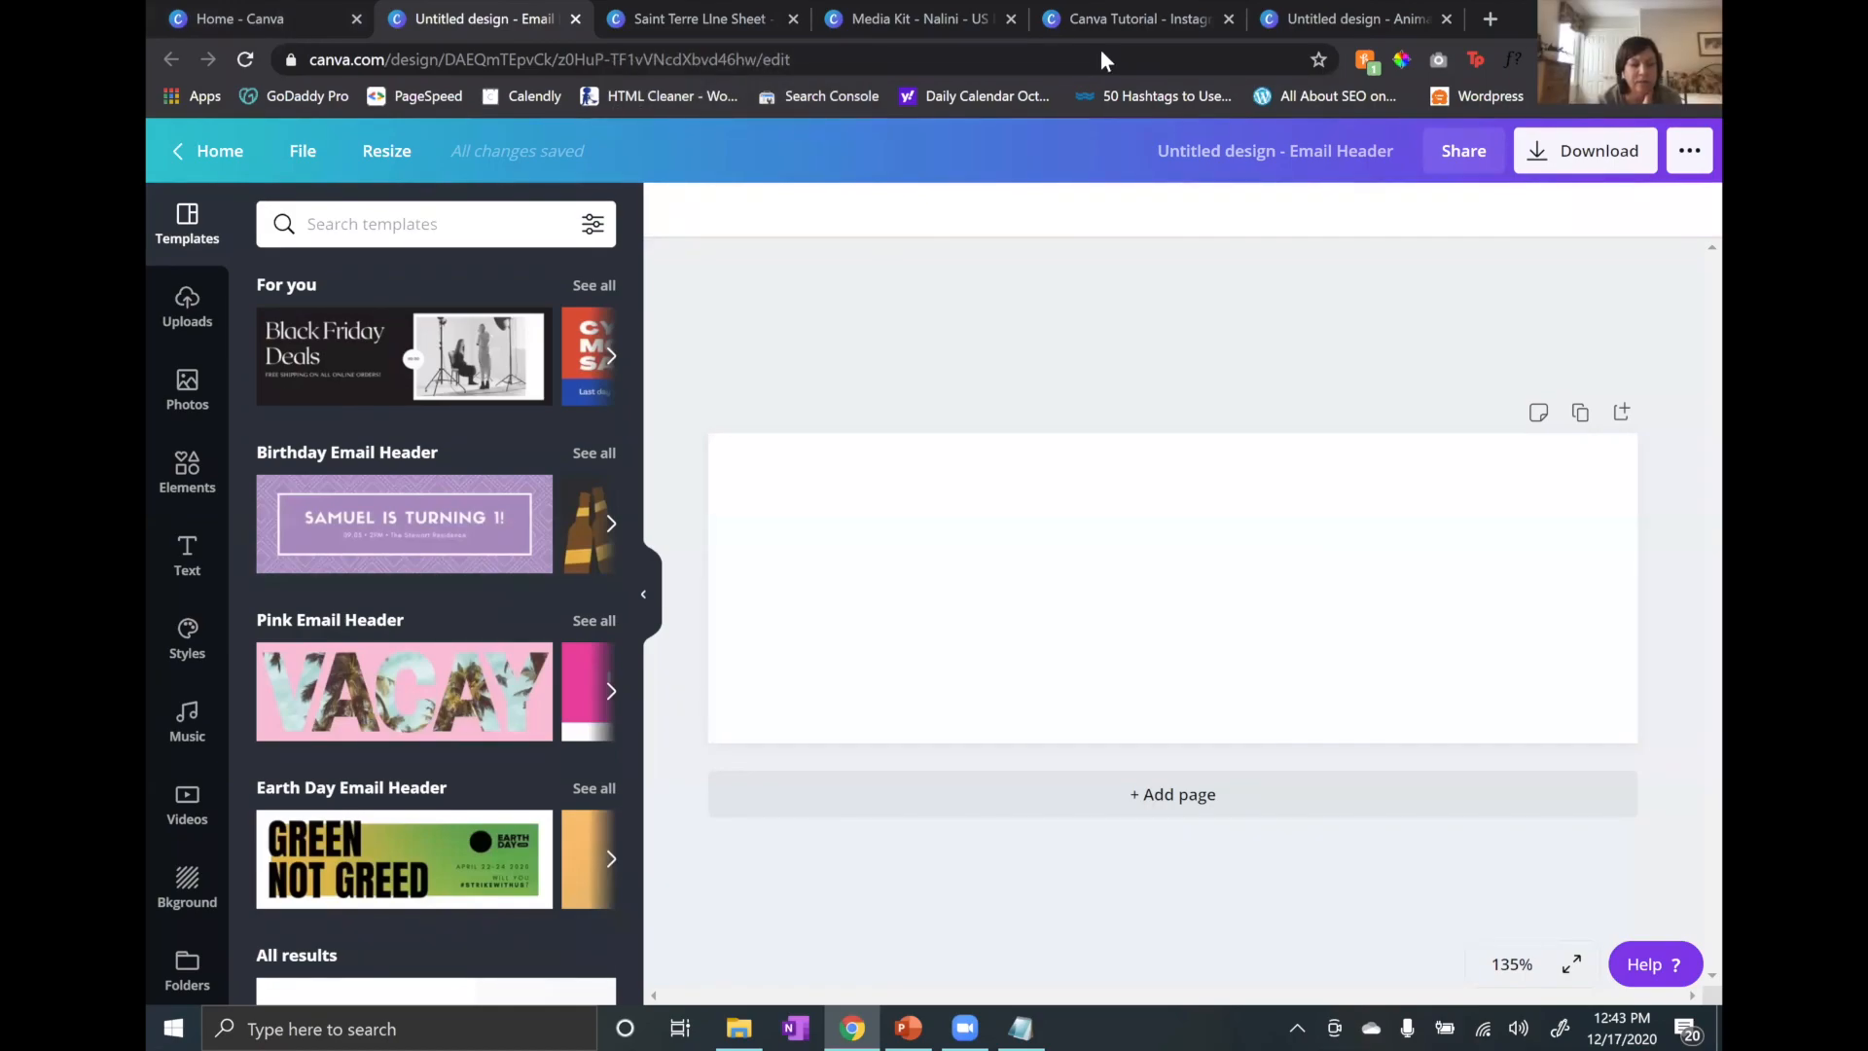
click(287, 7)
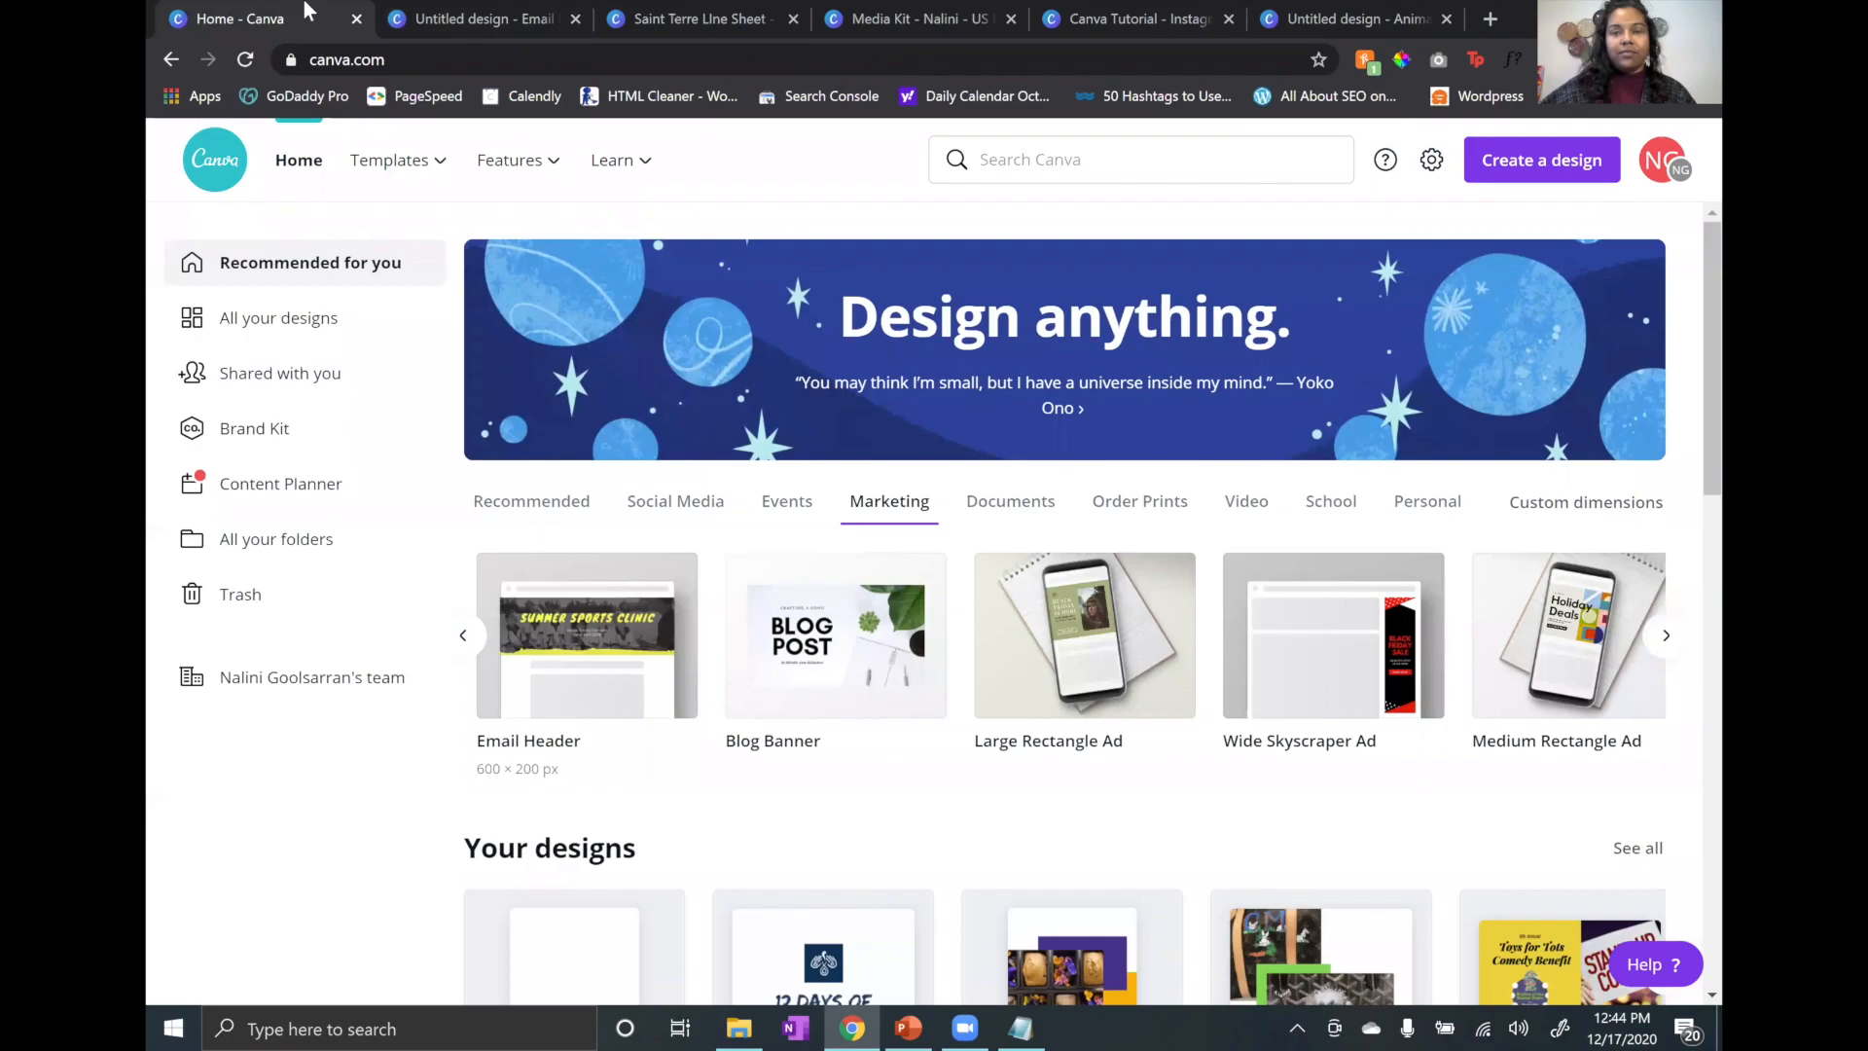